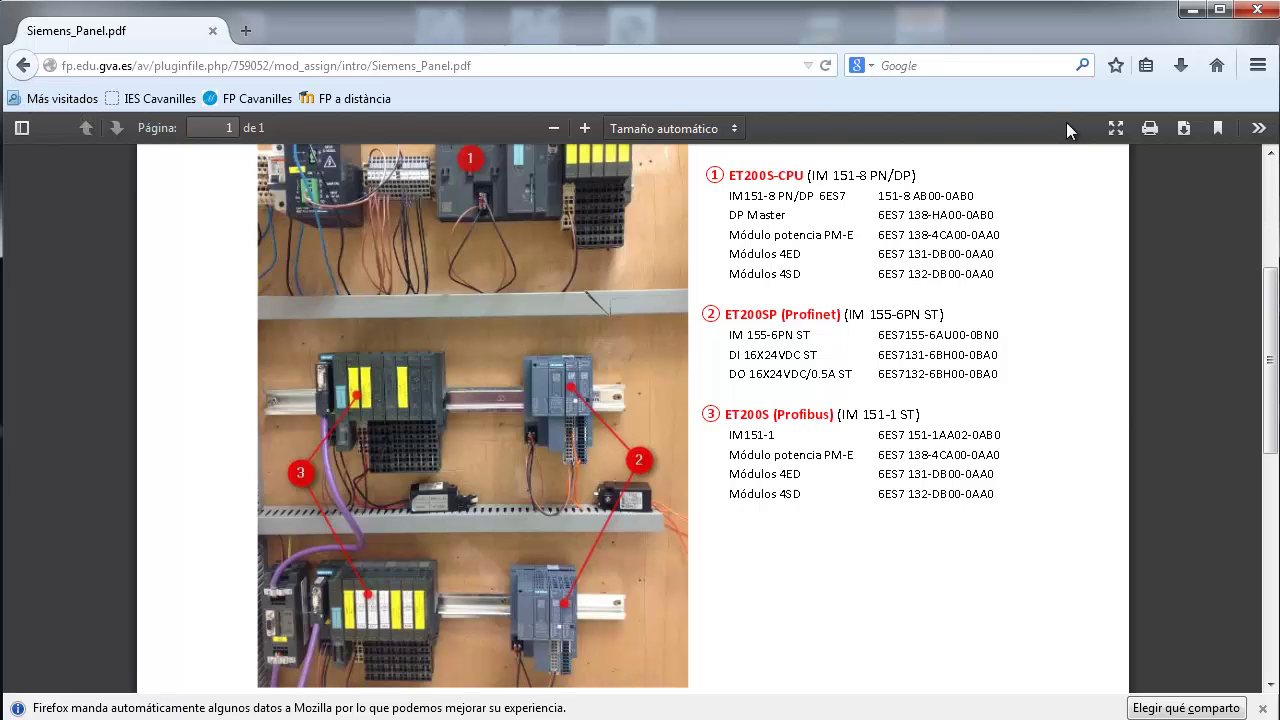
Open Siemens_Panel.pdf with Adobe Reader, minimize it, and return the browser to the Prácticas Profinet assignment page.
{"action": "left_click", "coordinate": [1184, 128]}
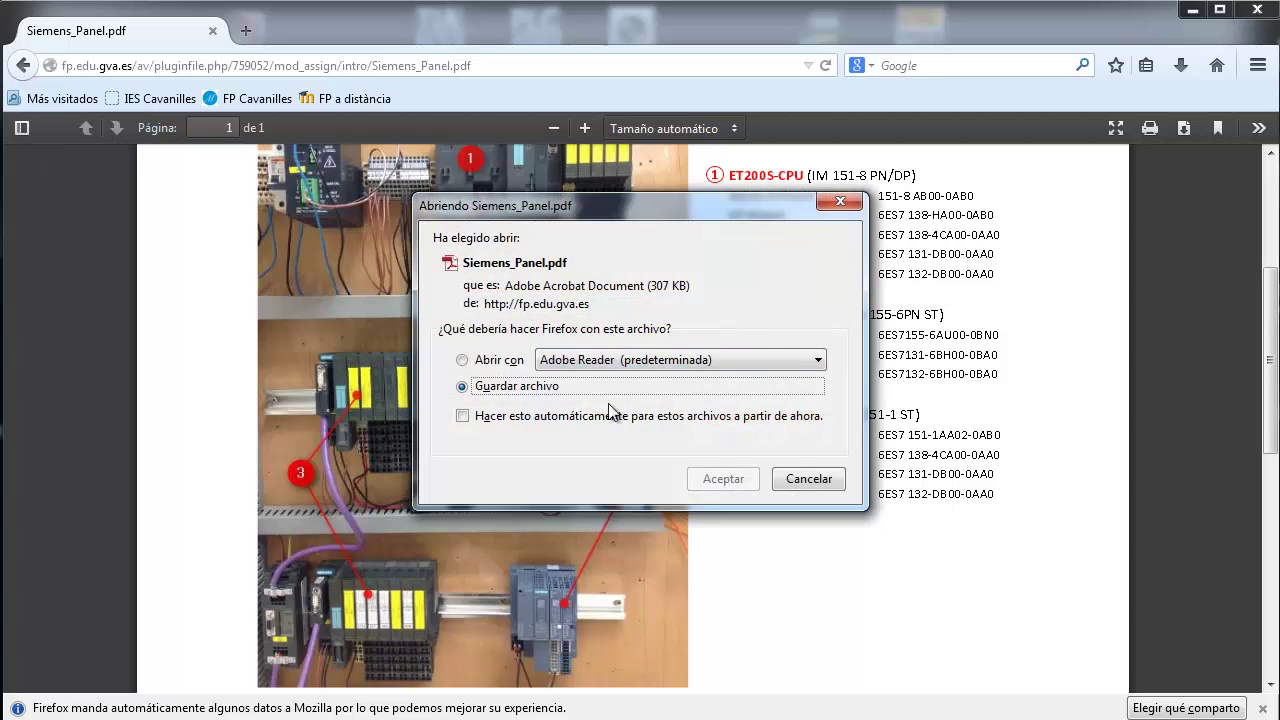
{"action": "left_click", "coordinate": [492, 359]}
{"action": "left_click", "coordinate": [737, 479]}
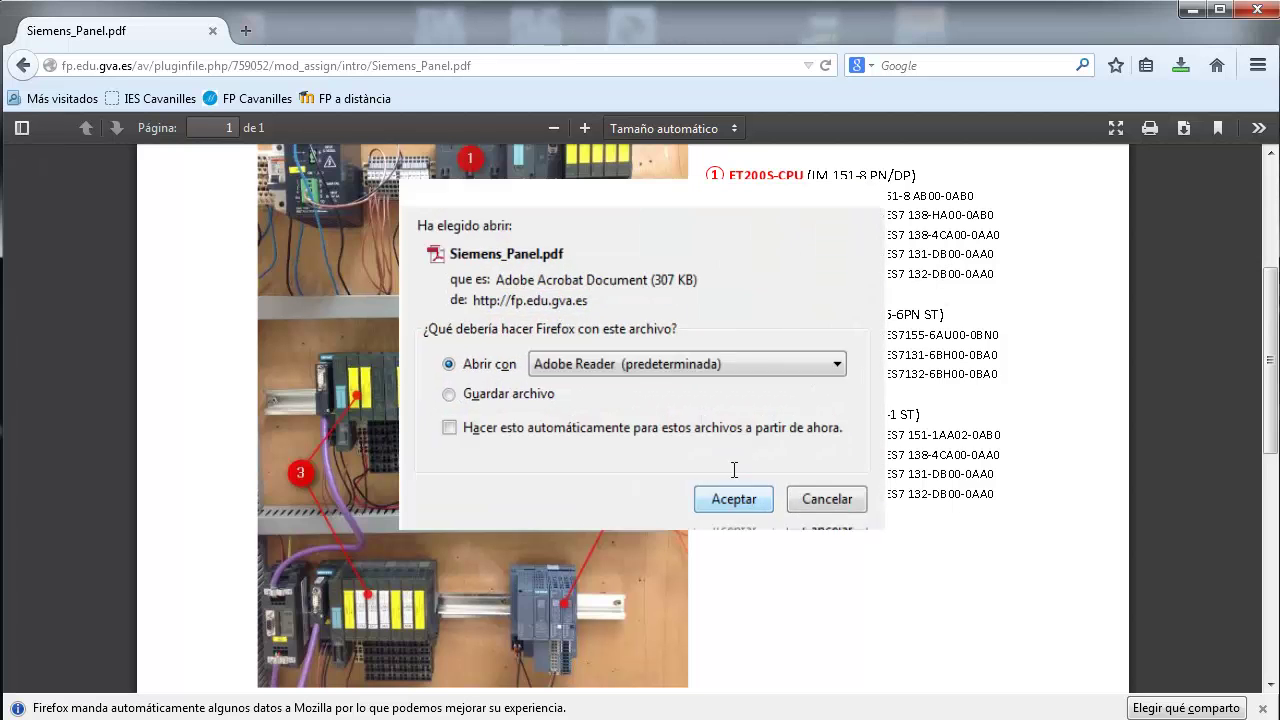
{"action": "left_click", "coordinate": [23, 65]}
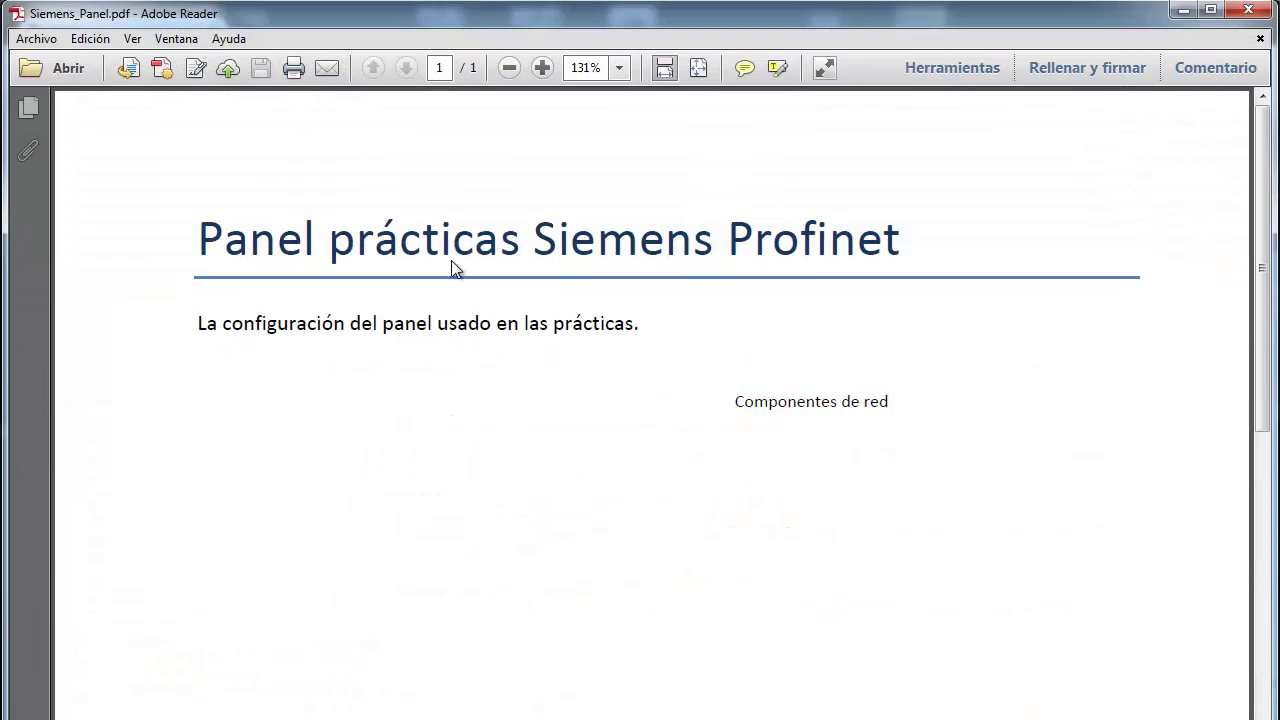
{"action": "left_click", "coordinate": [1186, 9]}
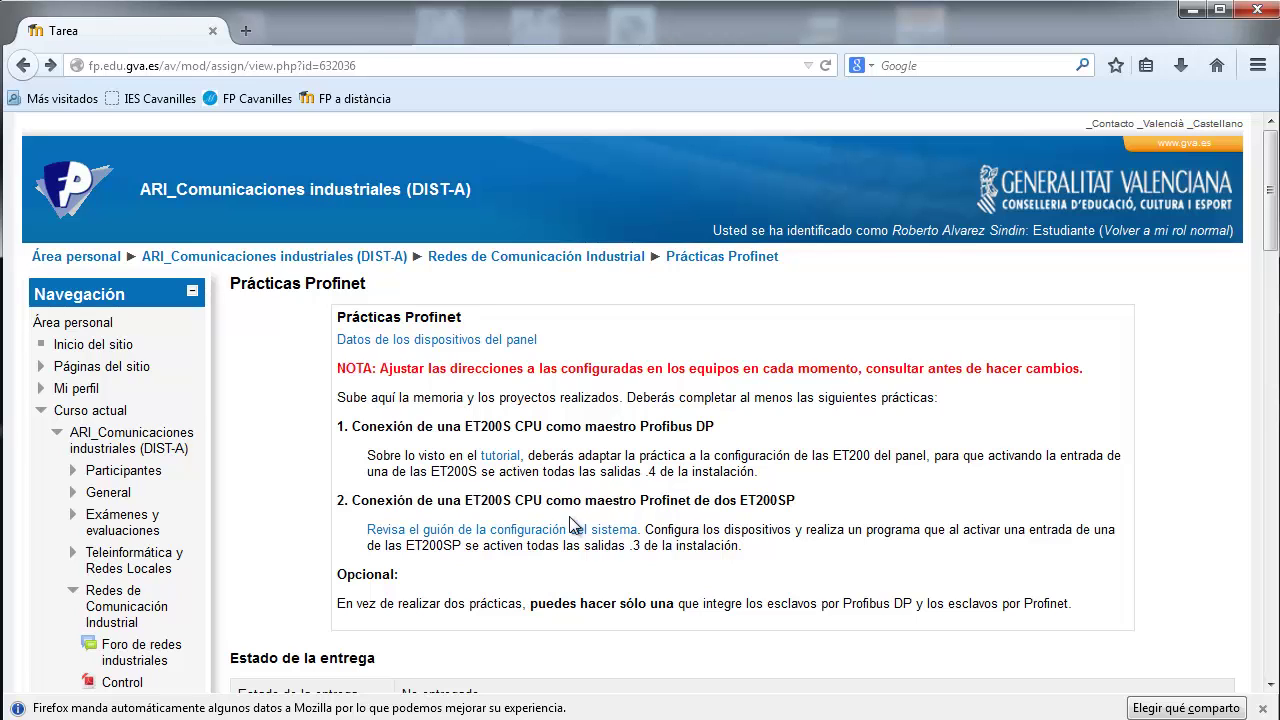
Open the tutorial linked under the first practice in a new tab, viewing ET200-CPU.pdf with Adobe Reader.
{"action": "right_click", "coordinate": [498, 465]}
{"action": "left_click", "coordinate": [535, 478]}
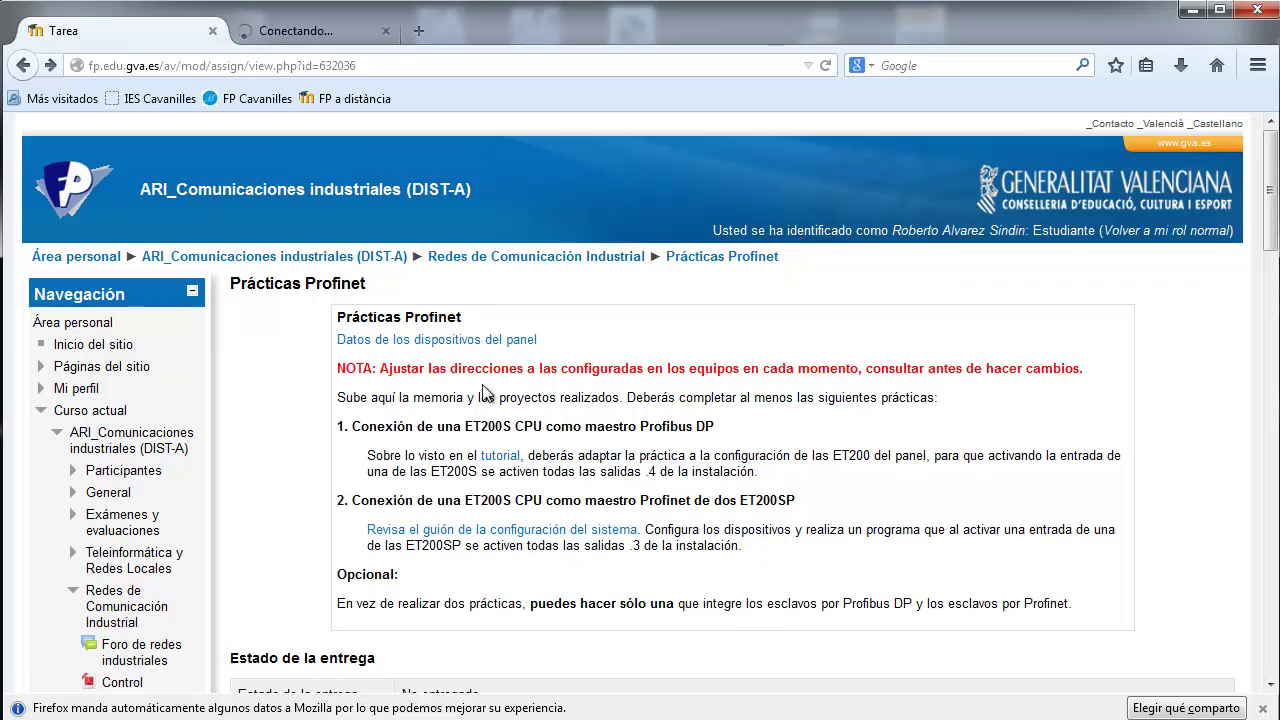
{"action": "left_click", "coordinate": [305, 30]}
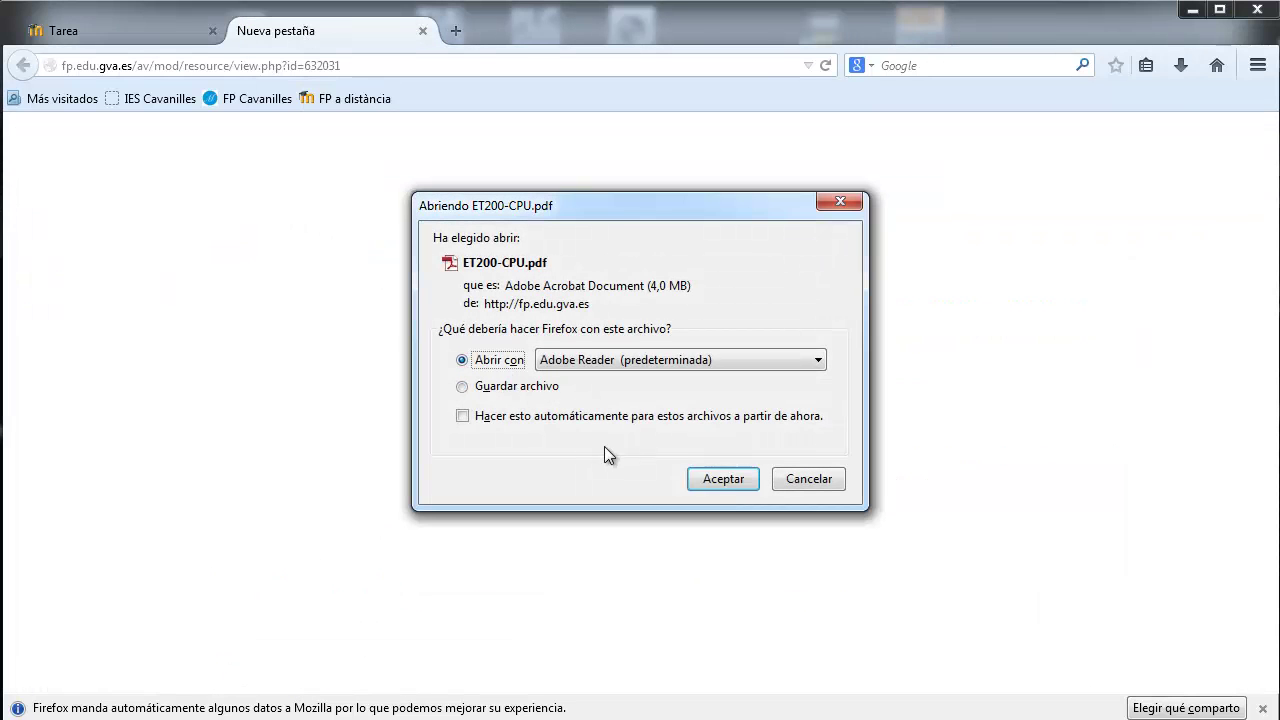
{"action": "left_click", "coordinate": [723, 479]}
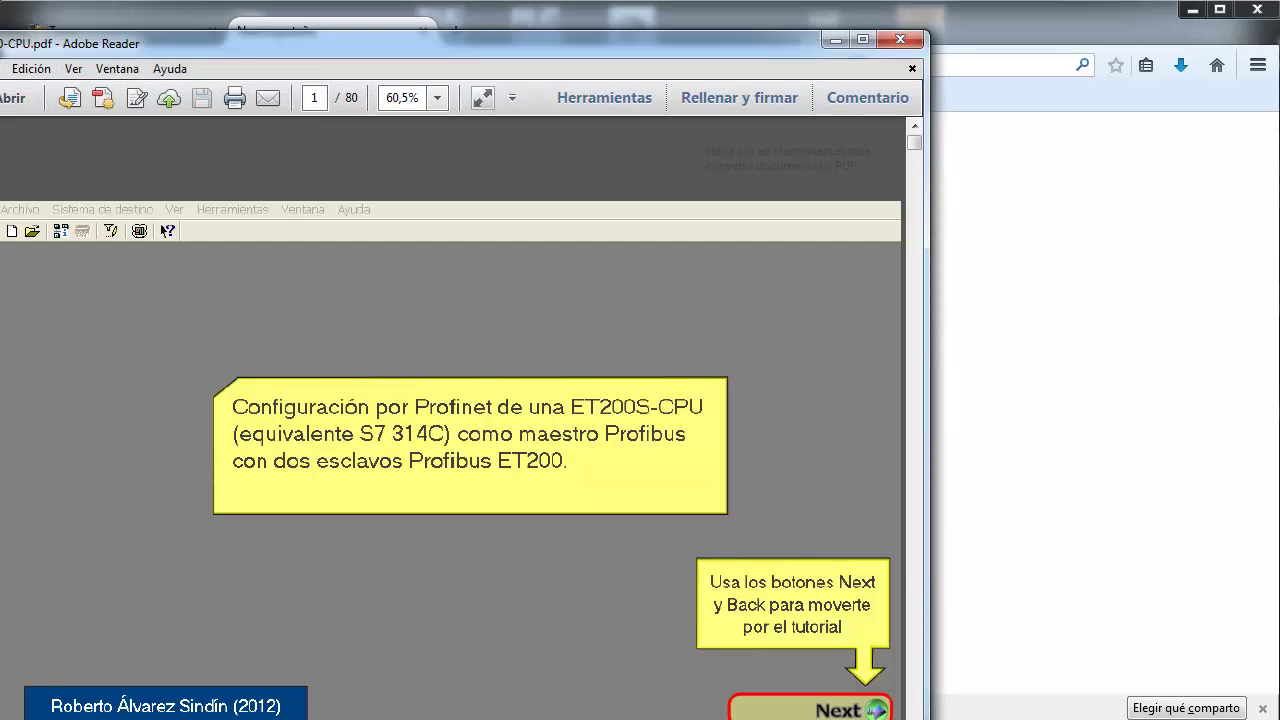
Page through the ET200-CPU.pdf tutorial up to slide 21 on adding the 4 DO units, and close the document.
{"action": "left_click", "coordinate": [876, 710]}
{"action": "left_click", "coordinate": [876, 710]}
{"action": "left_click", "coordinate": [876, 710]}
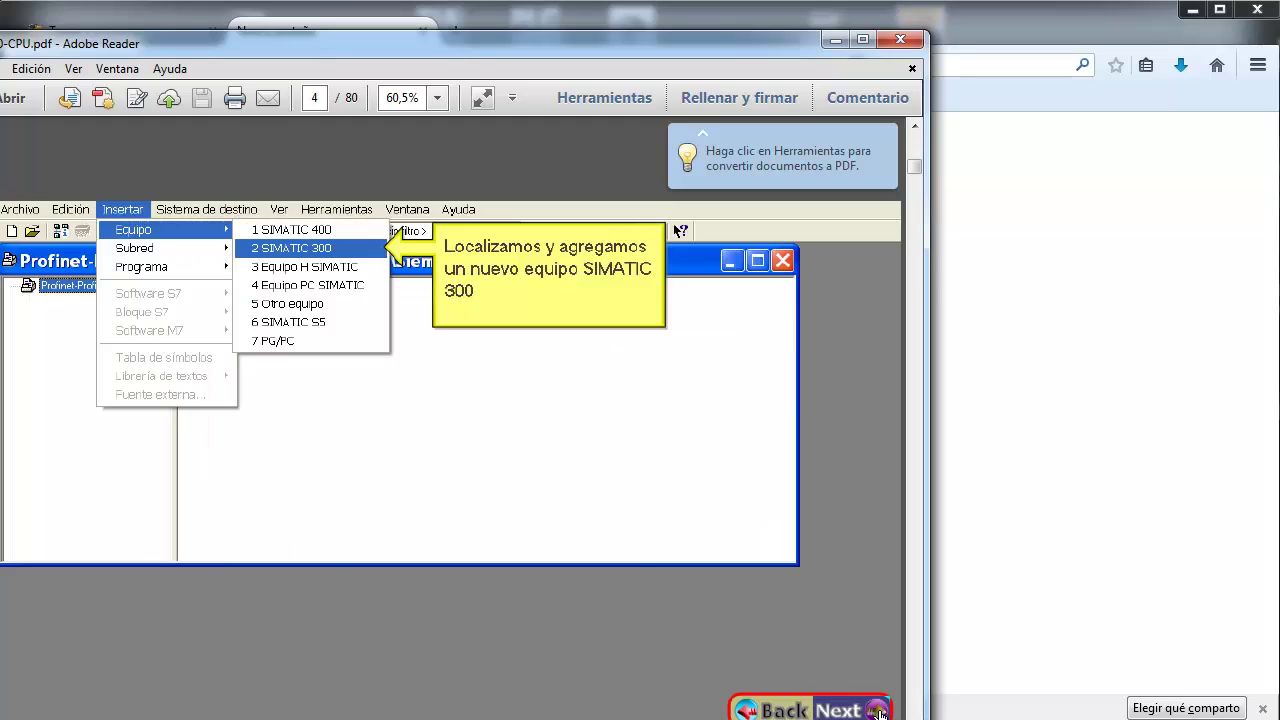
{"action": "left_click", "coordinate": [876, 710]}
{"action": "left_click", "coordinate": [876, 710]}
{"action": "left_click", "coordinate": [876, 710]}
{"action": "left_click", "coordinate": [876, 710]}
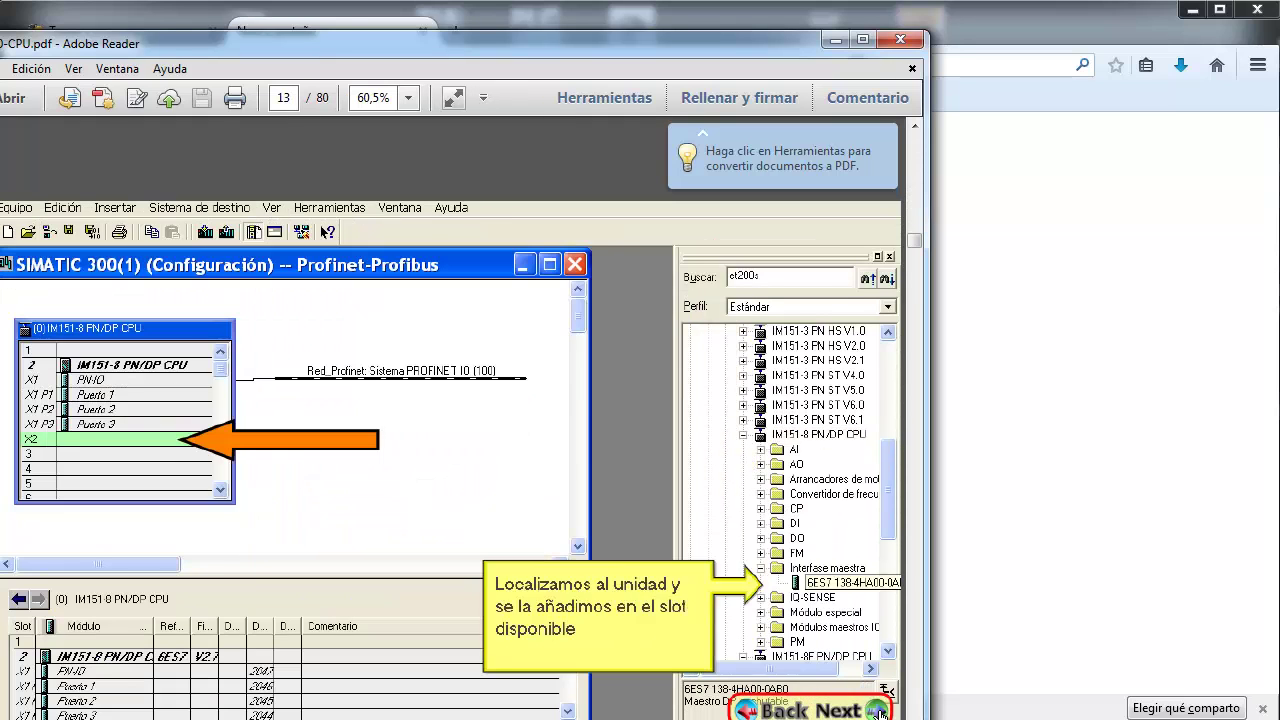
{"action": "left_click", "coordinate": [876, 710]}
{"action": "left_click", "coordinate": [876, 710]}
{"action": "left_click", "coordinate": [876, 710]}
{"action": "left_click", "coordinate": [876, 710]}
{"action": "left_click", "coordinate": [876, 710]}
{"action": "left_click", "coordinate": [876, 710]}
{"action": "left_click", "coordinate": [876, 710]}
{"action": "left_click", "coordinate": [876, 710]}
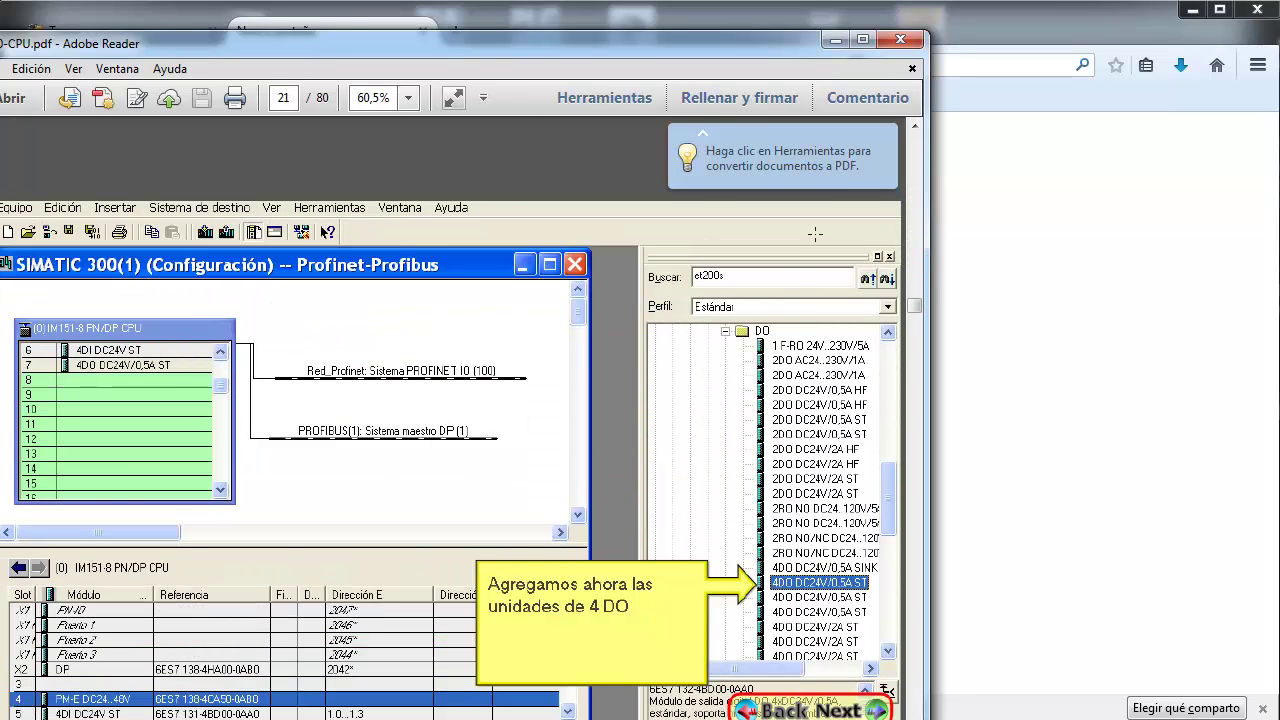
{"action": "left_click", "coordinate": [904, 40]}
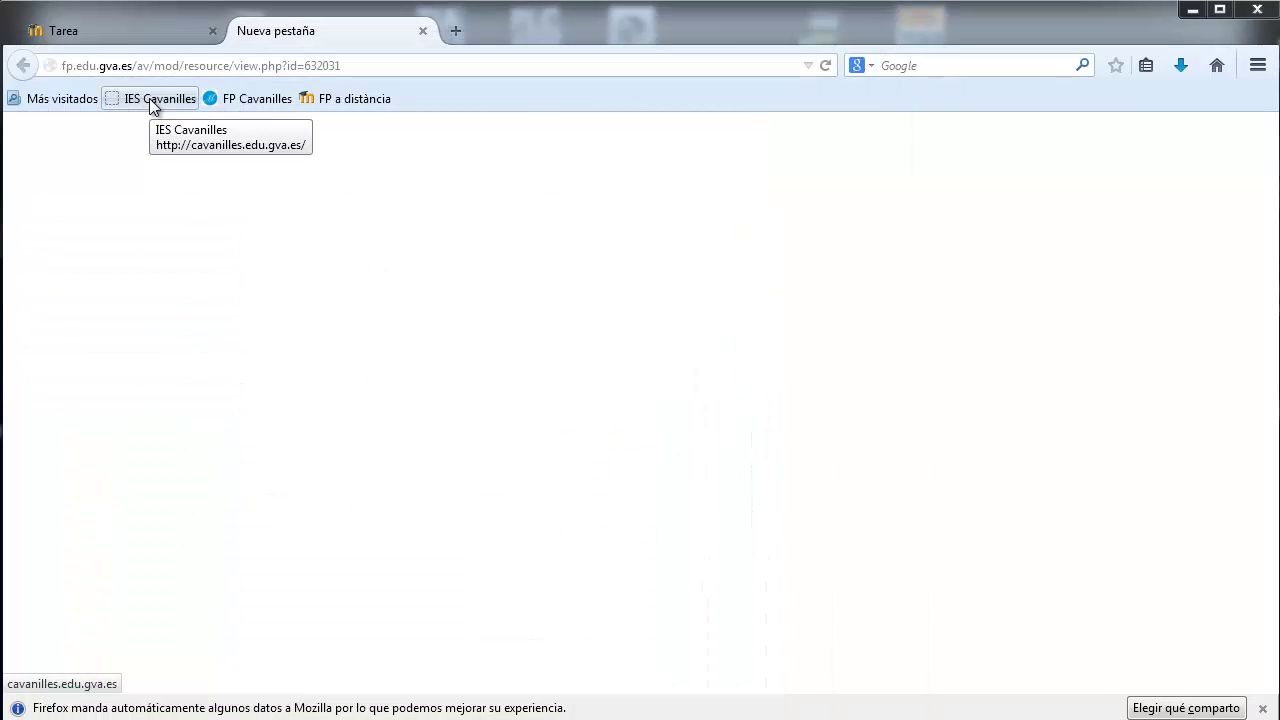
Switch to the desktop and launch SIMATIC Manager.
{"action": "left_click", "coordinate": [152, 106]}
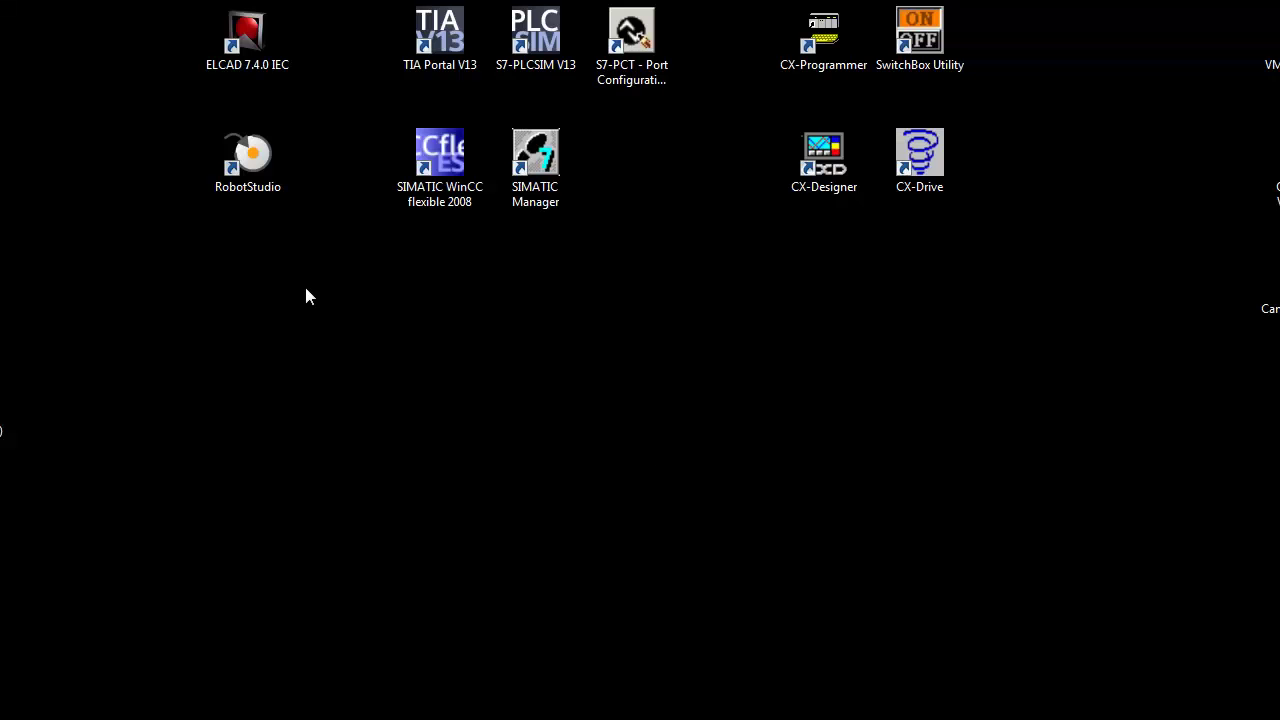
{"action": "left_click", "coordinate": [527, 150]}
{"action": "double_click", "coordinate": [527, 150]}
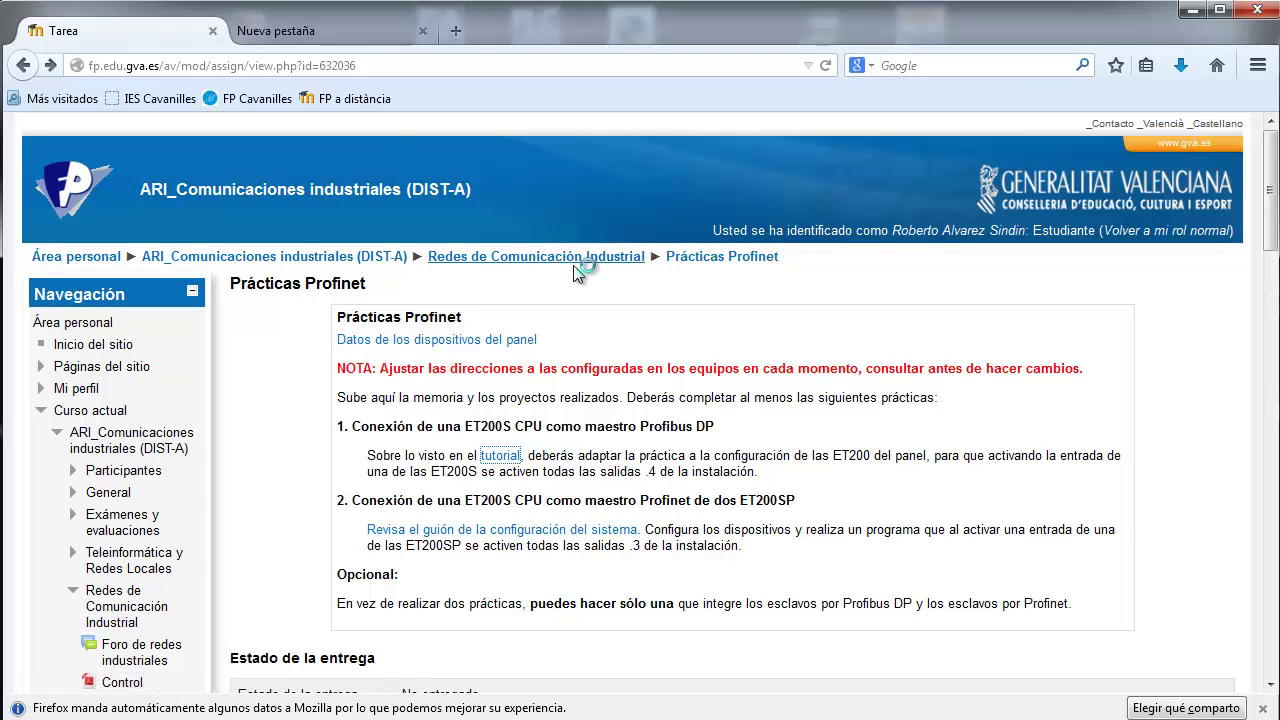
Open the course's Redes de Comunicación Industrial section in the browser and look through its list of practices.
{"action": "left_click", "coordinate": [536, 260]}
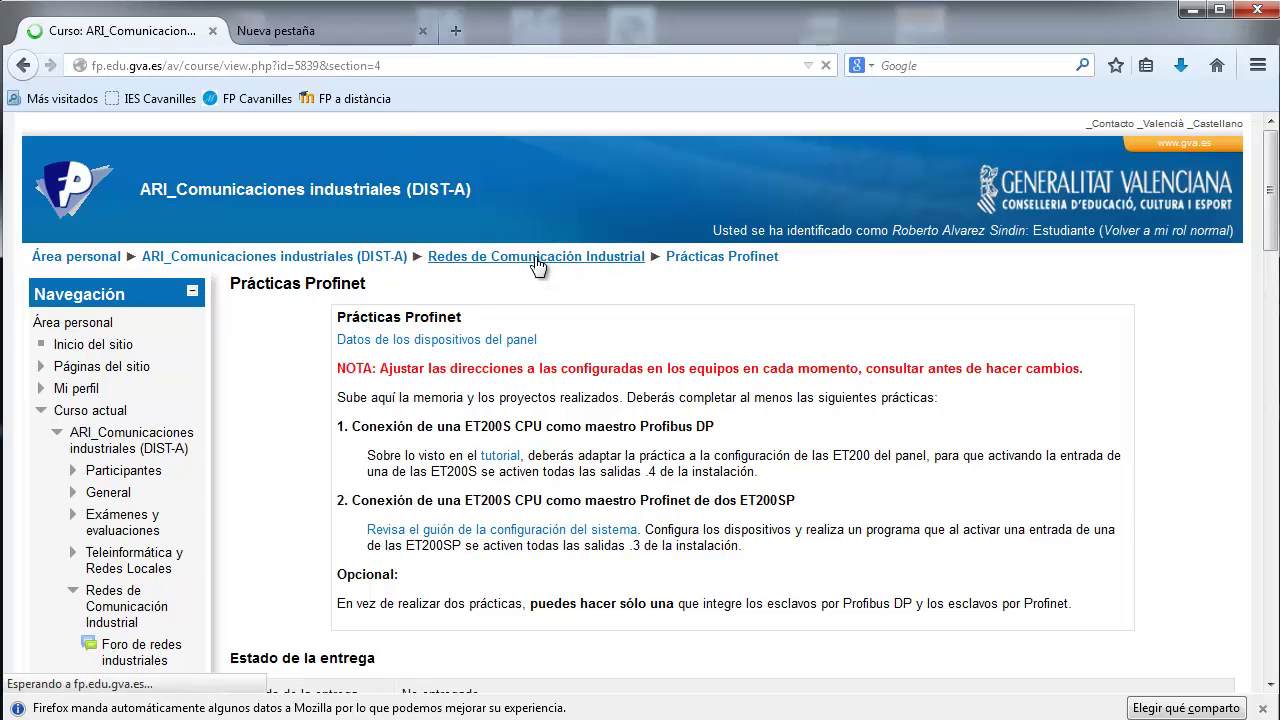
{"action": "scroll", "coordinate": [538, 264], "scroll_direction": "down", "scroll_amount": 10}
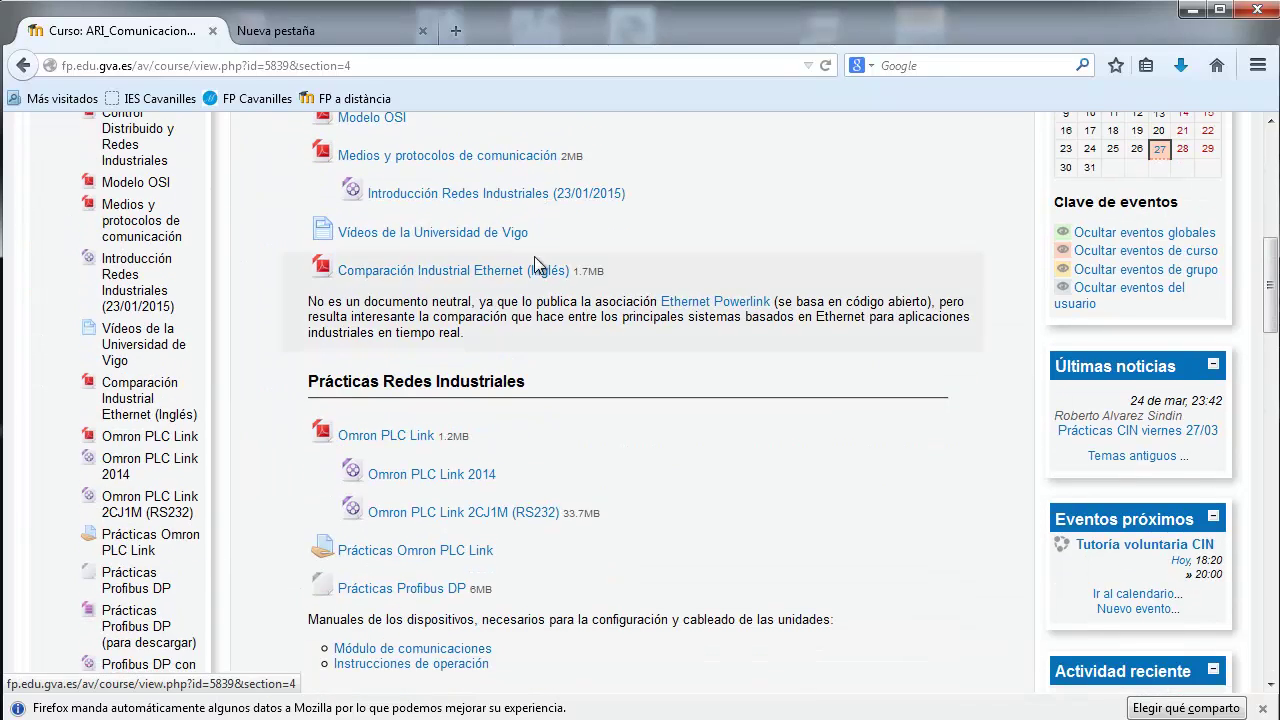
{"action": "scroll", "coordinate": [536, 264], "scroll_direction": "down", "scroll_amount": 5}
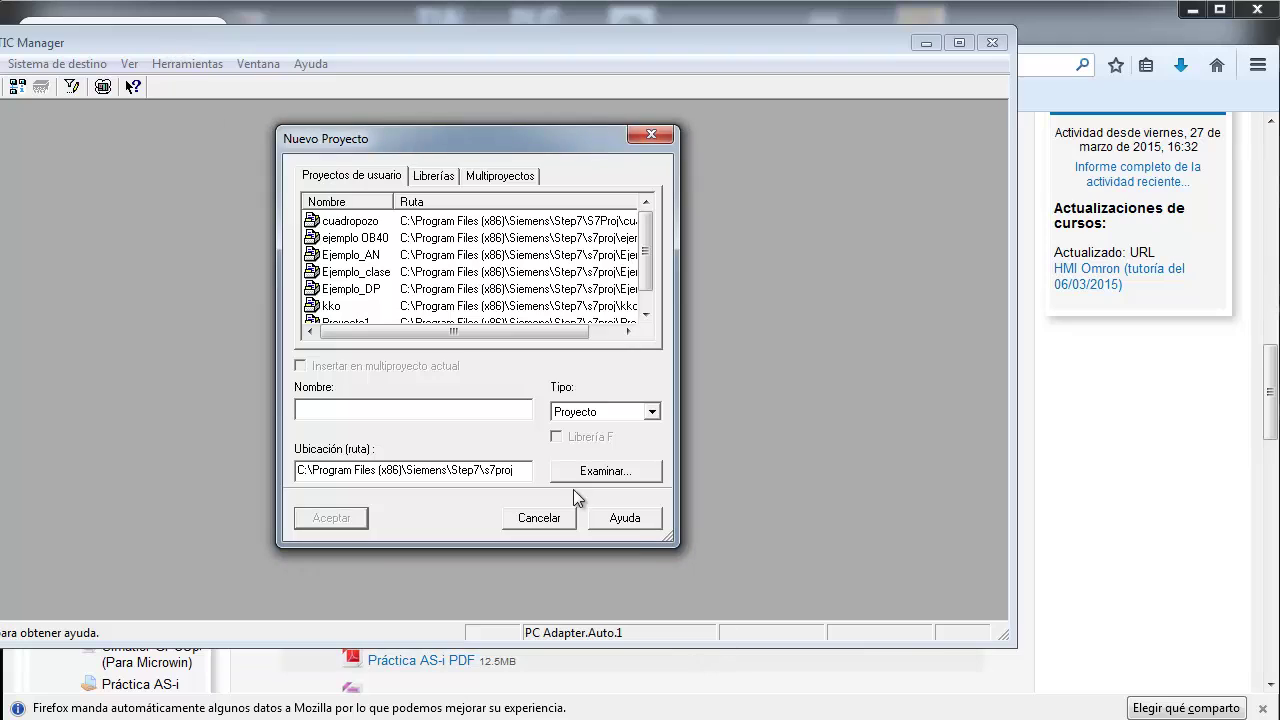
{"action": "left_click", "coordinate": [648, 521]}
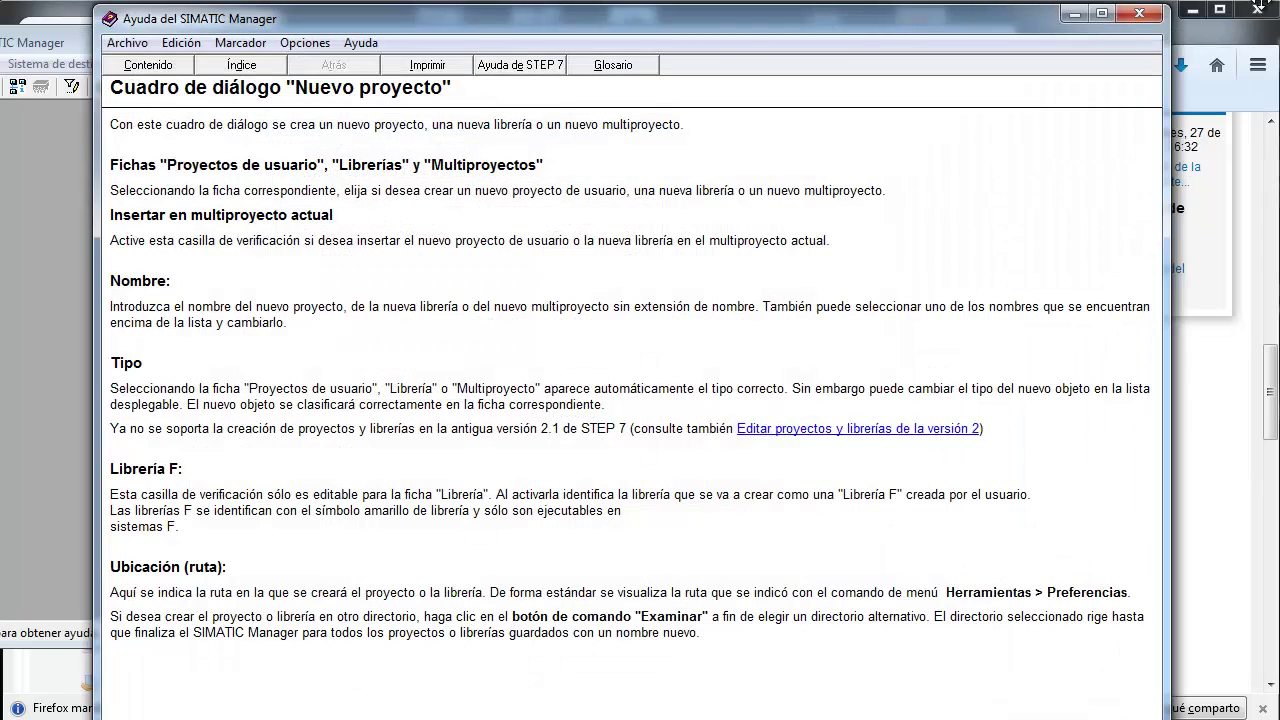
{"action": "left_click", "coordinate": [1139, 13]}
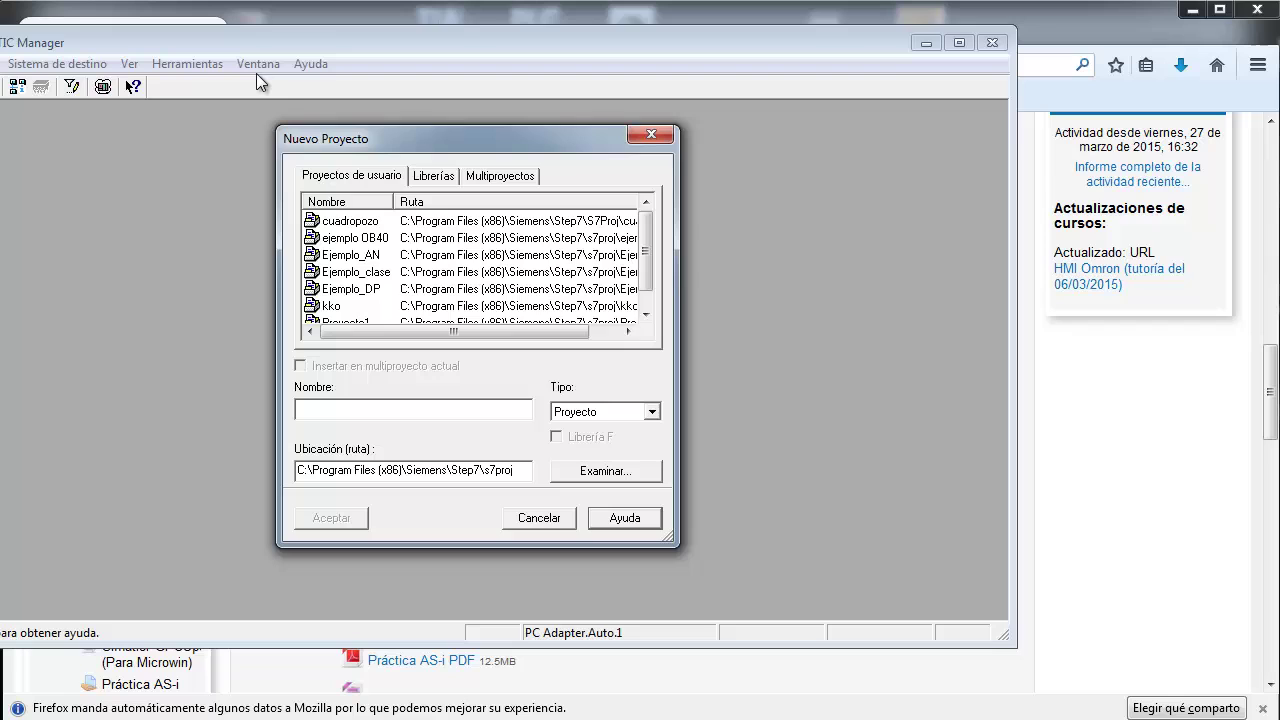
{"action": "left_click", "coordinate": [655, 134]}
Enlarge the SIMATIC Manager window to fill the screen and create a new project named Ejemplo_PN-DP.
{"action": "left_click_drag", "start_coordinate": [356, 44], "coordinate": [421, 23]}
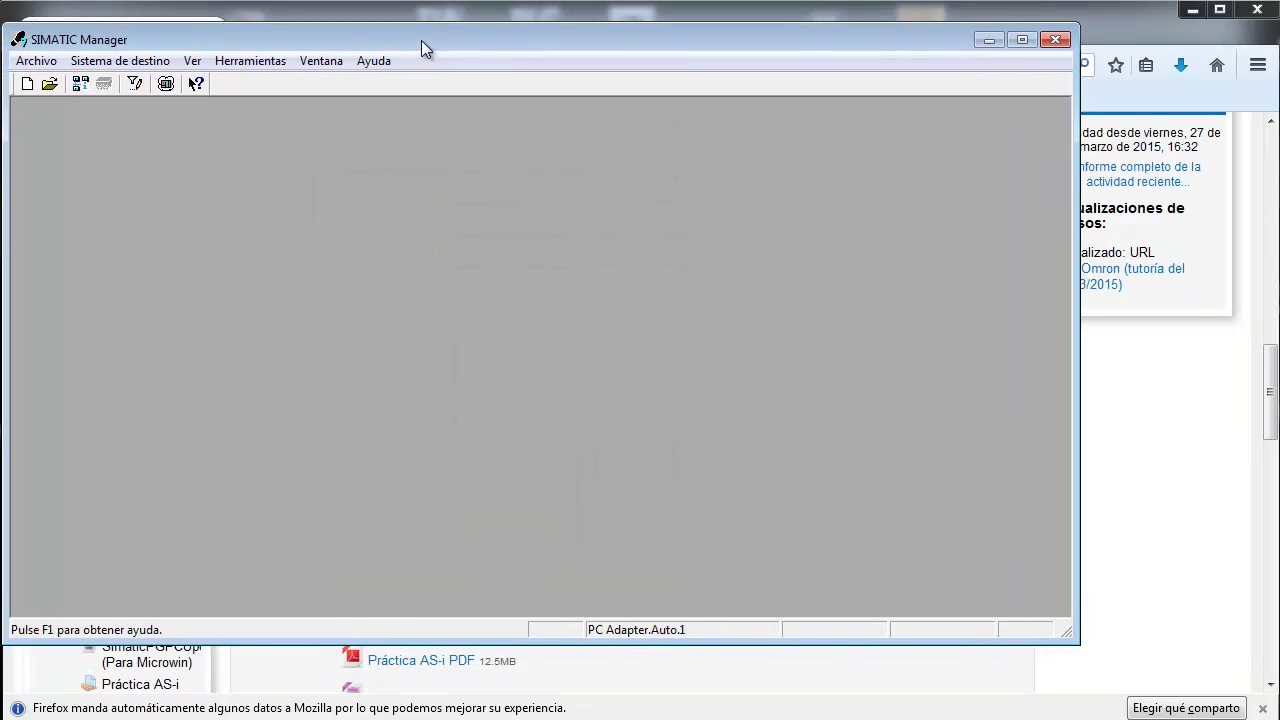
{"action": "left_click_drag", "start_coordinate": [1073, 619], "coordinate": [1274, 714]}
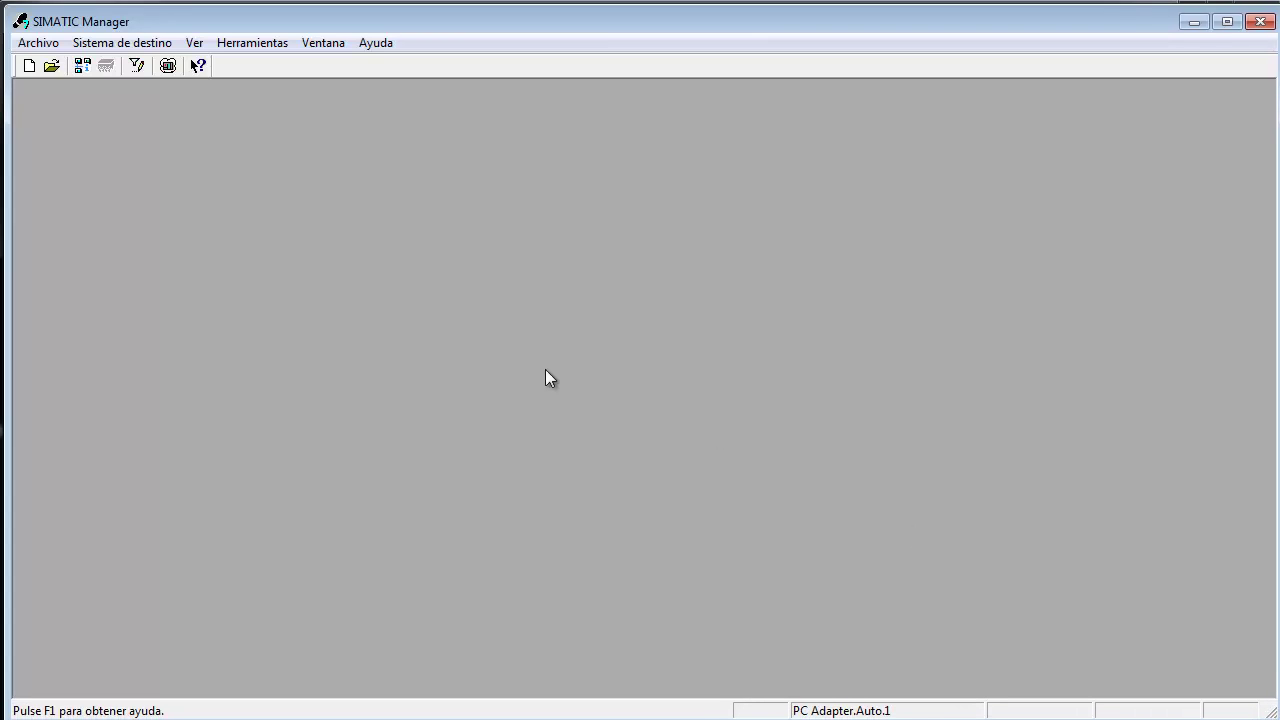
{"action": "left_click", "coordinate": [29, 65]}
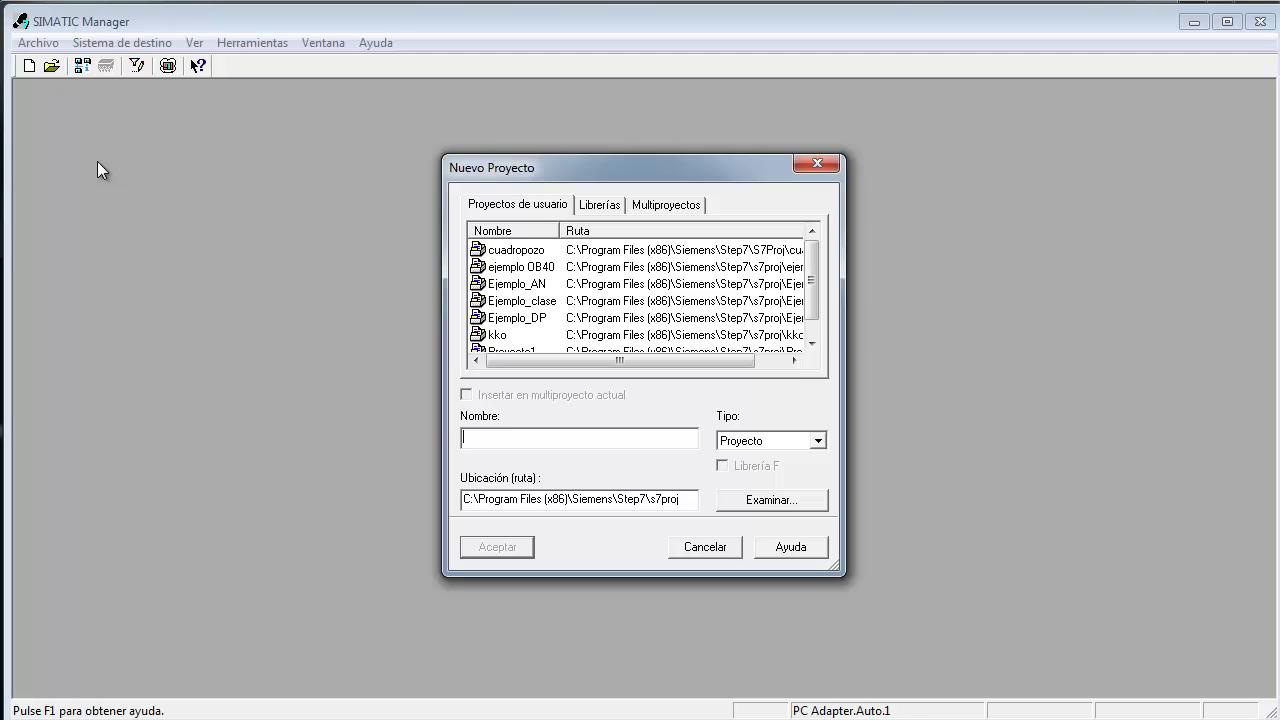
{"action": "type", "text": "Ejemplo_PN-DP"}
{"action": "left_click", "coordinate": [517, 546]}
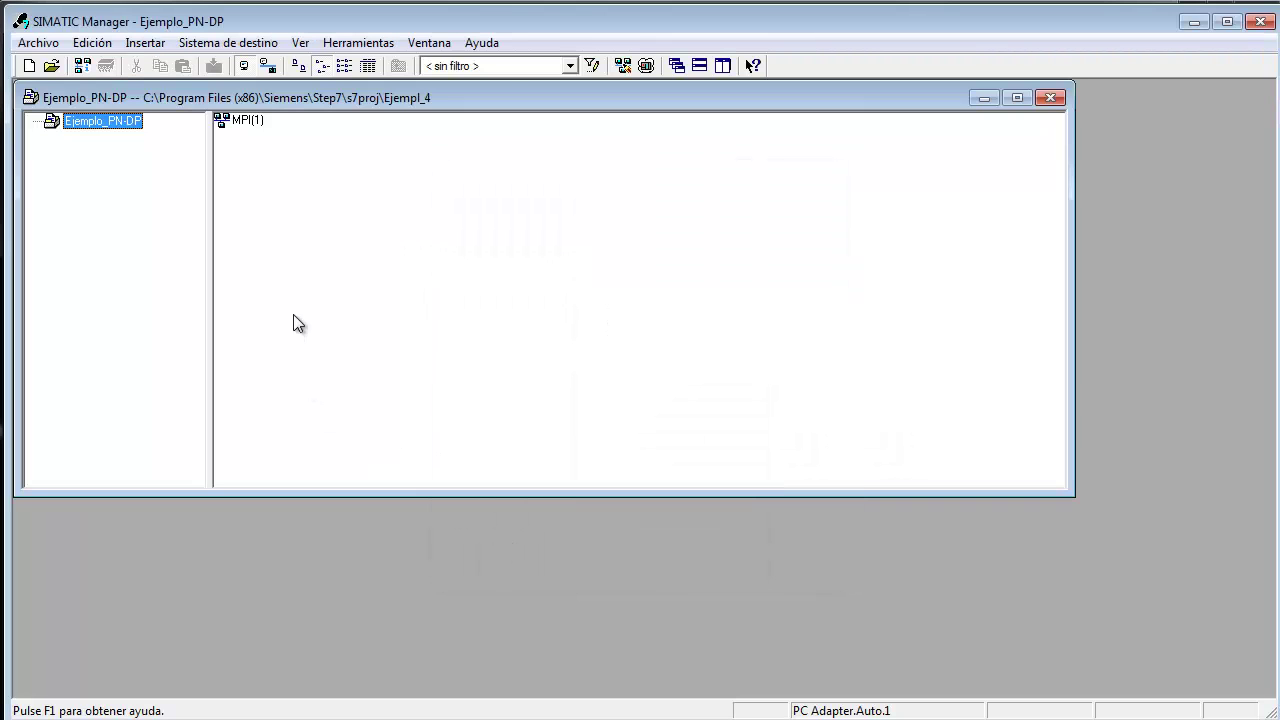
Insert a SIMATIC 300 station into the Ejemplo_PN-DP project and name it ET200S-CPU.
{"action": "left_click", "coordinate": [251, 121]}
{"action": "right_click", "coordinate": [262, 140]}
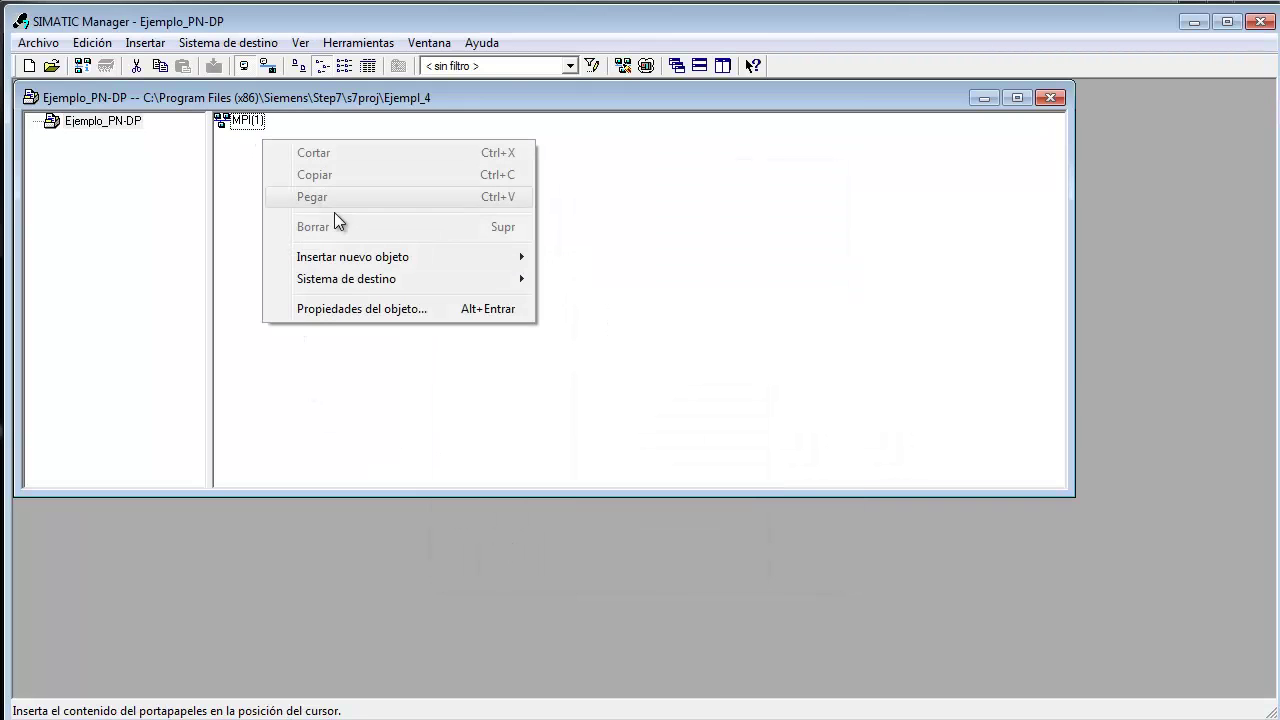
{"action": "mouse_move", "coordinate": [356, 248]}
{"action": "left_click", "coordinate": [580, 276]}
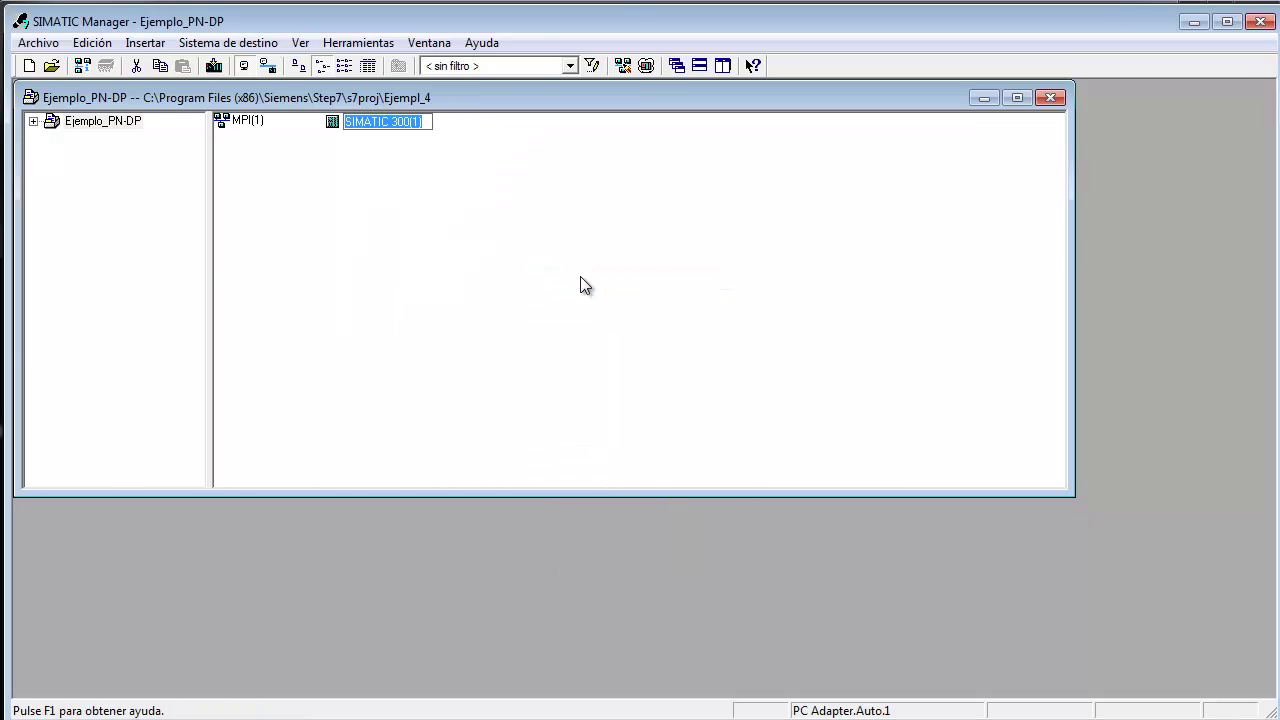
{"action": "type", "text": "ET200"}
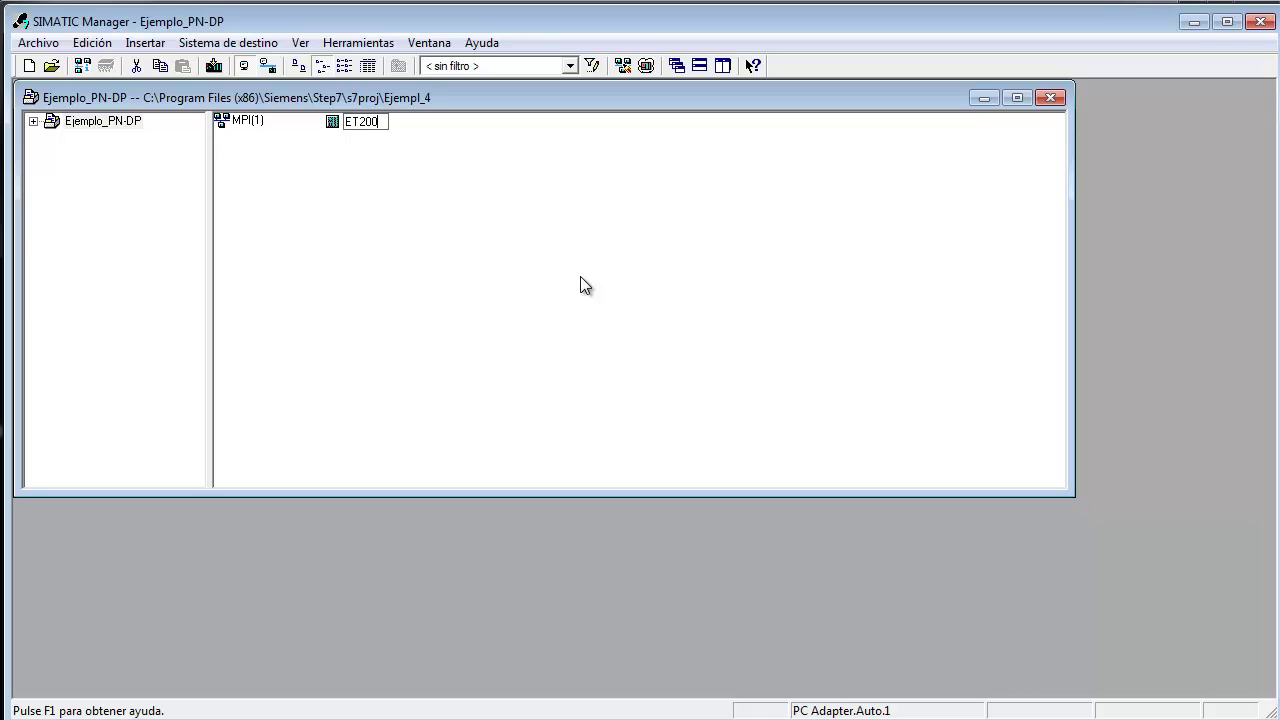
{"action": "type", "text": "-C"}
{"action": "type", "text": "PU"}
{"action": "type", "text": "S"}
{"action": "key", "text": "Return"}
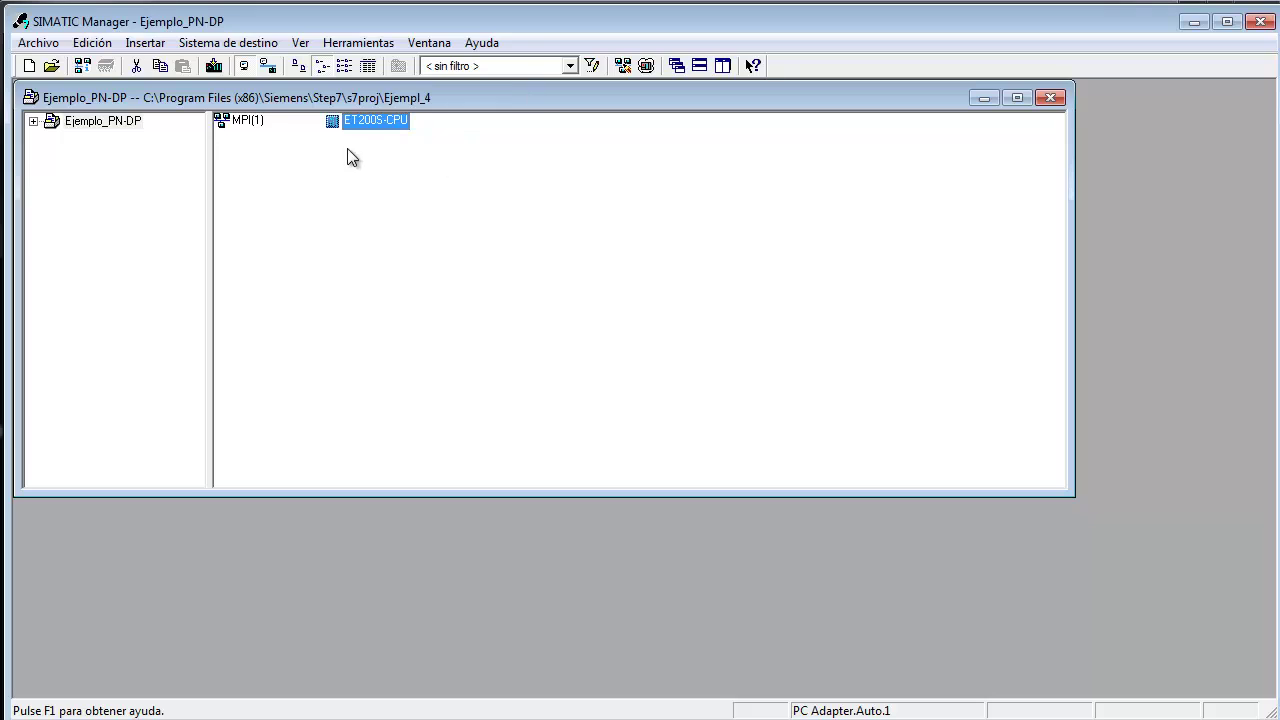
Search the hardware catalogue for 151-8 in the ET200S-CPU station's HW Config, and bring up Siemens_Panel.pdf in Adobe Reader for reference.
{"action": "double_click", "coordinate": [355, 121]}
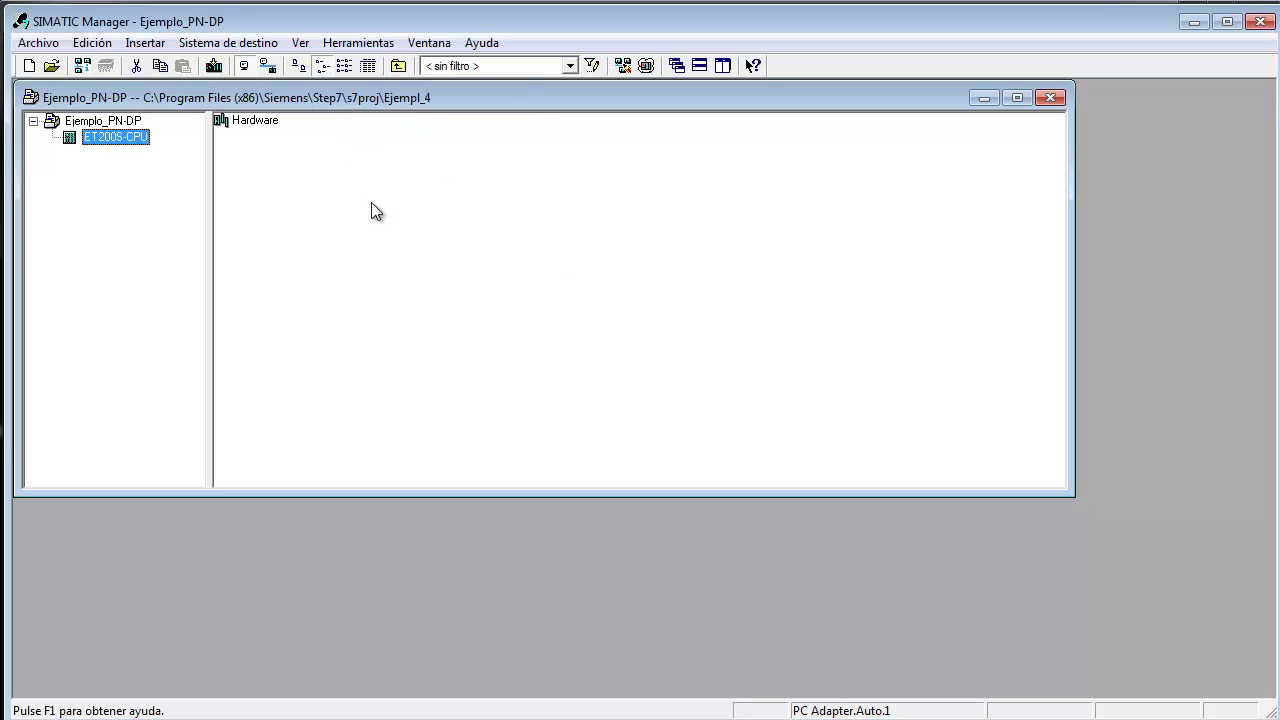
{"action": "double_click", "coordinate": [252, 122]}
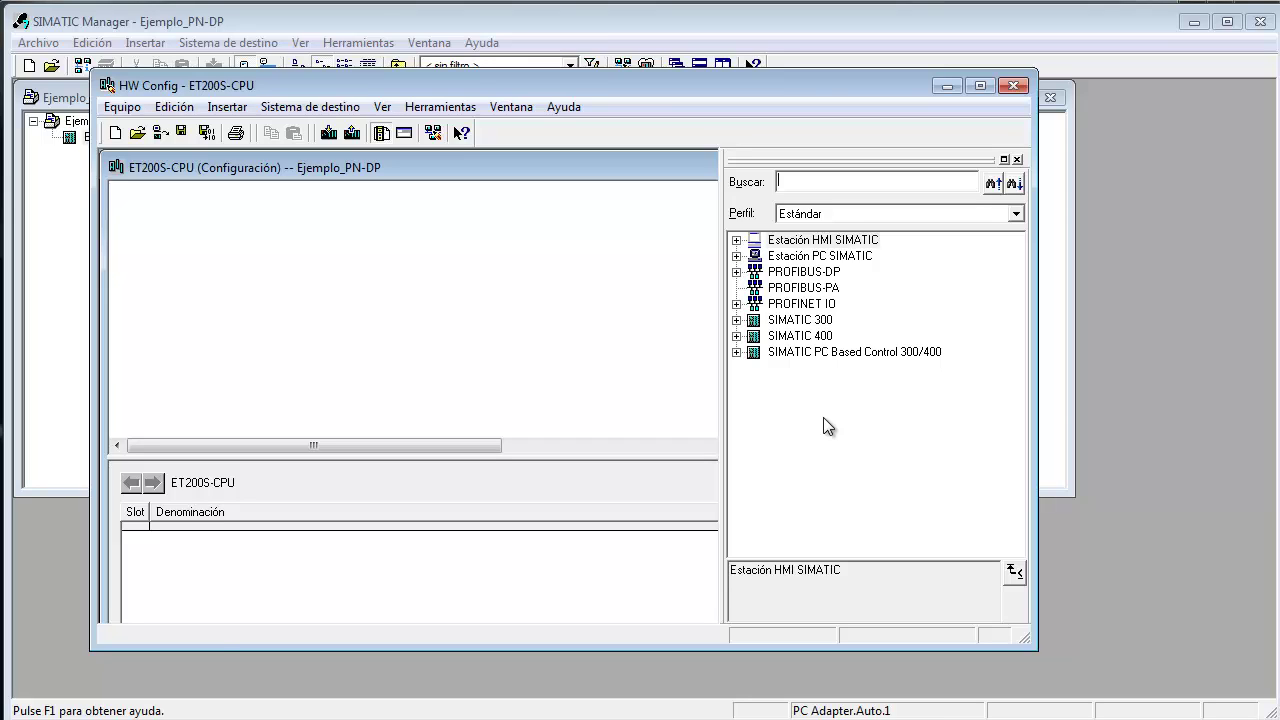
{"action": "type", "text": "1"}
{"action": "type", "text": "51"}
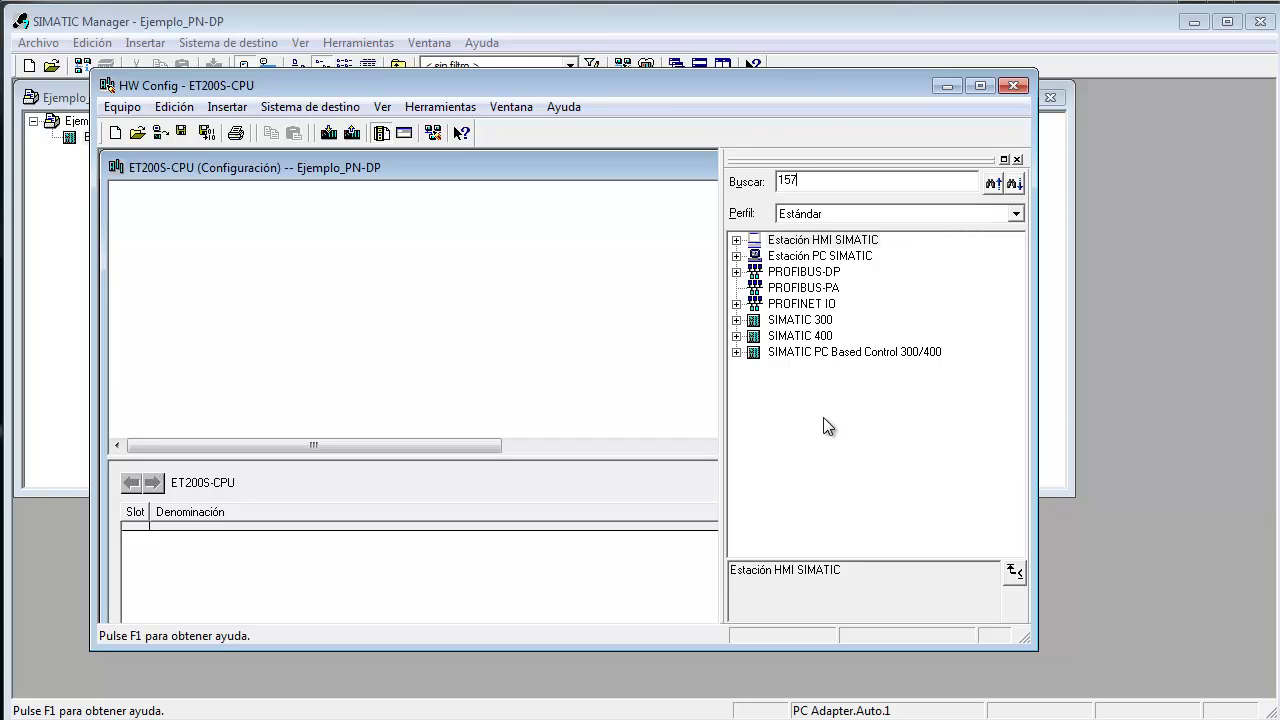
{"action": "key", "text": "BackSpace"}
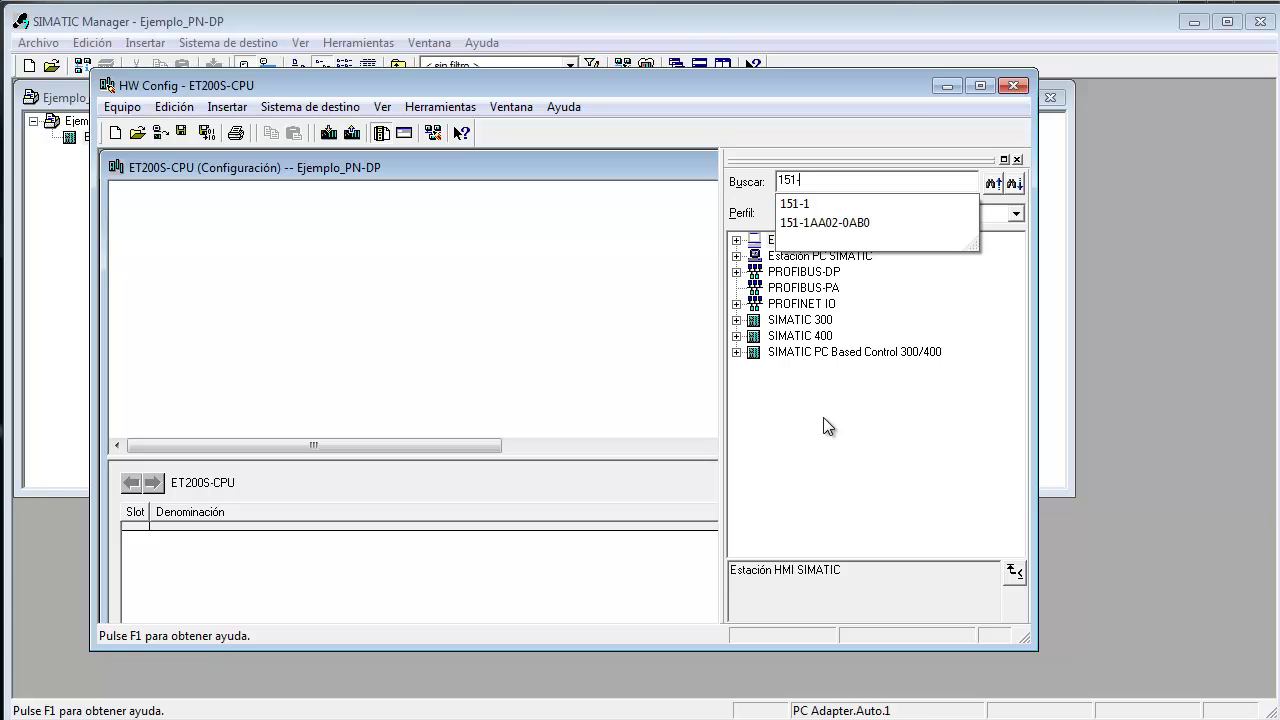
{"action": "type", "text": "-8"}
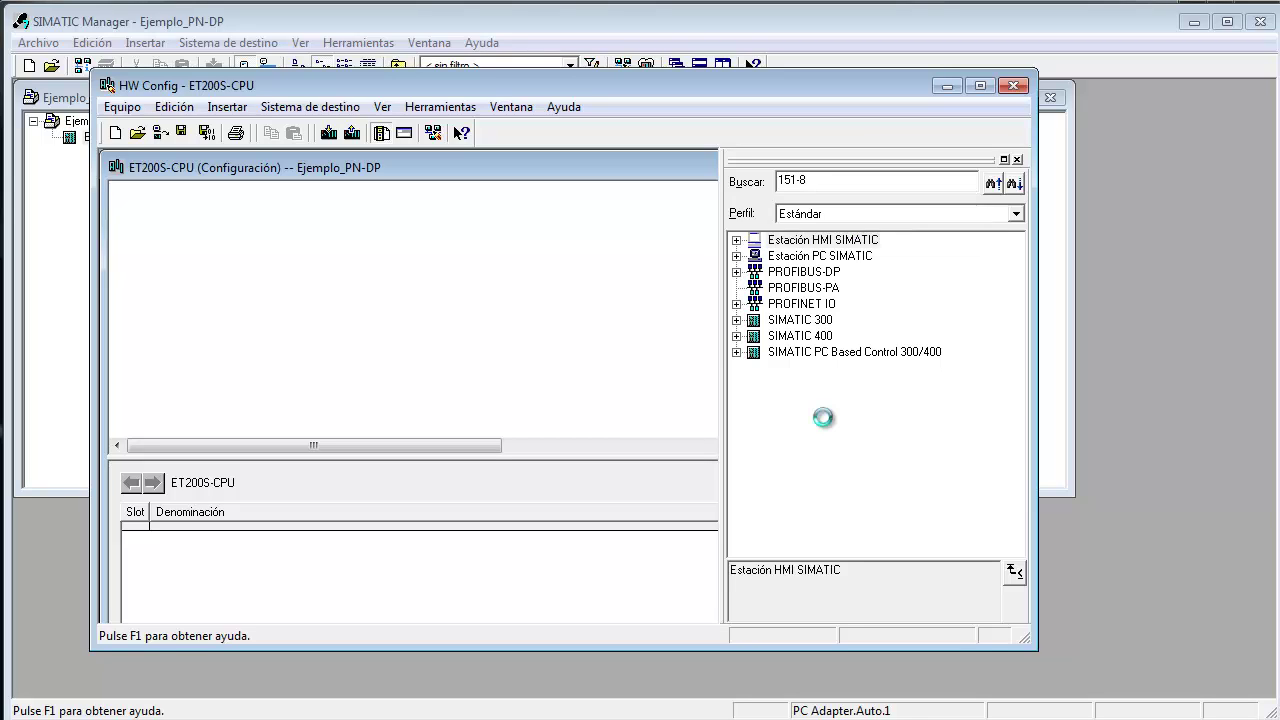
{"action": "key", "text": "alt+Tab"}
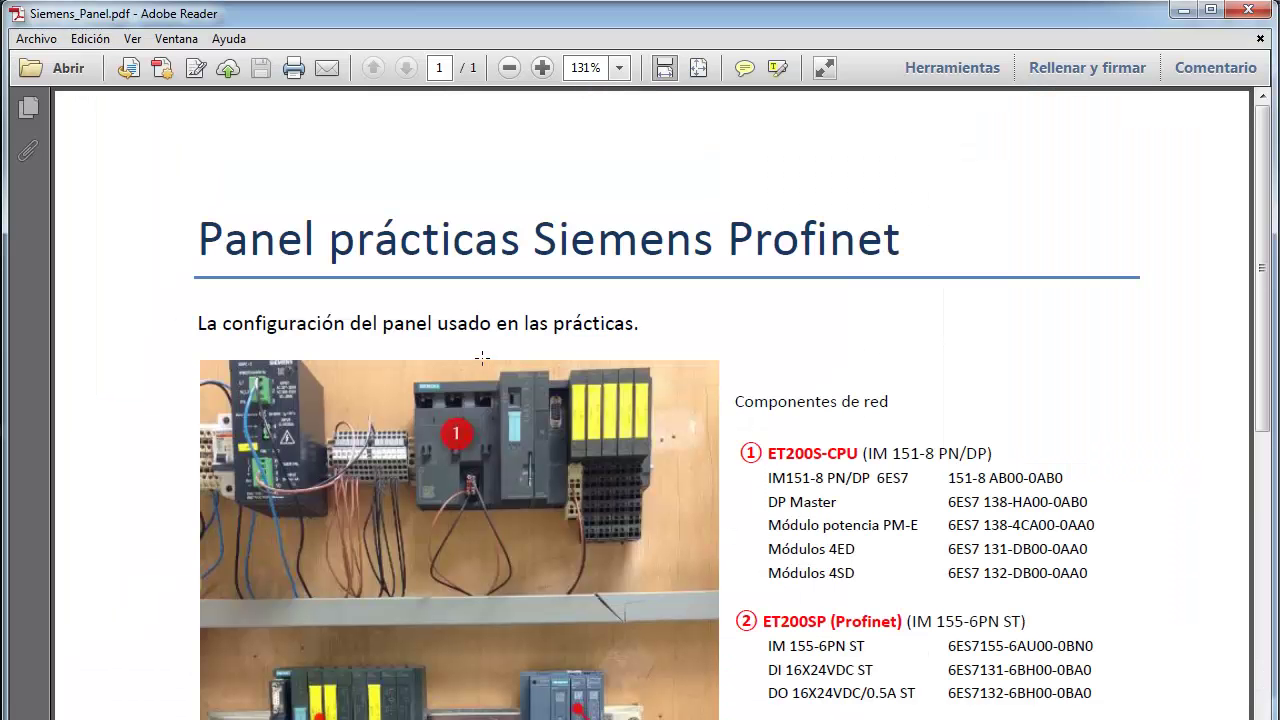
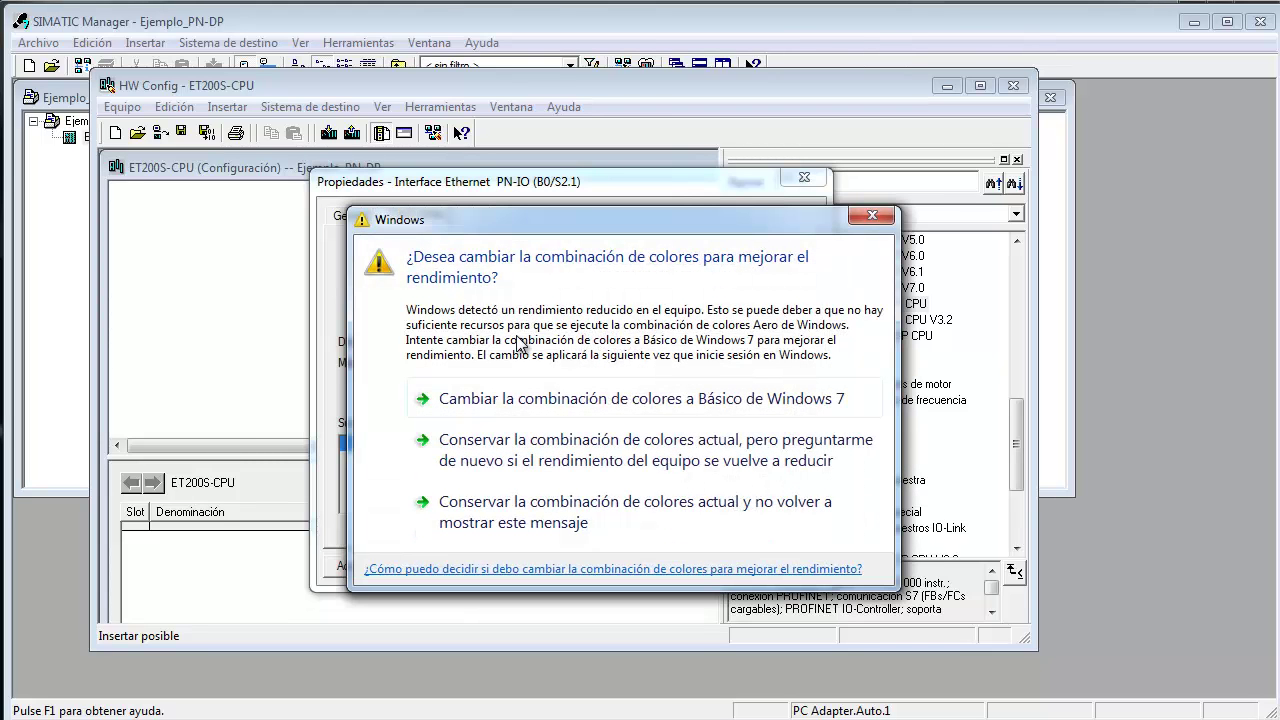
Keep the current Windows colour scheme, set the PN-IO interface's IP address to 192.168.10.155 and connect it to a new Industrial Ethernet subnet.
{"action": "left_click", "coordinate": [577, 515]}
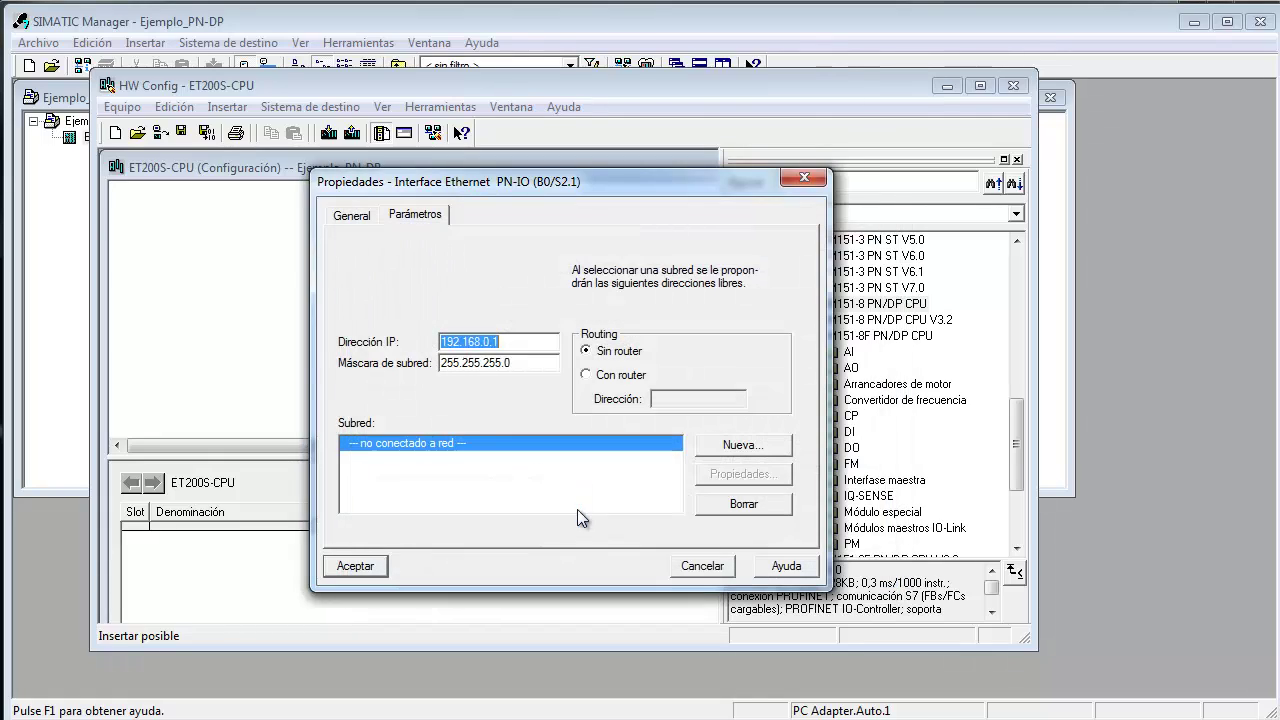
{"action": "left_click", "coordinate": [483, 341]}
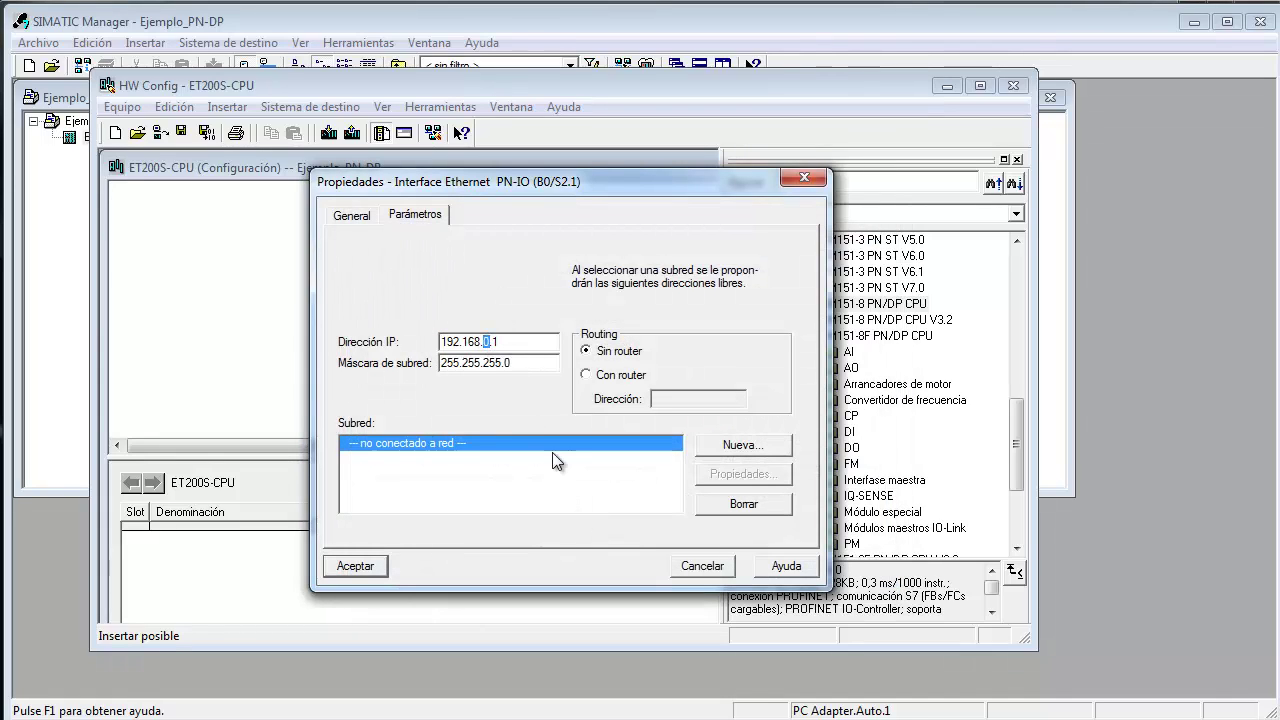
{"action": "type", "text": "10.1"}
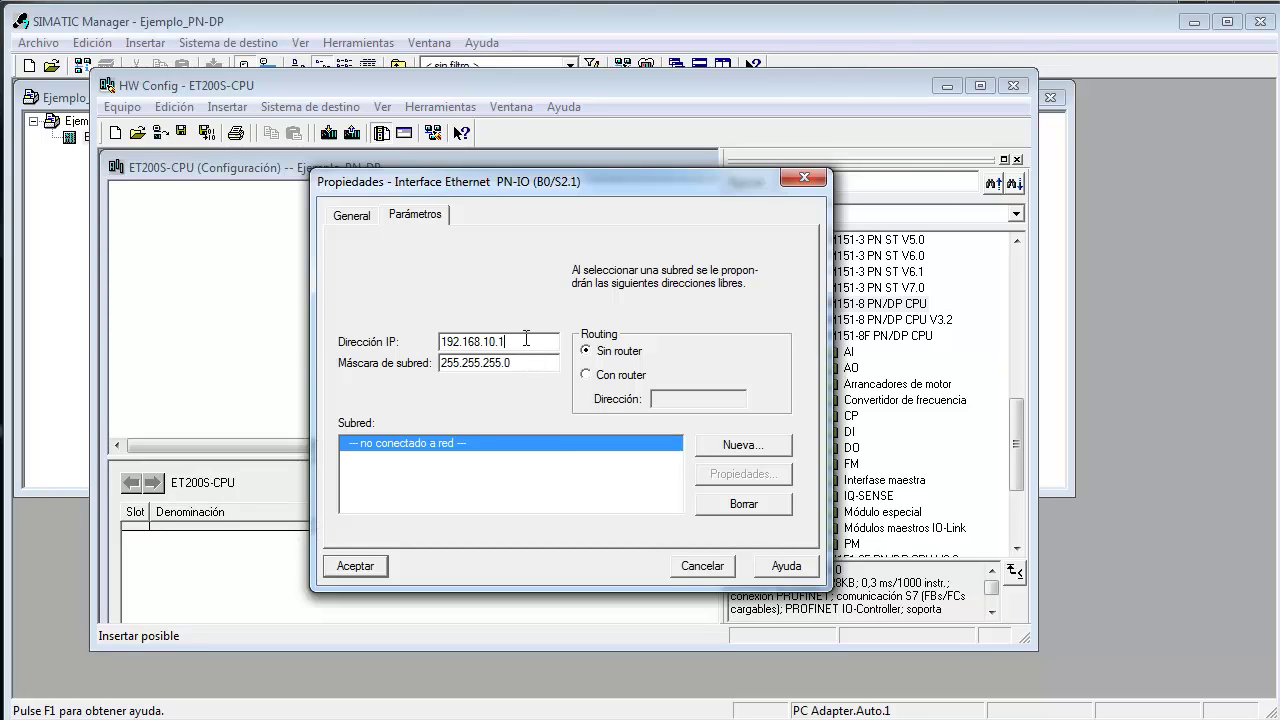
{"action": "type", "text": "55"}
{"action": "left_click", "coordinate": [745, 447]}
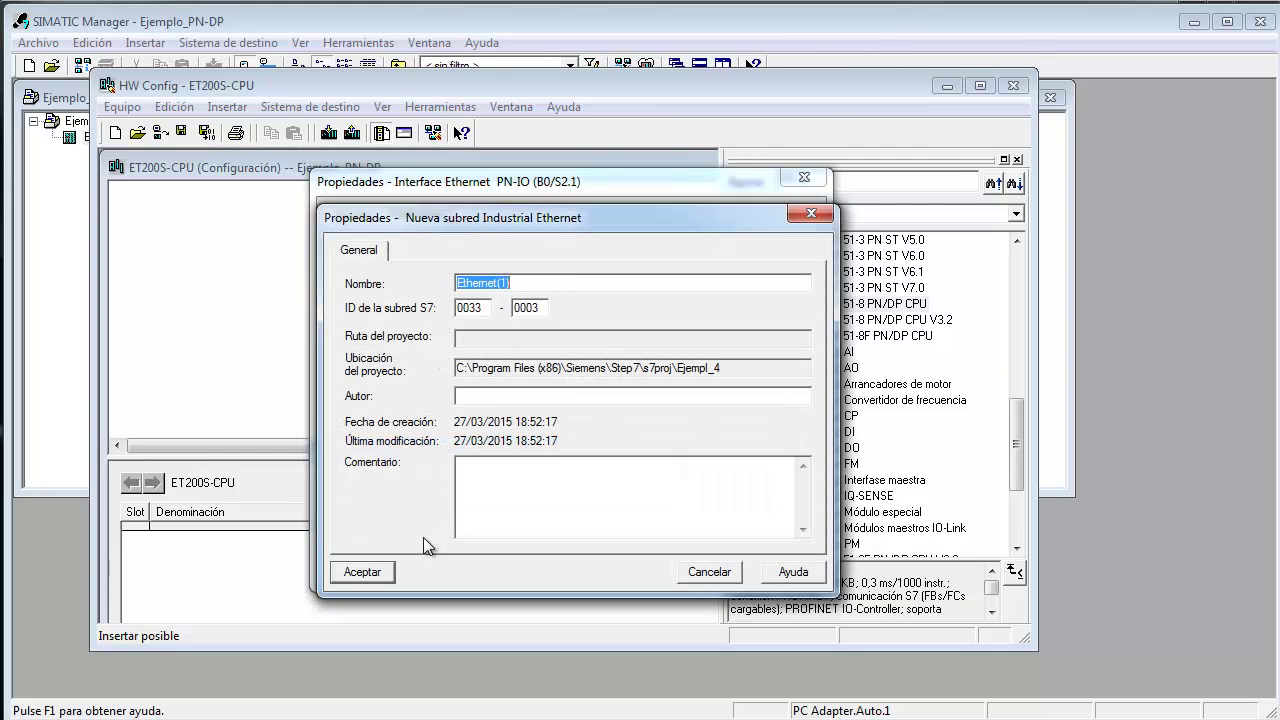
{"action": "left_click", "coordinate": [365, 573]}
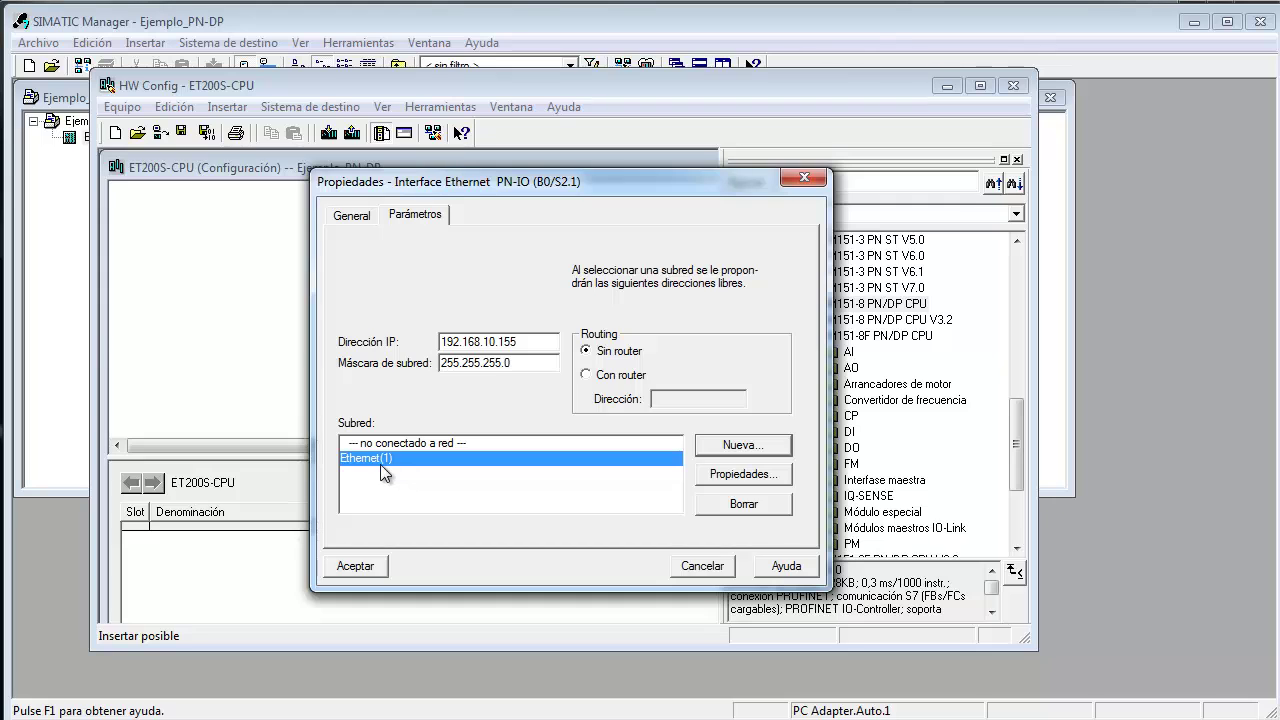
{"action": "left_click", "coordinate": [356, 566]}
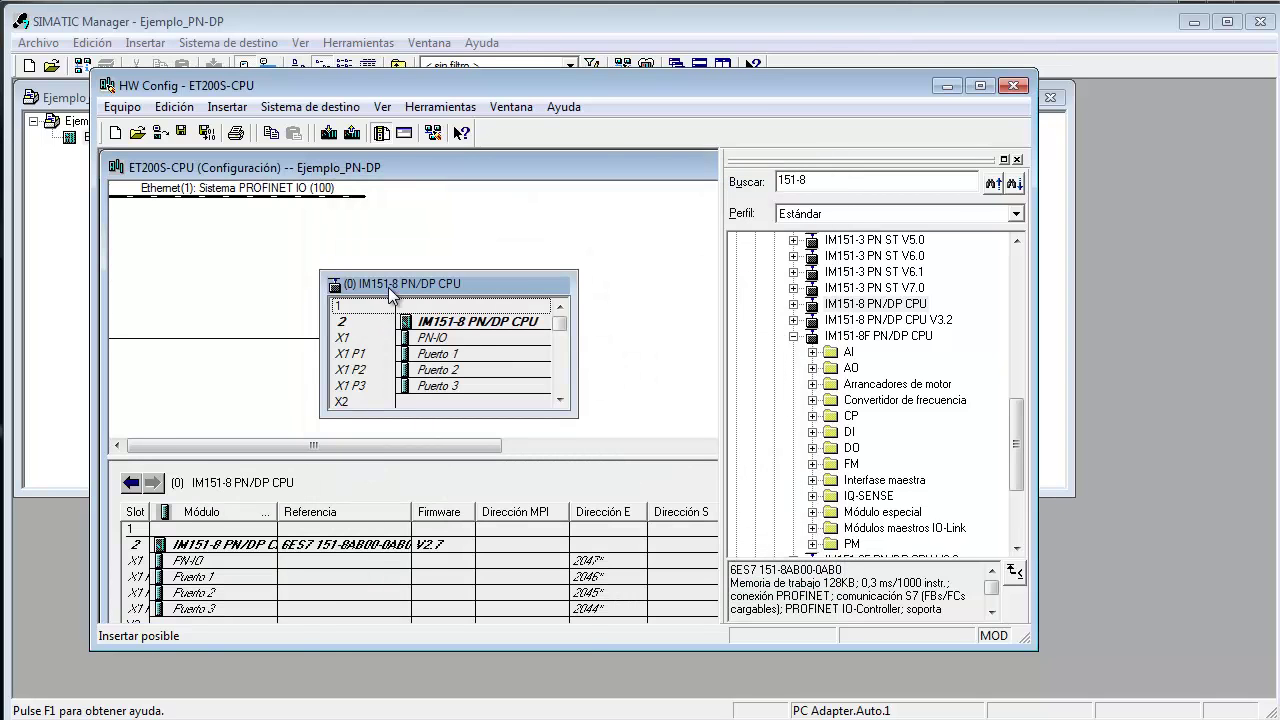
Rearrange the station diagram with the IM151-8 PN/DP CPU rack at the upper corner and the PROFINET IO system line beside it.
{"action": "left_click_drag", "start_coordinate": [393, 292], "coordinate": [238, 255]}
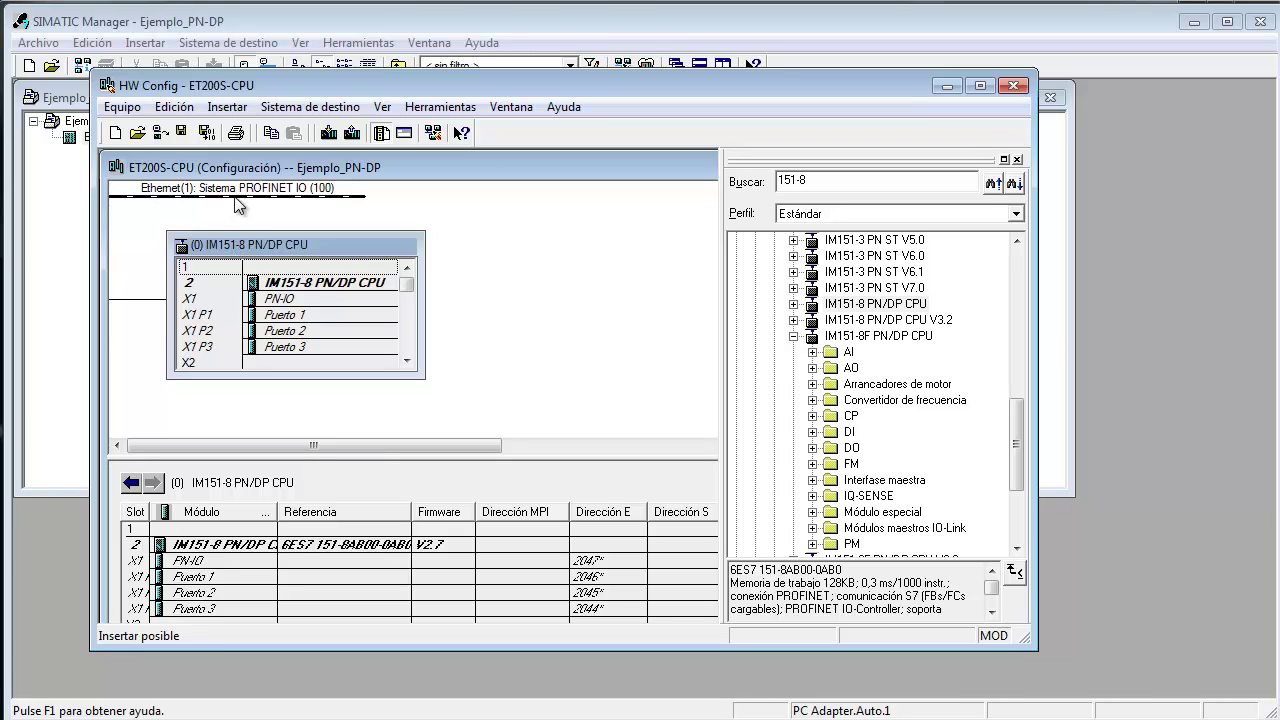
{"action": "left_click_drag", "start_coordinate": [238, 198], "coordinate": [591, 292]}
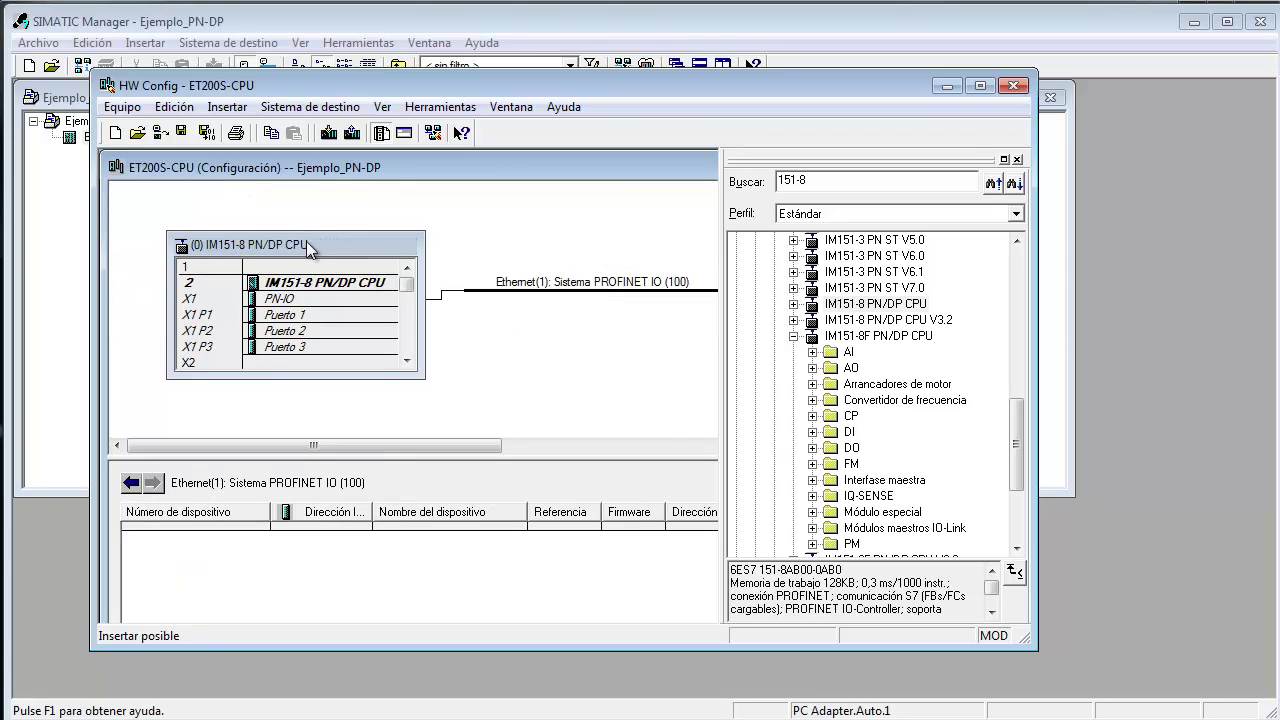
{"action": "left_click_drag", "start_coordinate": [314, 247], "coordinate": [266, 216]}
{"action": "left_click", "coordinate": [528, 298]}
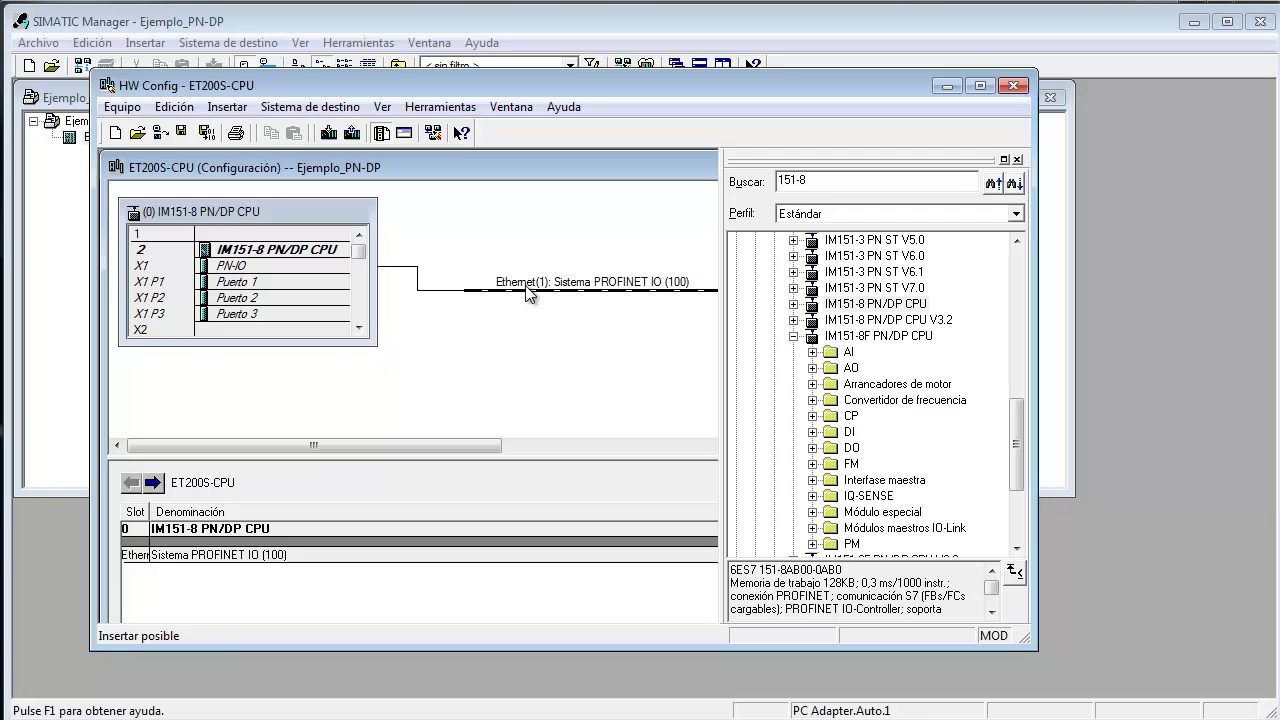
{"action": "left_click_drag", "start_coordinate": [528, 298], "coordinate": [527, 281]}
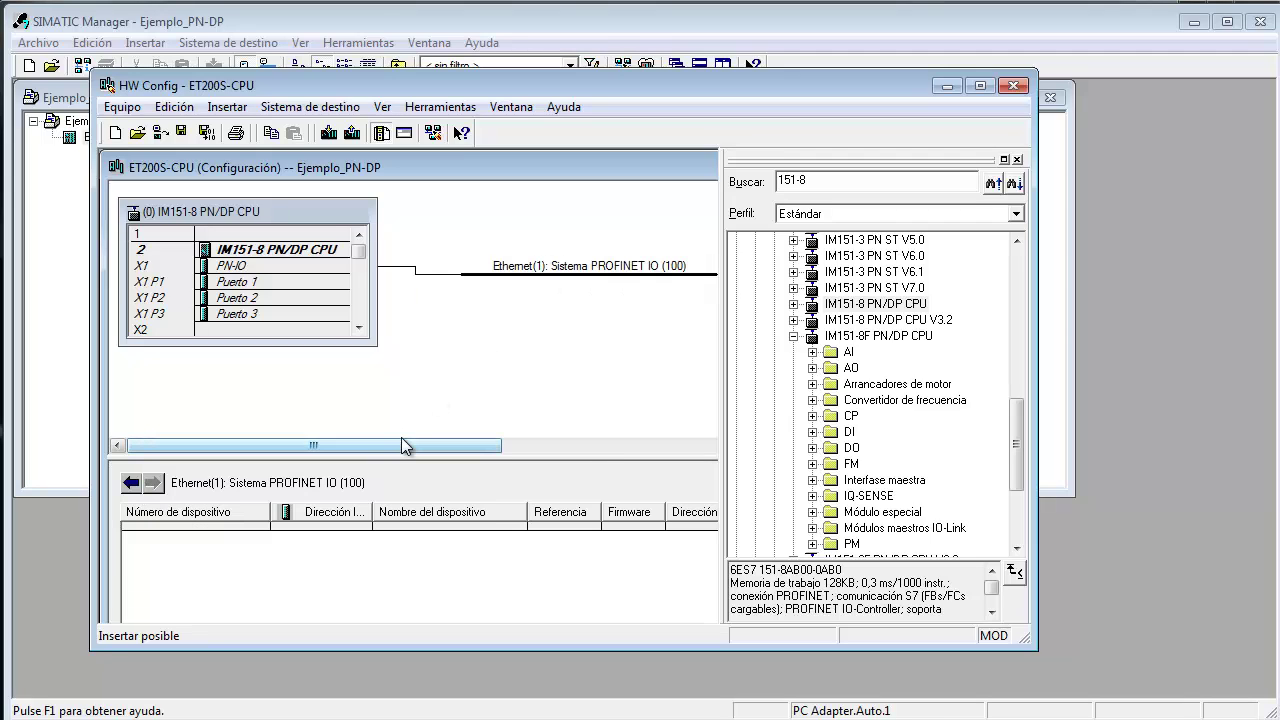
Enlarge the HW Config window and lengthen the IM151-8 PN/DP CPU rack to show the slots beyond X2.
{"action": "left_click_drag", "start_coordinate": [1037, 120], "coordinate": [1245, 119]}
{"action": "left_click_drag", "start_coordinate": [778, 70], "coordinate": [776, 5]}
{"action": "left_click_drag", "start_coordinate": [627, 650], "coordinate": [620, 700]}
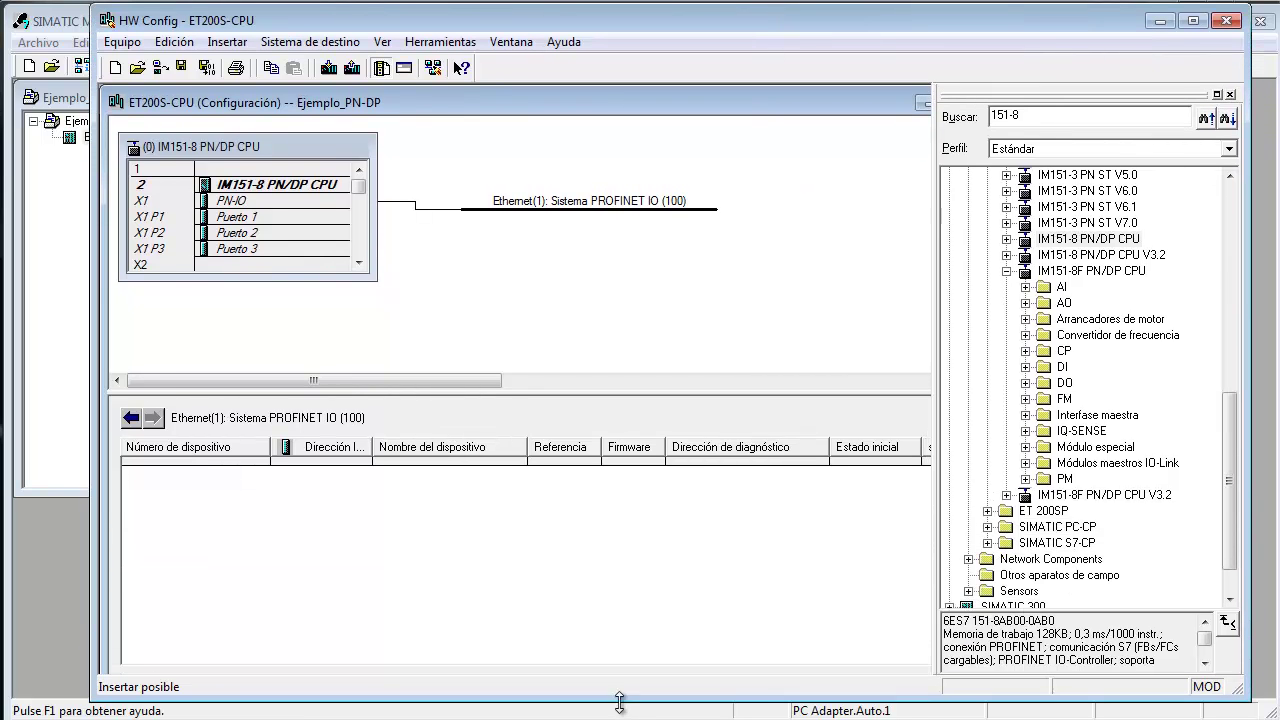
{"action": "left_click_drag", "start_coordinate": [245, 280], "coordinate": [246, 323]}
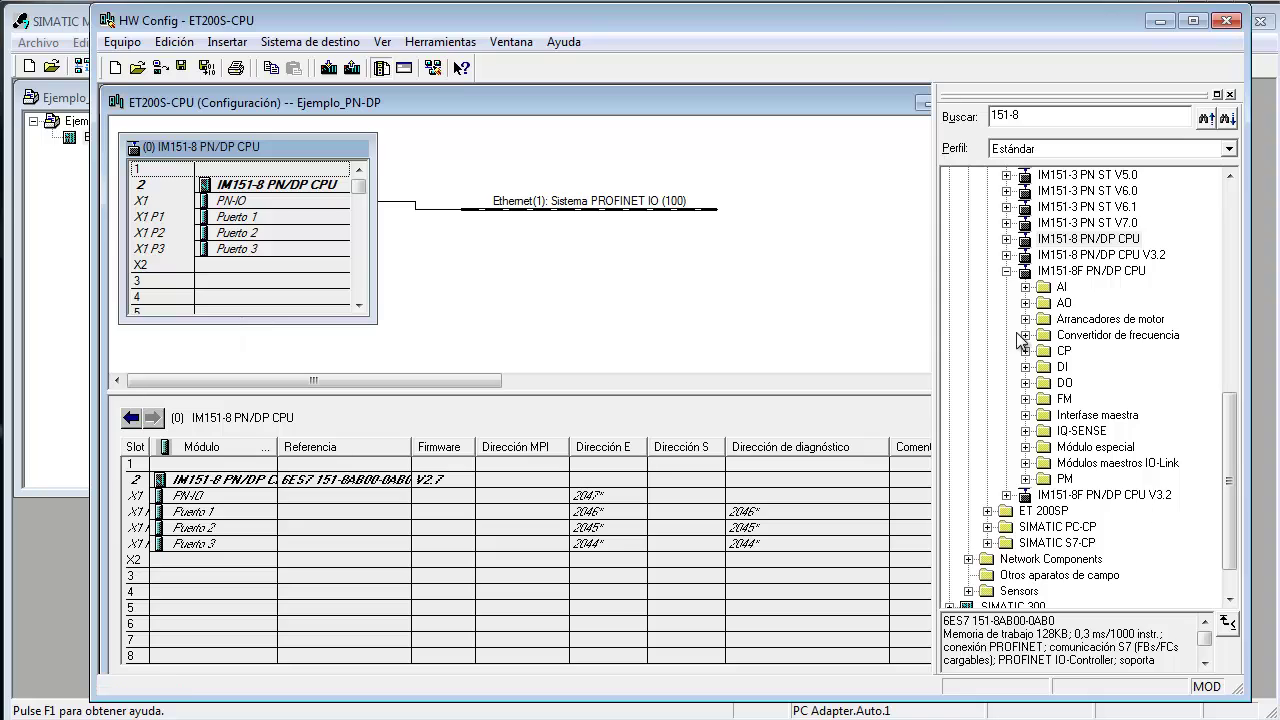
Insert the DP master interface module 6ES7 138-4HA00-0AB0 into slot X2 of the IM151-8 PN/DP CPU rack.
{"action": "left_click", "coordinate": [1076, 279]}
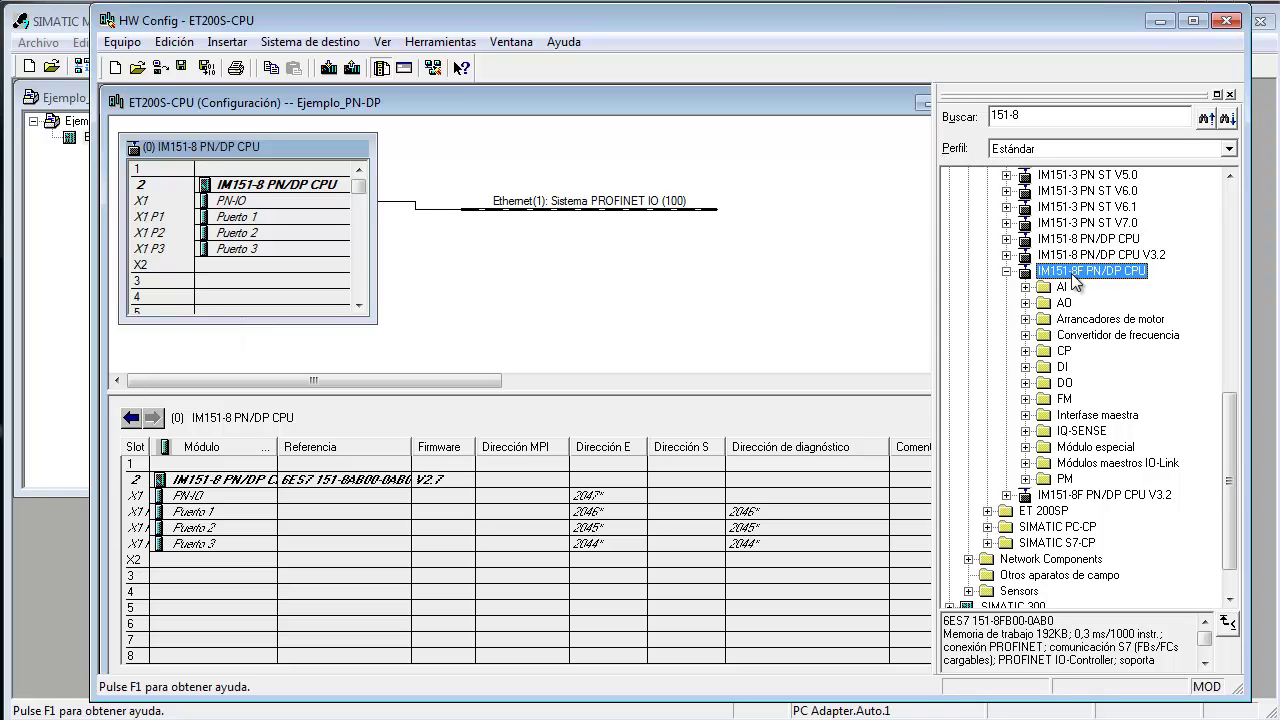
{"action": "left_click", "coordinate": [1025, 415]}
{"action": "left_click", "coordinate": [1128, 431]}
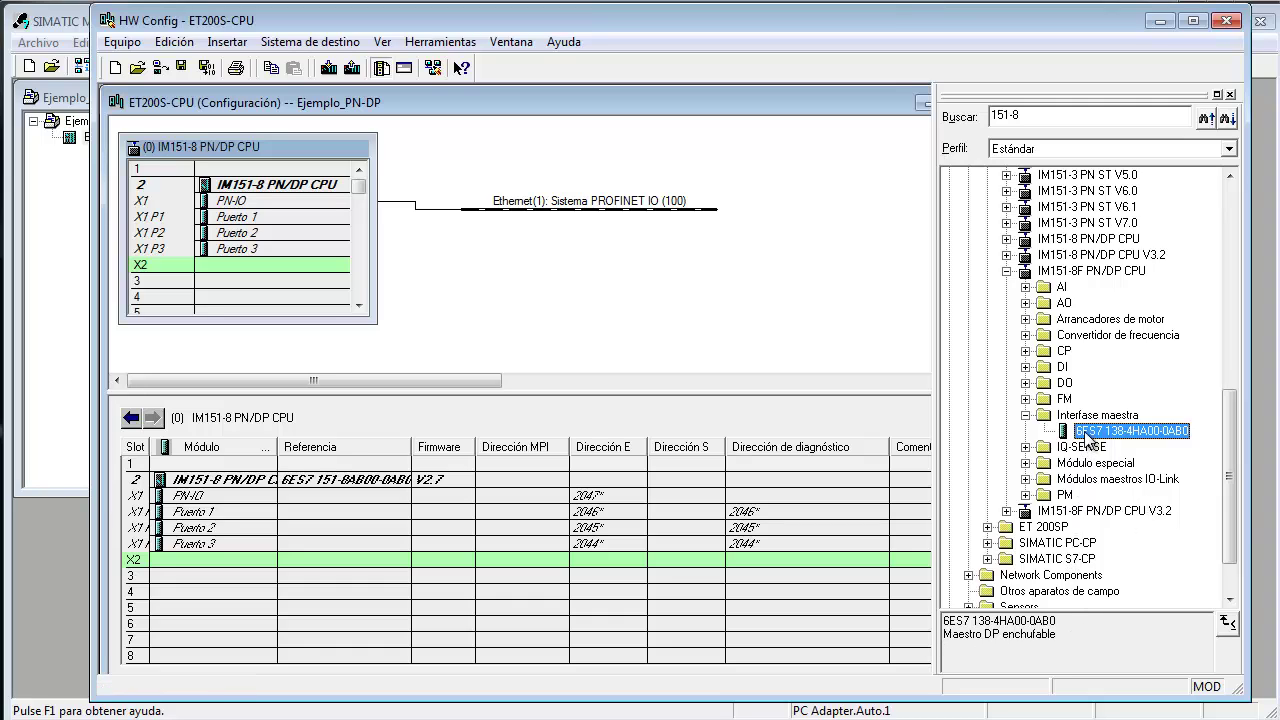
{"action": "left_click_drag", "start_coordinate": [1092, 431], "coordinate": [243, 277]}
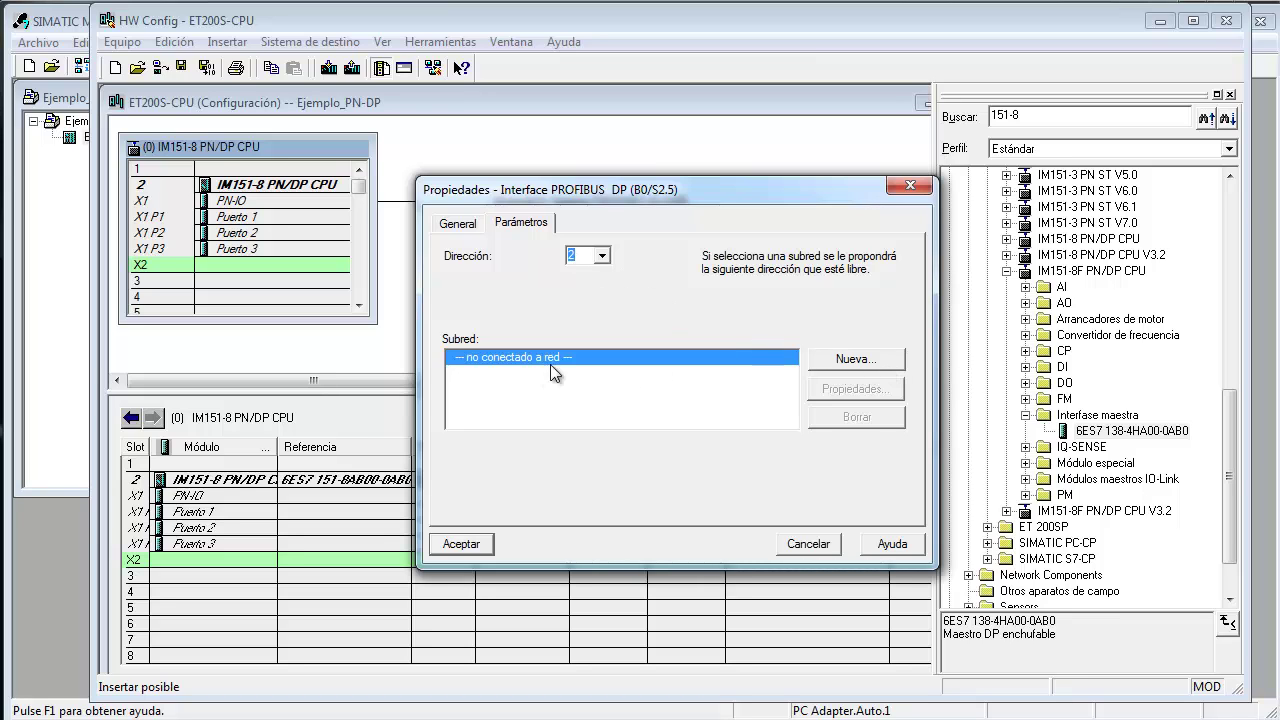
Connect the DP interface to a new PROFIBUS subnet and place the DP master system line below the Ethernet line.
{"action": "left_click", "coordinate": [853, 360]}
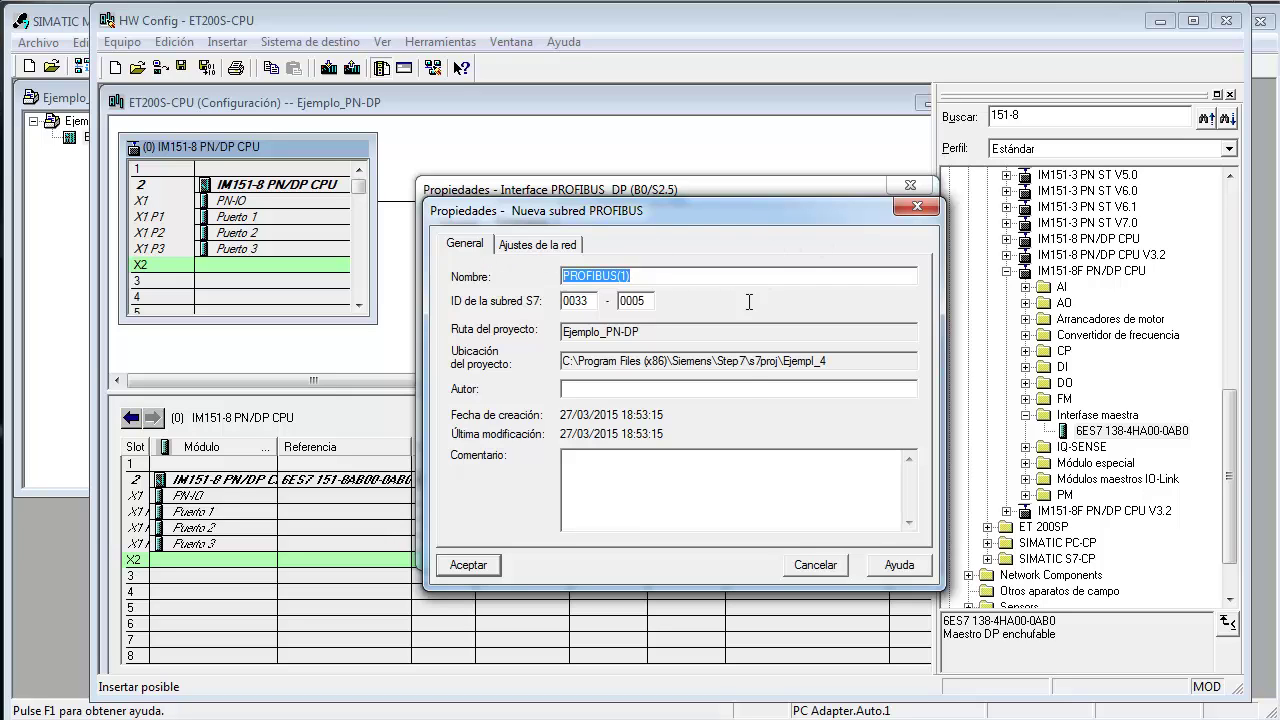
{"action": "left_click", "coordinate": [478, 567]}
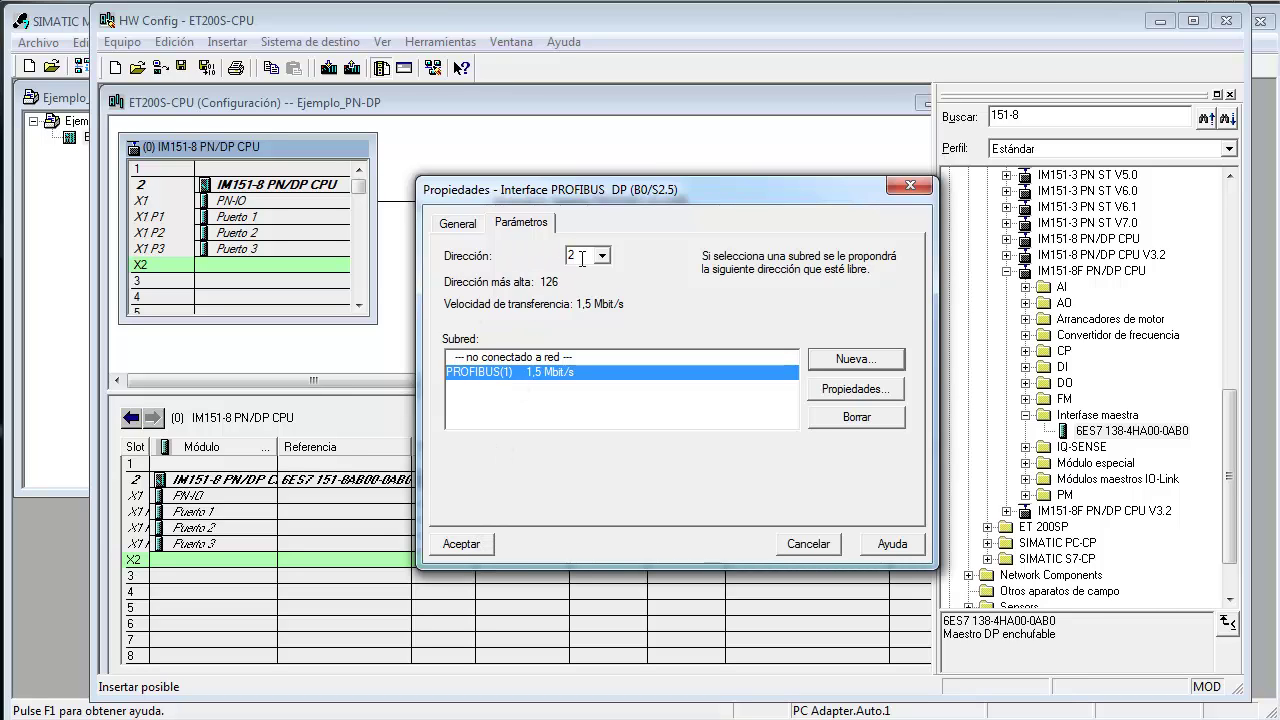
{"action": "left_click", "coordinate": [460, 546]}
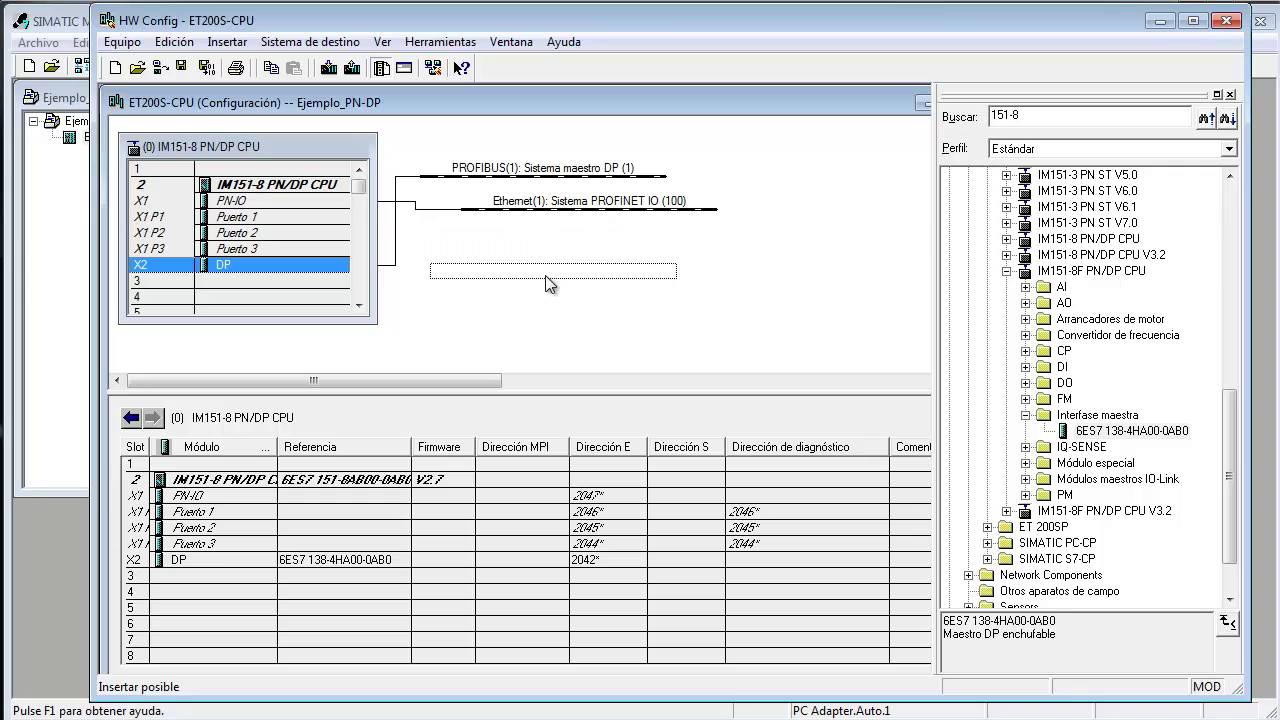
{"action": "left_click", "coordinate": [547, 284]}
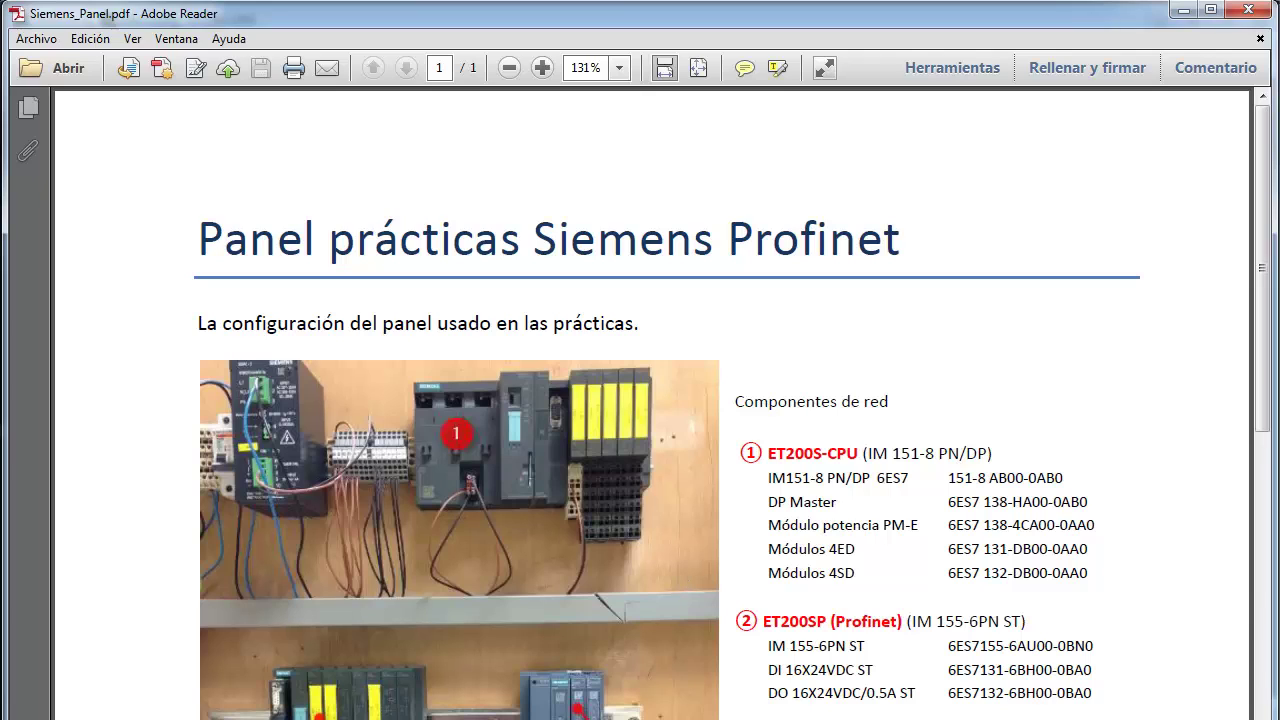
Find the 4DI DC24V ST digital input module in the hardware catalogue and check its order number against Siemens_Panel.pdf in Adobe Reader.
{"action": "mouse_move", "coordinate": [310, 719]}
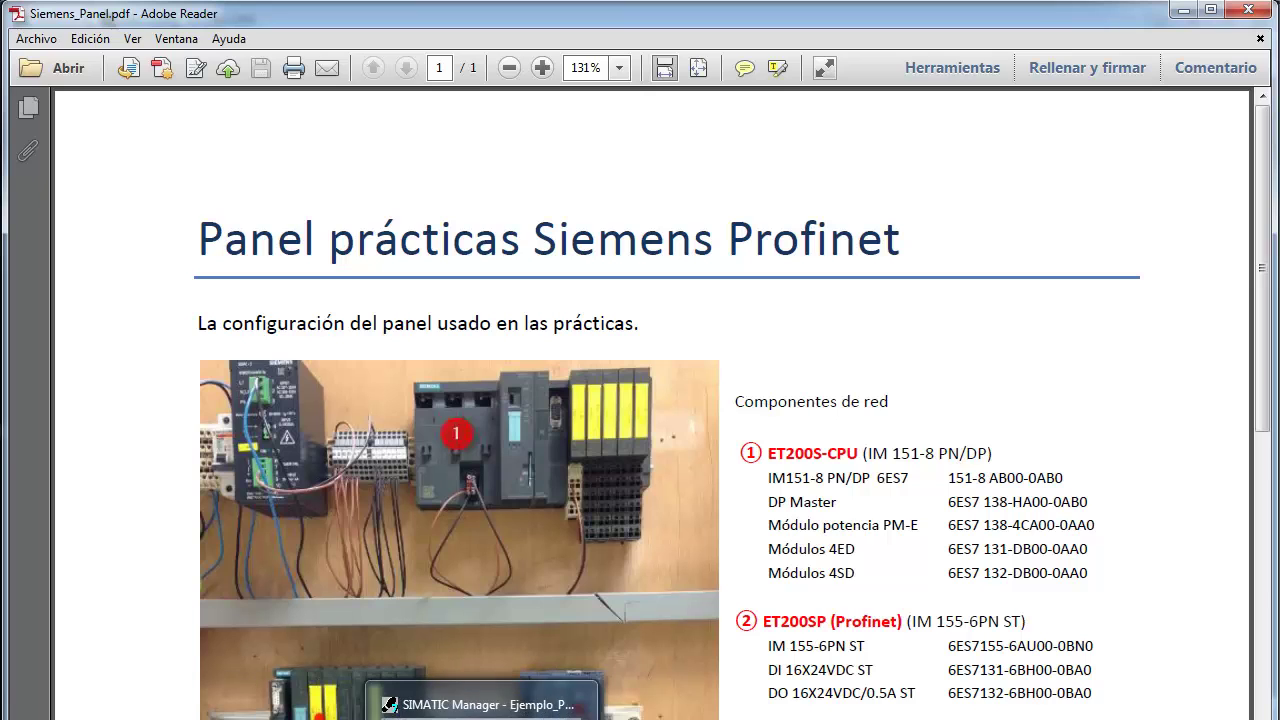
{"action": "left_click", "coordinate": [436, 704]}
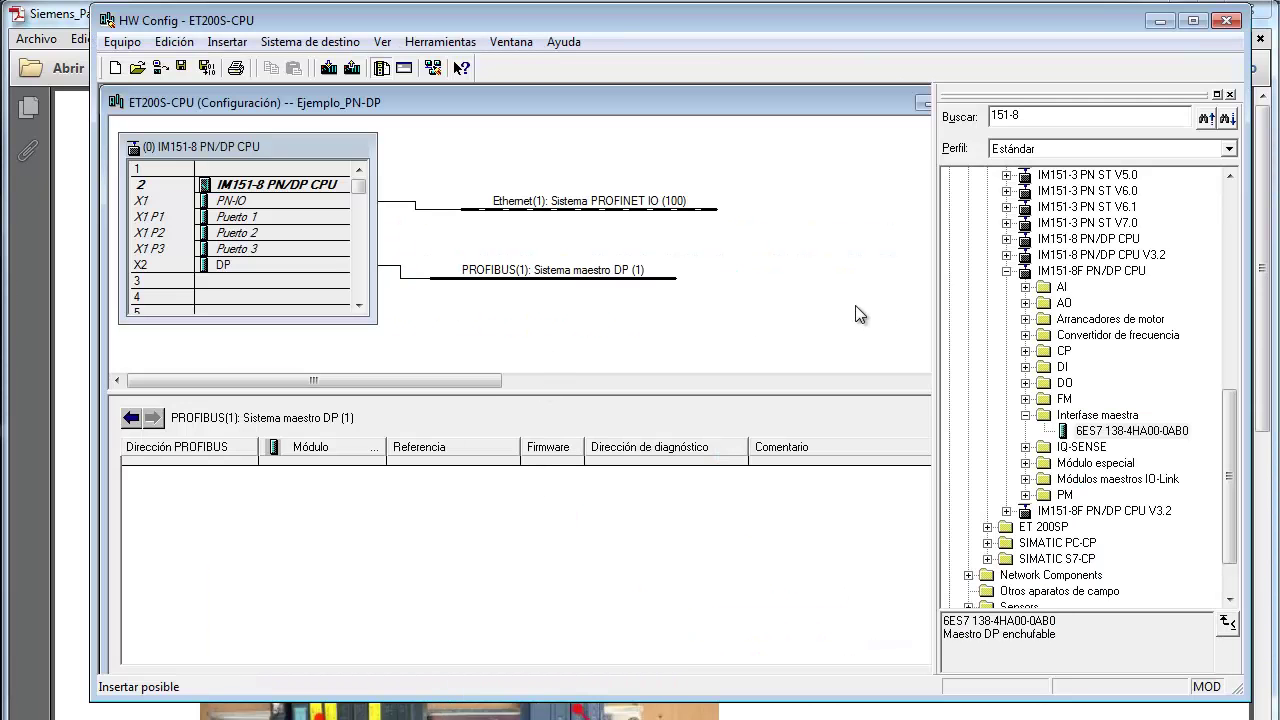
{"action": "left_click", "coordinate": [256, 277]}
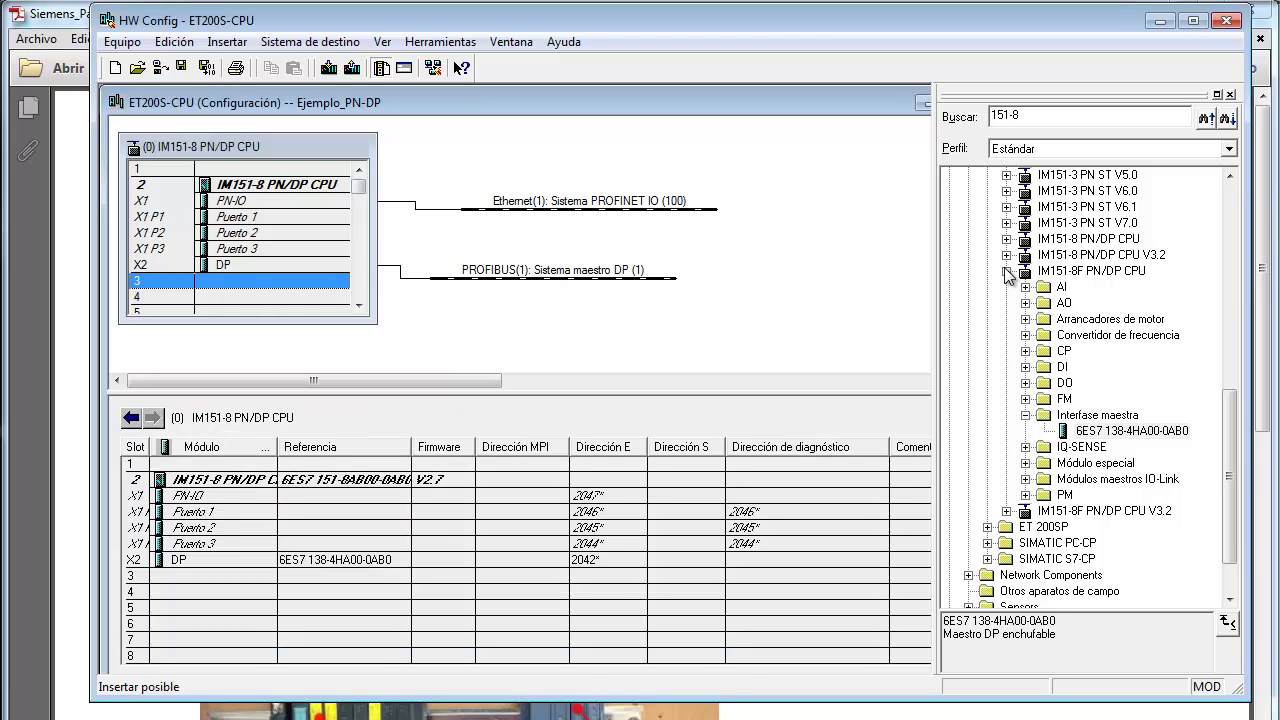
{"action": "left_click", "coordinate": [1025, 367]}
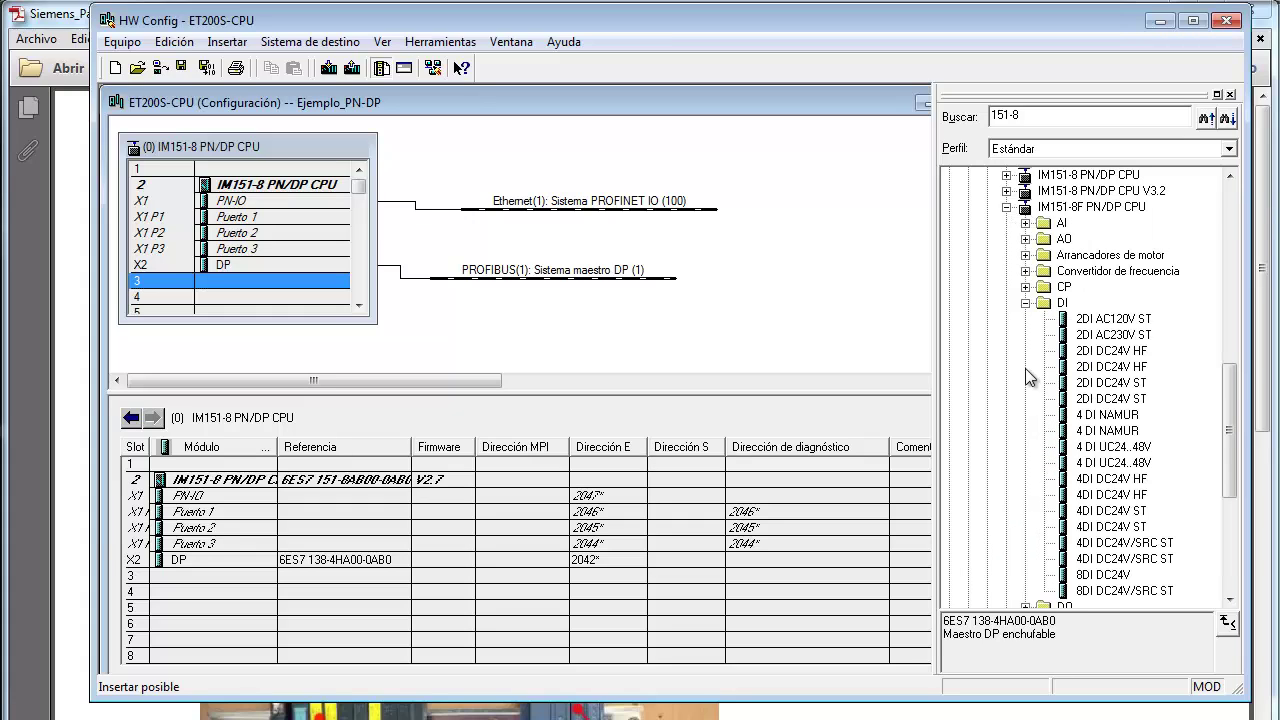
{"action": "left_click", "coordinate": [1103, 512]}
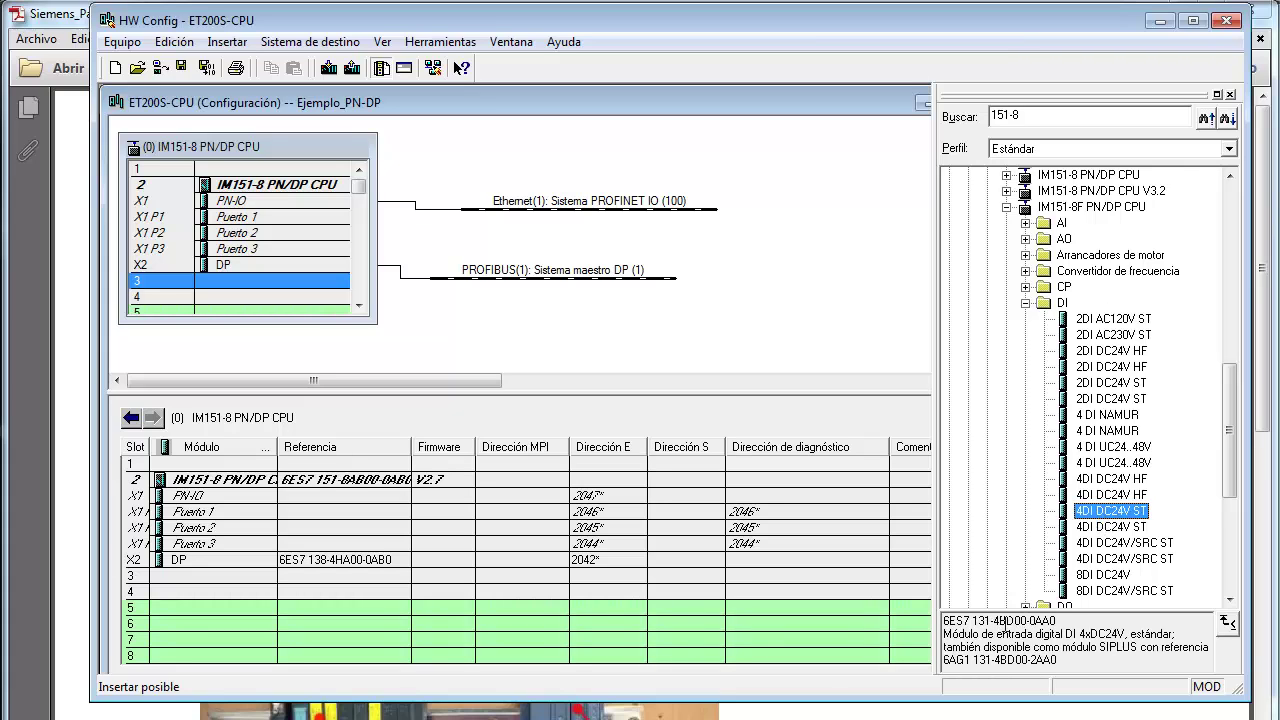
{"action": "key", "text": "alt+Tab"}
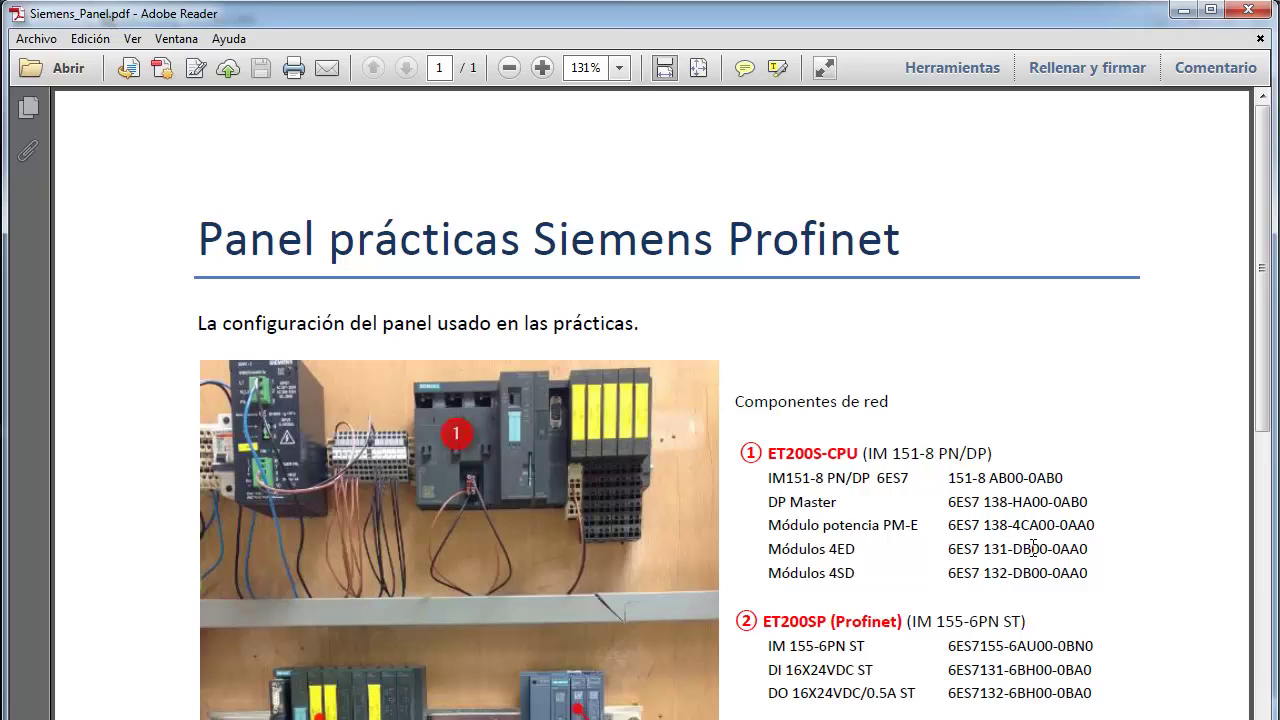
{"action": "key", "text": "alt+Tab"}
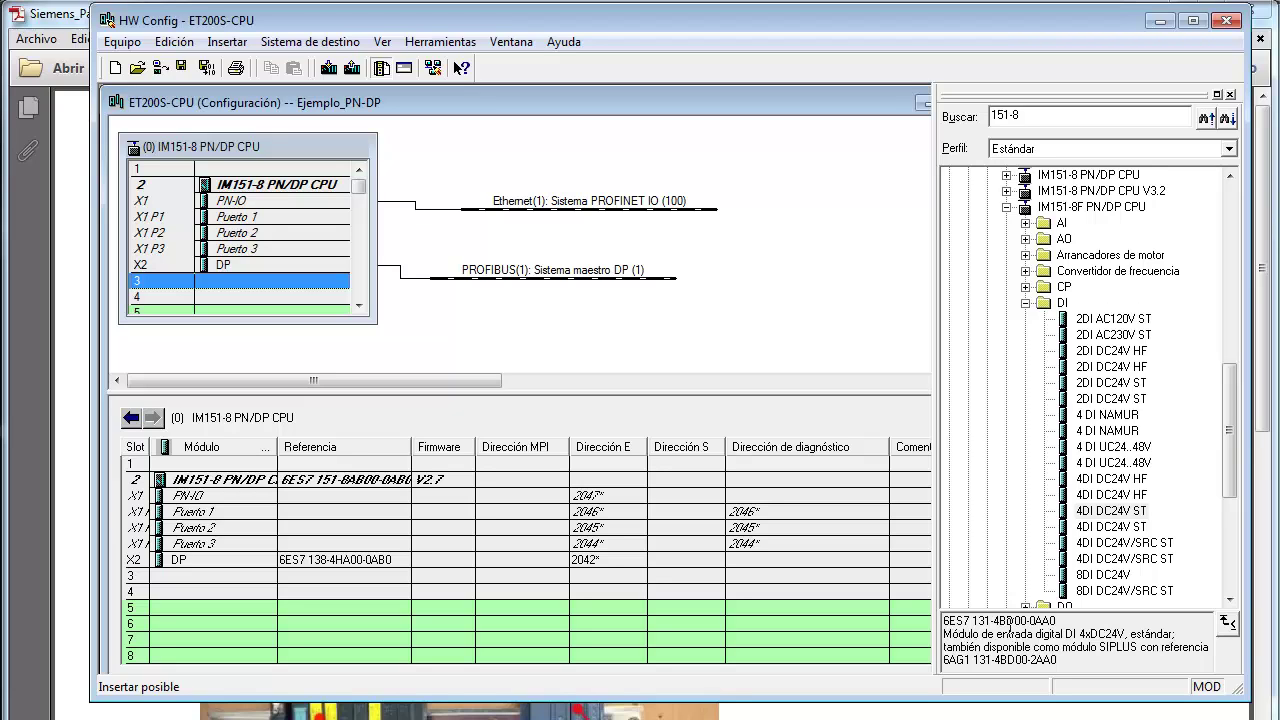
{"action": "key", "text": "alt+Tab"}
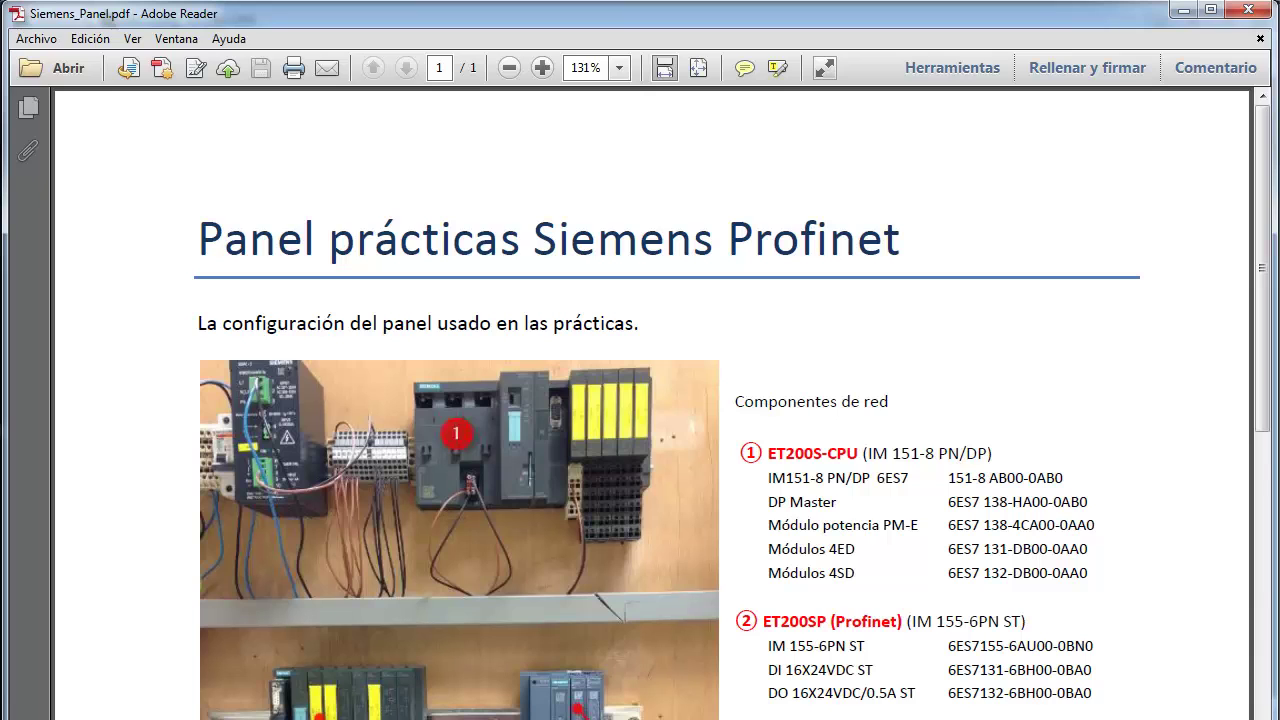
{"action": "key", "text": "alt+Tab"}
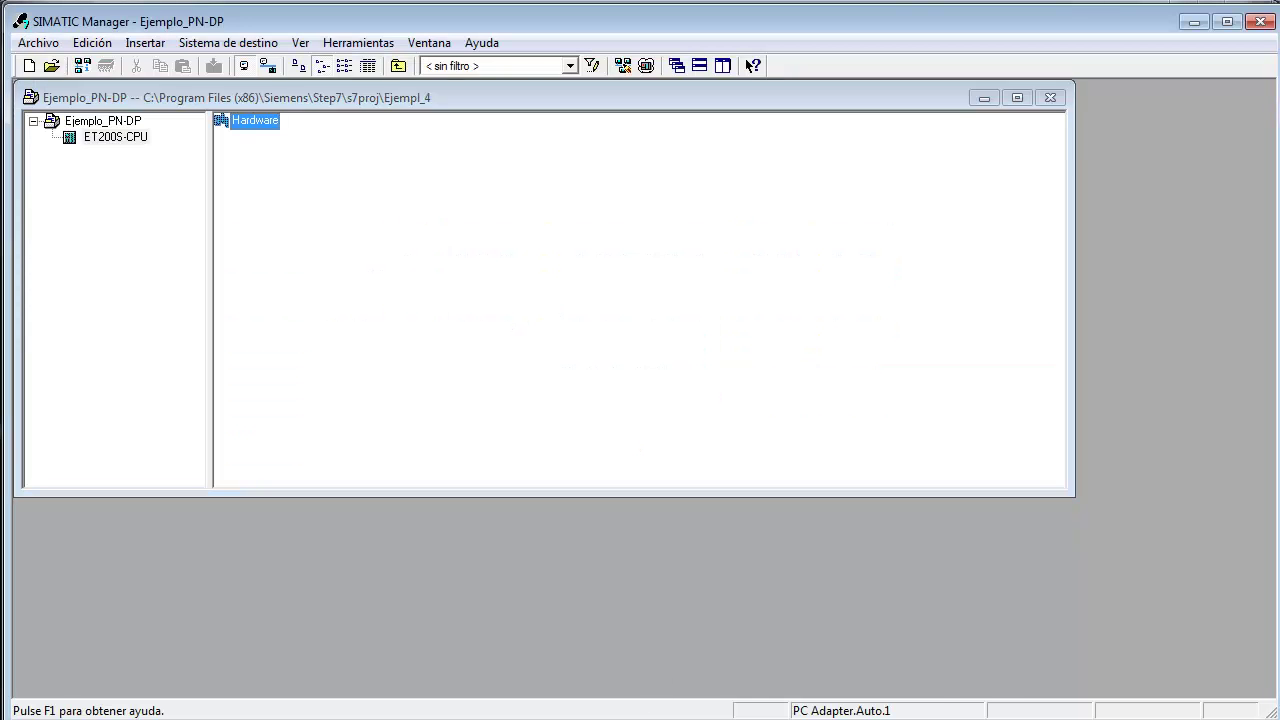
{"action": "key", "text": "alt+Tab"}
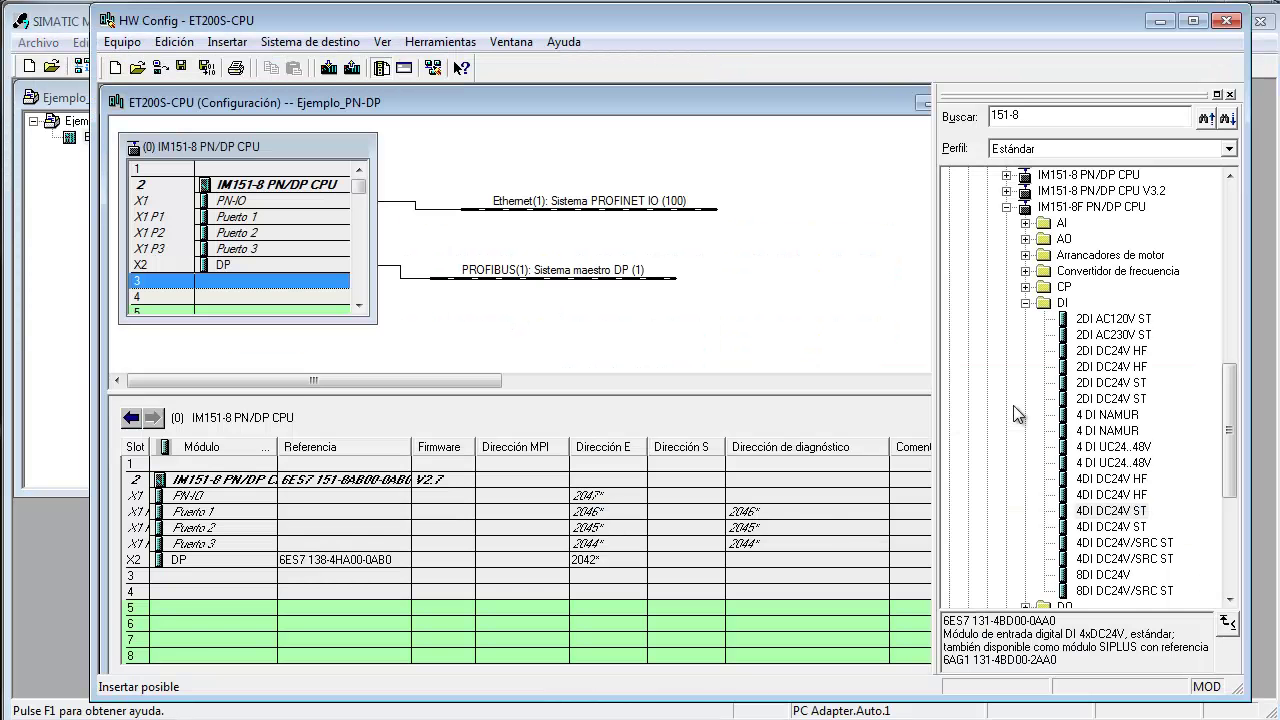
{"action": "left_click", "coordinate": [1106, 512]}
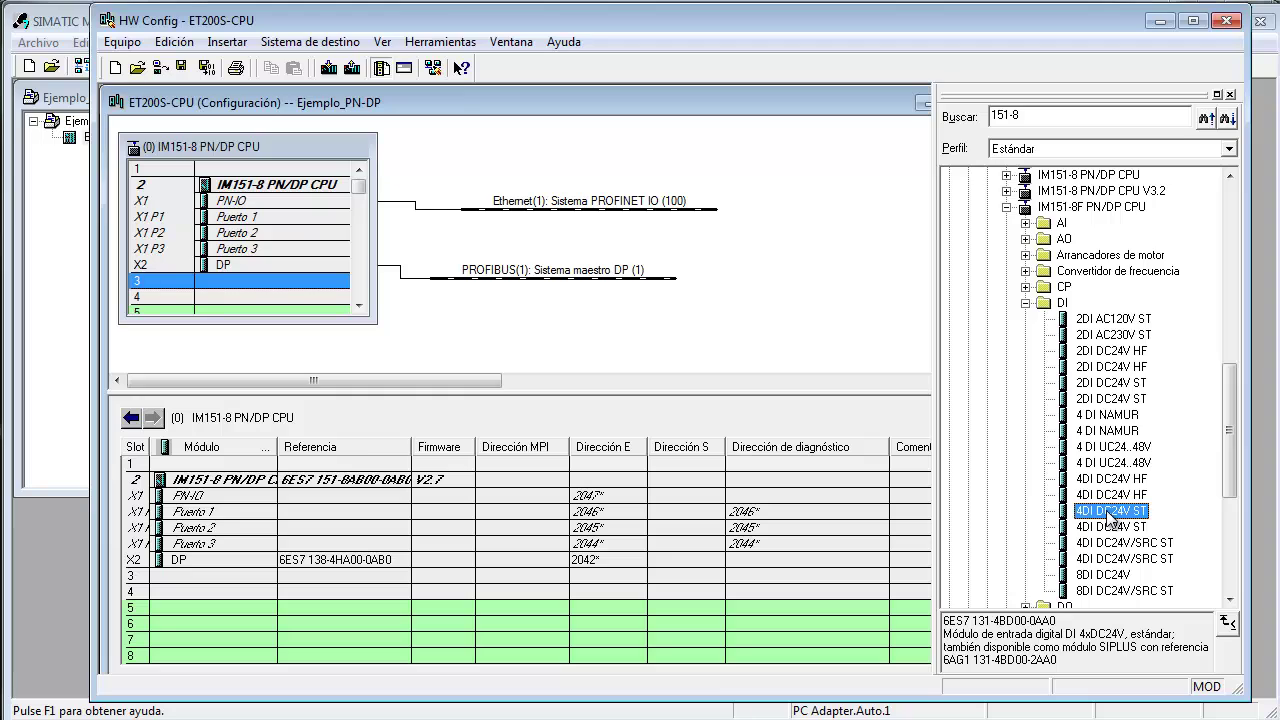
{"action": "mouse_move", "coordinate": [1110, 518]}
{"action": "left_mouse_down"}
{"action": "mouse_move", "coordinate": [660, 448]}
{"action": "mouse_move", "coordinate": [263, 336]}
{"action": "mouse_move", "coordinate": [938, 534]}
{"action": "mouse_move", "coordinate": [1098, 518]}
{"action": "left_mouse_up"}
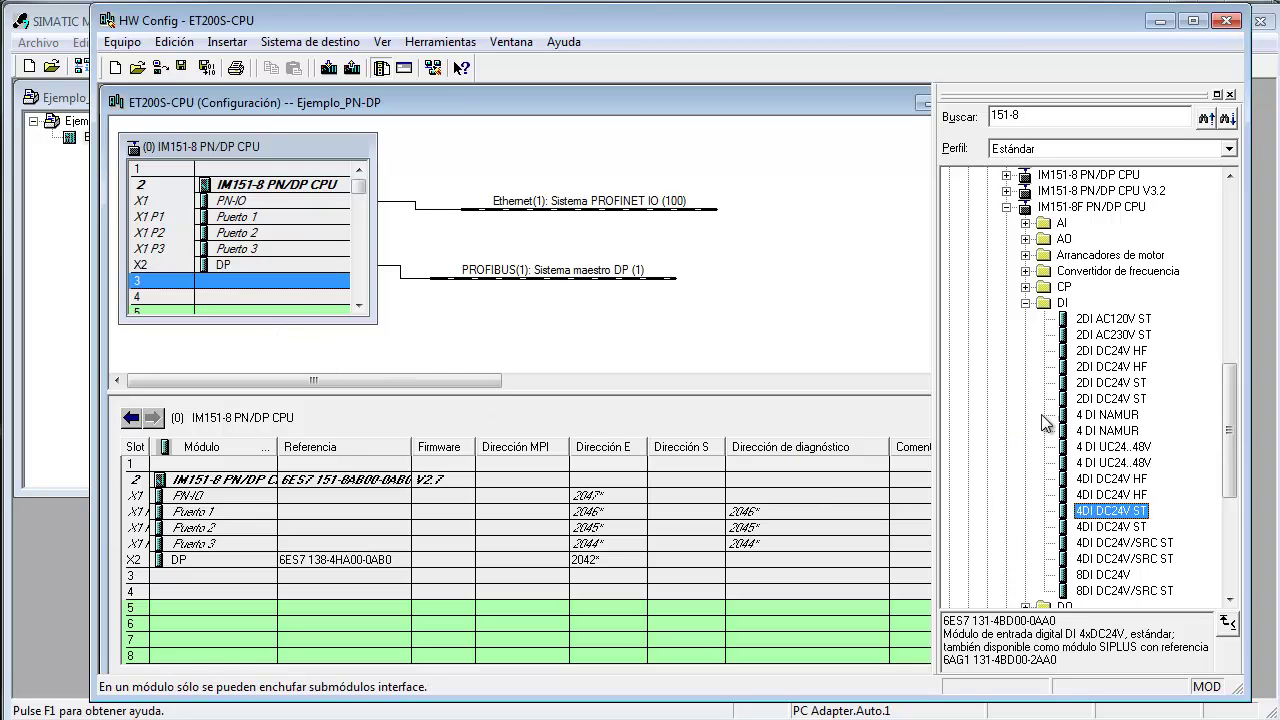
Insert the PM-E DC24V power module 6ES7 138-4CA00-0AA0 from the hardware catalogue into slot 4 of the CPU rack.
{"action": "left_click", "coordinate": [1025, 303]}
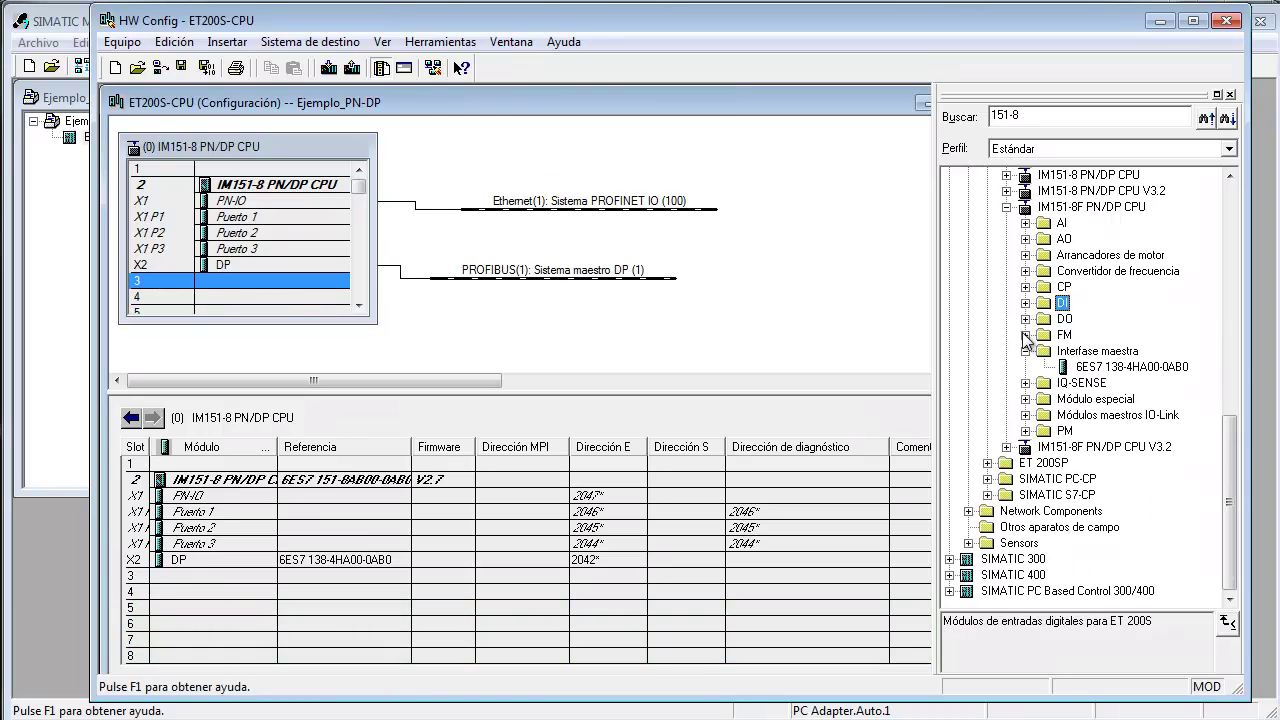
{"action": "left_click", "coordinate": [1025, 336]}
{"action": "left_click", "coordinate": [1027, 215]}
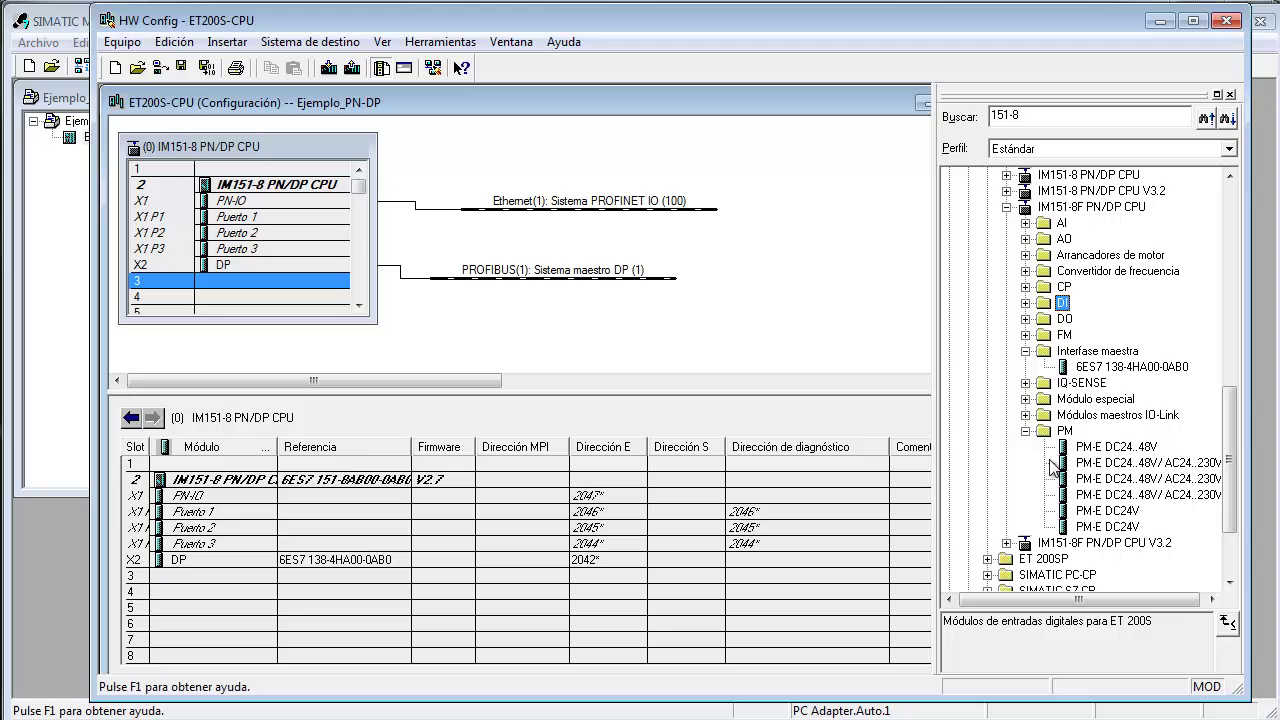
{"action": "left_click", "coordinate": [1097, 513]}
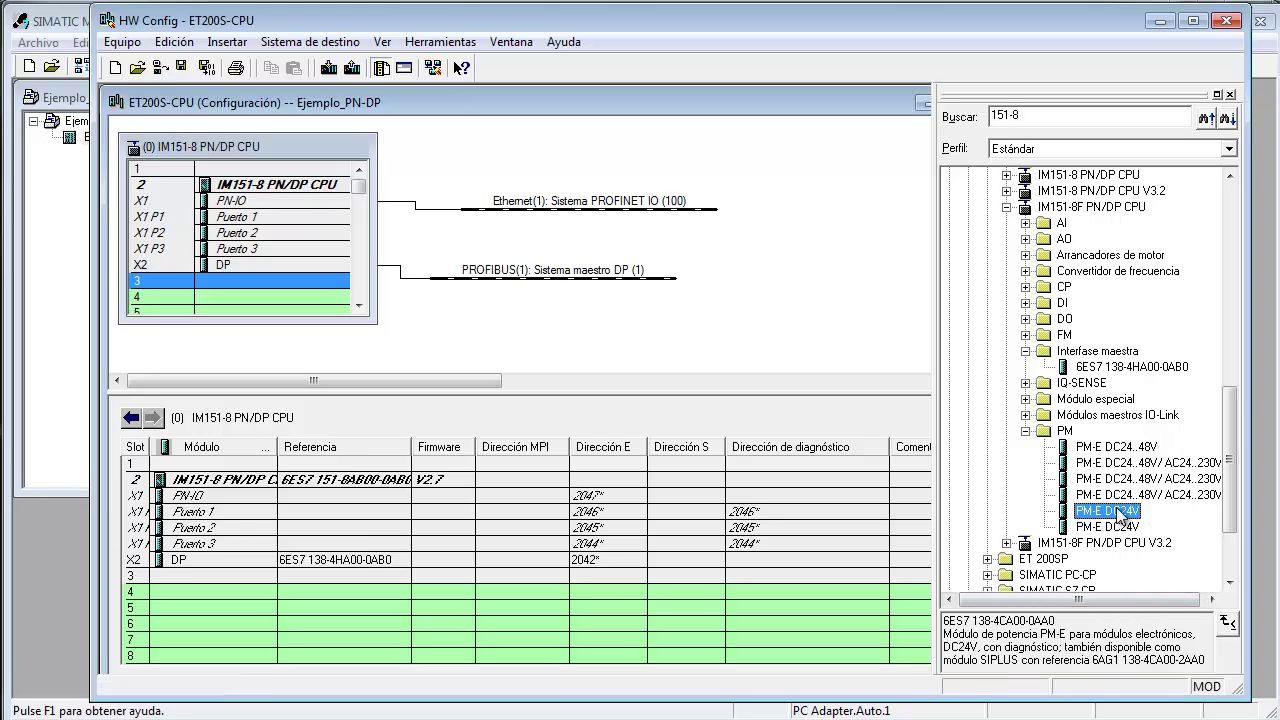
{"action": "left_click_drag", "start_coordinate": [1118, 513], "coordinate": [237, 271]}
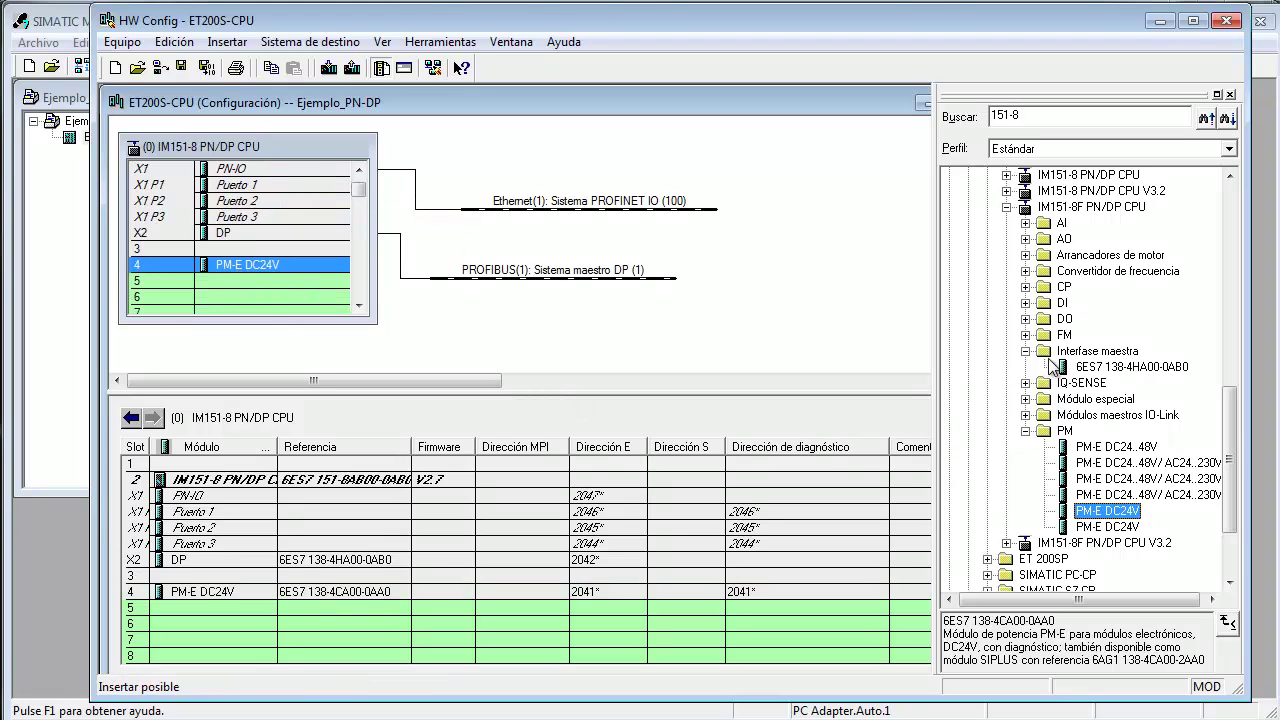
Insert two 4DI DC24V ST digital input modules 6ES7 131-4BD00-0AA0 from the hardware catalogue into slots 5 and 6 of the CPU rack.
{"action": "left_click", "coordinate": [1025, 302]}
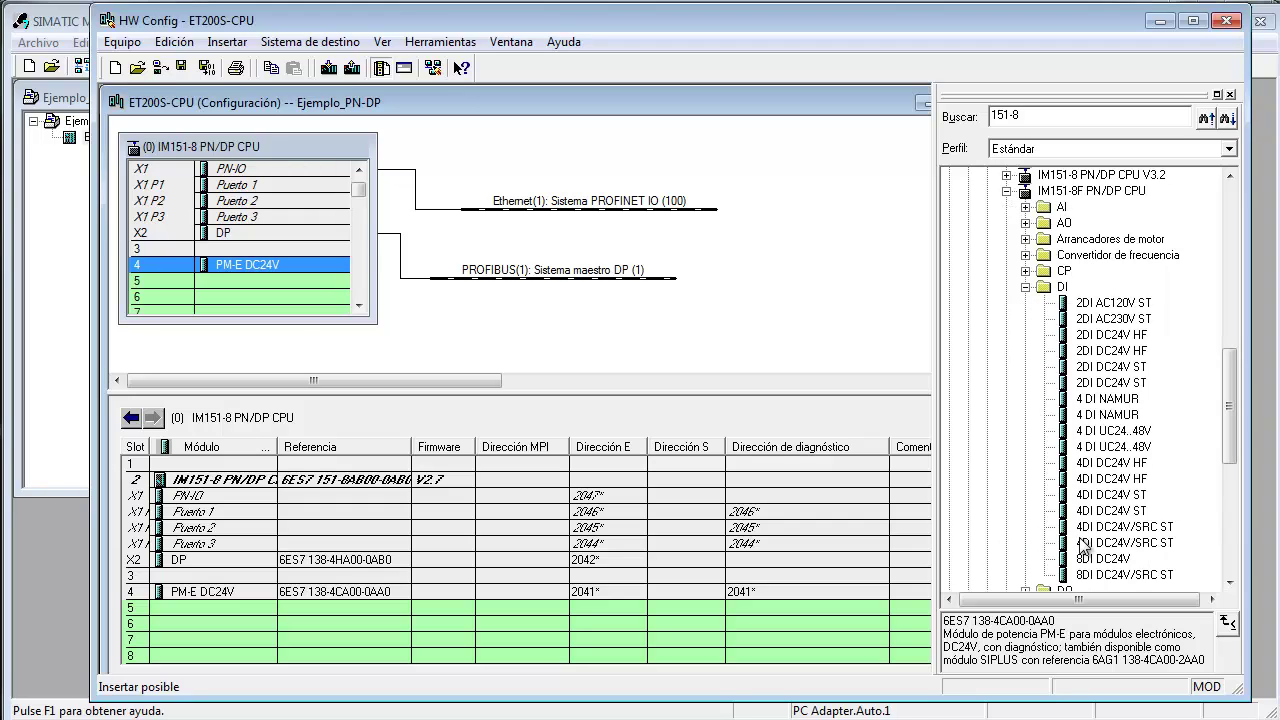
{"action": "left_click", "coordinate": [1092, 496]}
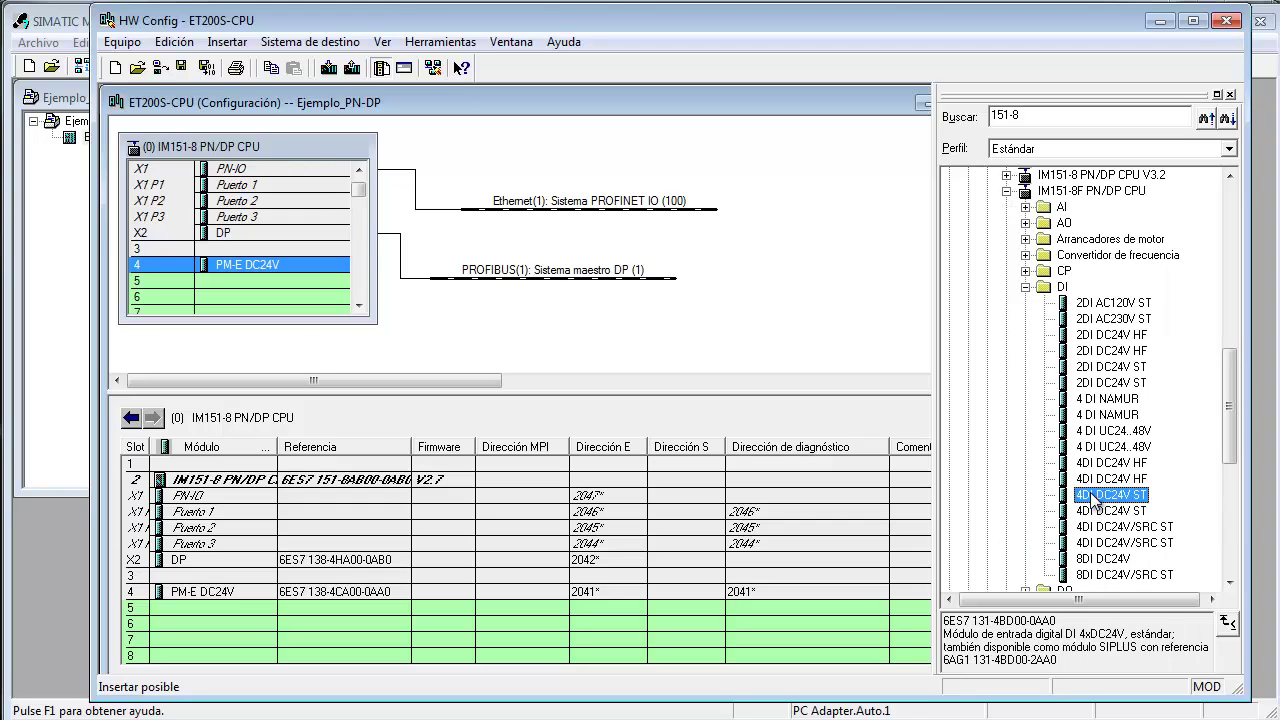
{"action": "left_click_drag", "start_coordinate": [1092, 500], "coordinate": [245, 234]}
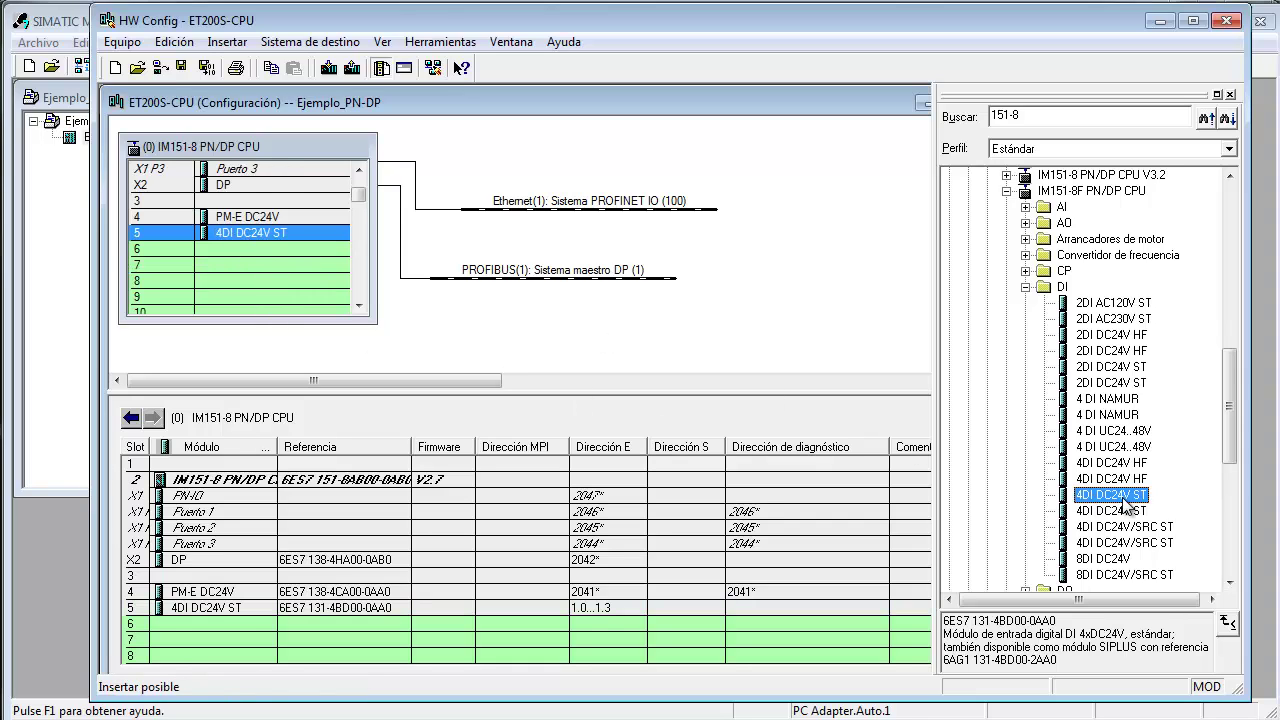
{"action": "left_click_drag", "start_coordinate": [1125, 500], "coordinate": [245, 205]}
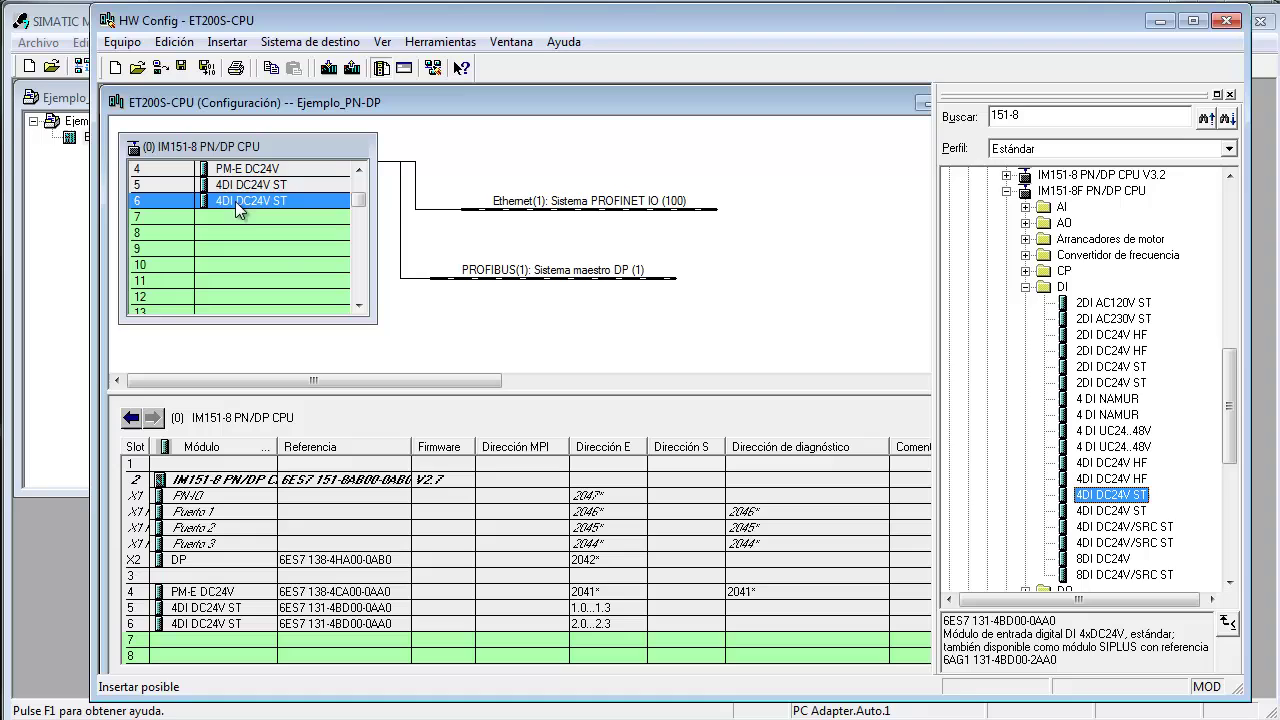
Insert two 4DO DC24V/0,5A ST digital output modules 6ES7 132-4BD00-0AA0 from the hardware catalogue into slots 7 and 8 of the CPU rack.
{"action": "left_click", "coordinate": [1025, 287]}
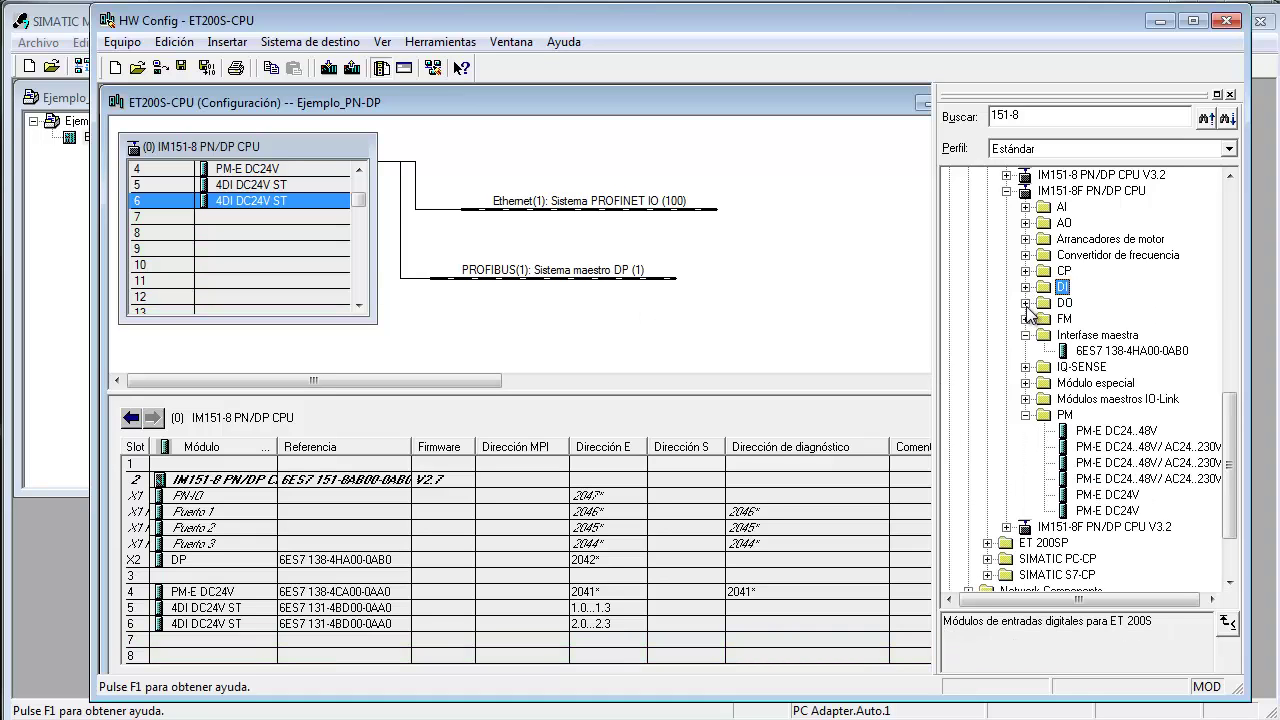
{"action": "left_click", "coordinate": [1025, 303]}
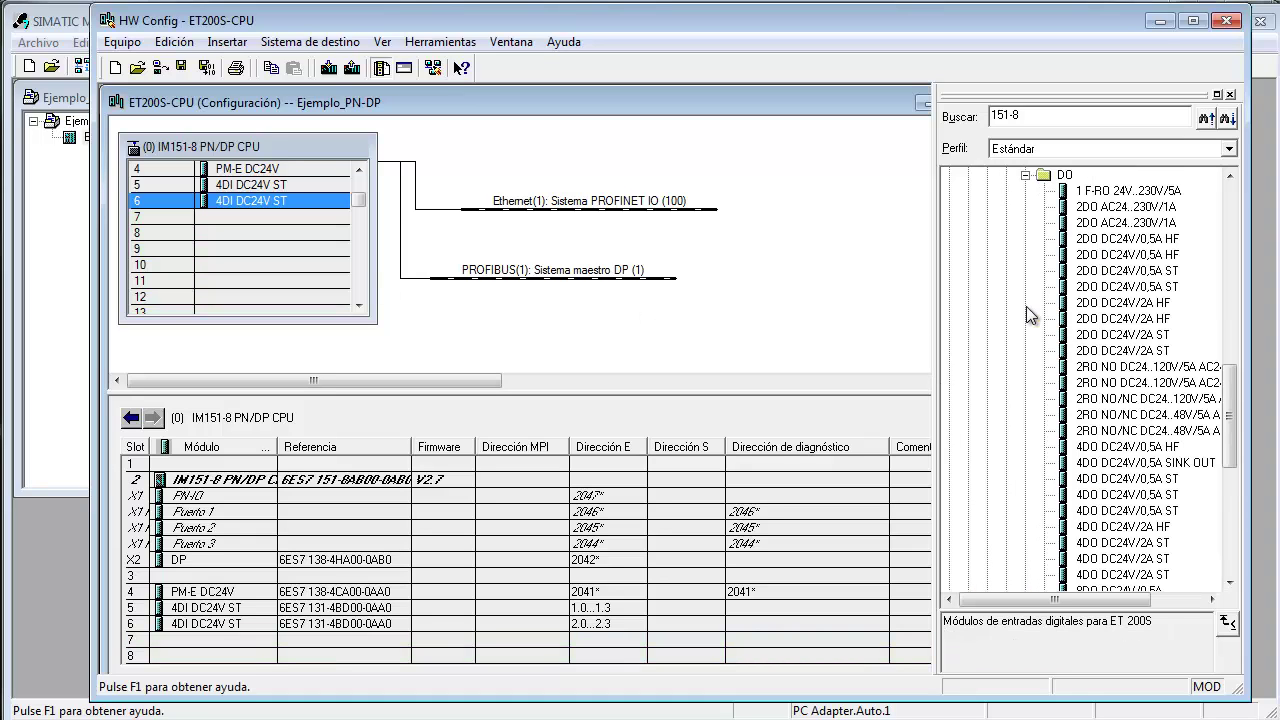
{"action": "left_click", "coordinate": [1120, 542]}
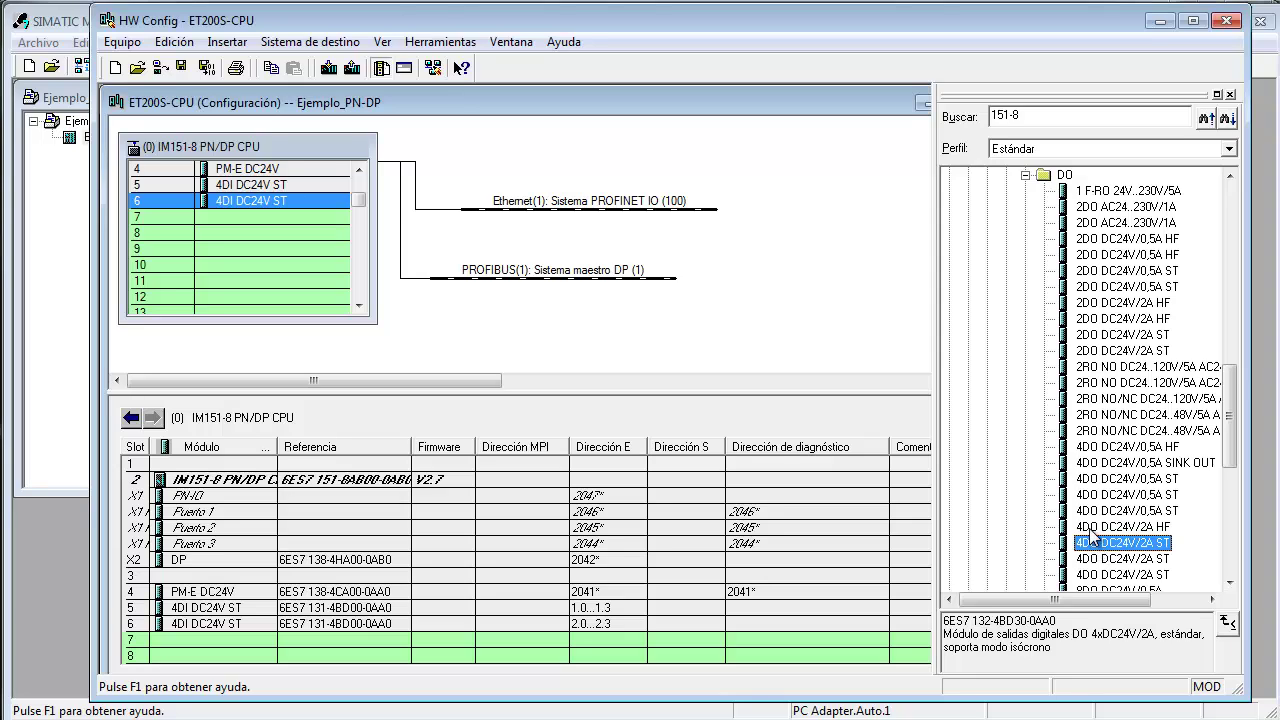
{"action": "left_click", "coordinate": [1110, 479]}
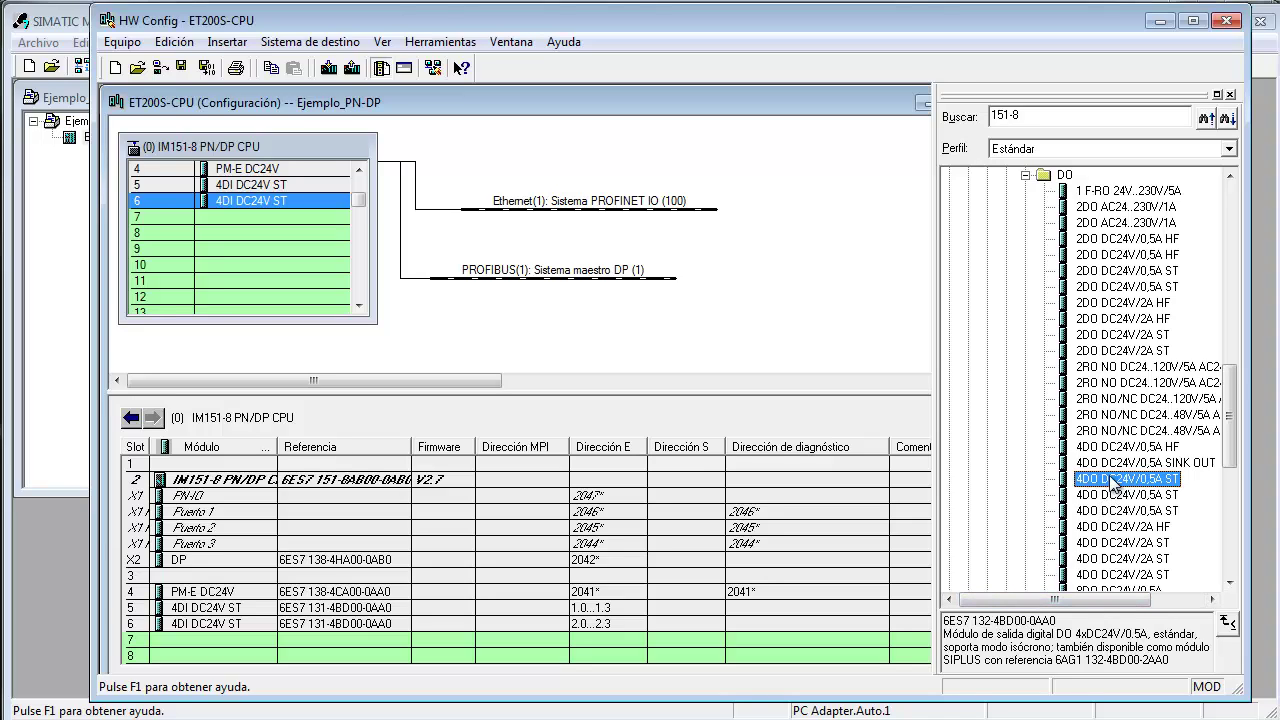
{"action": "left_click_drag", "start_coordinate": [1113, 481], "coordinate": [227, 167]}
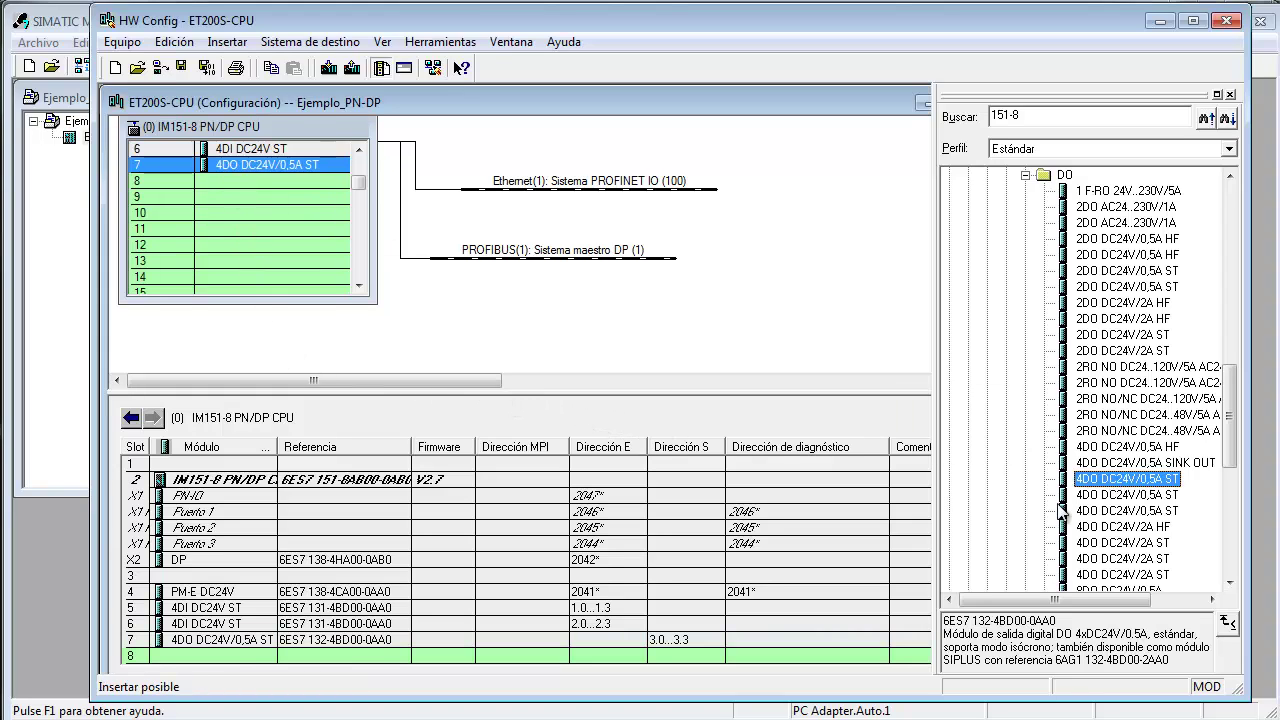
{"action": "left_click_drag", "start_coordinate": [1100, 482], "coordinate": [219, 526]}
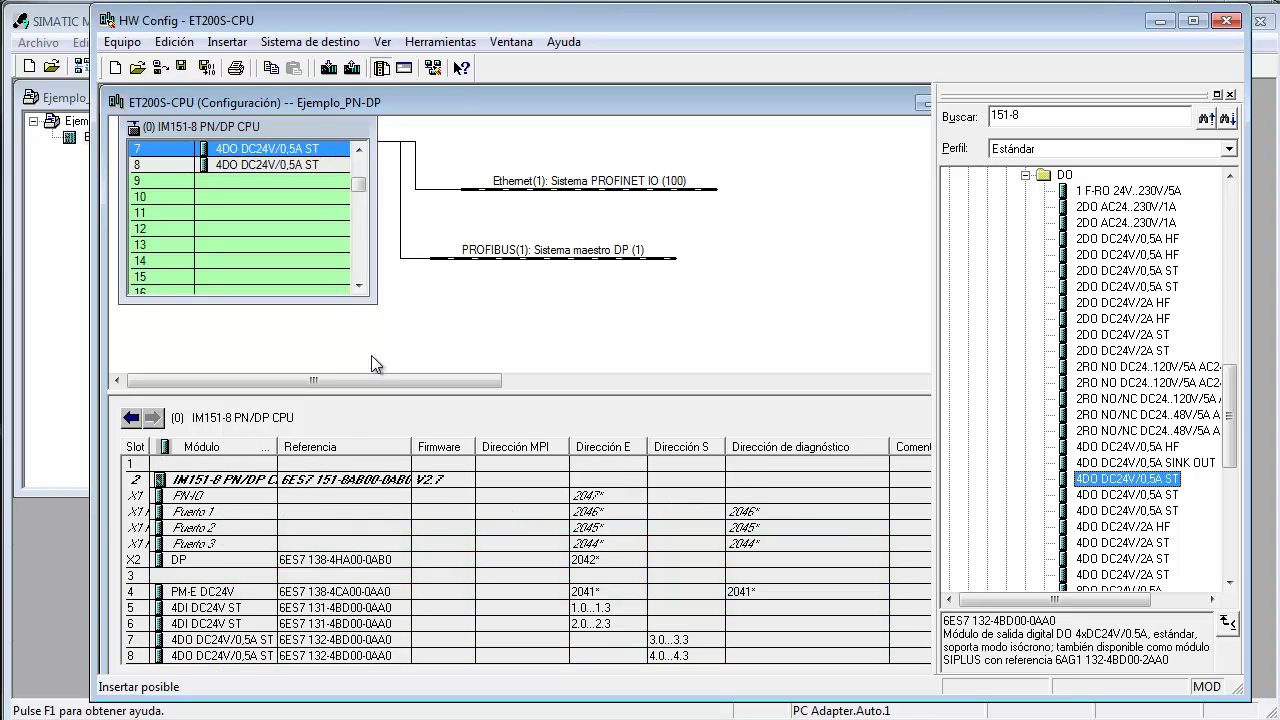
Enlarge the IM151-8 PN/DP CPU rack to show slots 1 to 8 and shift the PROFINET and PROFIBUS lines clear of it.
{"action": "left_click_drag", "start_coordinate": [358, 185], "coordinate": [358, 158]}
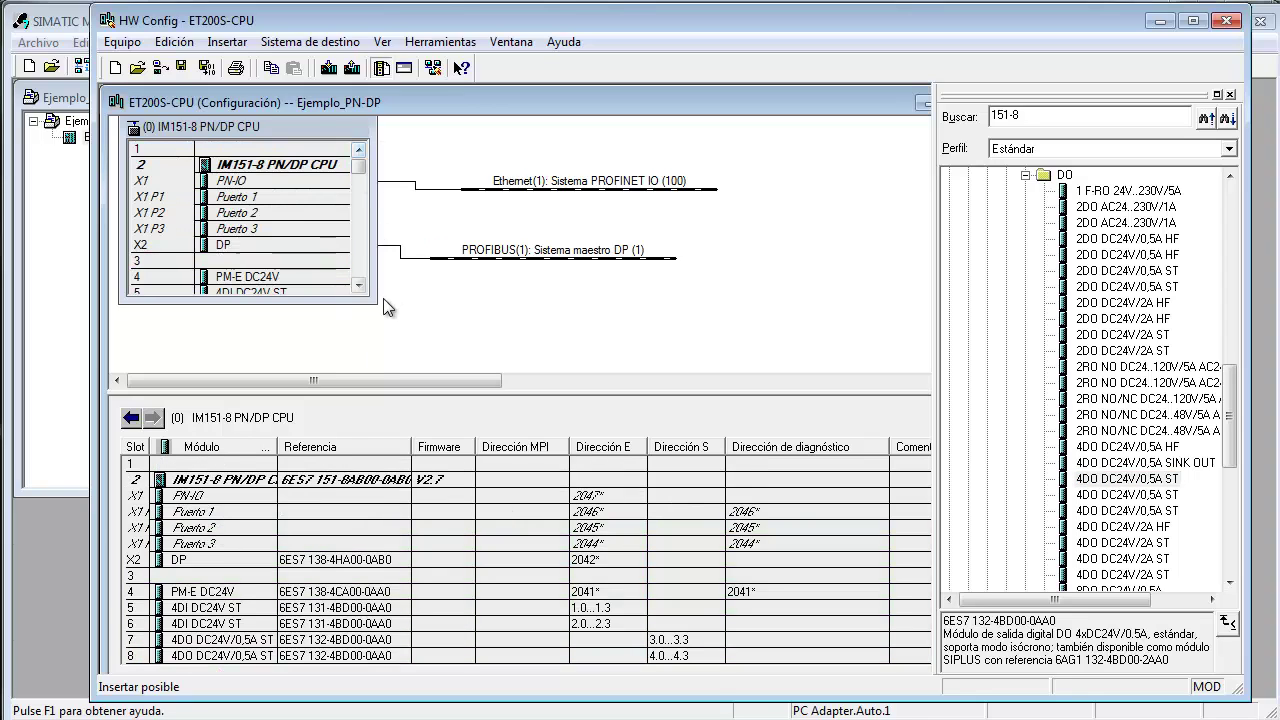
{"action": "left_click_drag", "start_coordinate": [376, 302], "coordinate": [458, 361]}
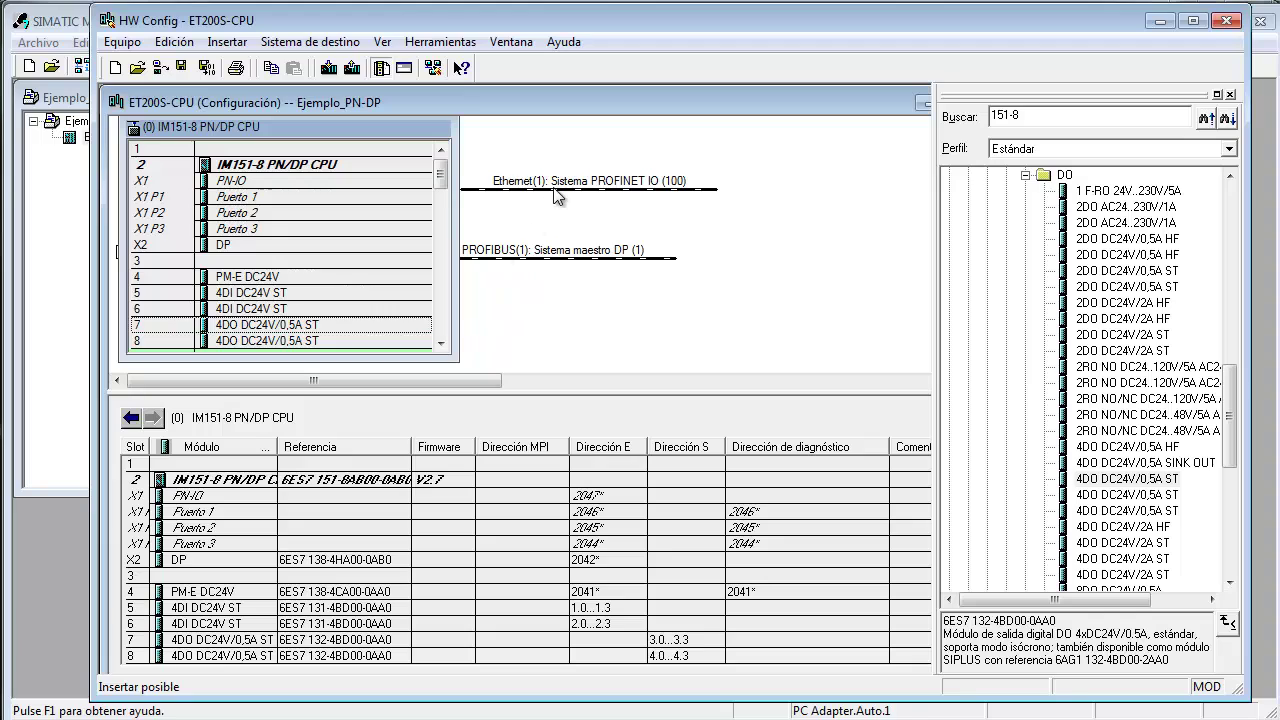
{"action": "left_click_drag", "start_coordinate": [553, 188], "coordinate": [745, 190]}
{"action": "left_click_drag", "start_coordinate": [674, 257], "coordinate": [808, 259]}
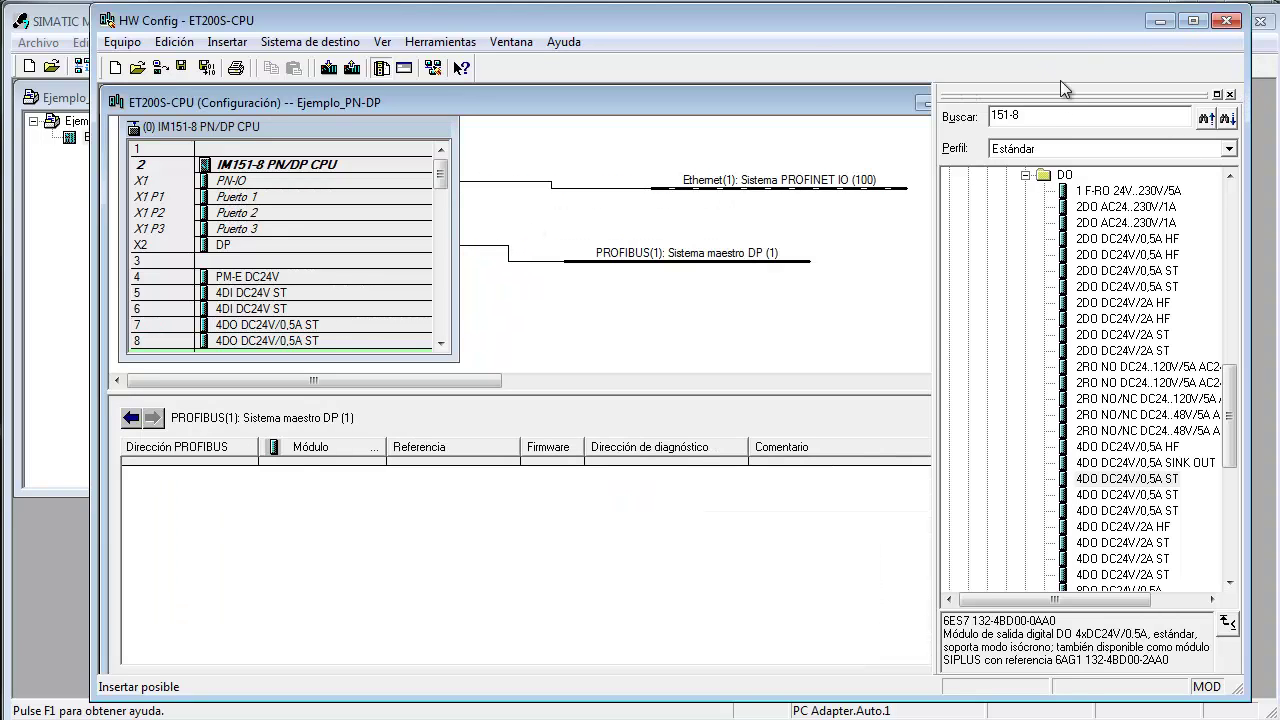
Widen the HW Config window to the full screen width and extend the ET200S-CPU station window towards the hardware catalogue.
{"action": "left_click", "coordinate": [1193, 20]}
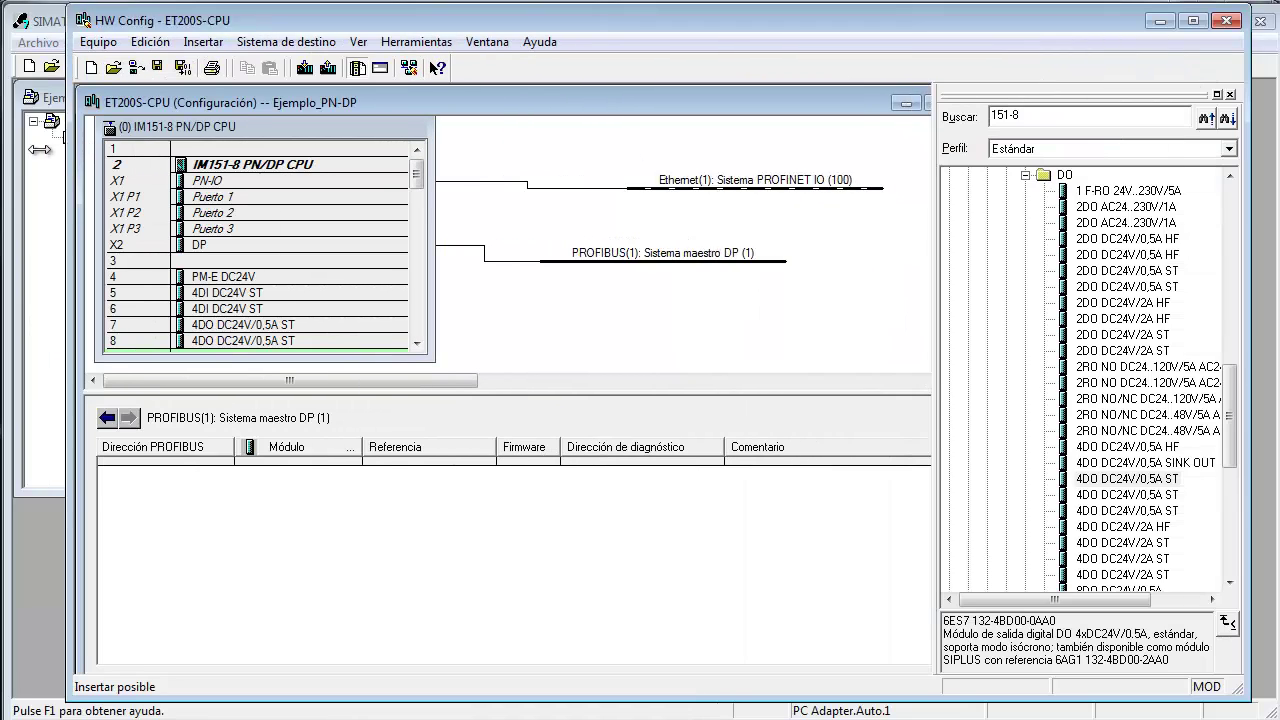
{"action": "left_click_drag", "start_coordinate": [40, 149], "coordinate": [0, 150]}
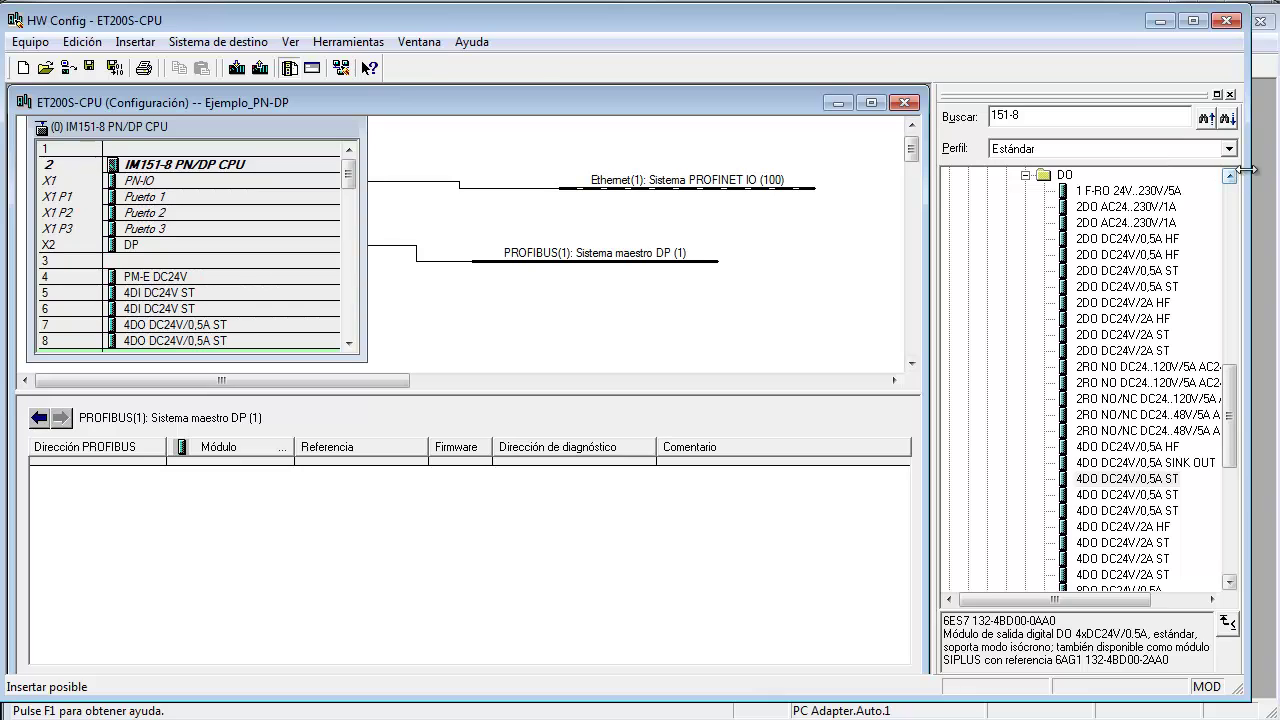
{"action": "left_click_drag", "start_coordinate": [1248, 170], "coordinate": [1279, 170]}
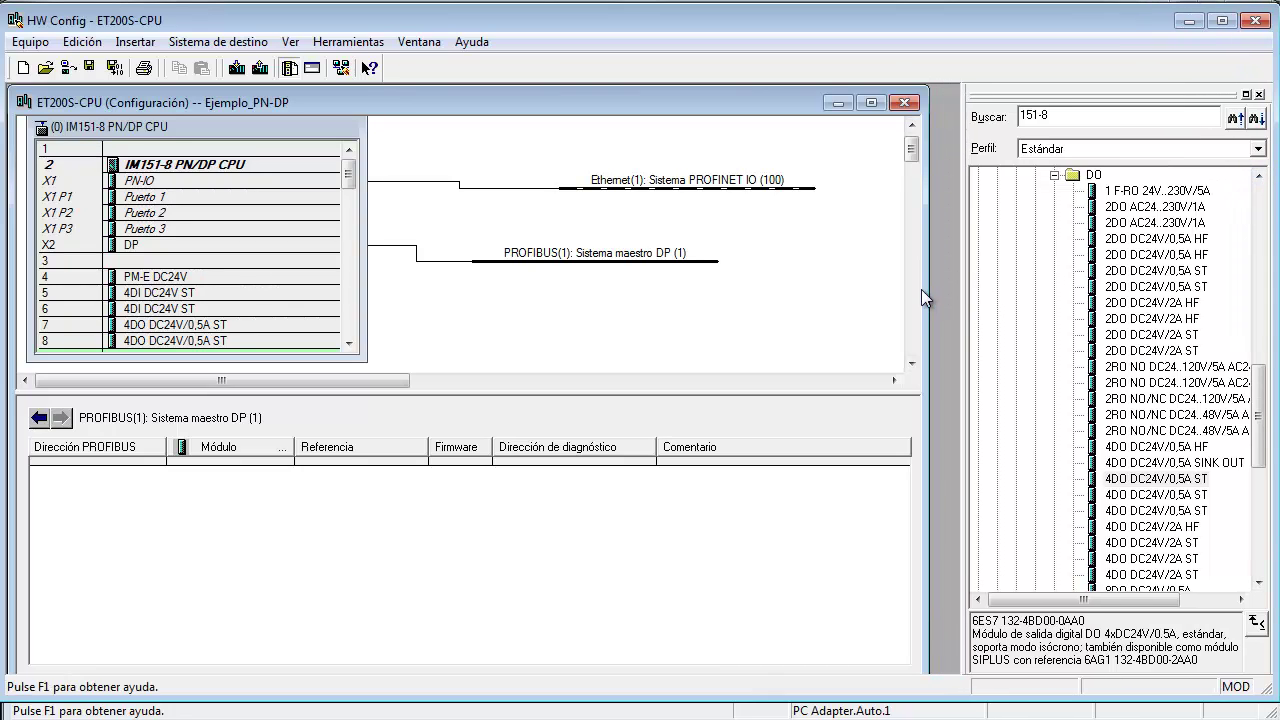
{"action": "left_click_drag", "start_coordinate": [928, 291], "coordinate": [952, 286]}
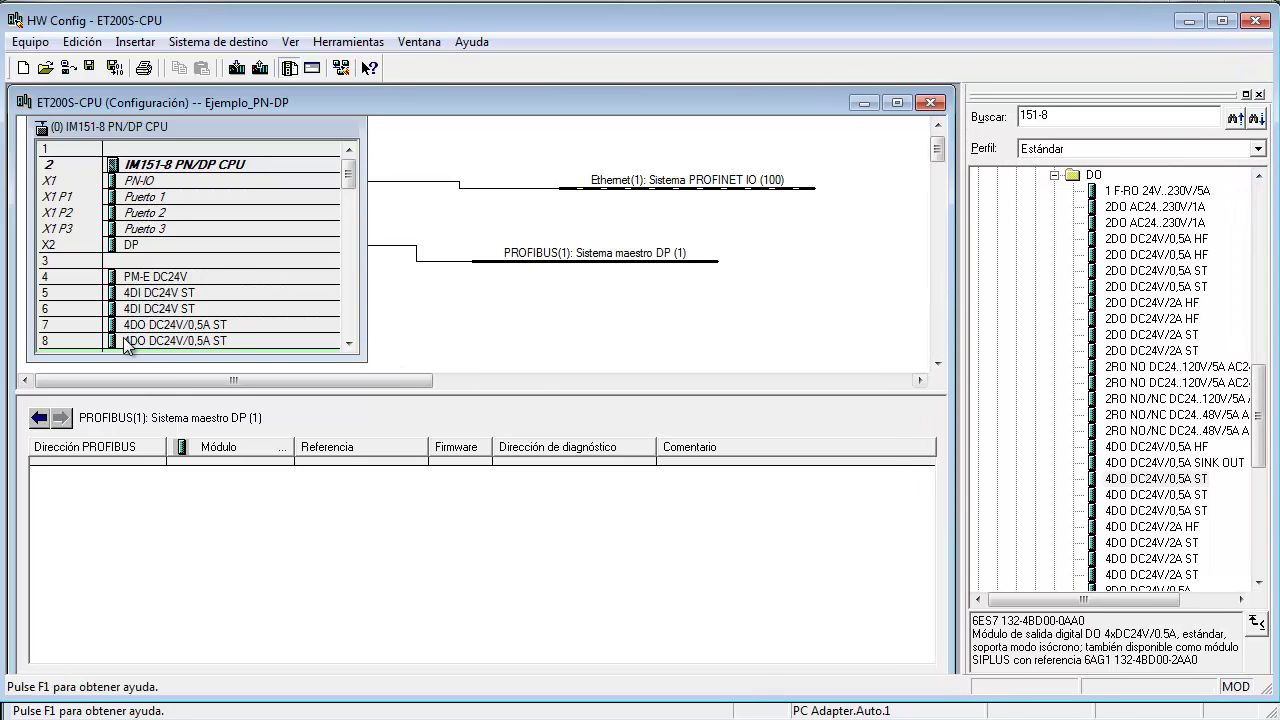
Set the start input addresses of the 4DI DC24V ST modules to 10 for slot 5 and 11 for slot 6.
{"action": "left_click", "coordinate": [156, 277]}
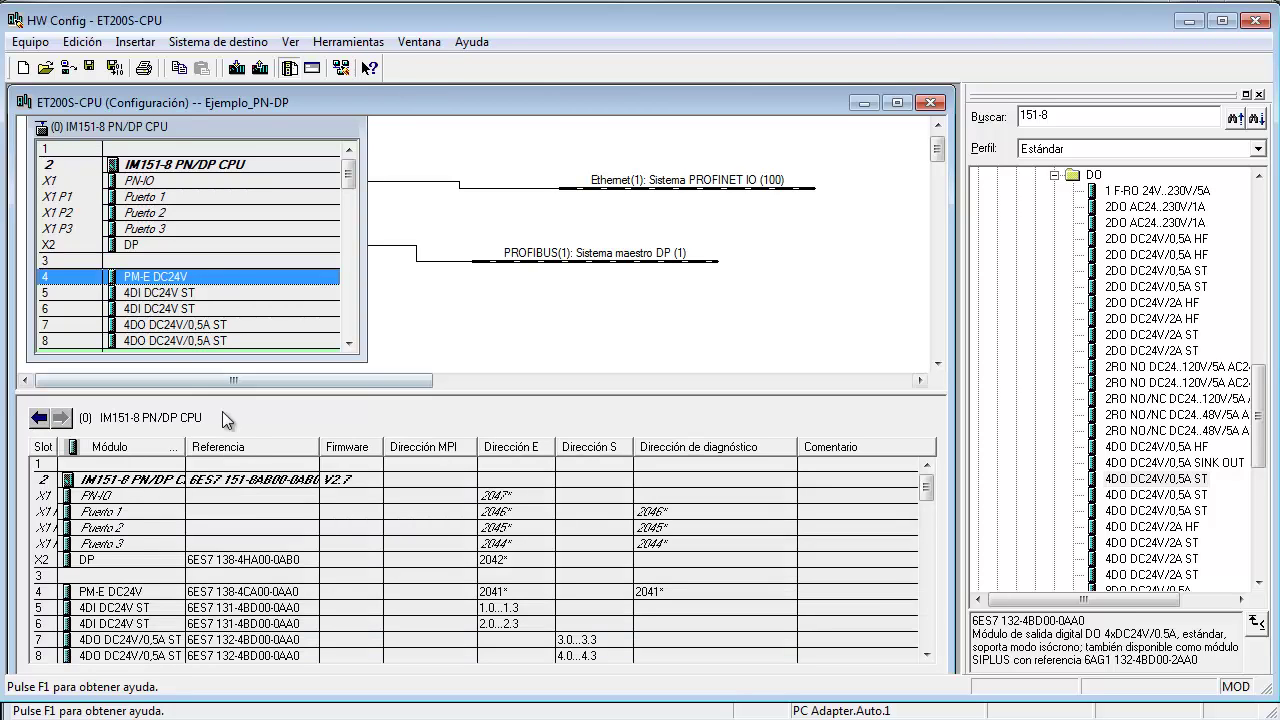
{"action": "left_click", "coordinate": [330, 514]}
{"action": "scroll", "coordinate": [330, 513], "scroll_direction": "down", "scroll_amount": 2}
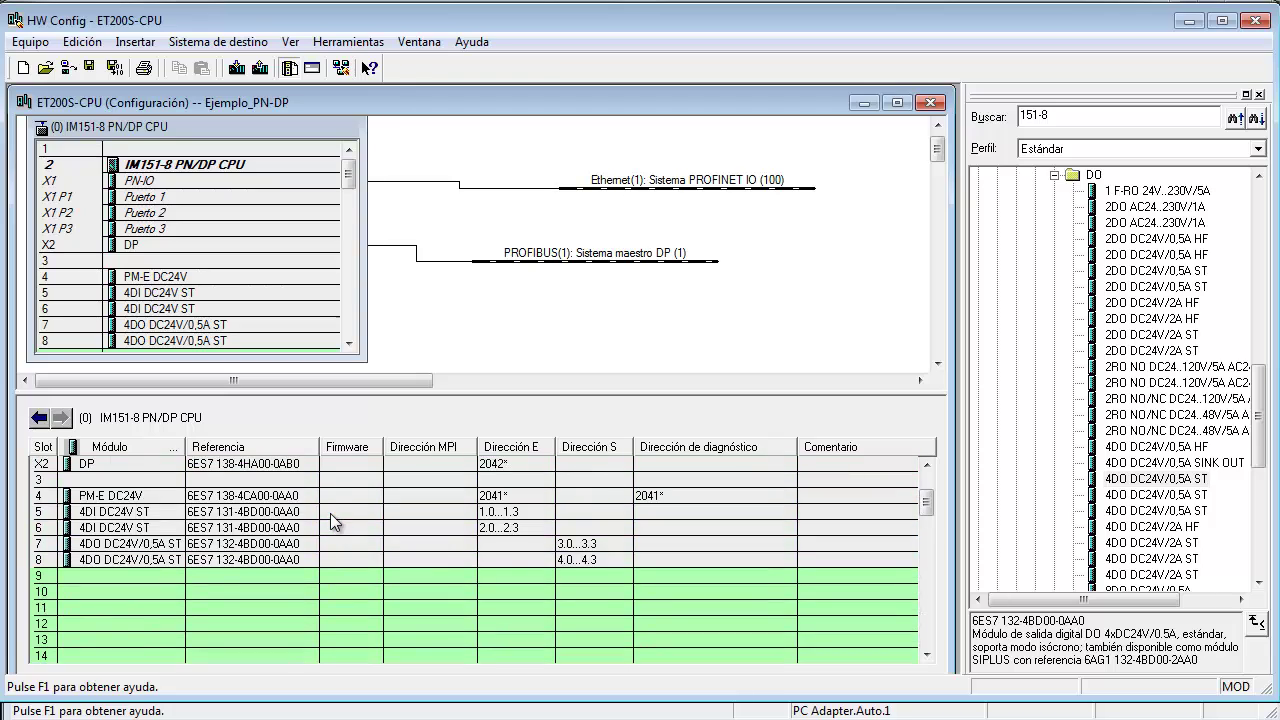
{"action": "left_click", "coordinate": [307, 513]}
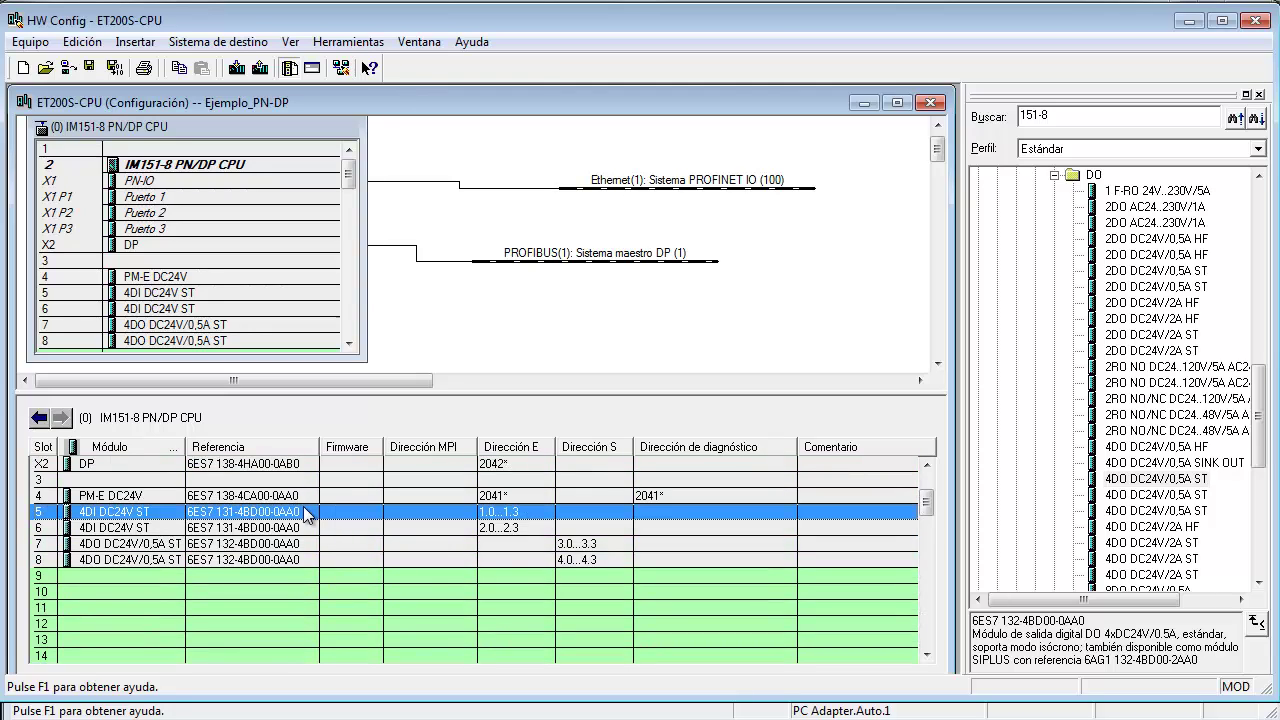
{"action": "key", "text": "shift+Down"}
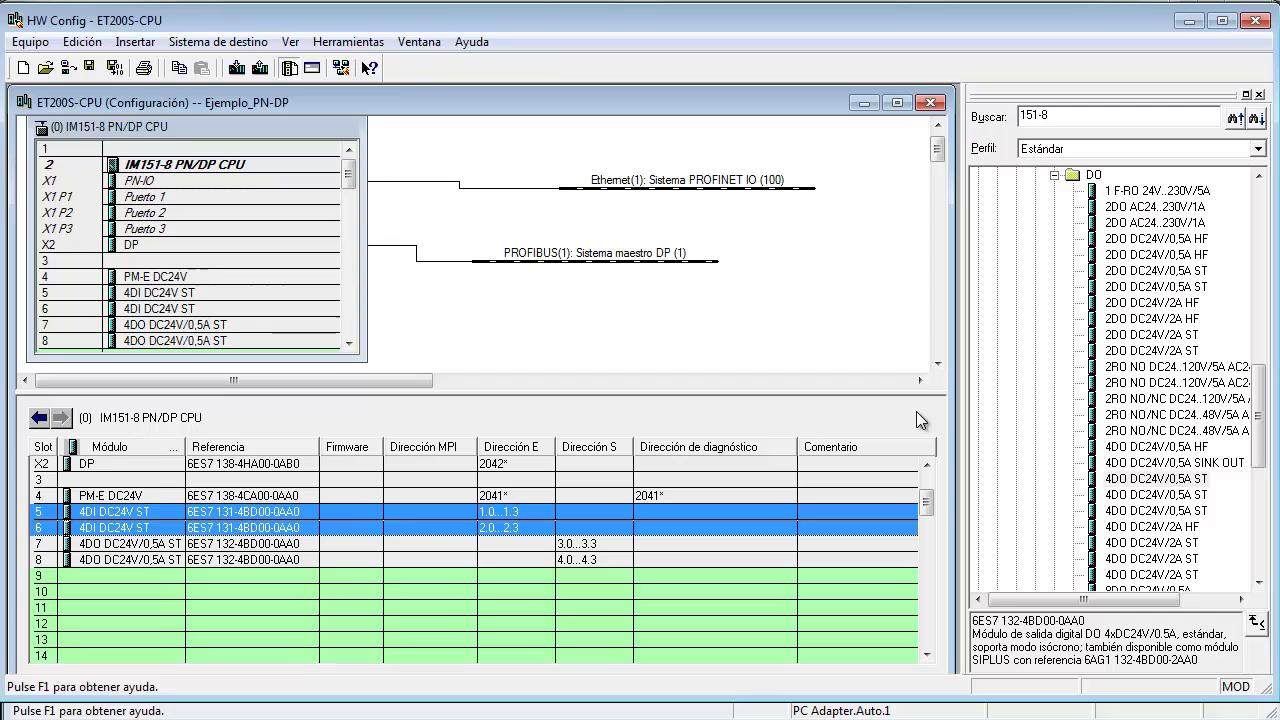
{"action": "double_click", "coordinate": [505, 511]}
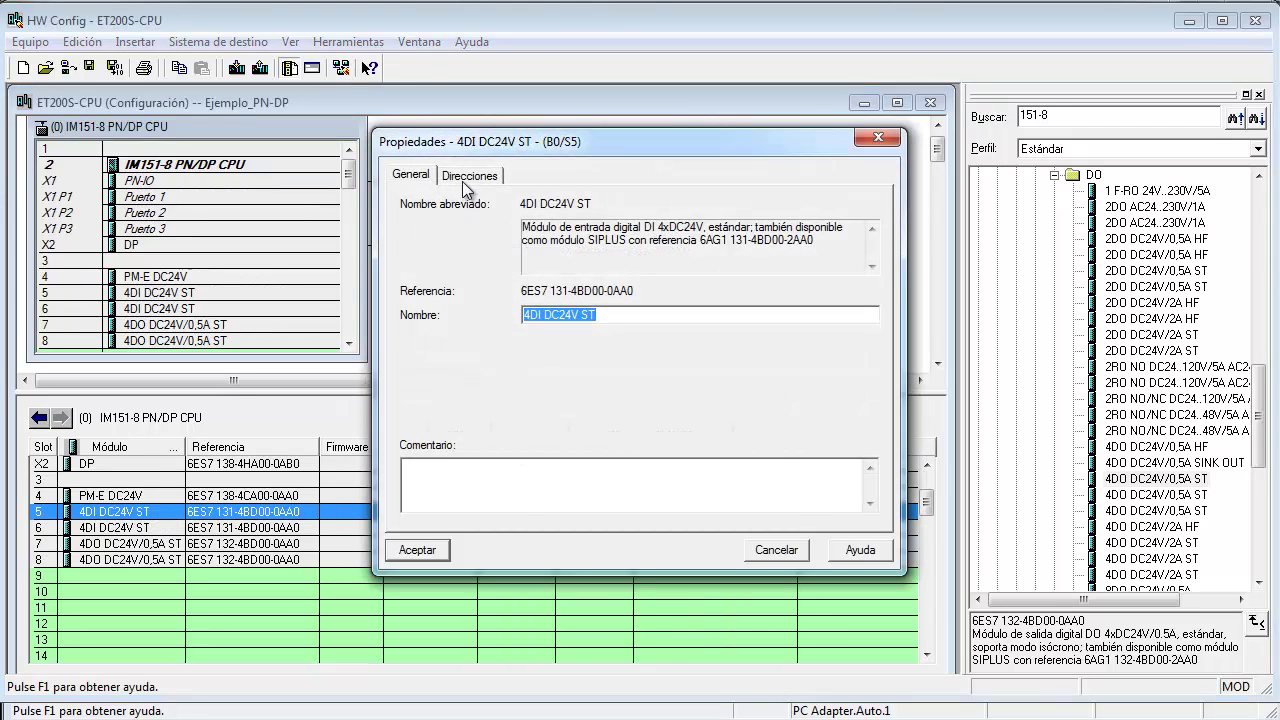
{"action": "left_click", "coordinate": [469, 176]}
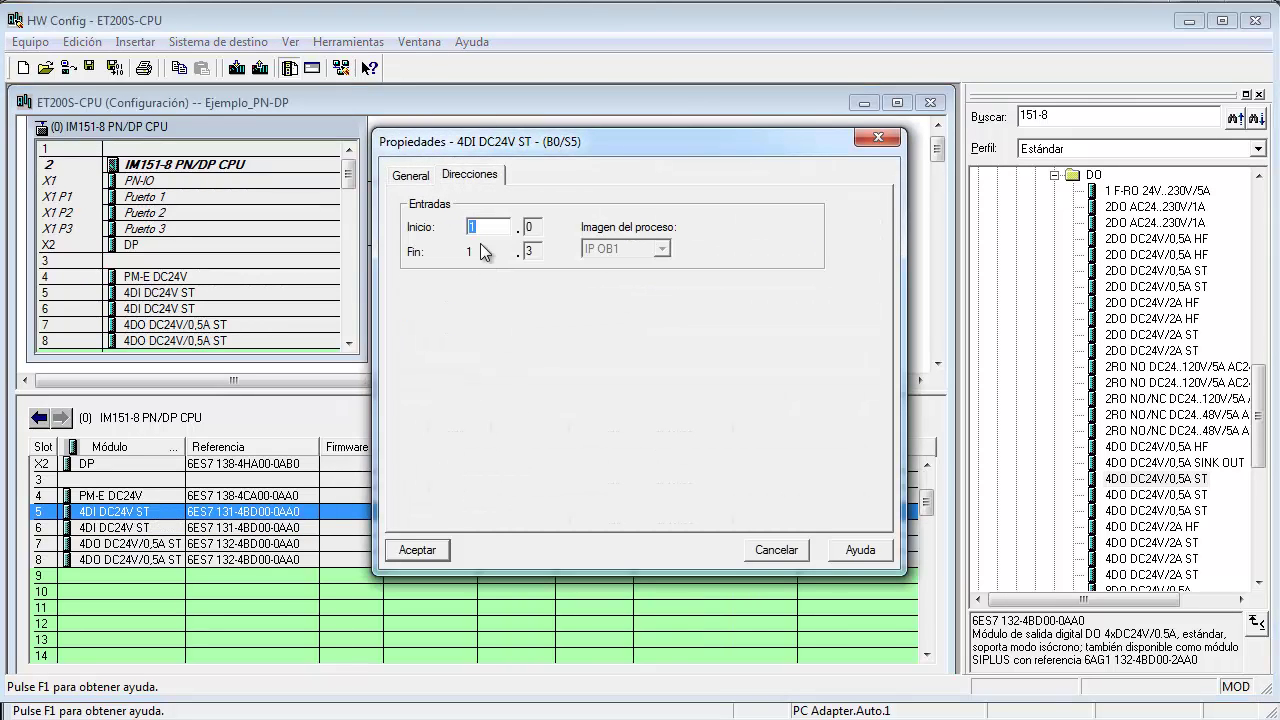
{"action": "type", "text": "10"}
{"action": "key", "text": "Return"}
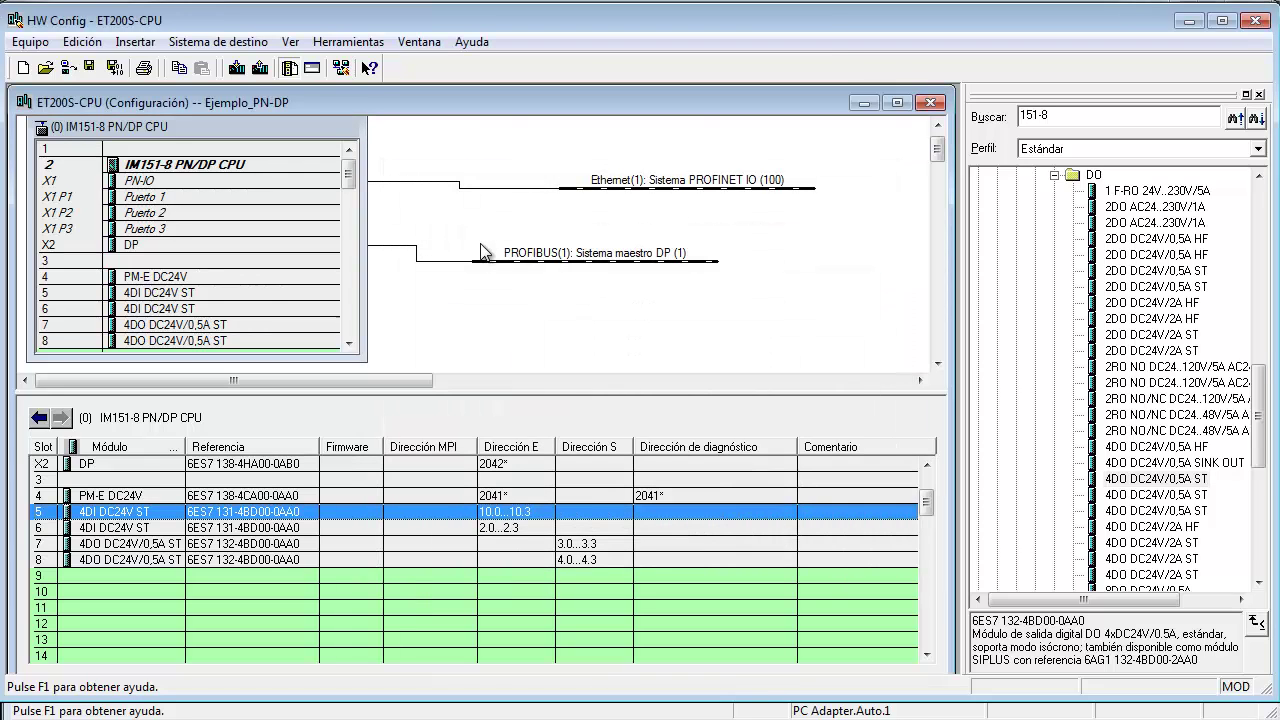
{"action": "double_click", "coordinate": [482, 528]}
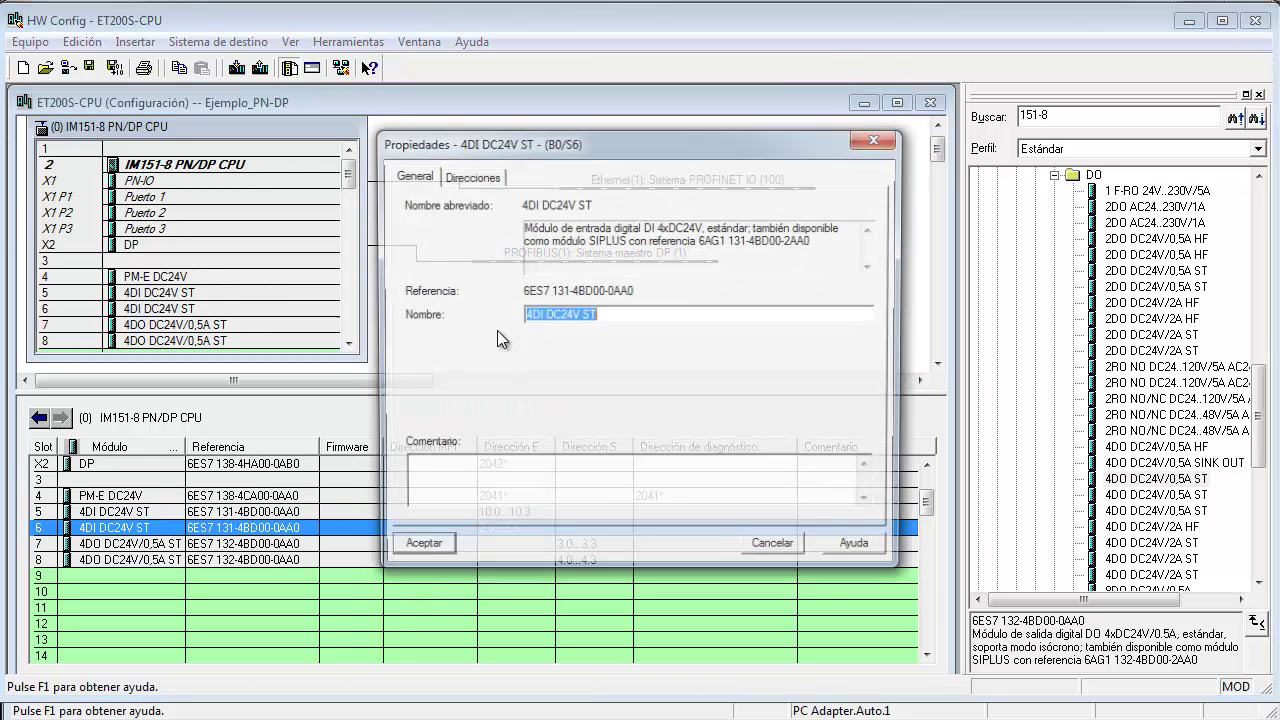
{"action": "left_click", "coordinate": [471, 177]}
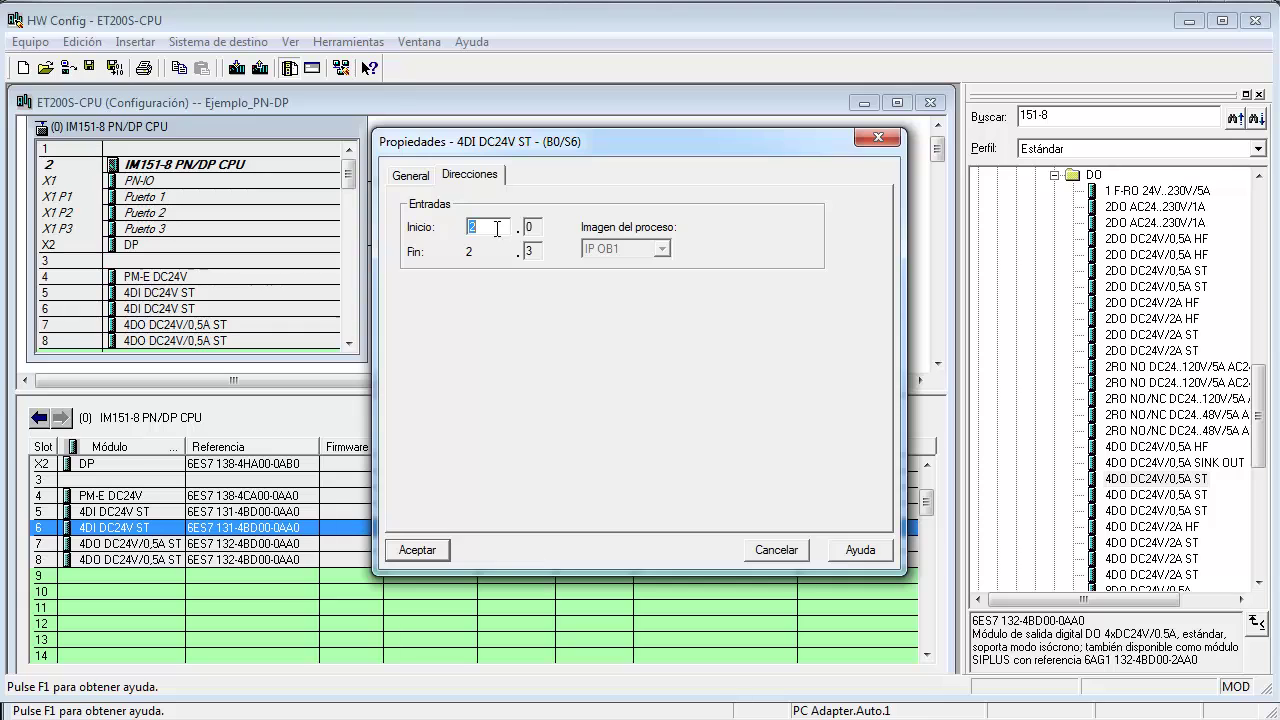
{"action": "key", "text": "Return"}
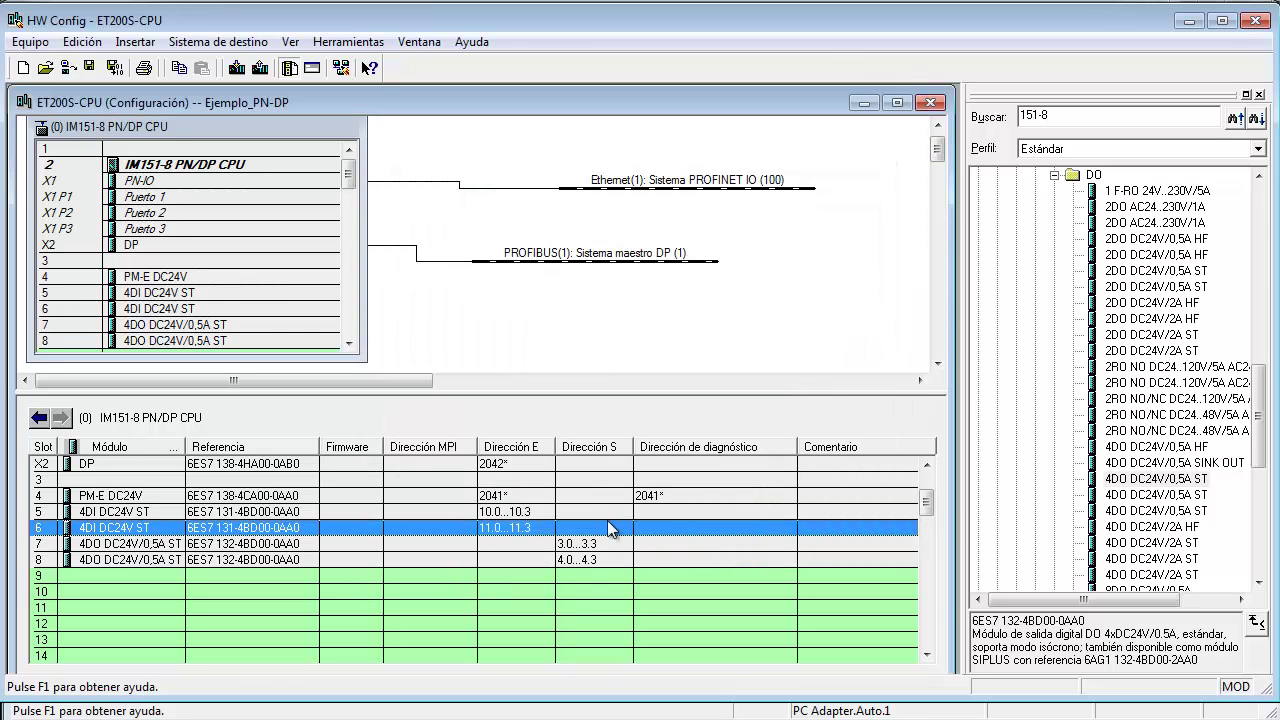
Set the start output addresses of the 4DO DC24V/0,5A ST modules to 10 for slot 7 and 11 for slot 8.
{"action": "double_click", "coordinate": [592, 544]}
{"action": "left_click", "coordinate": [474, 177]}
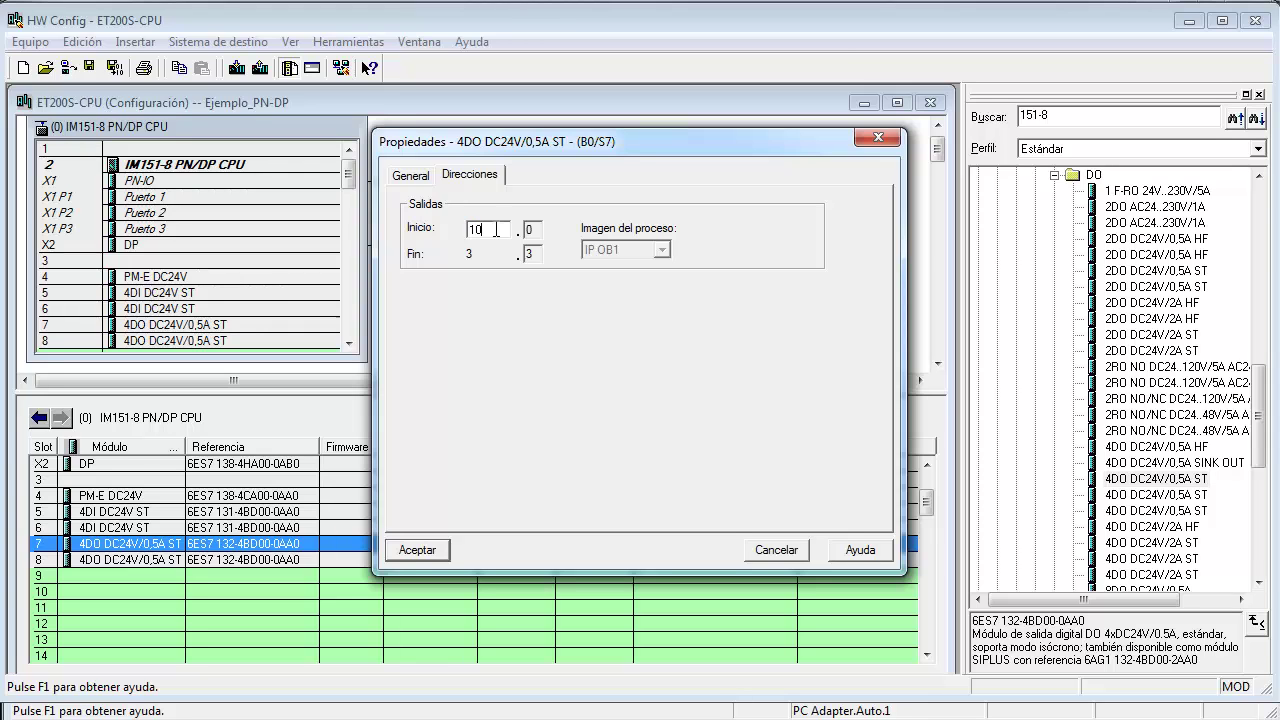
{"action": "key", "text": "Return"}
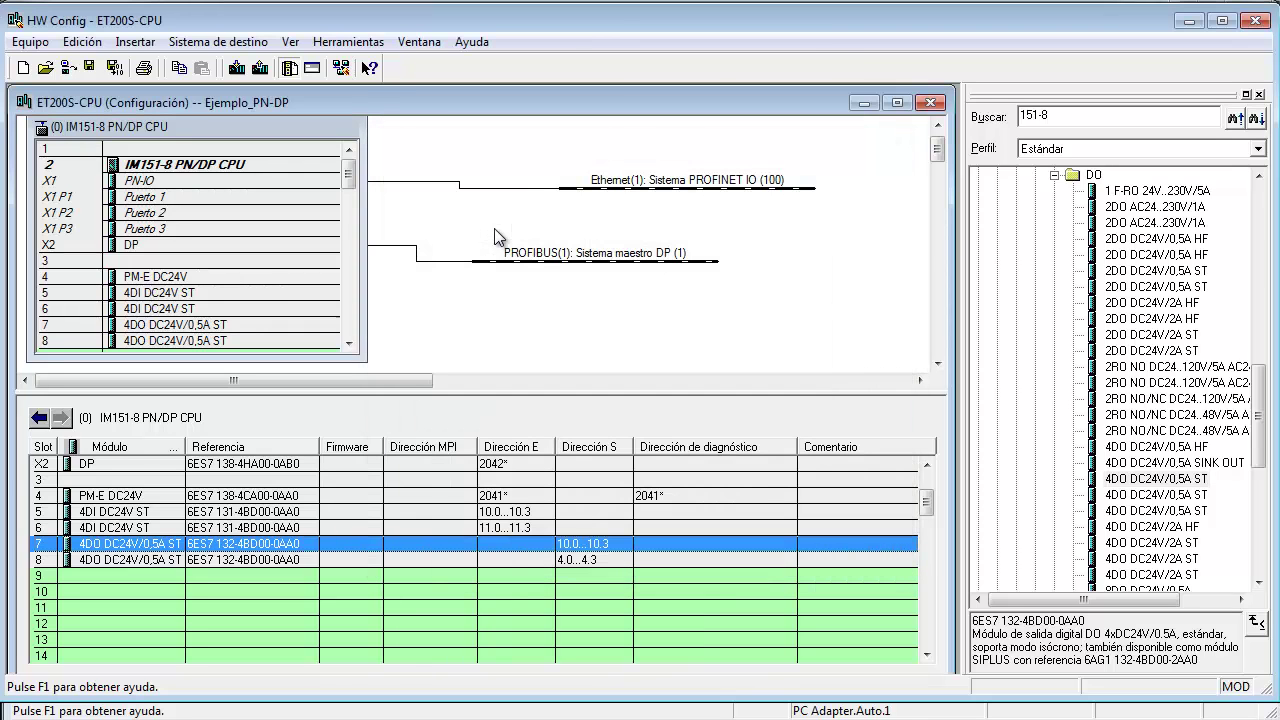
{"action": "double_click", "coordinate": [592, 562]}
{"action": "left_click", "coordinate": [472, 176]}
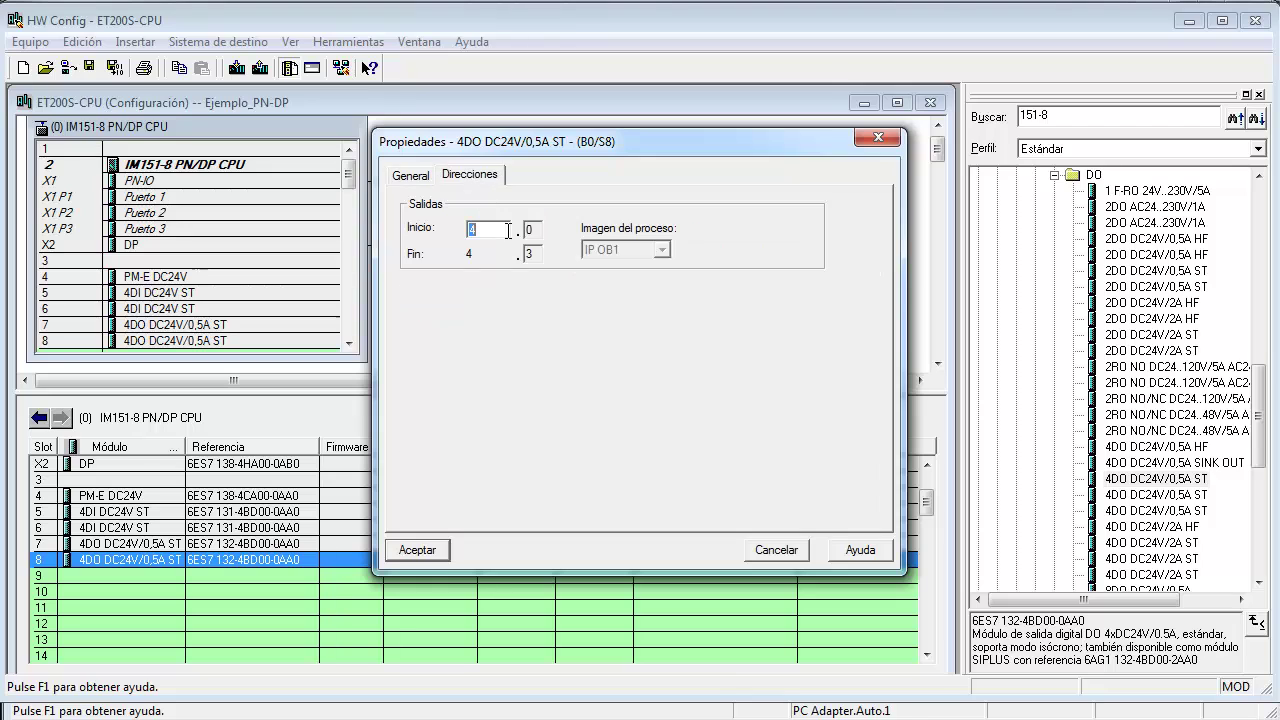
{"action": "type", "text": "11"}
{"action": "key", "text": "Return"}
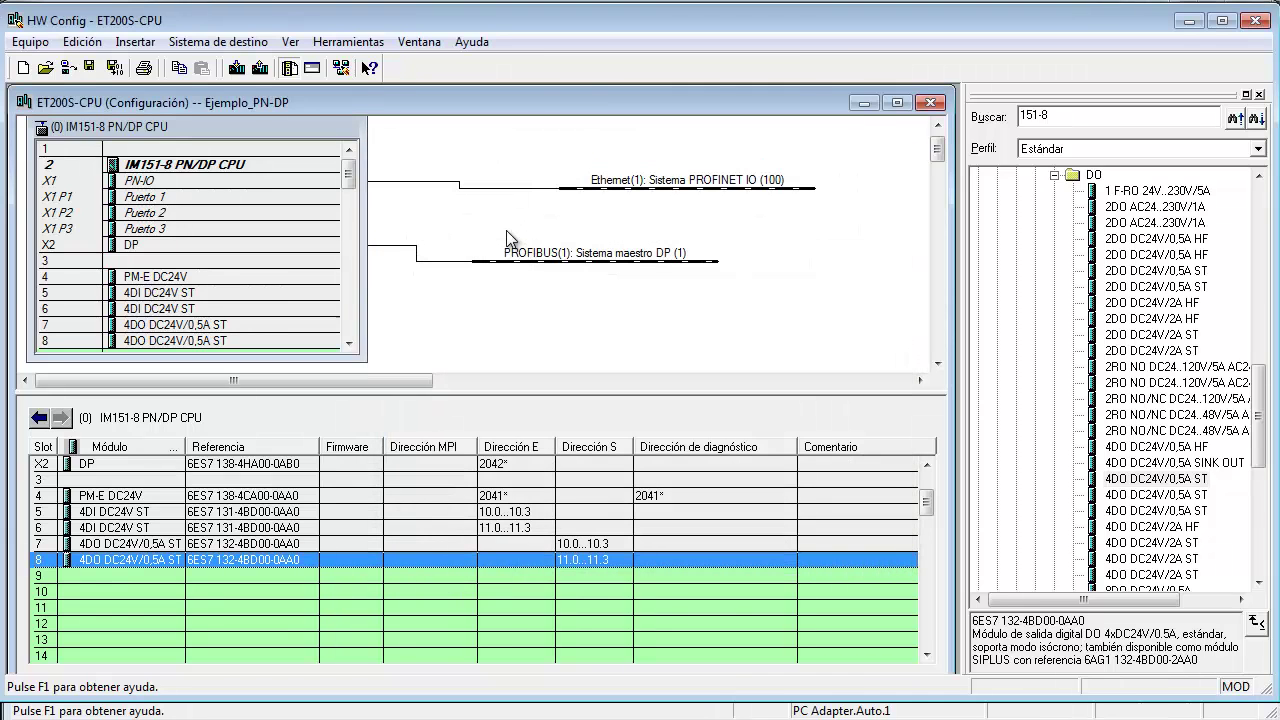
{"action": "left_click", "coordinate": [546, 297]}
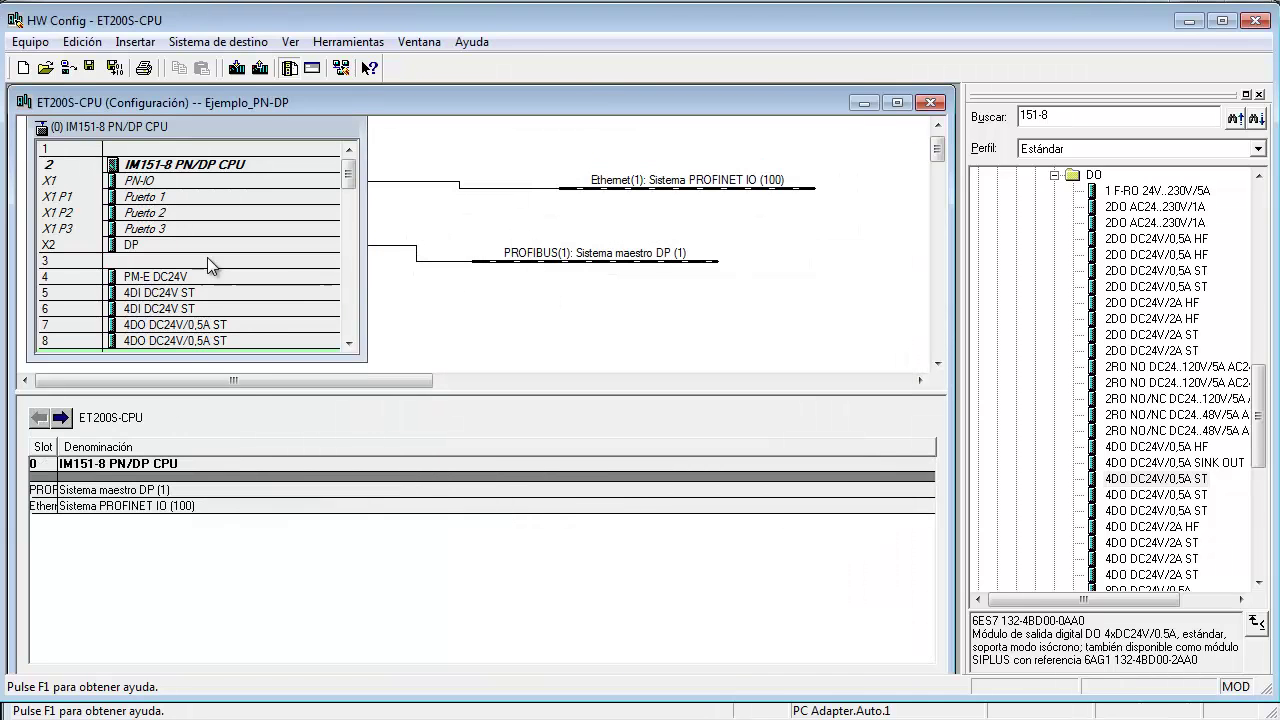
{"action": "left_click", "coordinate": [190, 308]}
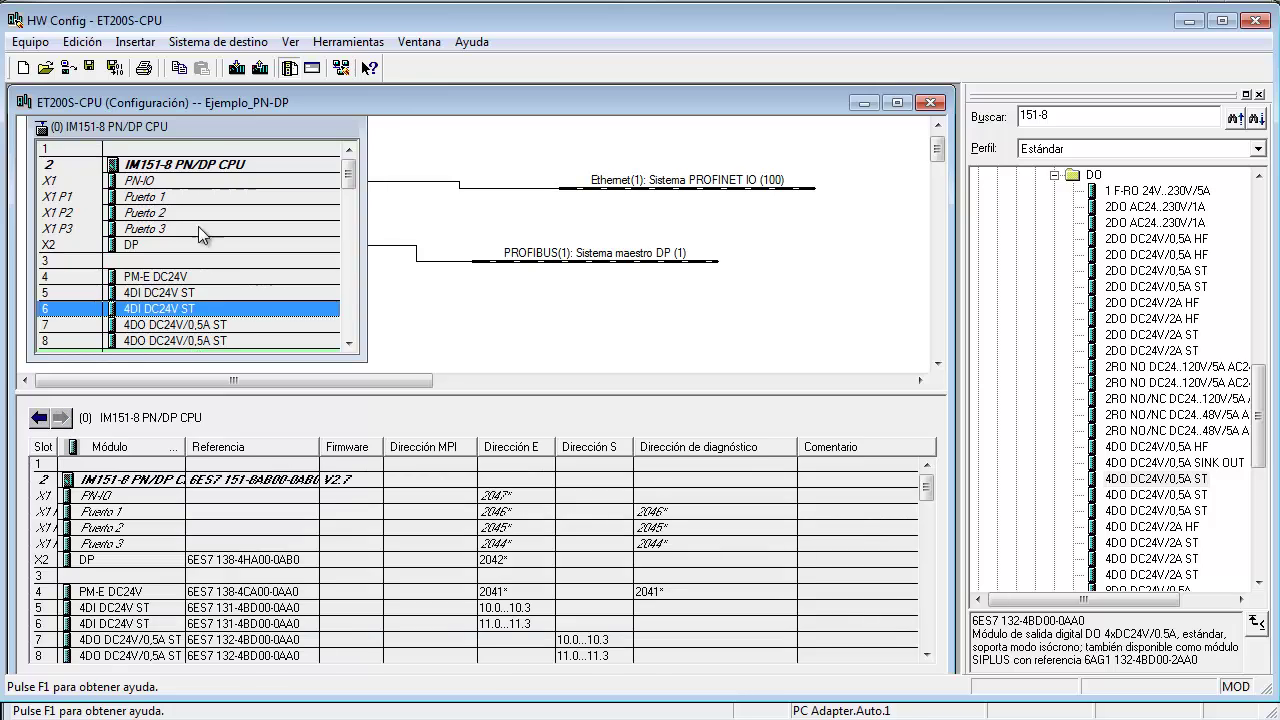
{"action": "left_click", "coordinate": [212, 128]}
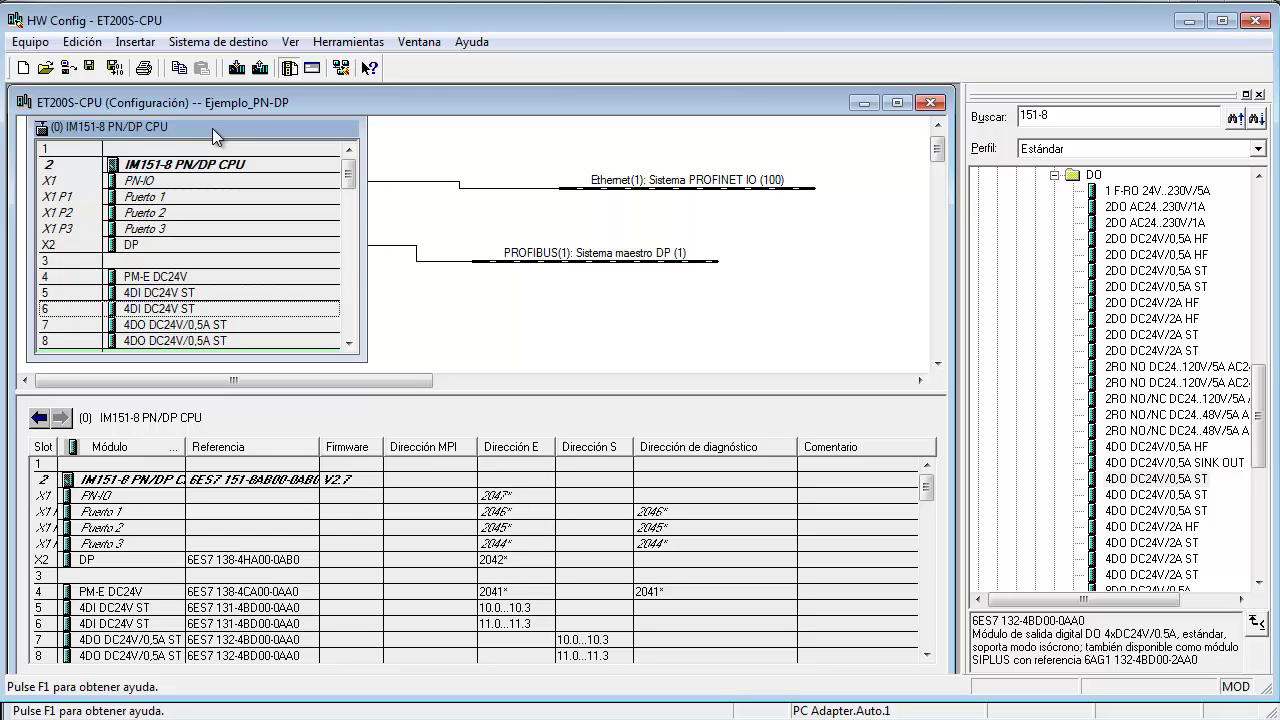
Collapse the DO folder and the IM151-8F PN/DP CPU branch in the hardware catalogue.
{"action": "left_click", "coordinate": [1054, 176]}
{"action": "scroll", "coordinate": [1070, 316], "scroll_direction": "up", "scroll_amount": 4}
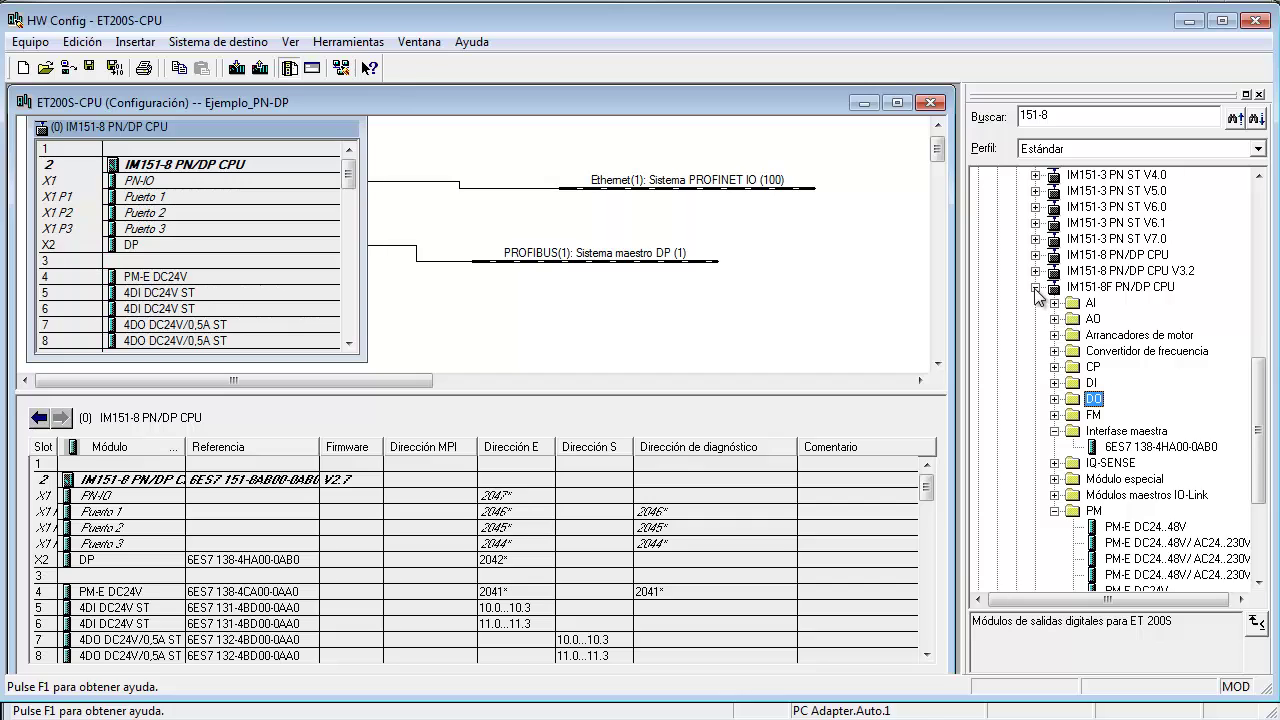
{"action": "left_click", "coordinate": [1036, 288]}
{"action": "scroll", "coordinate": [1040, 378], "scroll_direction": "up", "scroll_amount": 3}
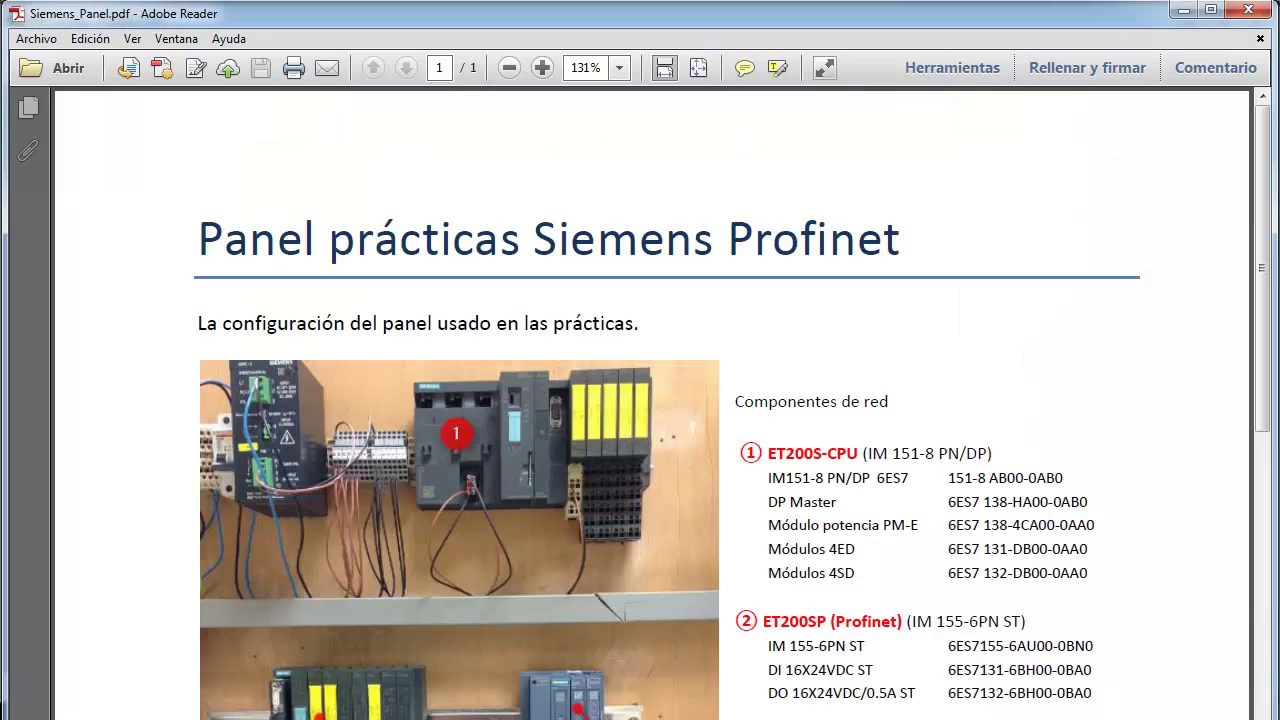
Switch to Adobe Reader and check the ET200S (Profibus) component references in Siemens_Panel.pdf, returning to HW Config at the end.
{"action": "scroll", "coordinate": [800, 623], "scroll_direction": "down", "scroll_amount": 8}
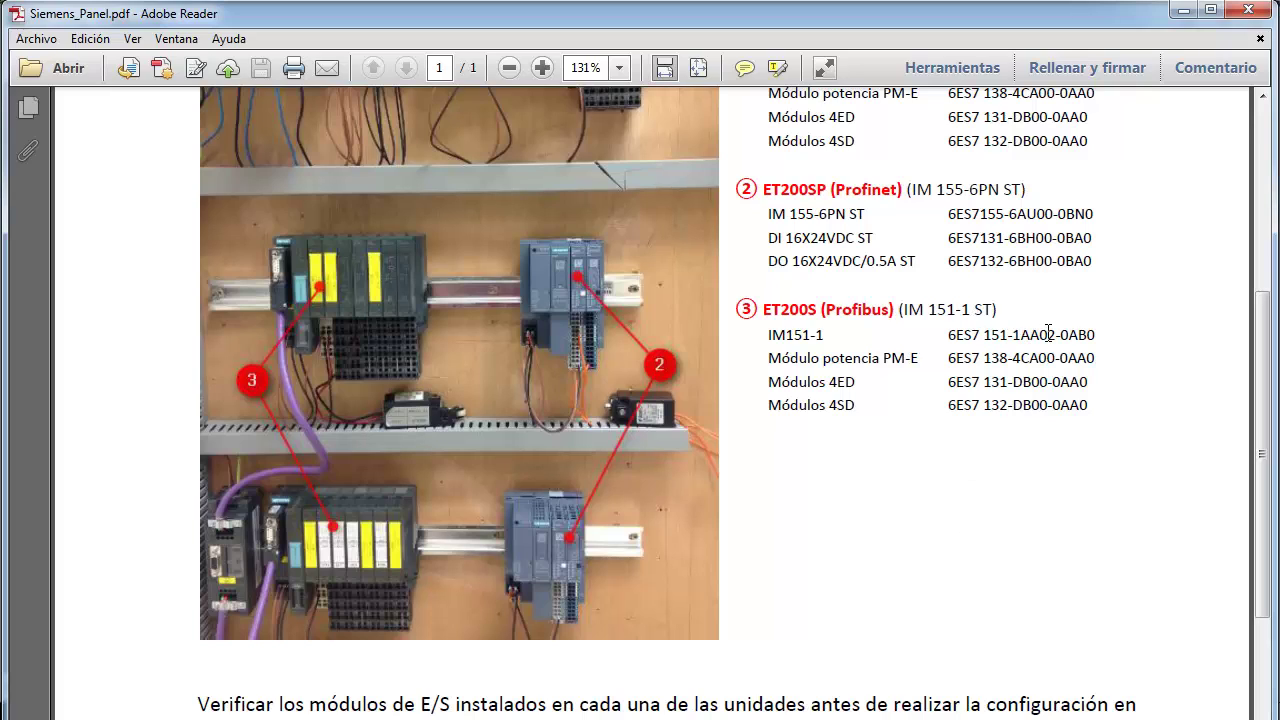
{"action": "key", "text": "alt+Tab"}
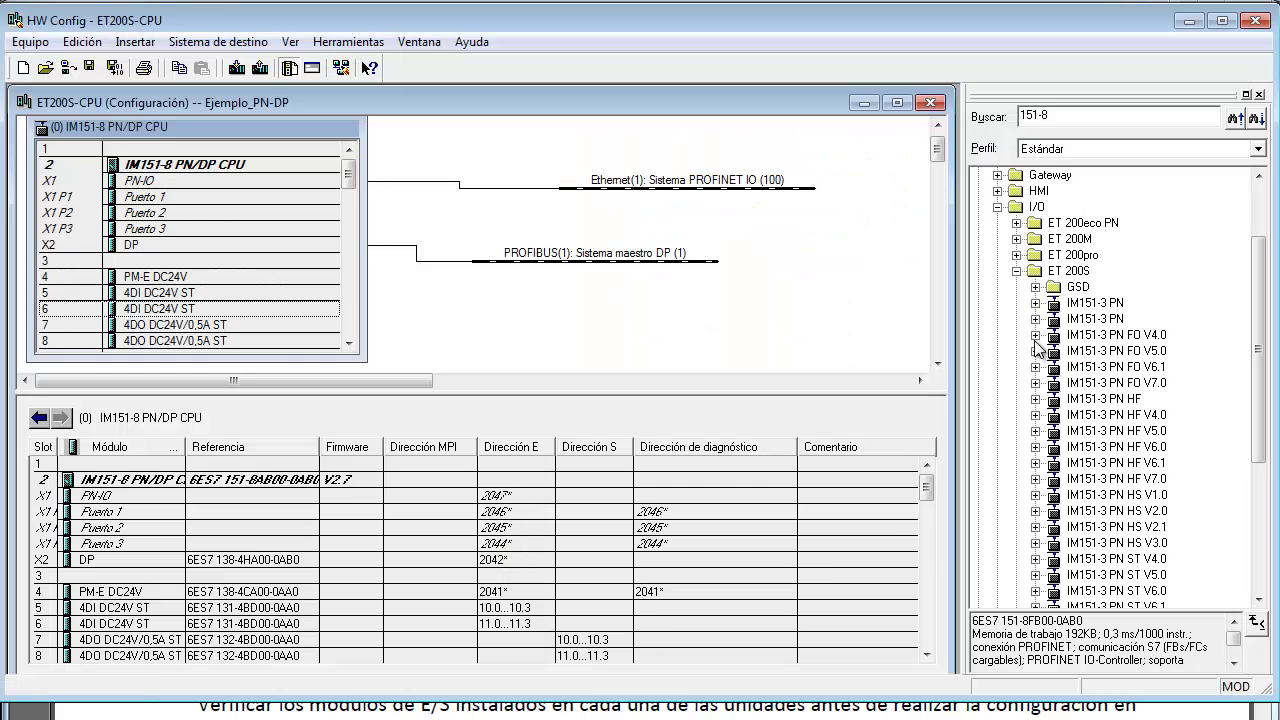
{"action": "key", "text": "alt+Tab"}
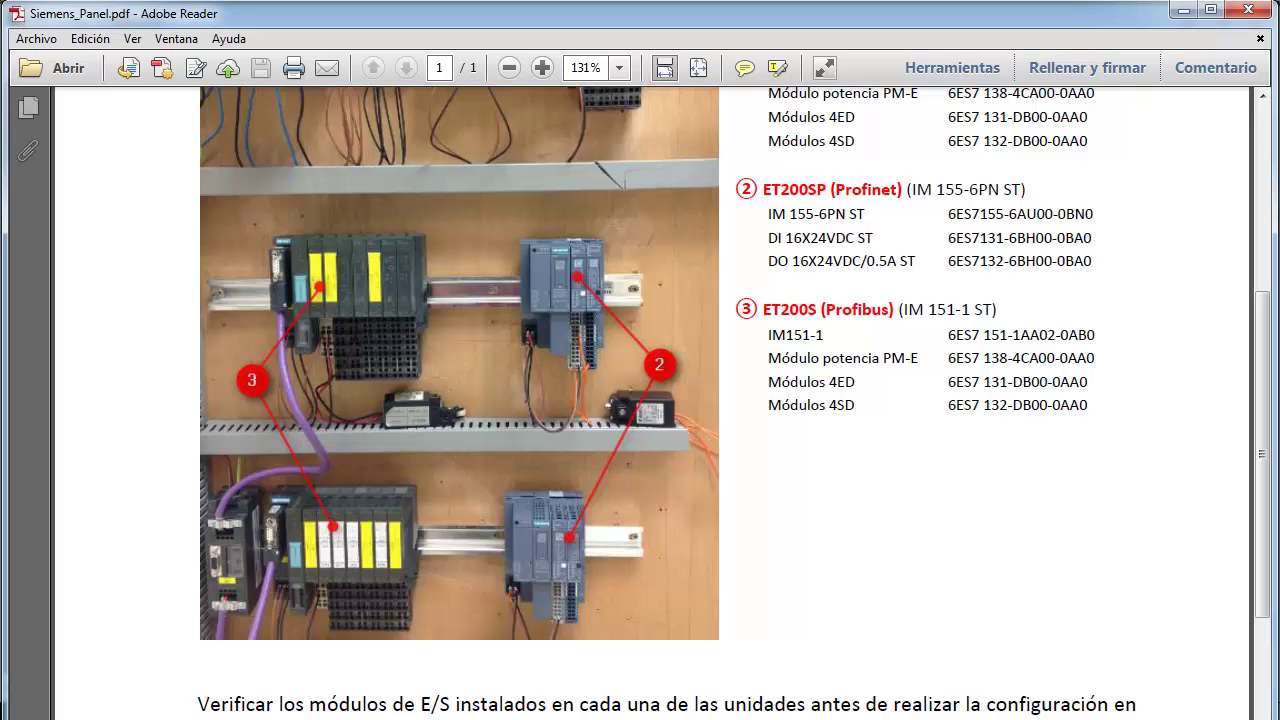
{"action": "mouse_move", "coordinate": [496, 716]}
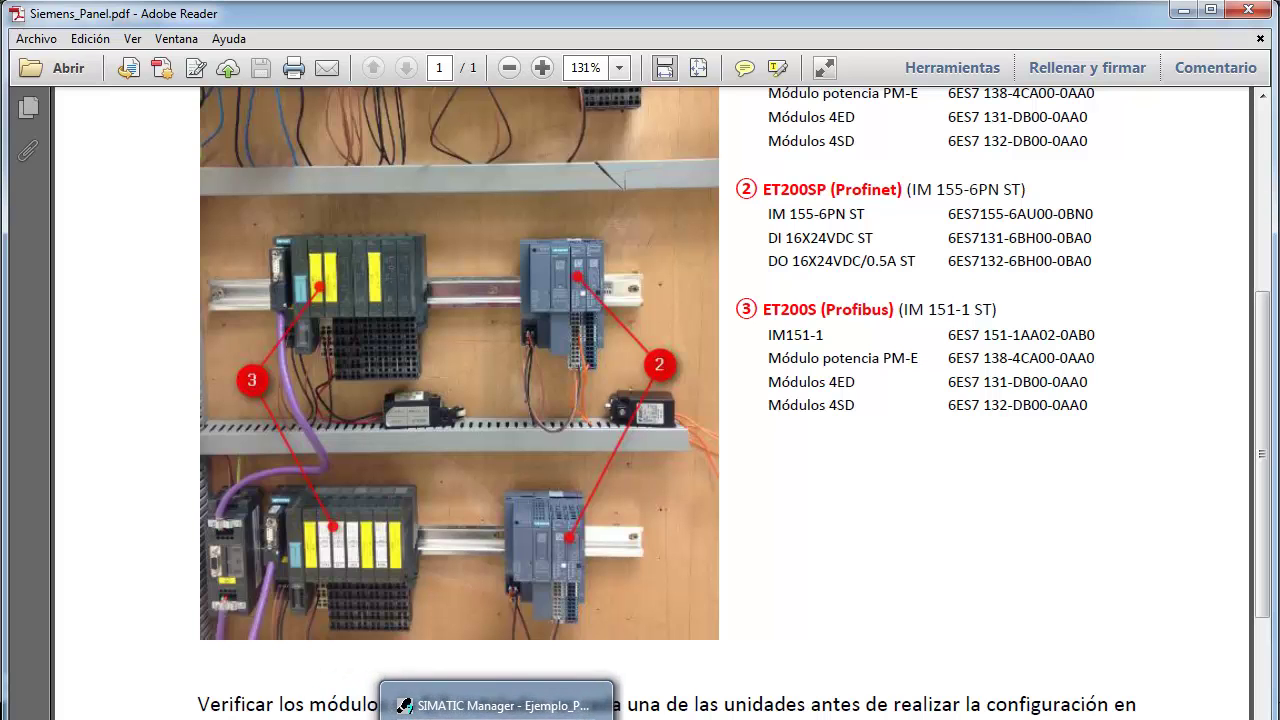
{"action": "key", "text": "alt+Tab"}
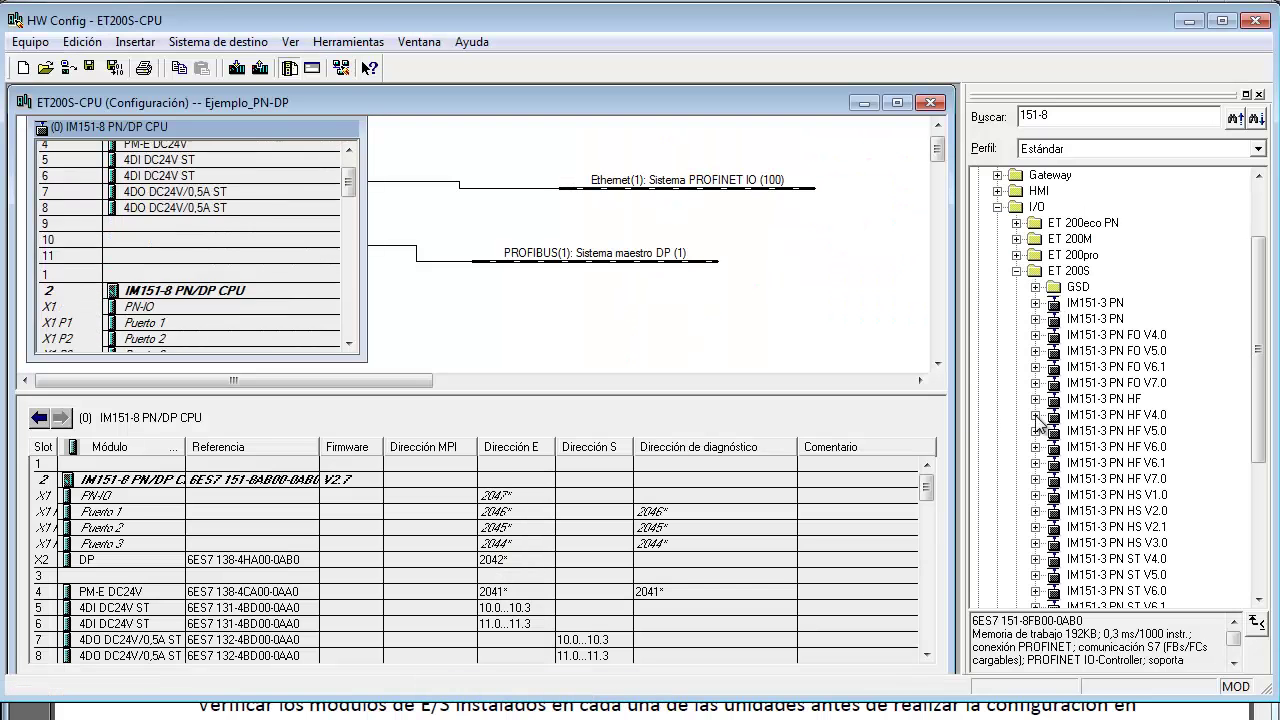
Collapse the PROFINET IO ET 200S folder and search the hardware catalogue for 151-1.
{"action": "left_click", "coordinate": [1017, 271]}
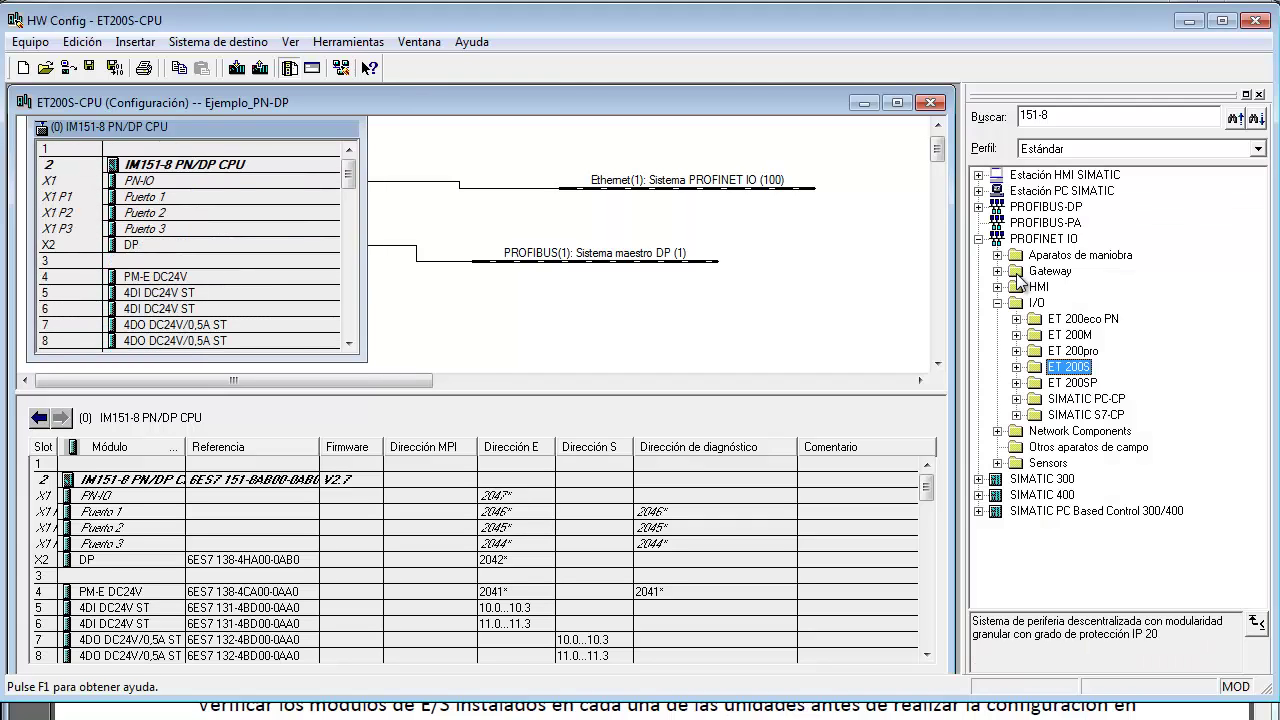
{"action": "left_click", "coordinate": [1058, 116]}
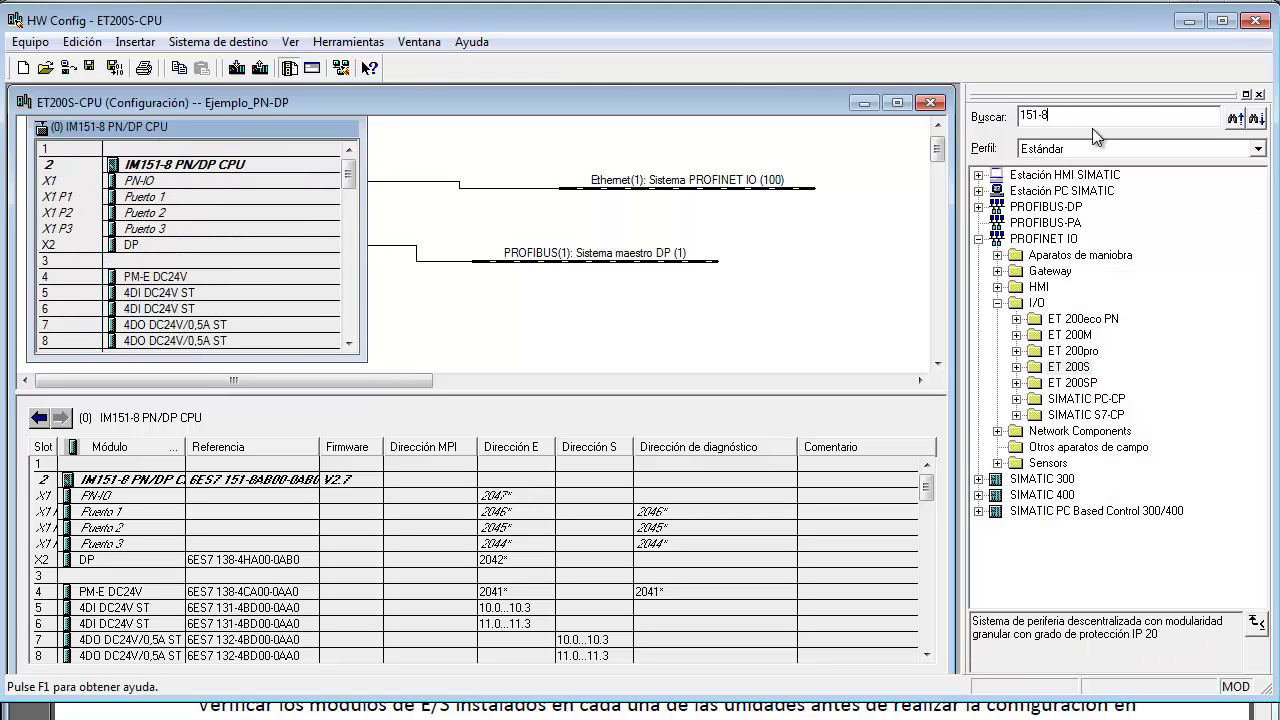
{"action": "key", "text": "BackSpace"}
{"action": "type", "text": "1"}
{"action": "key", "text": "Return"}
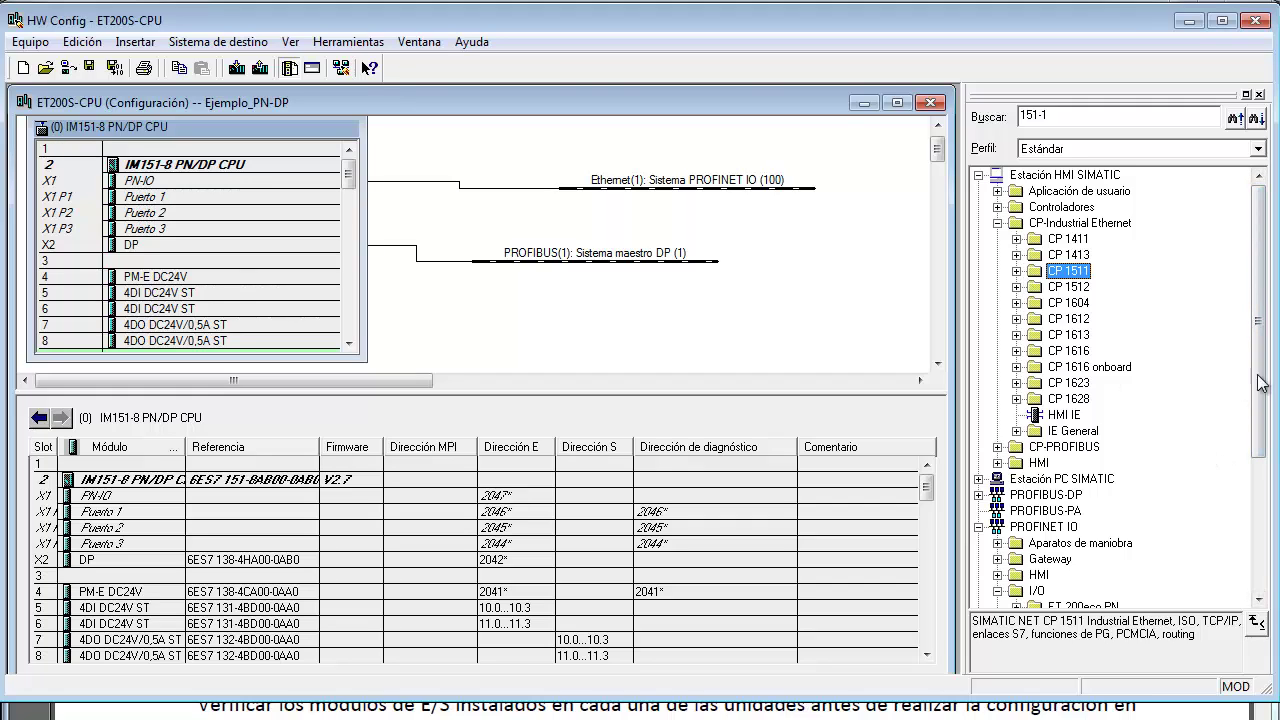
{"action": "left_click_drag", "start_coordinate": [1265, 377], "coordinate": [1268, 505]}
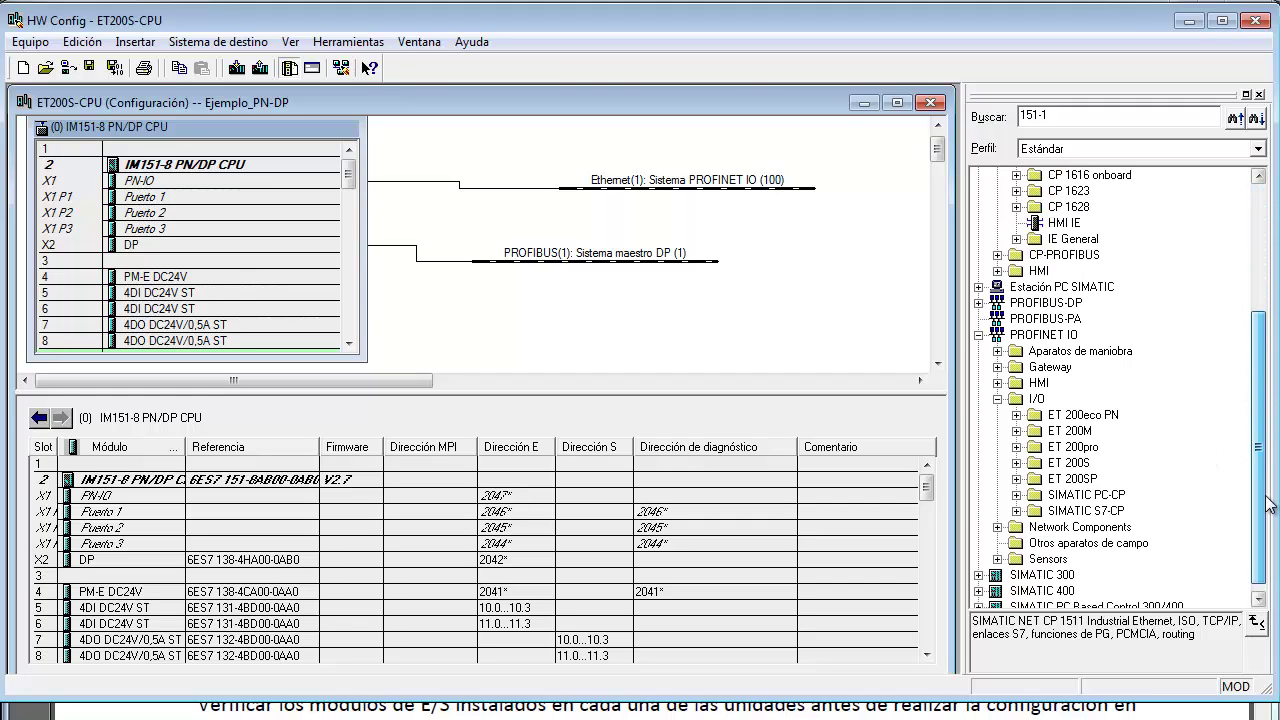
{"action": "scroll", "coordinate": [1100, 400], "scroll_direction": "up", "scroll_amount": 4}
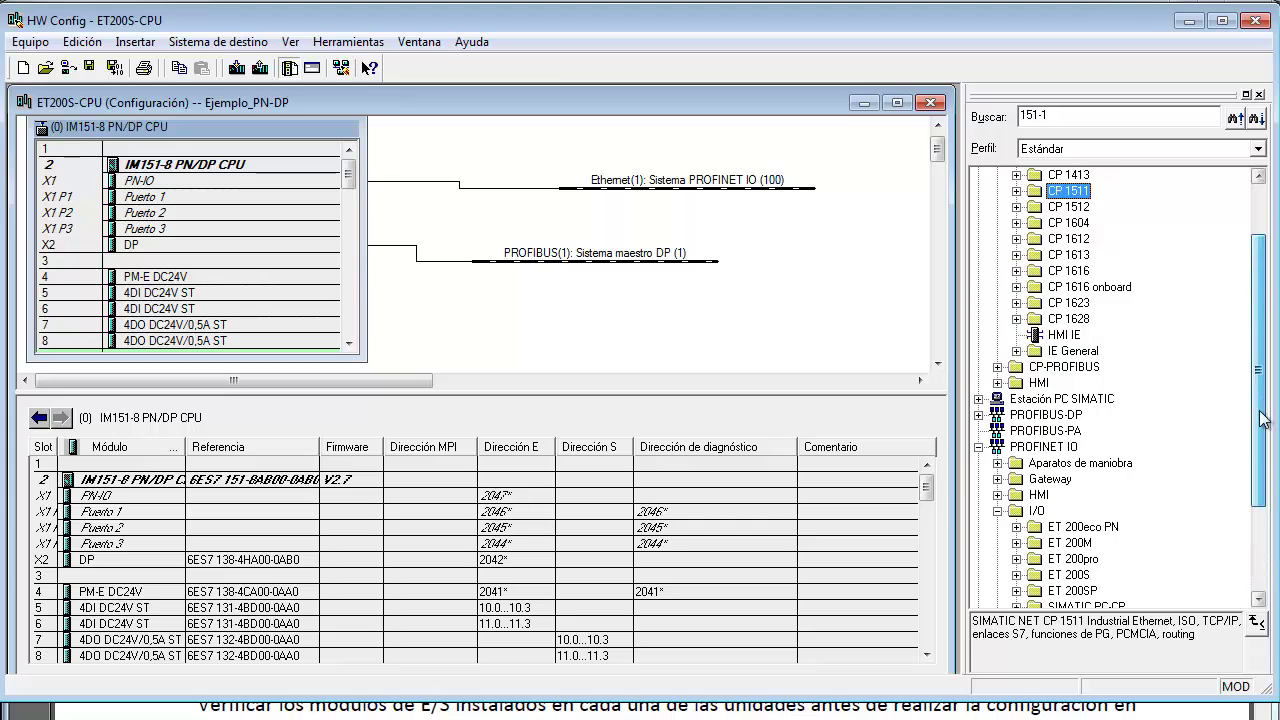
Search the hardware catalogue for the full interface module reference 151-1AA02-0AB0.
{"action": "left_click", "coordinate": [1051, 116]}
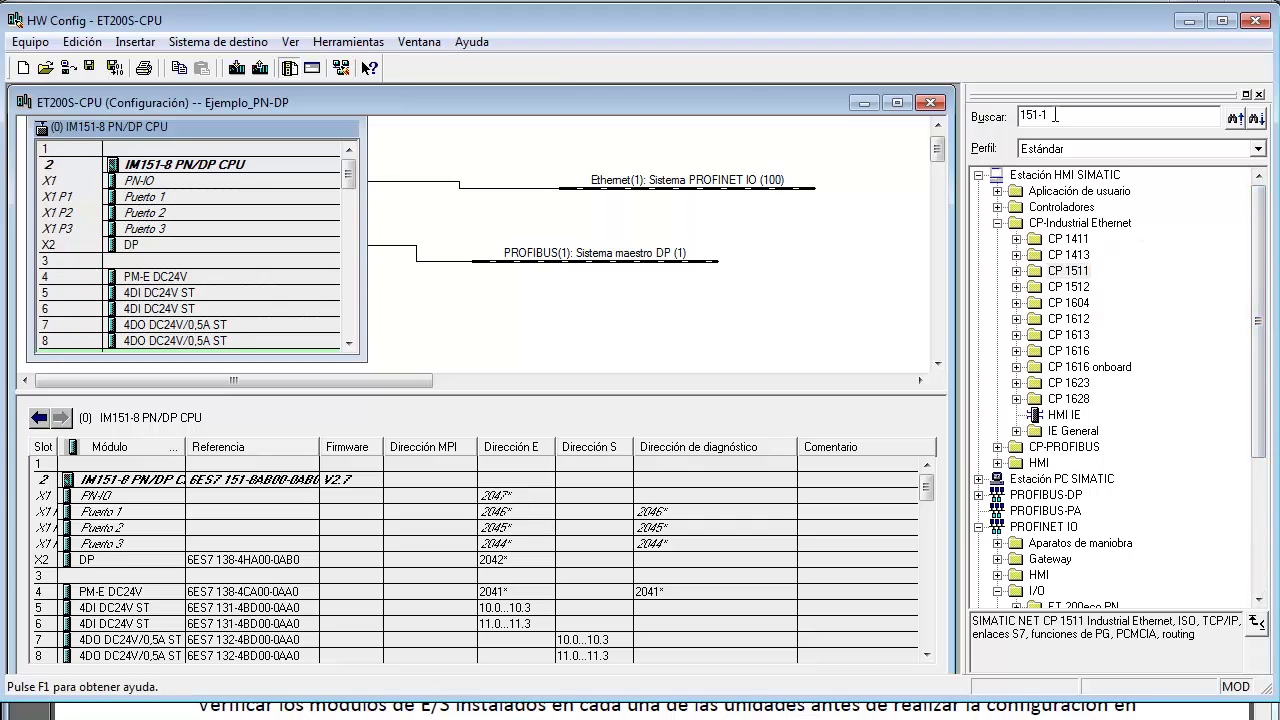
{"action": "type", "text": "1"}
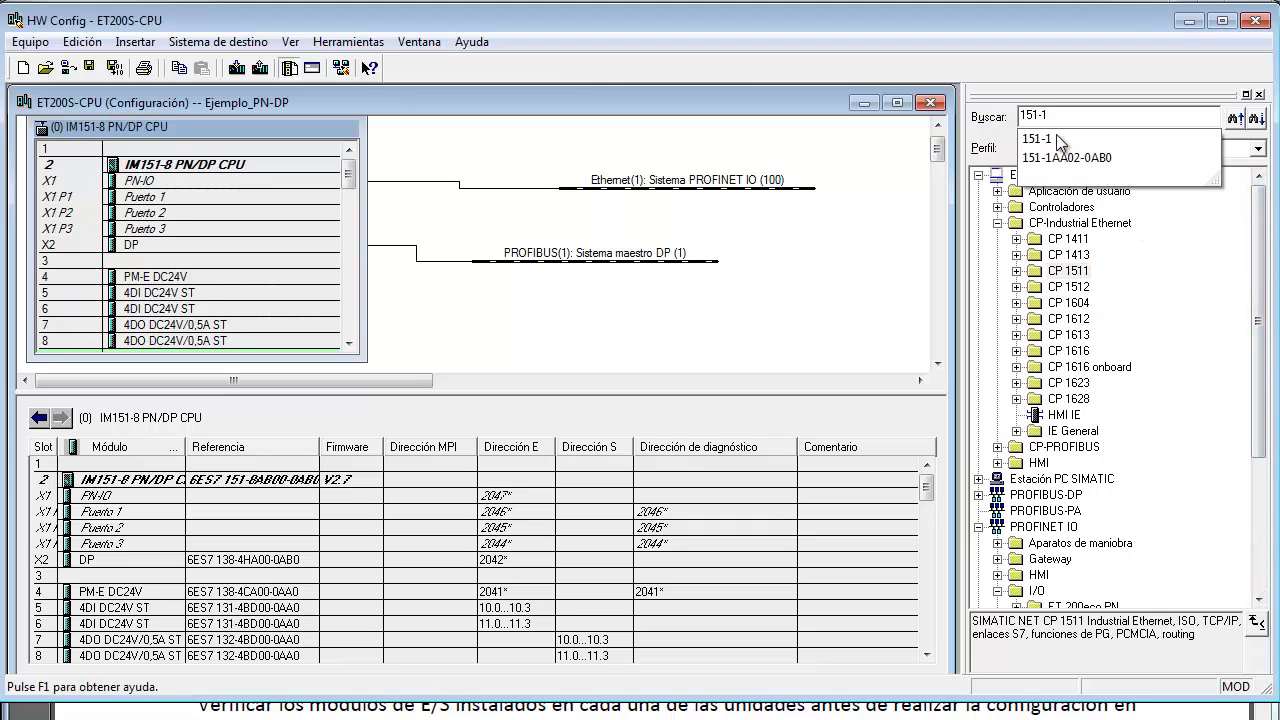
{"action": "left_click", "coordinate": [1064, 157]}
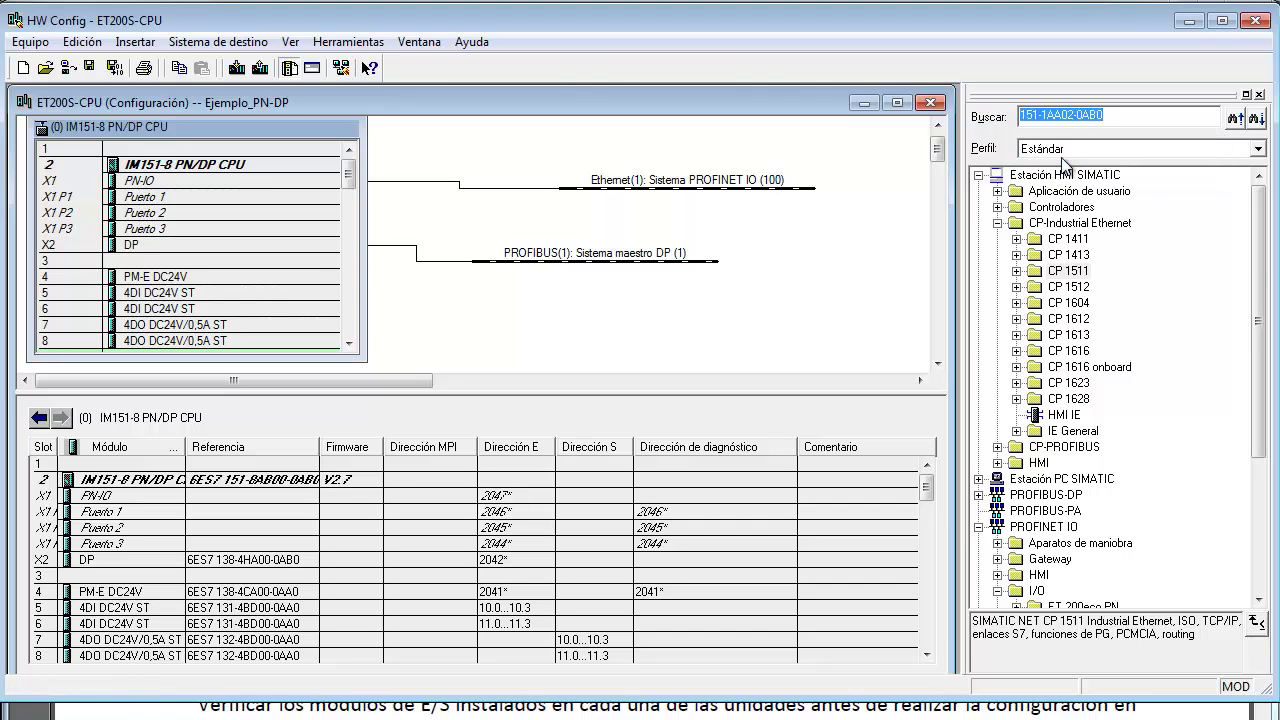
{"action": "key", "text": "Return"}
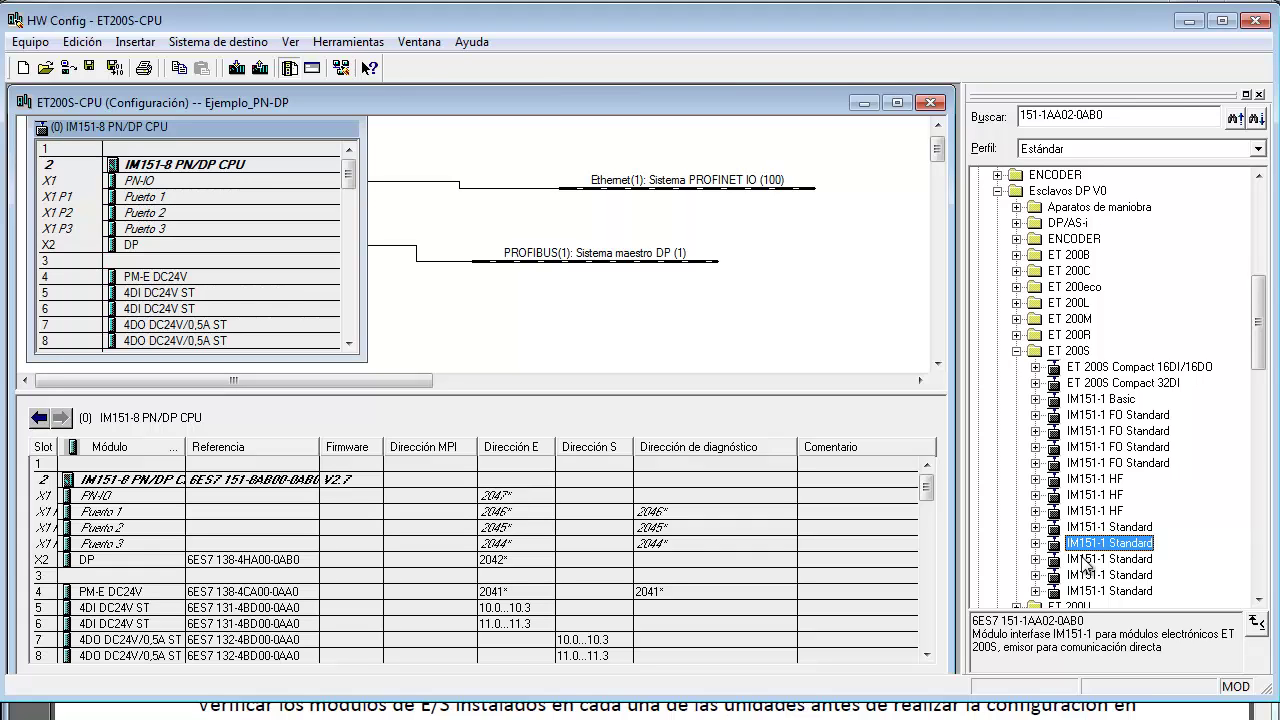
Attach the IM151-1 Standard module 6ES7 151-1AA02-0AB0 to the PROFIBUS(1) DP master system with address 8.
{"action": "left_click_drag", "start_coordinate": [1097, 545], "coordinate": [648, 275]}
{"action": "left_click_drag", "start_coordinate": [515, 280], "coordinate": [488, 268]}
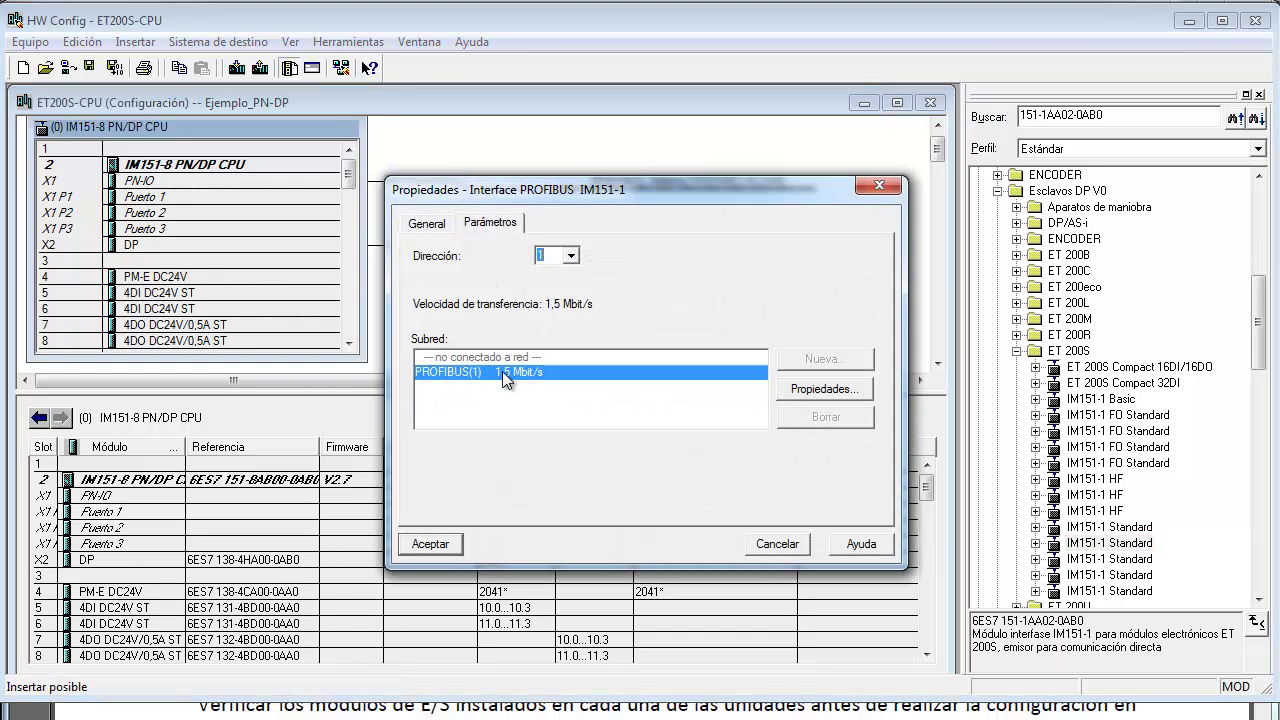
{"action": "left_click", "coordinate": [570, 255]}
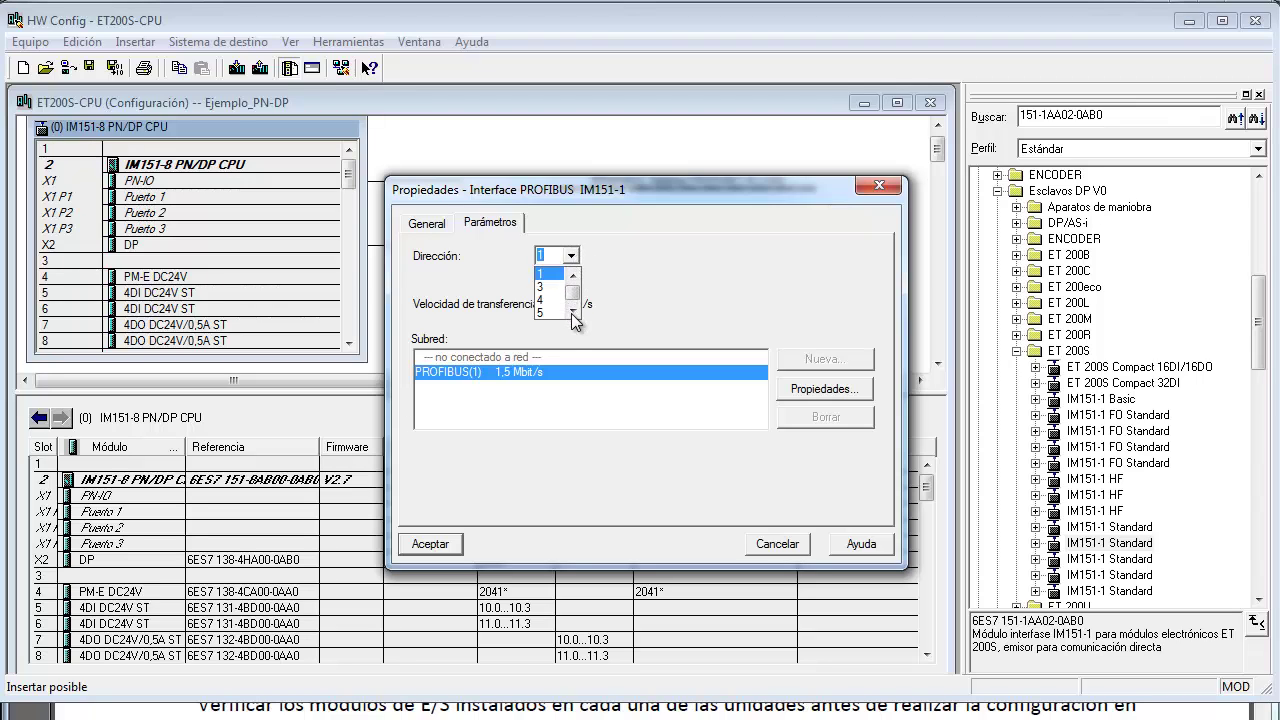
{"action": "left_click", "coordinate": [574, 313]}
{"action": "left_click", "coordinate": [574, 313]}
{"action": "left_click", "coordinate": [541, 300]}
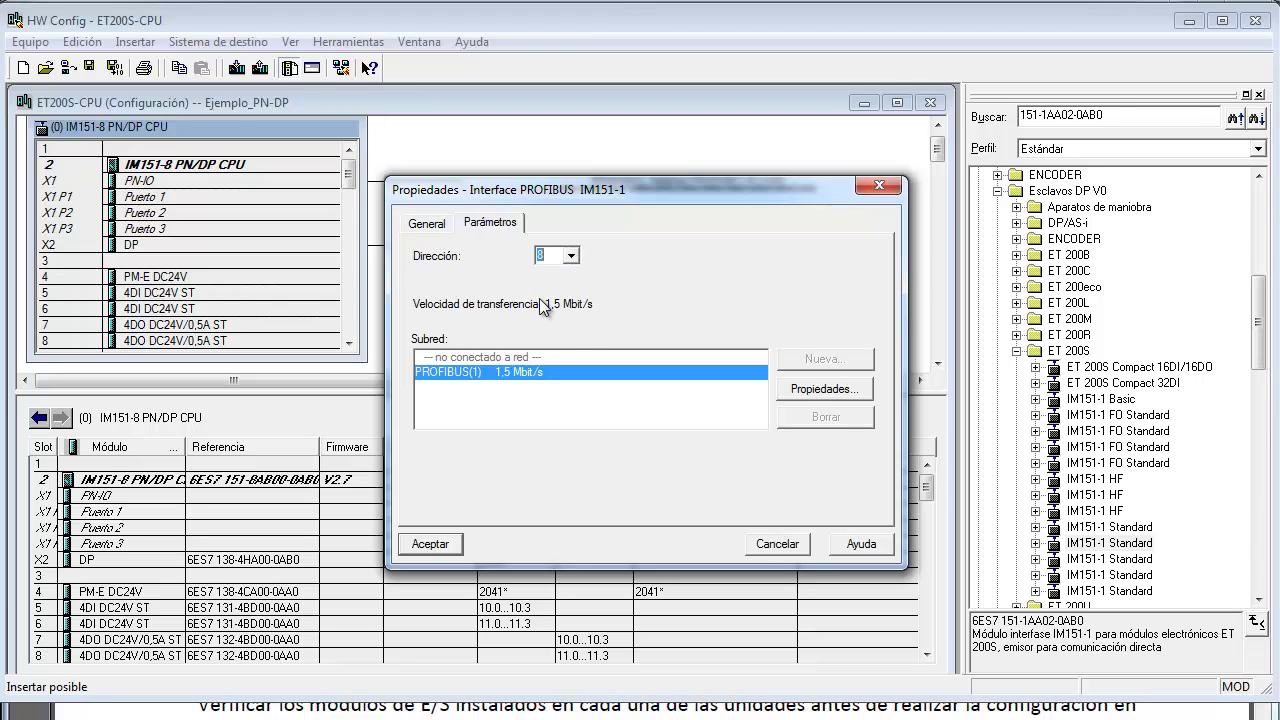
{"action": "left_click", "coordinate": [430, 543]}
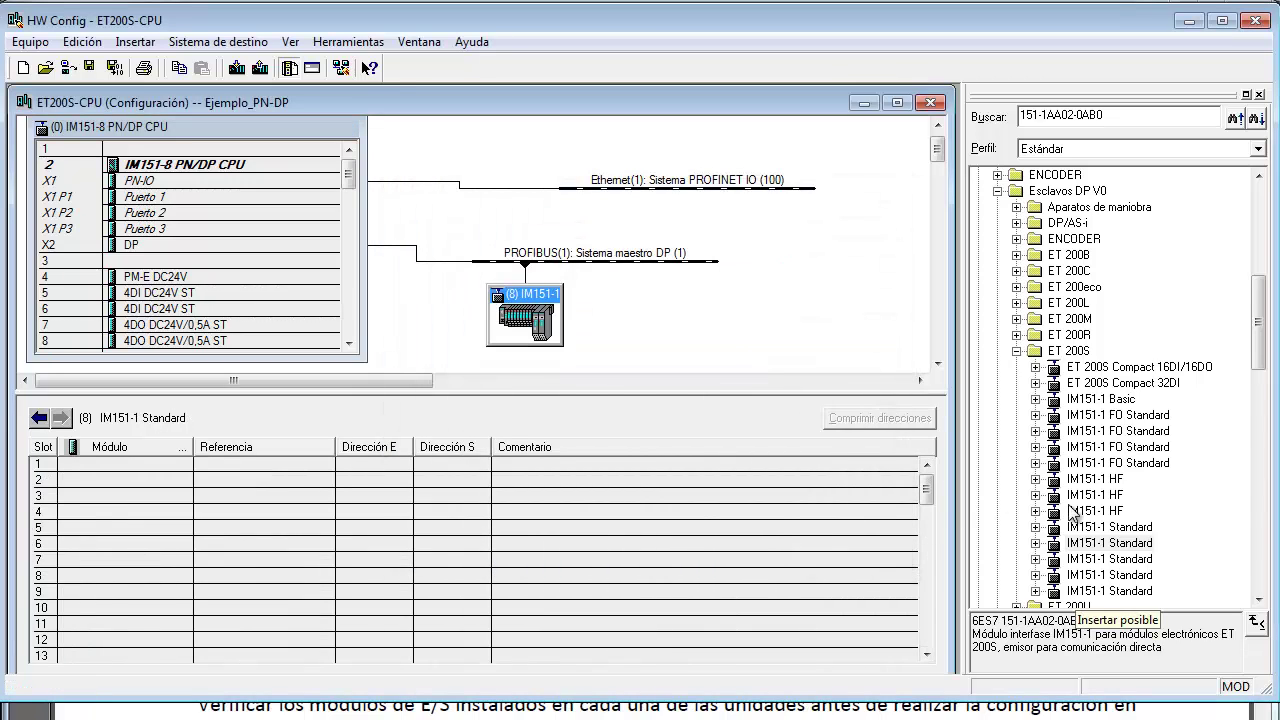
Attach a second IM151-1 Standard module 6ES7 151-1AA02-0AB0 to the PROFIBUS(1) DP master system with address 16.
{"action": "left_click", "coordinate": [1108, 530]}
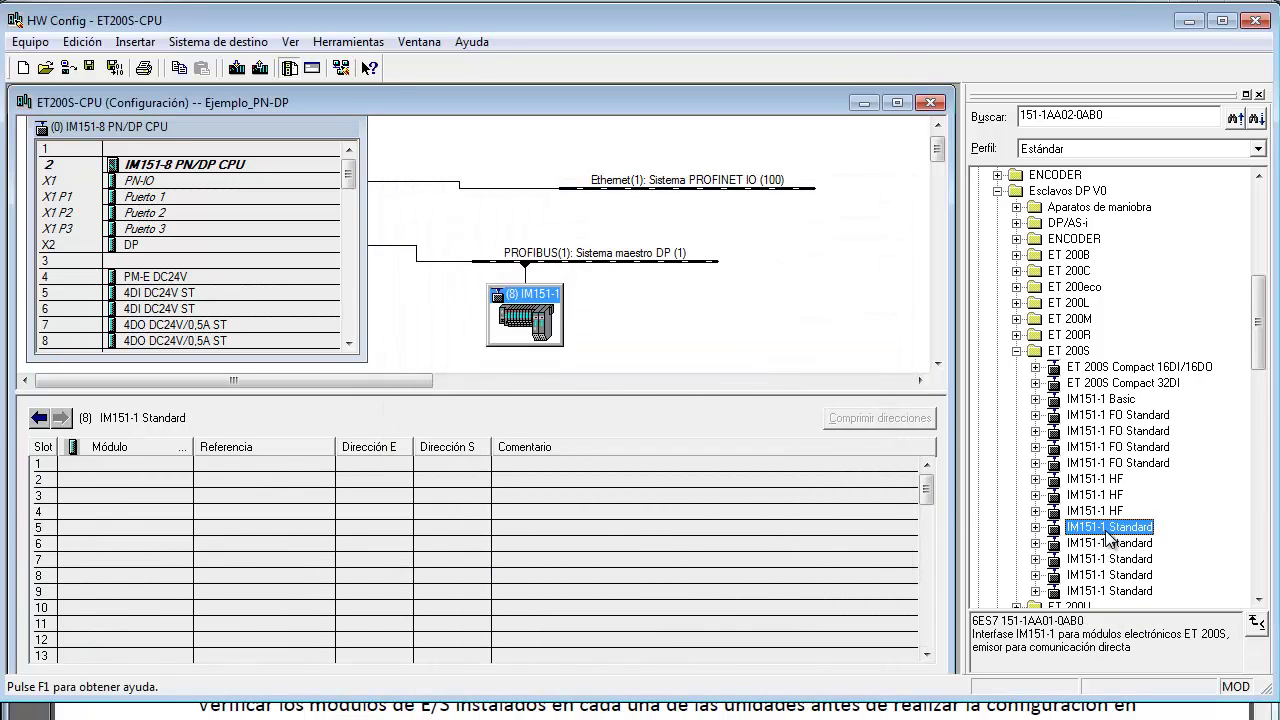
{"action": "left_click", "coordinate": [1110, 544]}
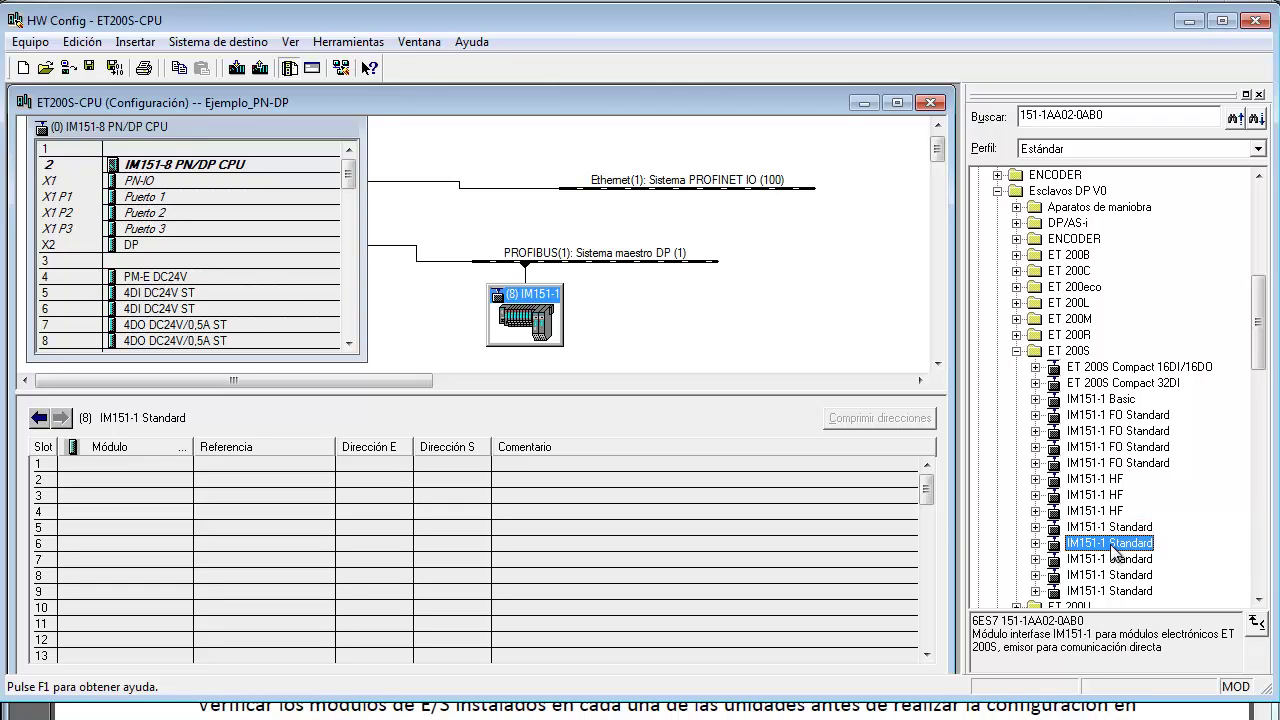
{"action": "left_click_drag", "start_coordinate": [1110, 544], "coordinate": [675, 268]}
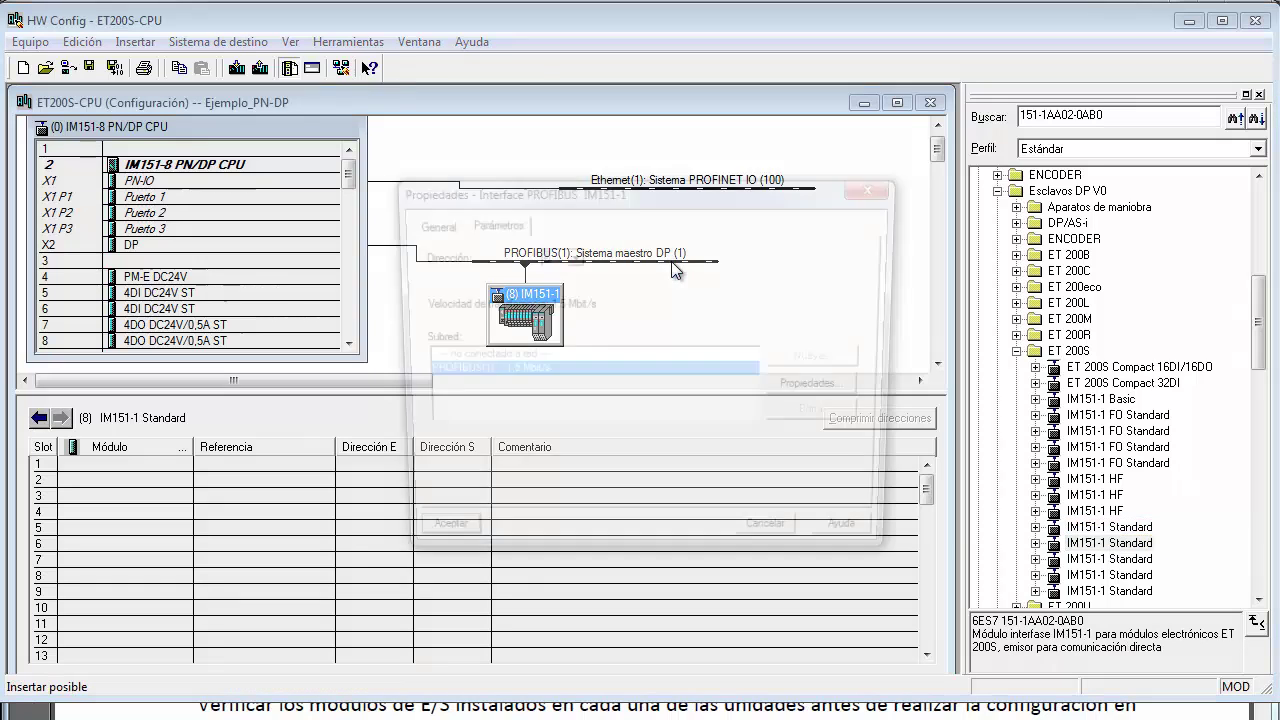
{"action": "left_click", "coordinate": [572, 255]}
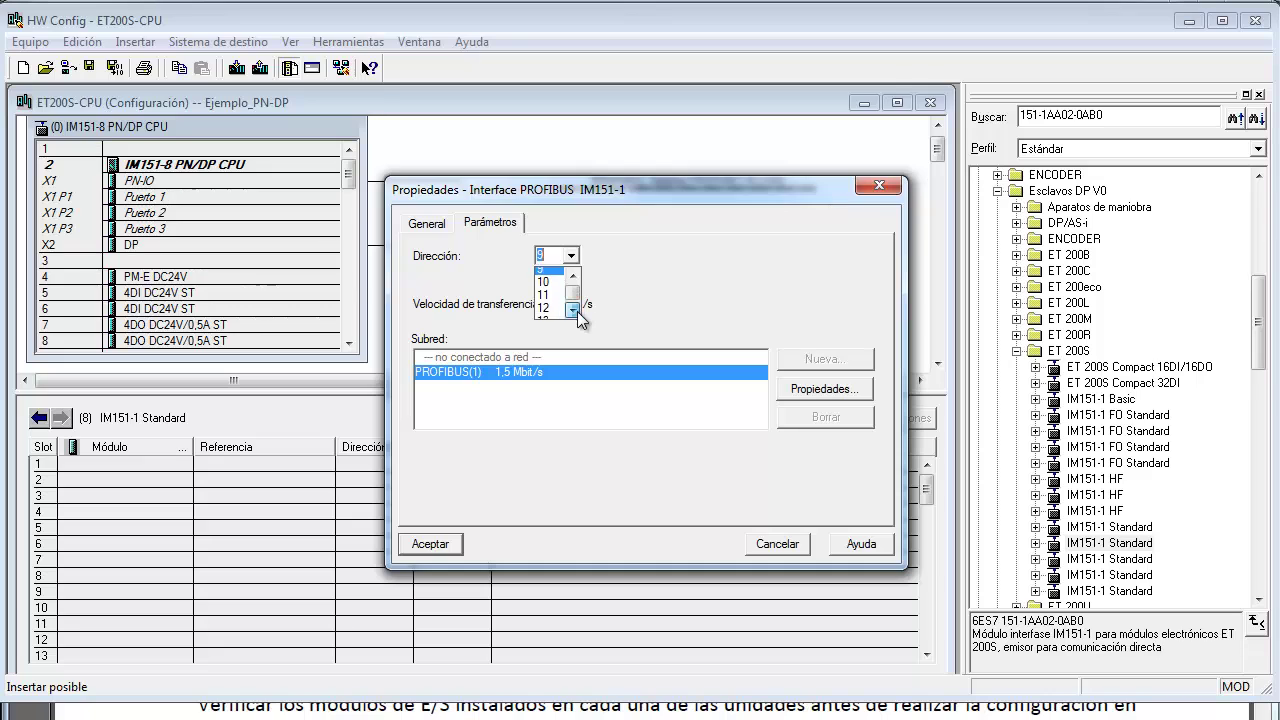
{"action": "left_click", "coordinate": [573, 311]}
{"action": "left_click", "coordinate": [548, 308]}
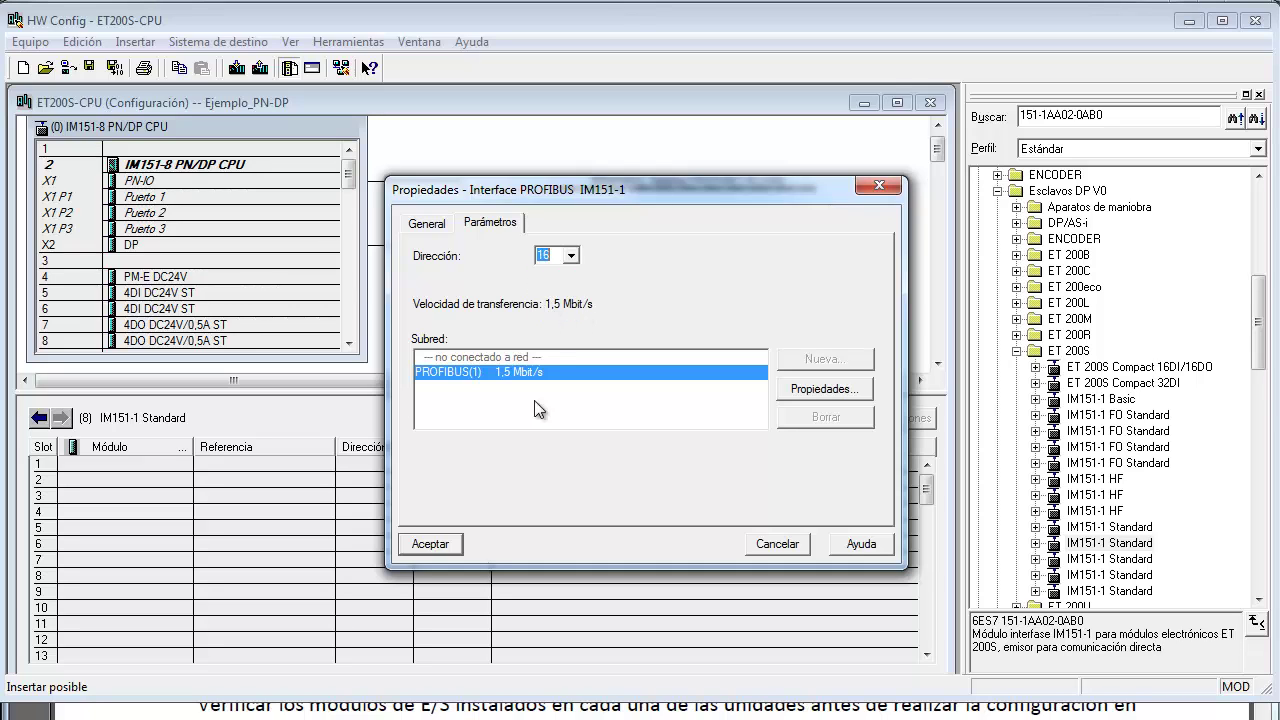
{"action": "left_click", "coordinate": [445, 543]}
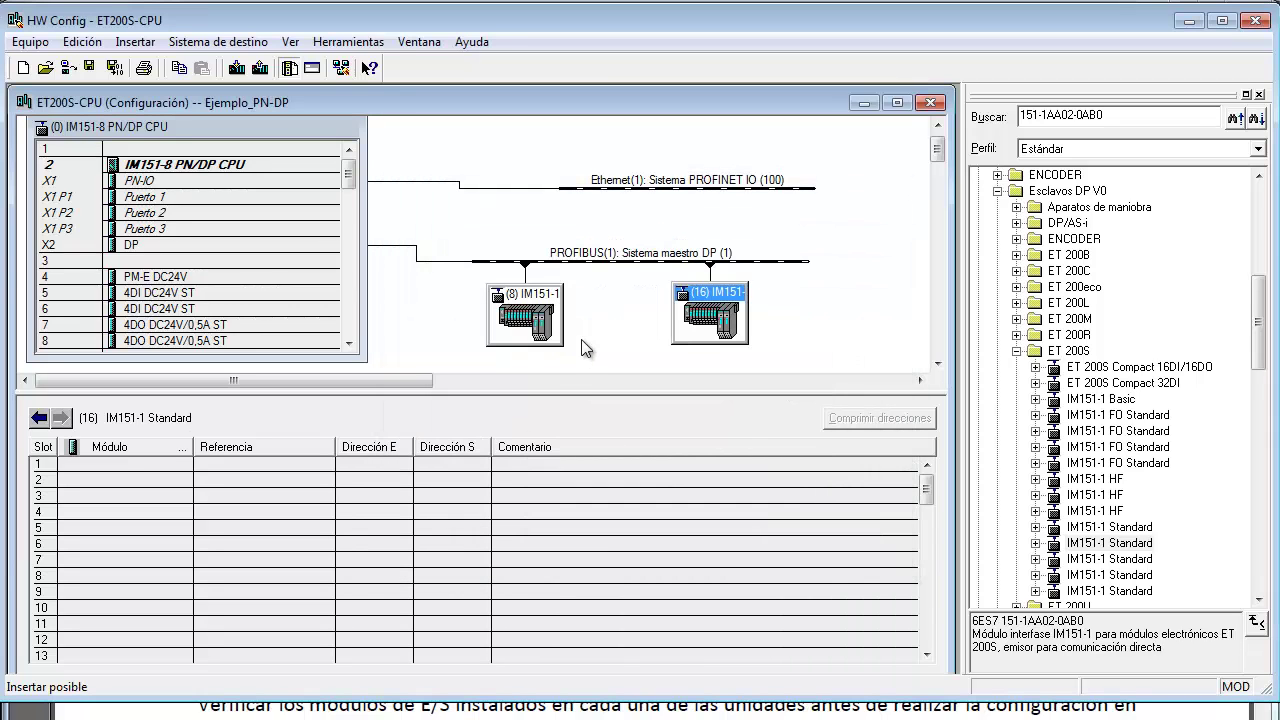
Insert the PM-E DC24V power module 6ES7 138-4CA00-0AA0 in slot 1 of the IM151-1 slave at PROFIBUS address 8.
{"action": "left_click", "coordinate": [134, 476]}
{"action": "left_click", "coordinate": [582, 297]}
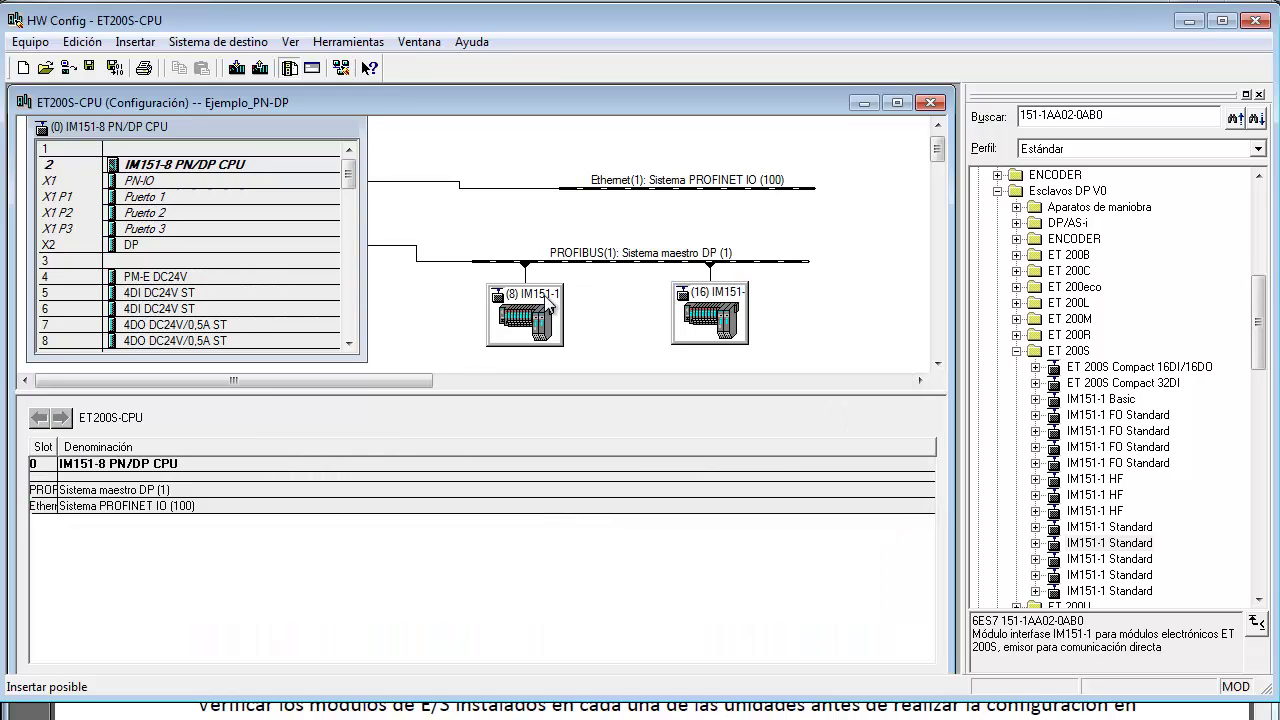
{"action": "left_click", "coordinate": [530, 302]}
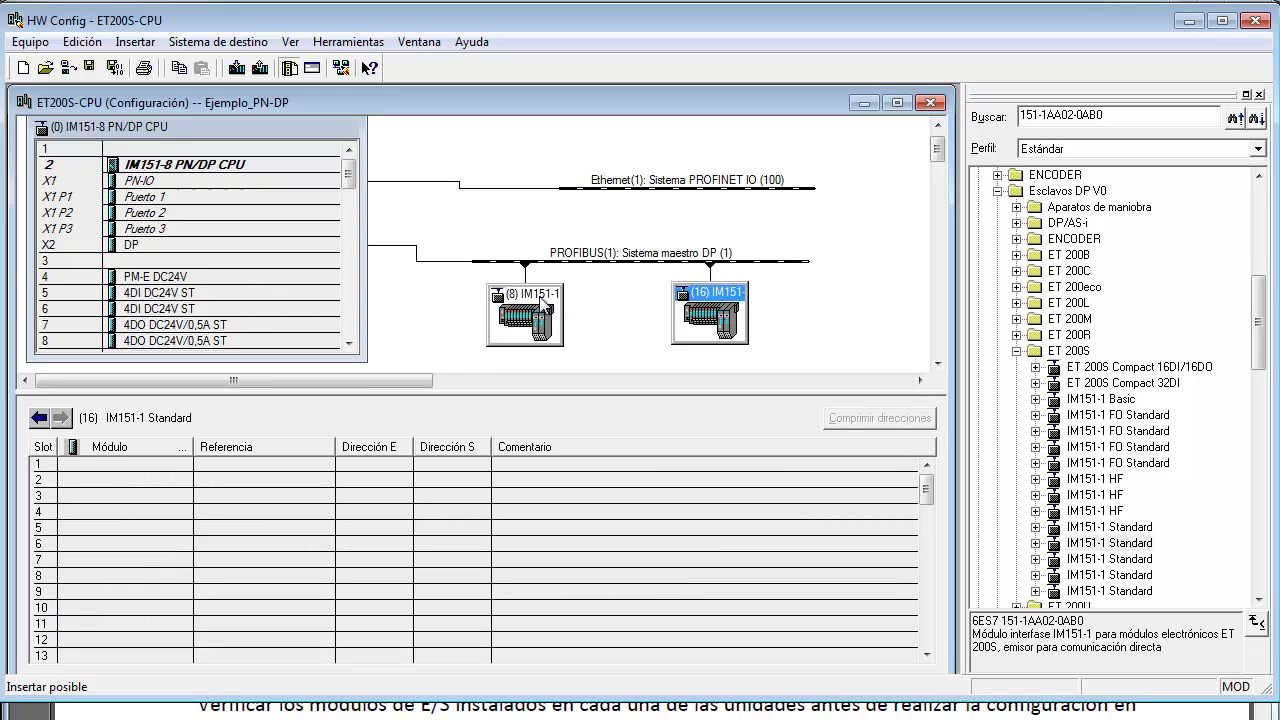
{"action": "left_click", "coordinate": [108, 466]}
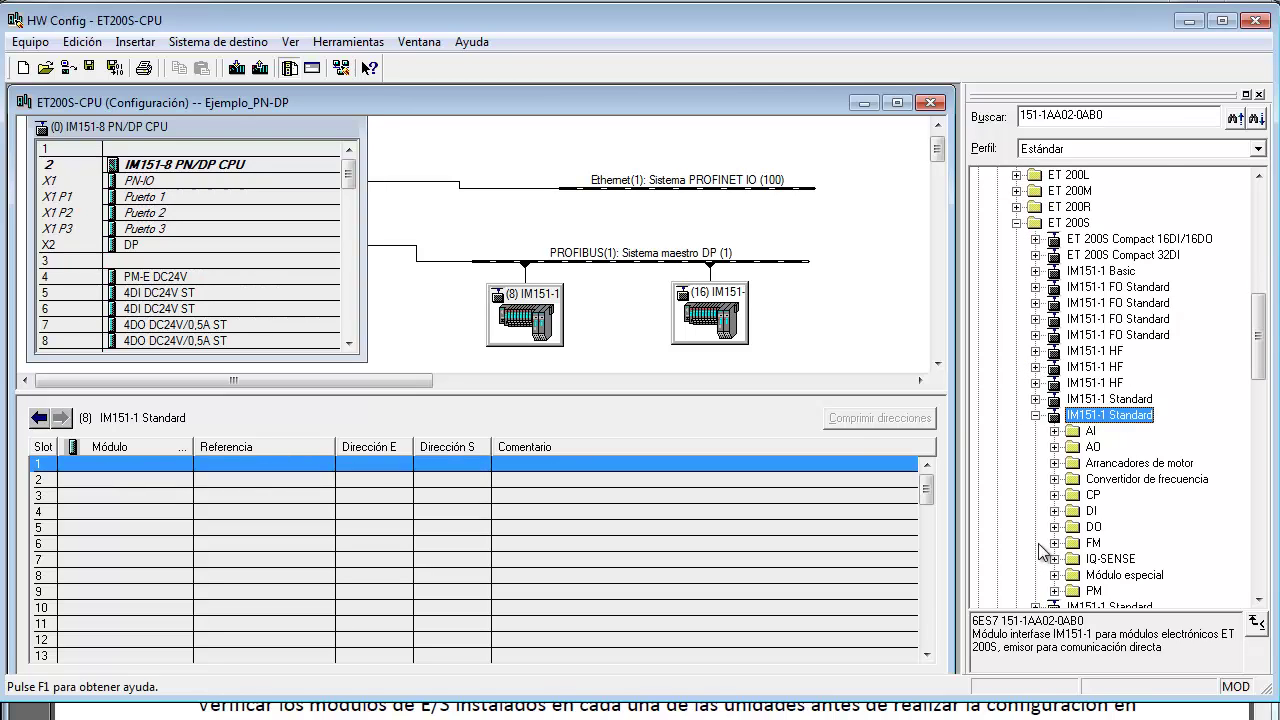
{"action": "left_click", "coordinate": [1040, 545]}
{"action": "left_click", "coordinate": [1054, 591]}
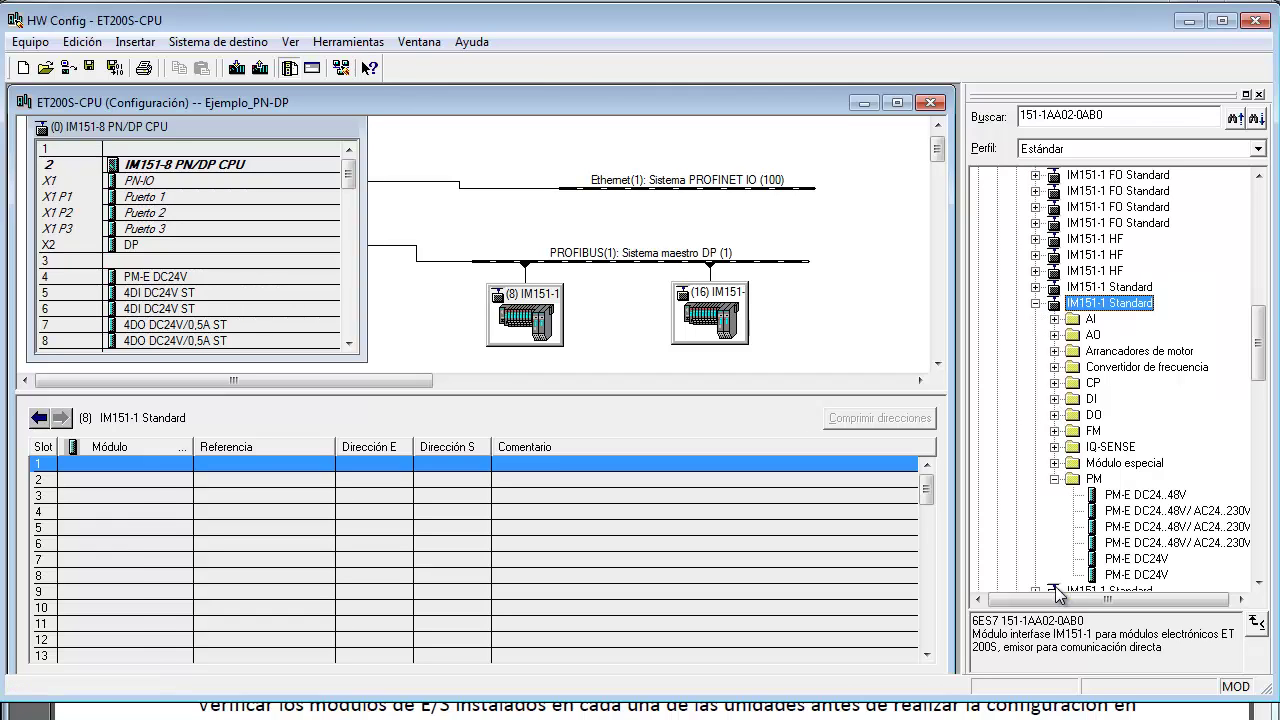
{"action": "left_click", "coordinate": [1130, 560]}
{"action": "left_click_drag", "start_coordinate": [1130, 563], "coordinate": [102, 466]}
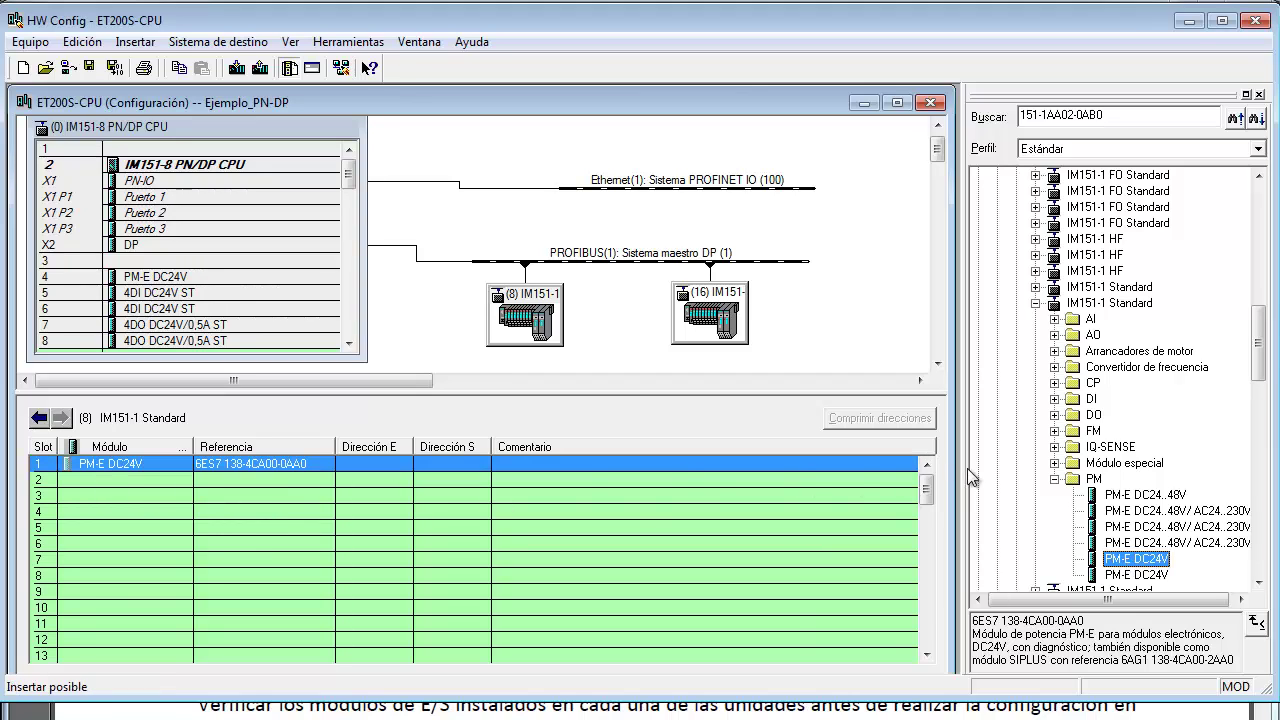
{"action": "left_click", "coordinate": [1054, 479]}
{"action": "left_click", "coordinate": [1054, 479]}
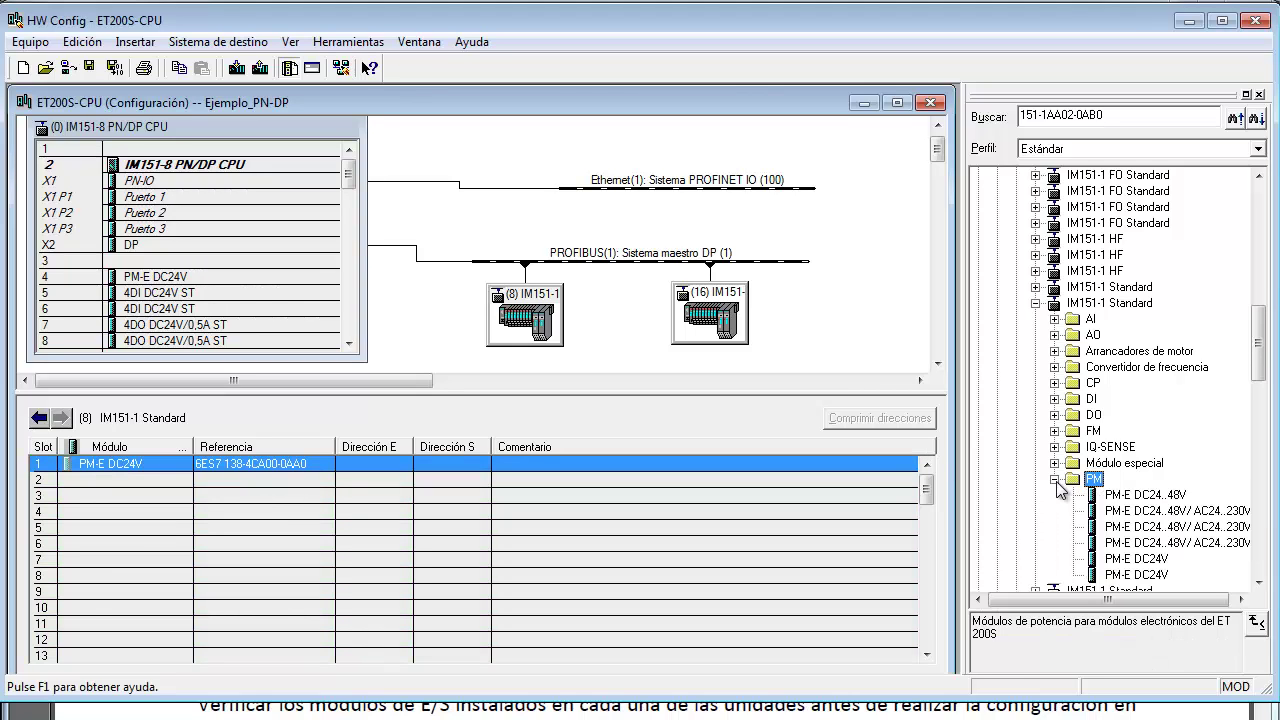
Insert four 4DI DC24V ST modules 6ES7 131-4BD00-0AA0 in slots 2 to 5 of the IM151-1 slave at PROFIBUS address 8.
{"action": "left_click", "coordinate": [1054, 399]}
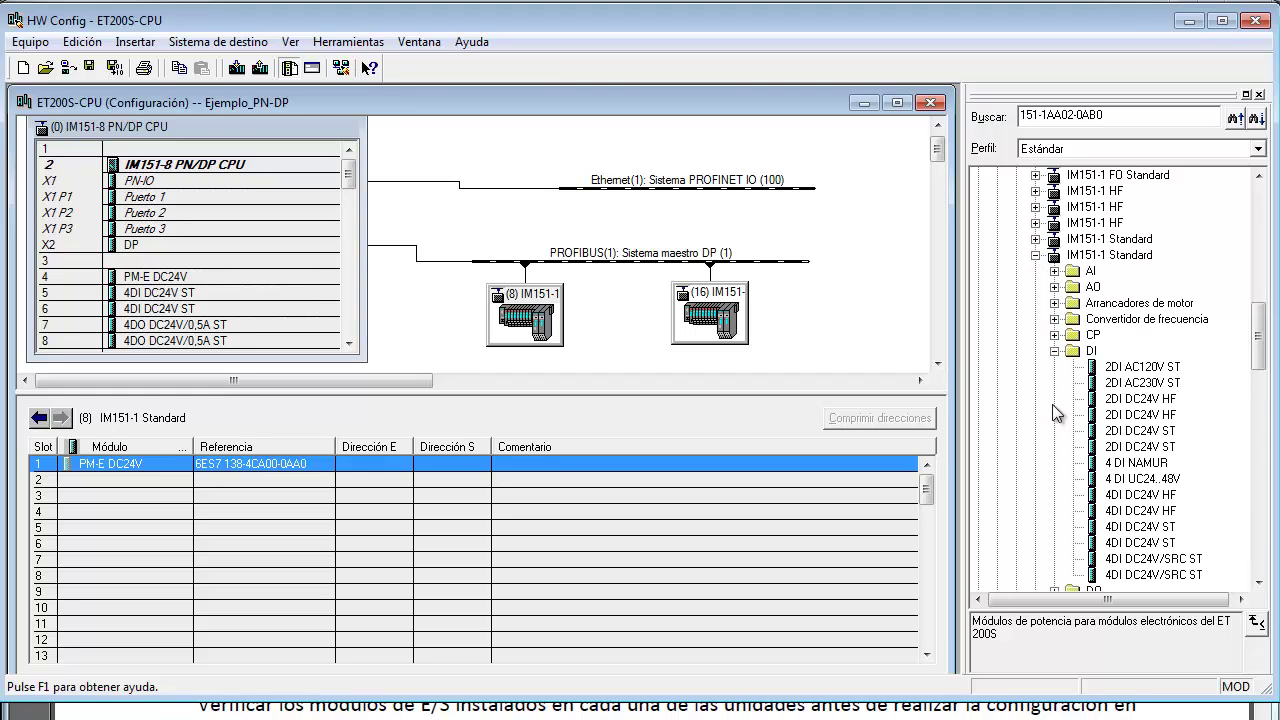
{"action": "left_click", "coordinate": [1120, 528]}
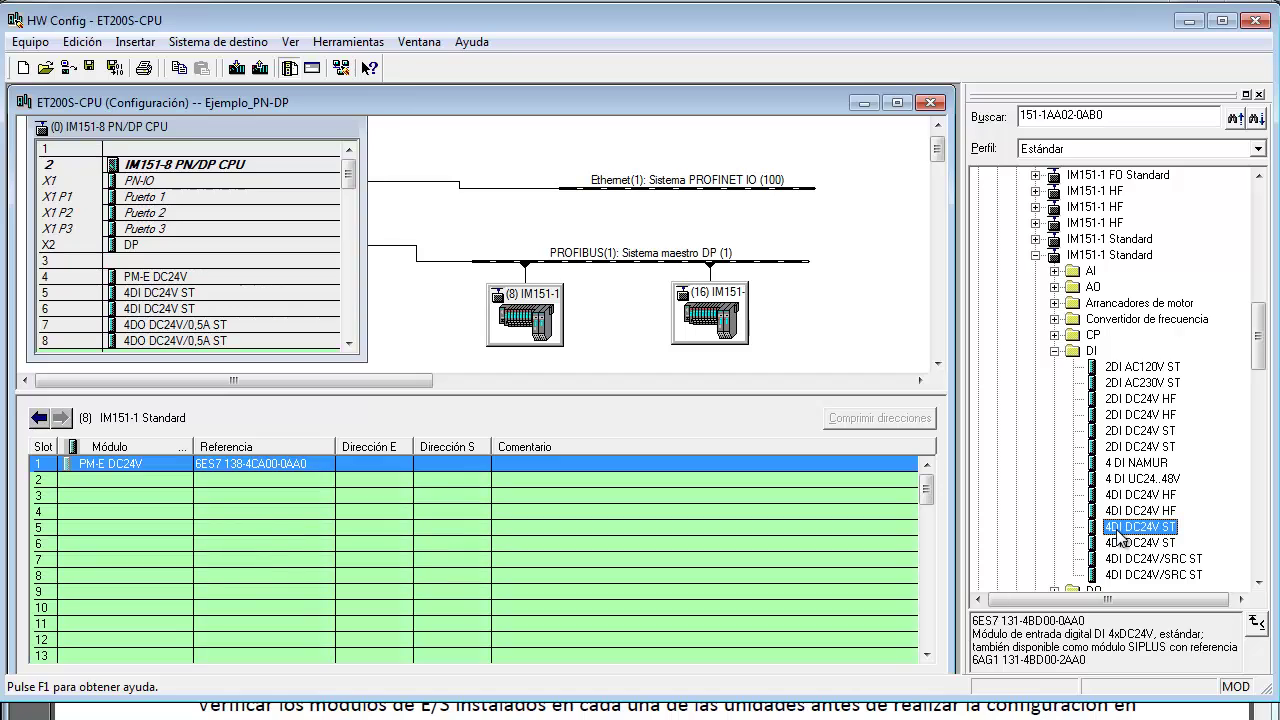
{"action": "left_click_drag", "start_coordinate": [1120, 537], "coordinate": [95, 480]}
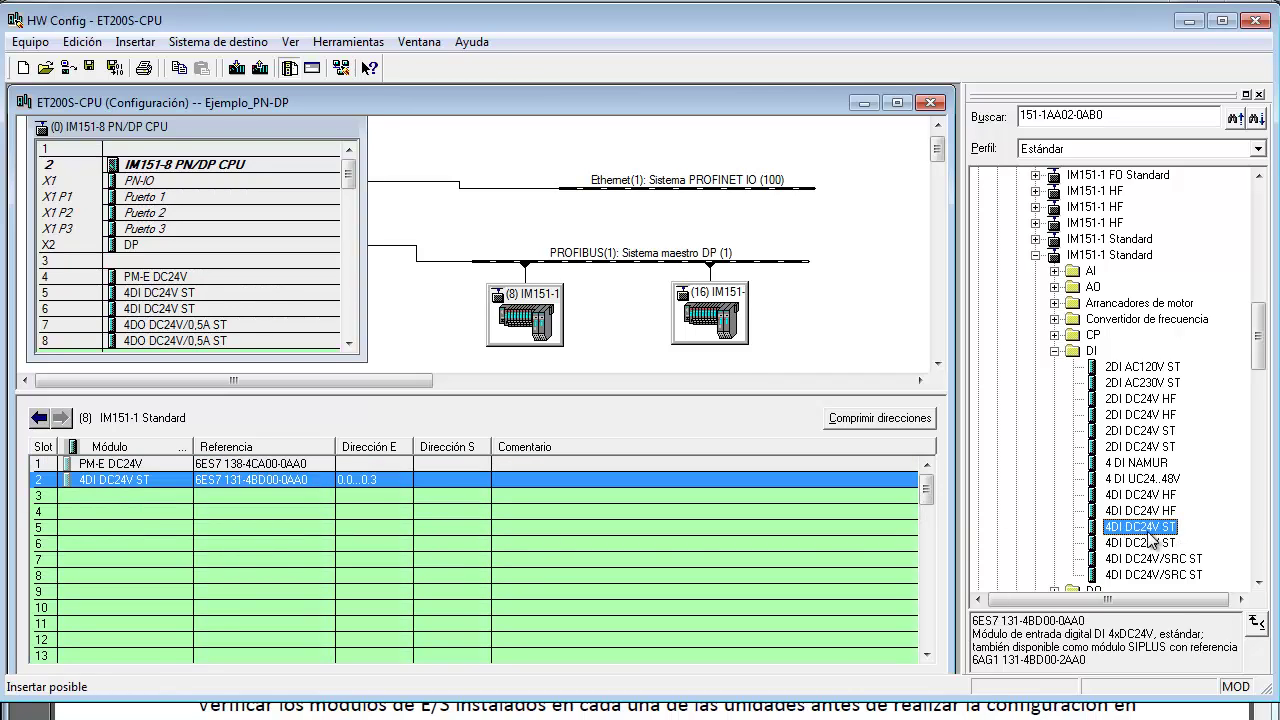
{"action": "left_click_drag", "start_coordinate": [1138, 527], "coordinate": [101, 497]}
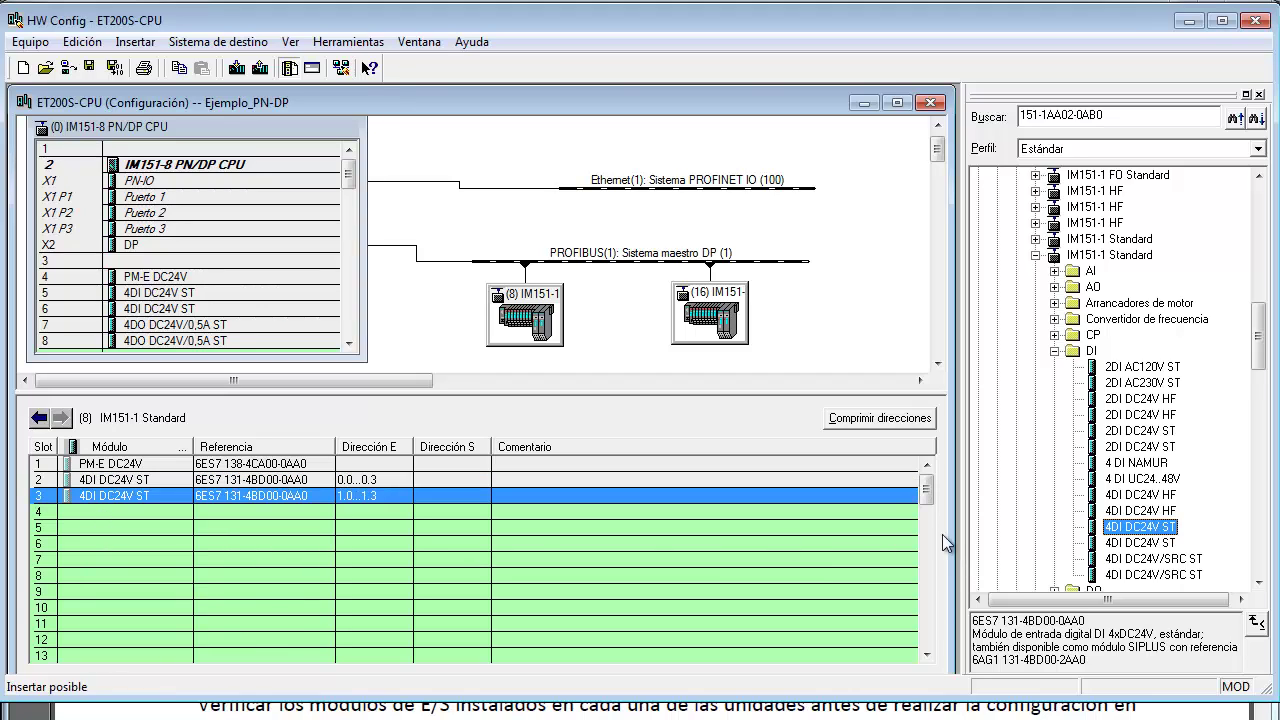
{"action": "left_click_drag", "start_coordinate": [1125, 530], "coordinate": [105, 515]}
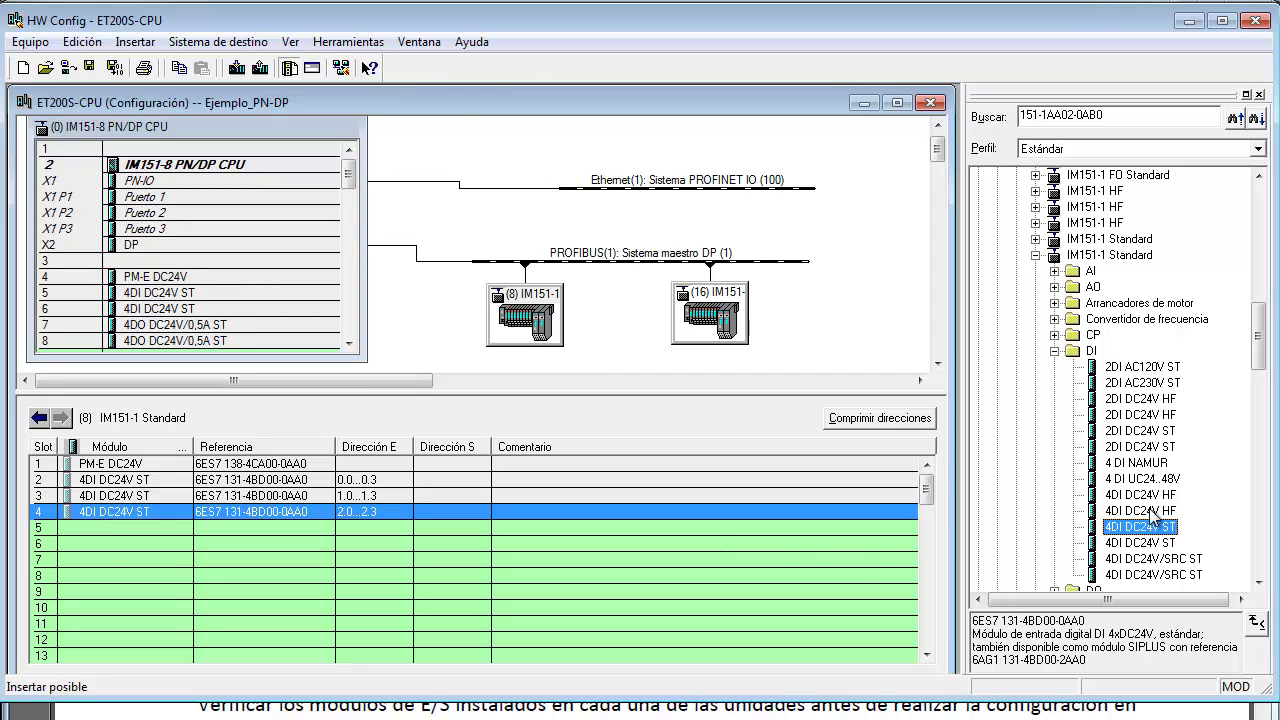
{"action": "left_click_drag", "start_coordinate": [1148, 527], "coordinate": [163, 528]}
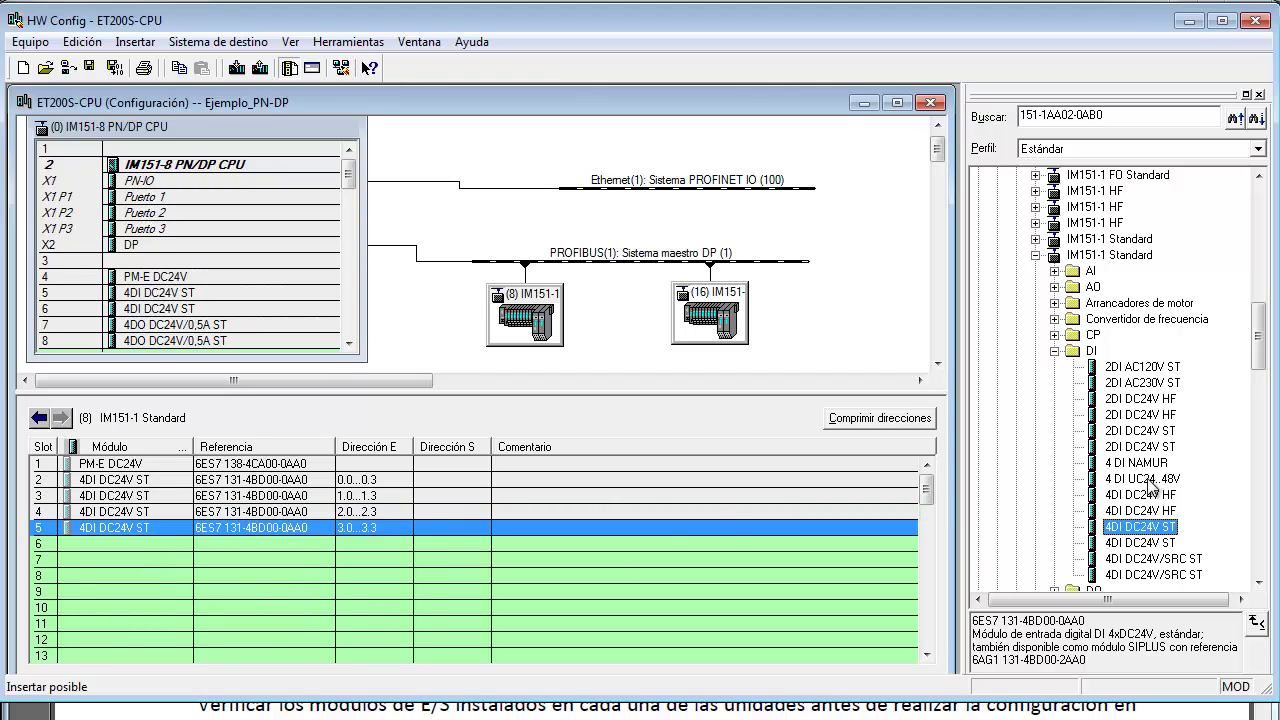
Insert two 4DO DC24V/0,5A ST modules 6ES7 132-4BD00-0AA0 in slots 6 and 7 of the IM151-1 slave at PROFIBUS address 8.
{"action": "left_click", "coordinate": [1054, 351]}
{"action": "left_click", "coordinate": [1054, 367]}
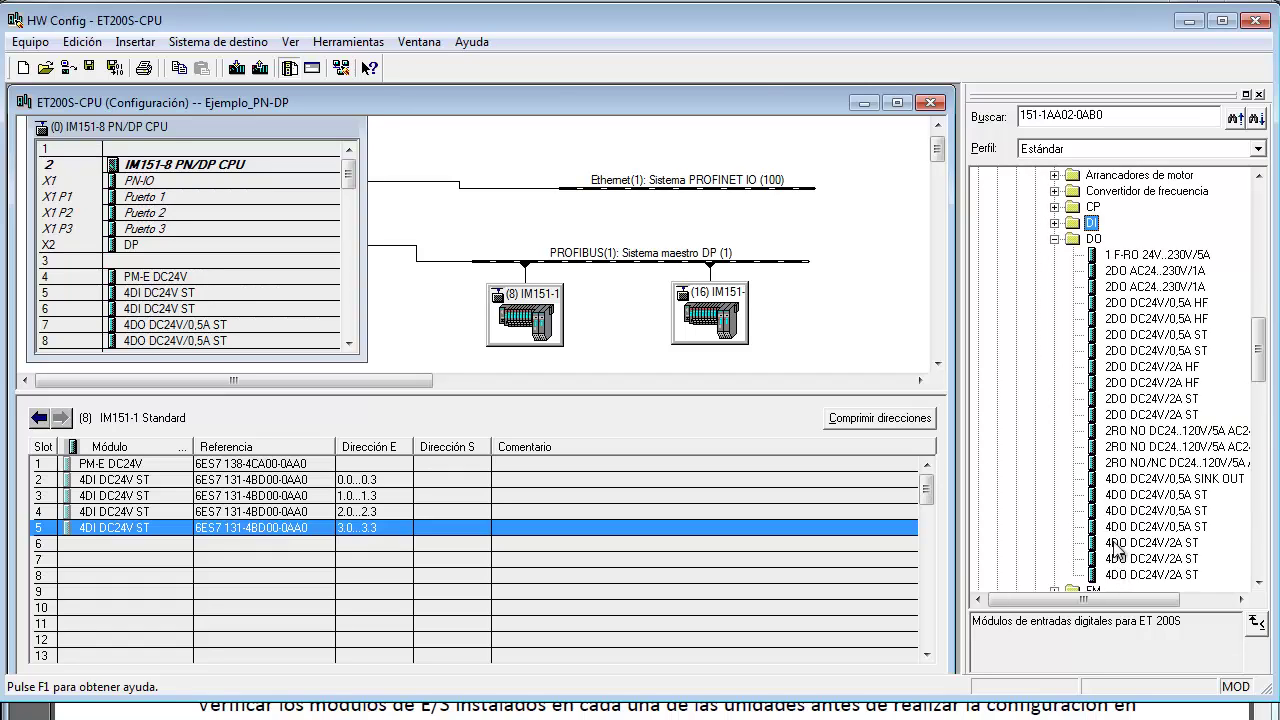
{"action": "left_click", "coordinate": [1150, 542]}
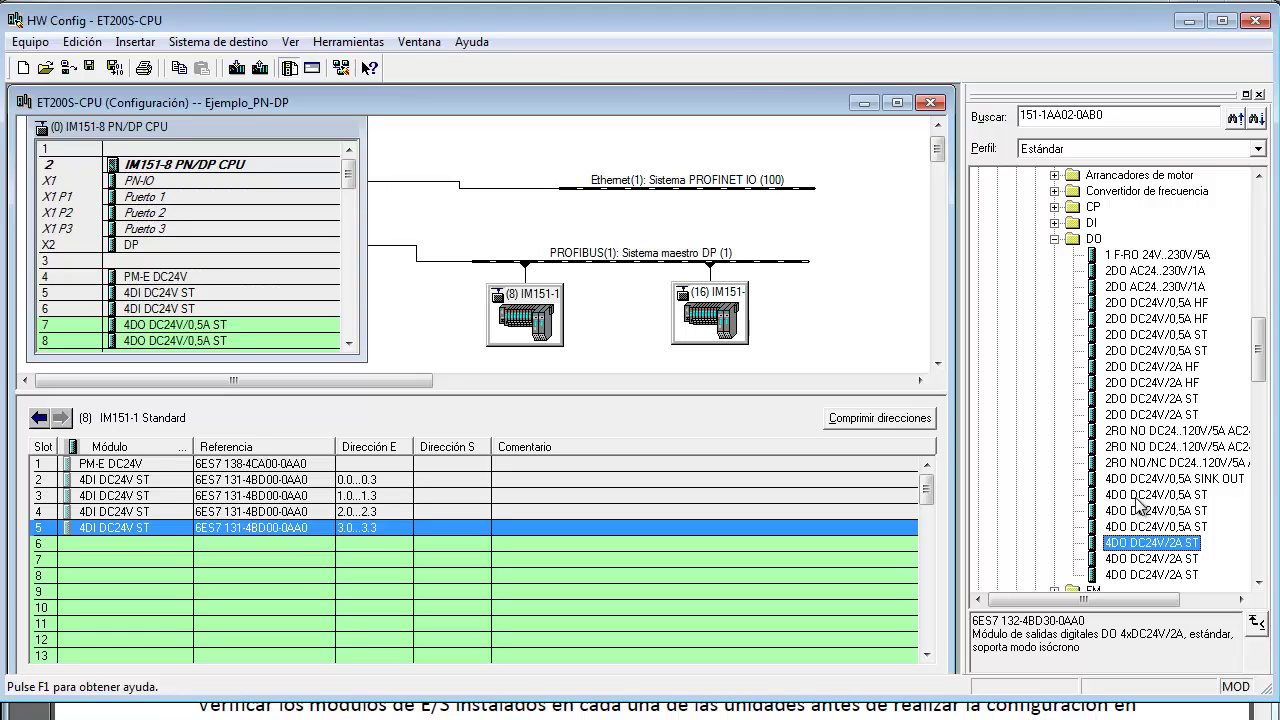
{"action": "left_click", "coordinate": [1138, 495]}
{"action": "left_click_drag", "start_coordinate": [1138, 505], "coordinate": [126, 546]}
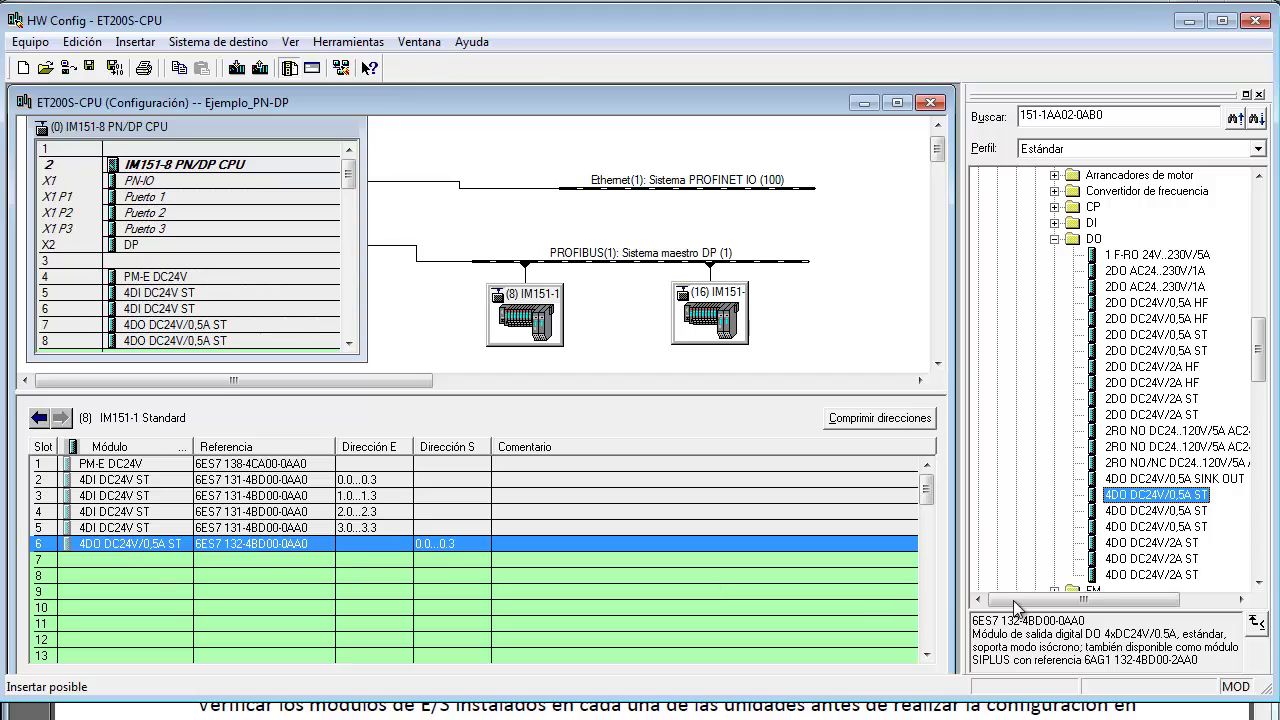
{"action": "left_click_drag", "start_coordinate": [1116, 505], "coordinate": [130, 557]}
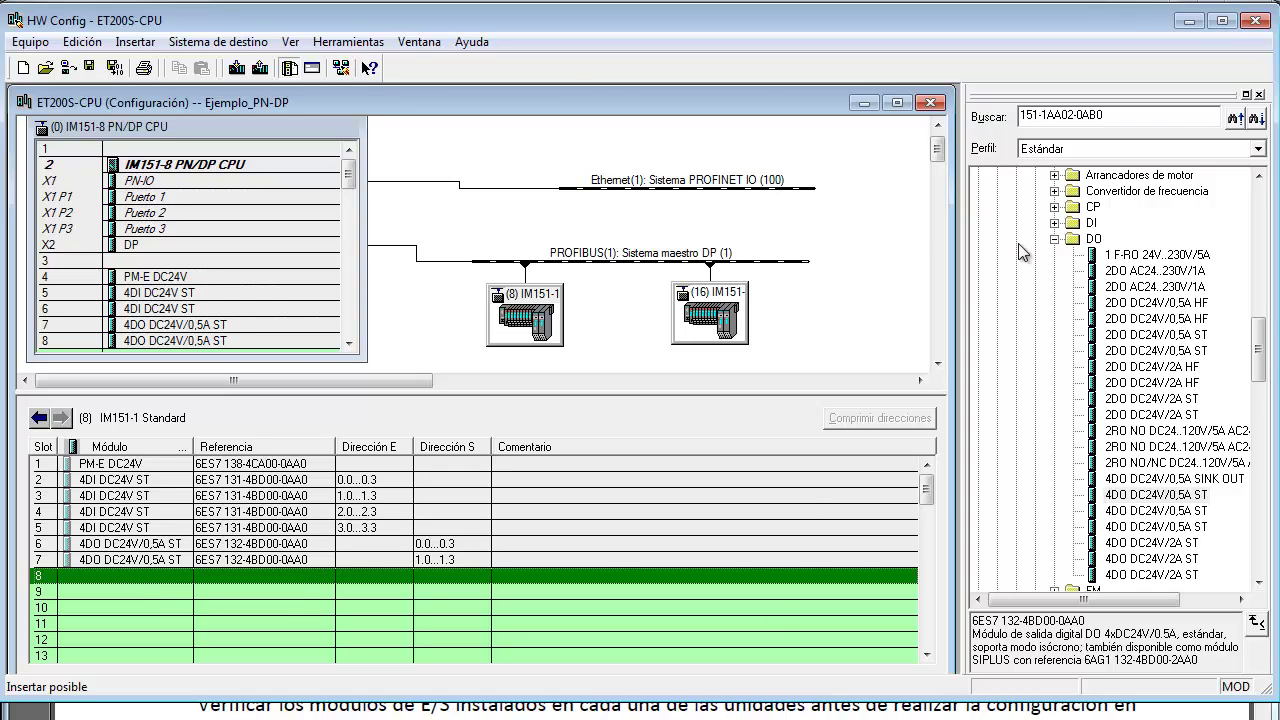
Insert the 2AI I 4WIRE ST analog input module 6ES7 134-4GB10-0AB0 in slot 8 of the IM151-1 slave at PROFIBUS address 8.
{"action": "left_click", "coordinate": [1054, 239]}
{"action": "scroll", "coordinate": [1054, 320], "scroll_direction": "up", "scroll_amount": 2}
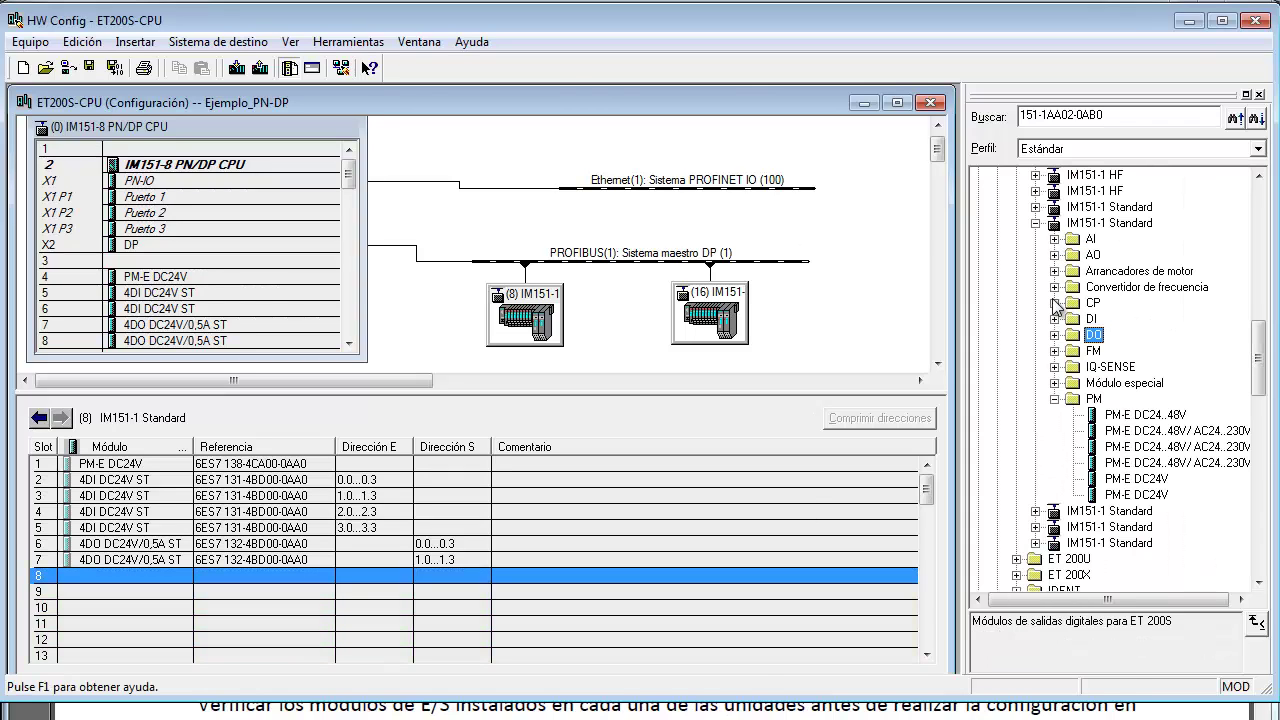
{"action": "left_click", "coordinate": [1054, 255]}
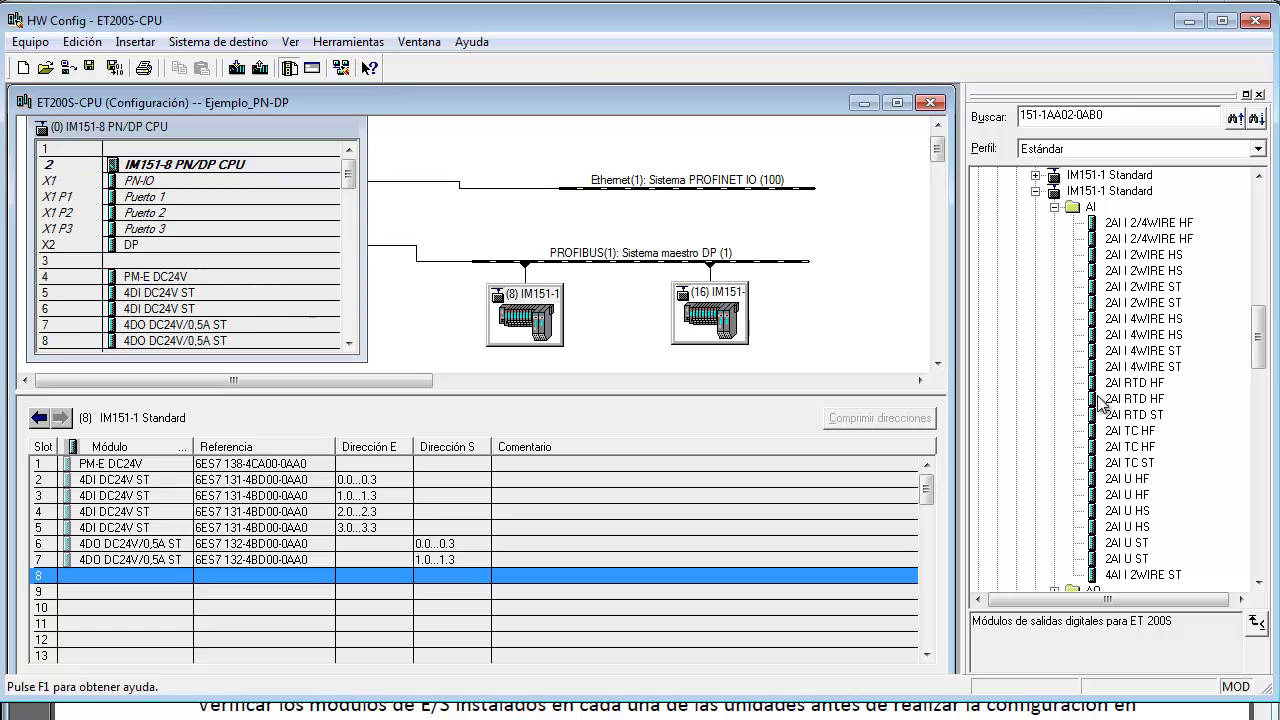
{"action": "left_click", "coordinate": [1124, 224]}
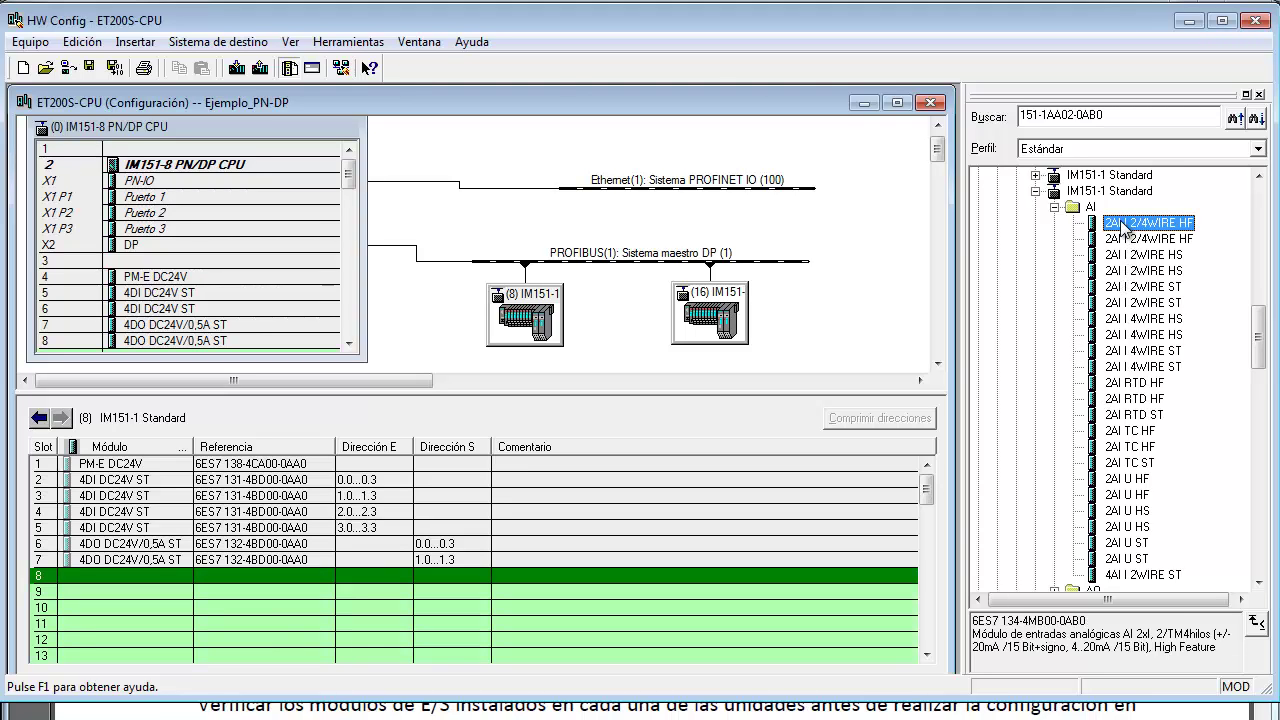
{"action": "left_click", "coordinate": [1128, 320]}
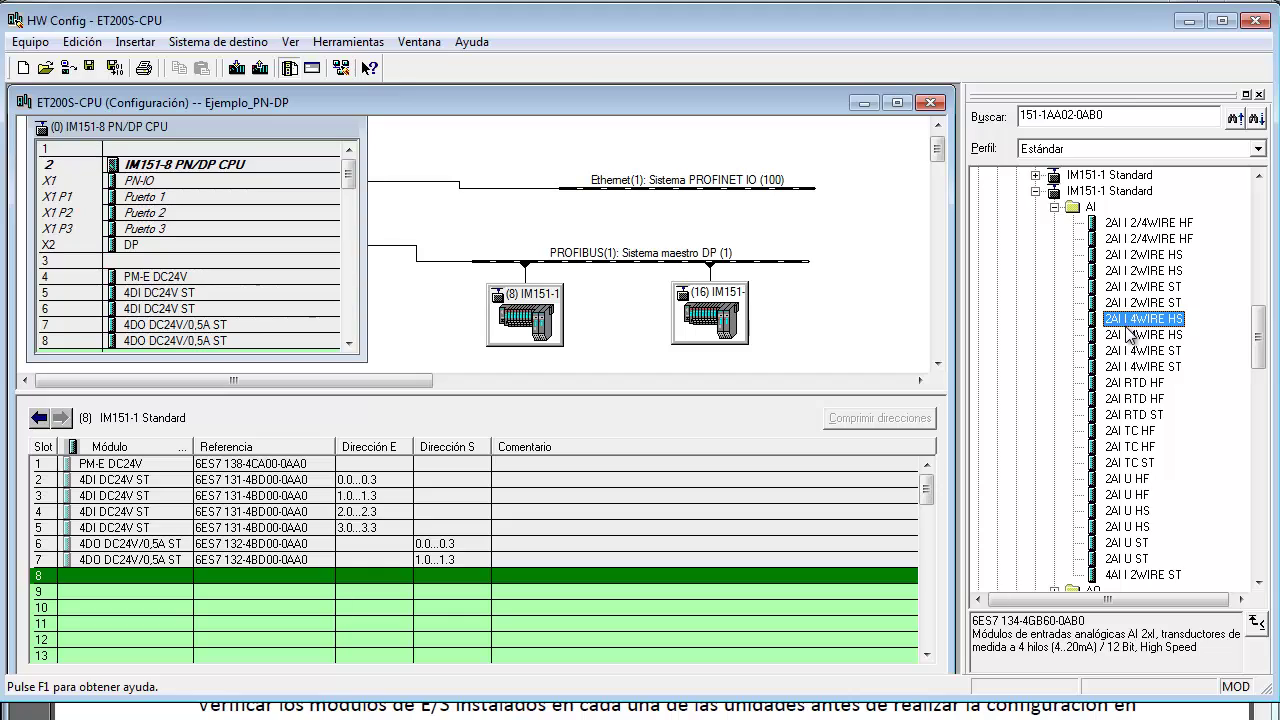
{"action": "left_click", "coordinate": [1129, 338]}
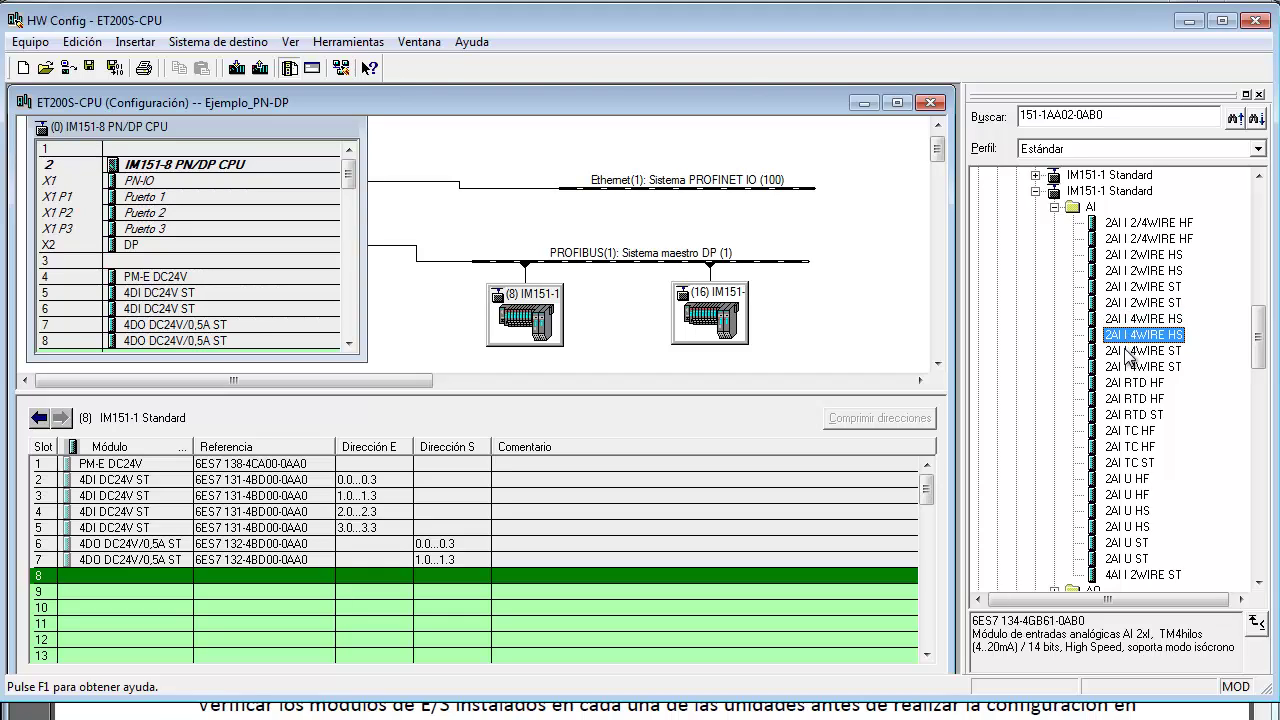
{"action": "left_click", "coordinate": [1117, 576]}
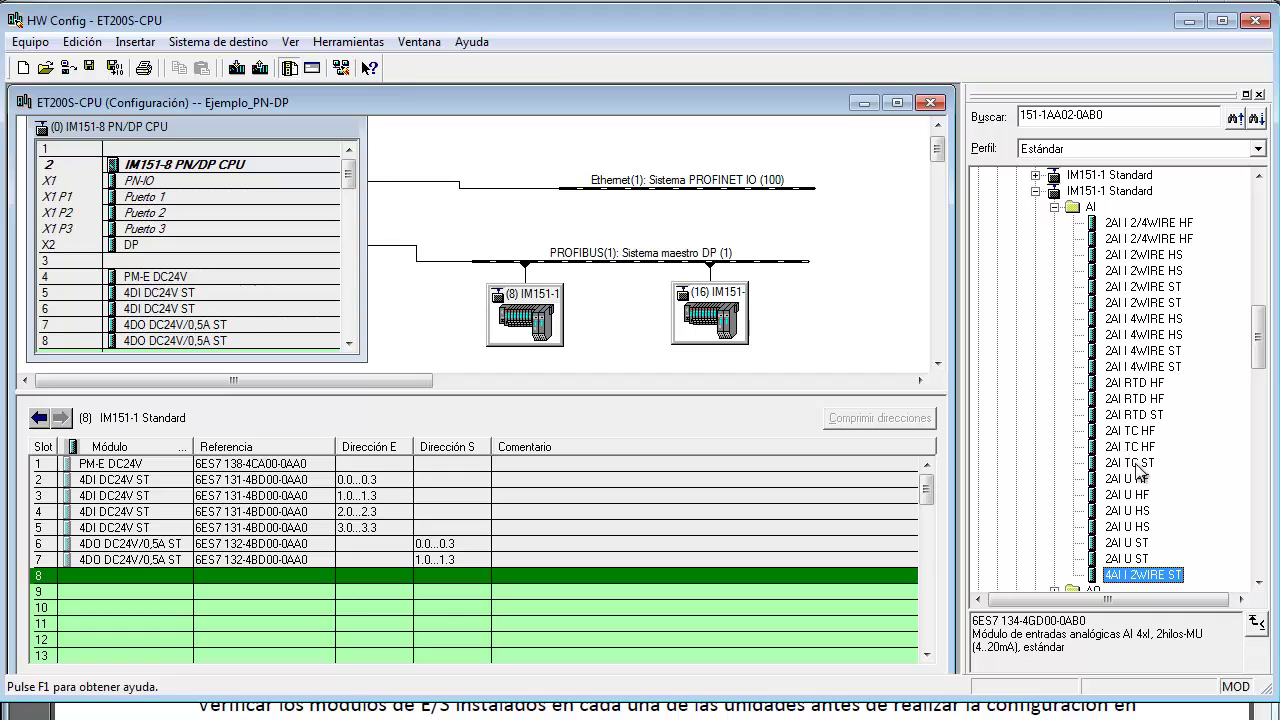
{"action": "left_click", "coordinate": [1129, 351]}
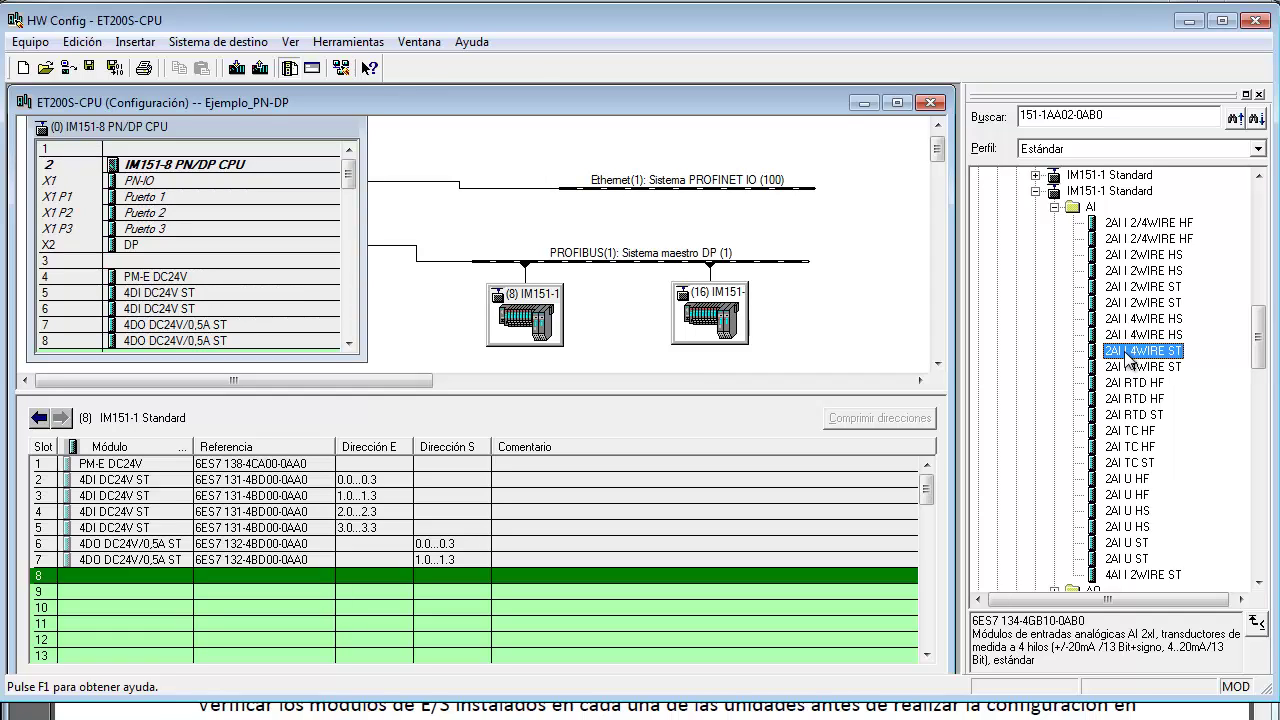
{"action": "left_click_drag", "start_coordinate": [1128, 358], "coordinate": [88, 572]}
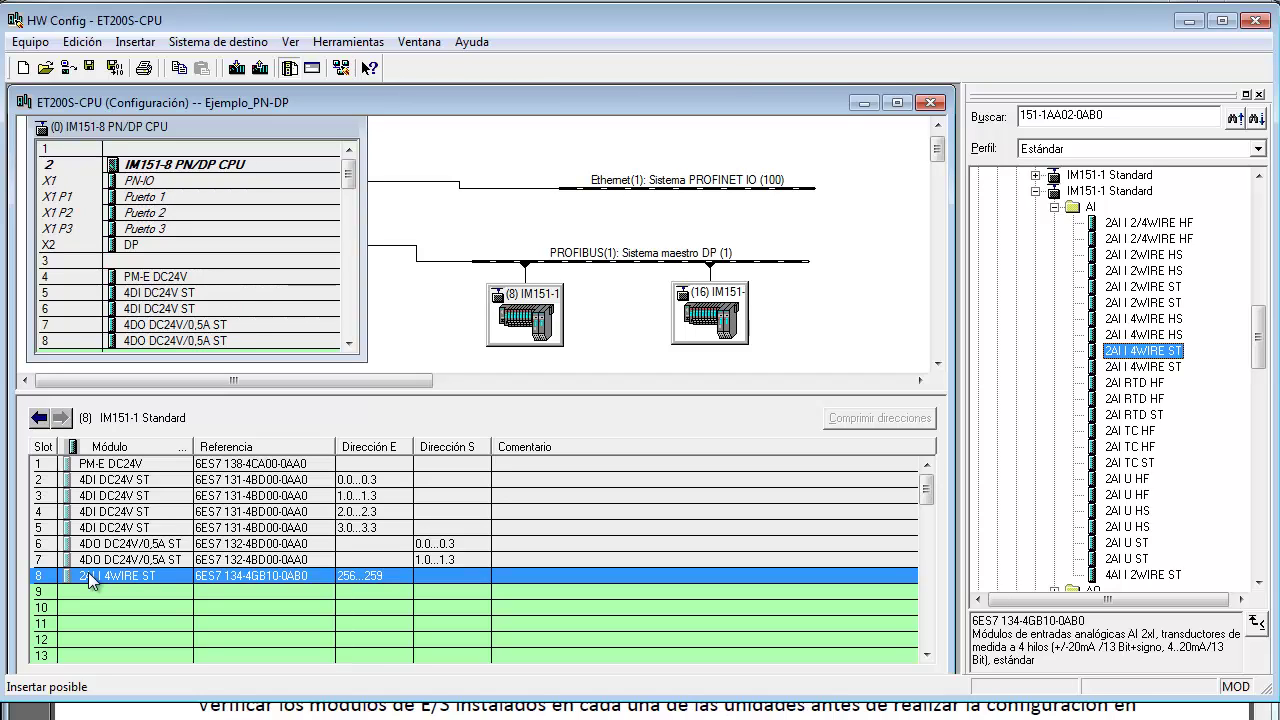
Compress the input addresses of the four 4DI DC24V ST modules in slots 2 to 5.
{"action": "left_click", "coordinate": [349, 480]}
{"action": "key", "text": "shift+Down"}
{"action": "key", "text": "shift+Down"}
{"action": "key", "text": "shift+Down"}
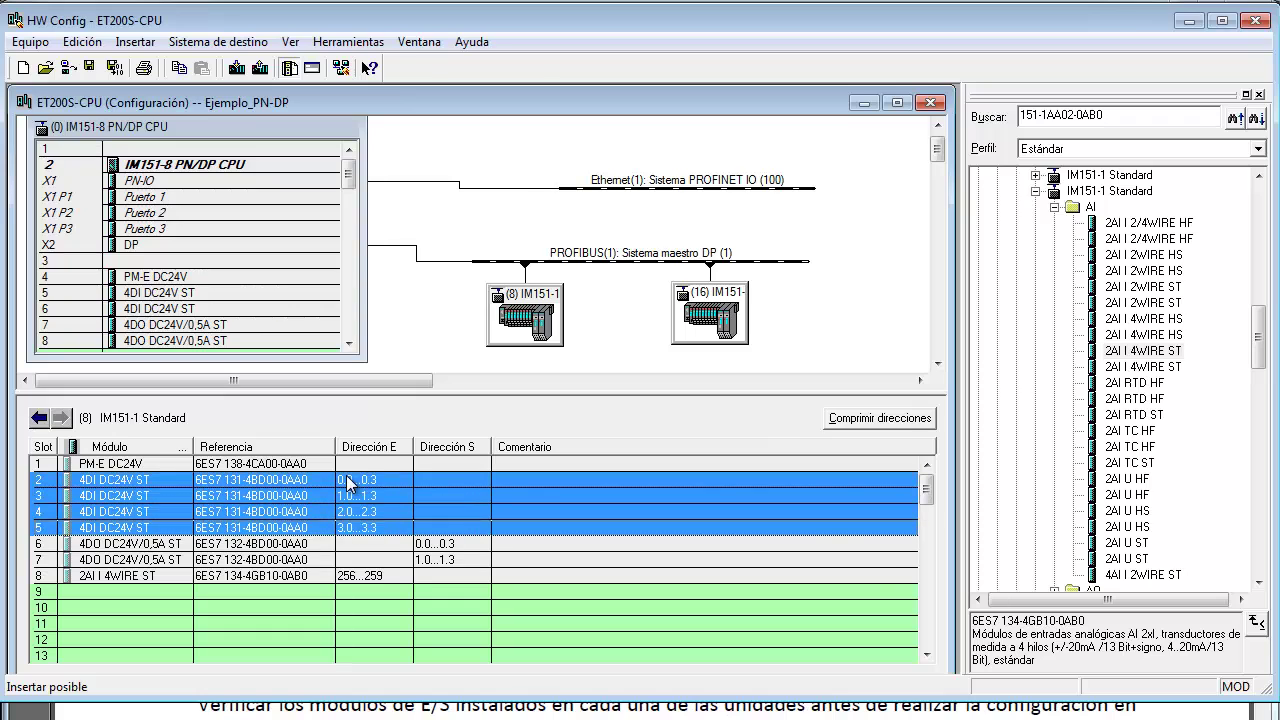
{"action": "left_click", "coordinate": [864, 418]}
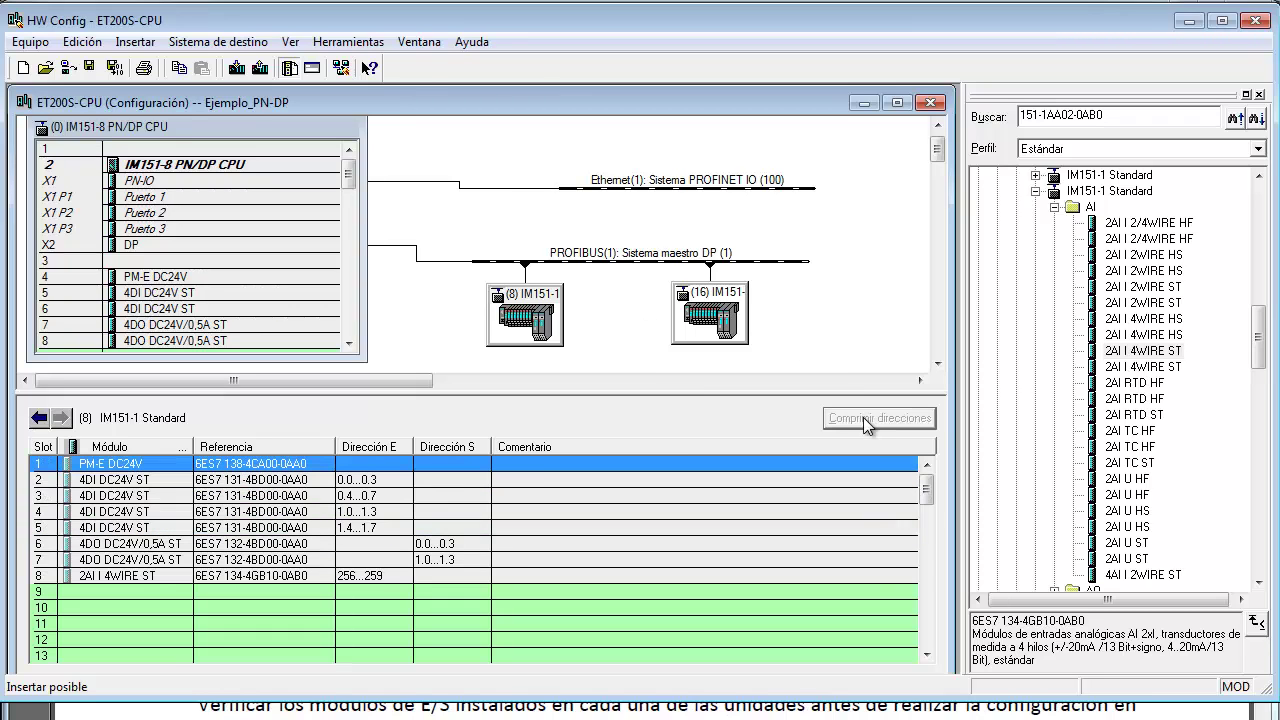
Set the input start byte of the 4DI modules to 8 in slot 2 and 9 in slot 4.
{"action": "double_click", "coordinate": [355, 480]}
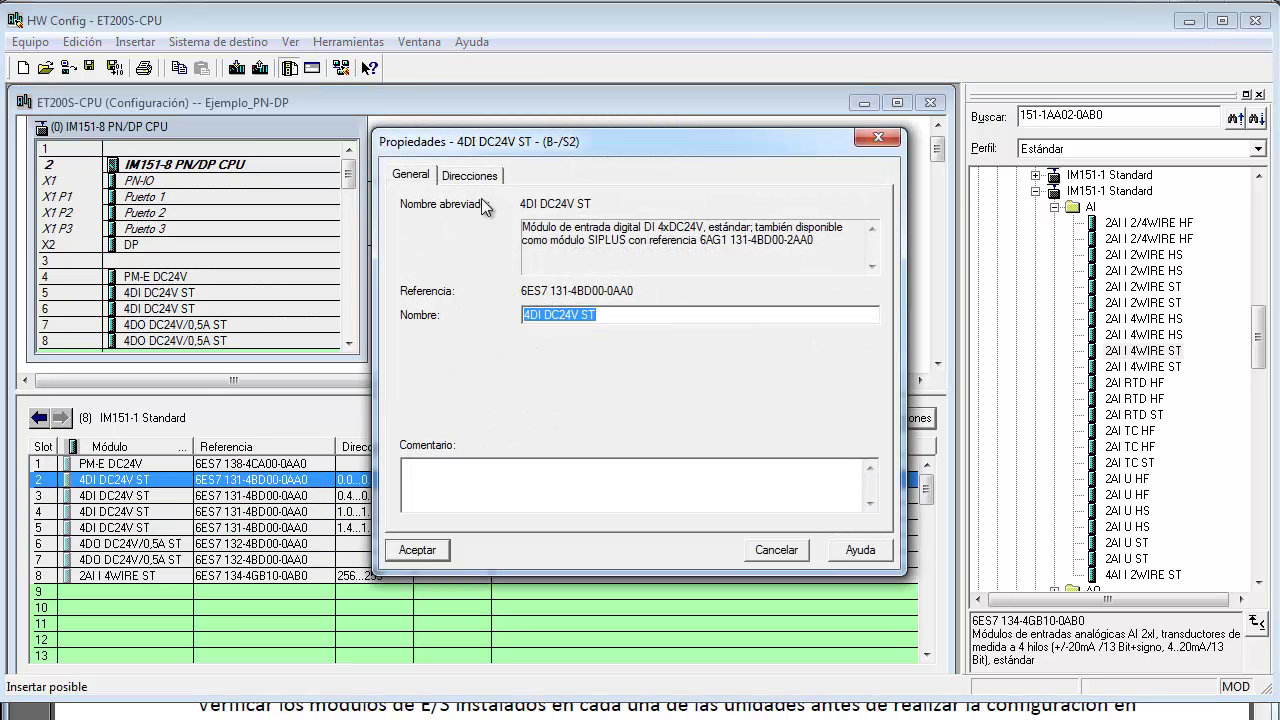
{"action": "left_click", "coordinate": [466, 178]}
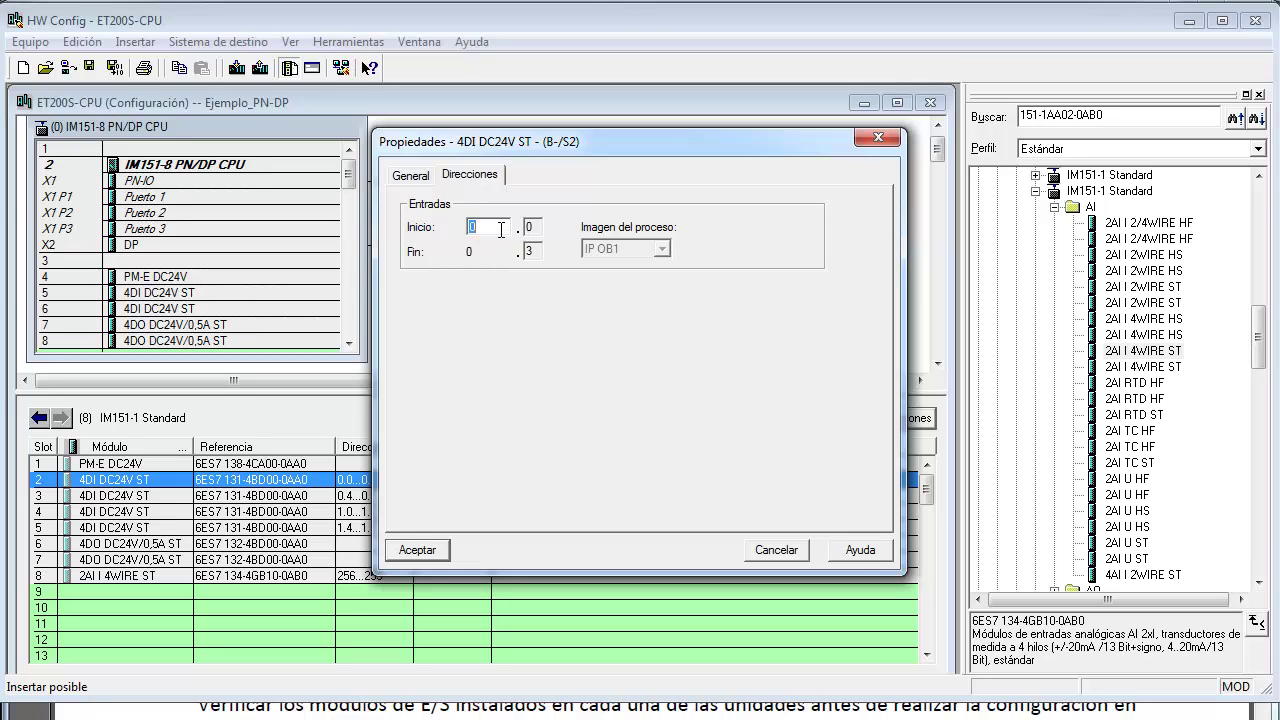
{"action": "type", "text": "8"}
{"action": "key", "text": "Return"}
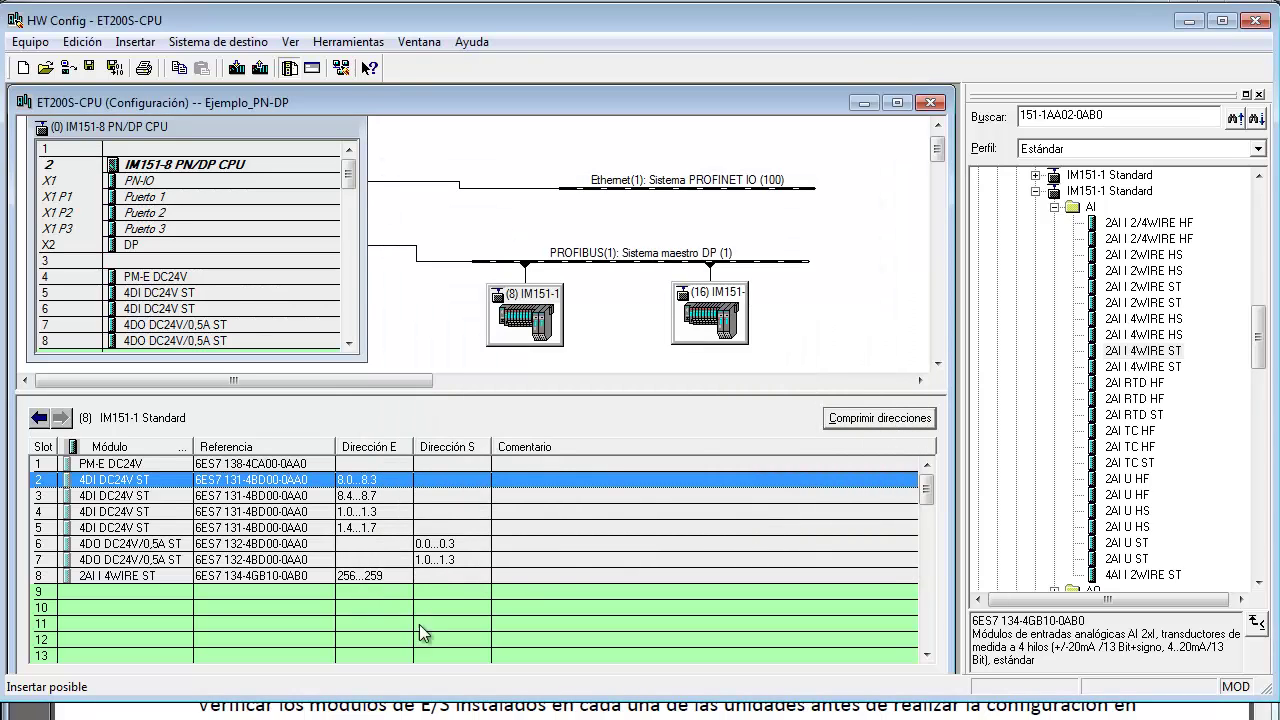
{"action": "double_click", "coordinate": [363, 519]}
{"action": "left_click", "coordinate": [469, 174]}
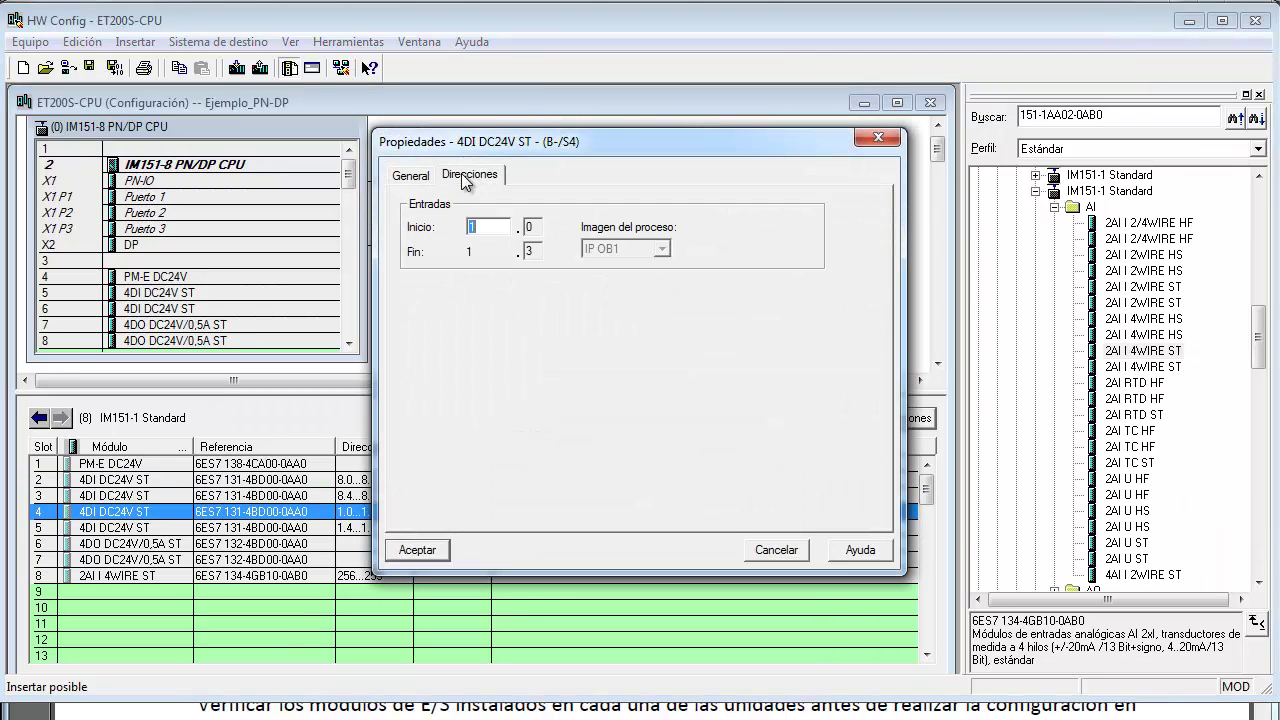
{"action": "type", "text": "9"}
{"action": "key", "text": "Return"}
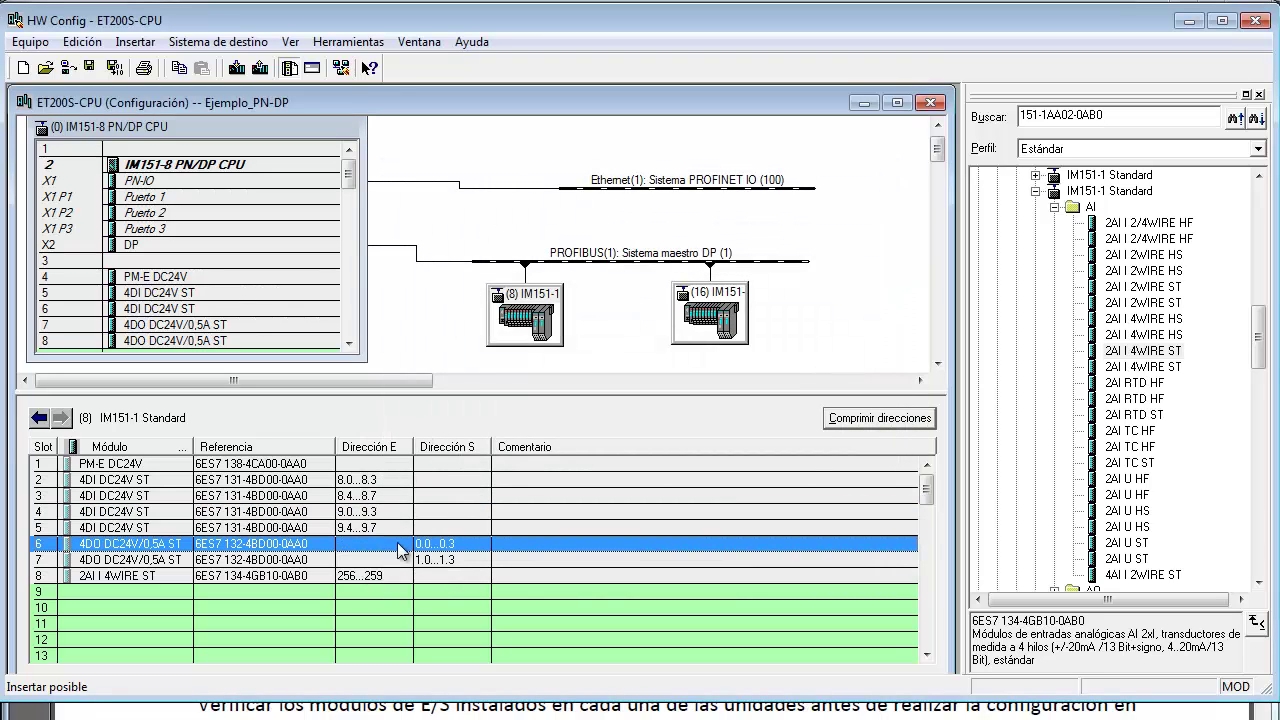
Compress the output addresses of the two 4DO modules in slots 6 and 7 and set the output start byte of slot 6 to 8.
{"action": "left_click", "coordinate": [402, 544]}
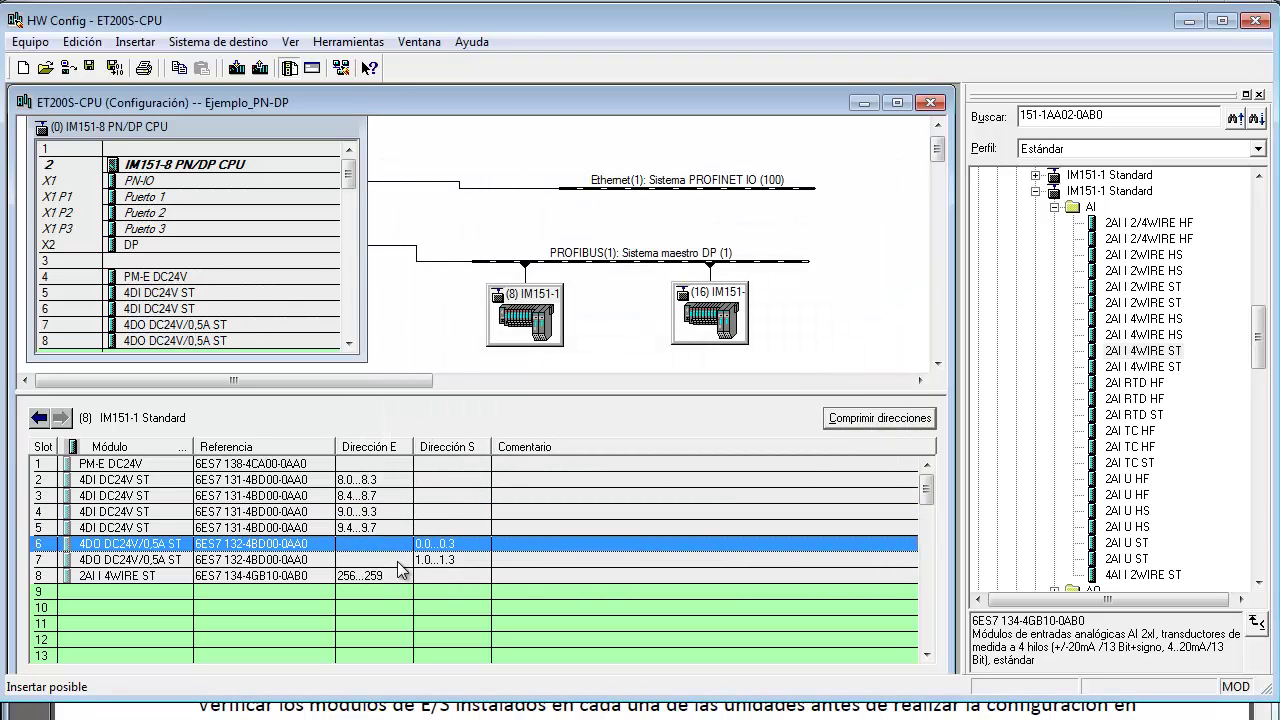
{"action": "left_click", "coordinate": [455, 559], "text": "shift"}
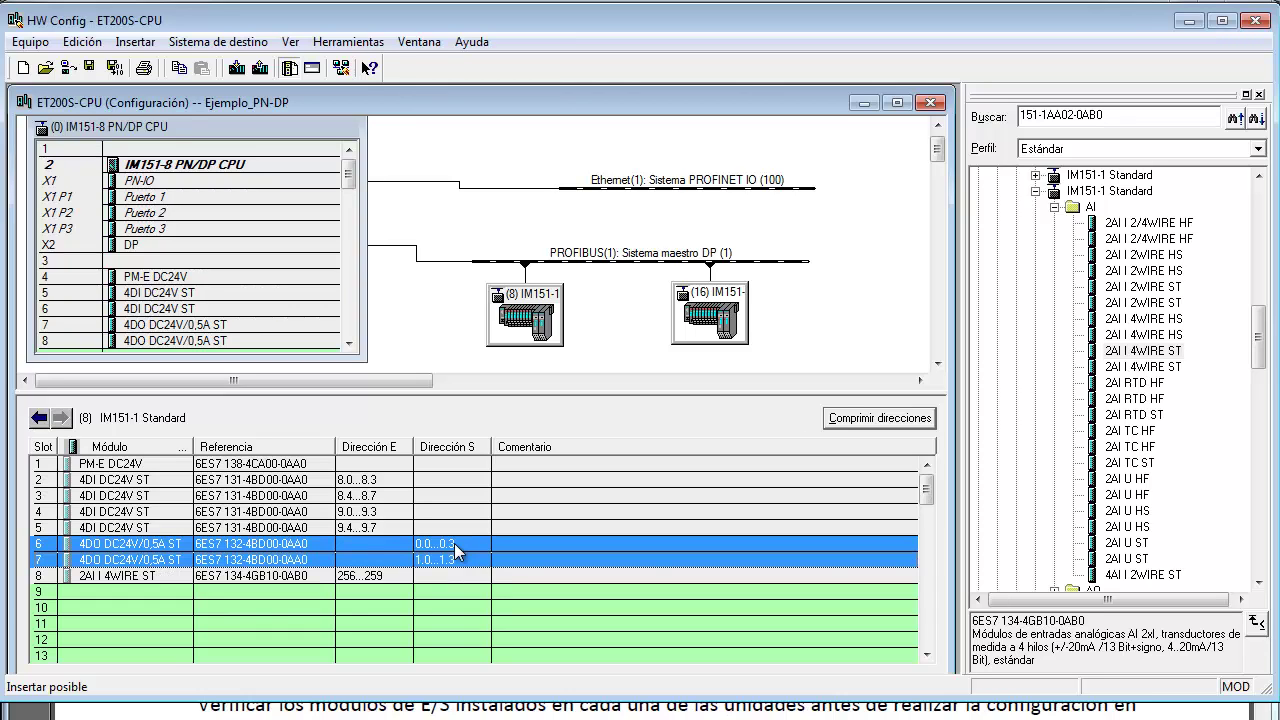
{"action": "left_click", "coordinate": [873, 425]}
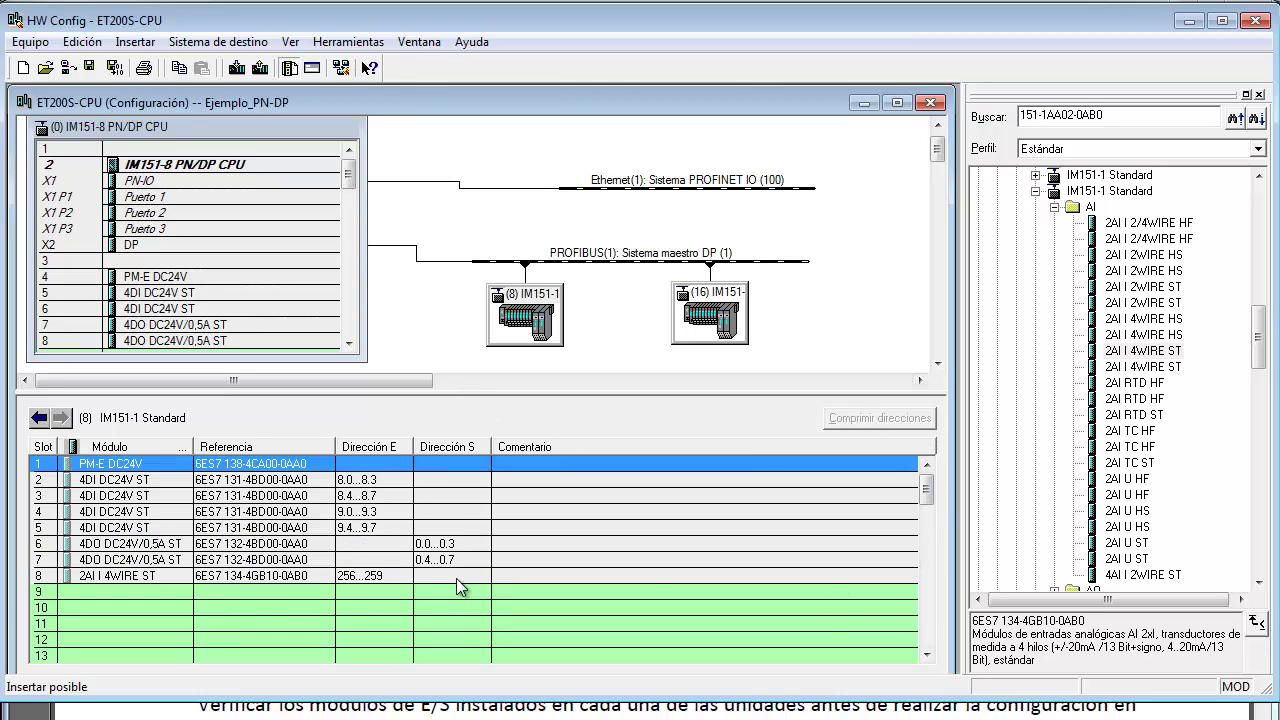
{"action": "double_click", "coordinate": [458, 548]}
{"action": "left_click", "coordinate": [484, 176]}
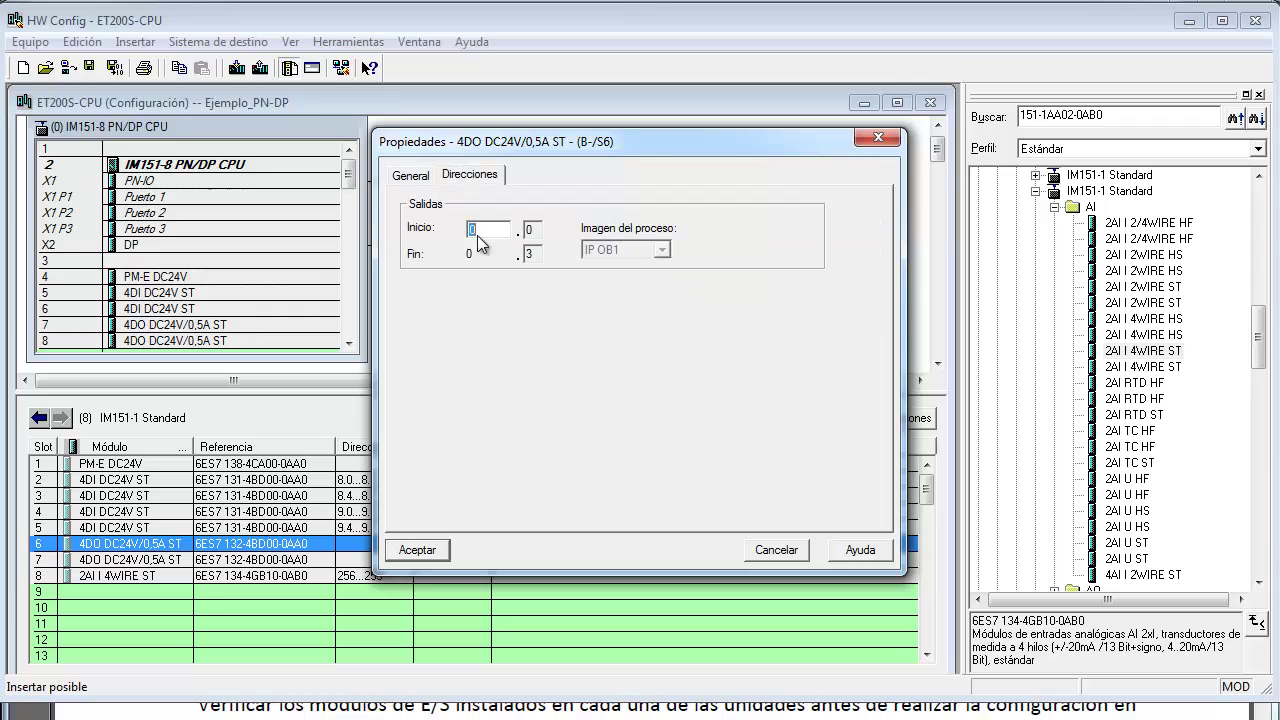
{"action": "type", "text": "8"}
{"action": "key", "text": "Return"}
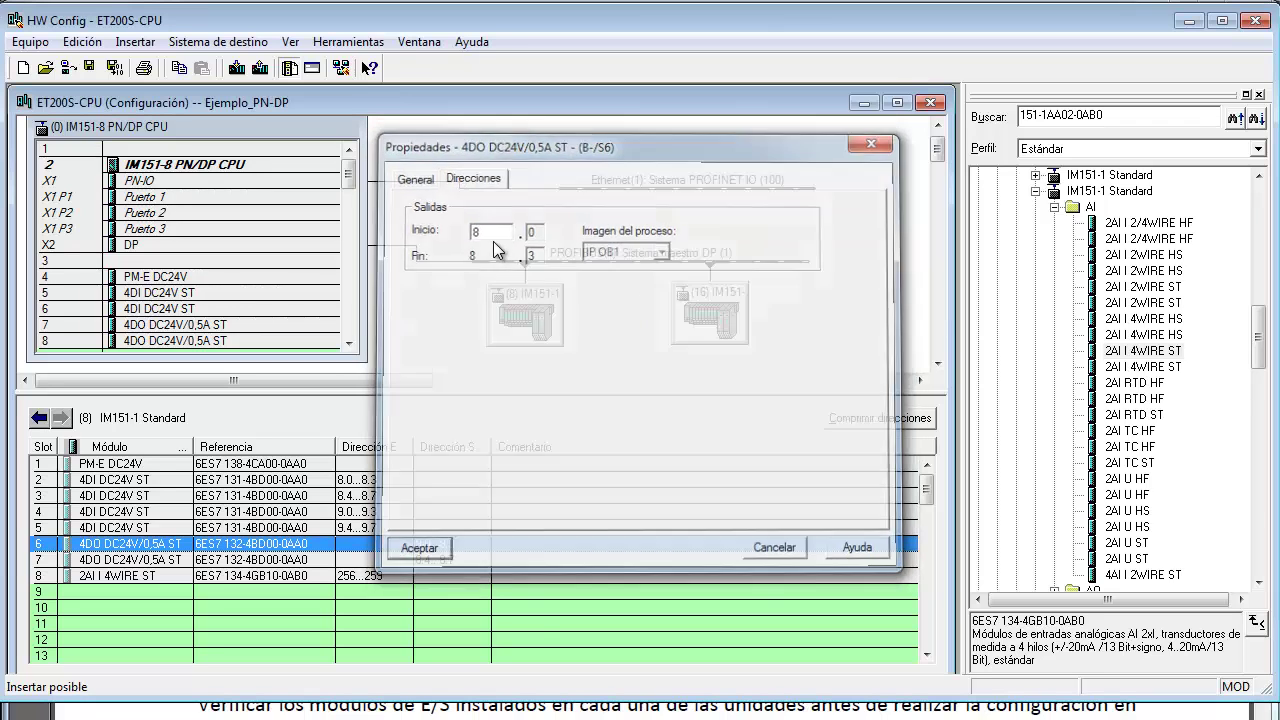
{"action": "left_click", "coordinate": [364, 572]}
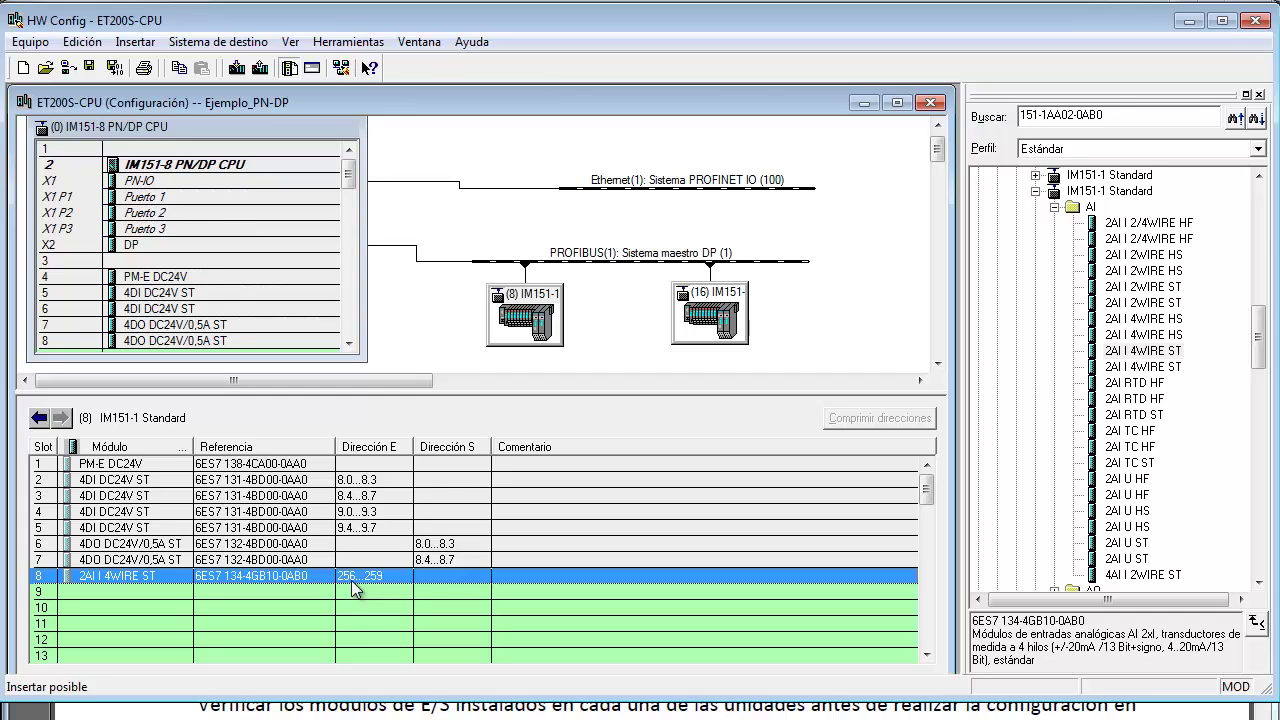
Insert the PM-E DC24V power module 6ES7 138-4CA00-0AA0 in slot 1 of the IM151-1 slave at PROFIBUS address 16.
{"action": "left_click", "coordinate": [709, 293]}
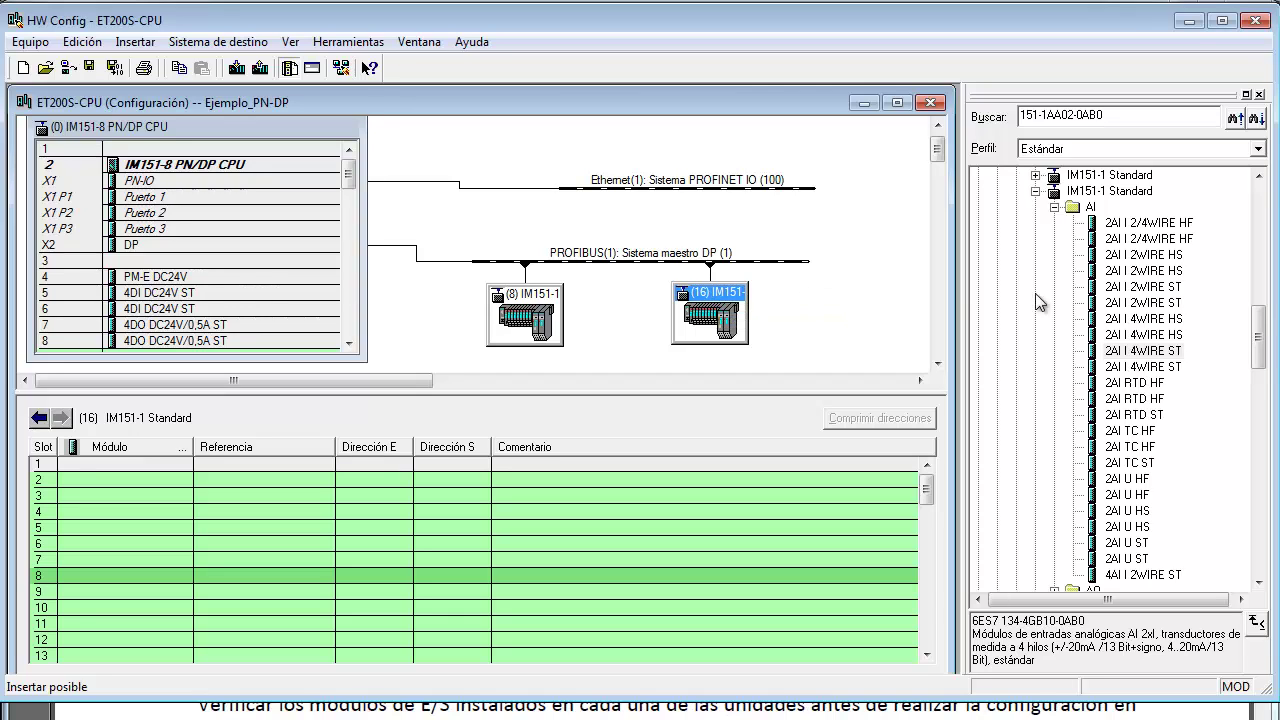
{"action": "left_click", "coordinate": [1054, 207]}
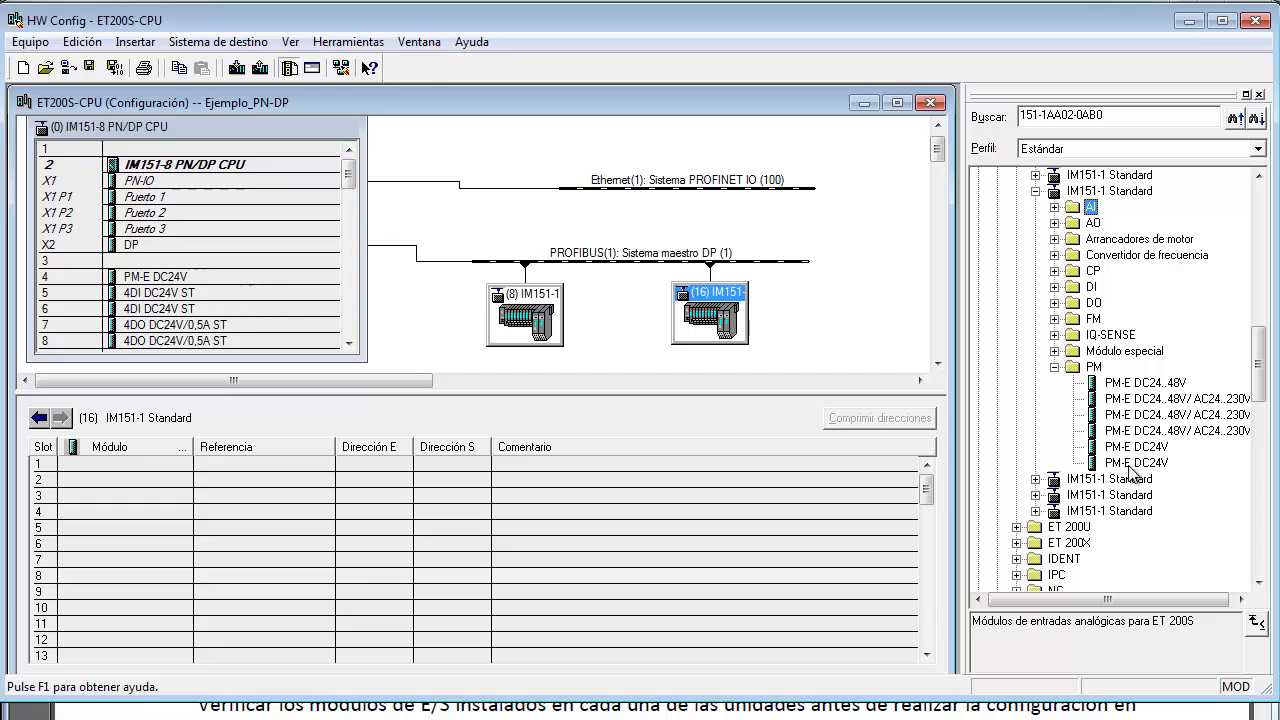
{"action": "left_click_drag", "start_coordinate": [1140, 452], "coordinate": [90, 462]}
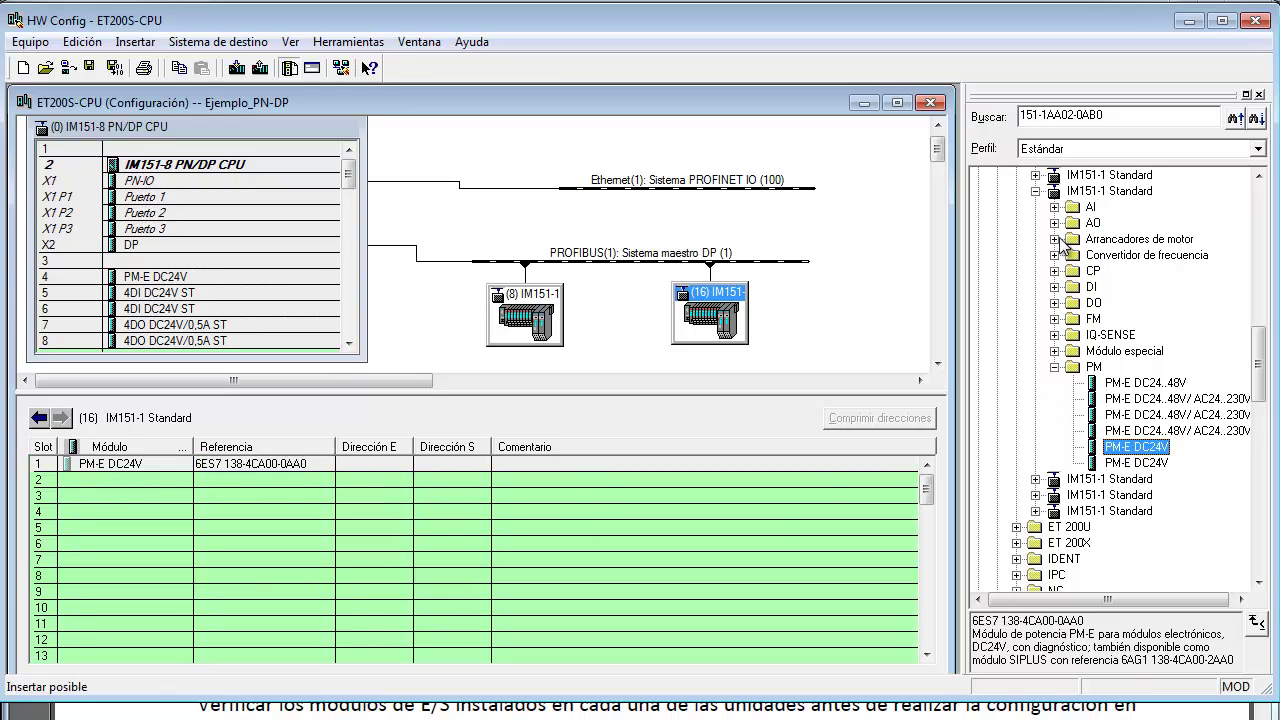
Insert three 4DI DC24V ST modules, reference 6ES7 131-4BD00-0AA0, in slots 2 to 4 of the IM151-1 slave at PROFIBUS address 16.
{"action": "left_click", "coordinate": [1054, 287]}
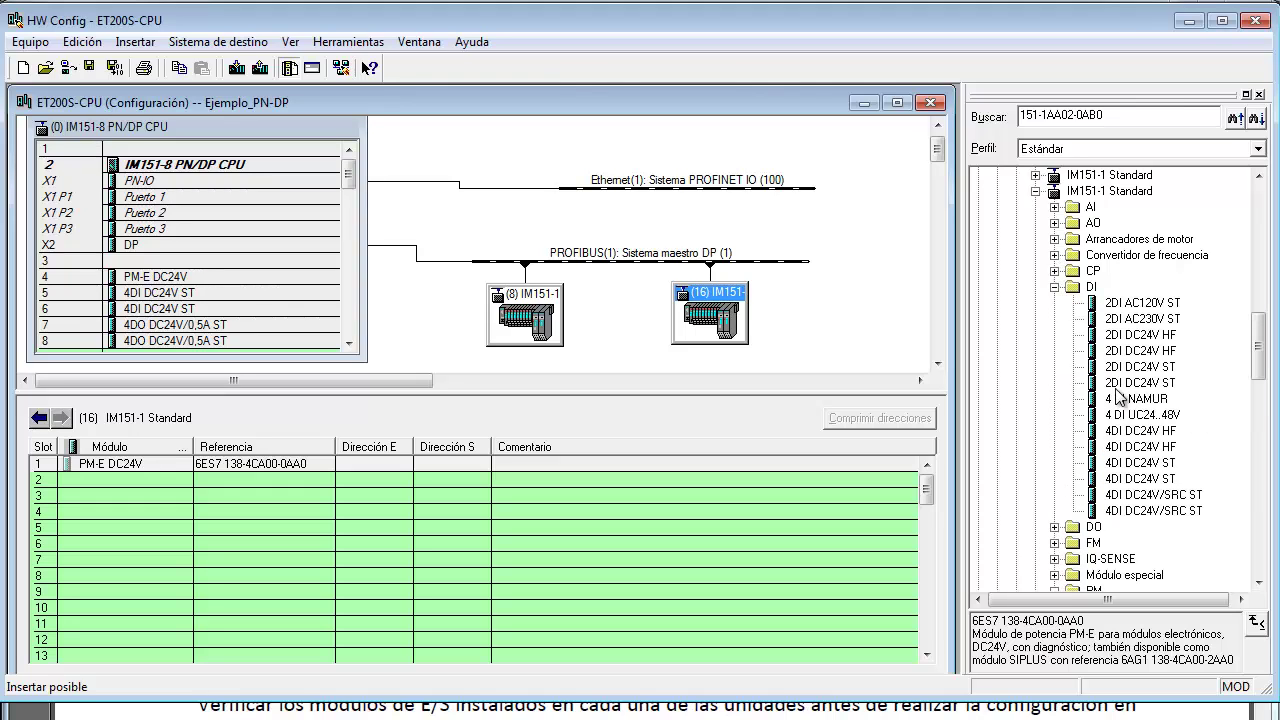
{"action": "left_click", "coordinate": [1137, 464]}
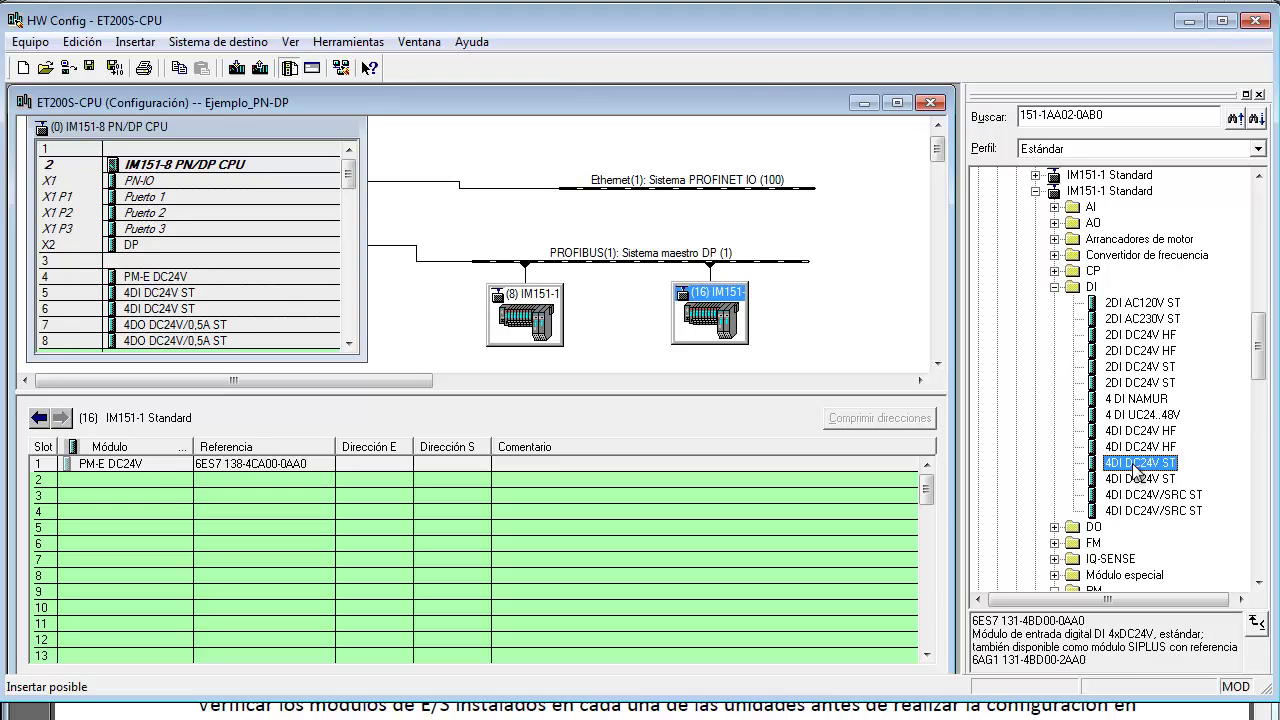
{"action": "left_click_drag", "start_coordinate": [1137, 468], "coordinate": [133, 482]}
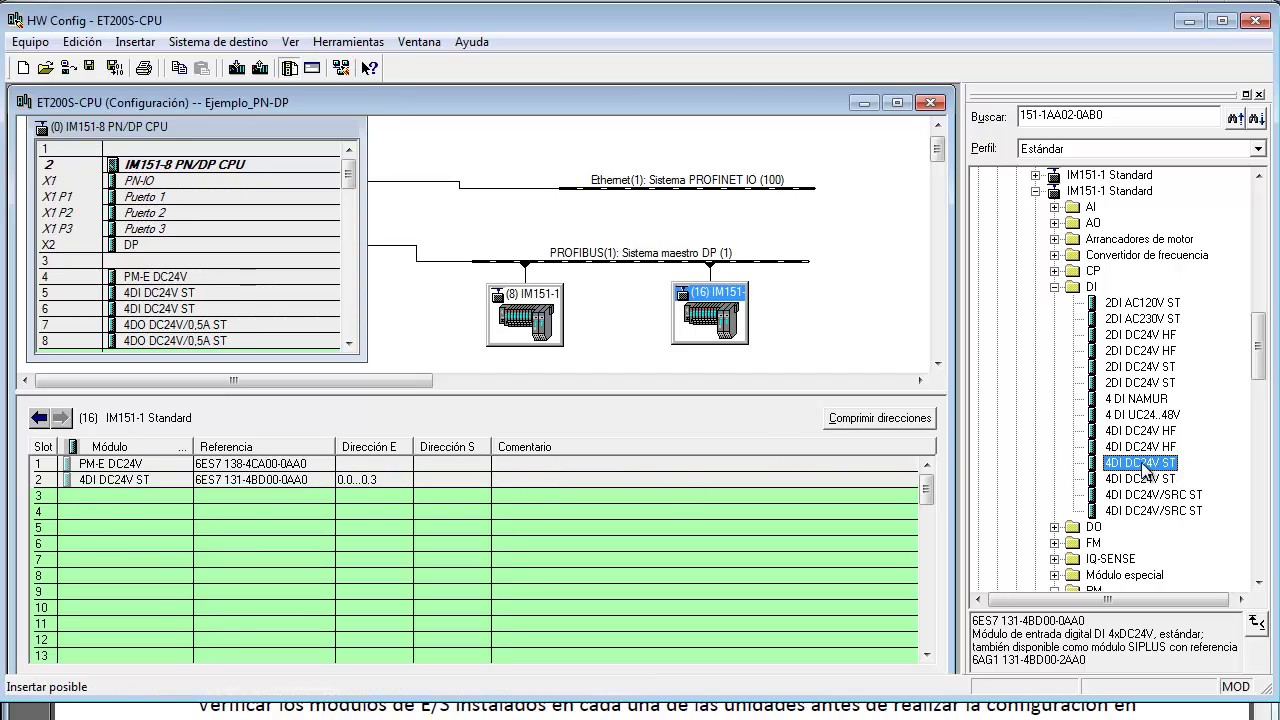
{"action": "left_click_drag", "start_coordinate": [1145, 468], "coordinate": [162, 495]}
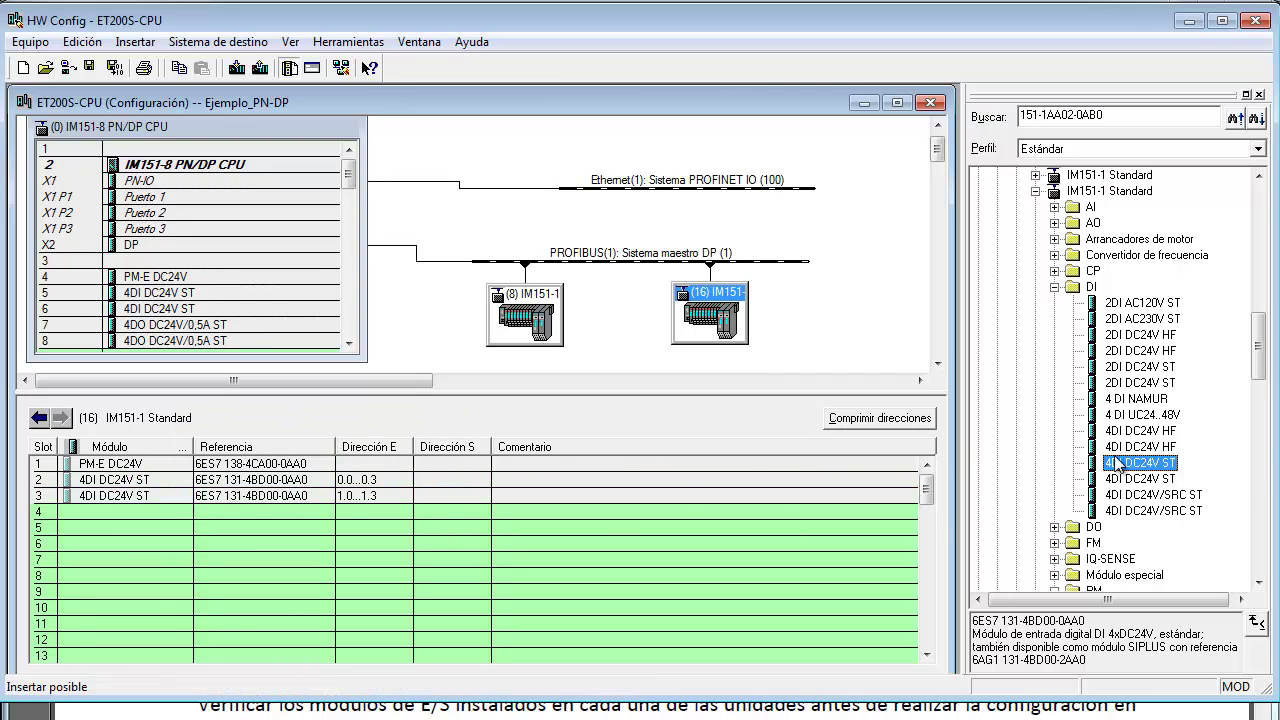
{"action": "left_click_drag", "start_coordinate": [1116, 458], "coordinate": [148, 516]}
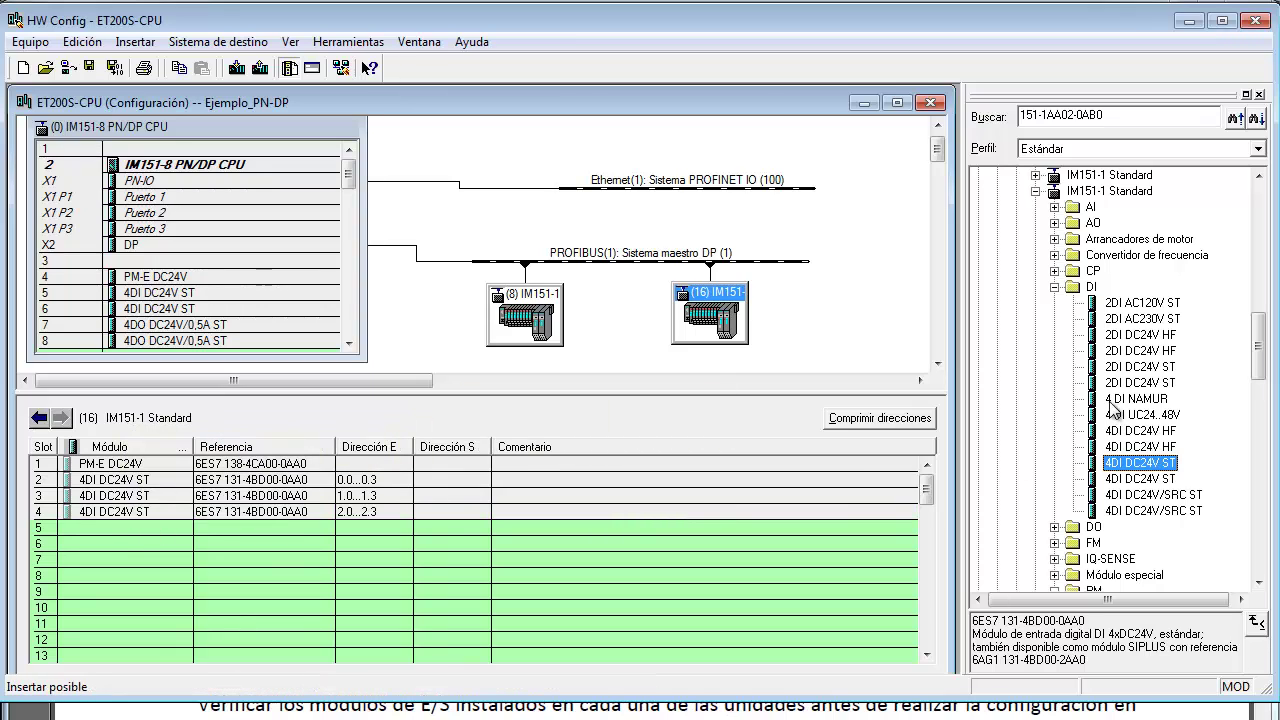
{"action": "left_click", "coordinate": [1054, 287]}
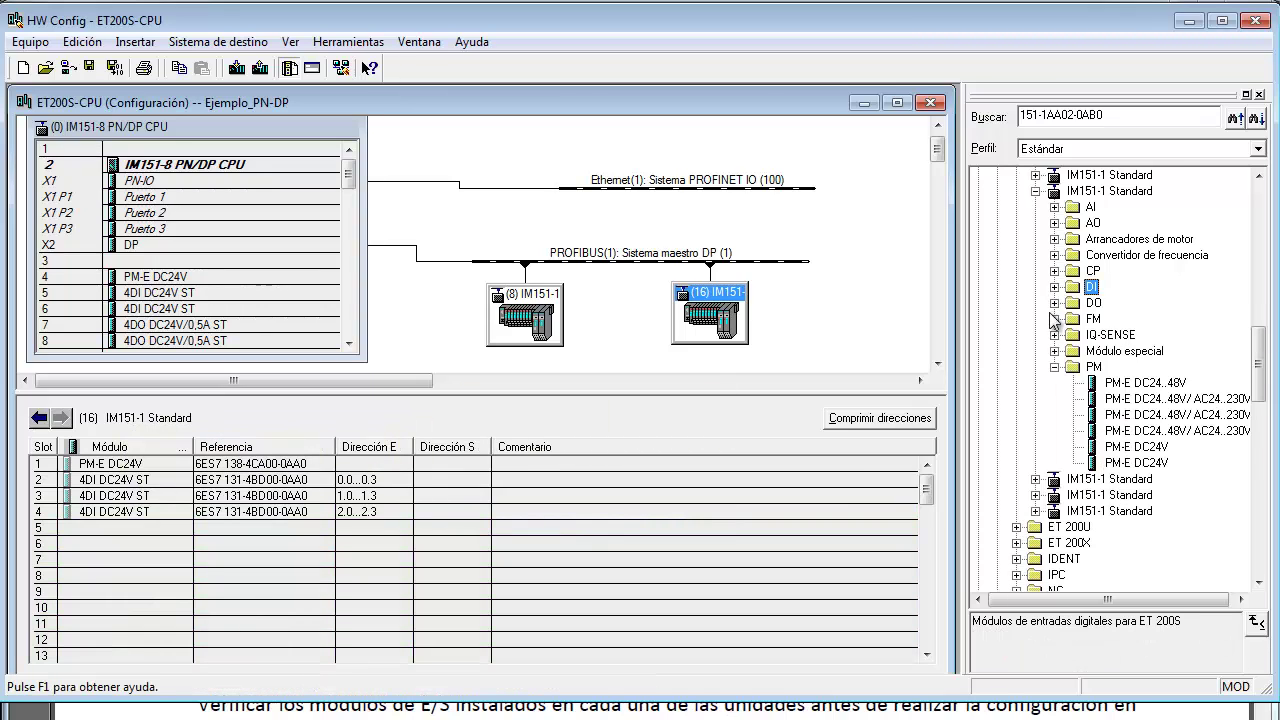
Insert three 4DO DC24V/0,5A ST modules, reference 6ES7 132-4BD00-0AA0, in slots 5 to 7 of the same IM151-1 slave.
{"action": "left_click", "coordinate": [1054, 303]}
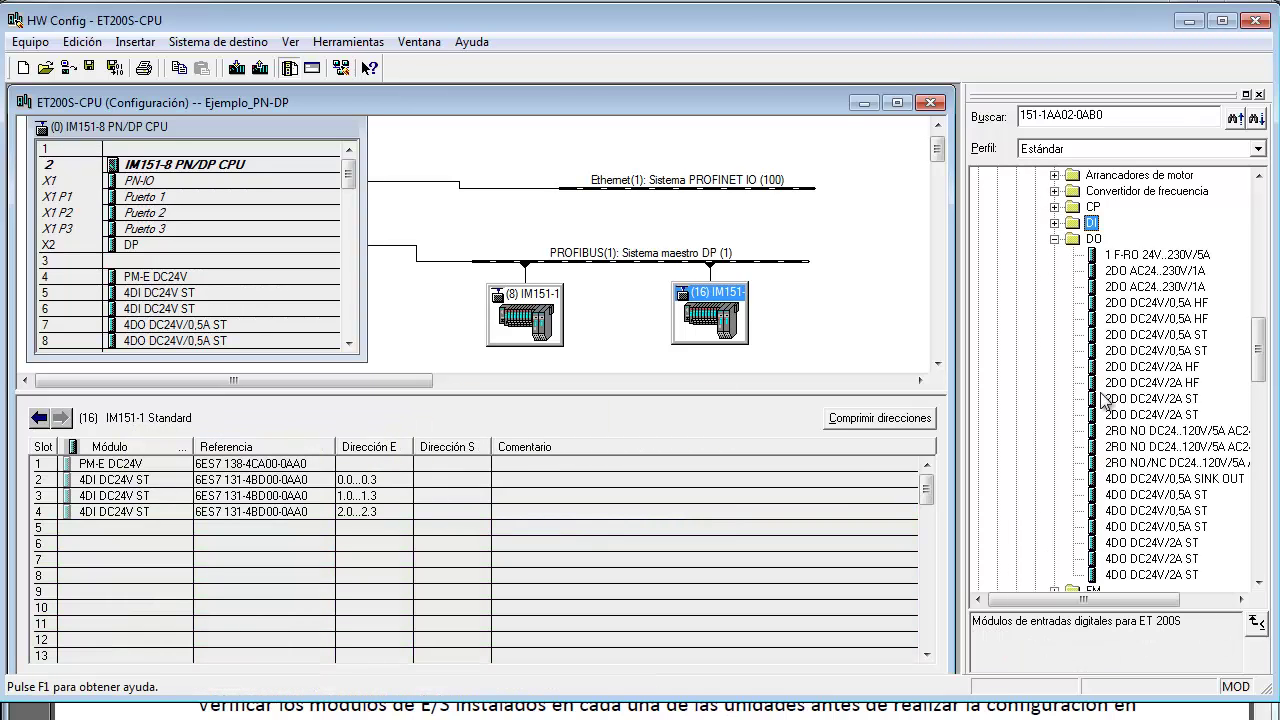
{"action": "left_click", "coordinate": [1164, 495]}
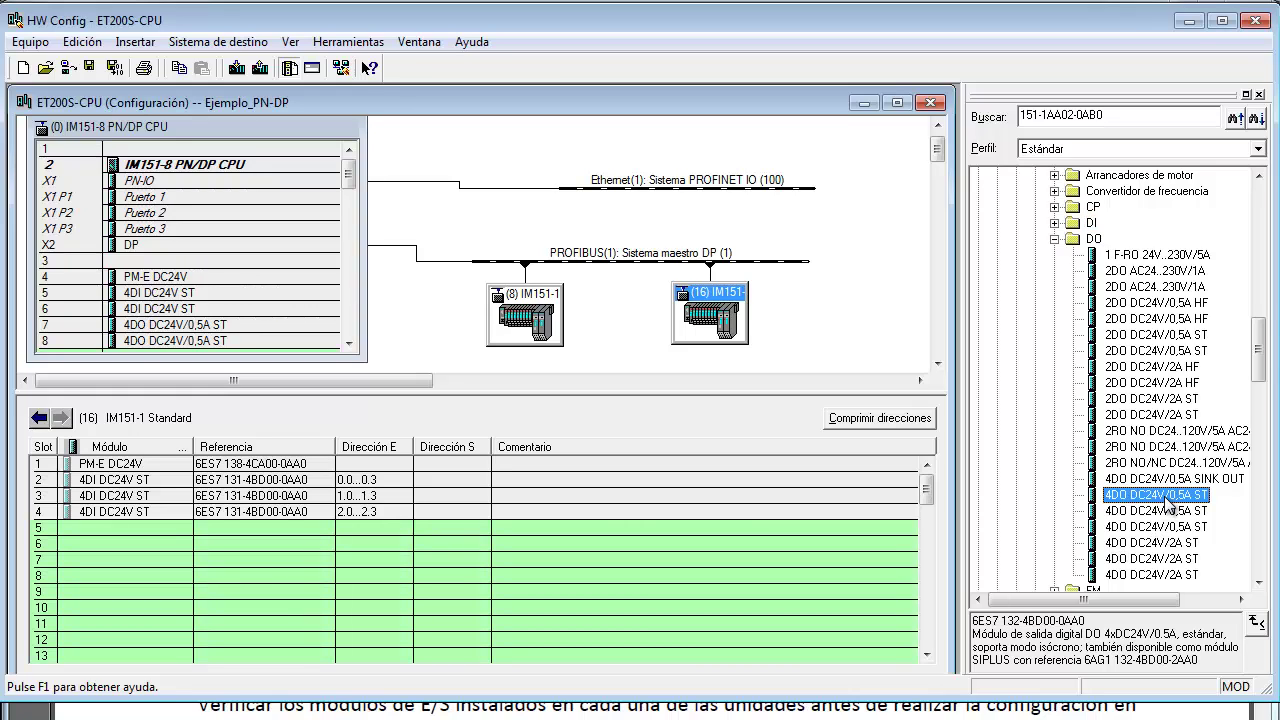
{"action": "left_click_drag", "start_coordinate": [1164, 495], "coordinate": [152, 527]}
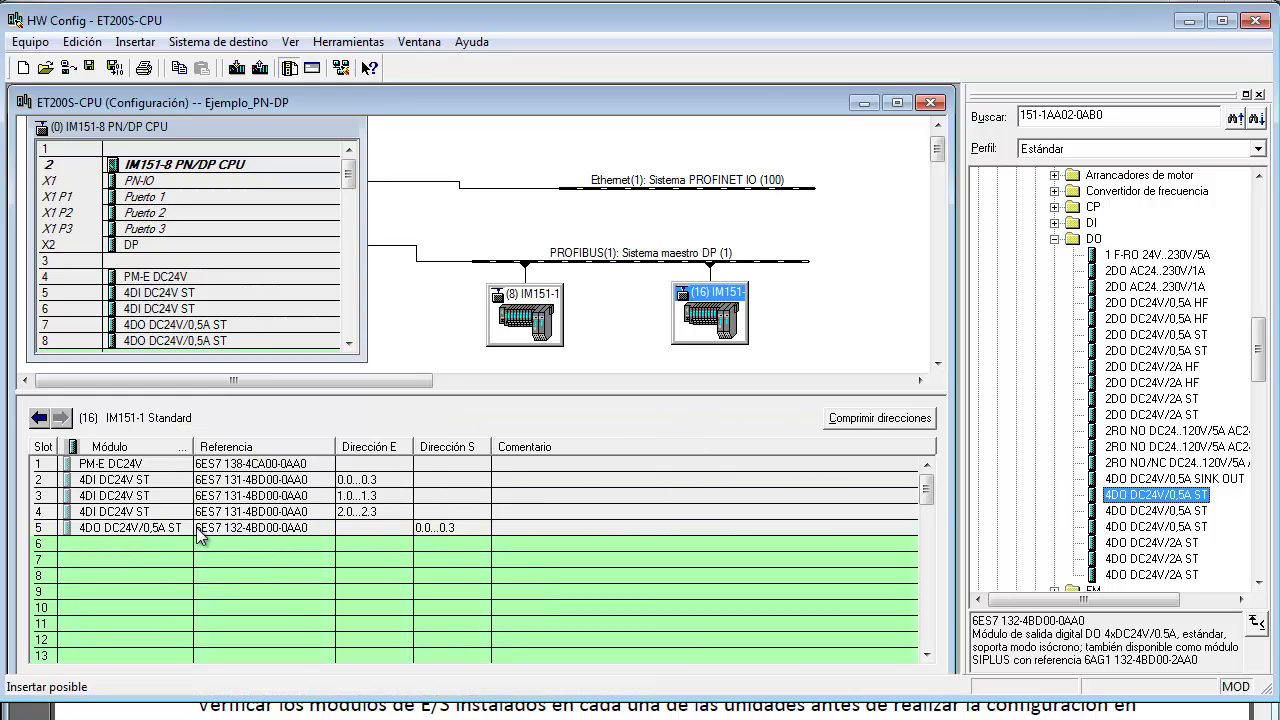
{"action": "left_click_drag", "start_coordinate": [1155, 495], "coordinate": [155, 545]}
{"action": "left_click_drag", "start_coordinate": [1138, 495], "coordinate": [160, 567]}
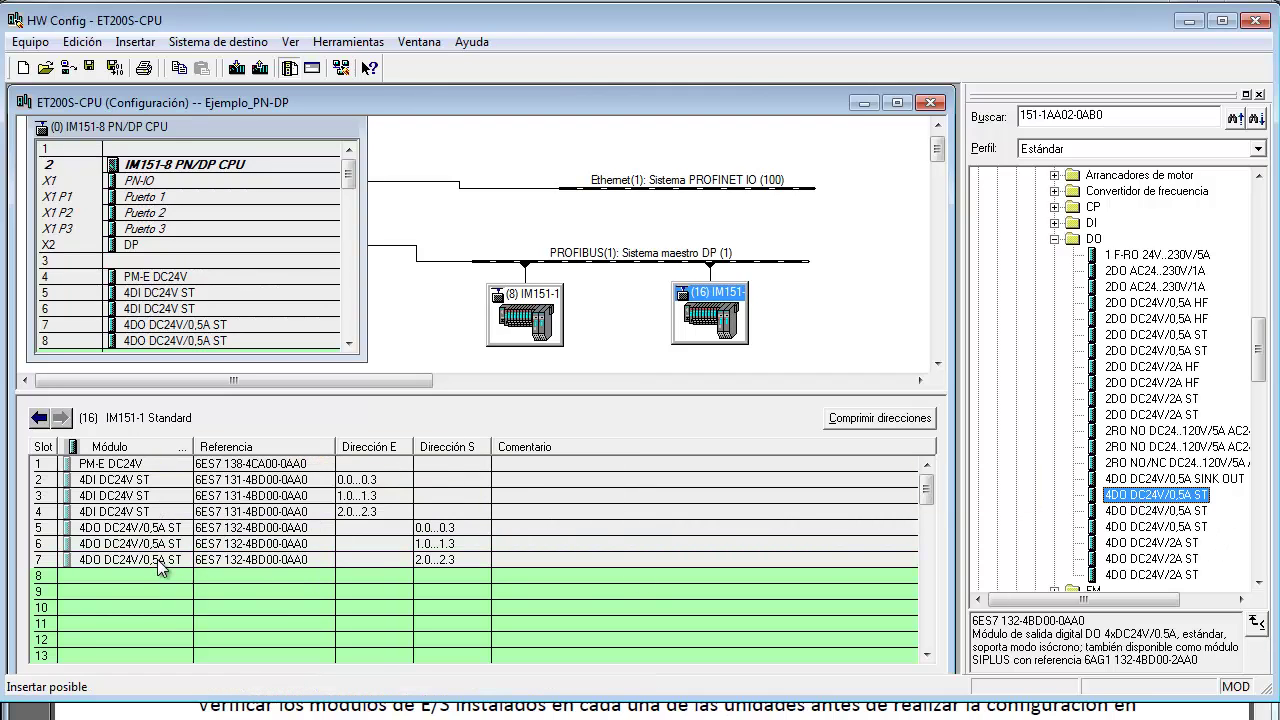
Compress the input addresses of the three 4DI DC24V ST modules in slots 2 to 4.
{"action": "left_click", "coordinate": [380, 484]}
{"action": "key", "text": "shift+Down"}
{"action": "key", "text": "shift+Down"}
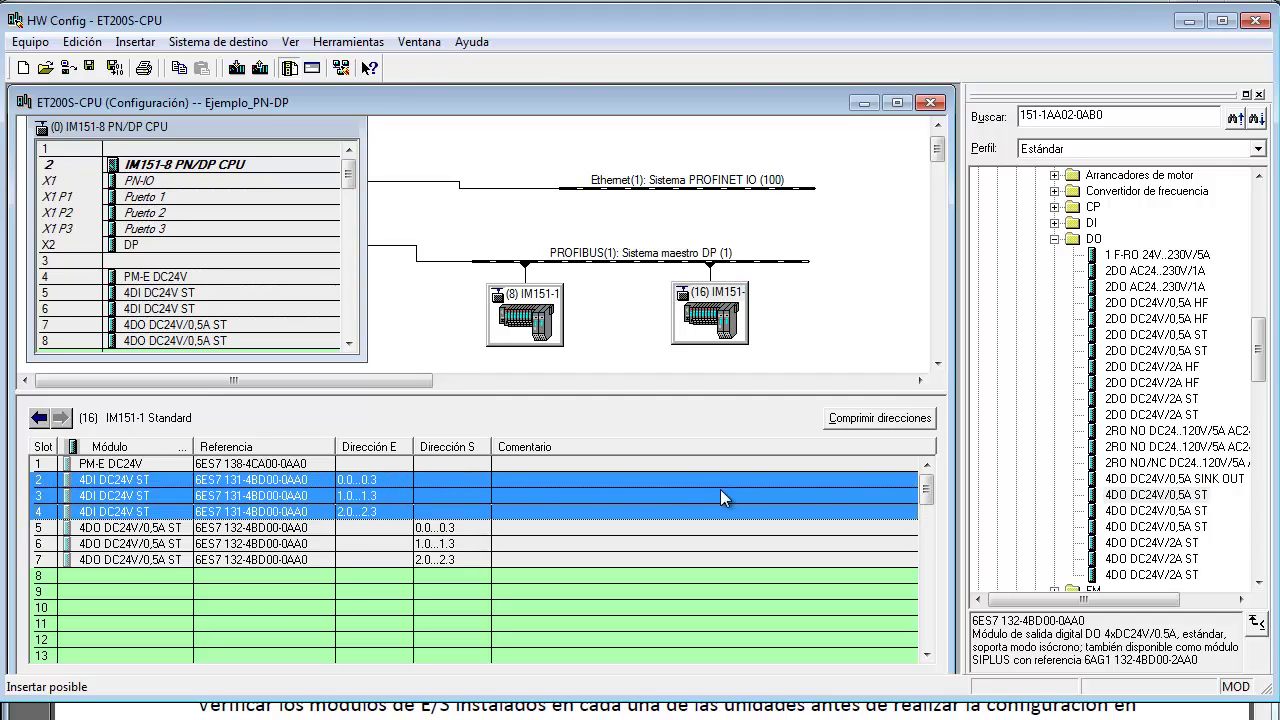
{"action": "left_click", "coordinate": [880, 418]}
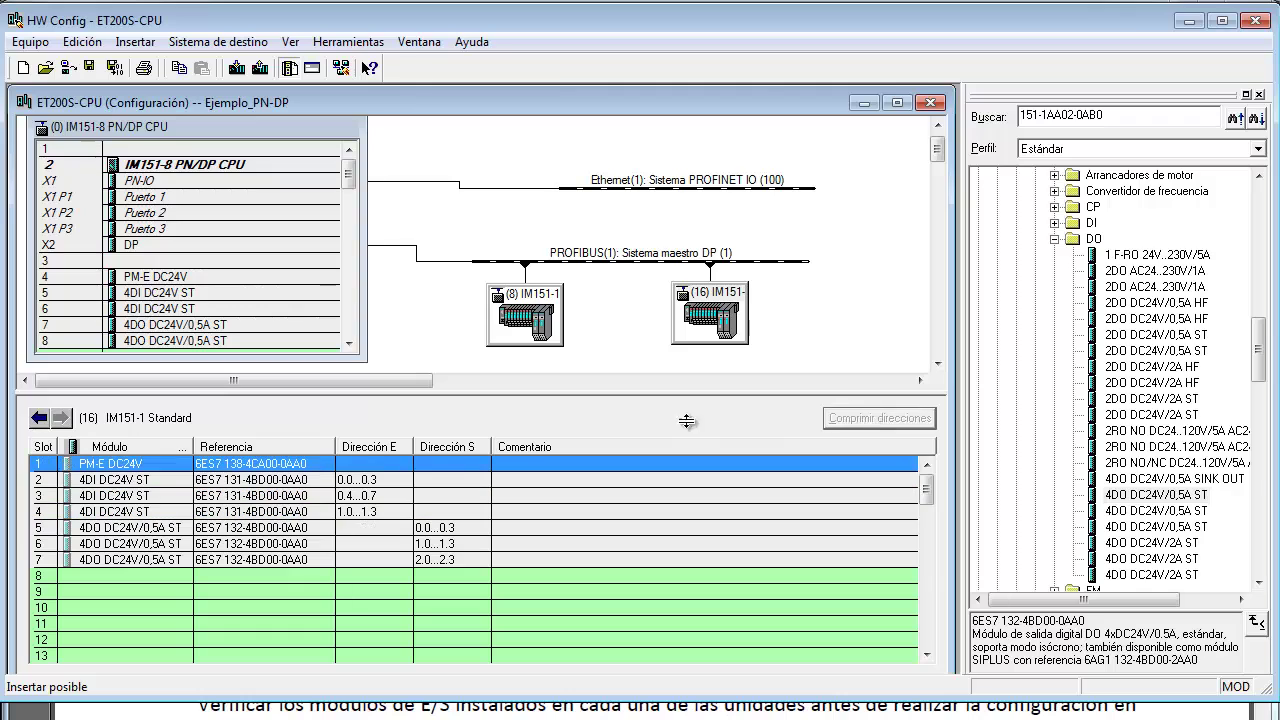
Set the input start byte of the 4DI modules to 16 in slot 2 and 17 in slot 4.
{"action": "double_click", "coordinate": [350, 480]}
{"action": "left_click", "coordinate": [469, 175]}
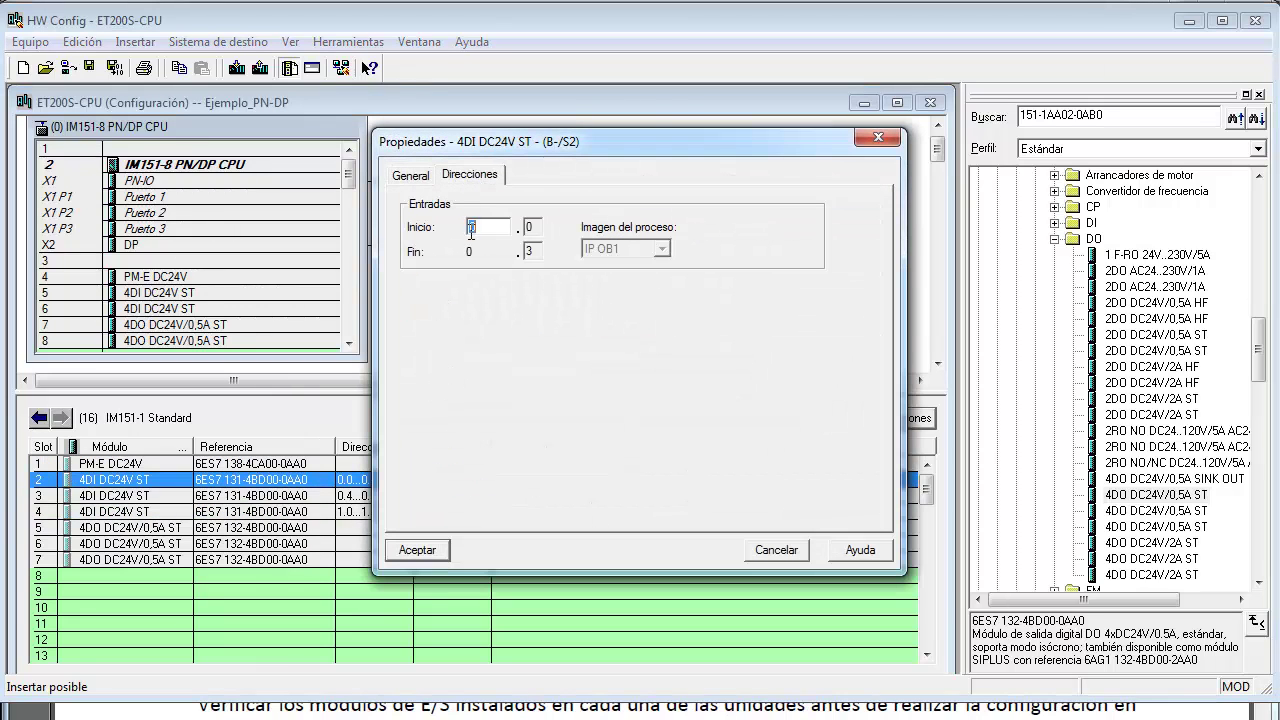
{"action": "type", "text": "16"}
{"action": "key", "text": "Return"}
{"action": "double_click", "coordinate": [388, 511]}
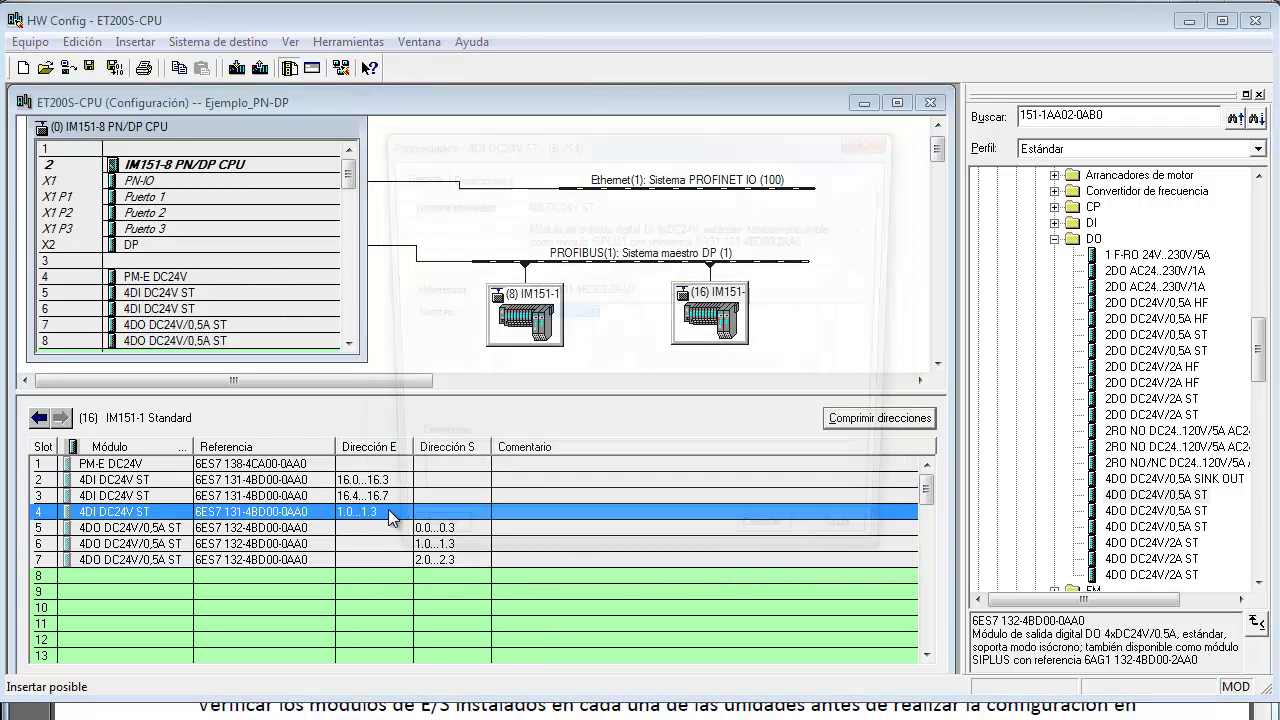
{"action": "left_click", "coordinate": [470, 177]}
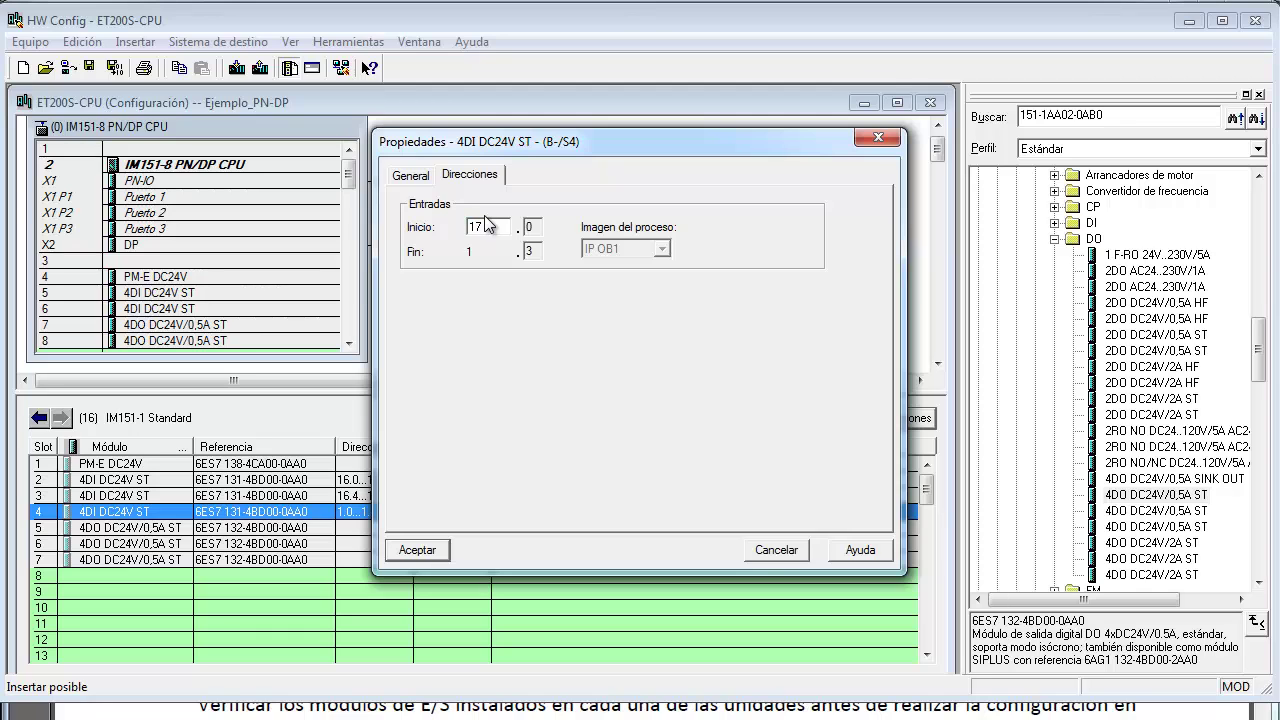
{"action": "key", "text": "Return"}
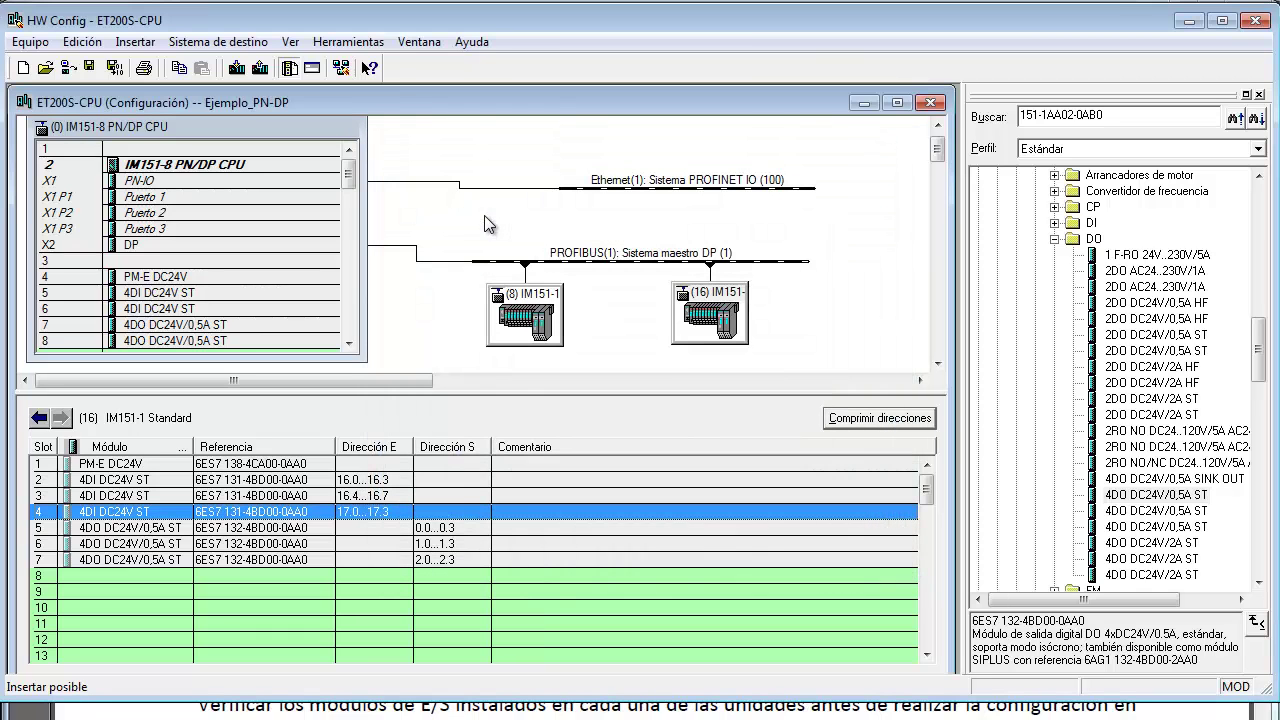
Compress the output addresses of the three 4DO DC24V/0,5A ST modules in slots 5 to 7.
{"action": "double_click", "coordinate": [458, 529]}
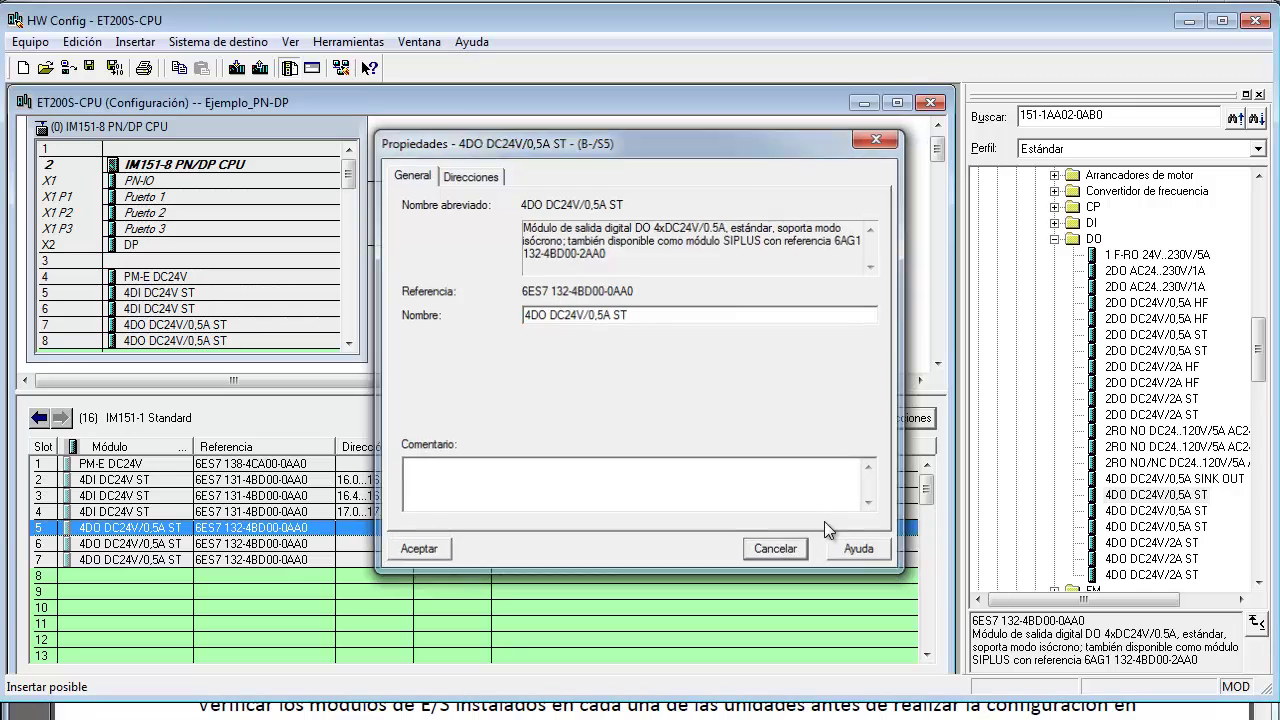
{"action": "left_click", "coordinate": [775, 548]}
{"action": "key", "text": "shift+Down"}
{"action": "key", "text": "shift+Down"}
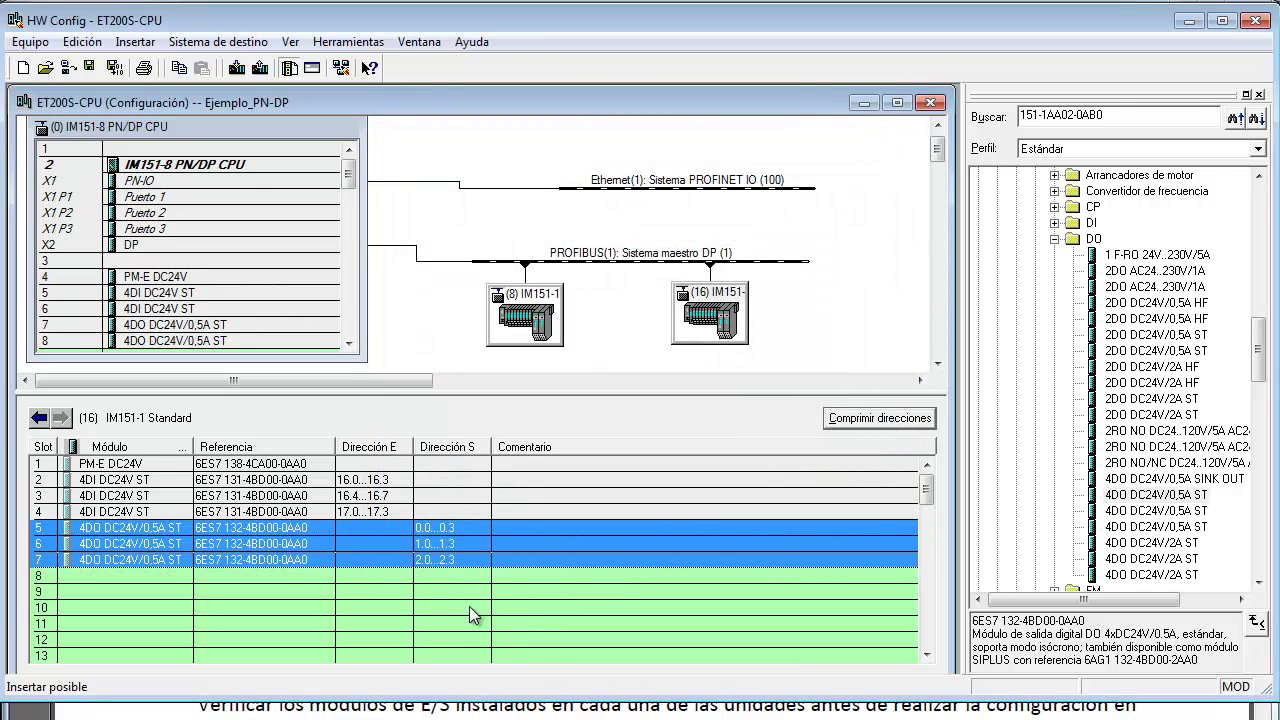
{"action": "left_click", "coordinate": [882, 418]}
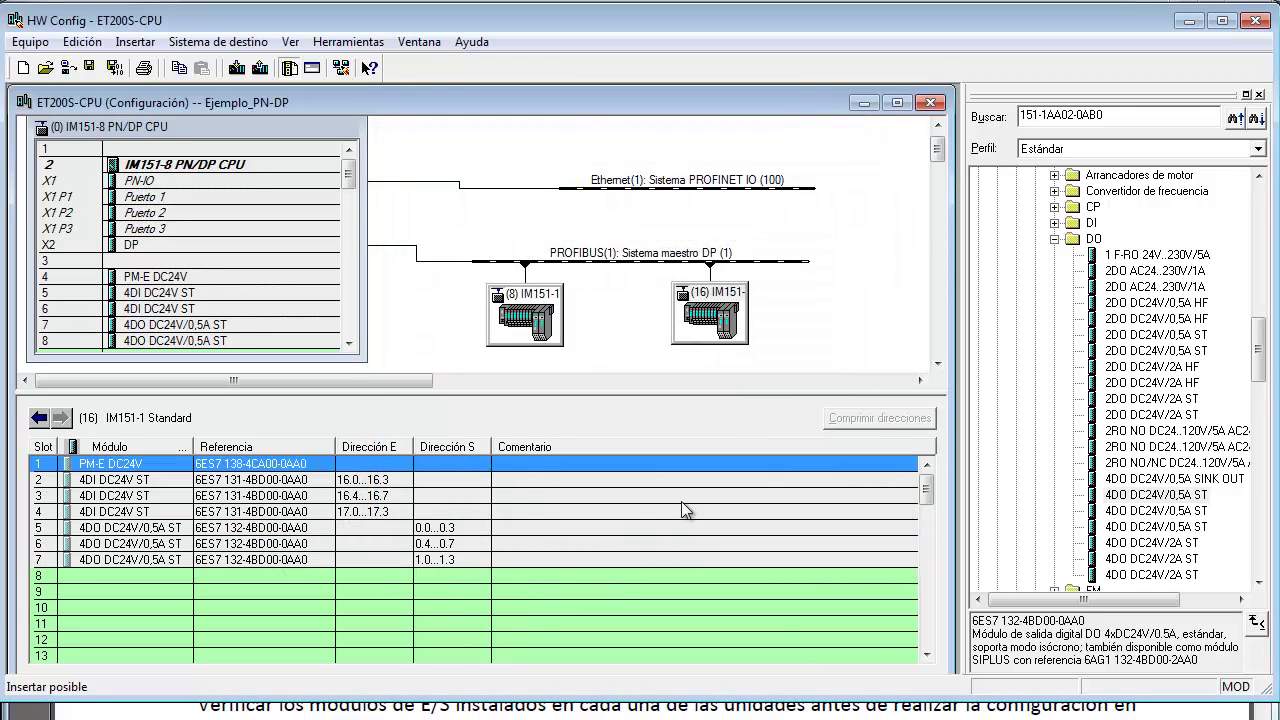
Set the output start byte of the 4DO modules to 16 in slot 5 and 17 in slot 7.
{"action": "double_click", "coordinate": [446, 538]}
{"action": "left_click", "coordinate": [452, 178]}
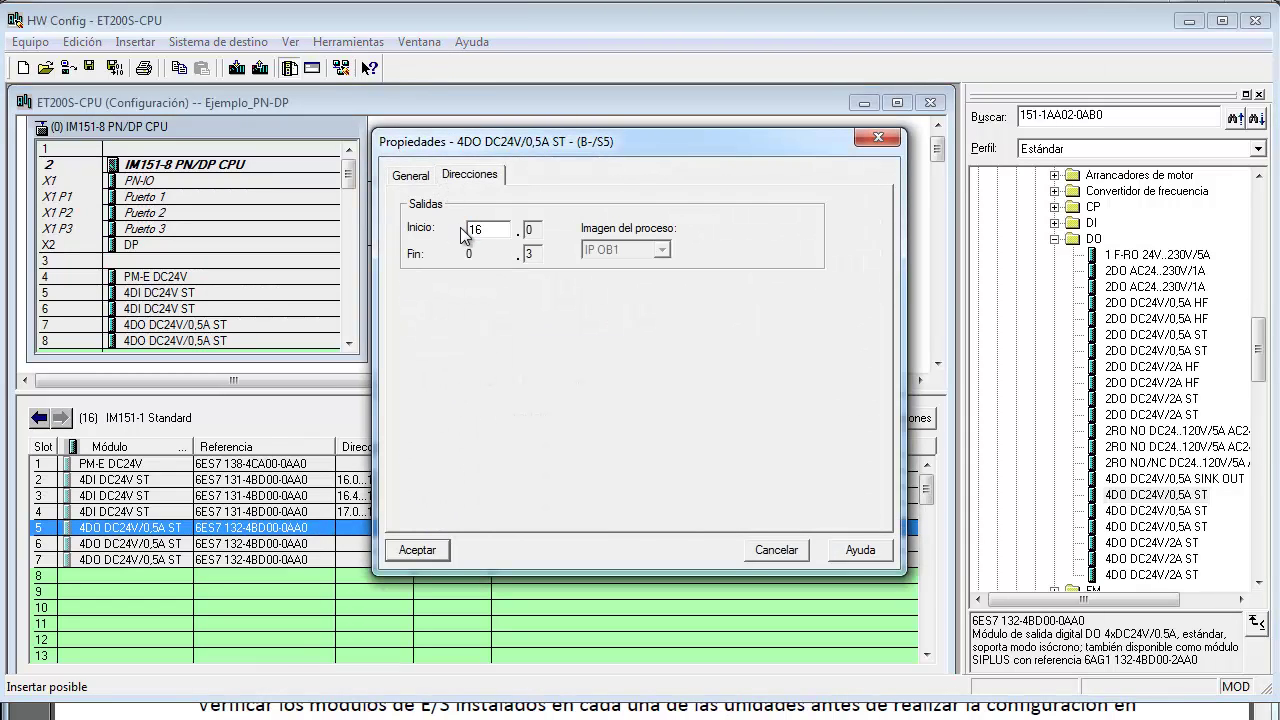
{"action": "key", "text": "Return"}
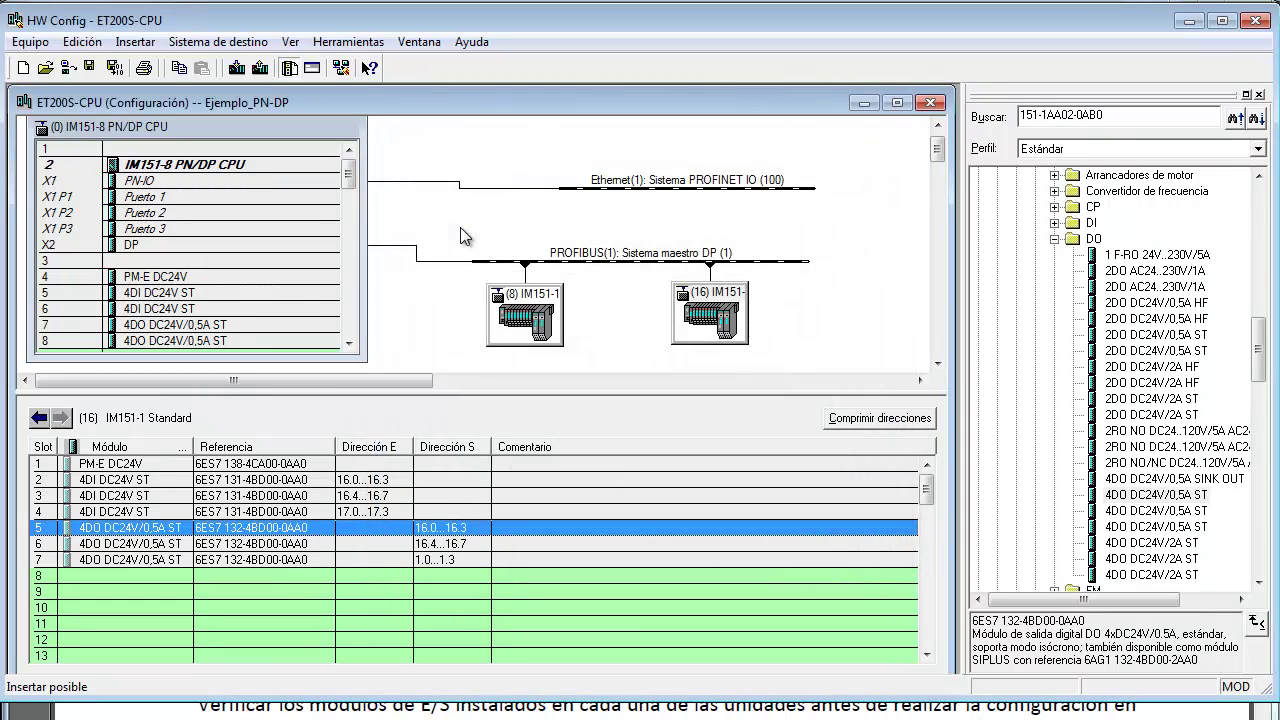
{"action": "double_click", "coordinate": [450, 560]}
{"action": "left_click", "coordinate": [476, 180]}
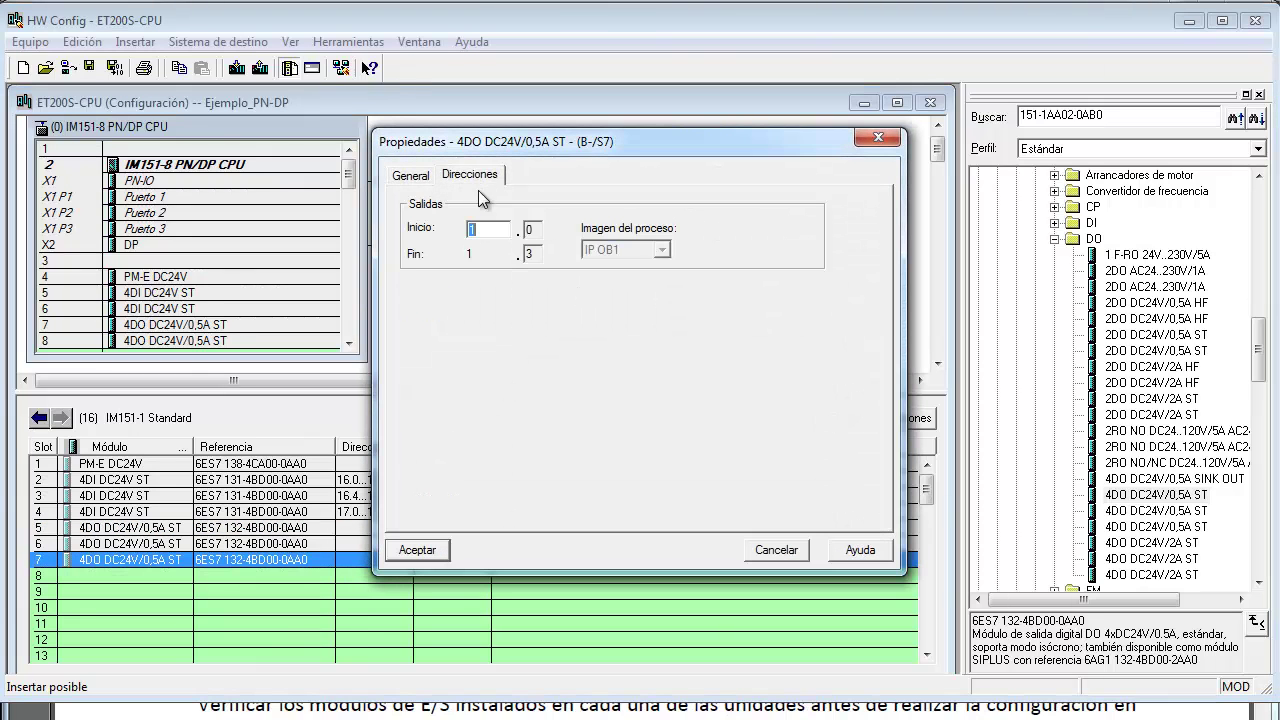
{"action": "key", "text": "Return"}
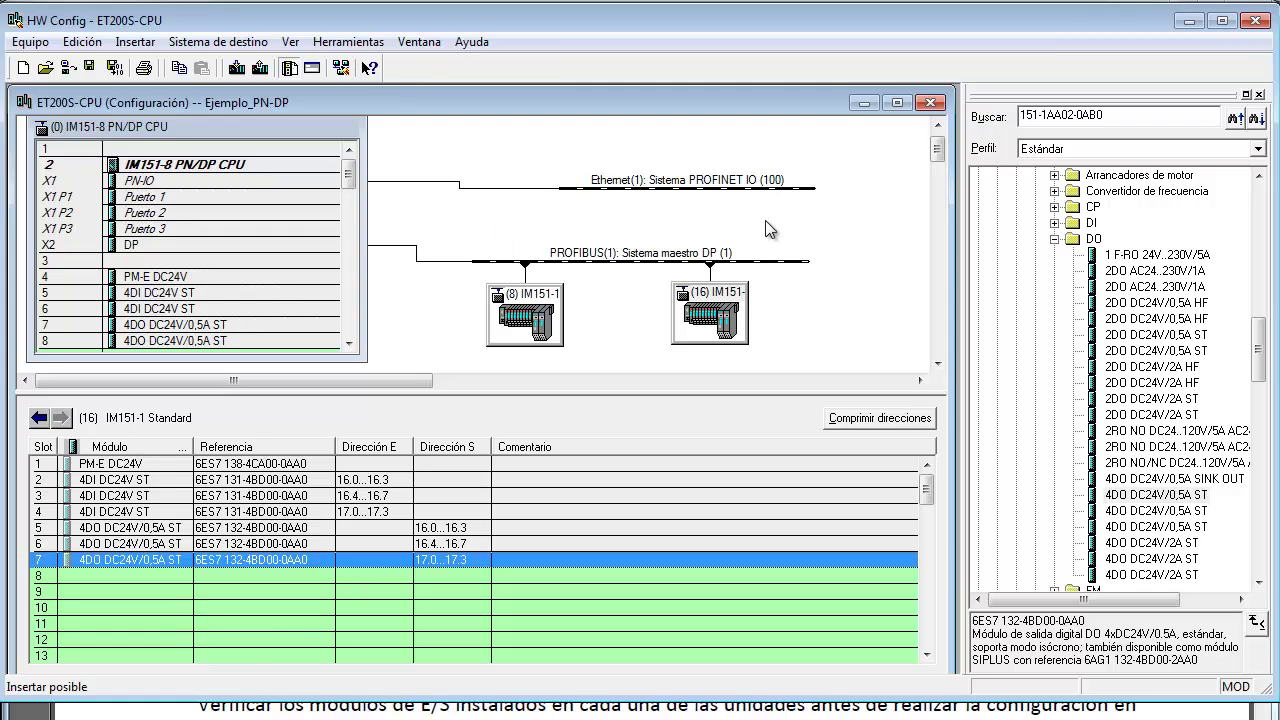
{"action": "left_click", "coordinate": [1054, 239]}
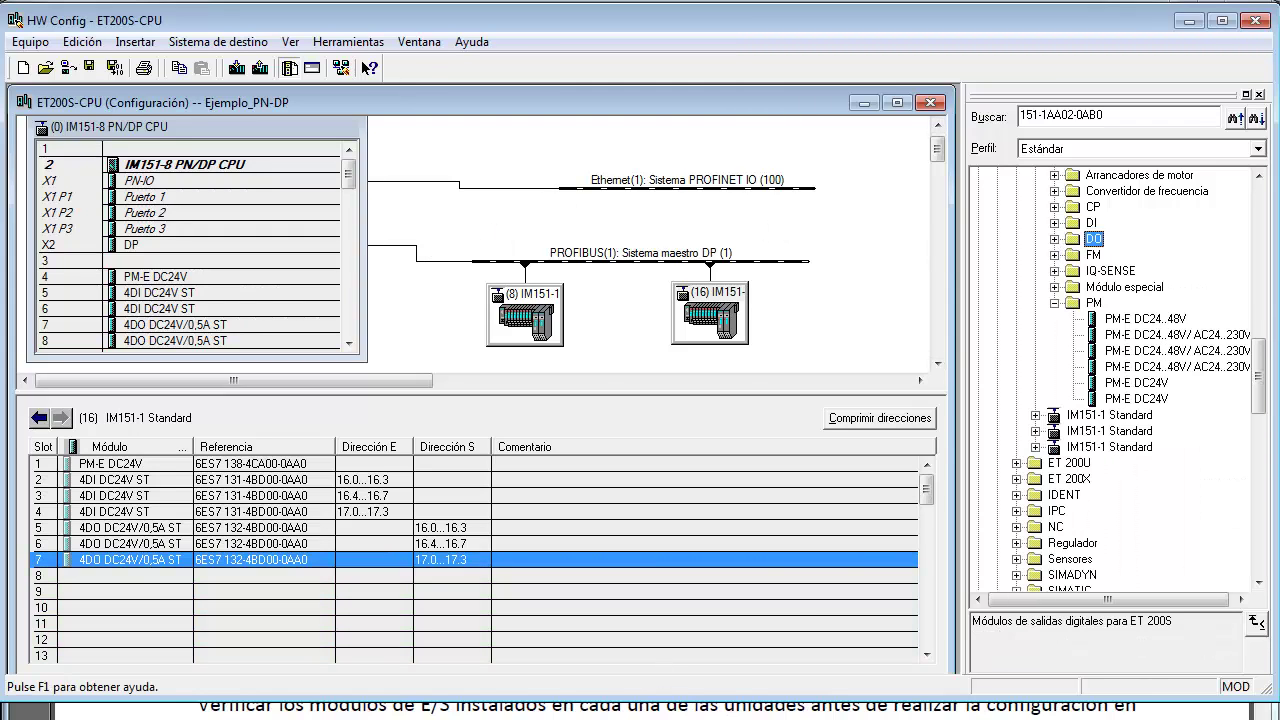
Copy the interface name IM 155-6PN ST from Siemens_Panel.pdf in Adobe Reader and search the HW Config catalog for it.
{"action": "key", "text": "alt+Tab"}
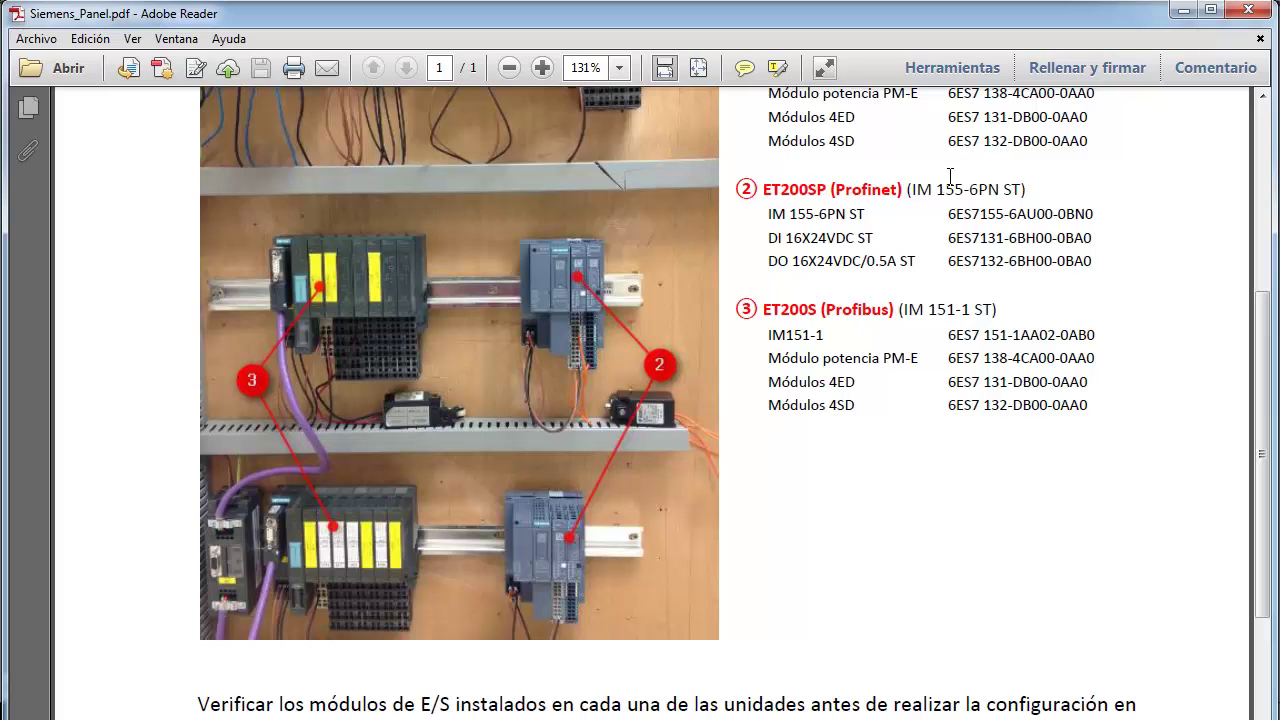
{"action": "left_click_drag", "start_coordinate": [912, 192], "coordinate": [1018, 192]}
{"action": "key", "text": "ctrl+c"}
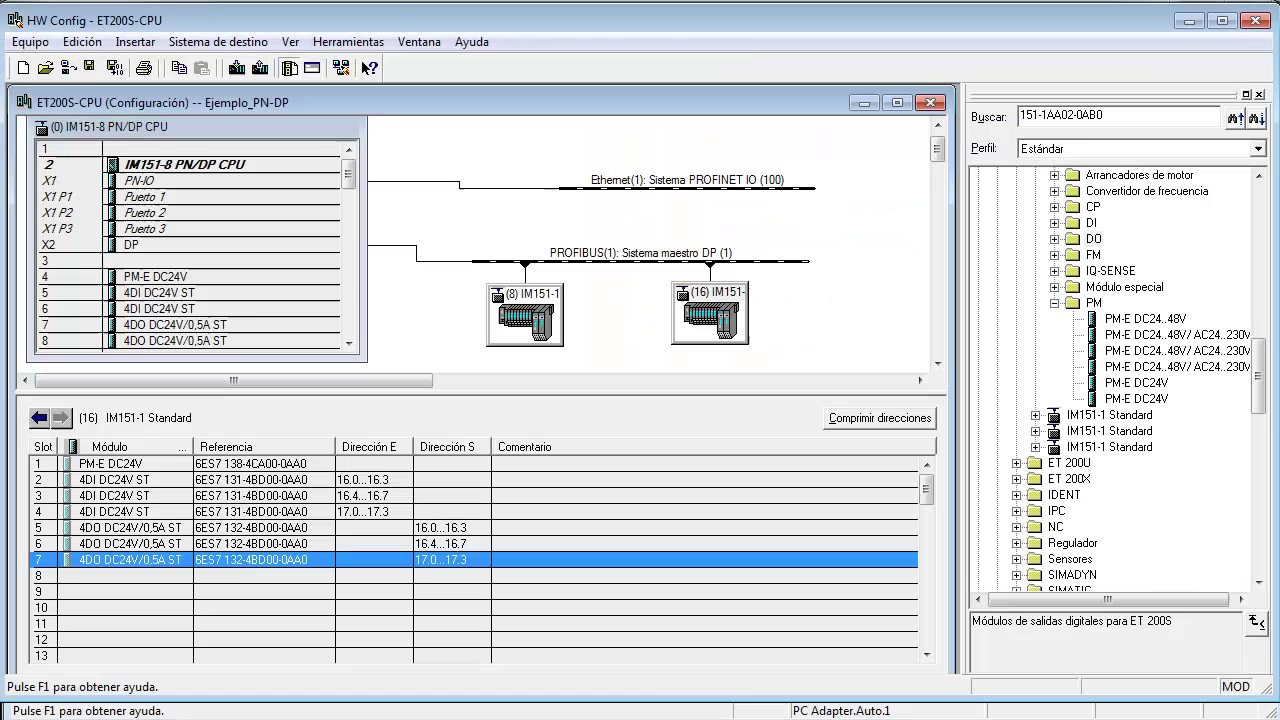
{"action": "double_click", "coordinate": [1106, 116]}
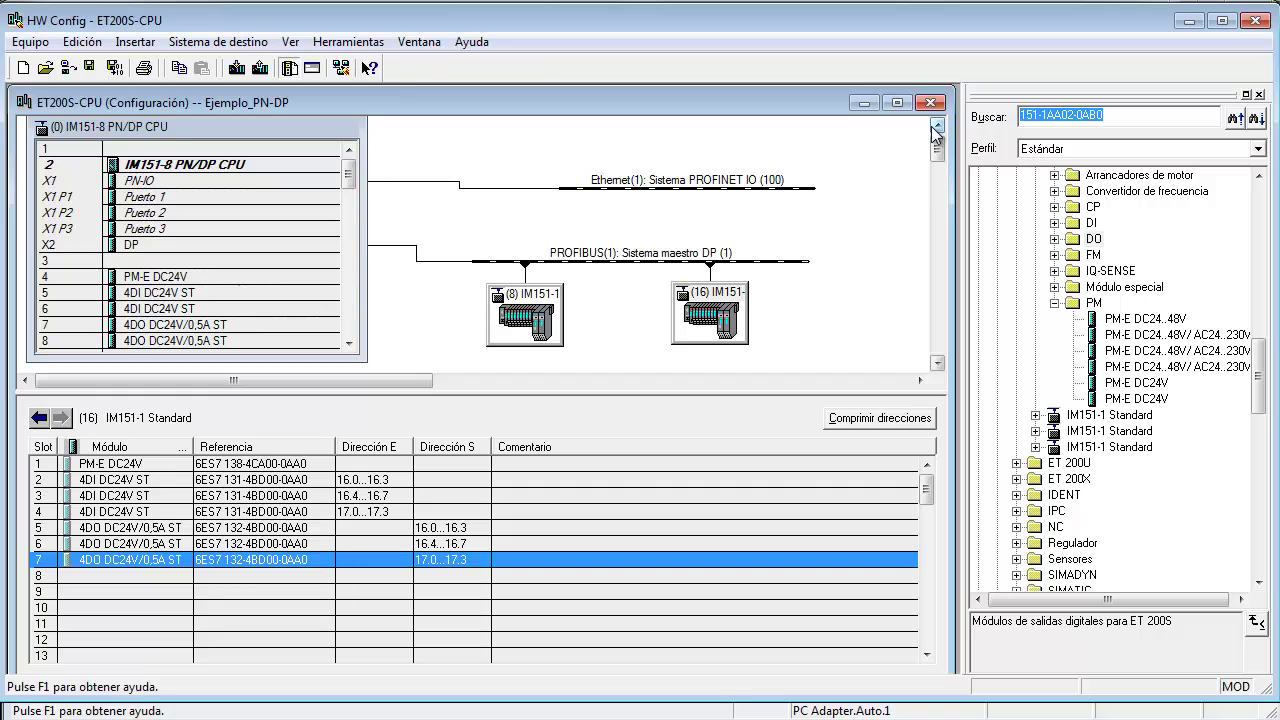
{"action": "key", "text": "ctrl+v"}
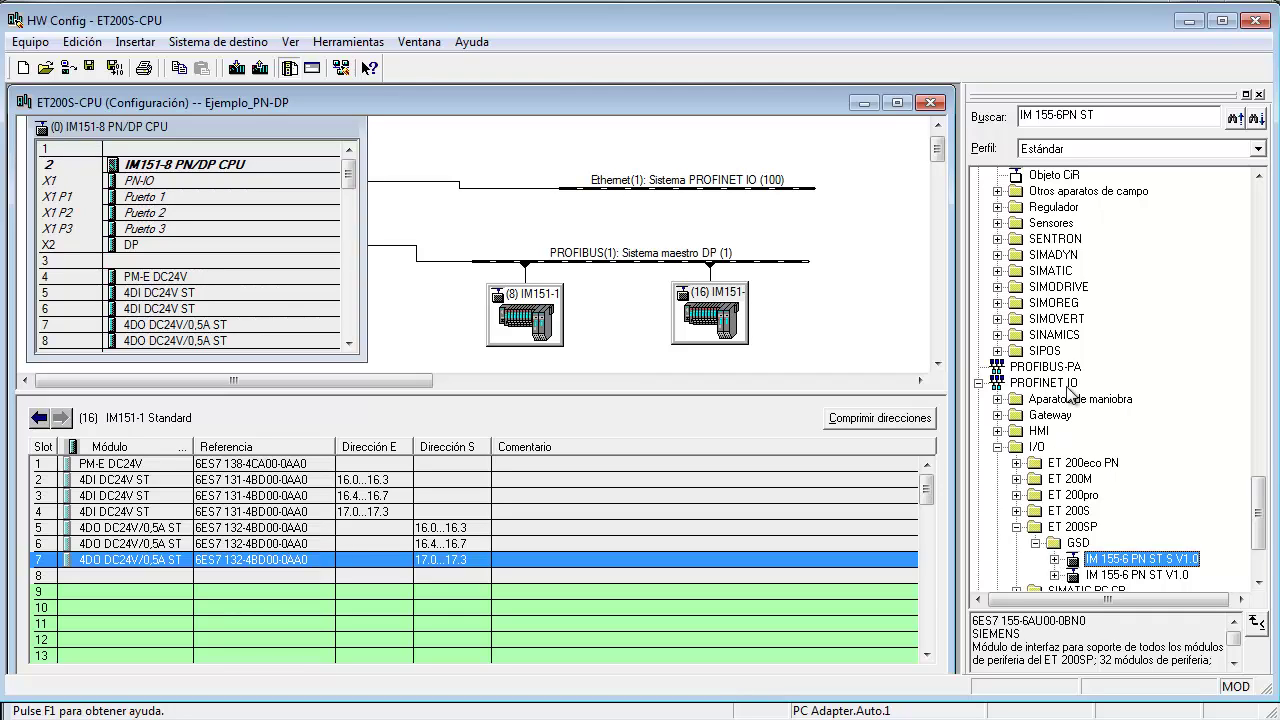
Maximize the station configuration window and compare the order number of catalog entry IM 155-6 PN ST S V1.0 with the ET200SP list in Siemens_Panel.pdf.
{"action": "left_click", "coordinate": [864, 104]}
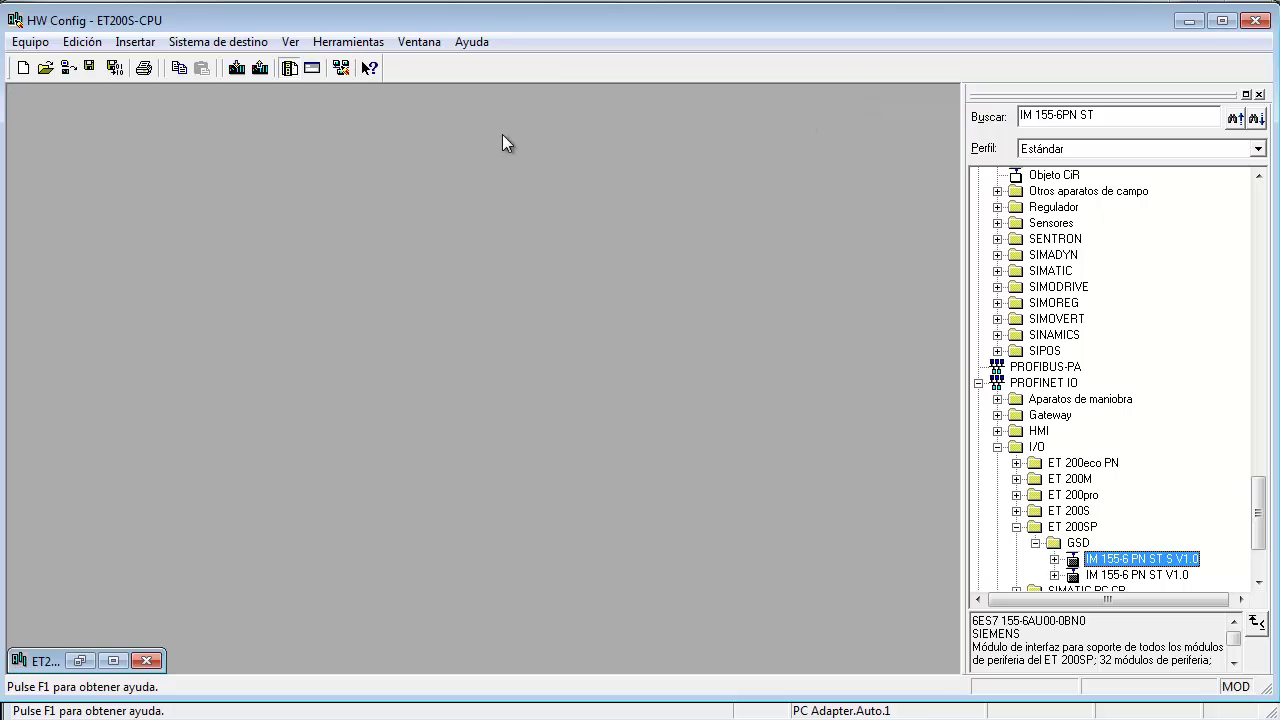
{"action": "left_click", "coordinate": [110, 662]}
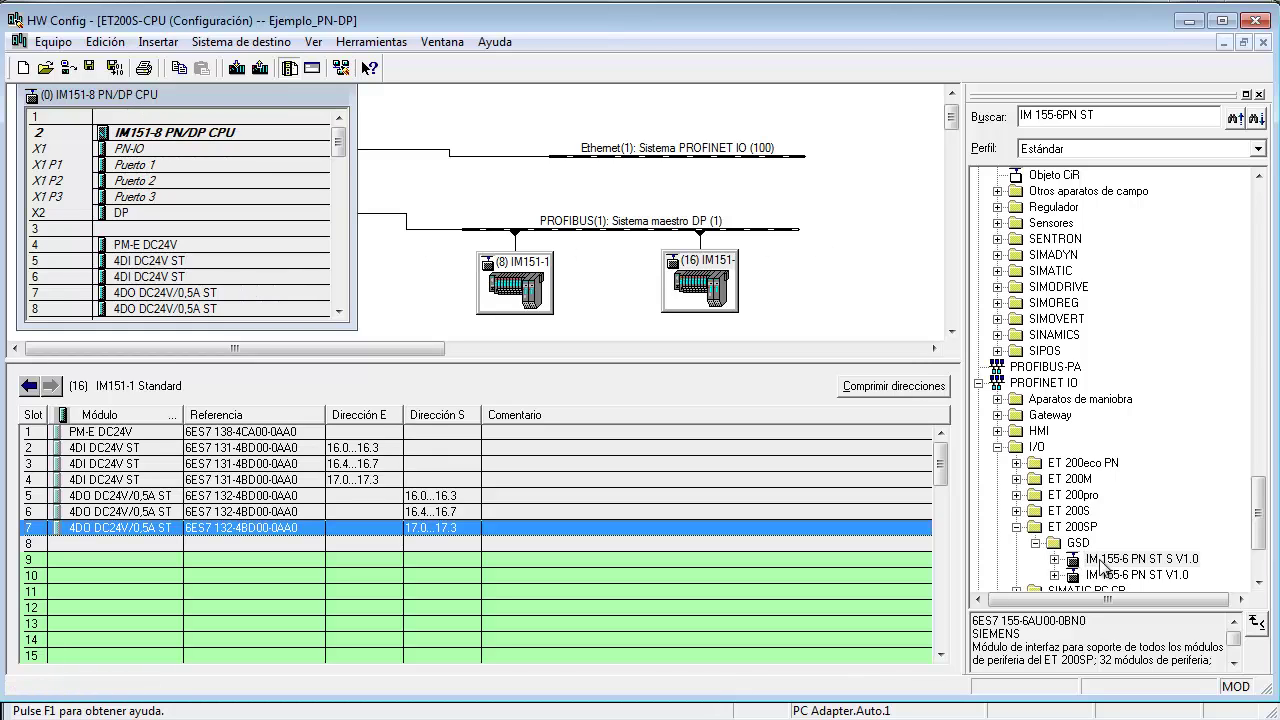
{"action": "left_click", "coordinate": [1132, 560]}
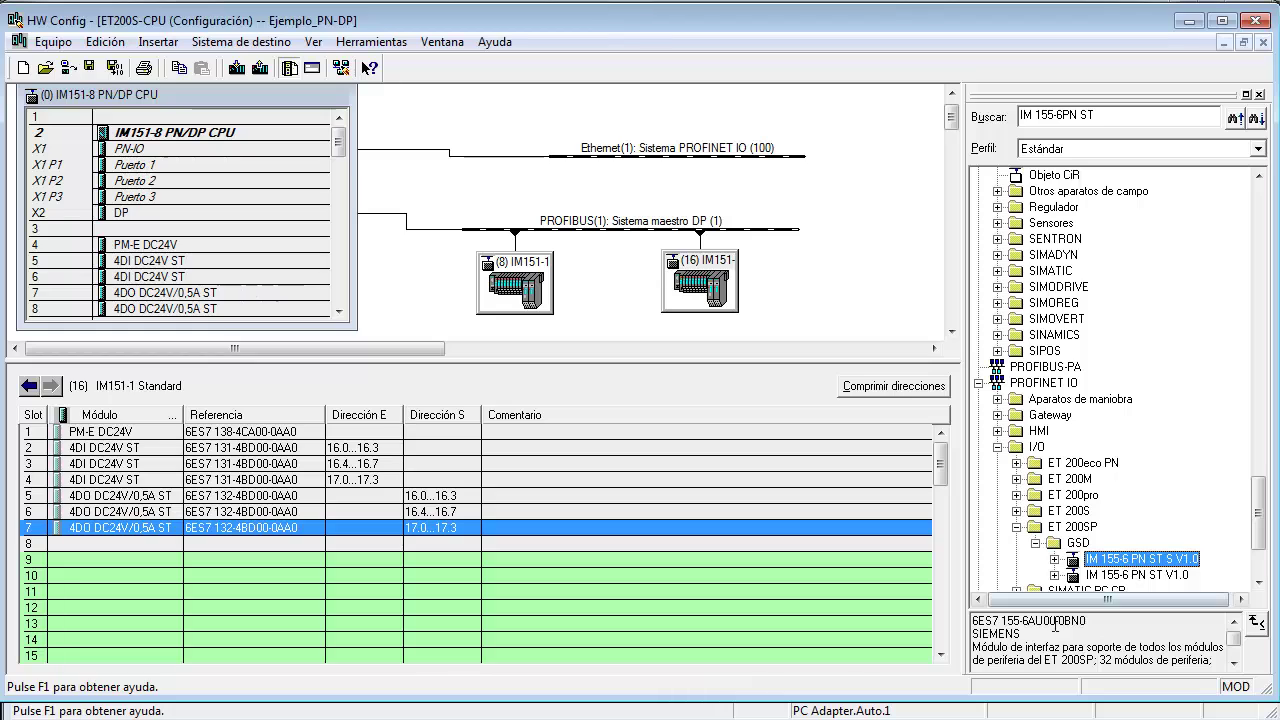
{"action": "key", "text": "alt+Tab"}
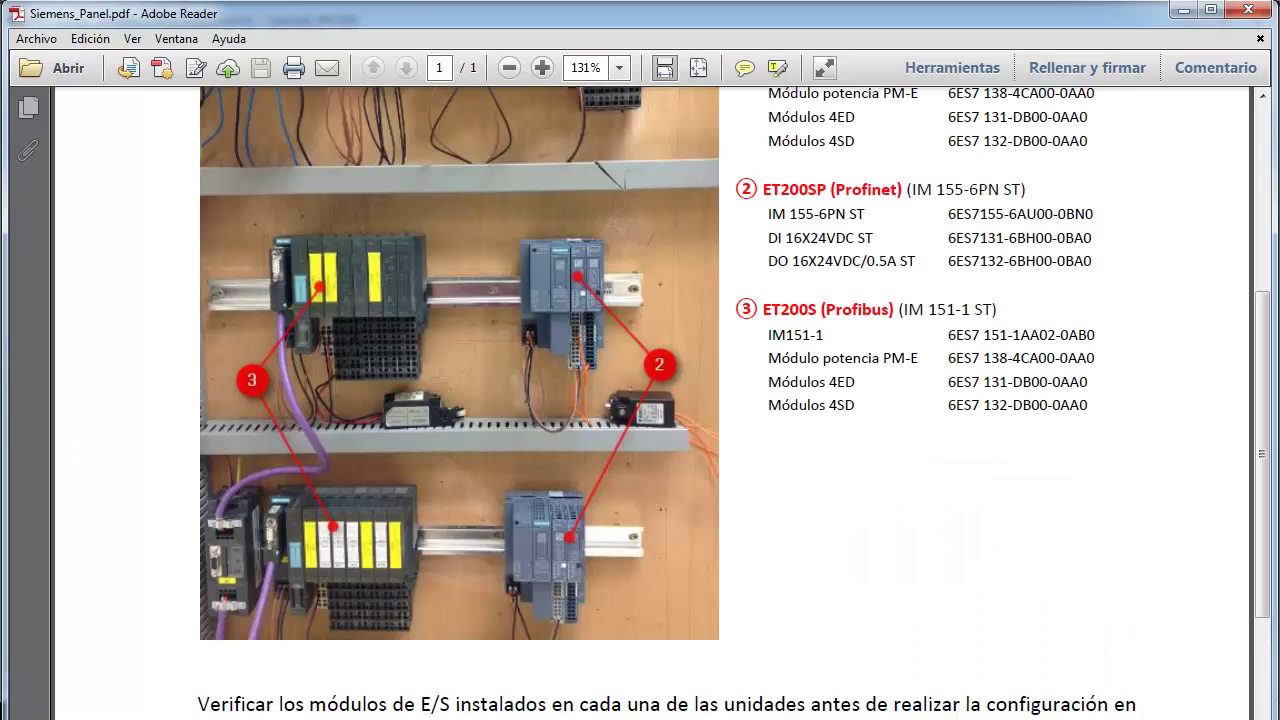
{"action": "key", "text": "alt+Tab"}
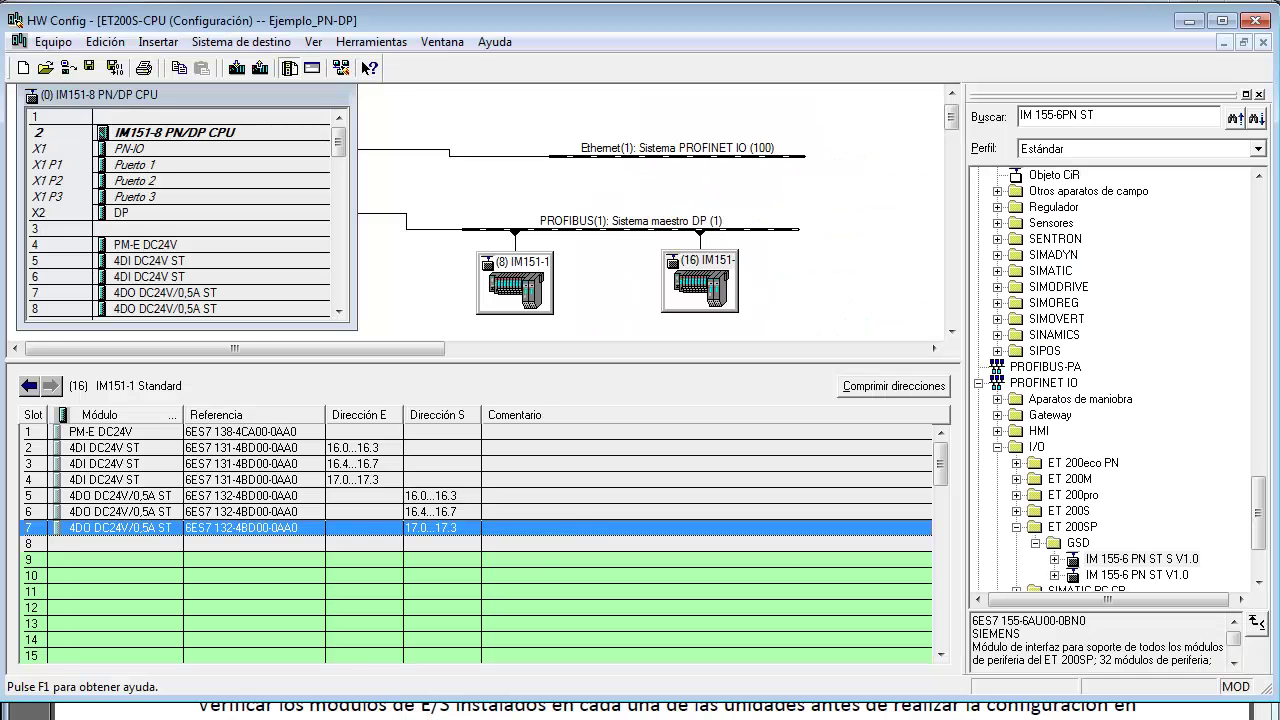
{"action": "left_click", "coordinate": [1158, 560]}
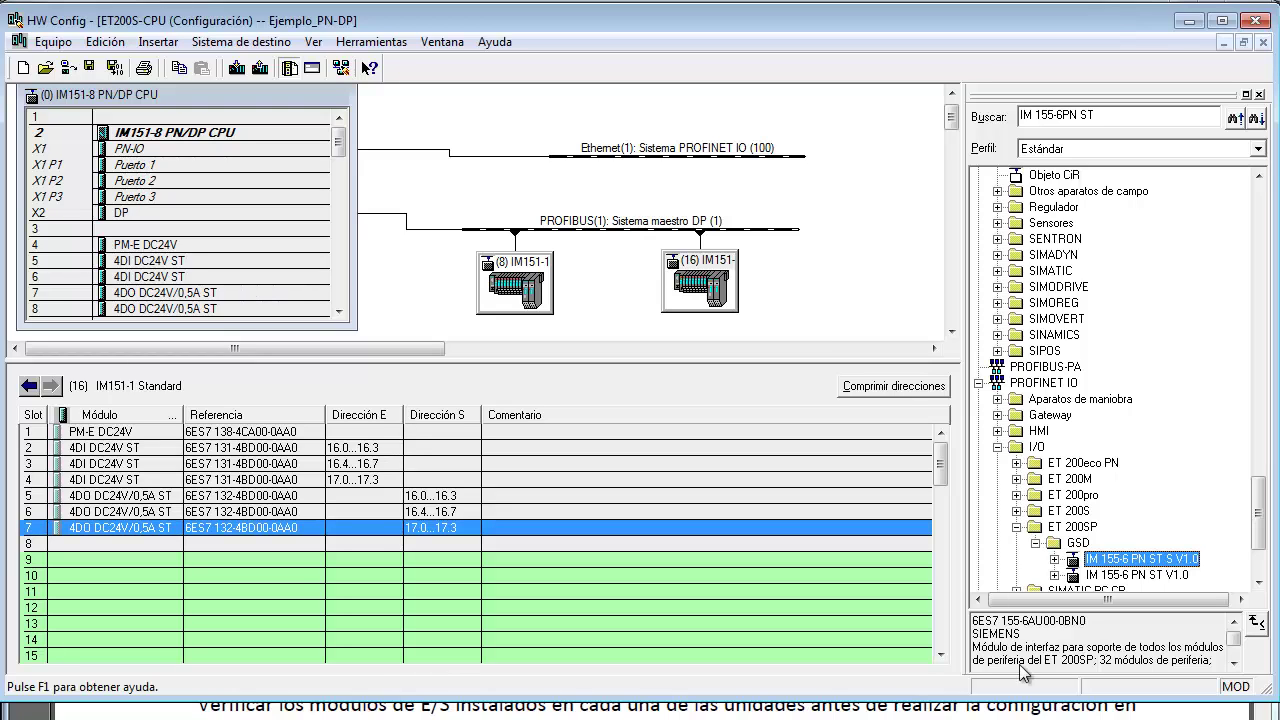
{"action": "key", "text": "alt+Tab"}
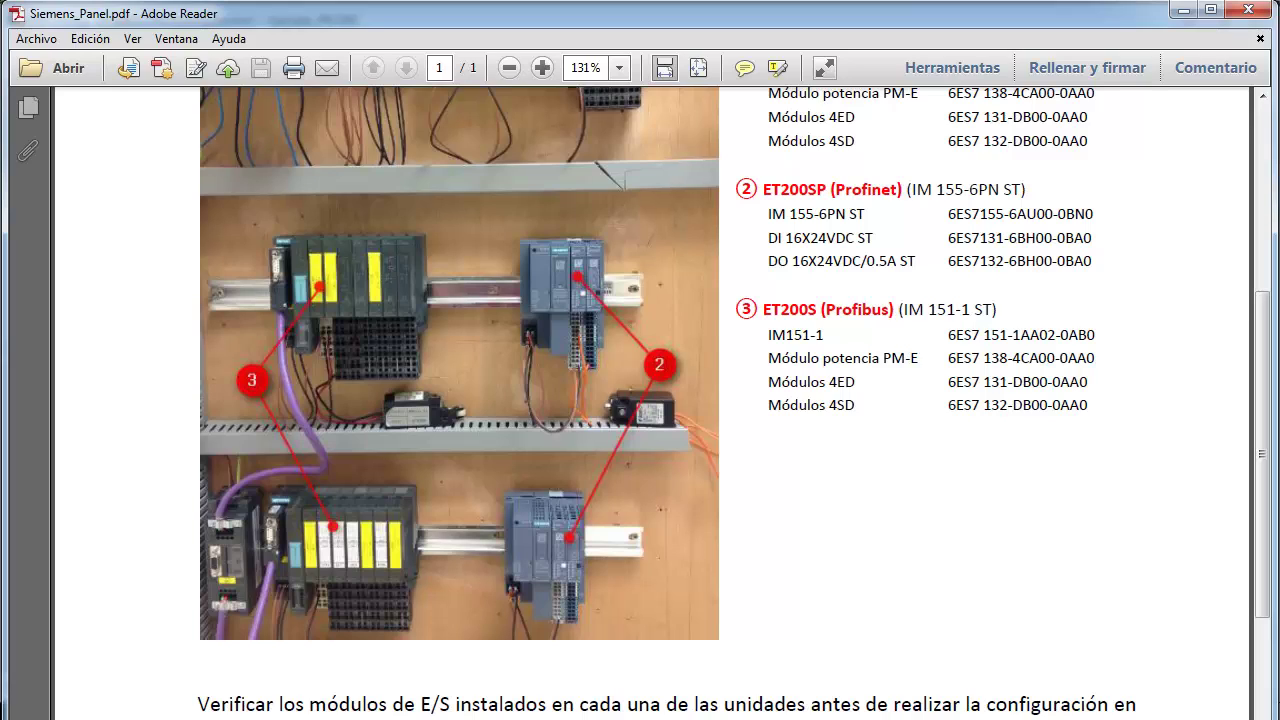
Switch to Firefox, try to download Ficheros GSD ET200SP from the course page, and return to the course page.
{"action": "key", "text": "alt+Tab"}
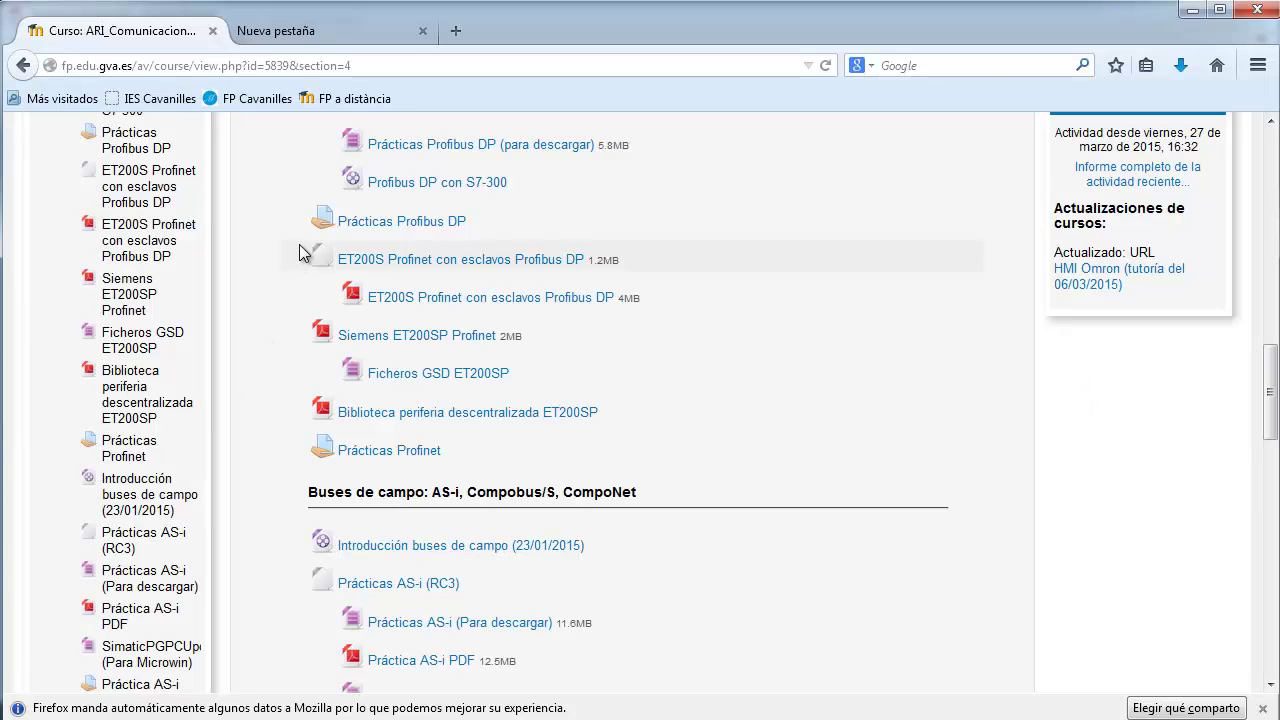
{"action": "left_click", "coordinate": [420, 378]}
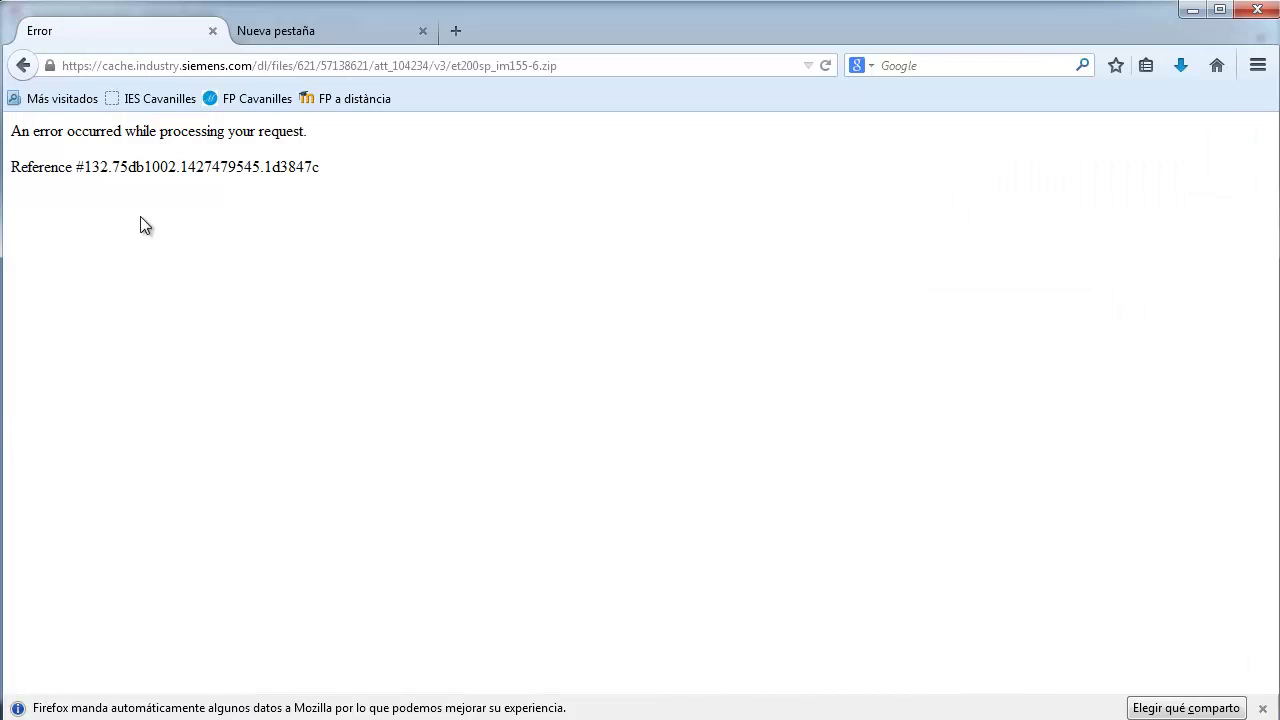
{"action": "left_click", "coordinate": [23, 65]}
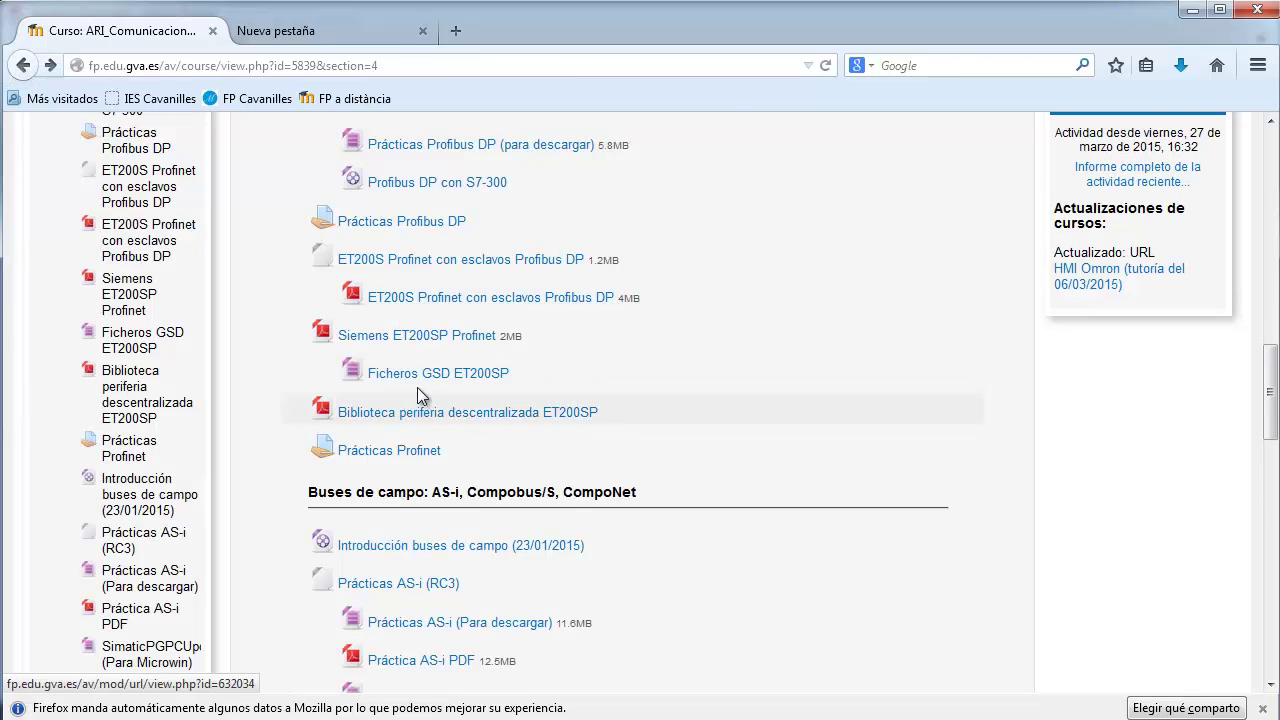
{"action": "left_click", "coordinate": [423, 373]}
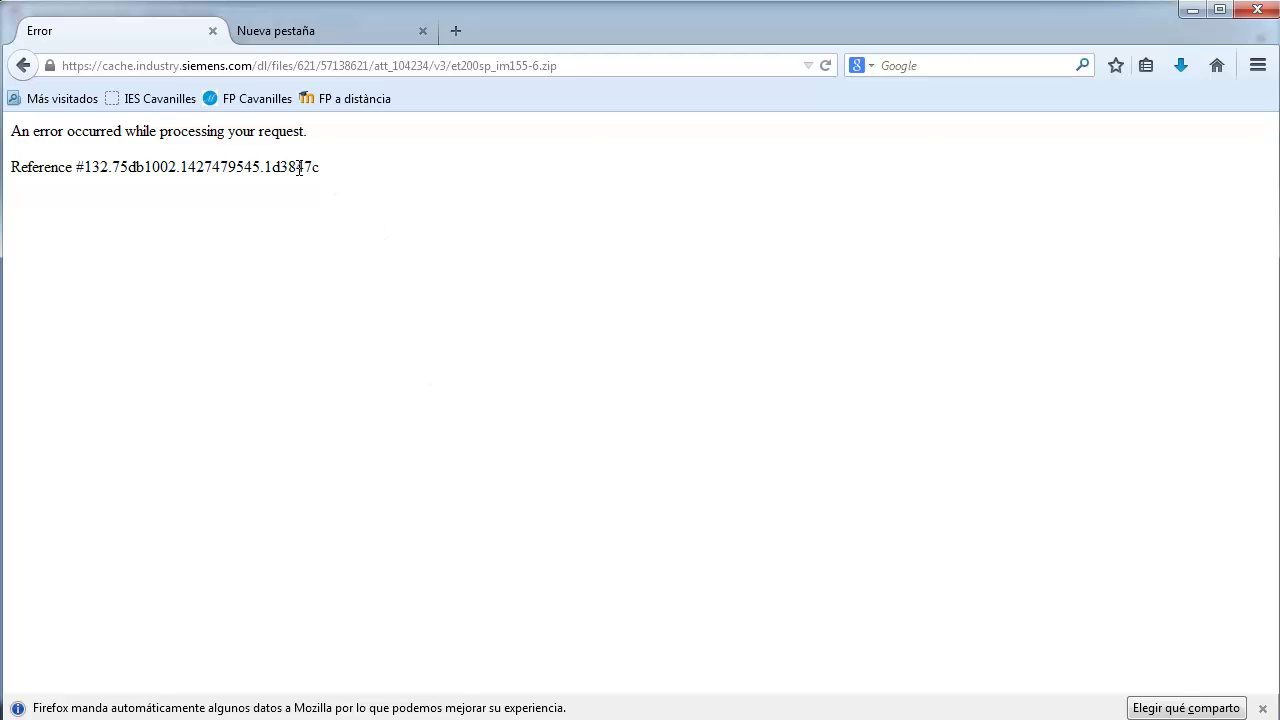
{"action": "left_click", "coordinate": [22, 67]}
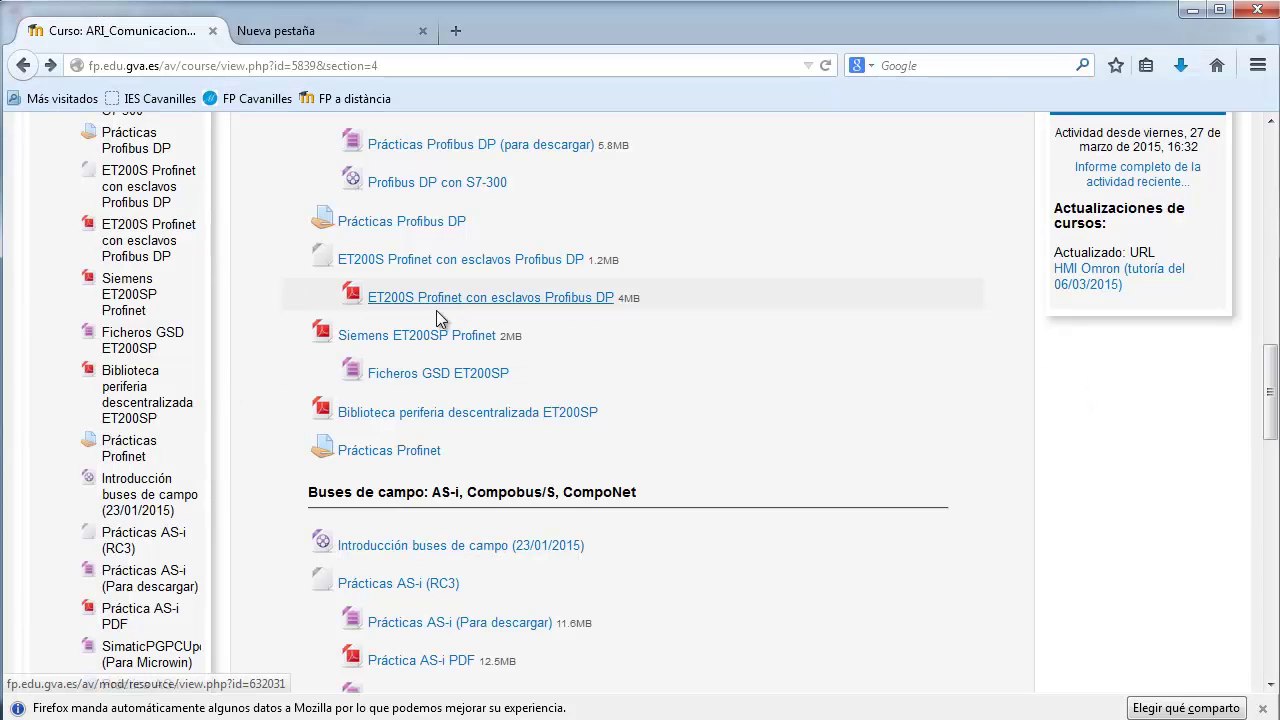
Open Siemens_ET200SP_Profinet.pdf from the course page in Adobe Reader and review the section on installing the GSD files.
{"action": "left_click", "coordinate": [400, 340]}
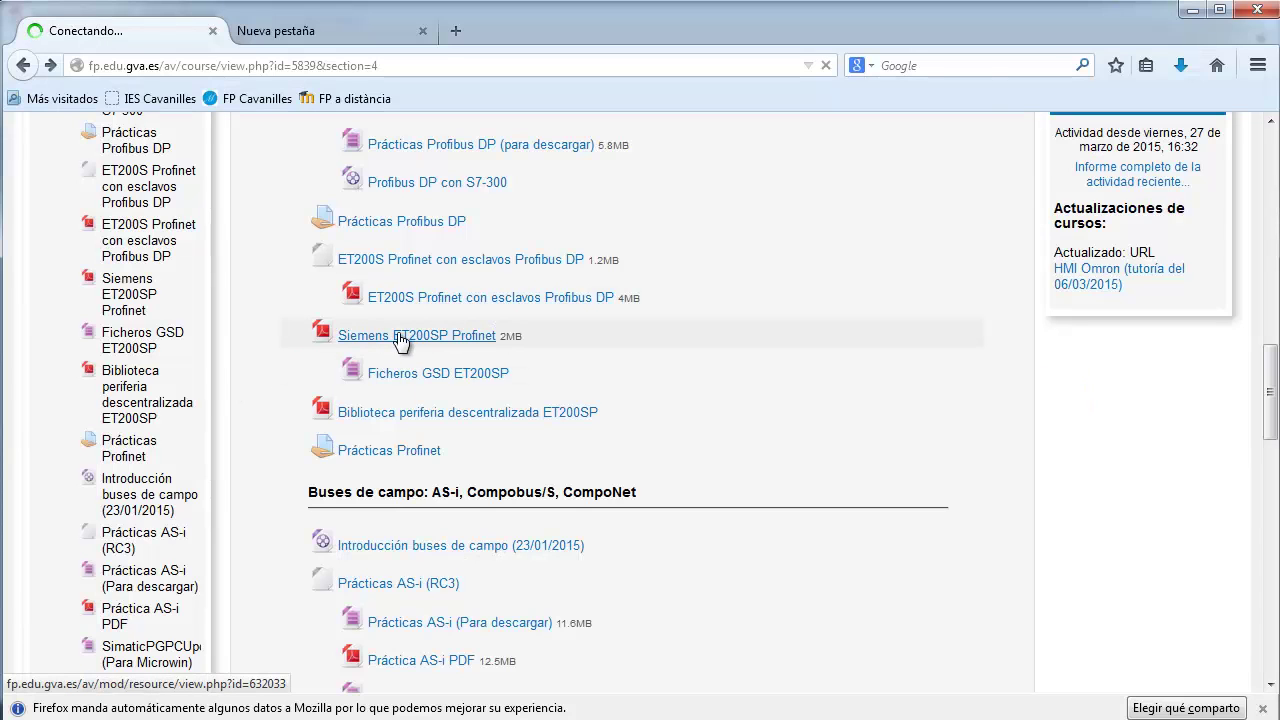
{"action": "left_click", "coordinate": [484, 362]}
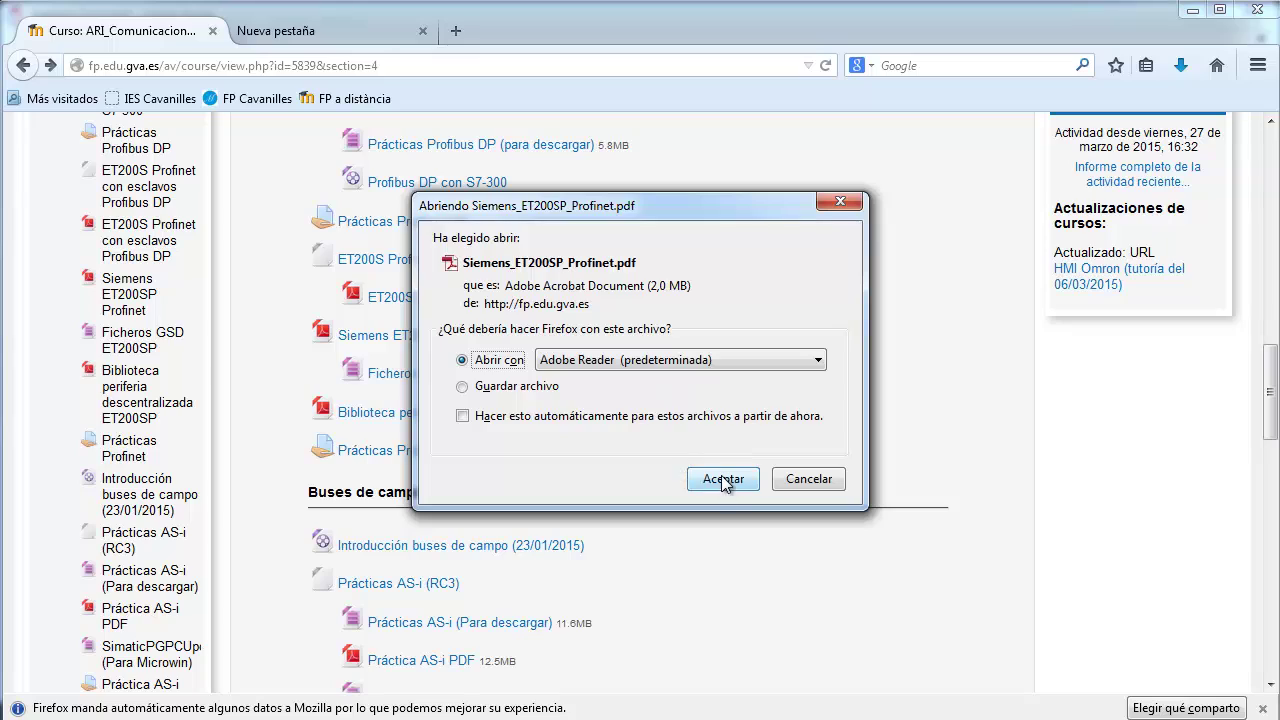
{"action": "left_click", "coordinate": [724, 479]}
{"action": "scroll", "coordinate": [640, 400], "scroll_direction": "down", "scroll_amount": 3}
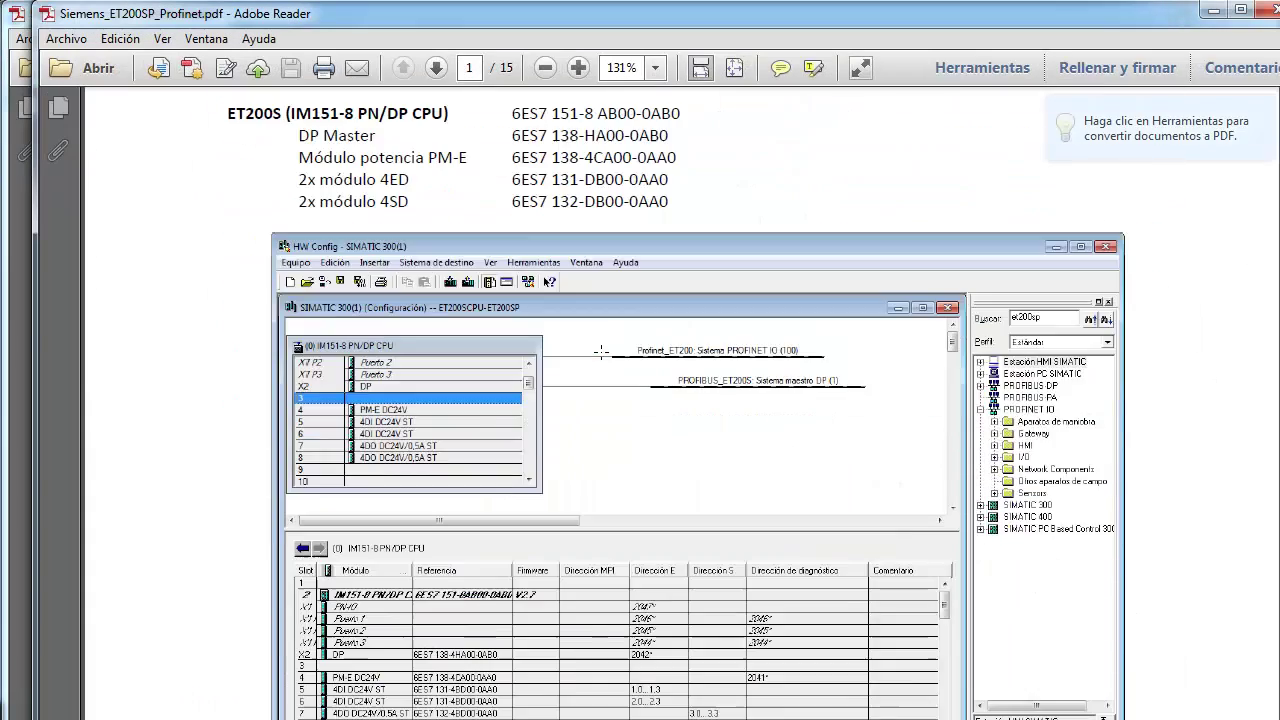
{"action": "scroll", "coordinate": [600, 352], "scroll_direction": "down", "scroll_amount": 6}
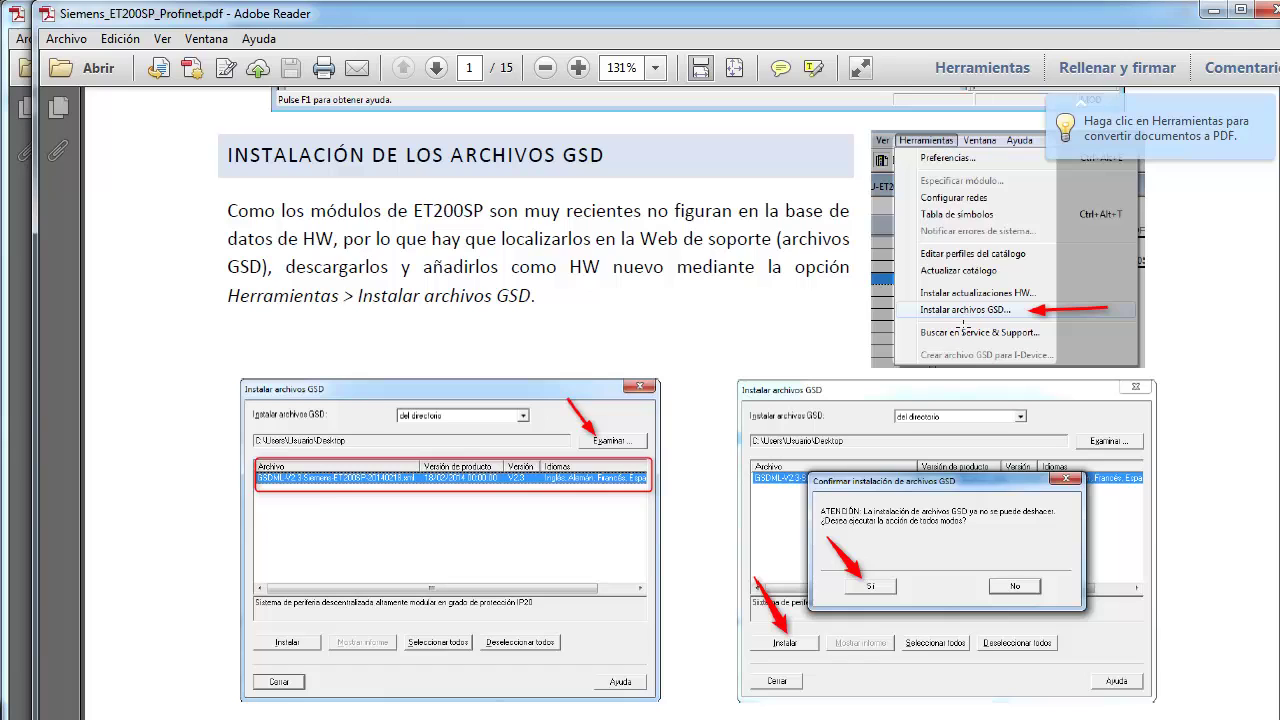
{"action": "scroll", "coordinate": [448, 240], "scroll_direction": "down", "scroll_amount": 3}
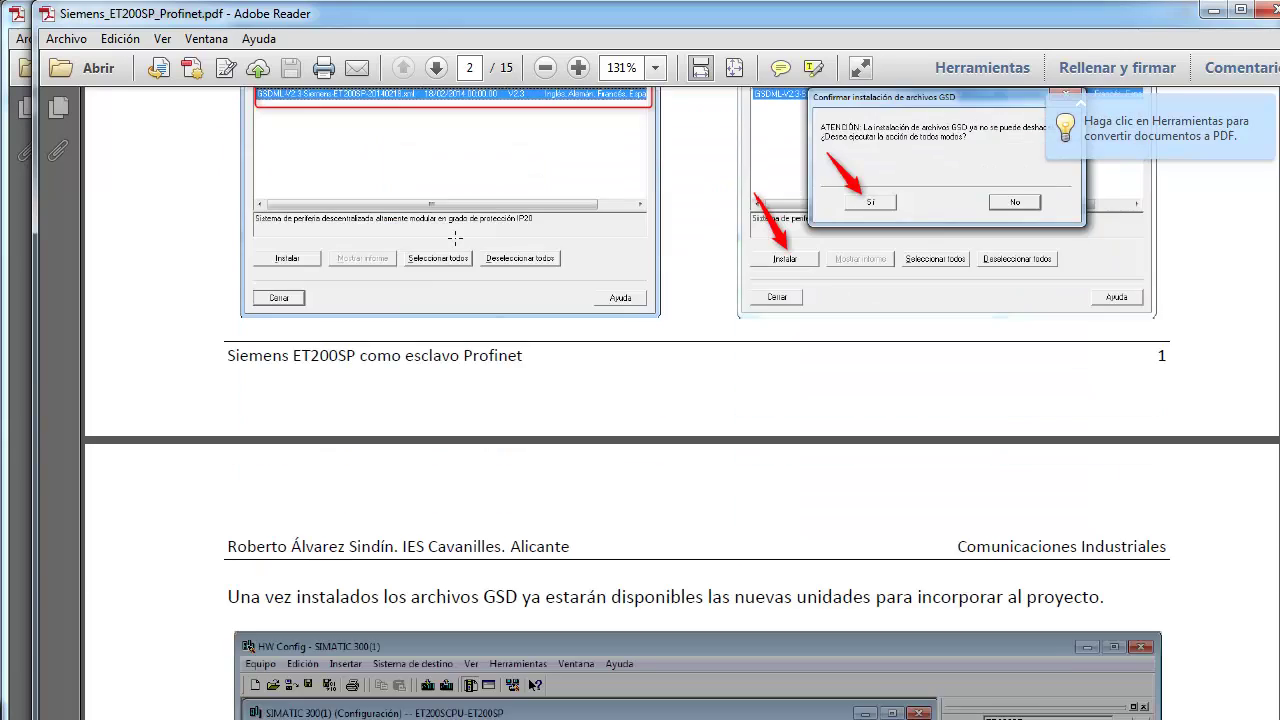
{"action": "scroll", "coordinate": [455, 248], "scroll_direction": "up", "scroll_amount": 1}
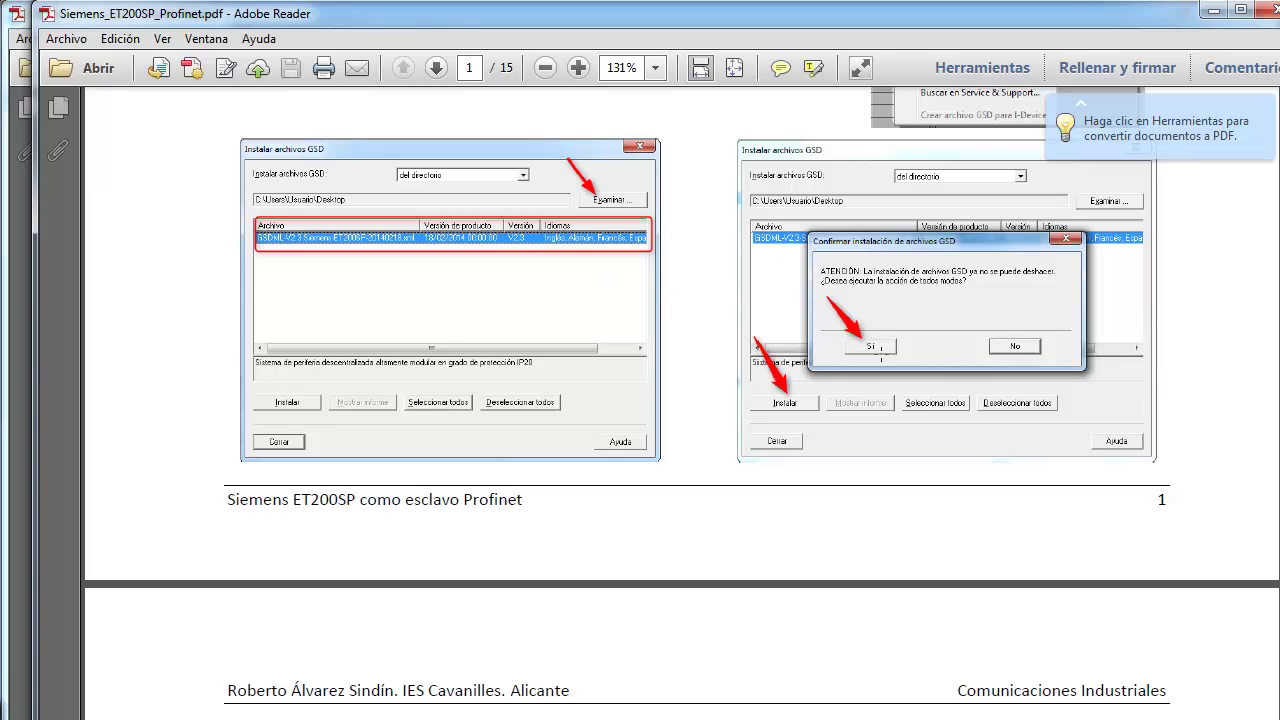
{"action": "scroll", "coordinate": [723, 366], "scroll_direction": "down", "scroll_amount": 10}
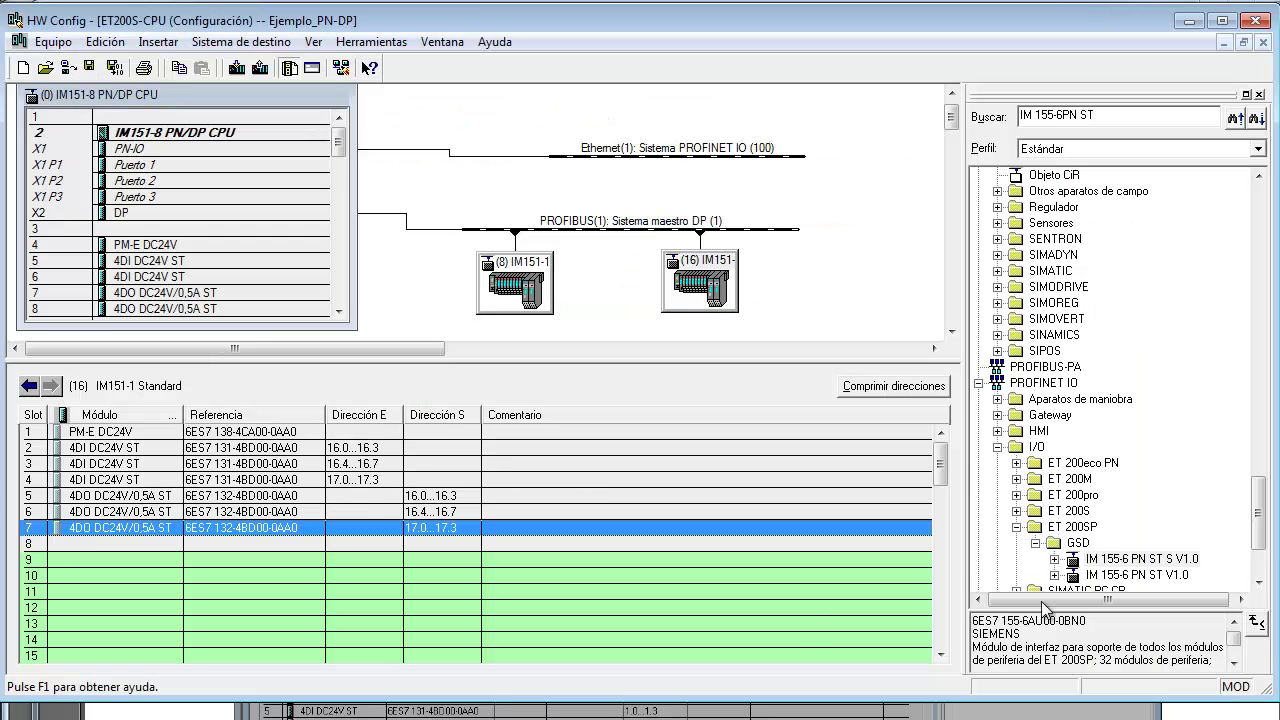
Check catalog entry IM 155-6 PN ST V1.0 against Siemens_Panel.pdf and add it to the Ethernet(1) PROFINET IO system in HW Config.
{"action": "left_click", "coordinate": [1157, 578]}
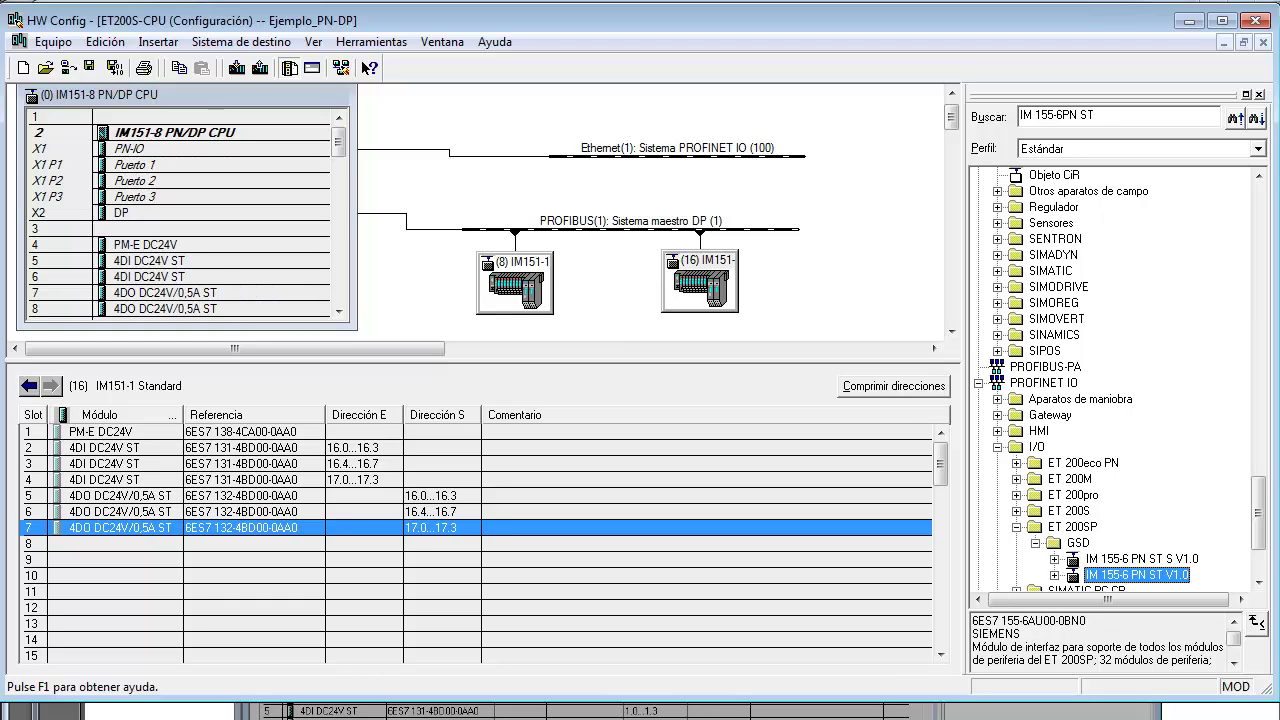
{"action": "left_click", "coordinate": [320, 702]}
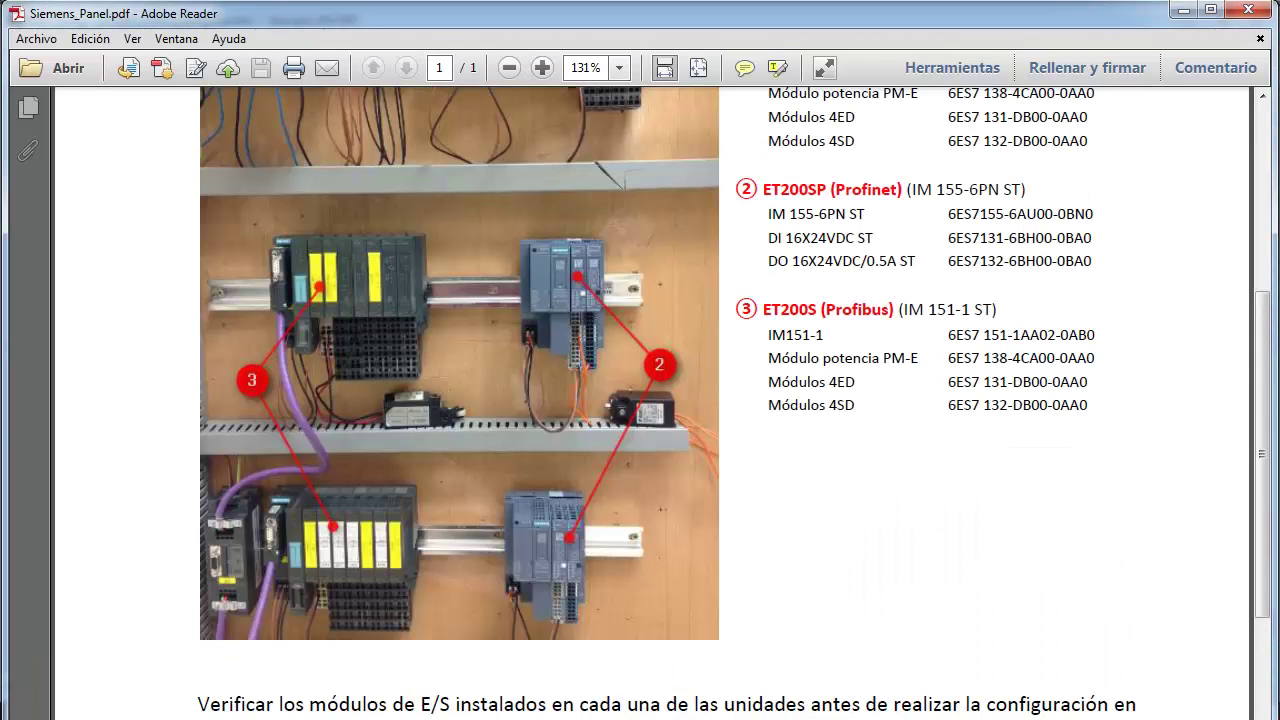
{"action": "key", "text": "alt+Tab"}
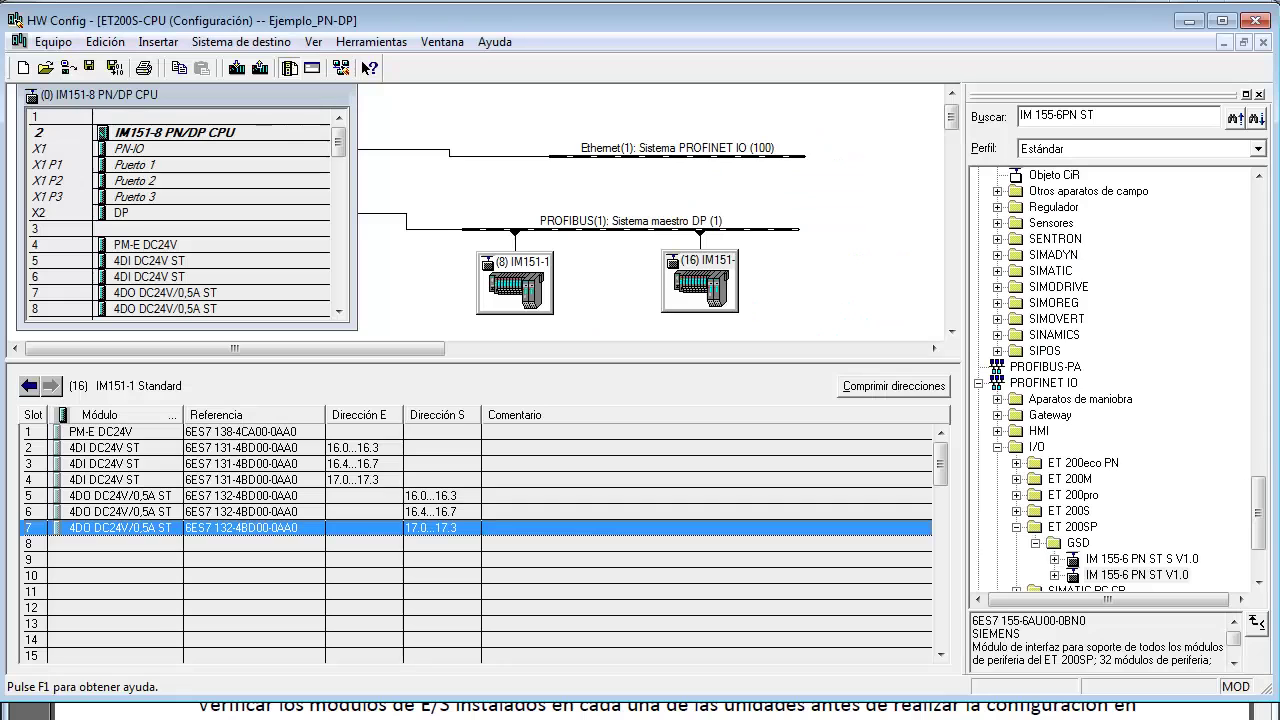
{"action": "left_click", "coordinate": [1130, 577]}
{"action": "left_click_drag", "start_coordinate": [1133, 580], "coordinate": [615, 155]}
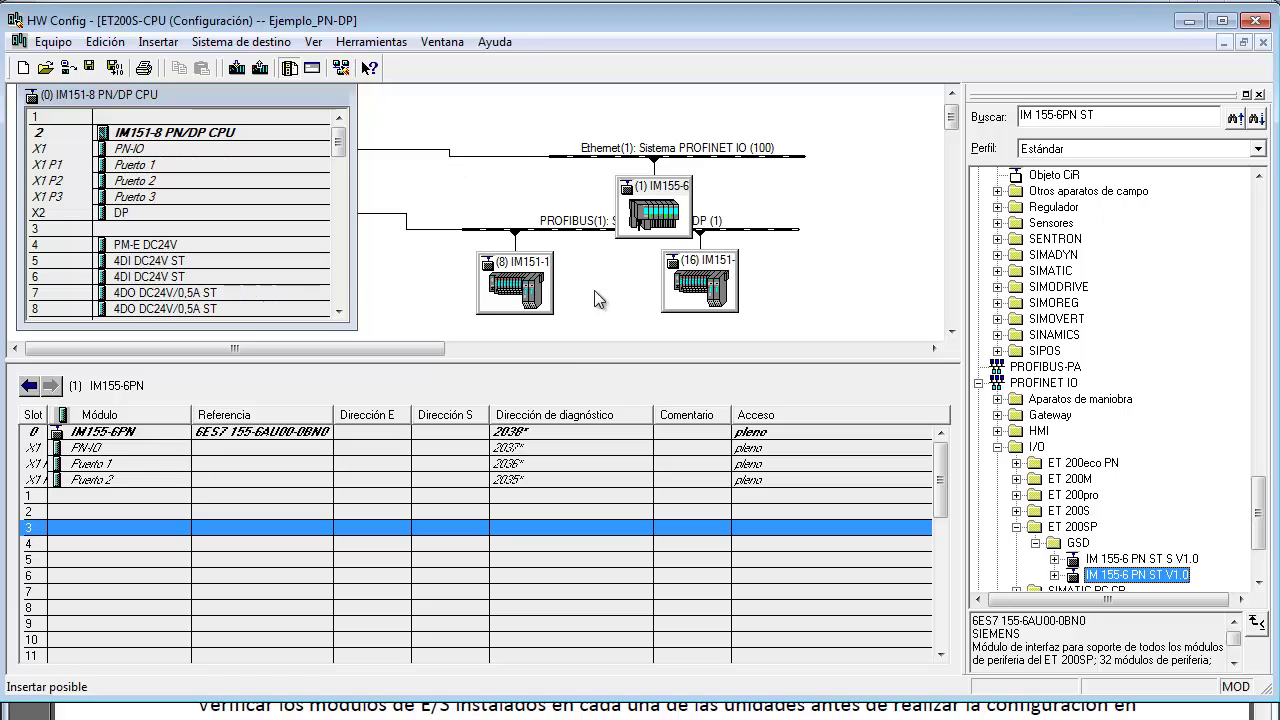
Enlarge the station view and move both IM151-1 slaves and the PROFIBUS line down, clear of the PROFINET device.
{"action": "left_click_drag", "start_coordinate": [560, 362], "coordinate": [552, 428]}
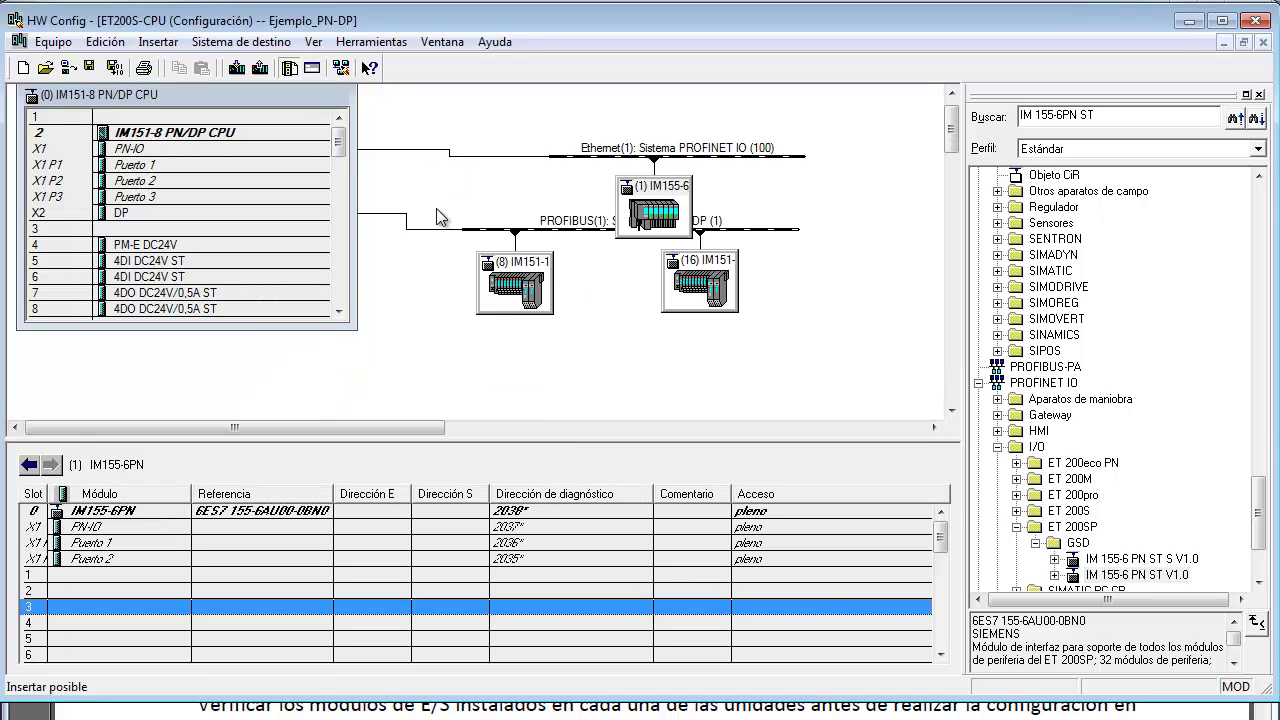
{"action": "left_click", "coordinate": [786, 325]}
{"action": "left_click_drag", "start_coordinate": [546, 274], "coordinate": [509, 365]}
{"action": "left_click_drag", "start_coordinate": [700, 285], "coordinate": [710, 374]}
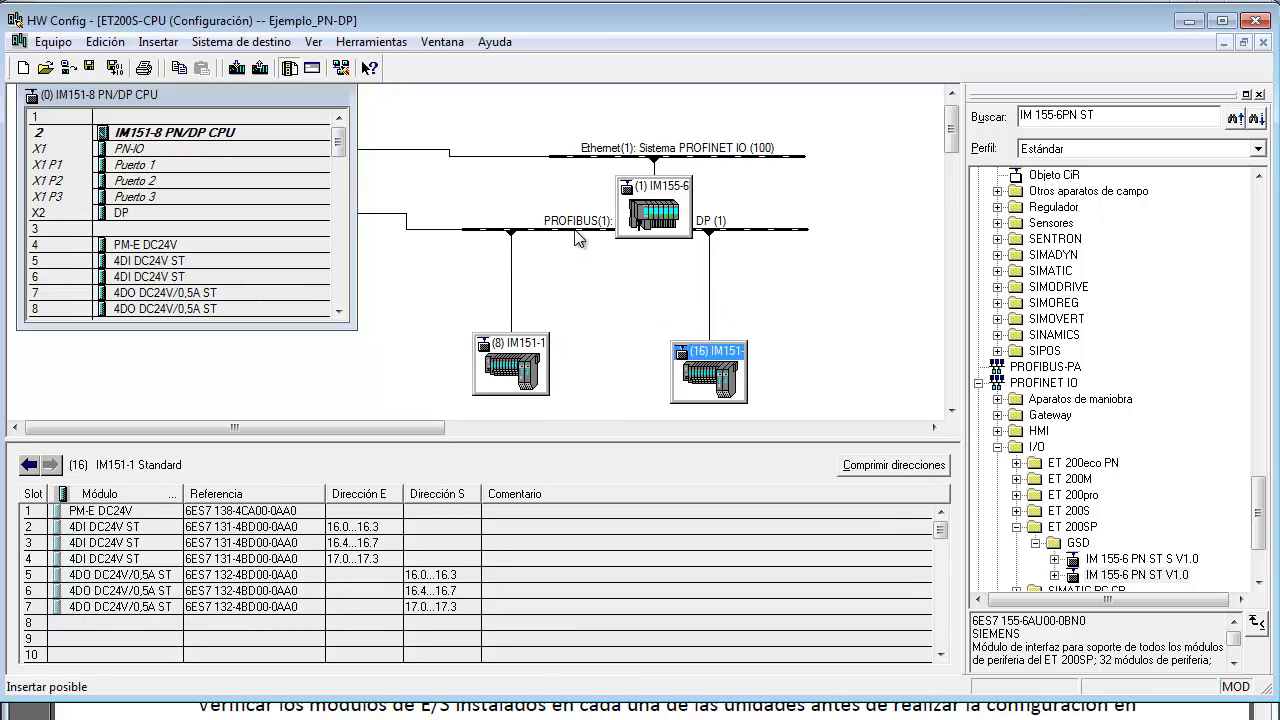
{"action": "left_click_drag", "start_coordinate": [576, 231], "coordinate": [582, 292]}
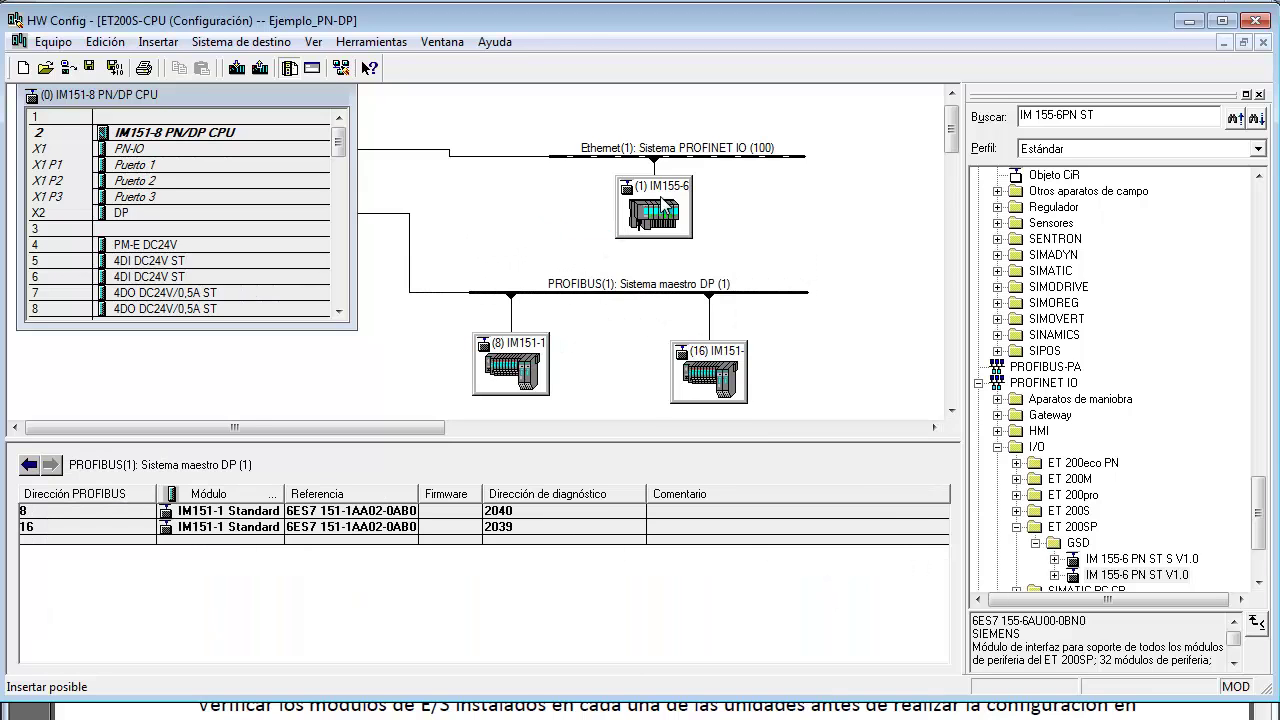
Add a second IM 155-6 PN ST V1.0 to the PROFINET IO system and space the two devices apart along the line.
{"action": "left_click_drag", "start_coordinate": [660, 196], "coordinate": [612, 204]}
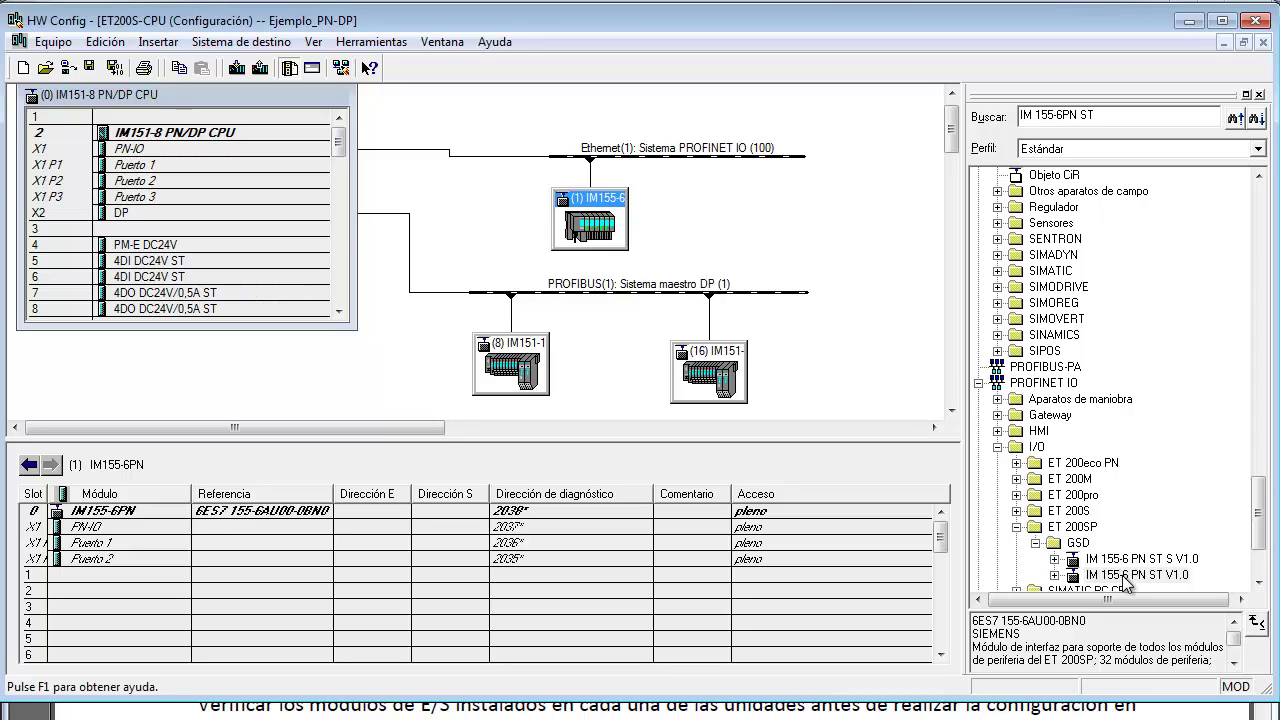
{"action": "left_click_drag", "start_coordinate": [1127, 577], "coordinate": [718, 160]}
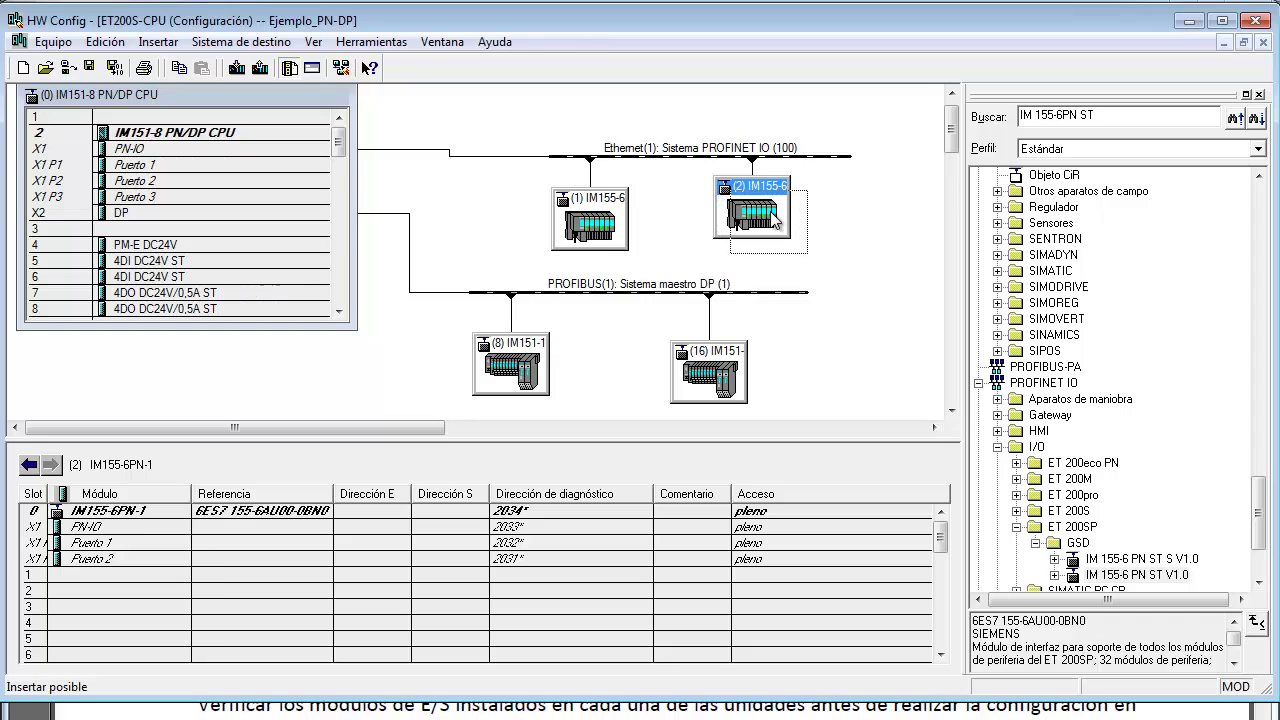
{"action": "left_click", "coordinate": [598, 206]}
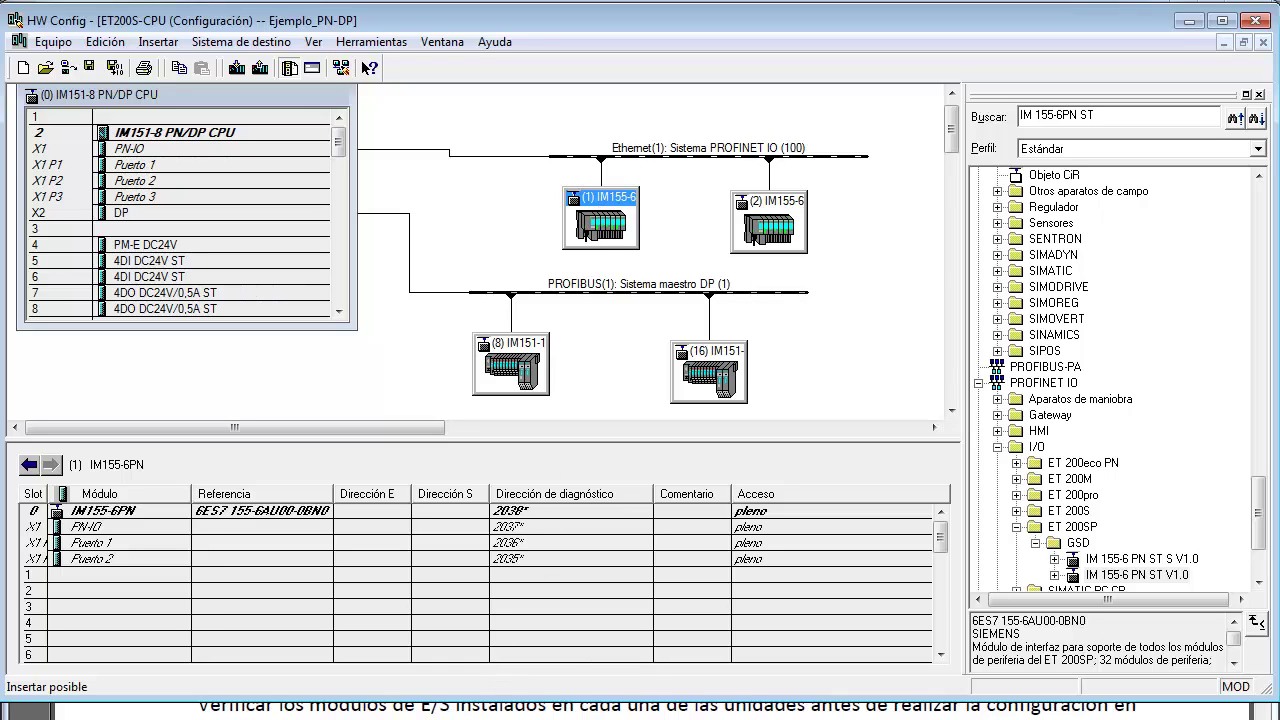
Check the ET200SP modules in Siemens_Panel.pdf and insert a DI16 x 24V DC ST module in slot 1 of both IM155-6PN devices.
{"action": "left_click", "coordinate": [310, 692]}
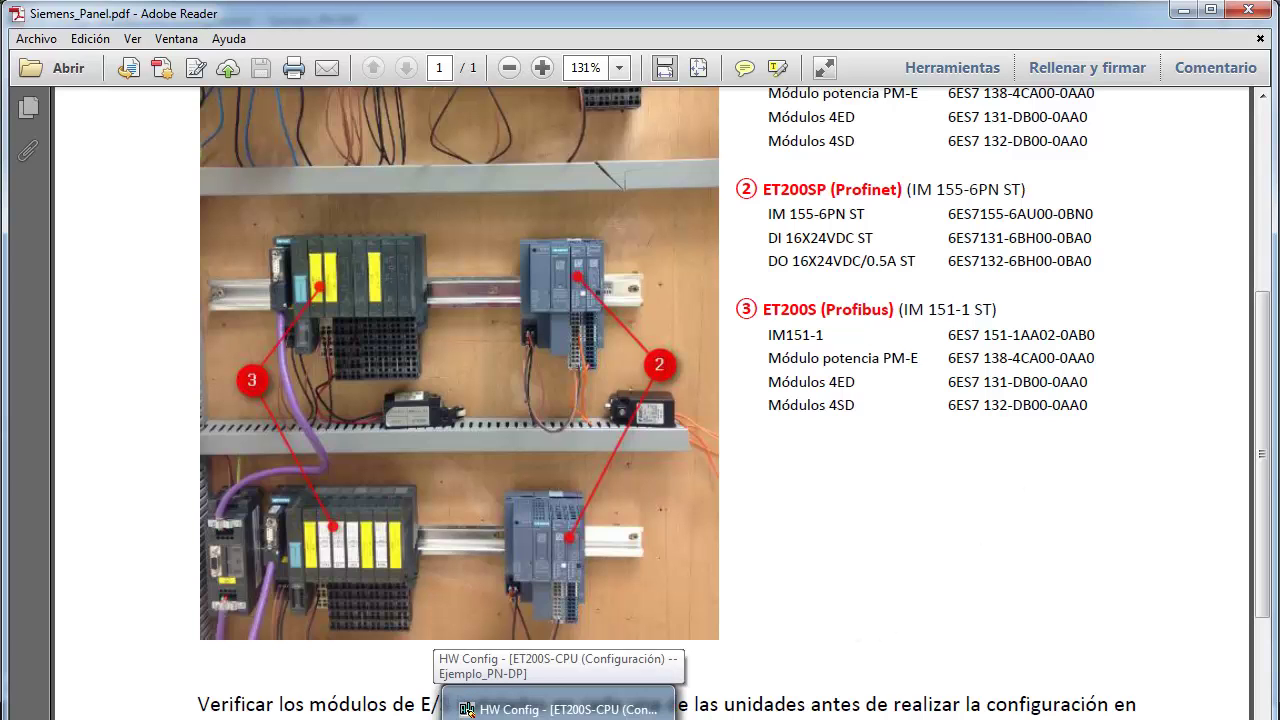
{"action": "left_click", "coordinate": [510, 705]}
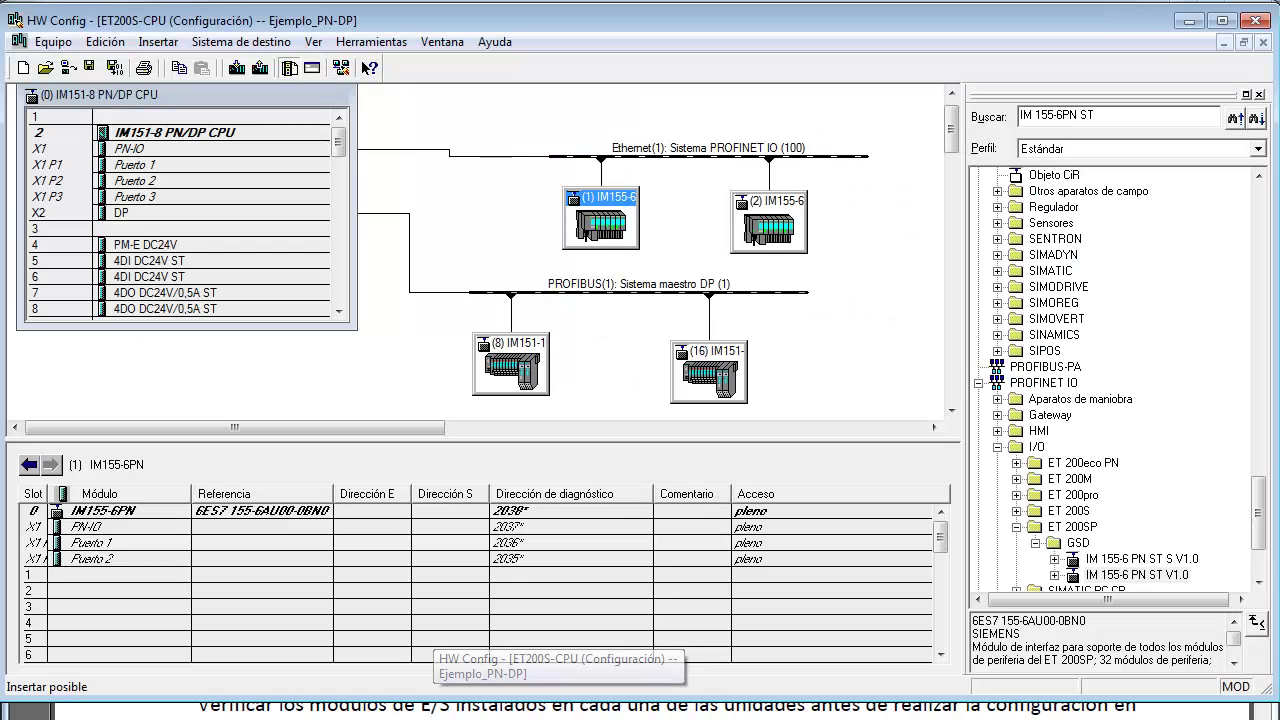
{"action": "left_click", "coordinate": [1055, 575]}
{"action": "scroll", "coordinate": [1175, 296], "scroll_direction": "down", "scroll_amount": 3}
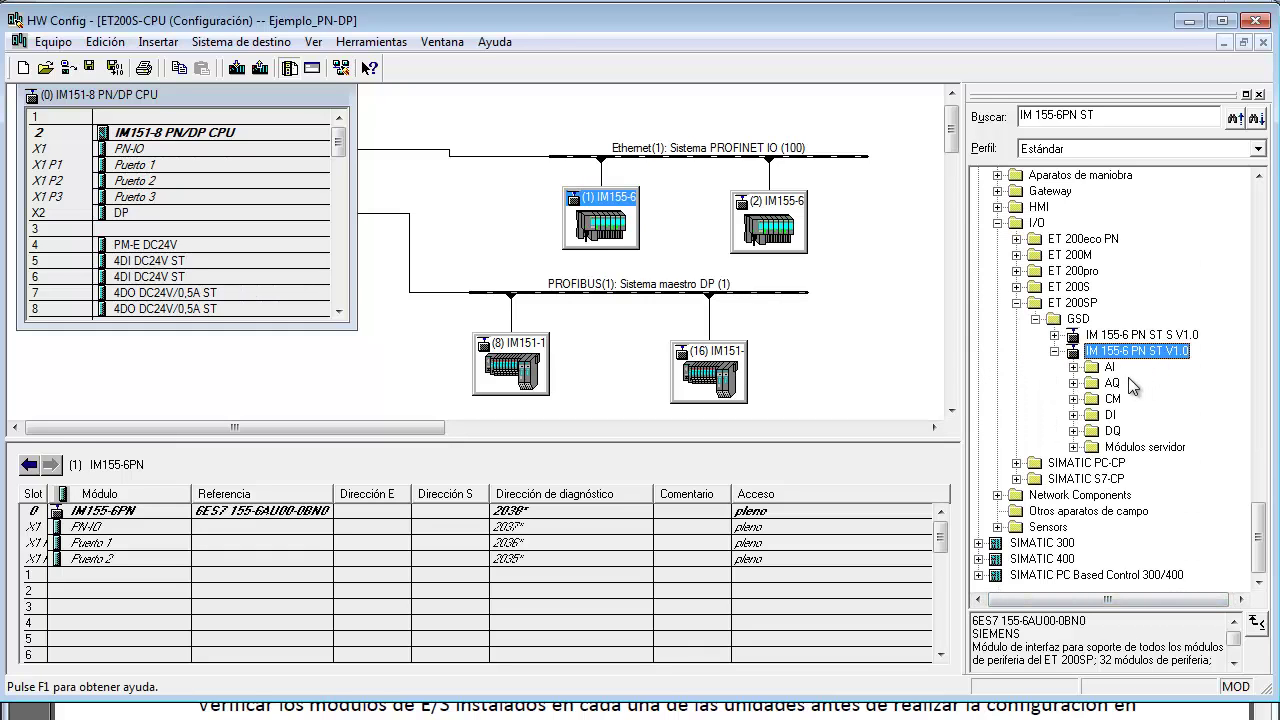
{"action": "left_click", "coordinate": [1074, 415]}
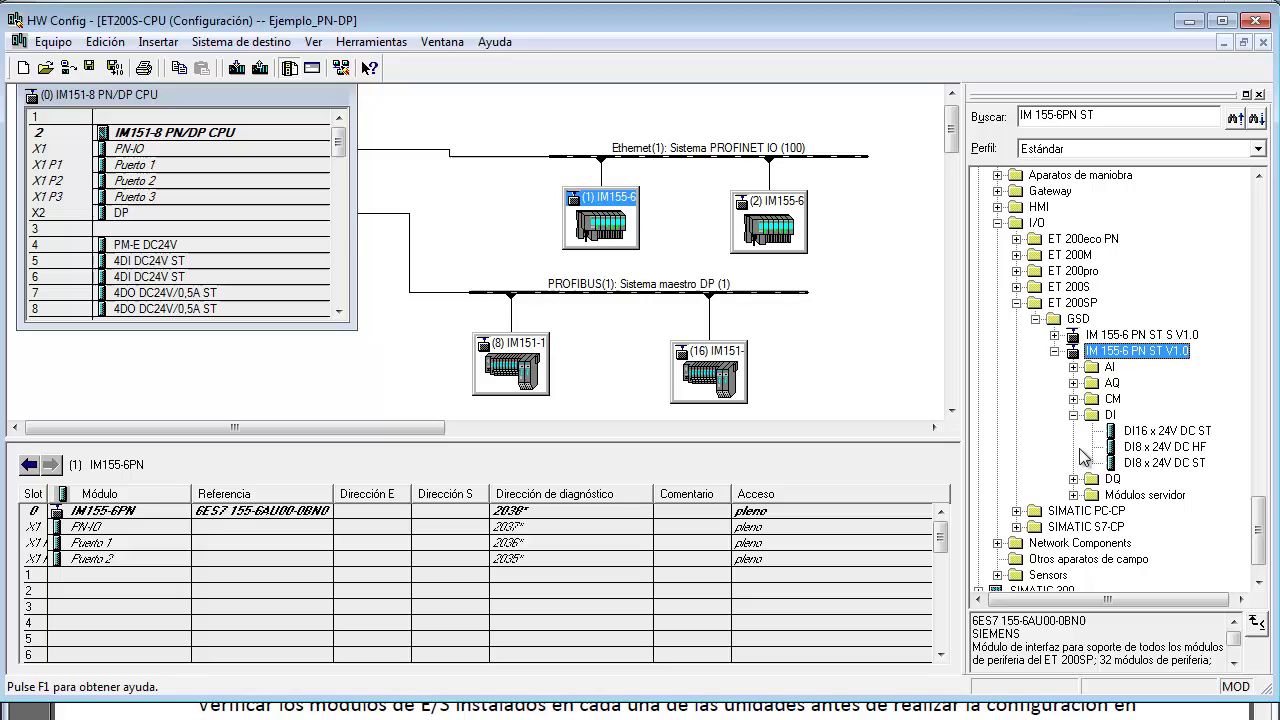
{"action": "left_click", "coordinate": [1170, 431]}
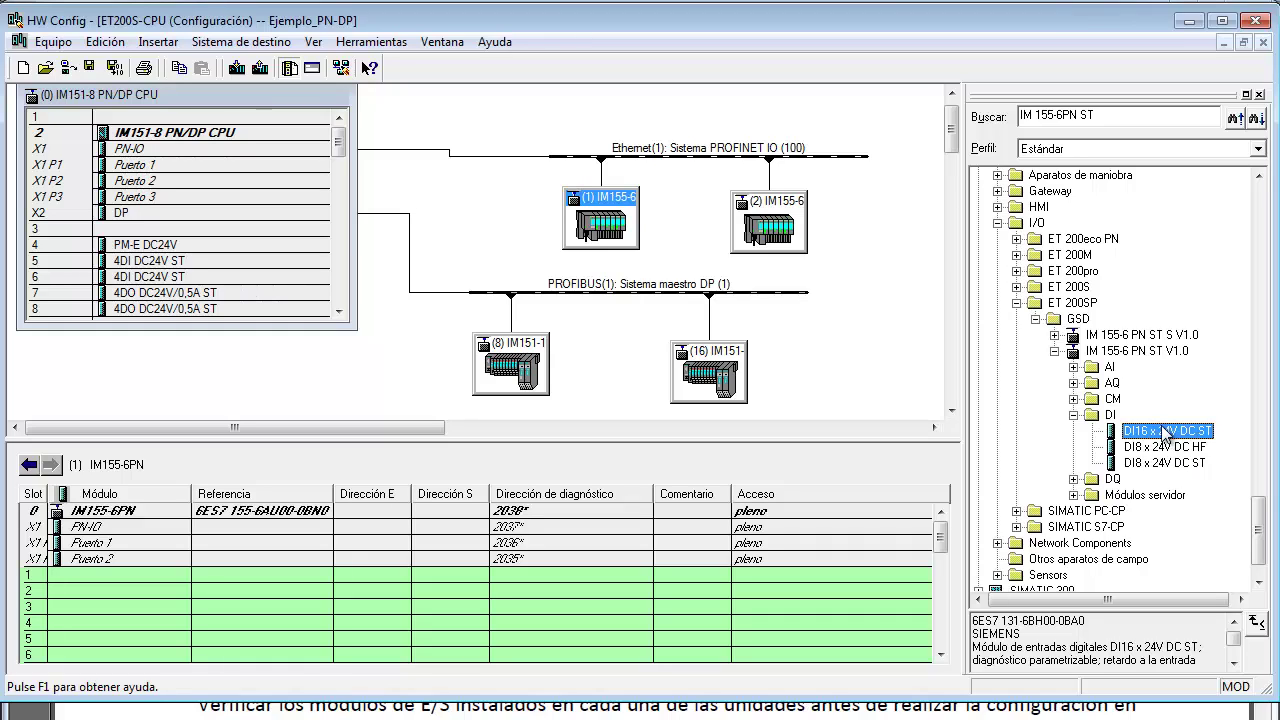
{"action": "left_click", "coordinate": [572, 222]}
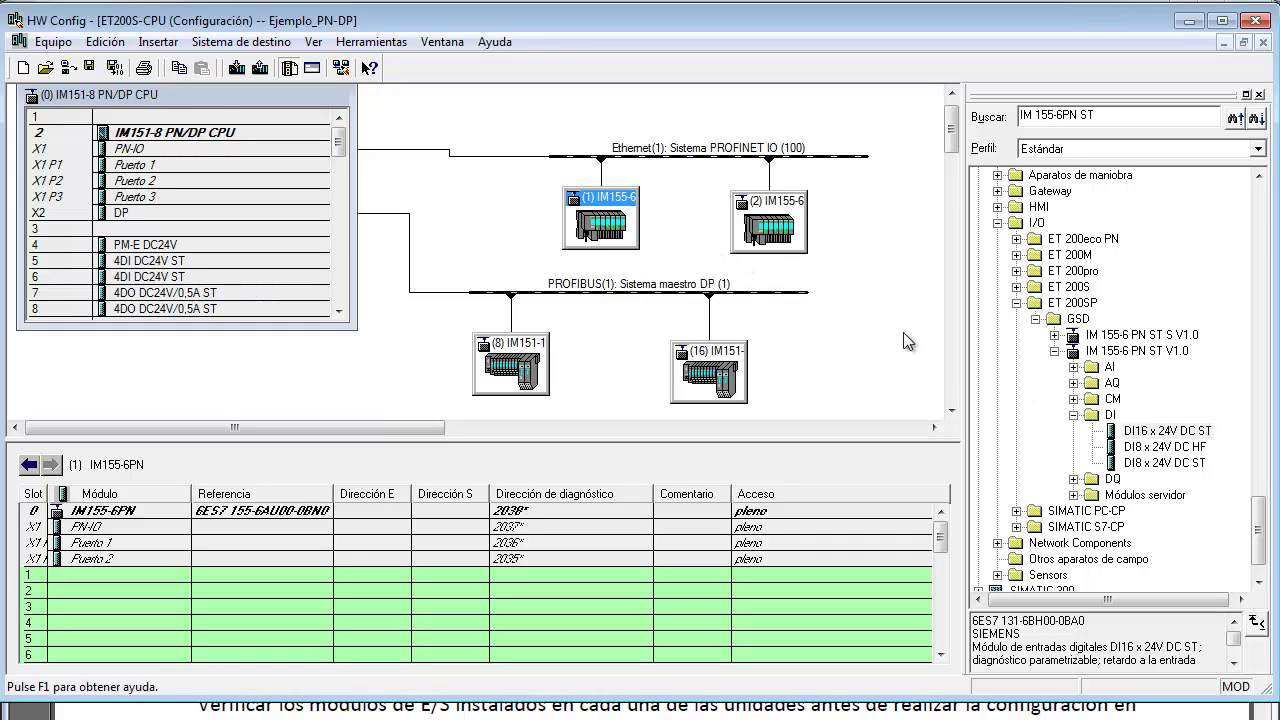
{"action": "left_click_drag", "start_coordinate": [1143, 438], "coordinate": [134, 576]}
{"action": "left_click", "coordinate": [774, 230]}
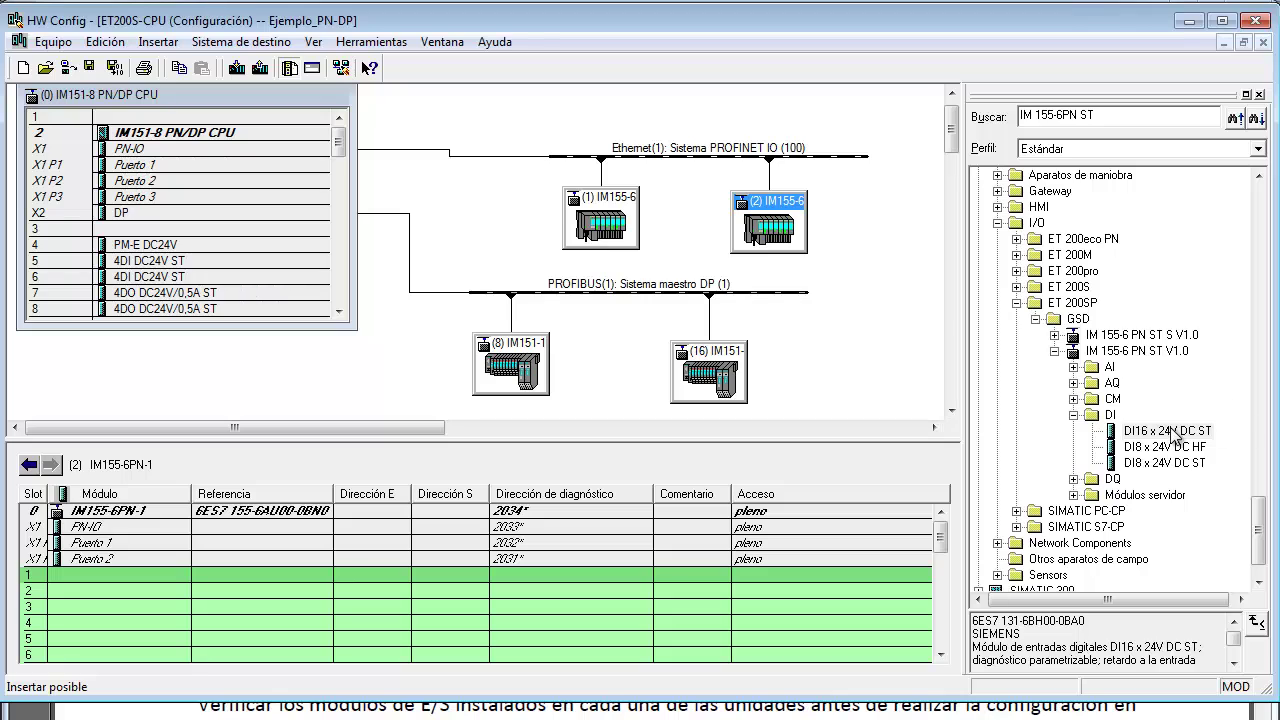
{"action": "left_click_drag", "start_coordinate": [1177, 437], "coordinate": [141, 577]}
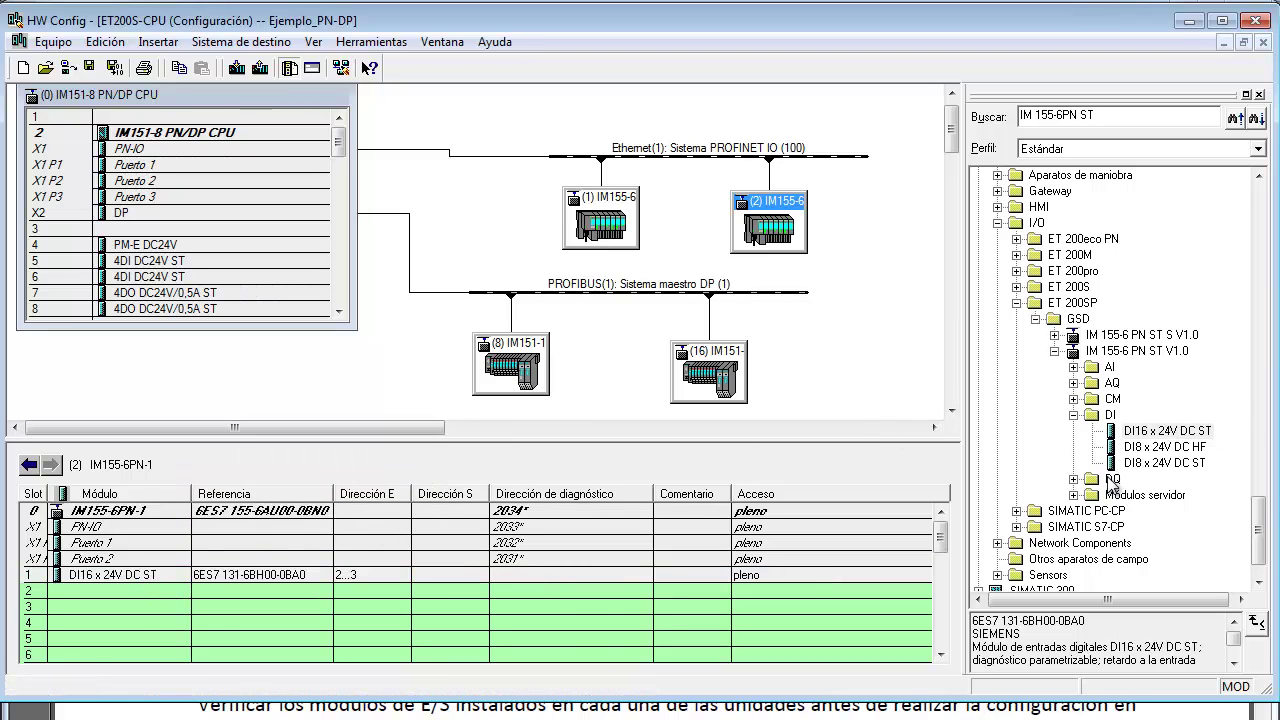
Find DQ16 x 24V DC / 0,5A ST among the digital output modules and compare its order number with Siemens_Panel.pdf.
{"action": "left_click", "coordinate": [1073, 415]}
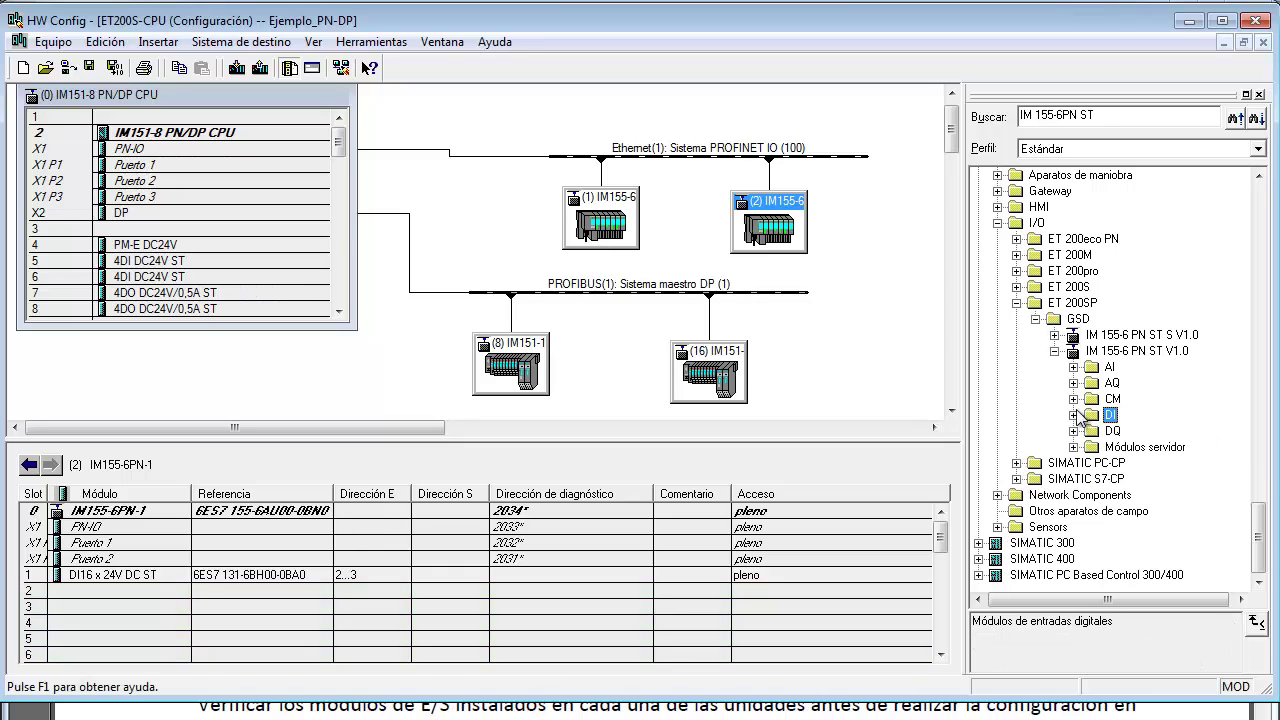
{"action": "left_click", "coordinate": [1073, 431]}
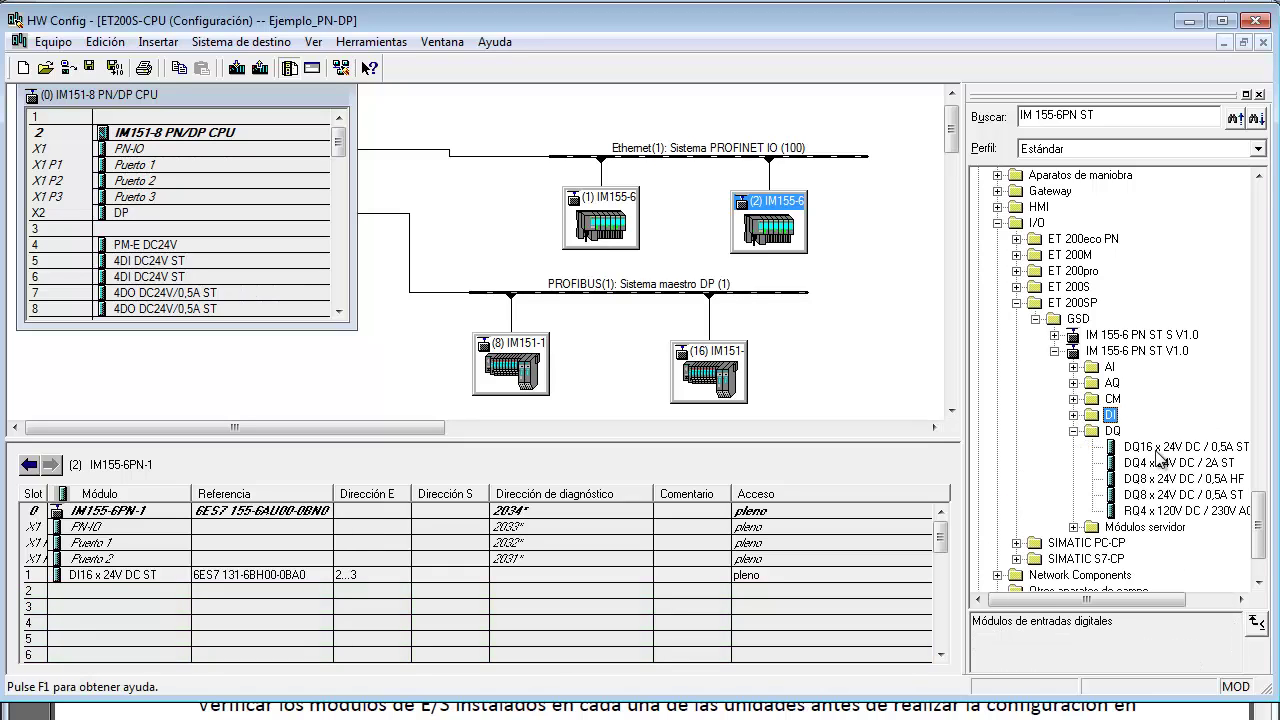
{"action": "left_click", "coordinate": [1158, 449]}
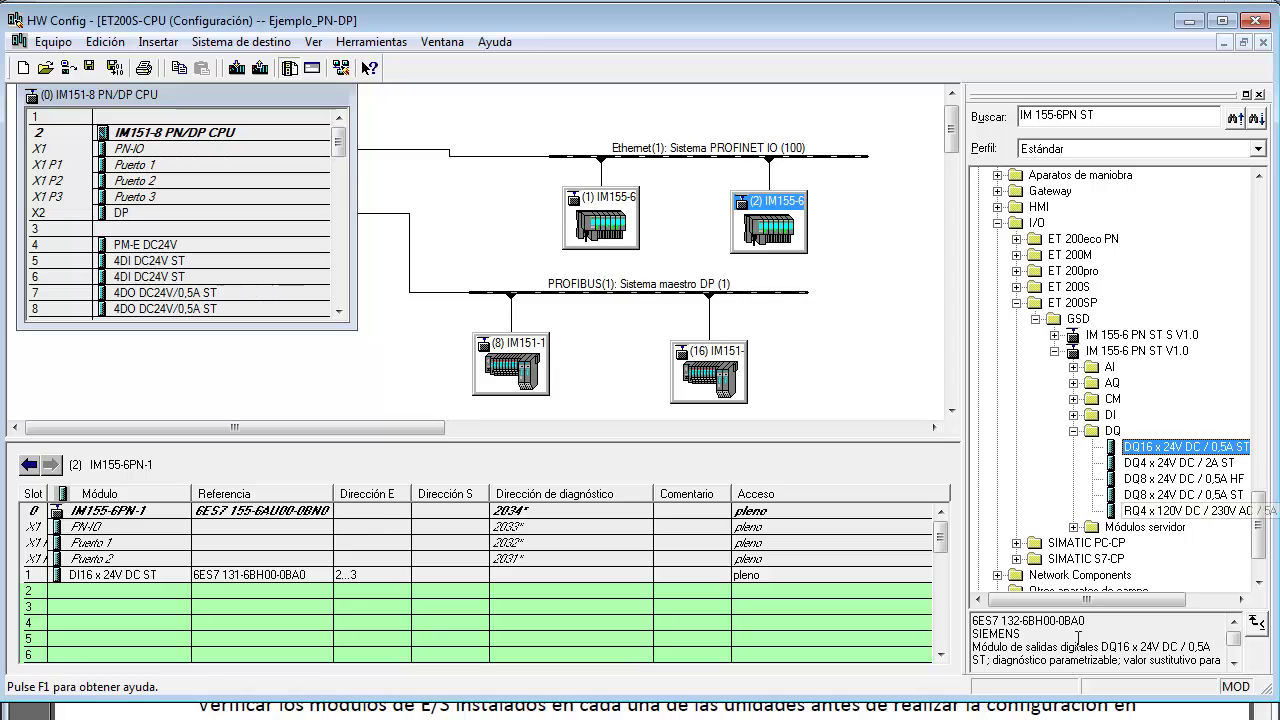
{"action": "left_click", "coordinate": [1045, 714]}
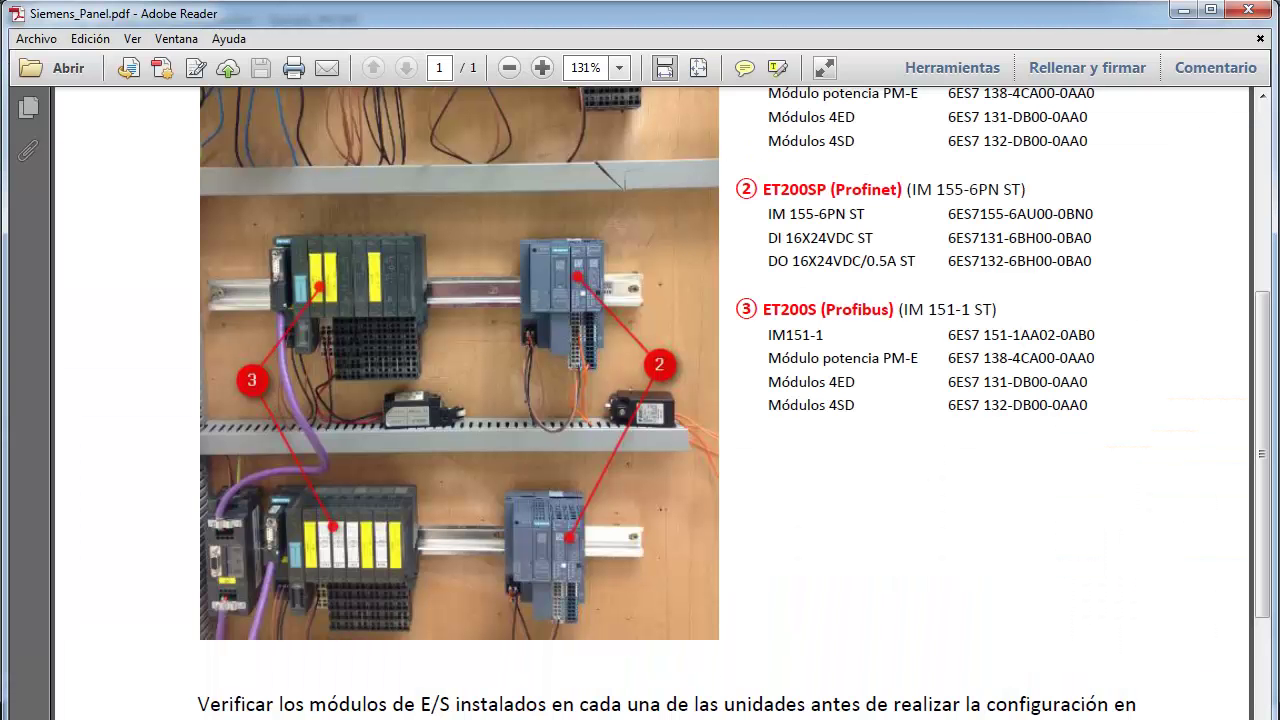
{"action": "key", "text": "alt+Tab"}
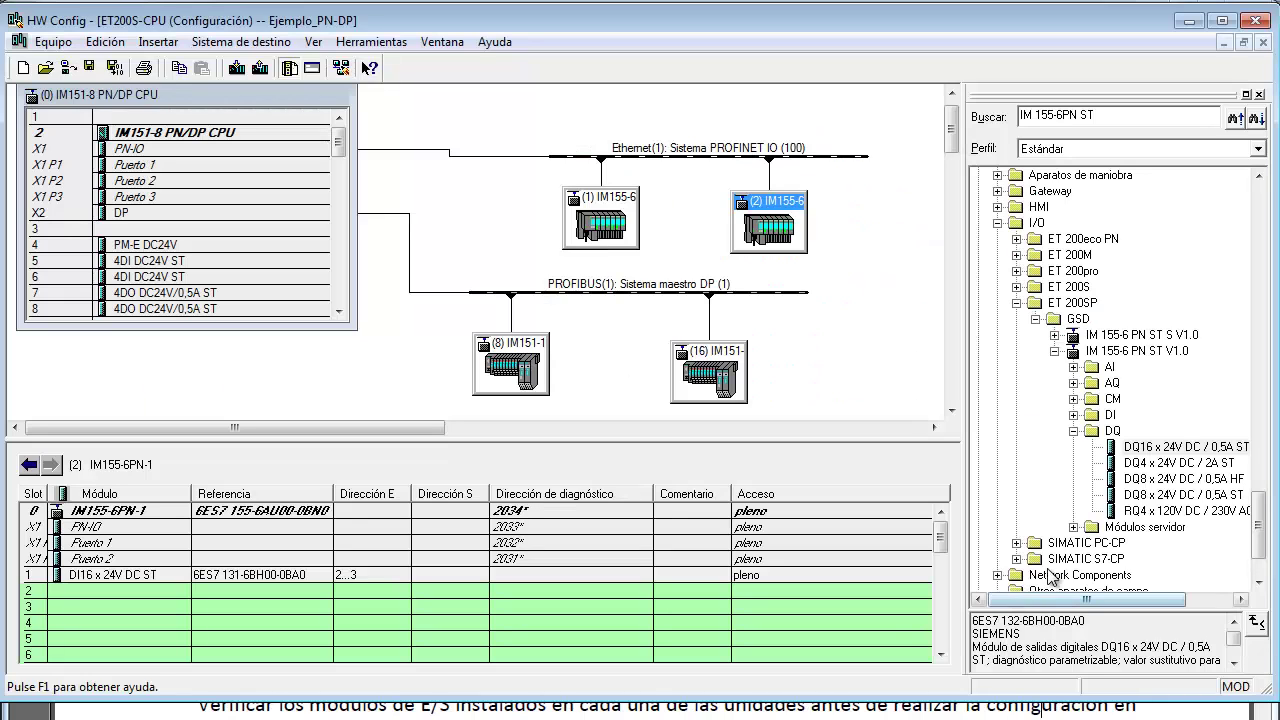
Insert a DQ16 x 24V DC / 0,5A ST module in slot 2 of both IM155-6PN devices.
{"action": "left_click", "coordinate": [1150, 448]}
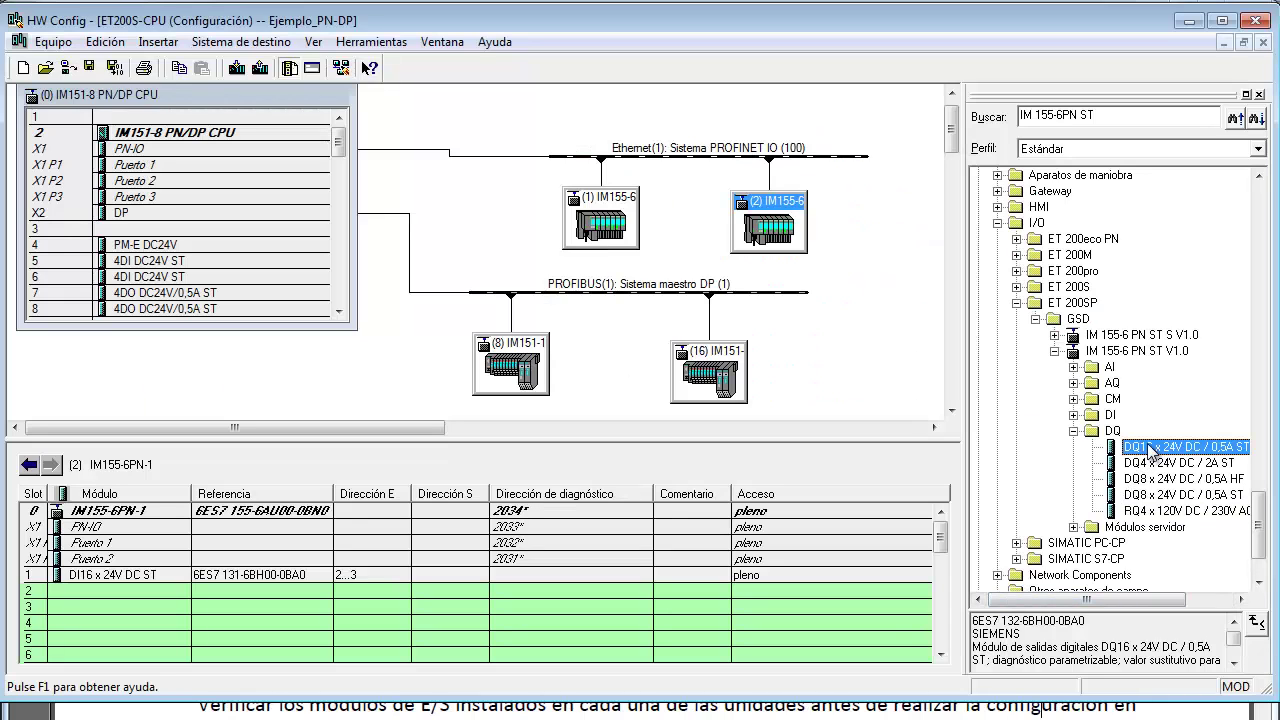
{"action": "left_click_drag", "start_coordinate": [1152, 450], "coordinate": [148, 590]}
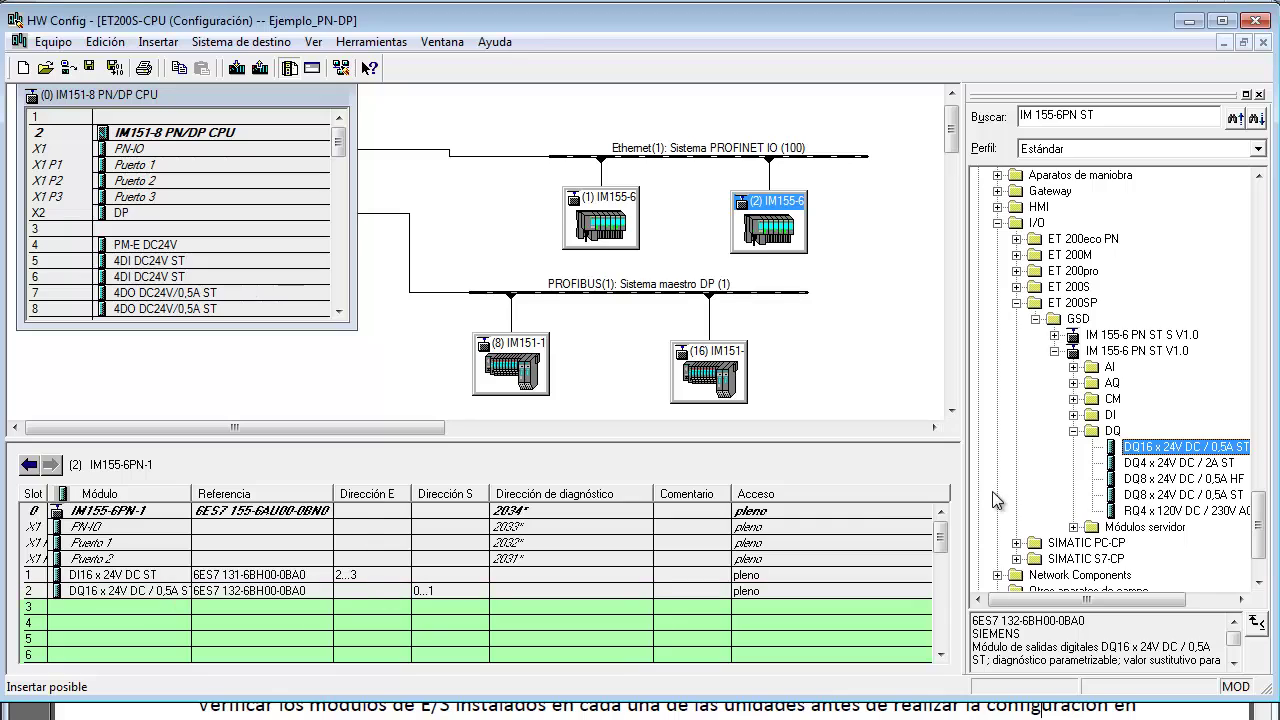
{"action": "left_click", "coordinate": [620, 245]}
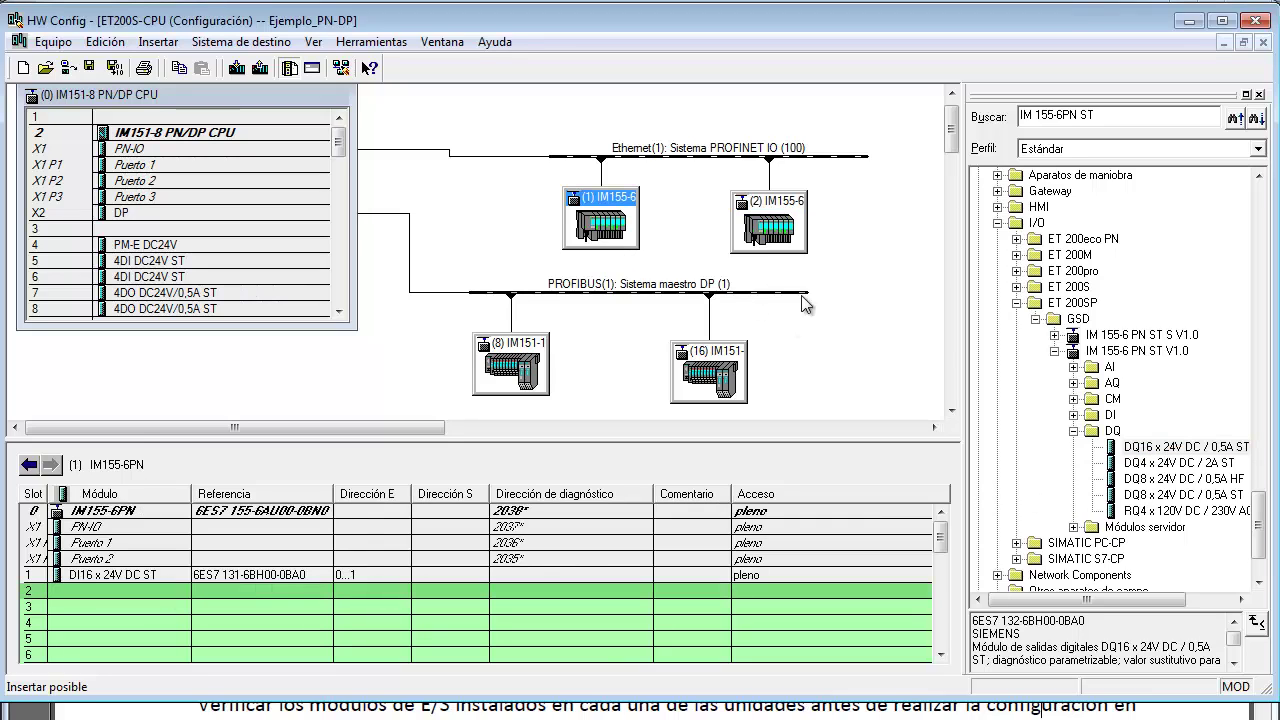
{"action": "left_click", "coordinate": [1155, 452]}
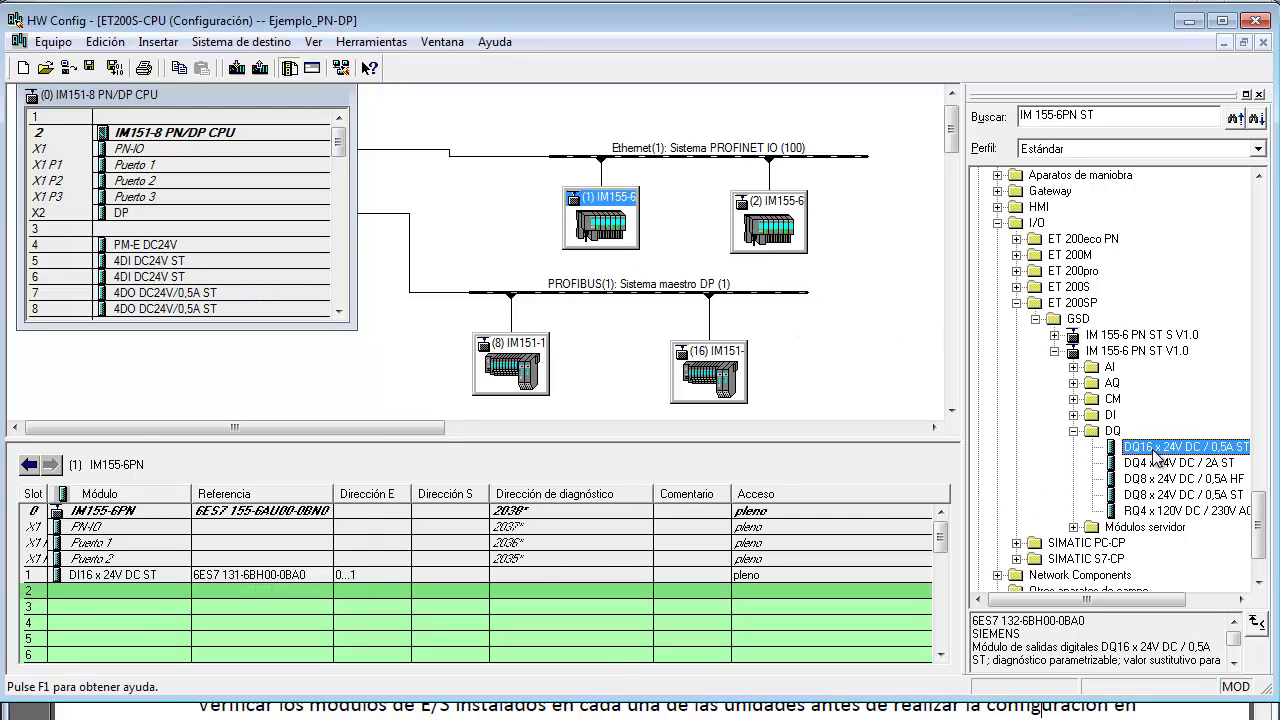
{"action": "left_click_drag", "start_coordinate": [1155, 452], "coordinate": [245, 612]}
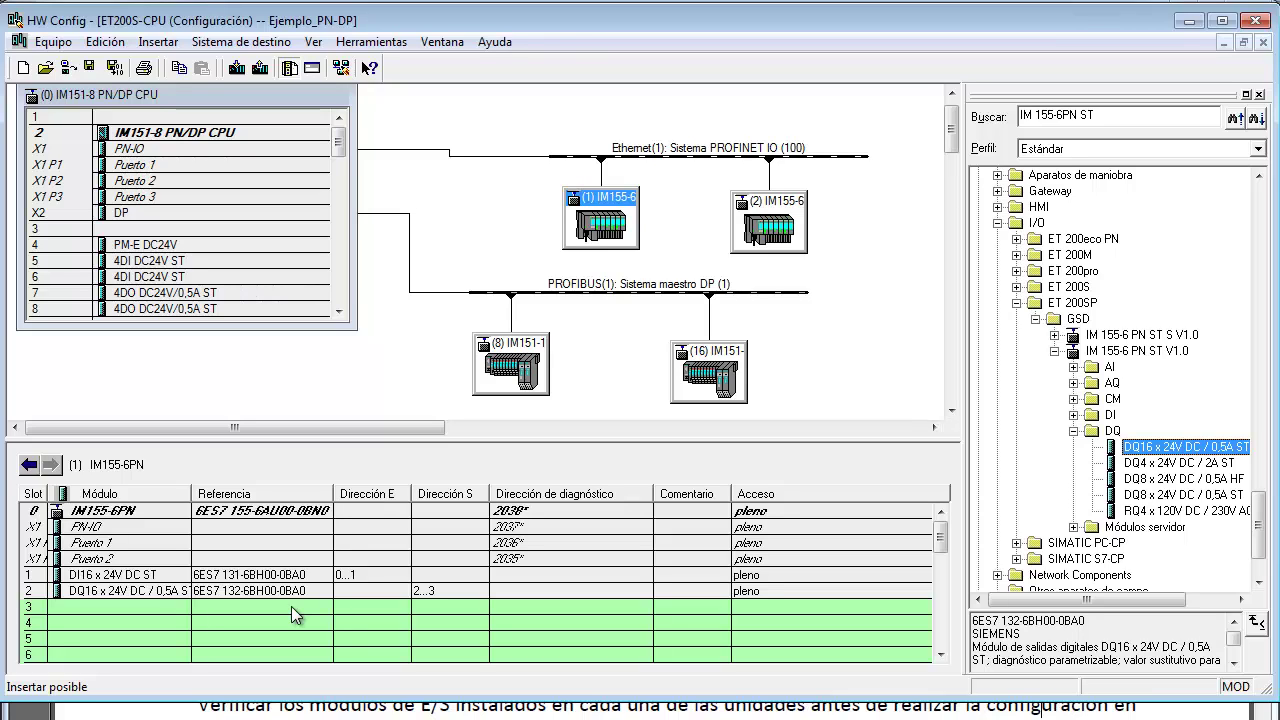
Check the IP address in the Ethernet interface properties of the first IM155-6PN device.
{"action": "double_click", "coordinate": [599, 201]}
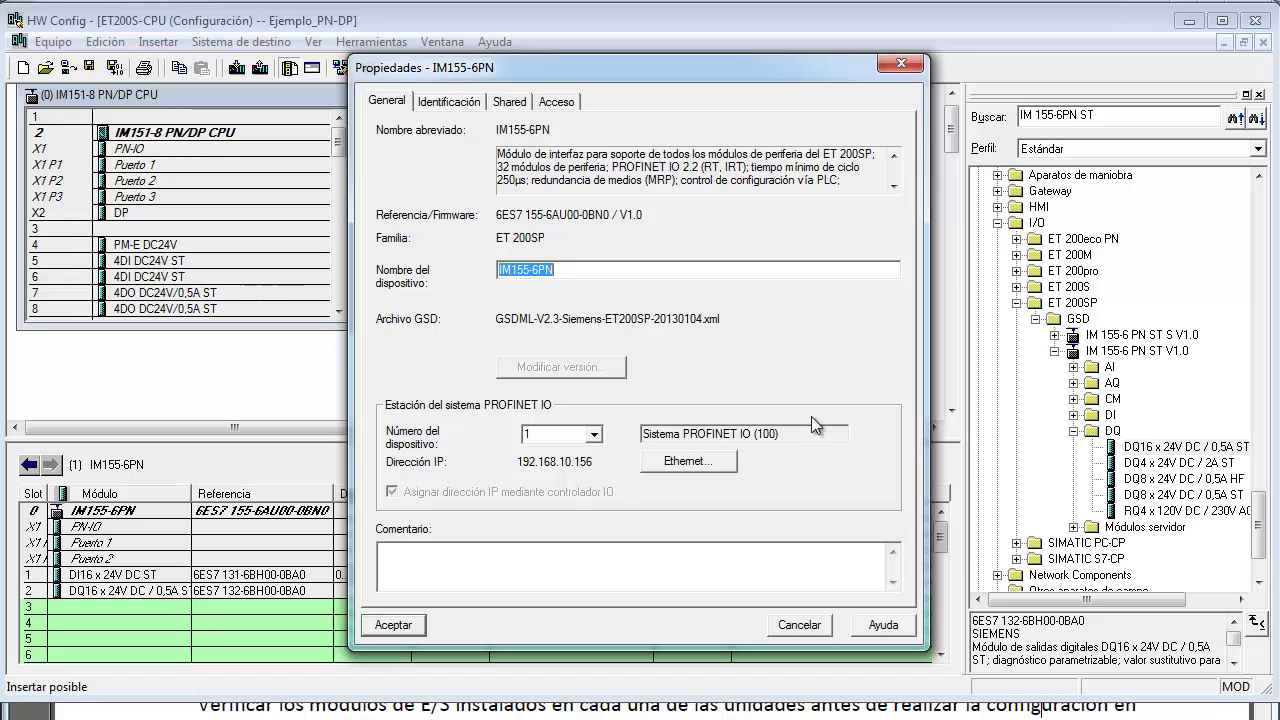
{"action": "left_click", "coordinate": [681, 462]}
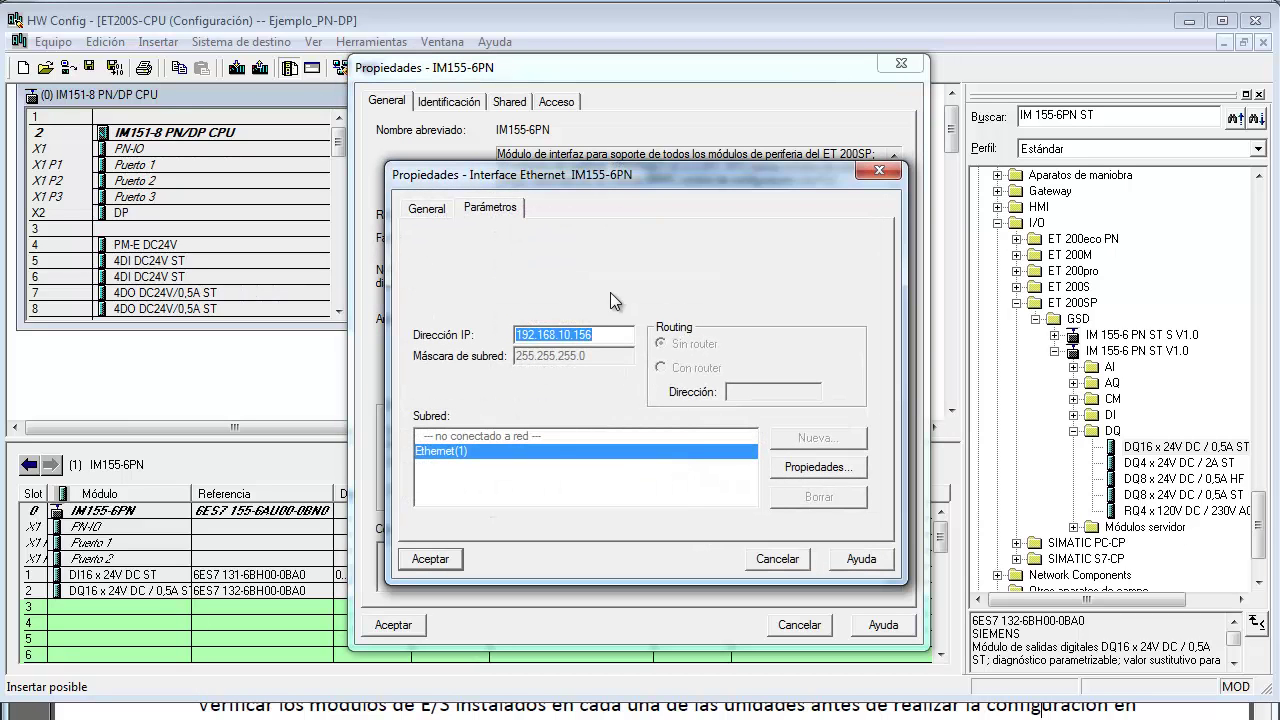
{"action": "left_click", "coordinate": [605, 335]}
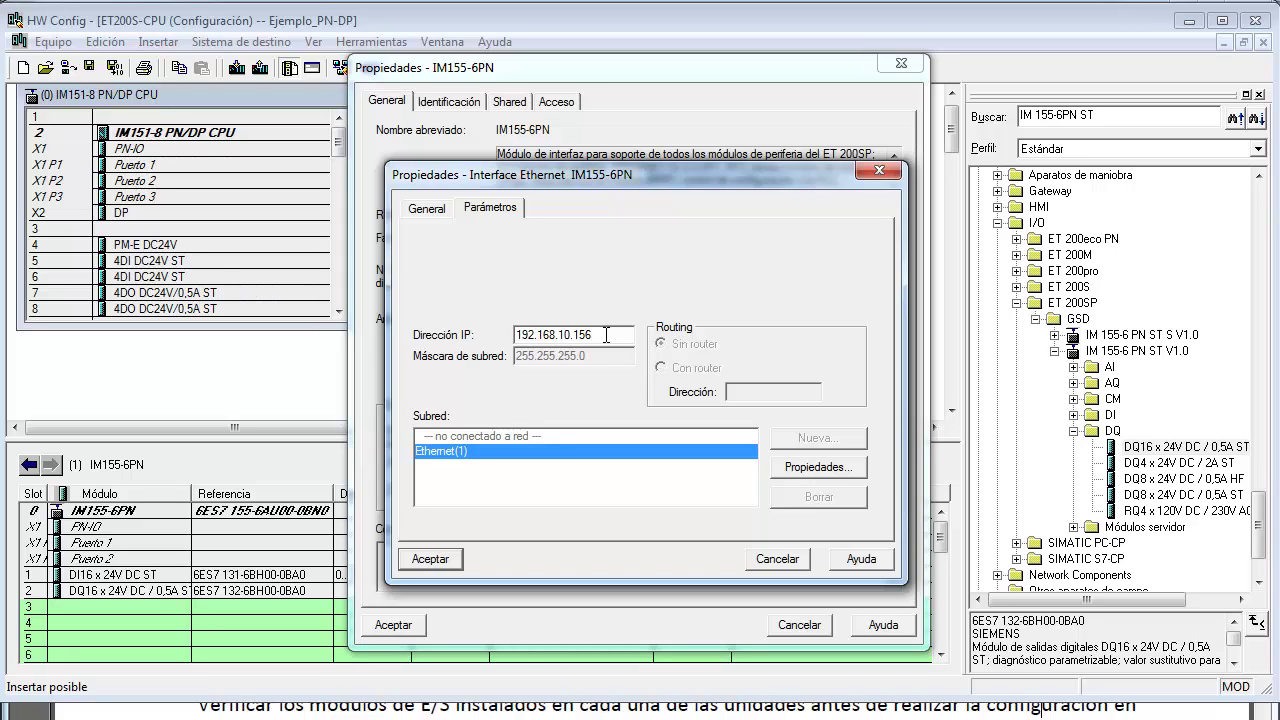
{"action": "left_click", "coordinate": [785, 558]}
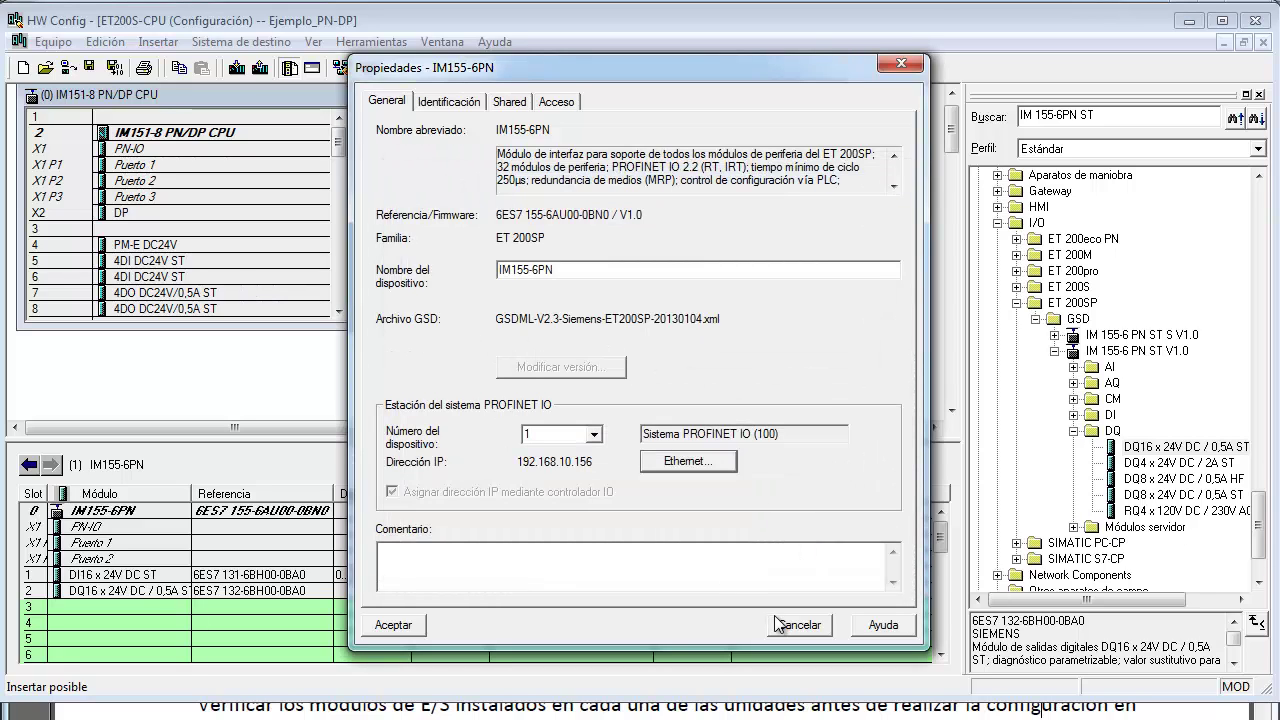
{"action": "left_click", "coordinate": [394, 626]}
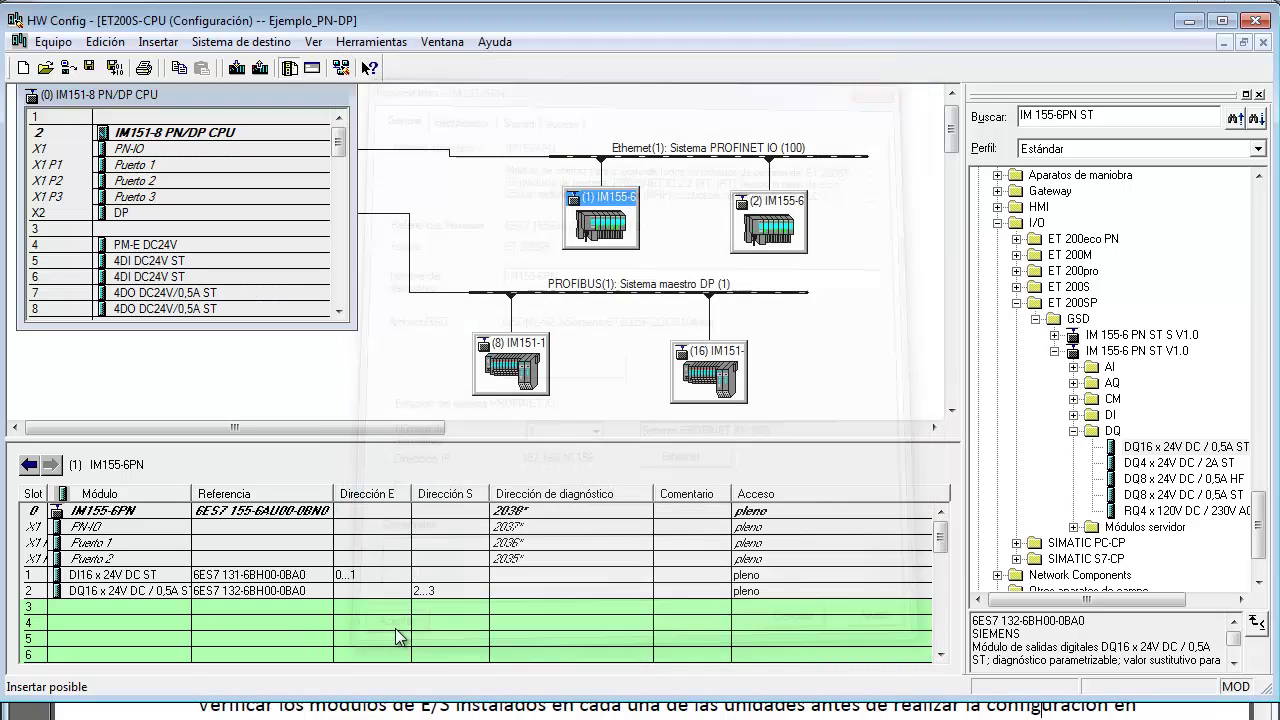
Set the device number of the first IM155-6PN to 56.
{"action": "double_click", "coordinate": [634, 203]}
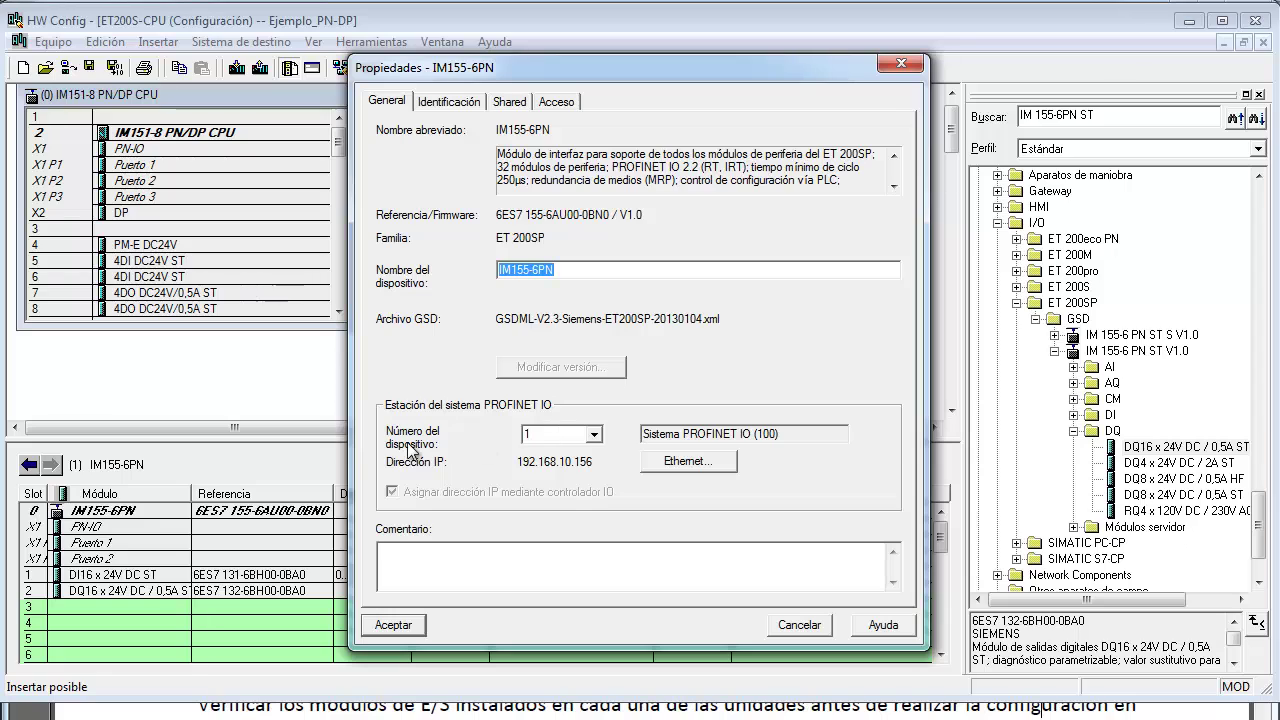
{"action": "left_click", "coordinate": [594, 434]}
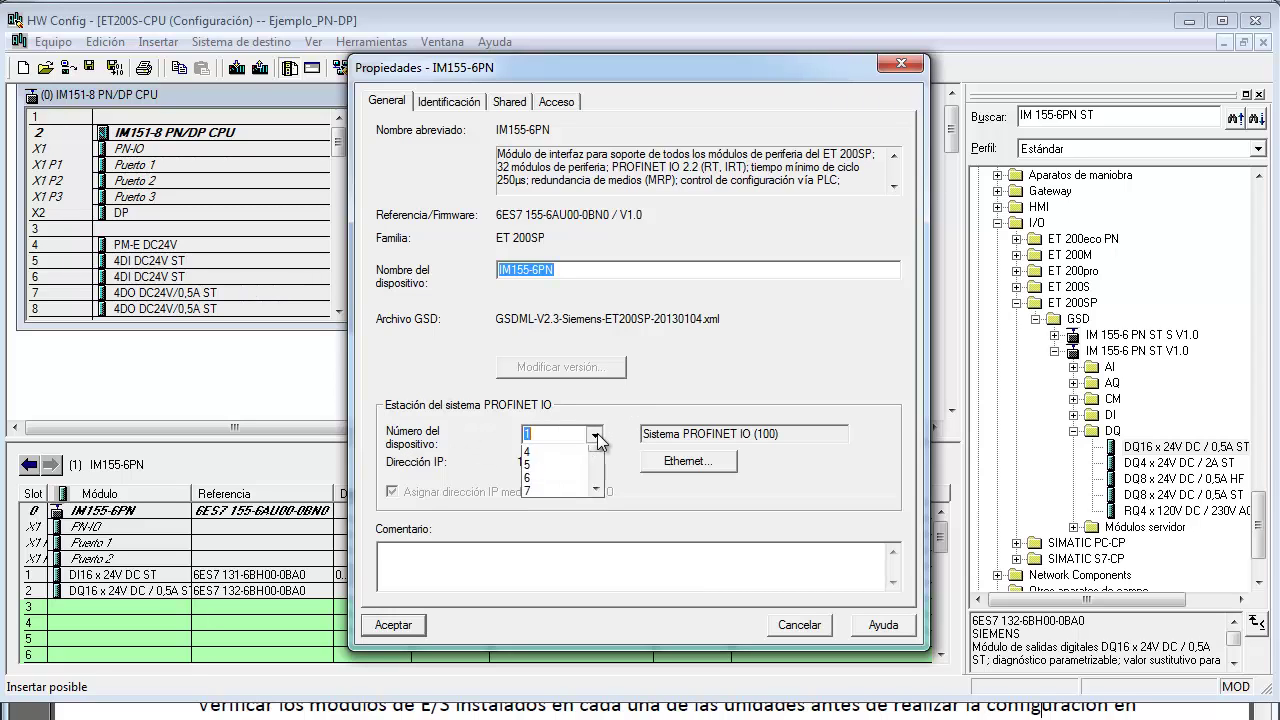
{"action": "left_click_drag", "start_coordinate": [601, 482], "coordinate": [604, 450]}
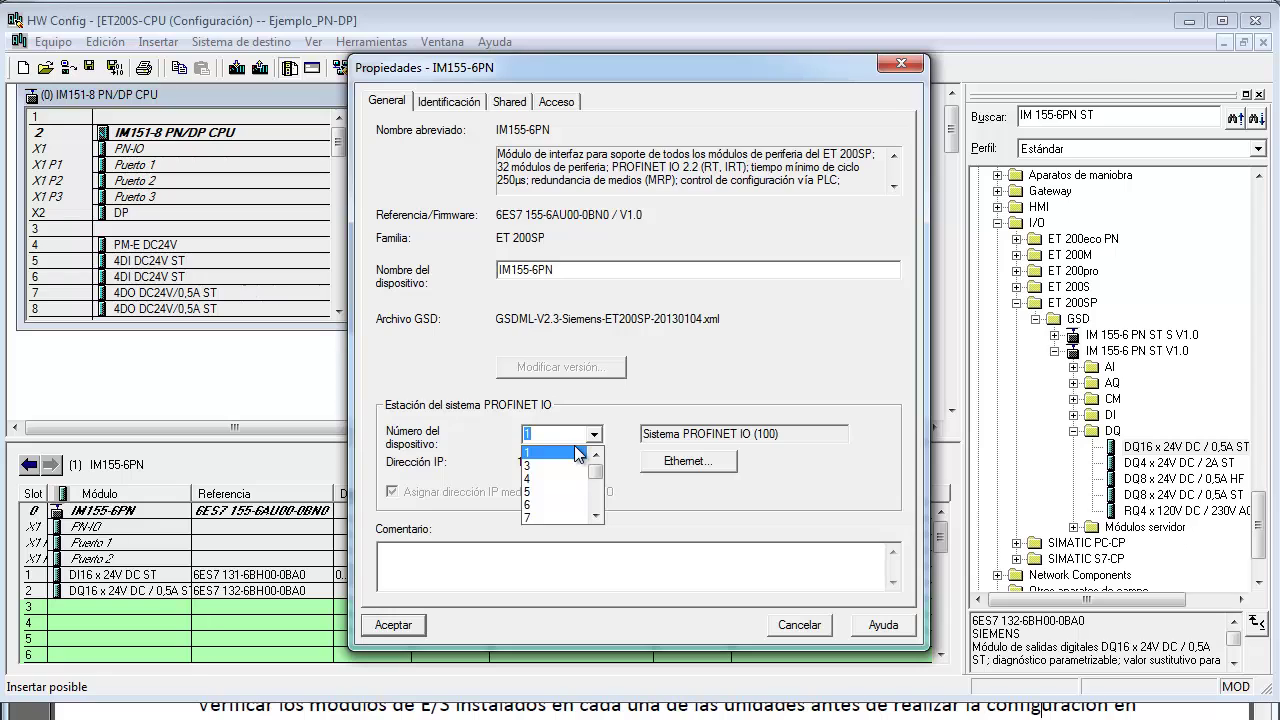
{"action": "left_click", "coordinate": [597, 515]}
{"action": "left_click", "coordinate": [597, 515]}
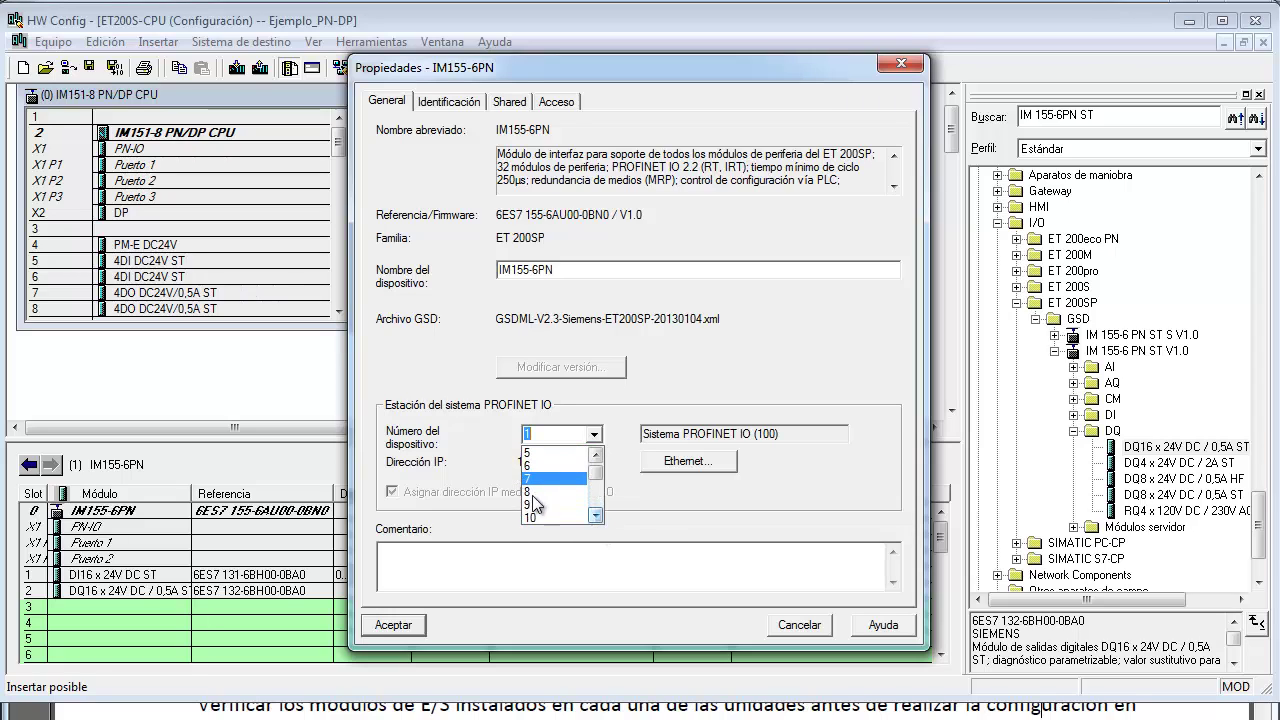
{"action": "mouse_move", "coordinate": [600, 480]}
{"action": "left_mouse_down"}
{"action": "mouse_move", "coordinate": [601, 503]}
{"action": "mouse_move", "coordinate": [603, 490]}
{"action": "left_mouse_up"}
{"action": "left_click", "coordinate": [550, 453]}
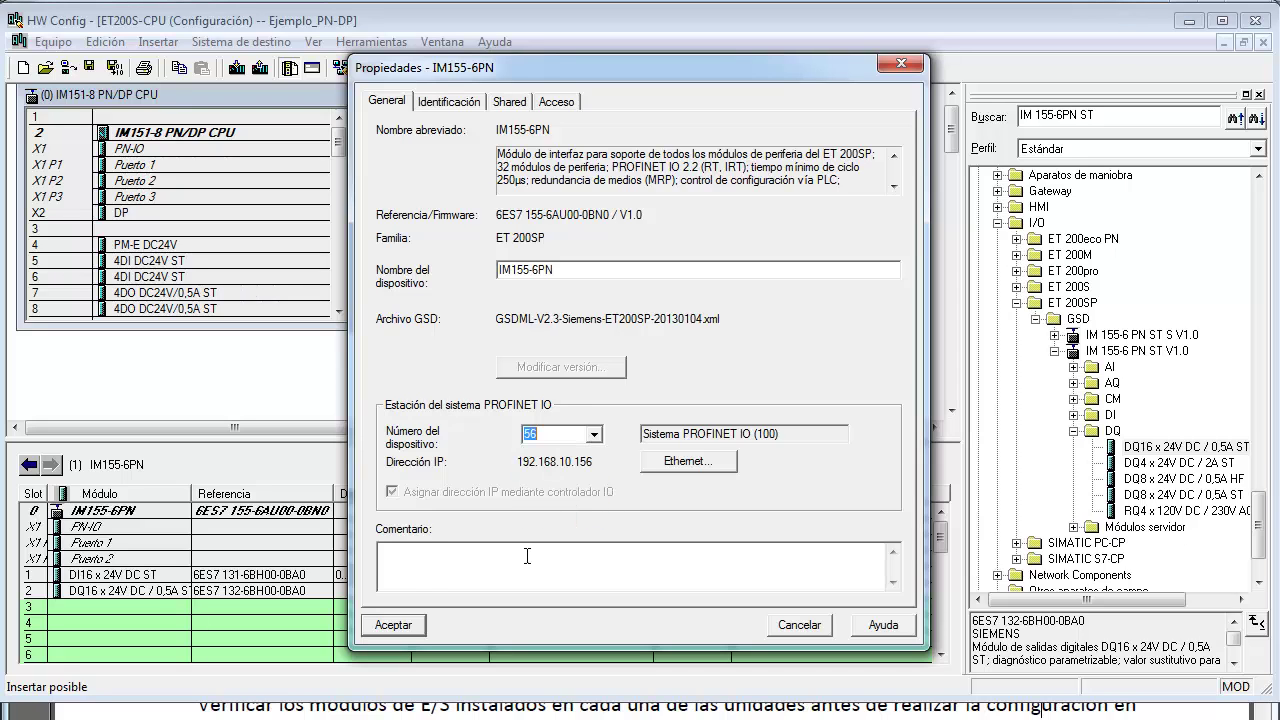
{"action": "left_click", "coordinate": [394, 625]}
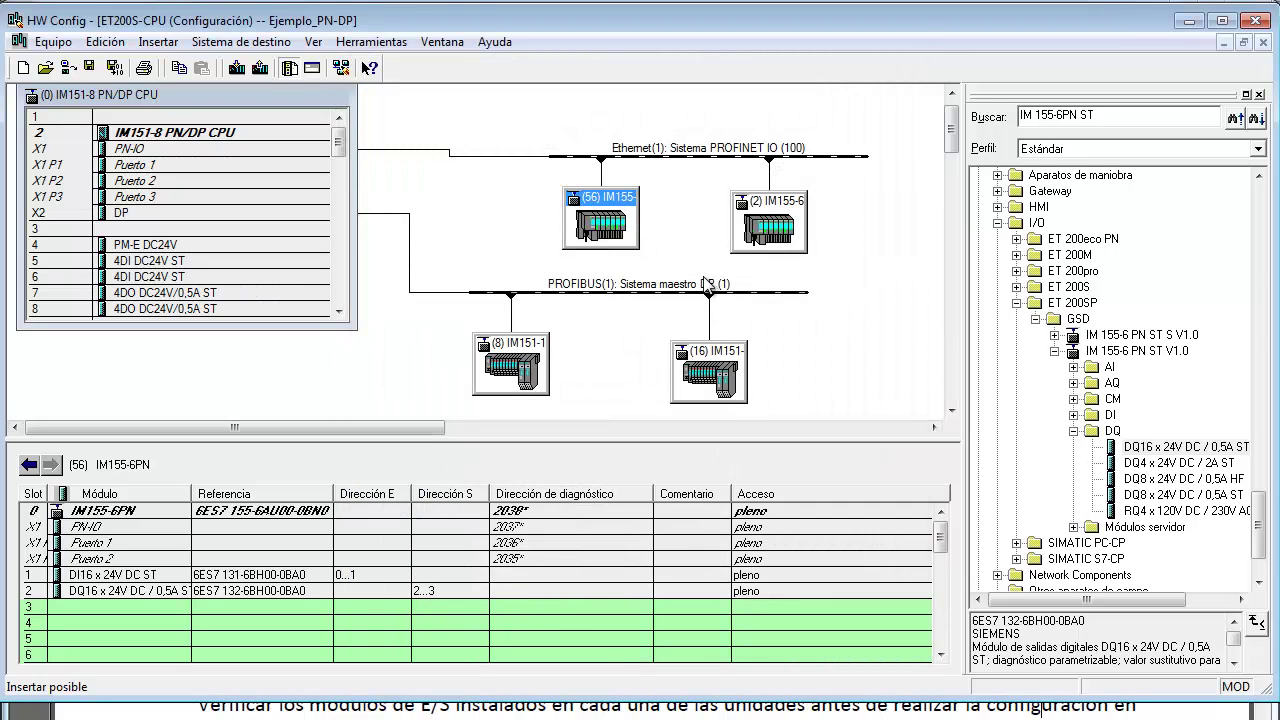
Set the device number of IM155-6PN-1 to 57.
{"action": "double_click", "coordinate": [762, 203]}
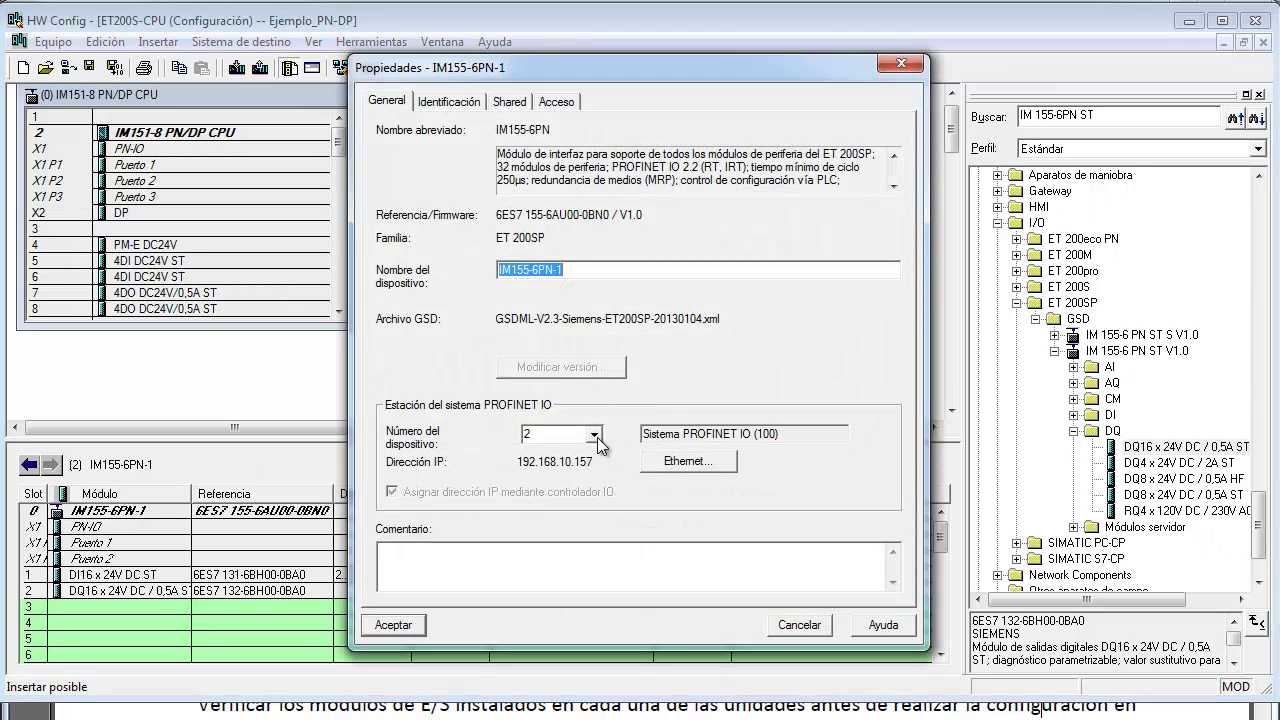
{"action": "left_click", "coordinate": [594, 434]}
{"action": "mouse_move", "coordinate": [596, 472]}
{"action": "left_mouse_down"}
{"action": "mouse_move", "coordinate": [604, 495]}
{"action": "mouse_move", "coordinate": [601, 482]}
{"action": "left_mouse_up"}
{"action": "left_click", "coordinate": [537, 483]}
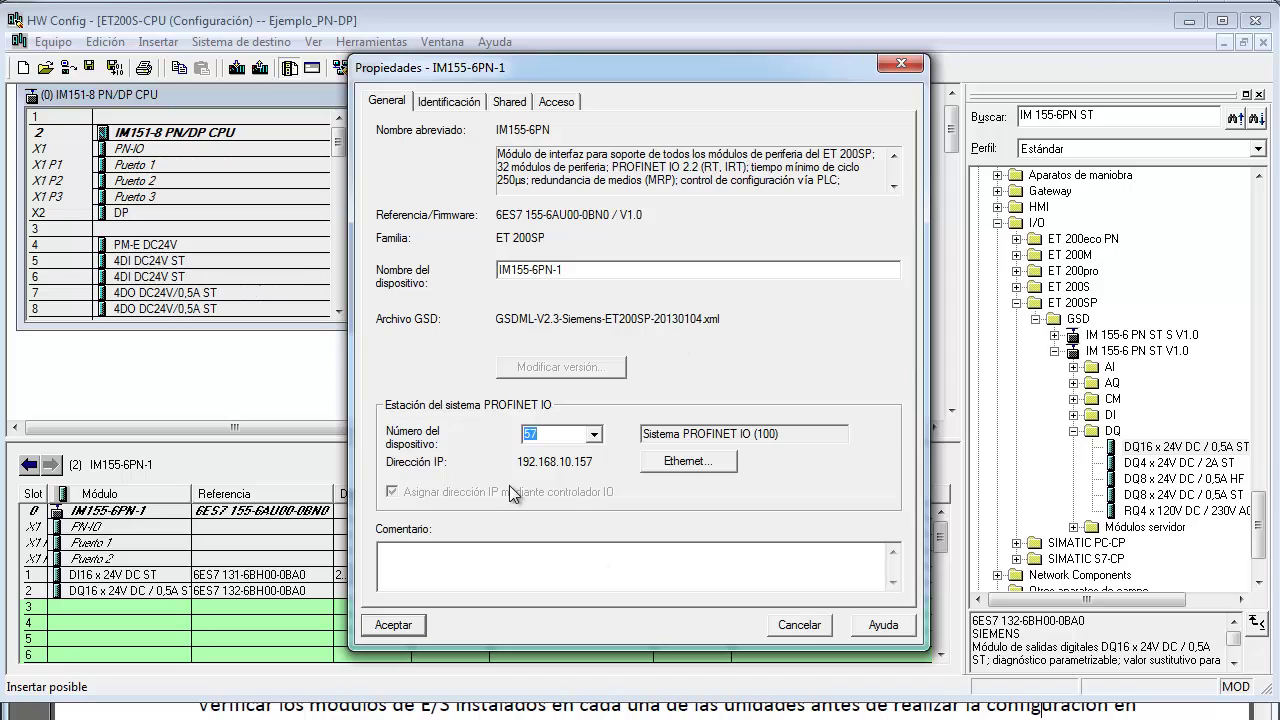
Enter IM155-6PN_Inferior as the name of IM155-6PN-1 and accept the corrected device name IM155-6PNXInferior.
{"action": "left_click", "coordinate": [540, 268]}
{"action": "left_click_drag", "start_coordinate": [573, 270], "coordinate": [477, 274]}
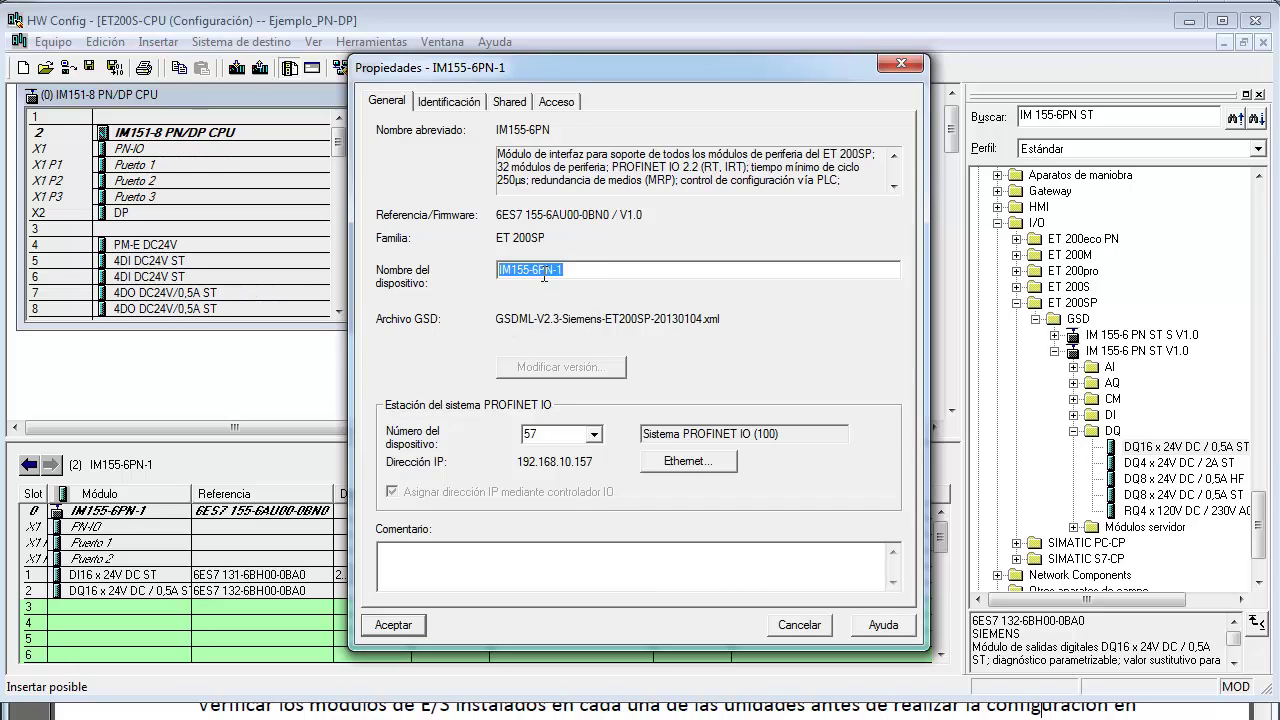
{"action": "left_click", "coordinate": [544, 271]}
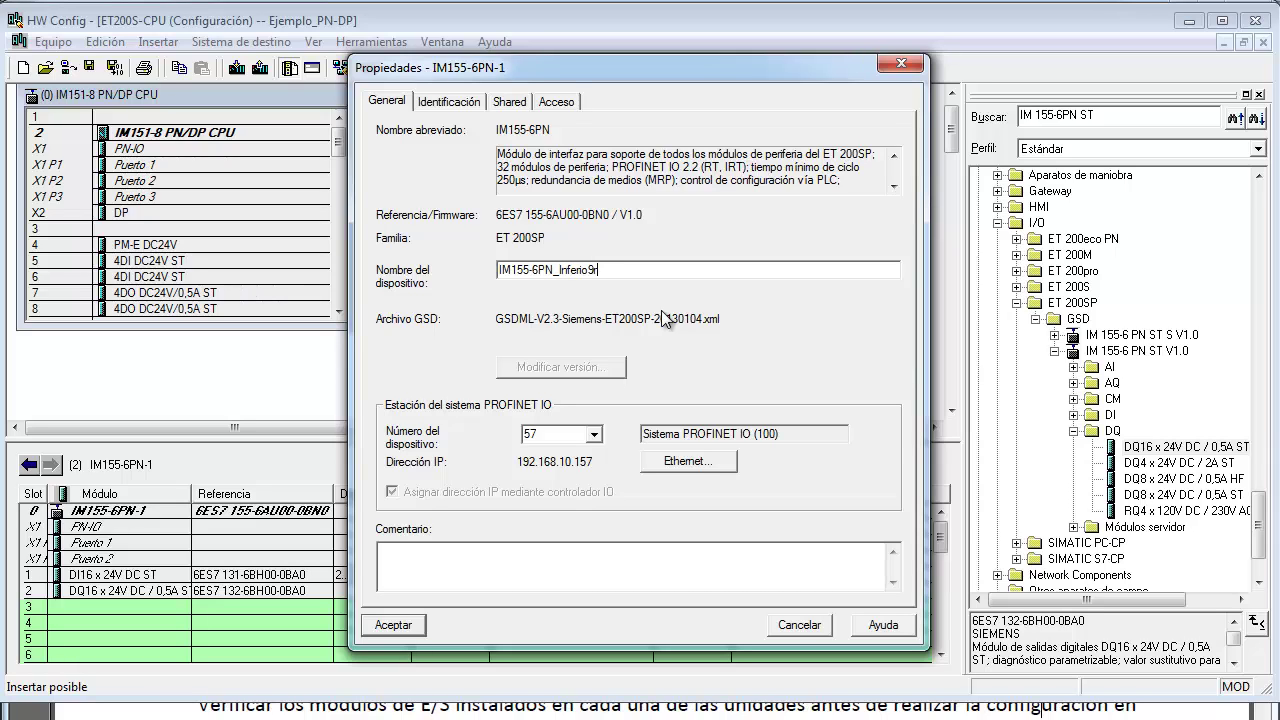
{"action": "key", "text": "BackSpace"}
{"action": "key", "text": "BackSpace"}
{"action": "type", "text": "r"}
{"action": "left_click", "coordinate": [393, 624]}
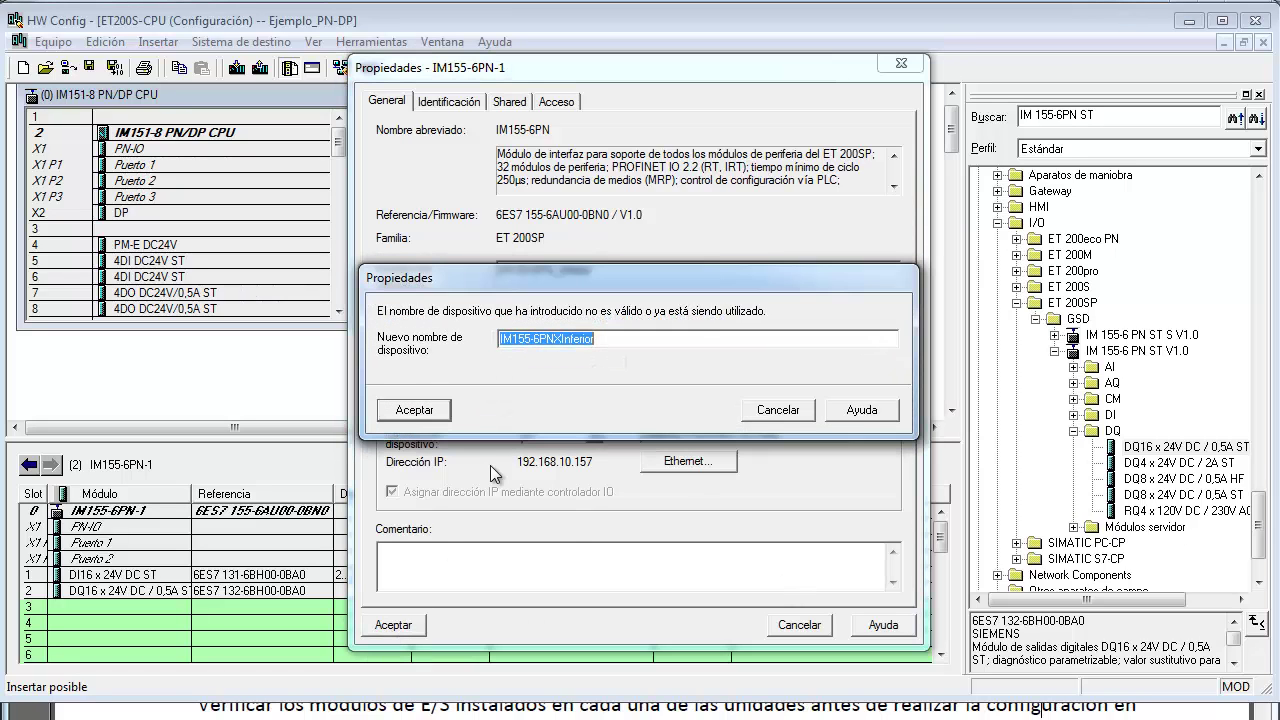
{"action": "left_click", "coordinate": [414, 410]}
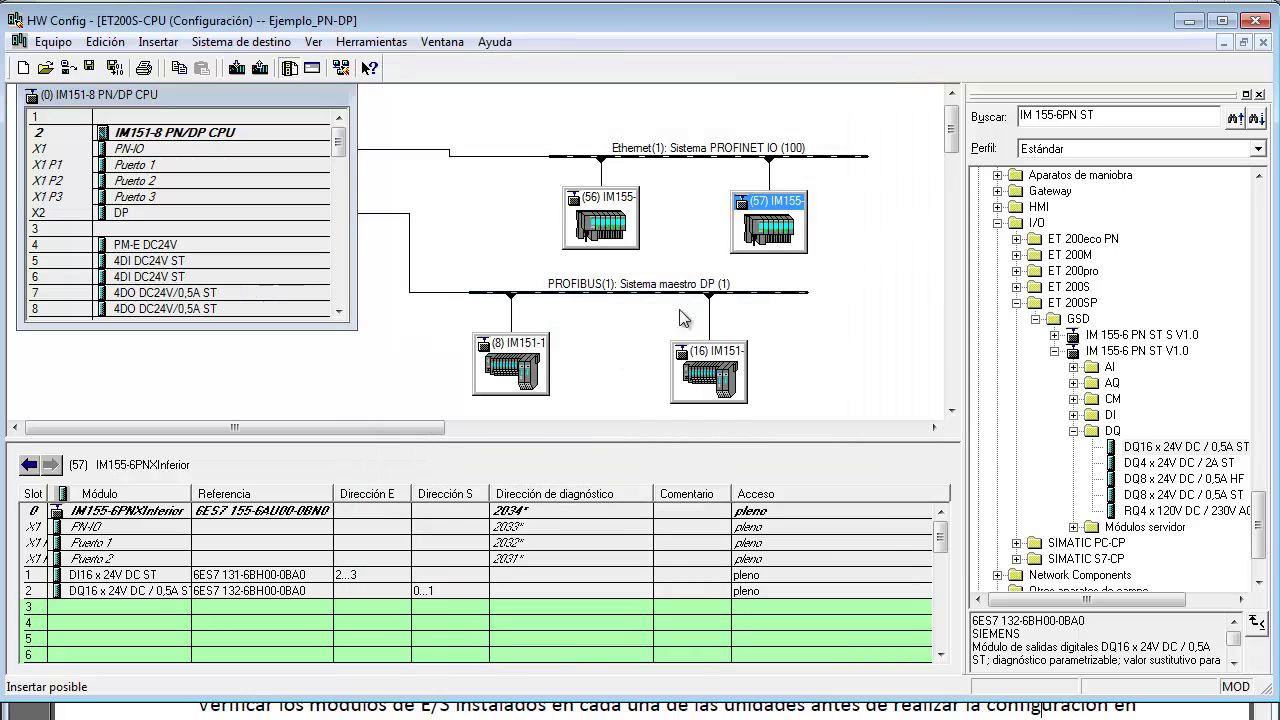
Enter IM155-6PN_Superior as the name of PROFINET device 56 and accept the corrected device name IM155-6PNXSuperior.
{"action": "double_click", "coordinate": [603, 208]}
{"action": "left_click", "coordinate": [583, 272]}
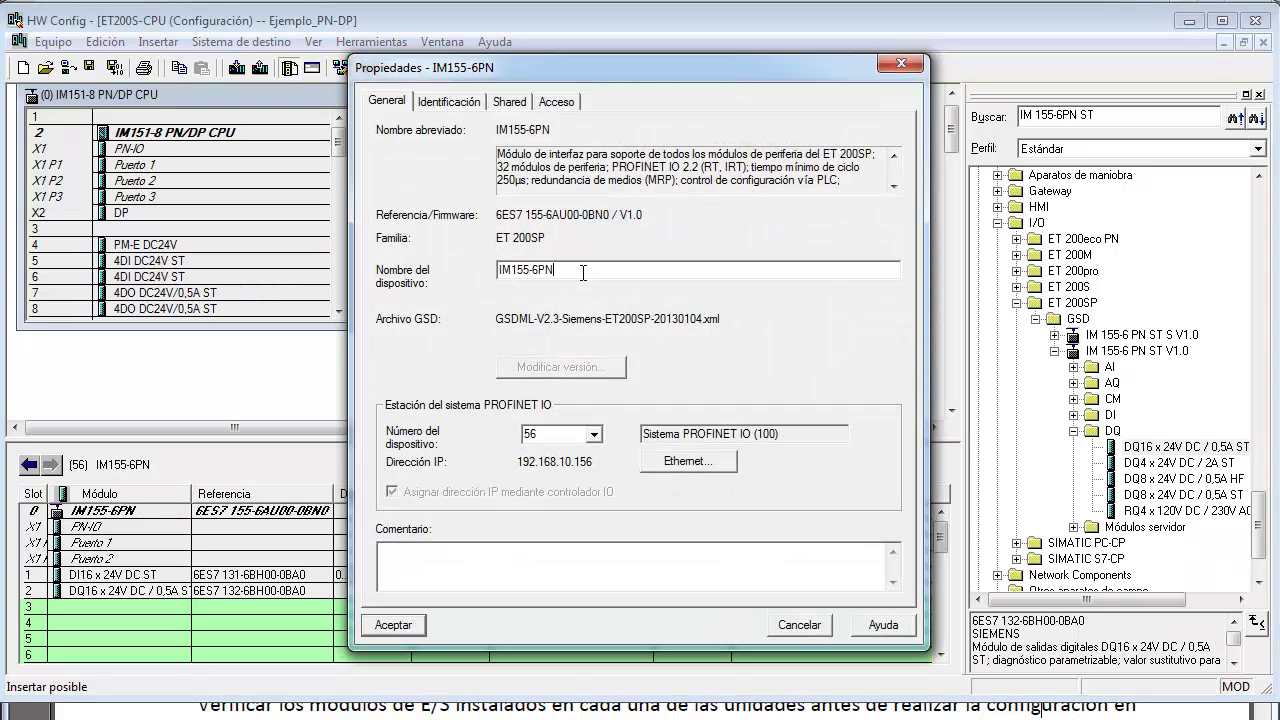
{"action": "type", "text": "_Superior"}
{"action": "left_click", "coordinate": [414, 627]}
{"action": "left_click", "coordinate": [416, 409]}
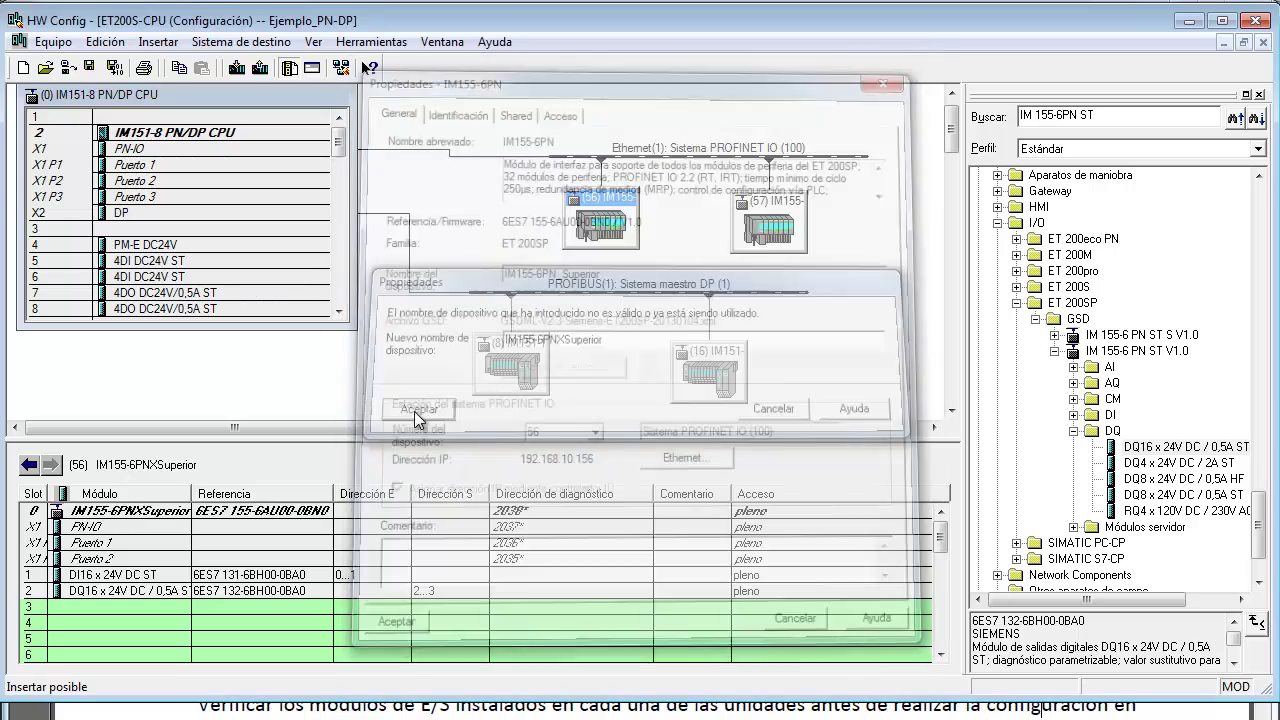
{"action": "left_click", "coordinate": [872, 311]}
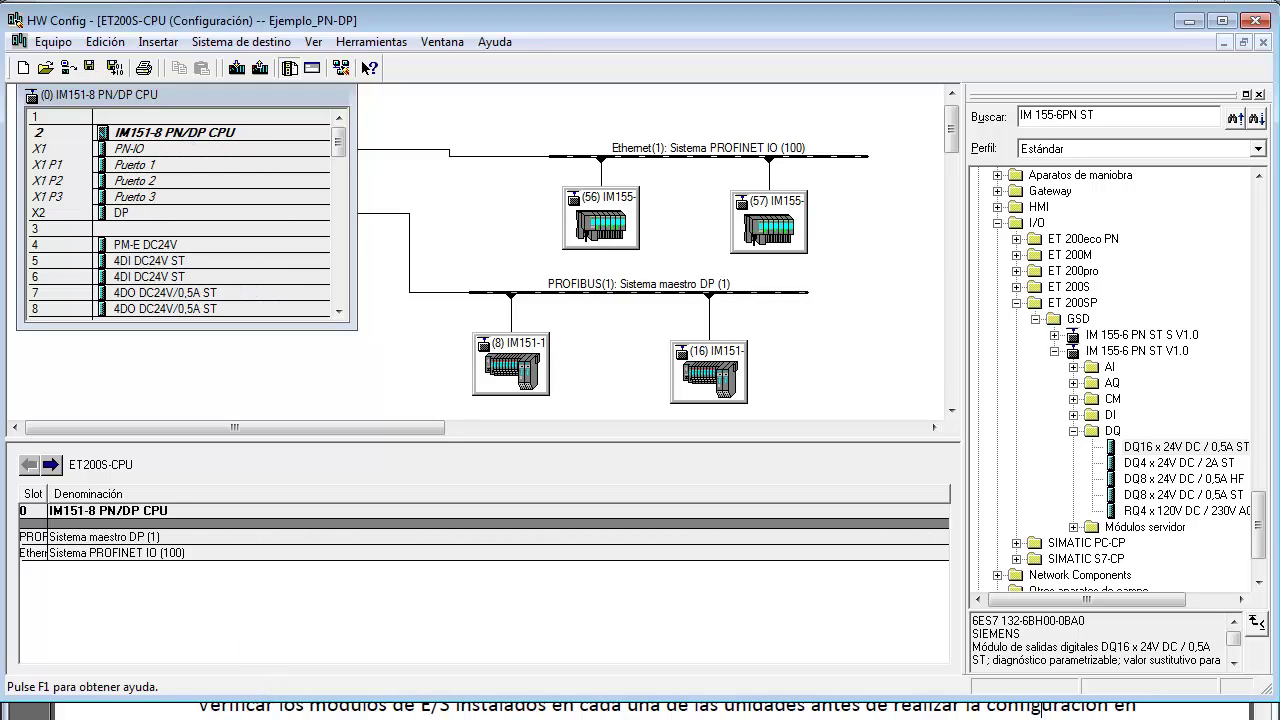
Switch to Siemens_ET200SP_Profinet.pdf and review the pages on device configuration and the PG/PC interface, and return to HW Config.
{"action": "mouse_move", "coordinate": [435, 719]}
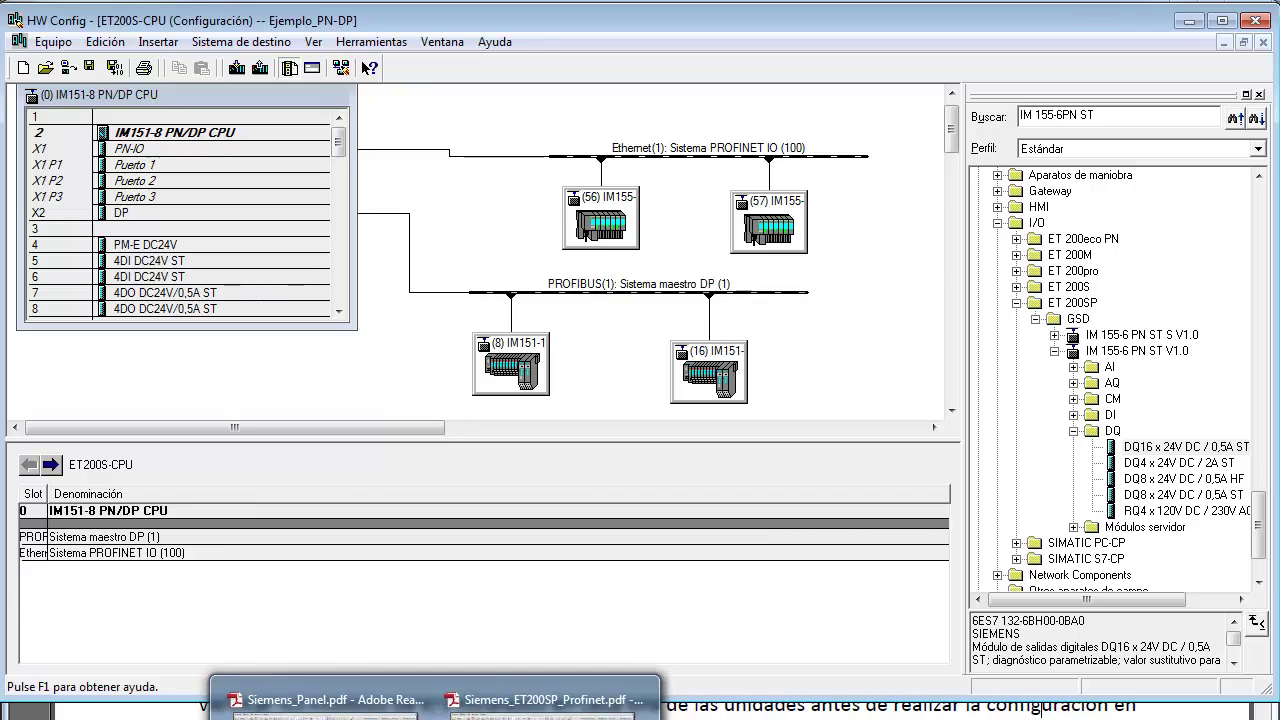
{"action": "left_click", "coordinate": [545, 700]}
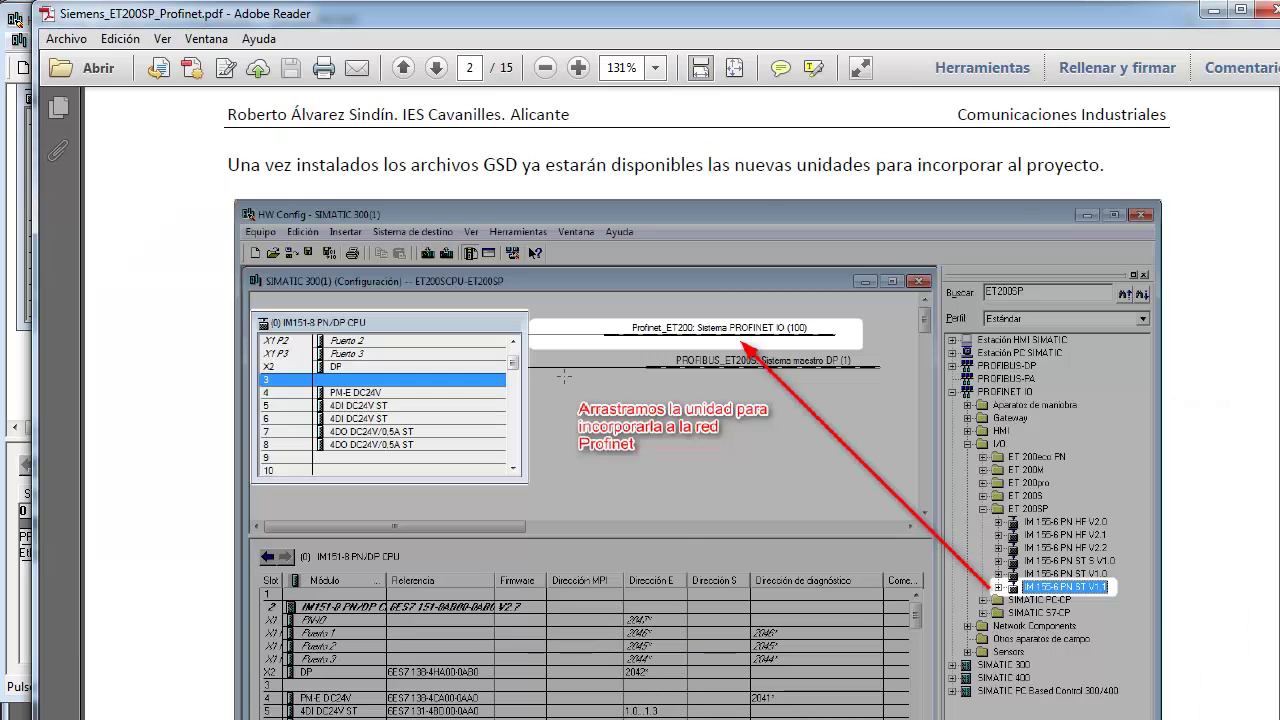
{"action": "scroll", "coordinate": [564, 374], "scroll_direction": "down", "scroll_amount": 5}
{"action": "scroll", "coordinate": [564, 374], "scroll_direction": "up", "scroll_amount": 2}
{"action": "scroll", "coordinate": [564, 376], "scroll_direction": "down", "scroll_amount": 5}
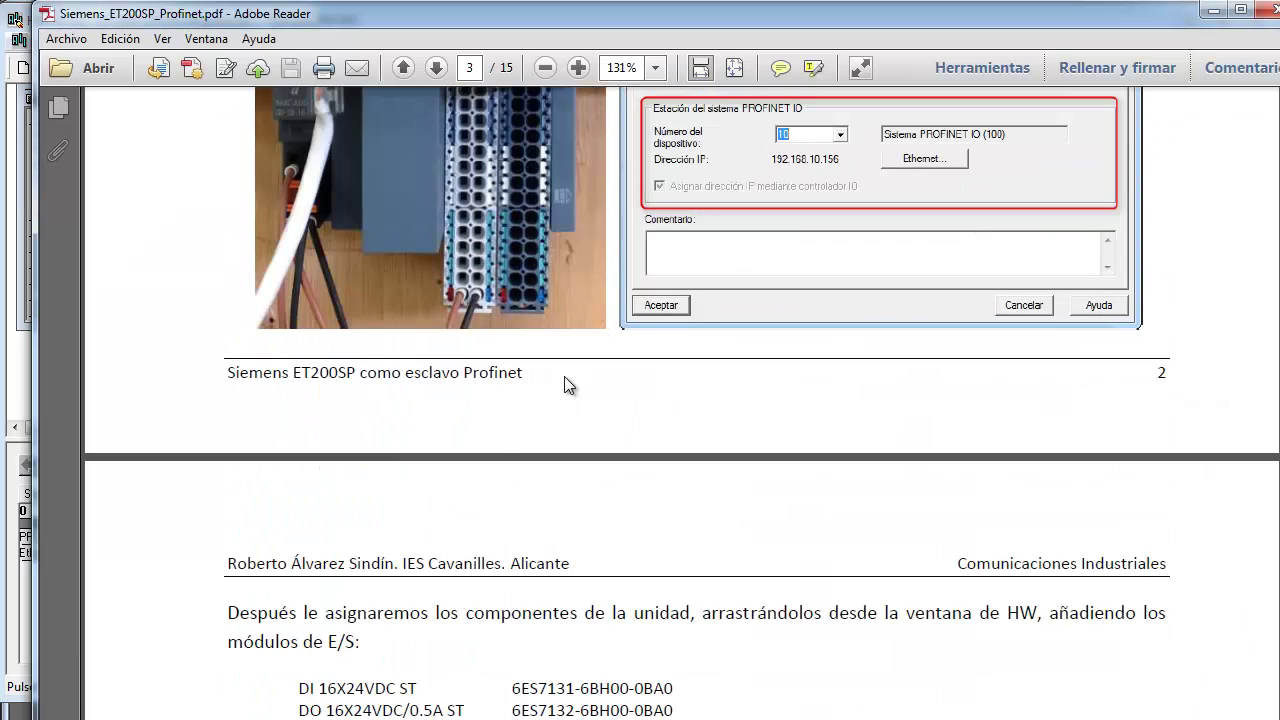
{"action": "scroll", "coordinate": [564, 376], "scroll_direction": "down", "scroll_amount": 15}
{"action": "scroll", "coordinate": [564, 376], "scroll_direction": "down", "scroll_amount": 20}
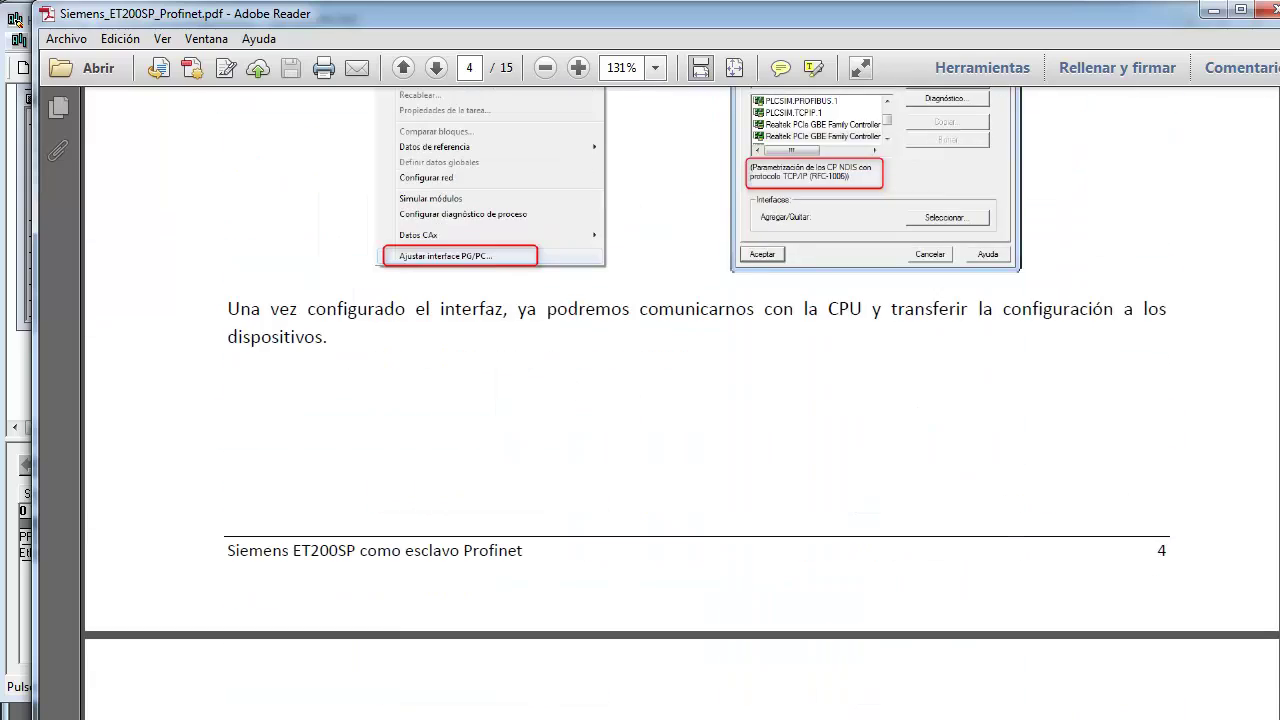
{"action": "key", "text": "alt+Tab"}
Set the input start address of the DI16 x 24V DC ST module in IM155-6PNXSuperior to 56.
{"action": "left_click", "coordinate": [617, 207]}
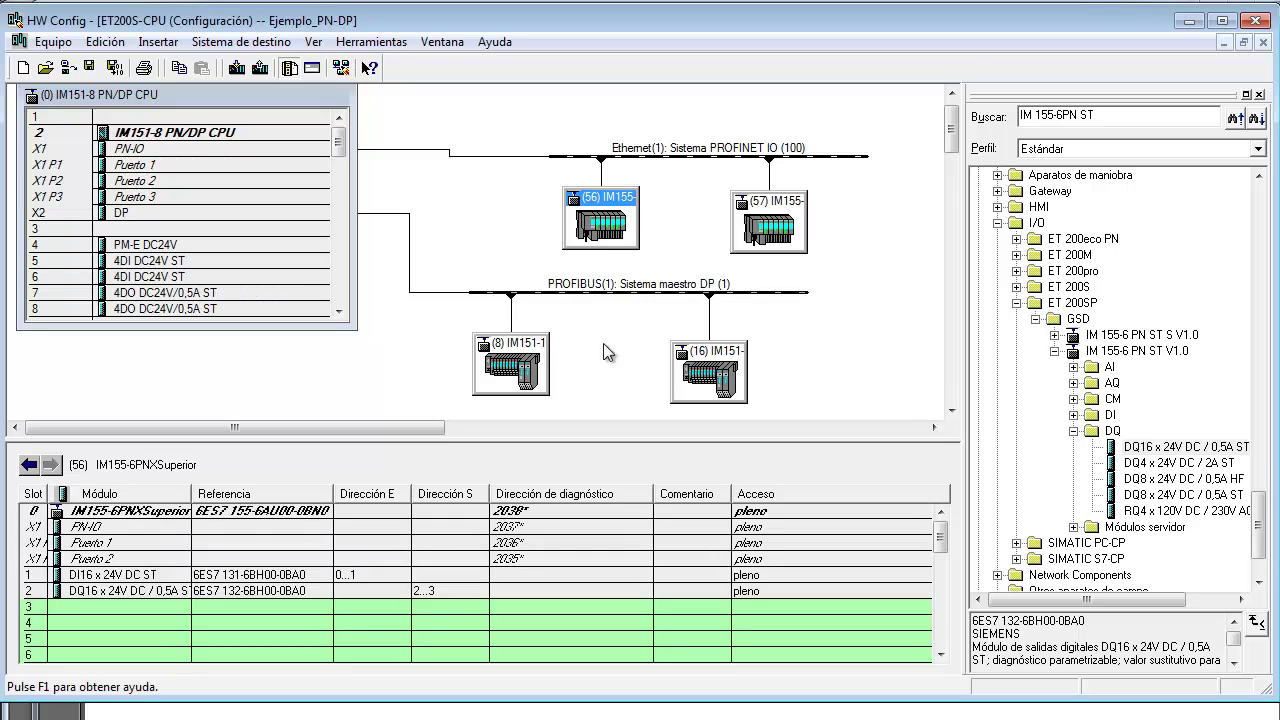
{"action": "left_click", "coordinate": [372, 576]}
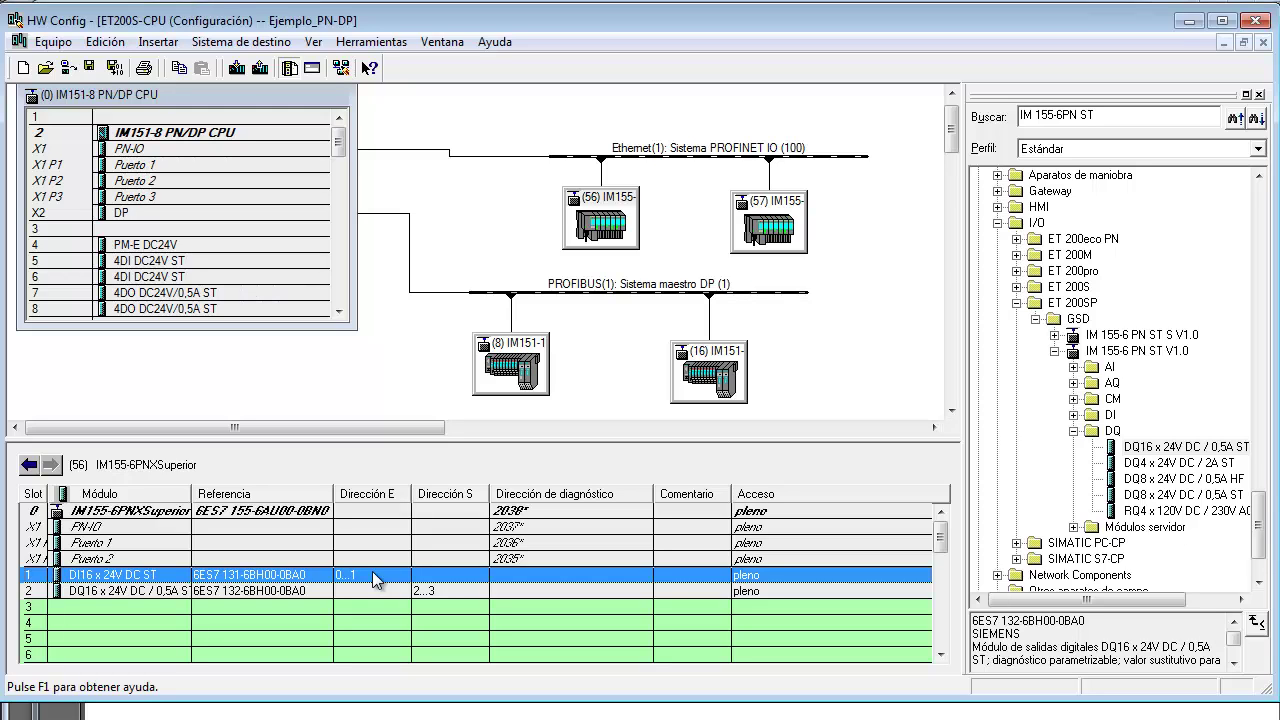
{"action": "double_click", "coordinate": [372, 574]}
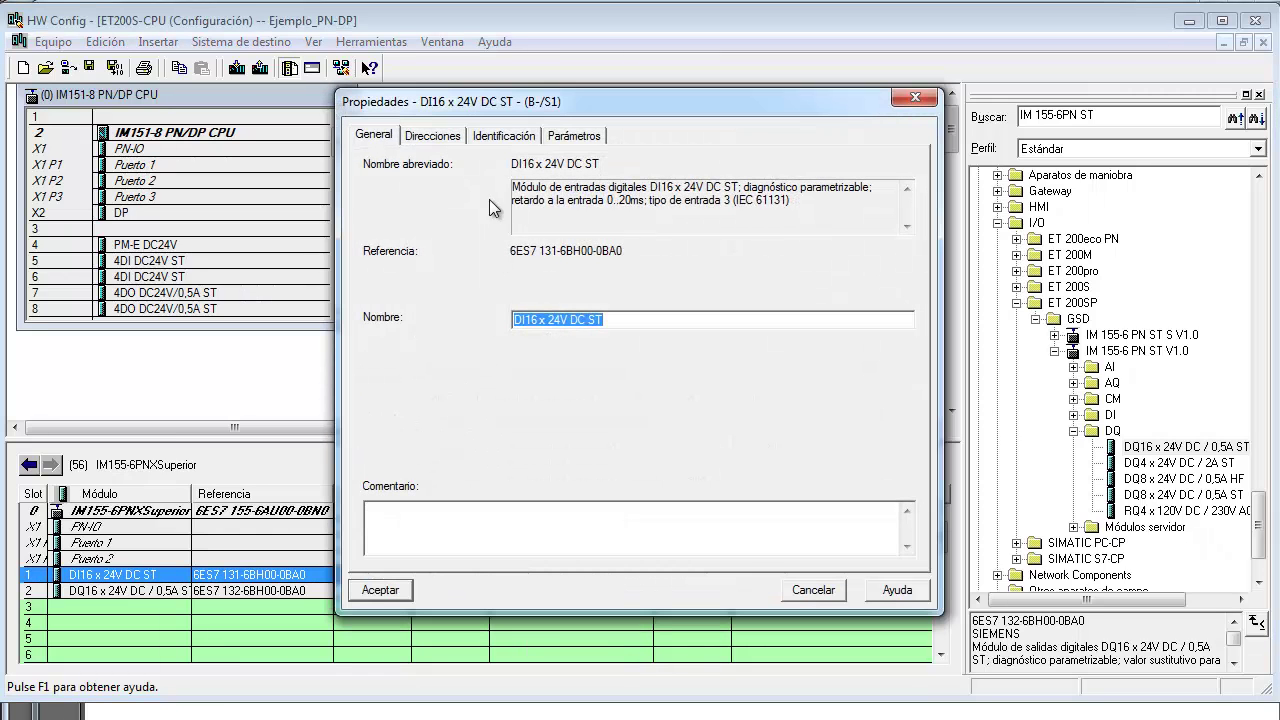
{"action": "left_click", "coordinate": [434, 136]}
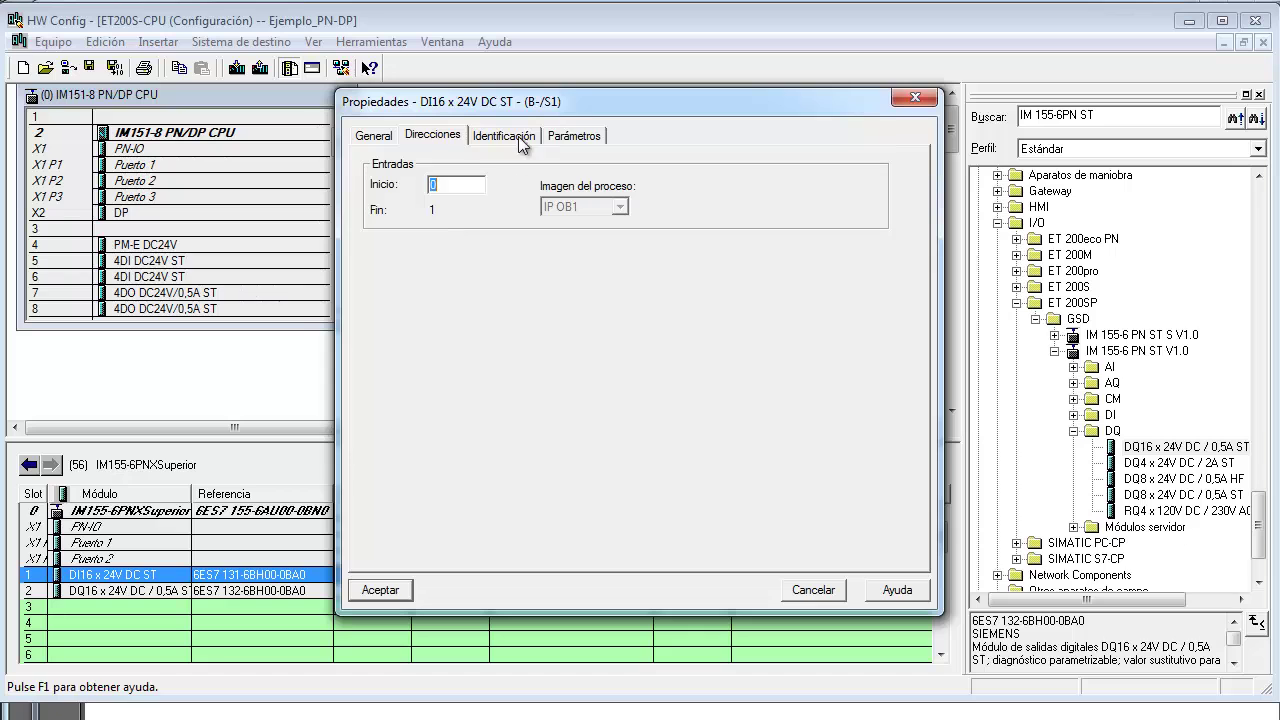
{"action": "left_click_drag", "start_coordinate": [520, 97], "coordinate": [482, 102]}
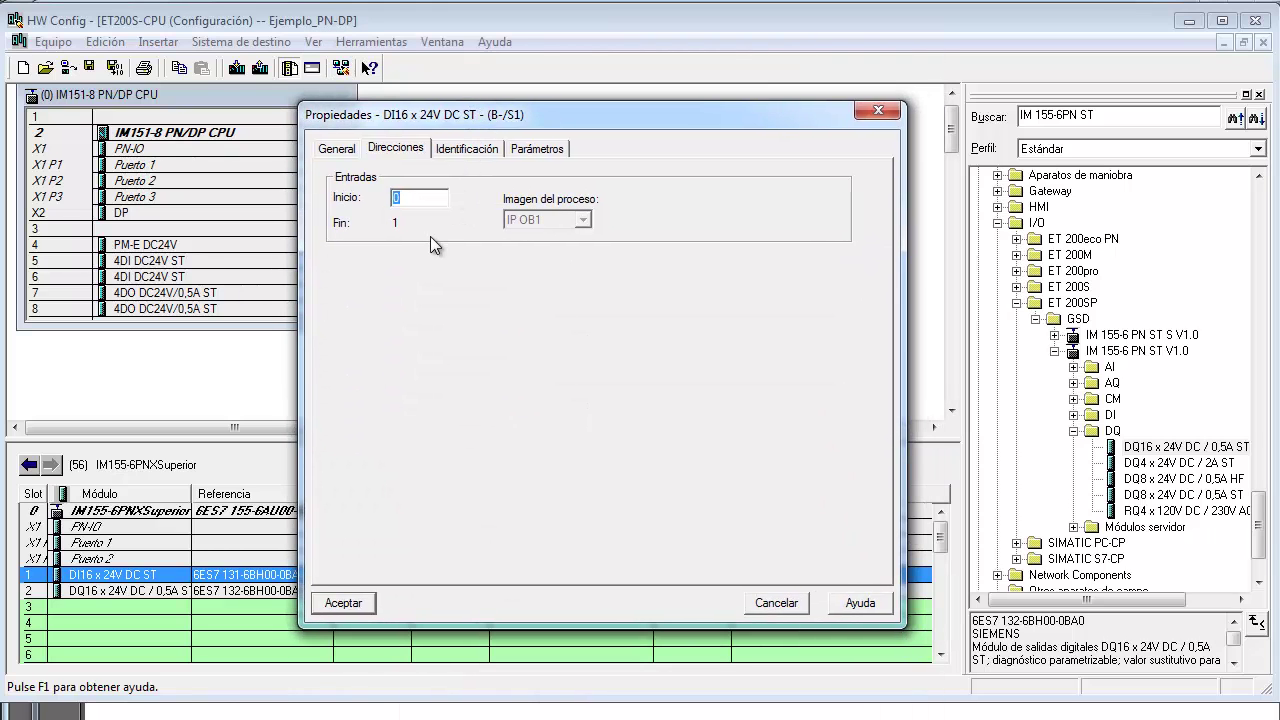
{"action": "type", "text": "56"}
{"action": "key", "text": "Return"}
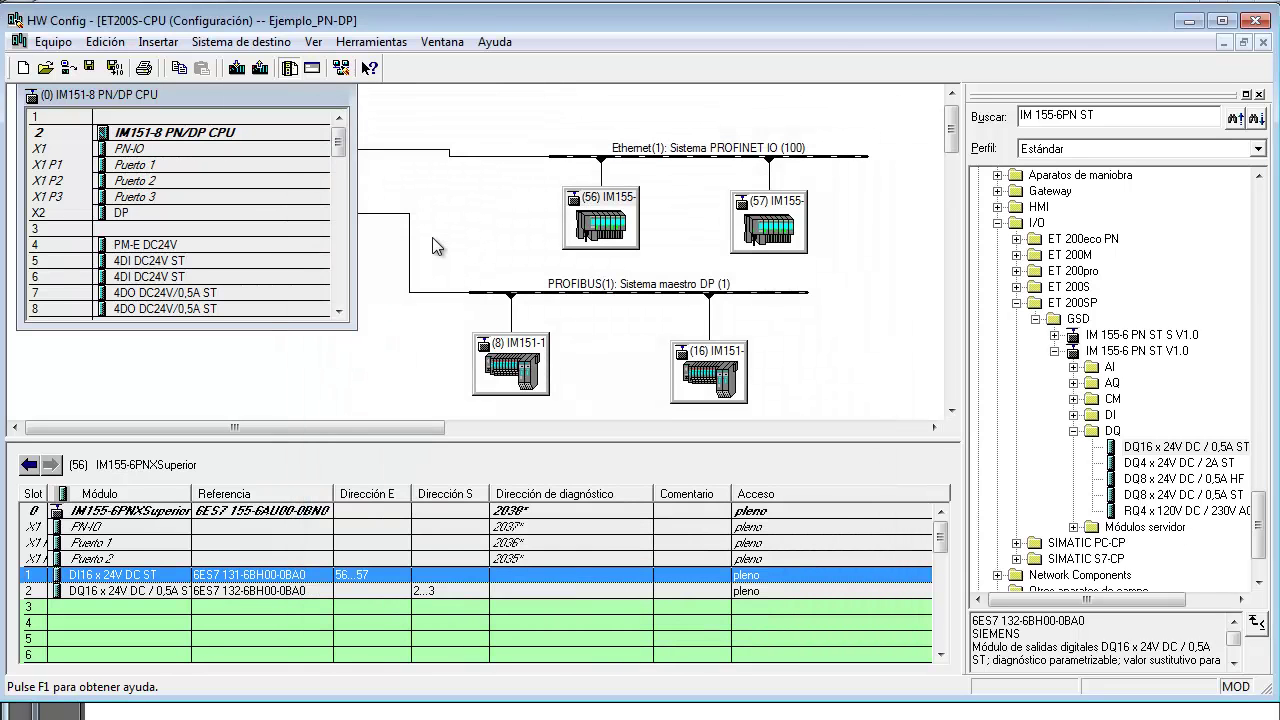
Set the output start address of the DQ16 x 24V DC / 0,5A ST module in IM155-6PNXSuperior to 56.
{"action": "double_click", "coordinate": [431, 585]}
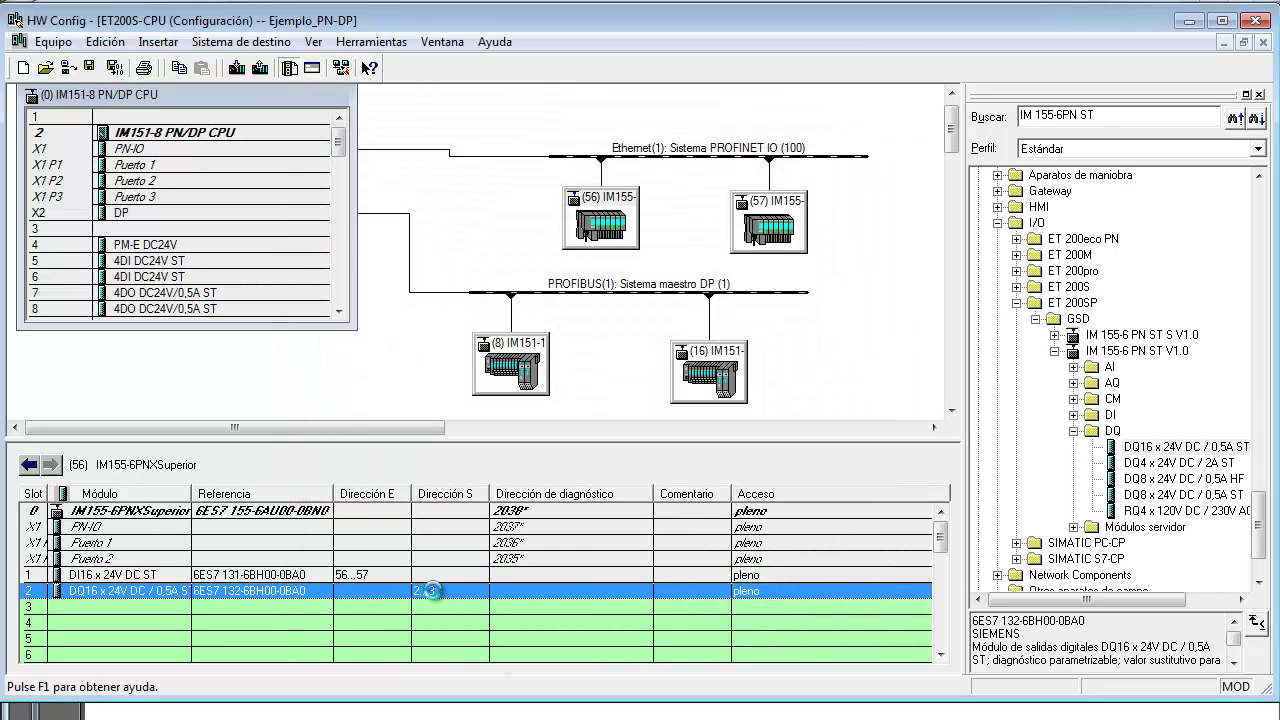
{"action": "left_click", "coordinate": [432, 135]}
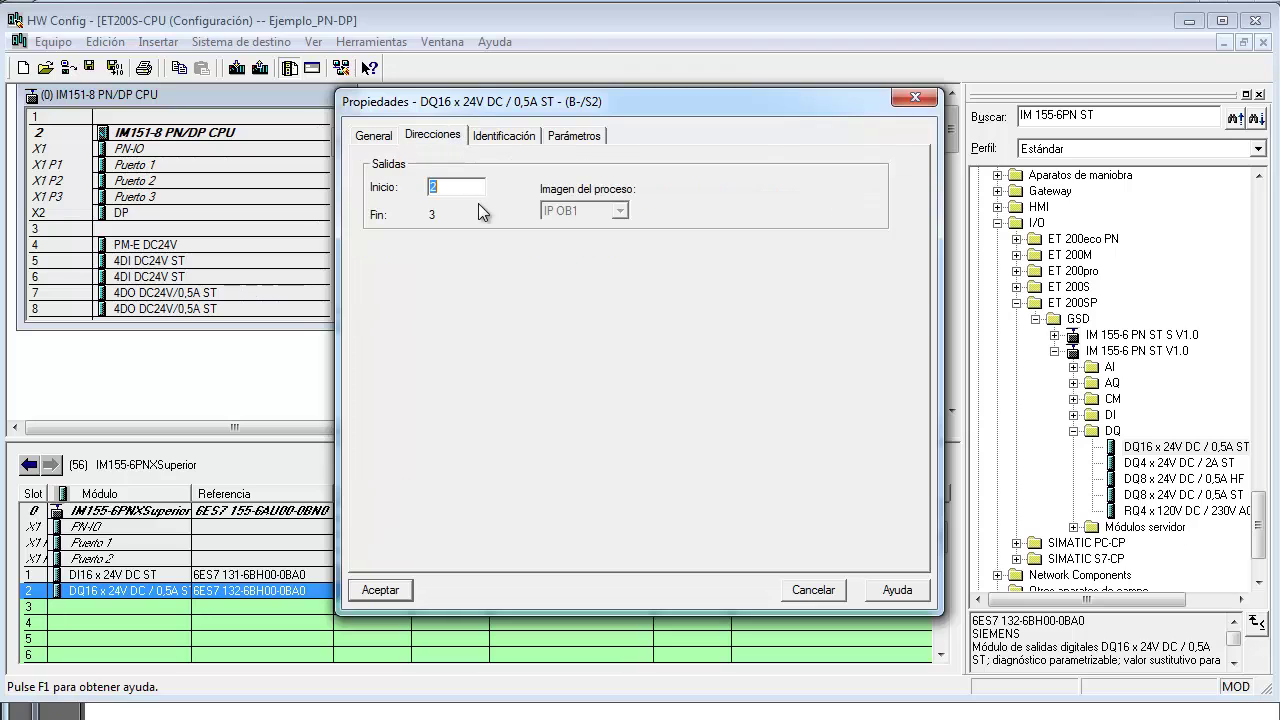
{"action": "type", "text": "56"}
{"action": "key", "text": "Return"}
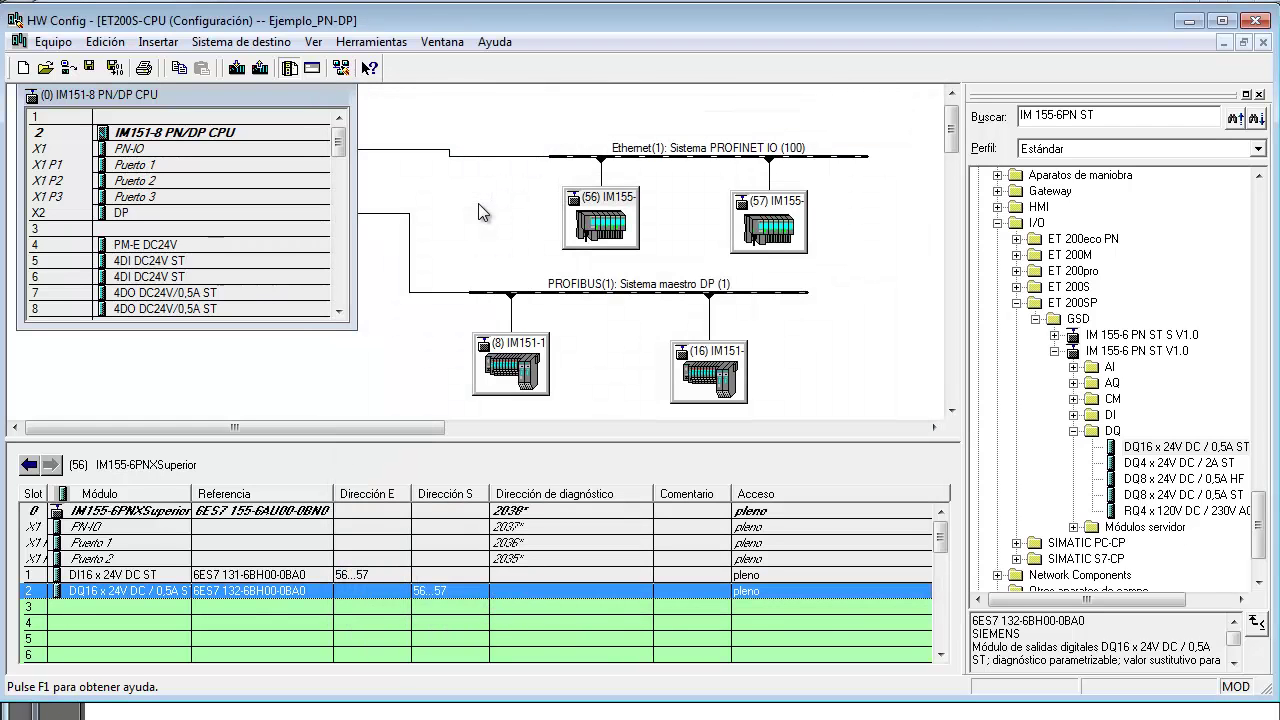
Set the input start address of the DI16 x 24V DC ST module in IM155-6PNXInferior to 60.
{"action": "left_click", "coordinate": [742, 203]}
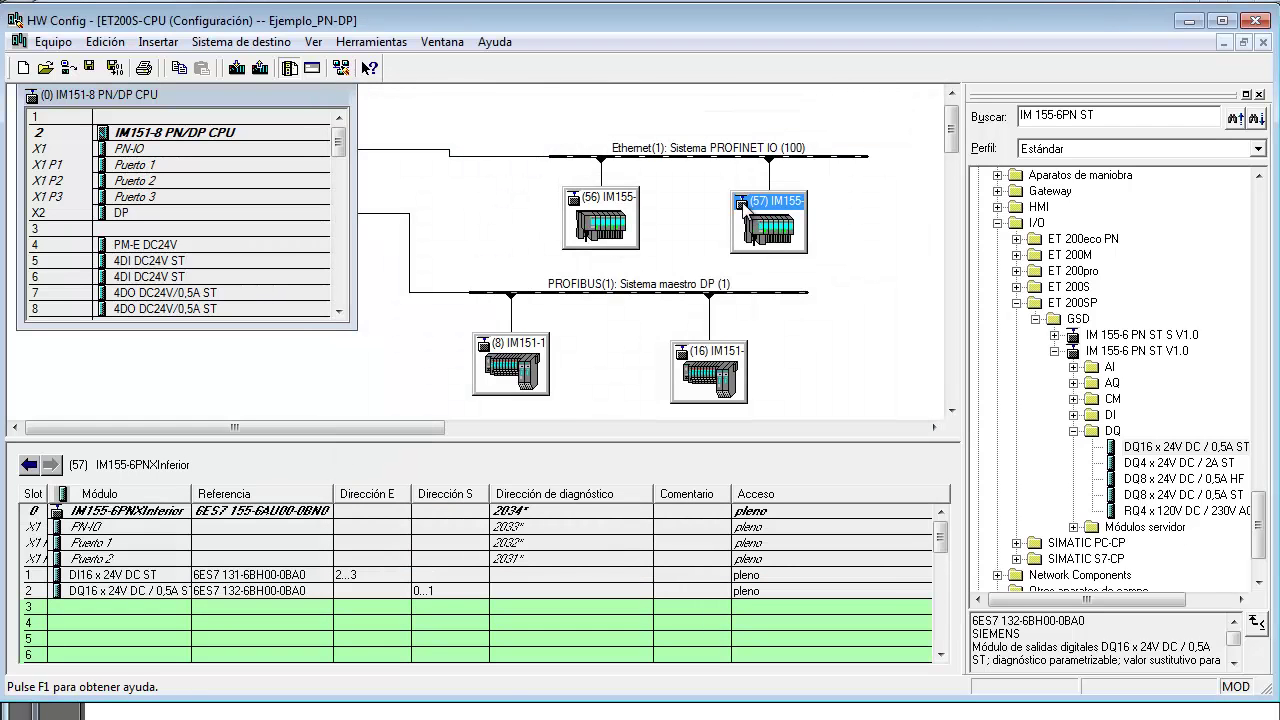
{"action": "double_click", "coordinate": [368, 575]}
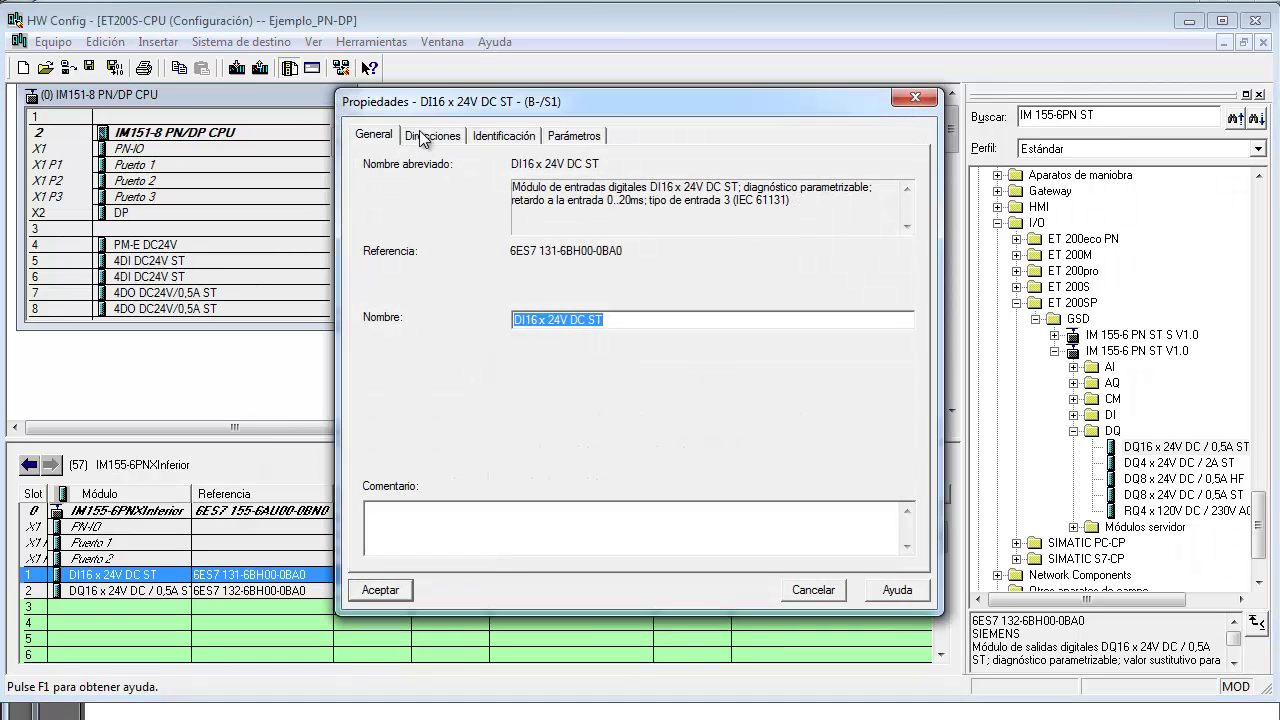
{"action": "left_click", "coordinate": [508, 138]}
{"action": "left_click", "coordinate": [436, 140]}
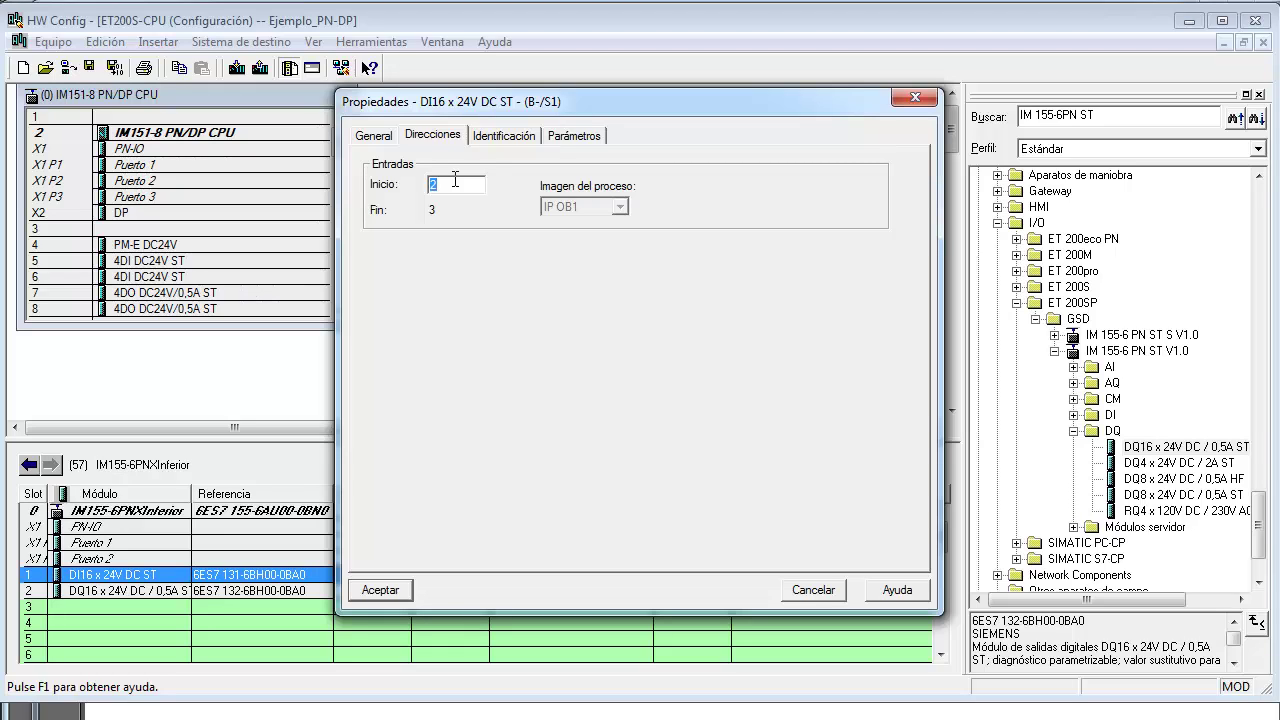
{"action": "type", "text": "60"}
{"action": "key", "text": "Return"}
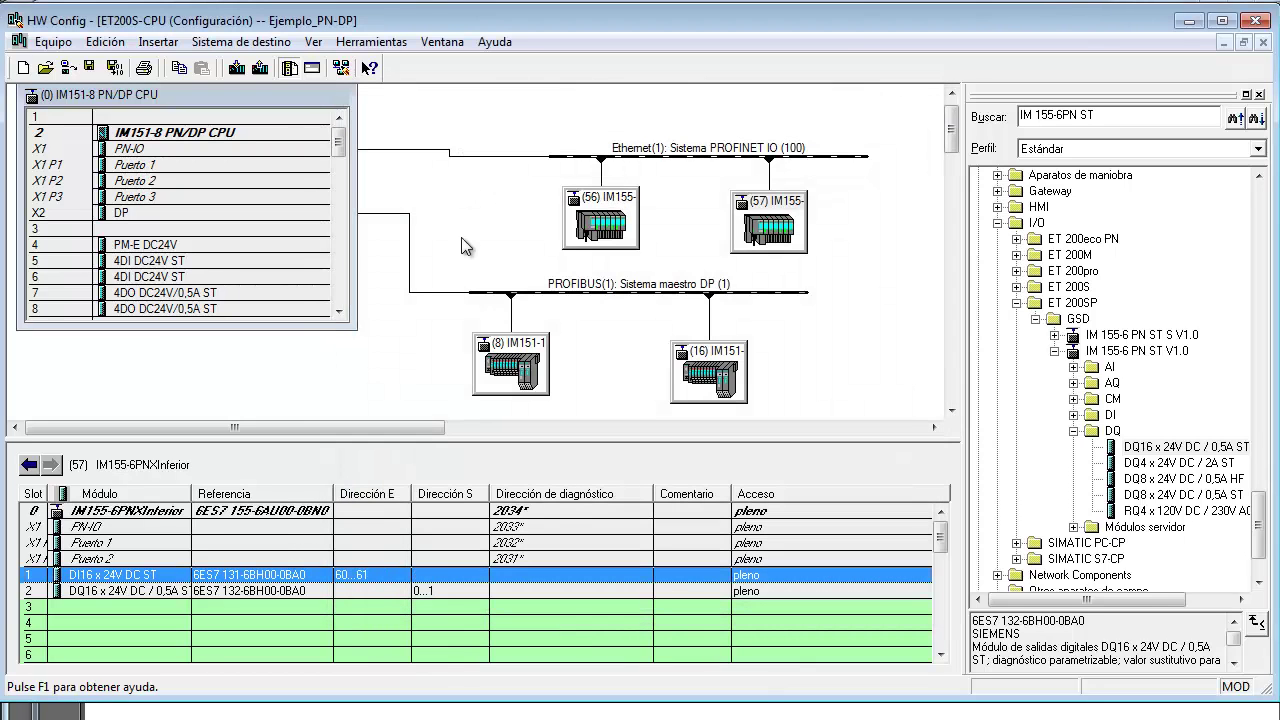
Set the output start address of the DQ16 x 24V DC / 0,5A ST module in IM155-6PNXInferior to 60, and save and compile the configuration.
{"action": "double_click", "coordinate": [466, 589]}
{"action": "left_click", "coordinate": [420, 137]}
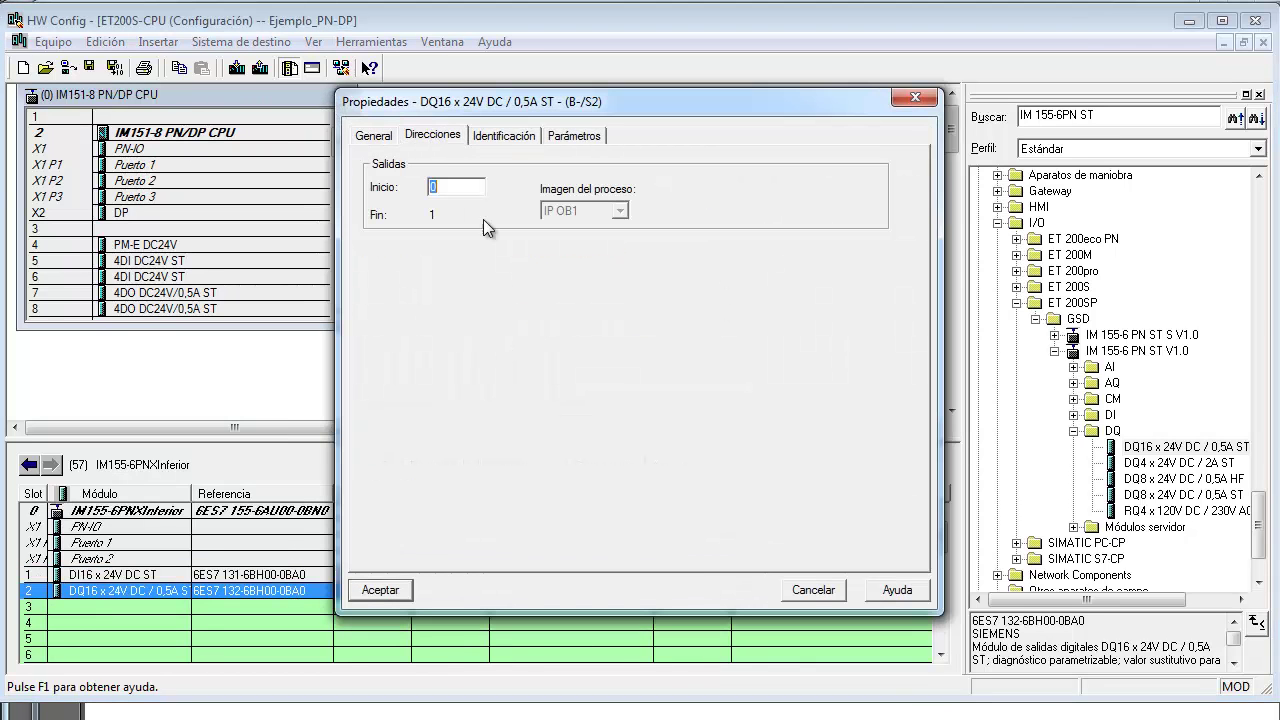
{"action": "type", "text": "60"}
{"action": "key", "text": "Return"}
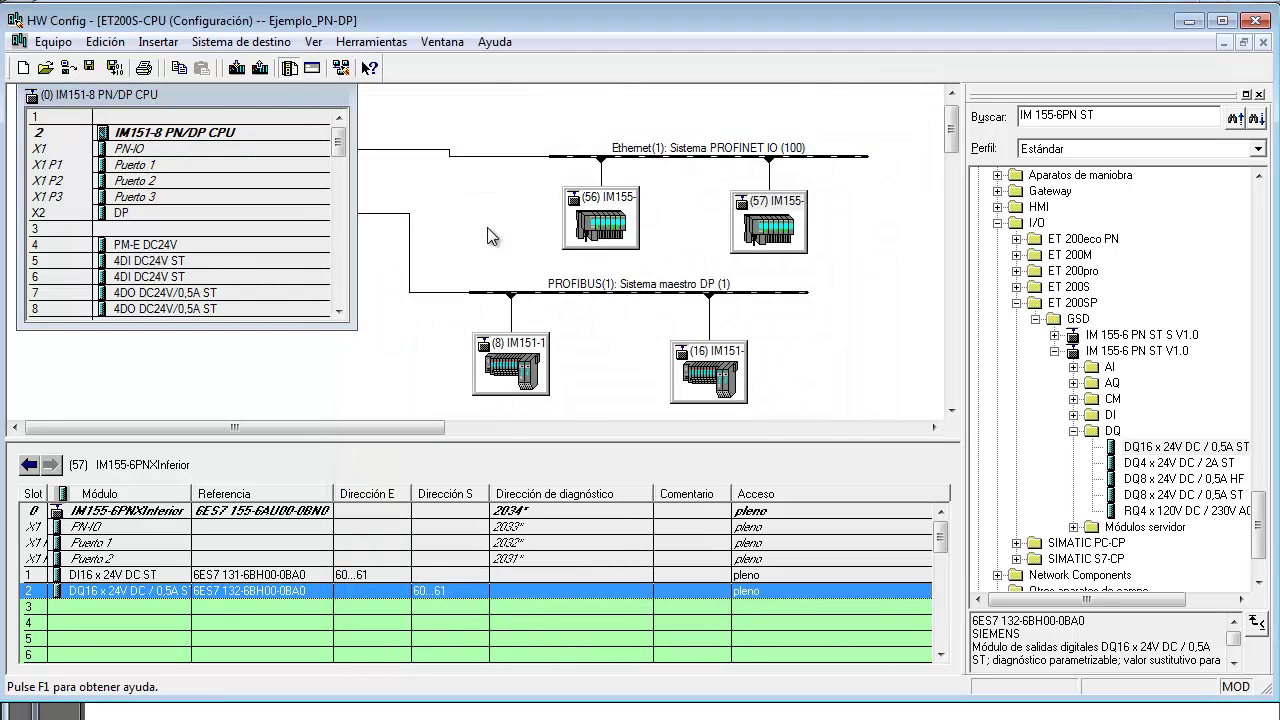
{"action": "left_click", "coordinate": [850, 302]}
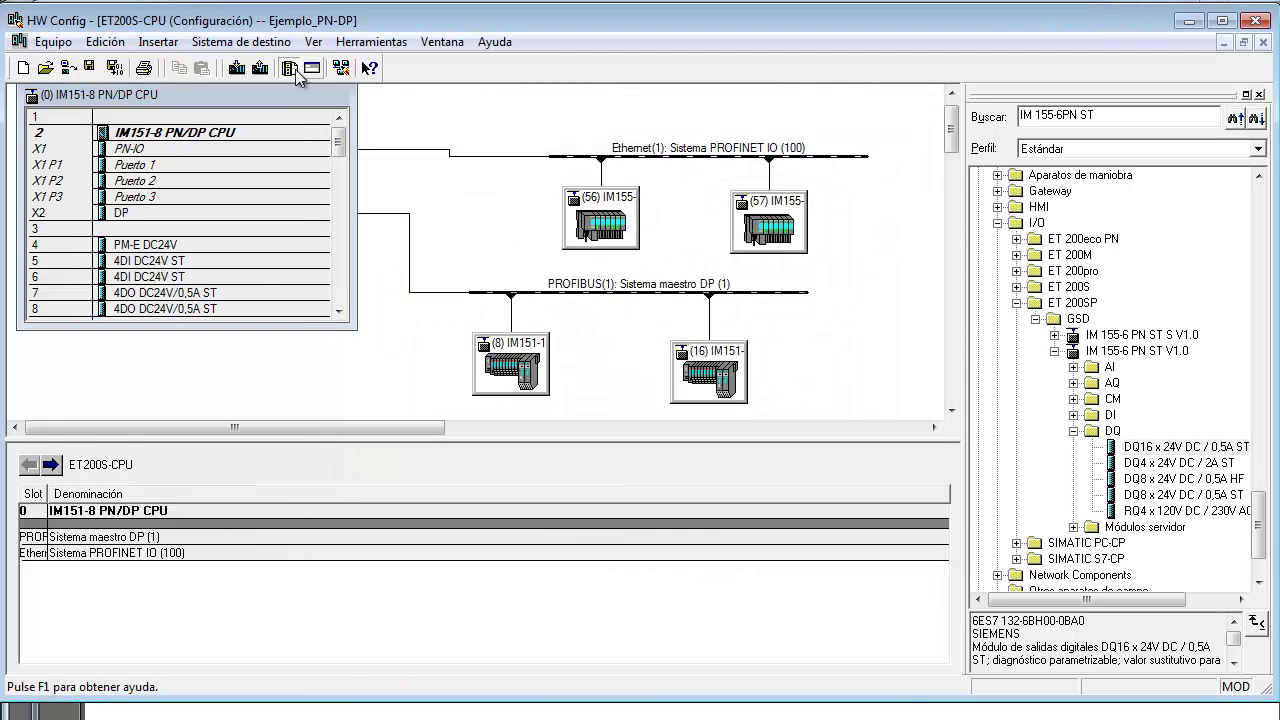
{"action": "left_click", "coordinate": [115, 67]}
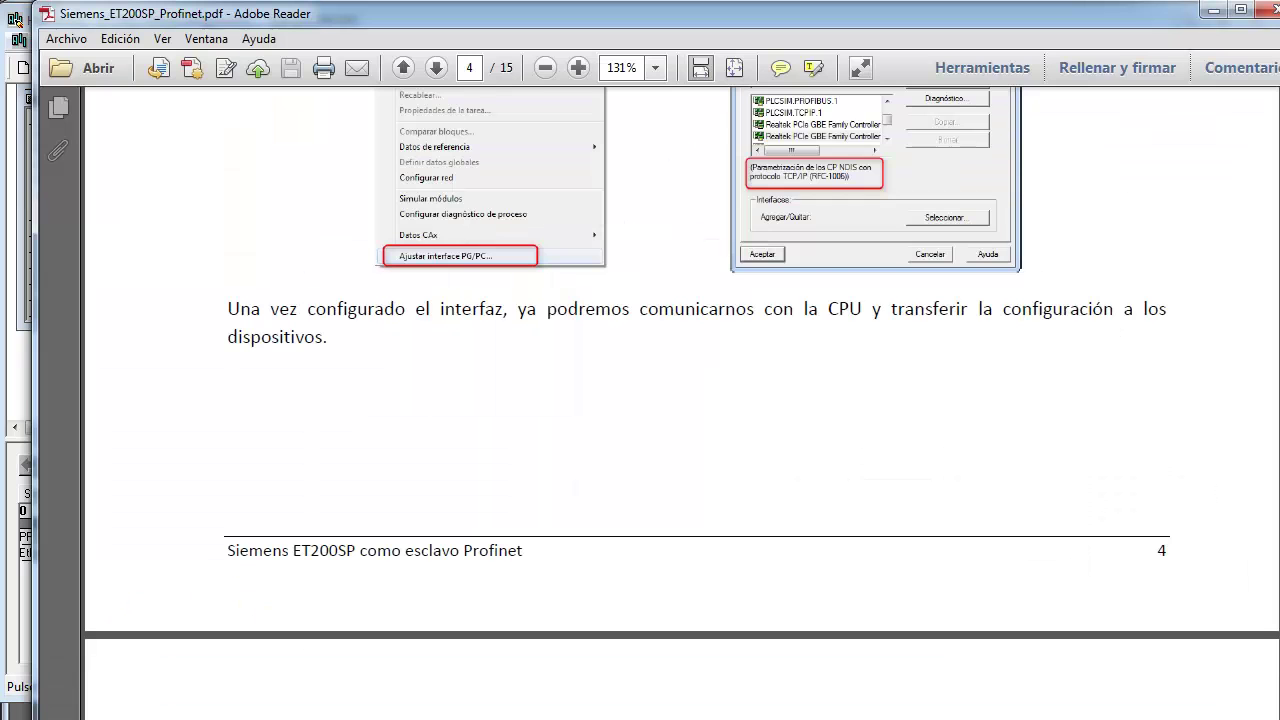
Switch to Siemens_ET200SP_Profinet.pdf and look through it from the device identification section to the last page.
{"action": "scroll", "coordinate": [435, 402], "scroll_direction": "down", "scroll_amount": 10}
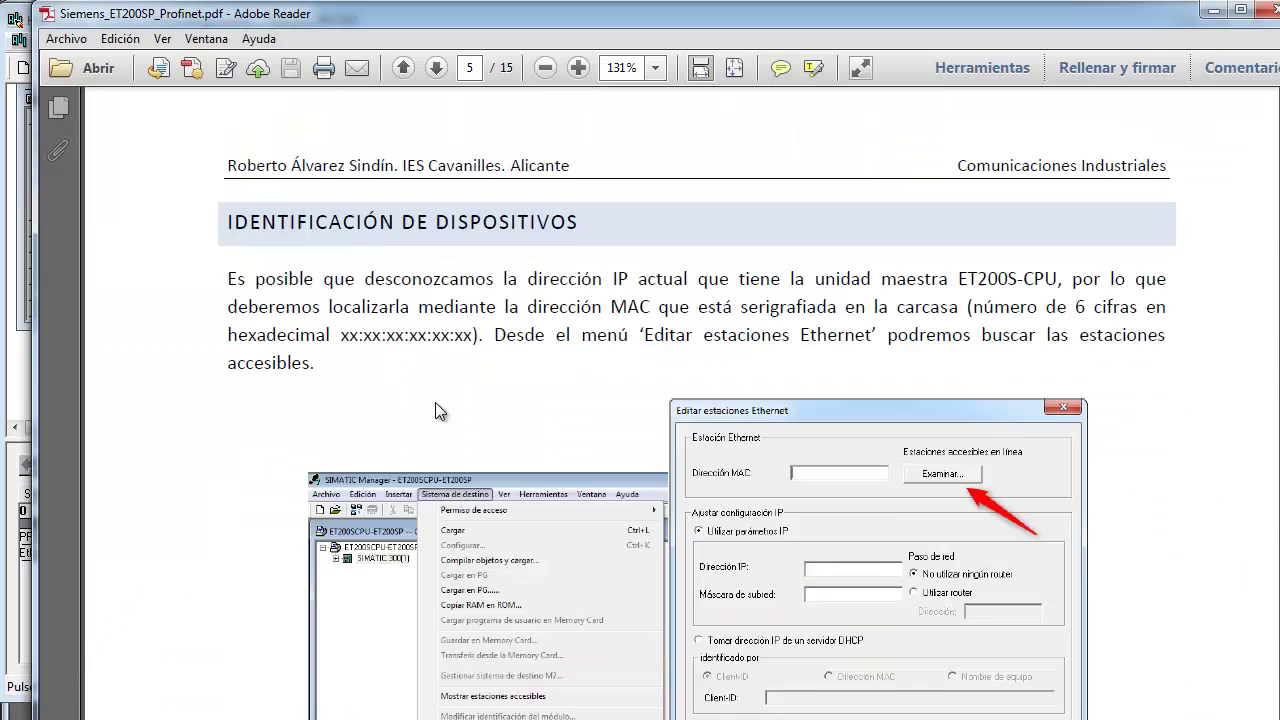
{"action": "scroll", "coordinate": [1218, 280], "scroll_direction": "down", "scroll_amount": 15}
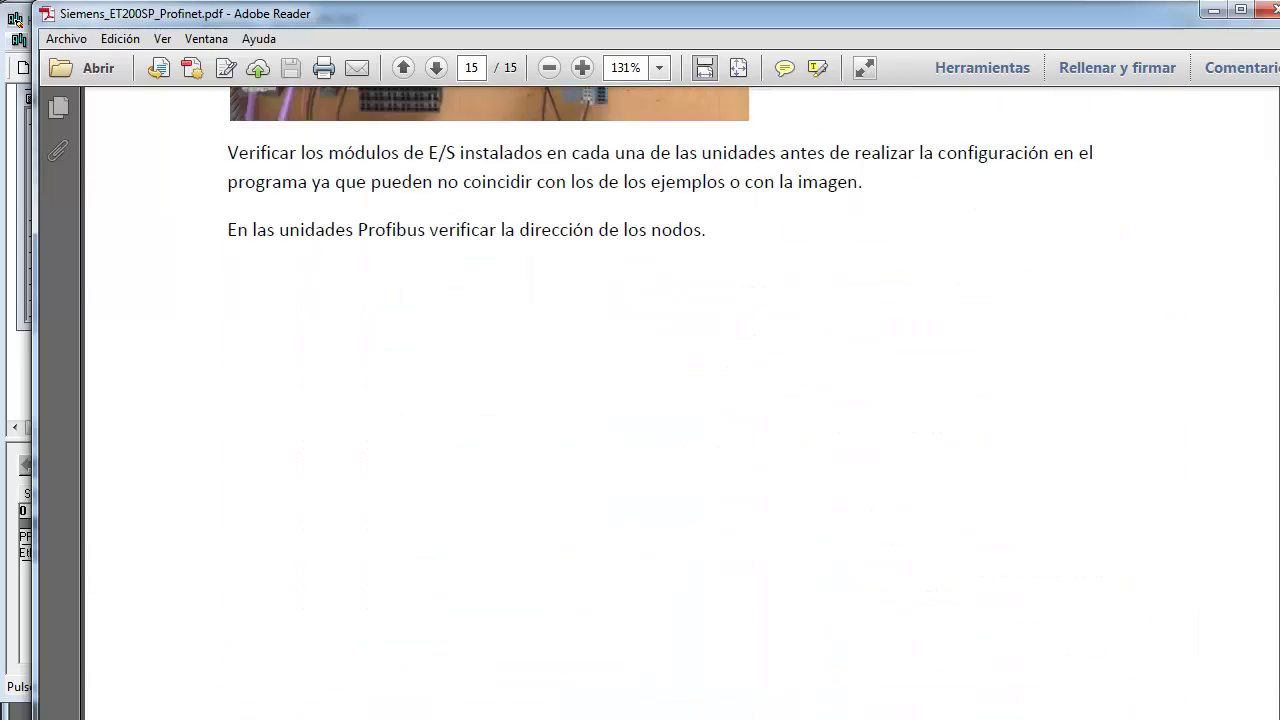
Read the guide's ET200SP troubleshooting section on setting the potential group for light-coloured BaseUnits.
{"action": "scroll", "coordinate": [640, 400], "scroll_direction": "down", "scroll_amount": 8}
{"action": "scroll", "coordinate": [640, 400], "scroll_direction": "up", "scroll_amount": 3}
{"action": "scroll", "coordinate": [640, 400], "scroll_direction": "up", "scroll_amount": 8}
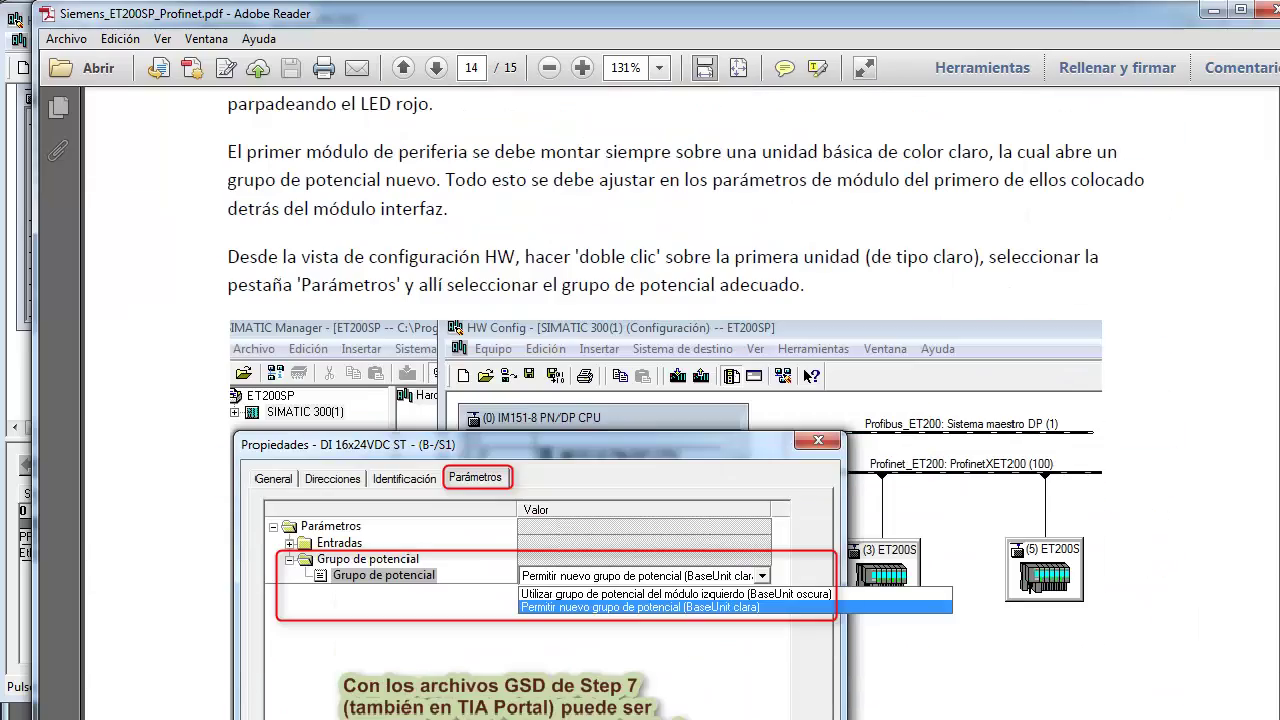
{"action": "scroll", "coordinate": [475, 316], "scroll_direction": "up", "scroll_amount": 7}
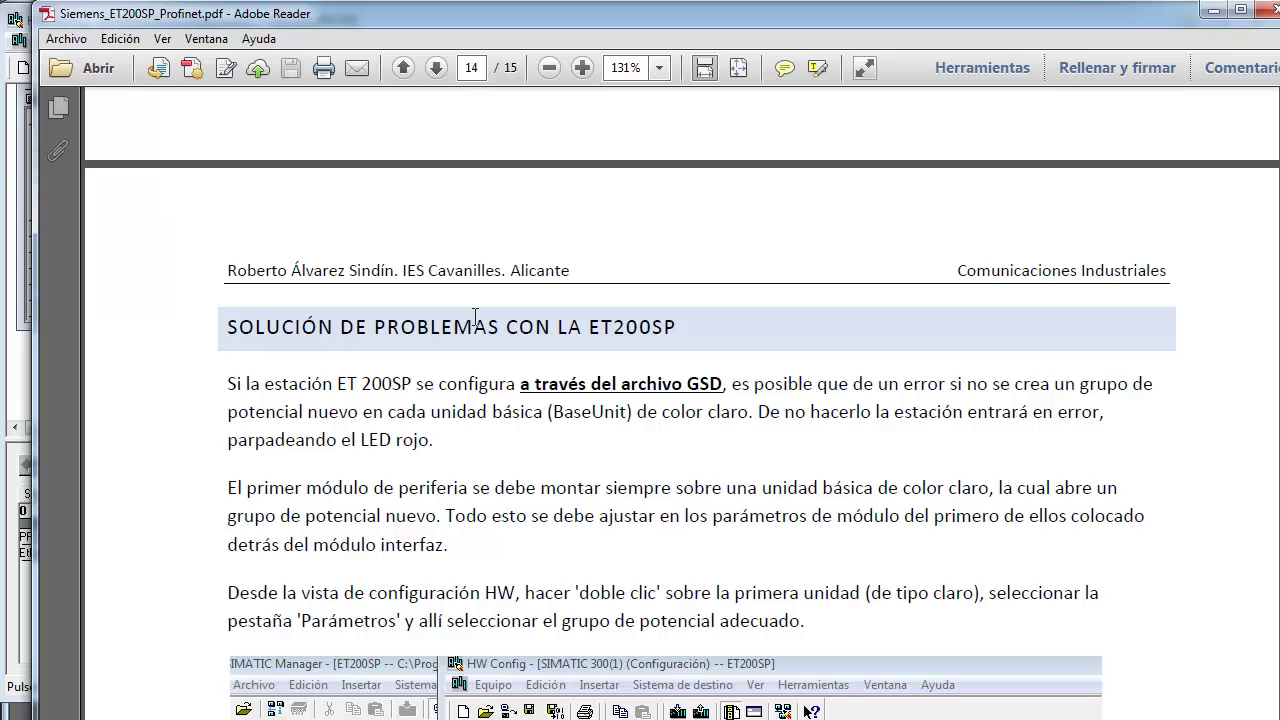
{"action": "scroll", "coordinate": [475, 316], "scroll_direction": "down", "scroll_amount": 2}
{"action": "scroll", "coordinate": [475, 317], "scroll_direction": "down", "scroll_amount": 2}
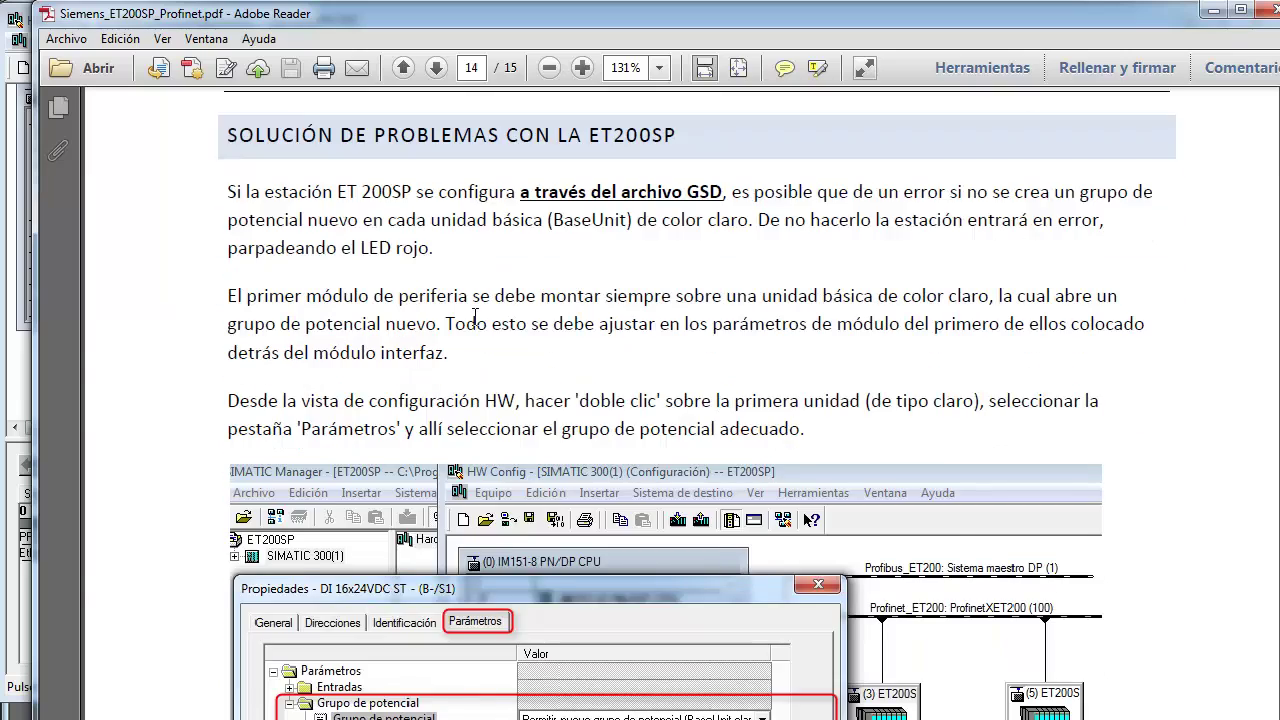
{"action": "scroll", "coordinate": [475, 316], "scroll_direction": "down", "scroll_amount": 1}
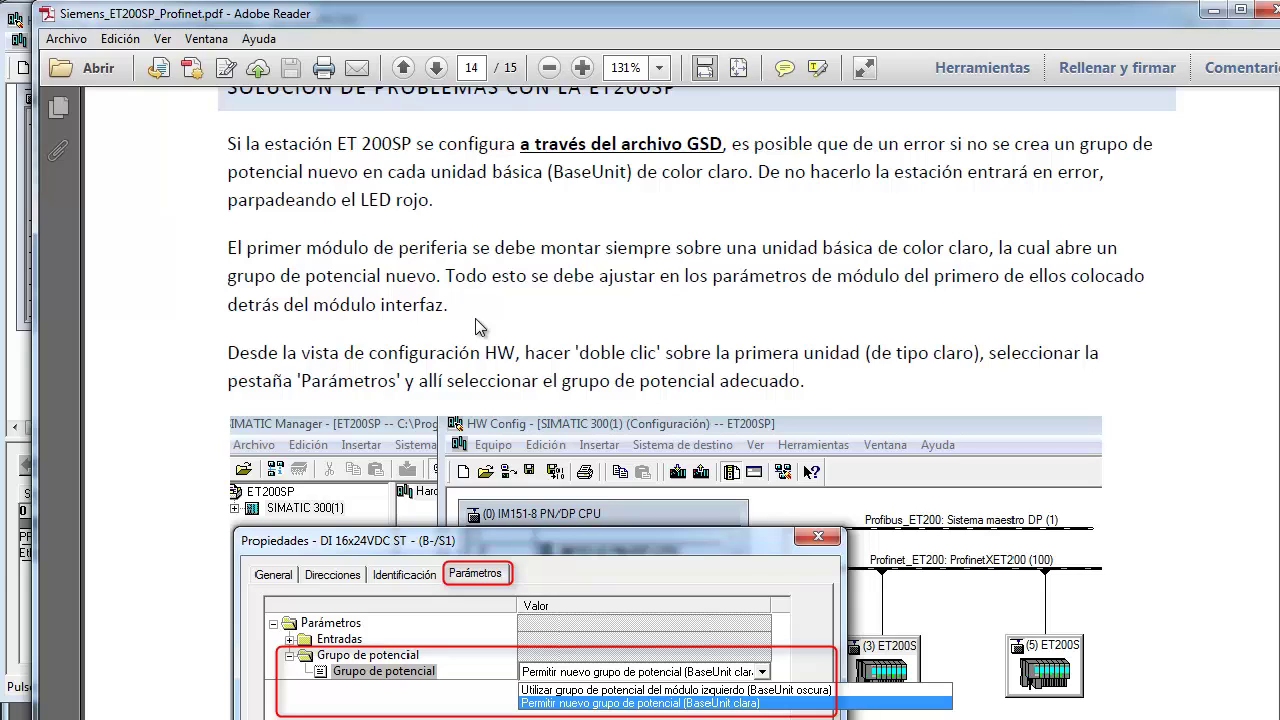
{"action": "scroll", "coordinate": [475, 318], "scroll_direction": "down", "scroll_amount": 2}
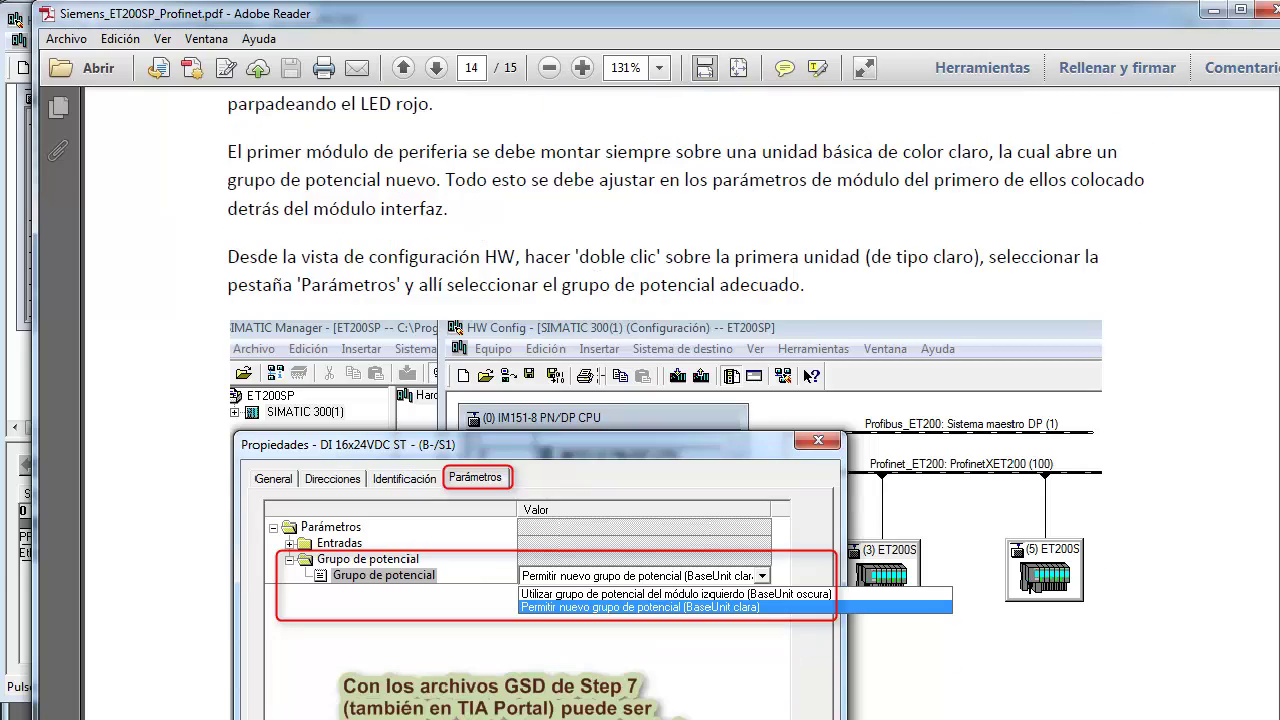
{"action": "scroll", "coordinate": [560, 414], "scroll_direction": "down", "scroll_amount": 4}
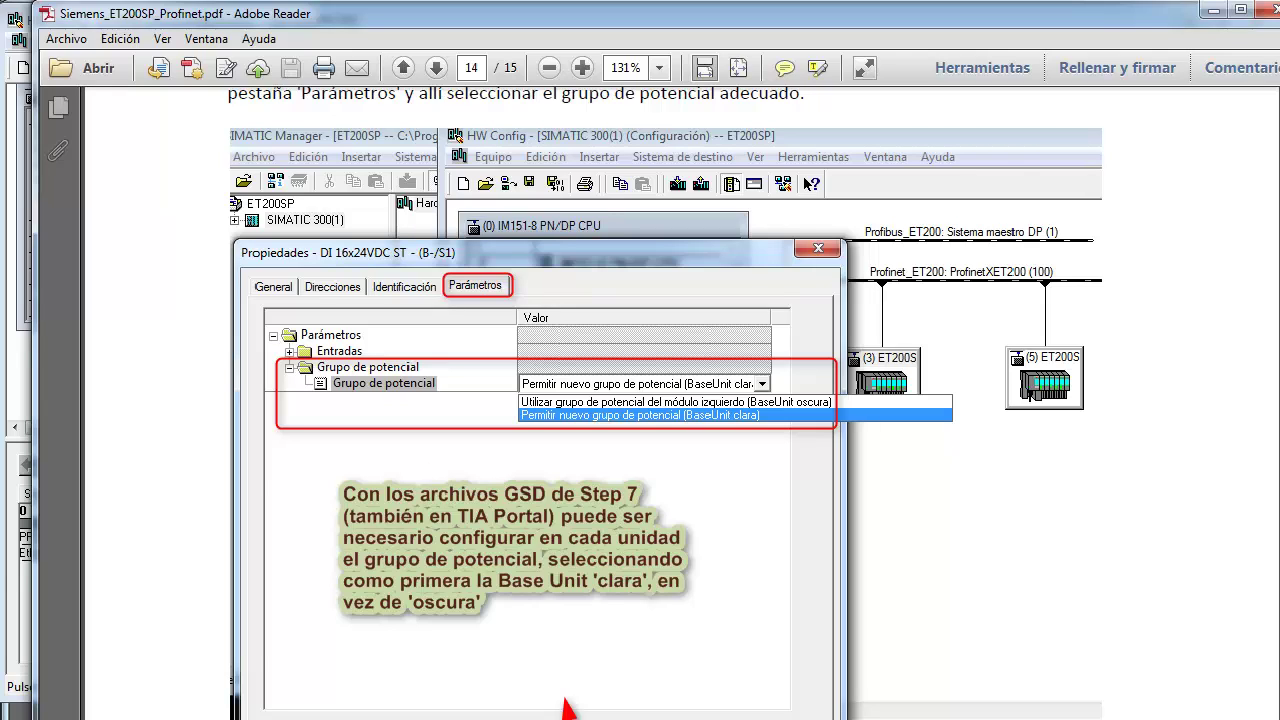
{"action": "scroll", "coordinate": [922, 440], "scroll_direction": "down", "scroll_amount": 6}
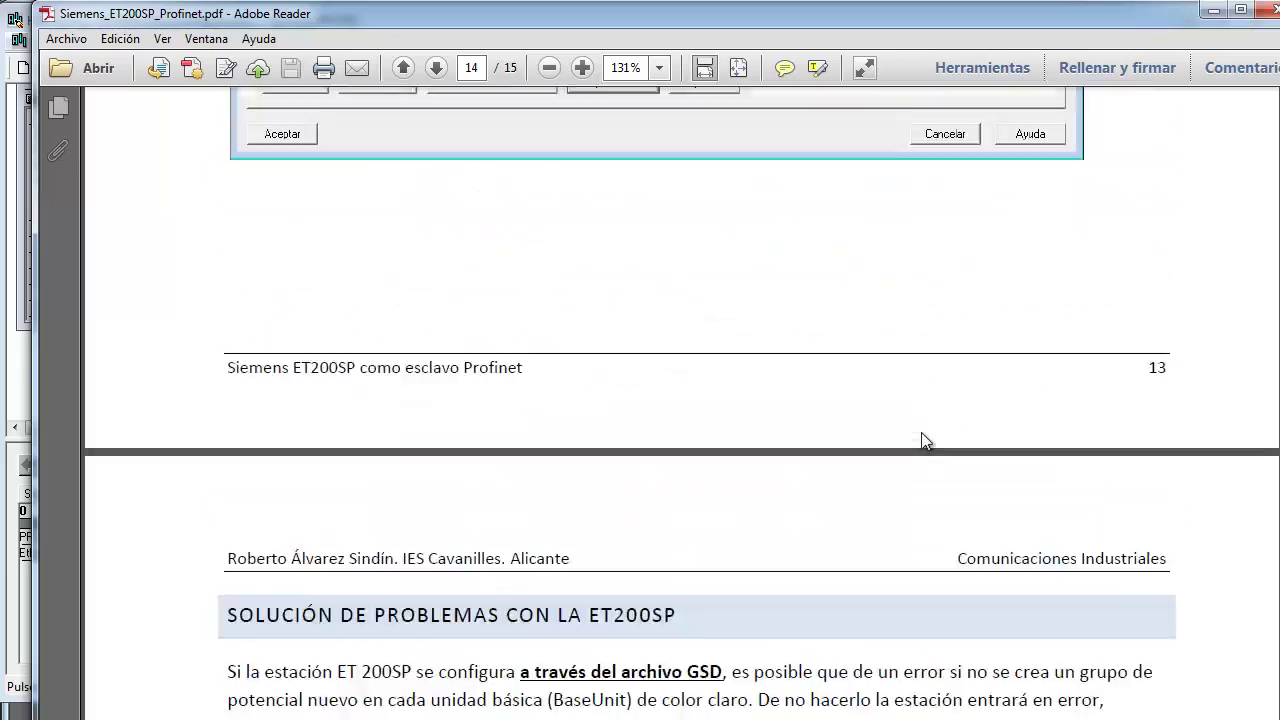
Look back through the guide to the ET200SP photo and its PROFINET device properties on page 2.
{"action": "scroll", "coordinate": [922, 440], "scroll_direction": "up", "scroll_amount": 15}
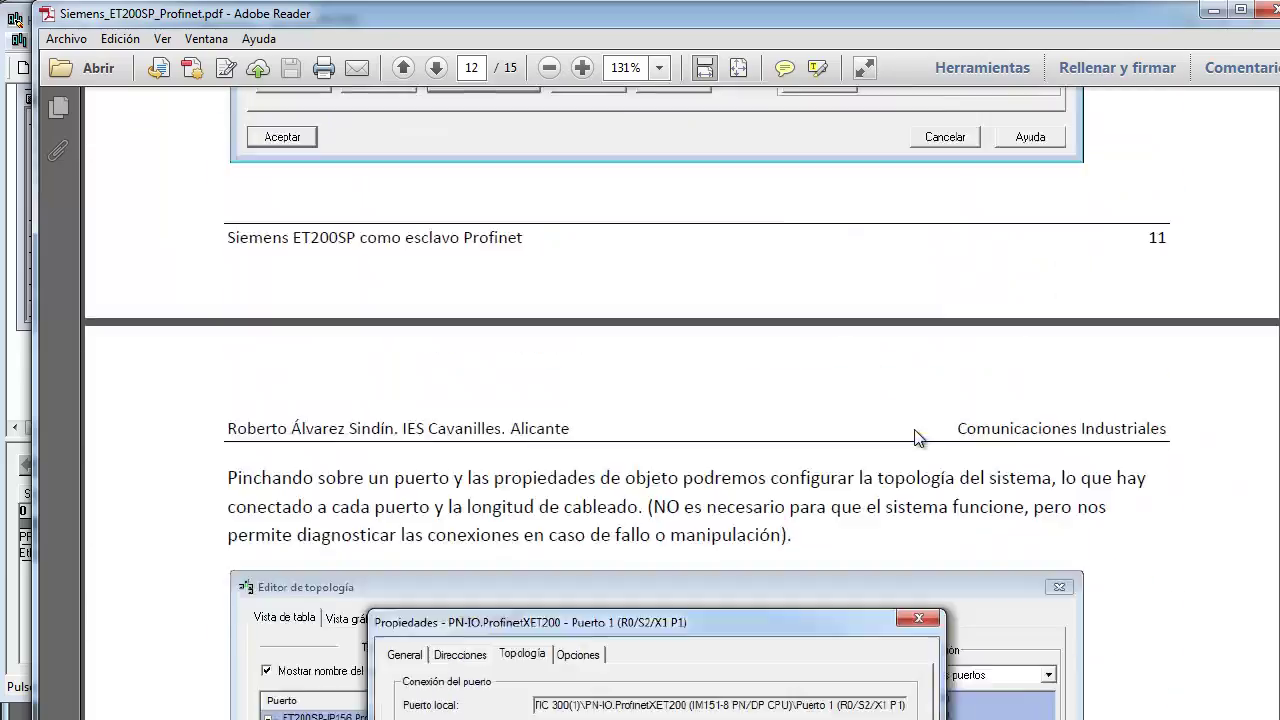
{"action": "scroll", "coordinate": [912, 429], "scroll_direction": "up", "scroll_amount": 20}
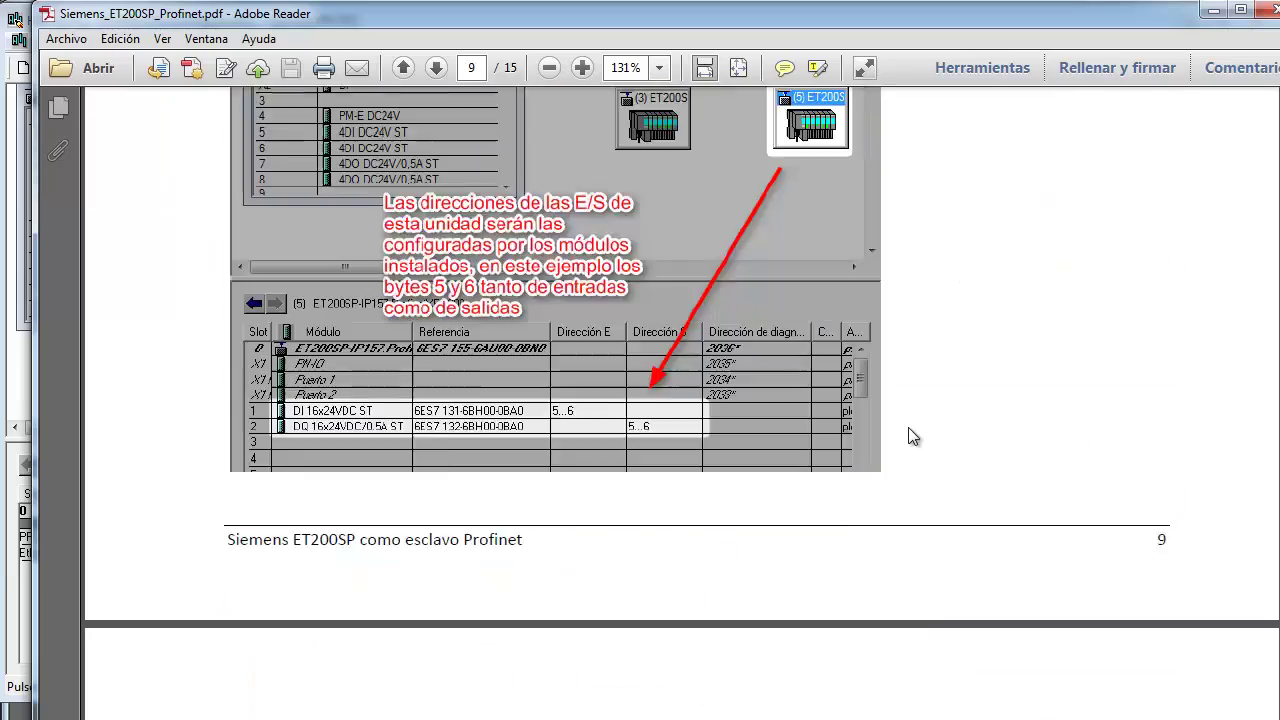
{"action": "scroll", "coordinate": [912, 436], "scroll_direction": "up", "scroll_amount": 10}
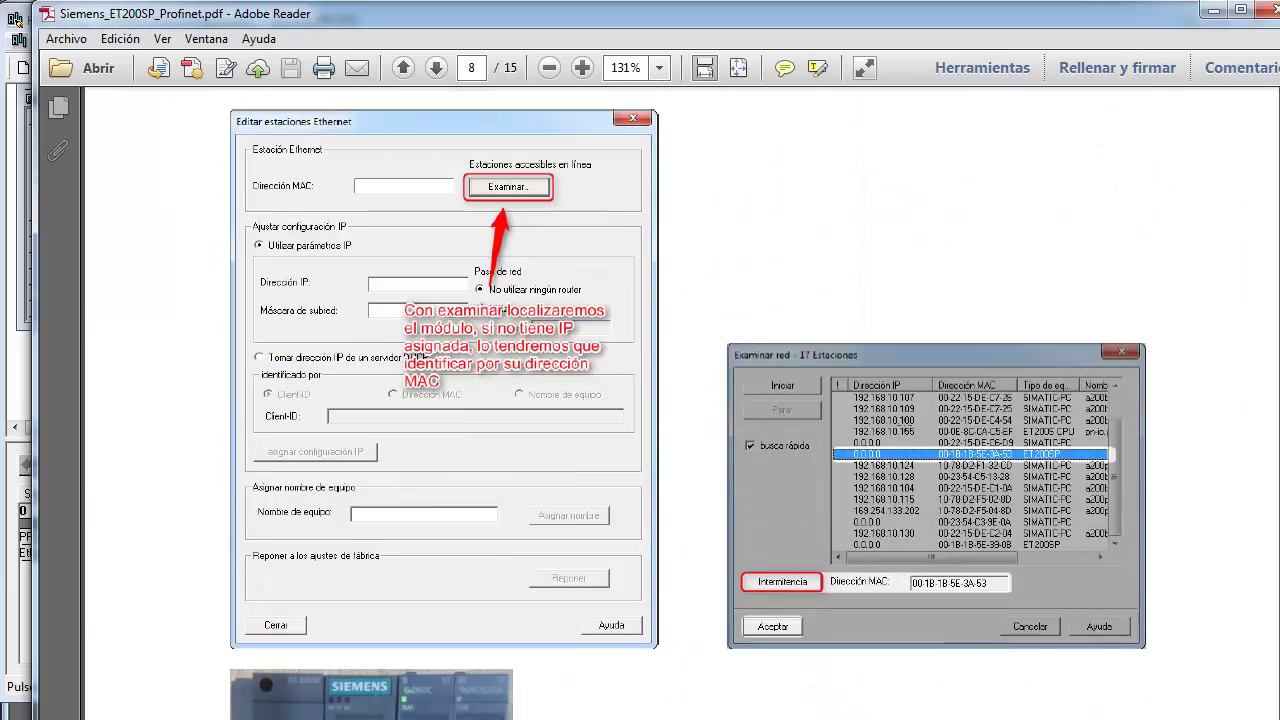
{"action": "scroll", "coordinate": [725, 340], "scroll_direction": "down", "scroll_amount": 3}
{"action": "scroll", "coordinate": [725, 340], "scroll_direction": "up", "scroll_amount": 10}
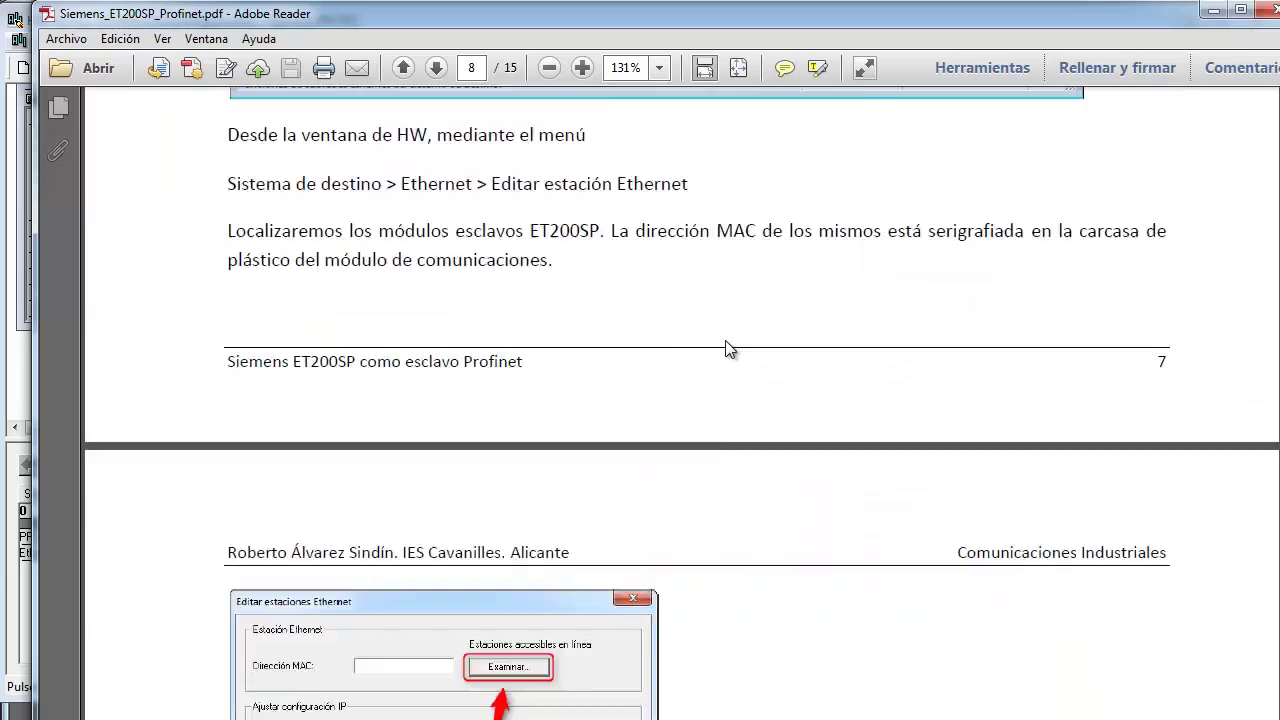
{"action": "scroll", "coordinate": [725, 340], "scroll_direction": "up", "scroll_amount": 20}
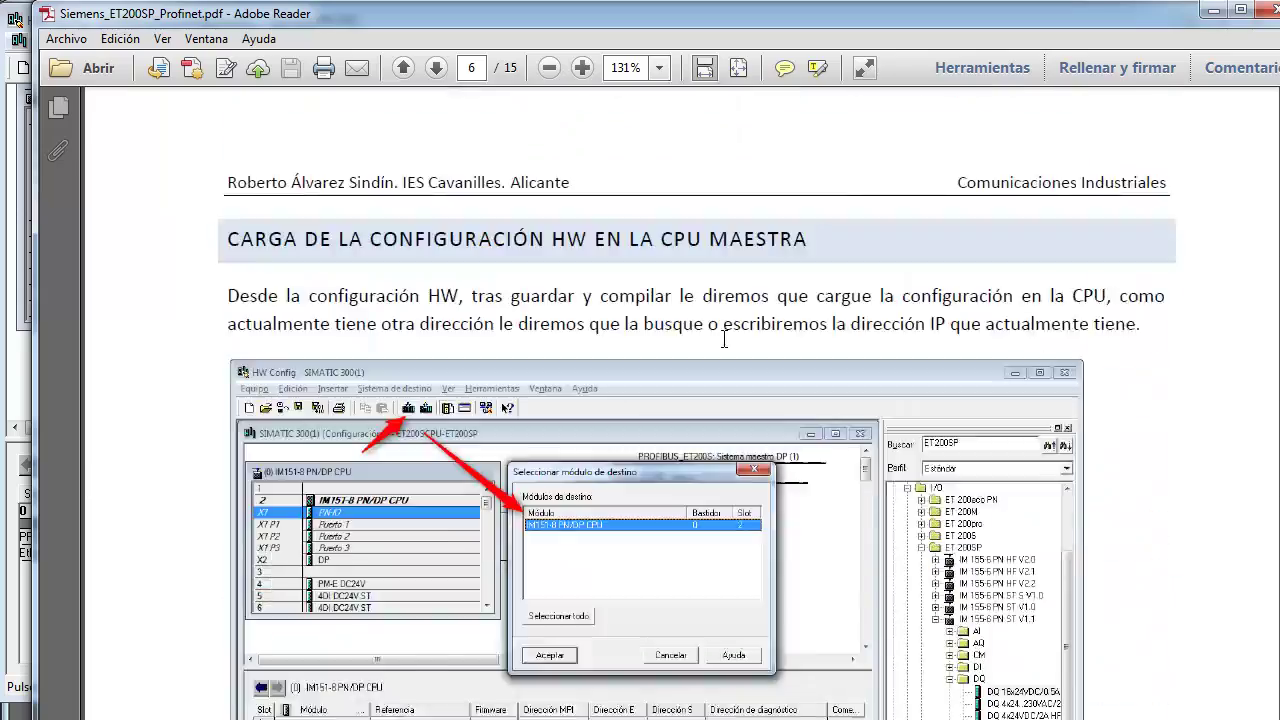
{"action": "scroll", "coordinate": [724, 340], "scroll_direction": "up", "scroll_amount": 20}
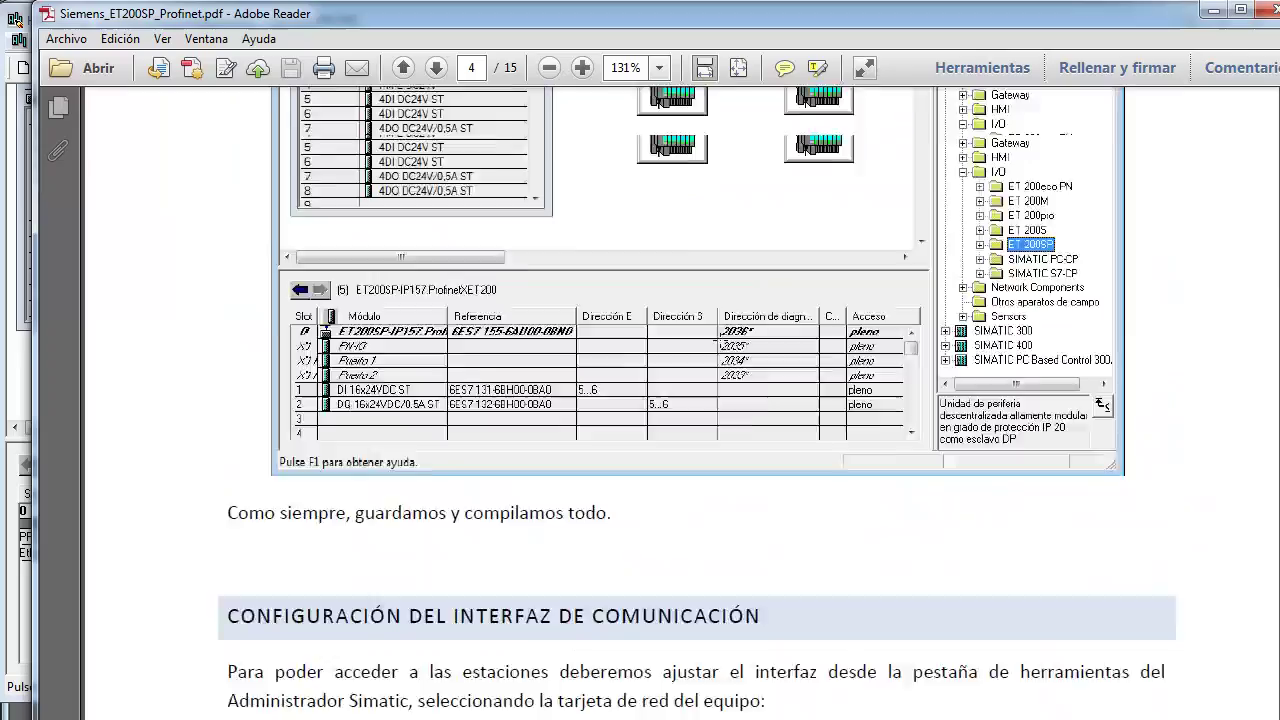
{"action": "scroll", "coordinate": [725, 350], "scroll_direction": "up", "scroll_amount": 20}
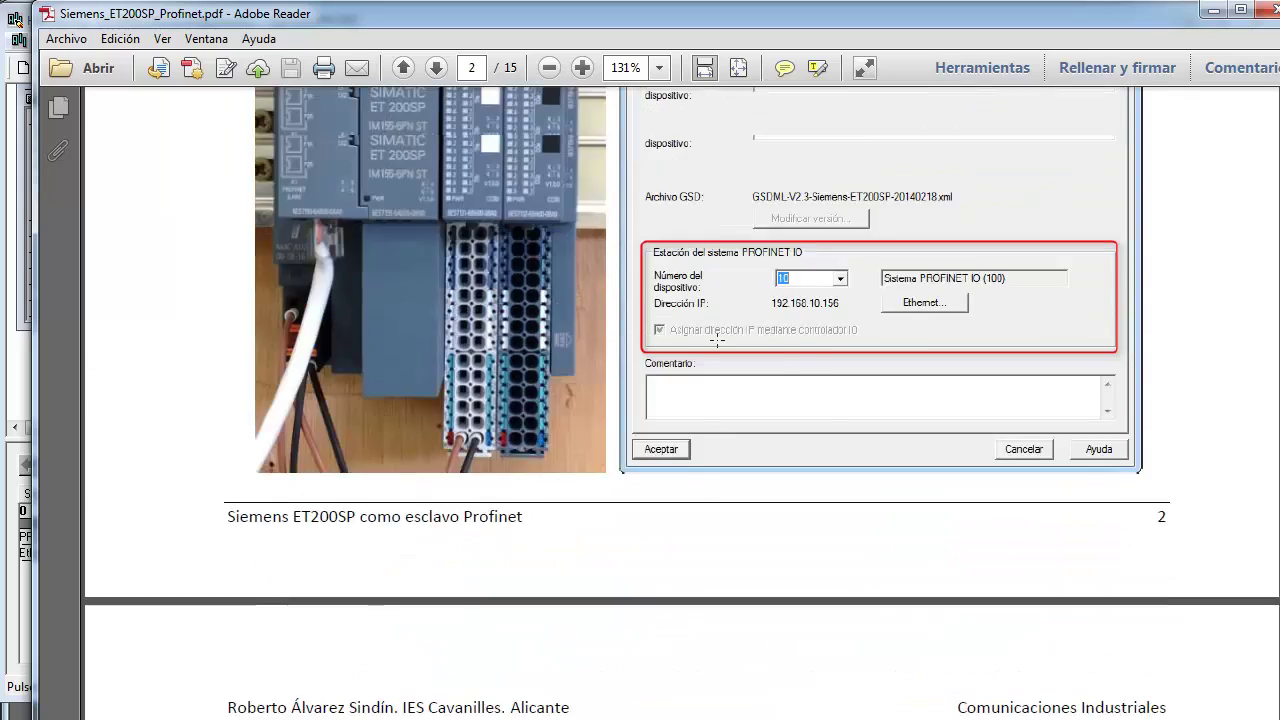
{"action": "scroll", "coordinate": [717, 340], "scroll_direction": "down", "scroll_amount": 1}
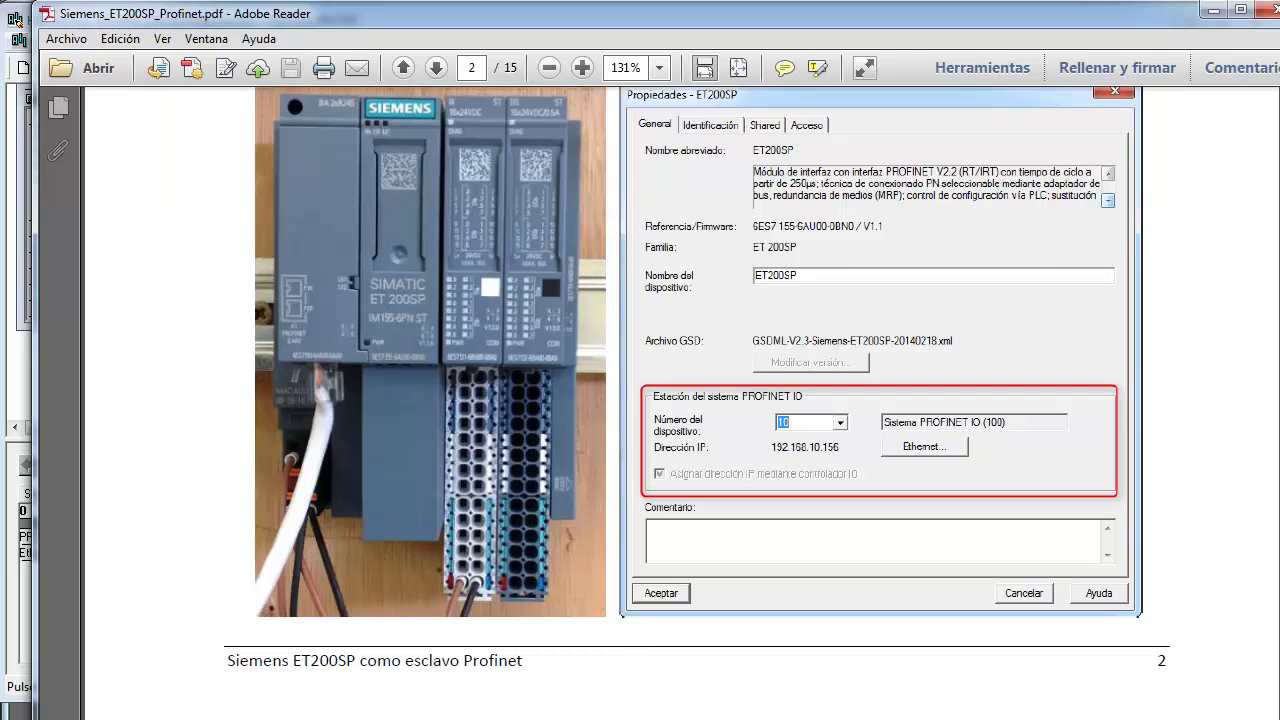
Switch to HW Config and check the general properties of PROFINET station 56, leaving them unmodified.
{"action": "mouse_move", "coordinate": [435, 716]}
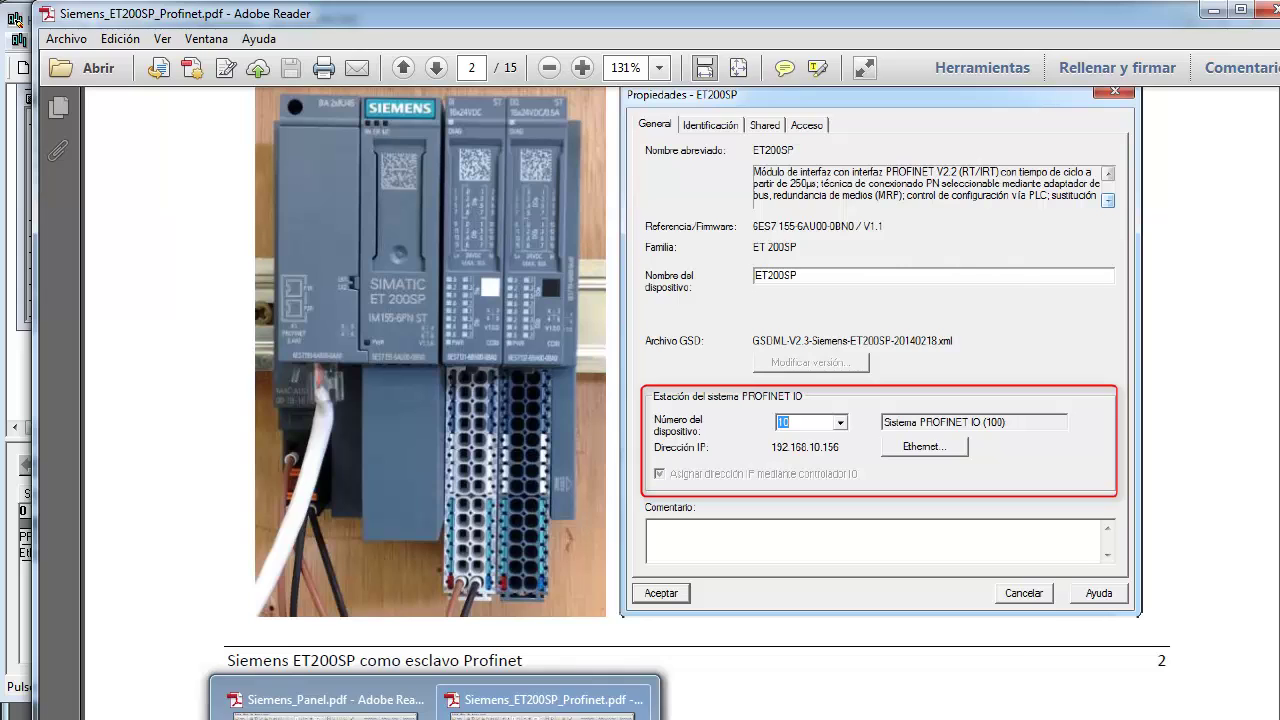
{"action": "left_click", "coordinate": [557, 710]}
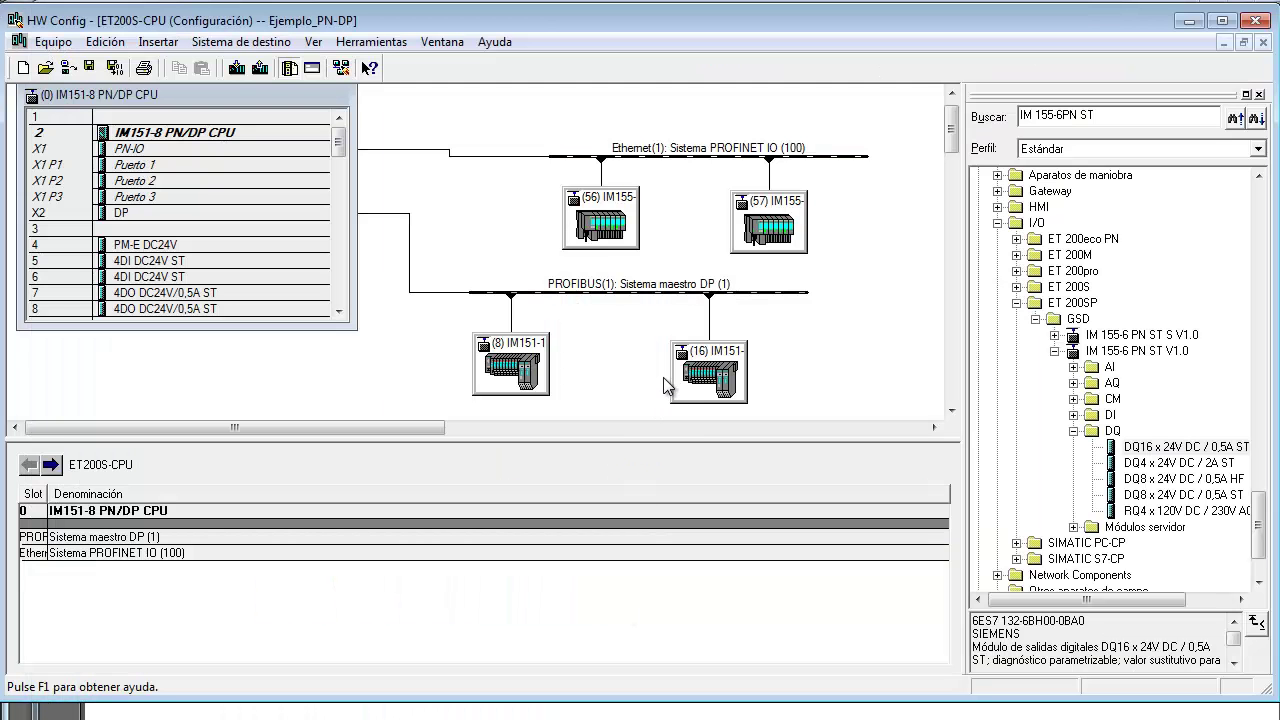
{"action": "double_click", "coordinate": [620, 220]}
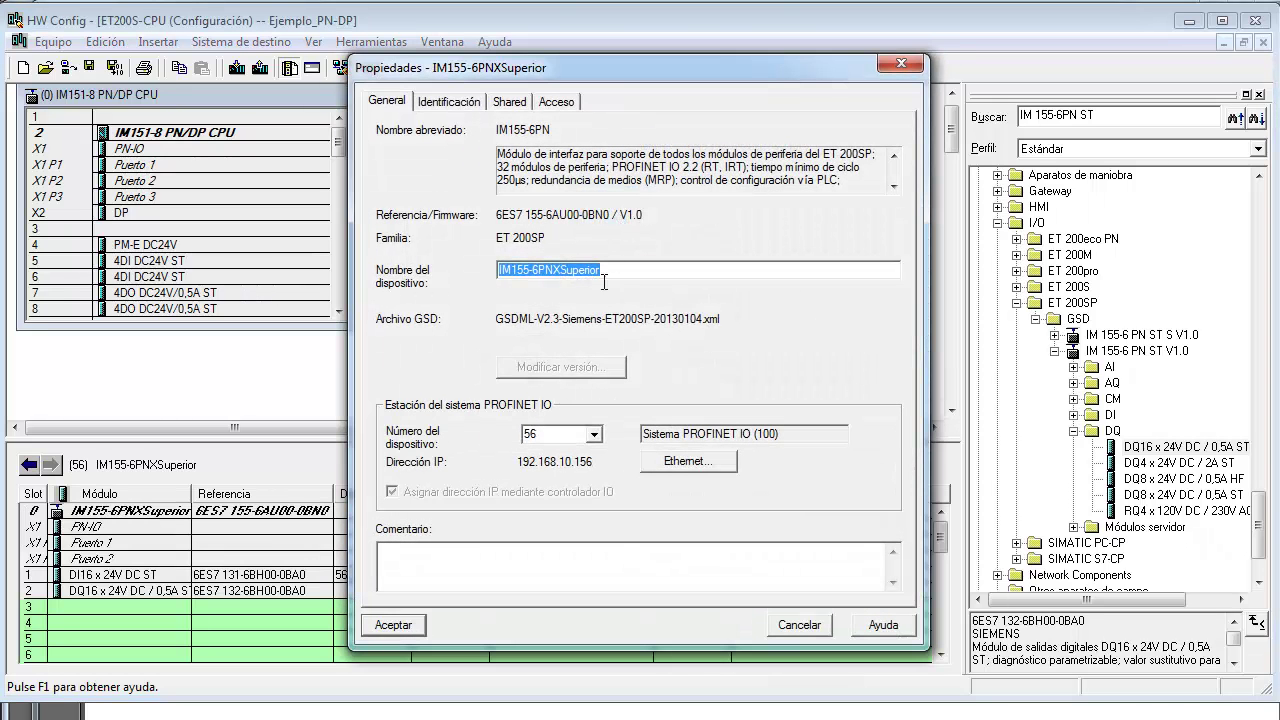
{"action": "left_click", "coordinate": [909, 63]}
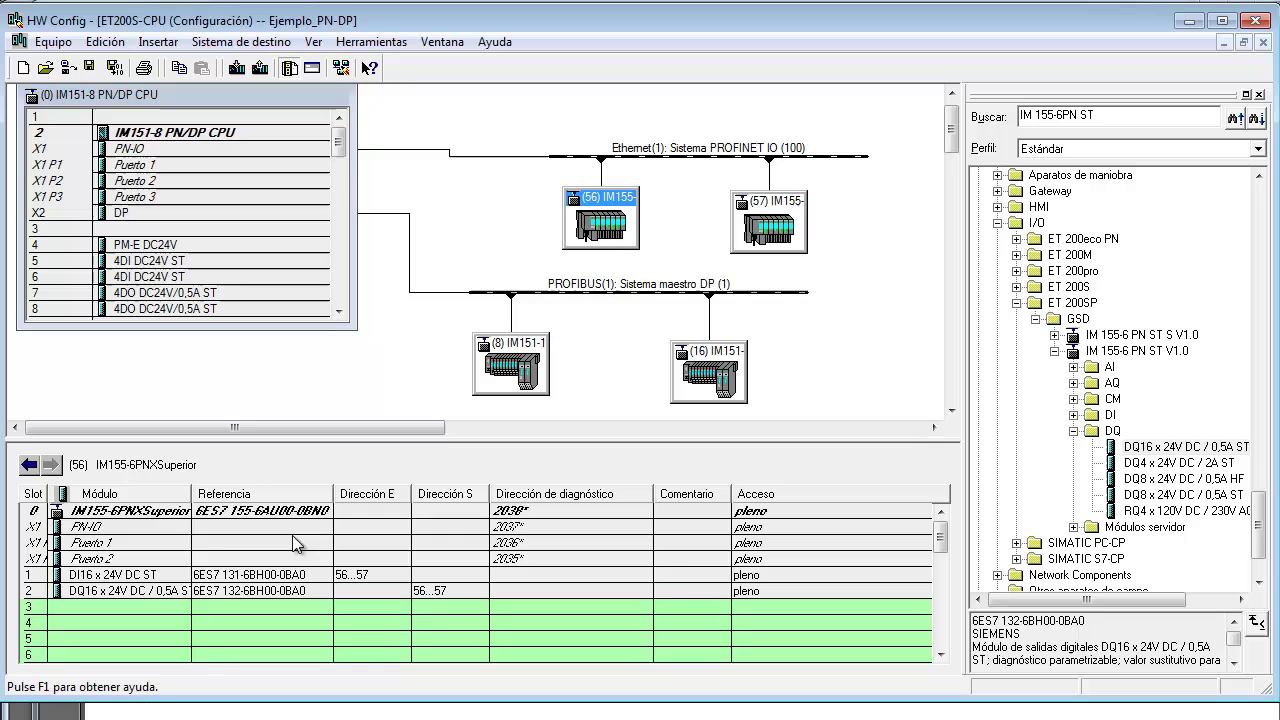
Inspect the addresses, identification and potential group options of the DI16 x 24V DC ST module in slot 1, then cancel.
{"action": "double_click", "coordinate": [168, 577]}
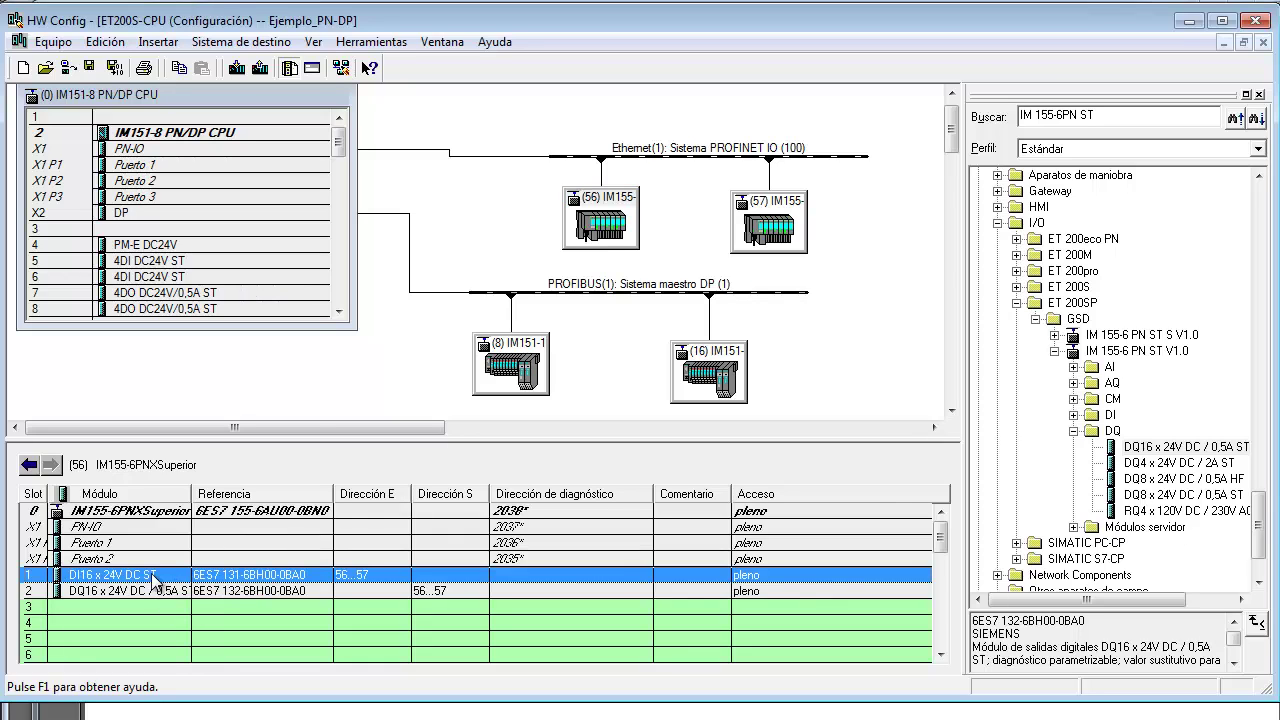
{"action": "left_click", "coordinate": [433, 137]}
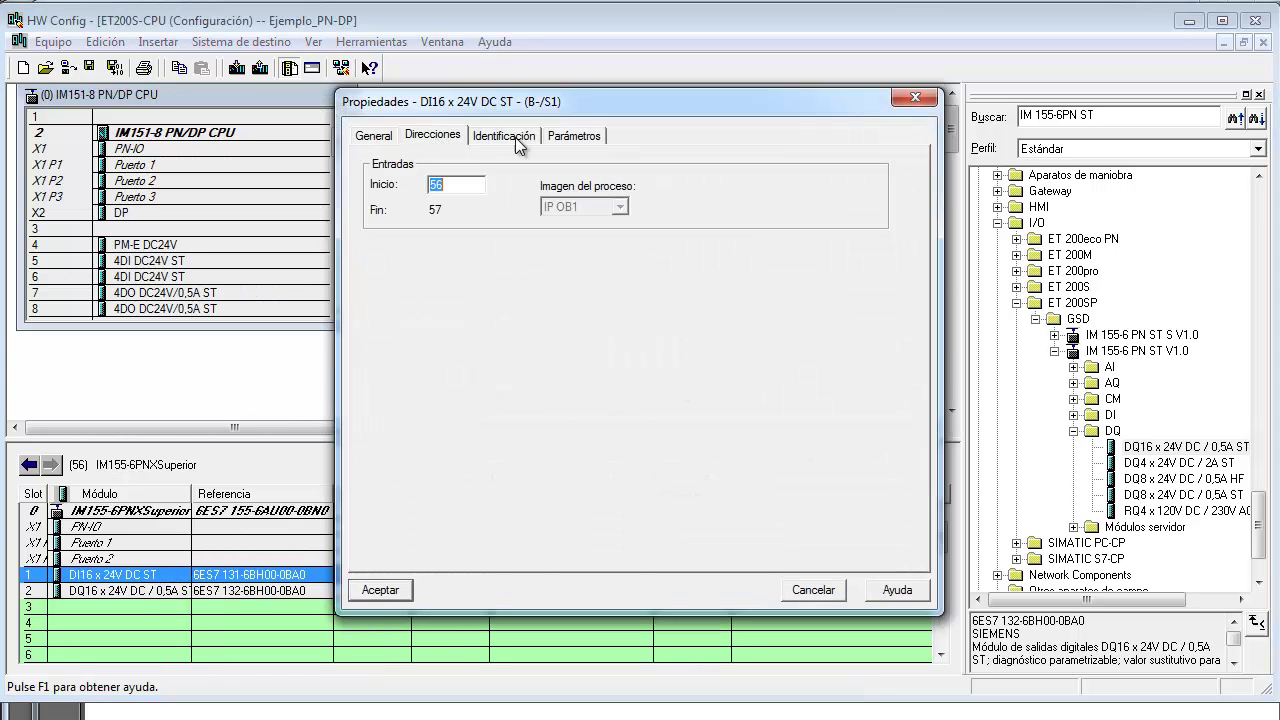
{"action": "left_click", "coordinate": [515, 138]}
{"action": "left_click", "coordinate": [565, 140]}
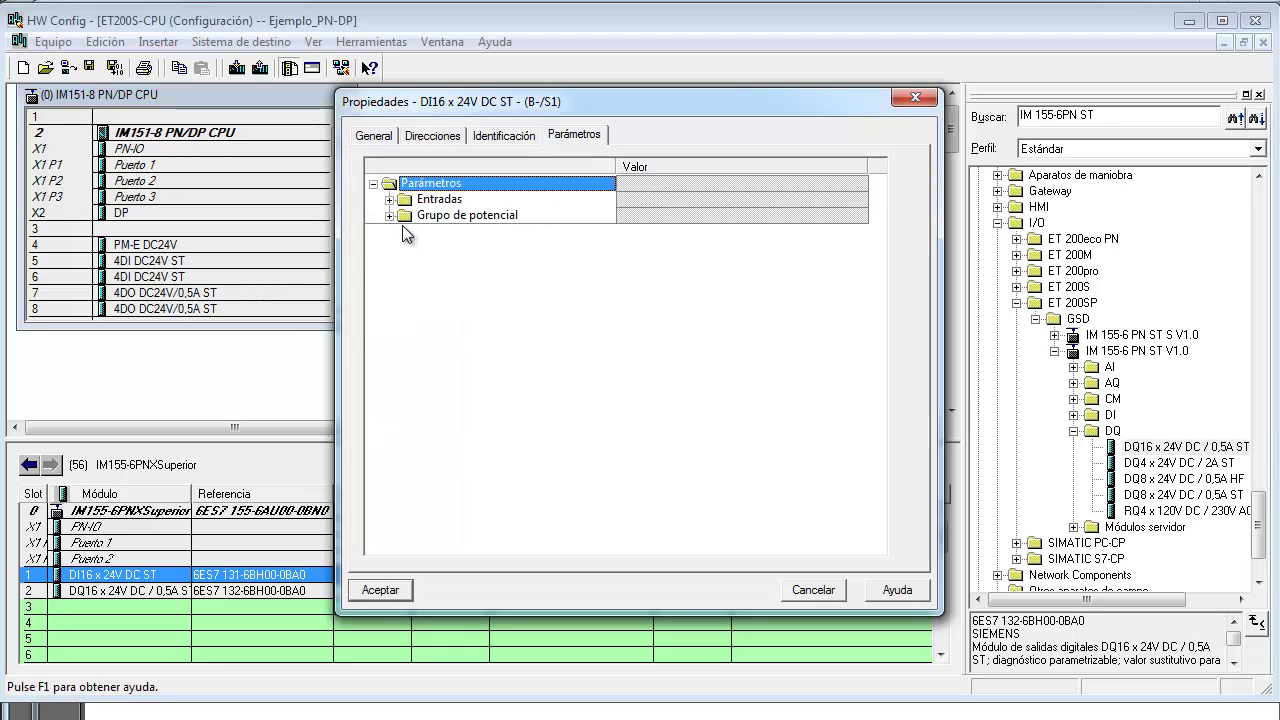
{"action": "double_click", "coordinate": [460, 215]}
{"action": "left_click", "coordinate": [650, 232]}
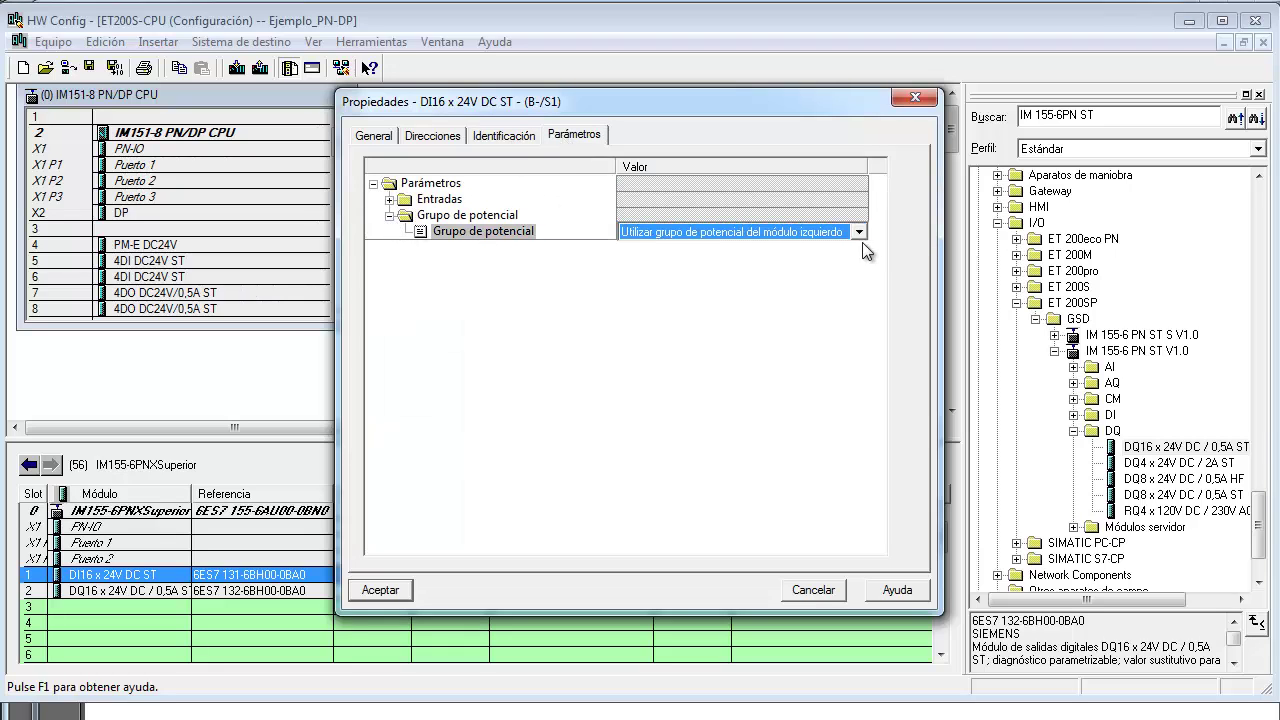
{"action": "left_click", "coordinate": [857, 233]}
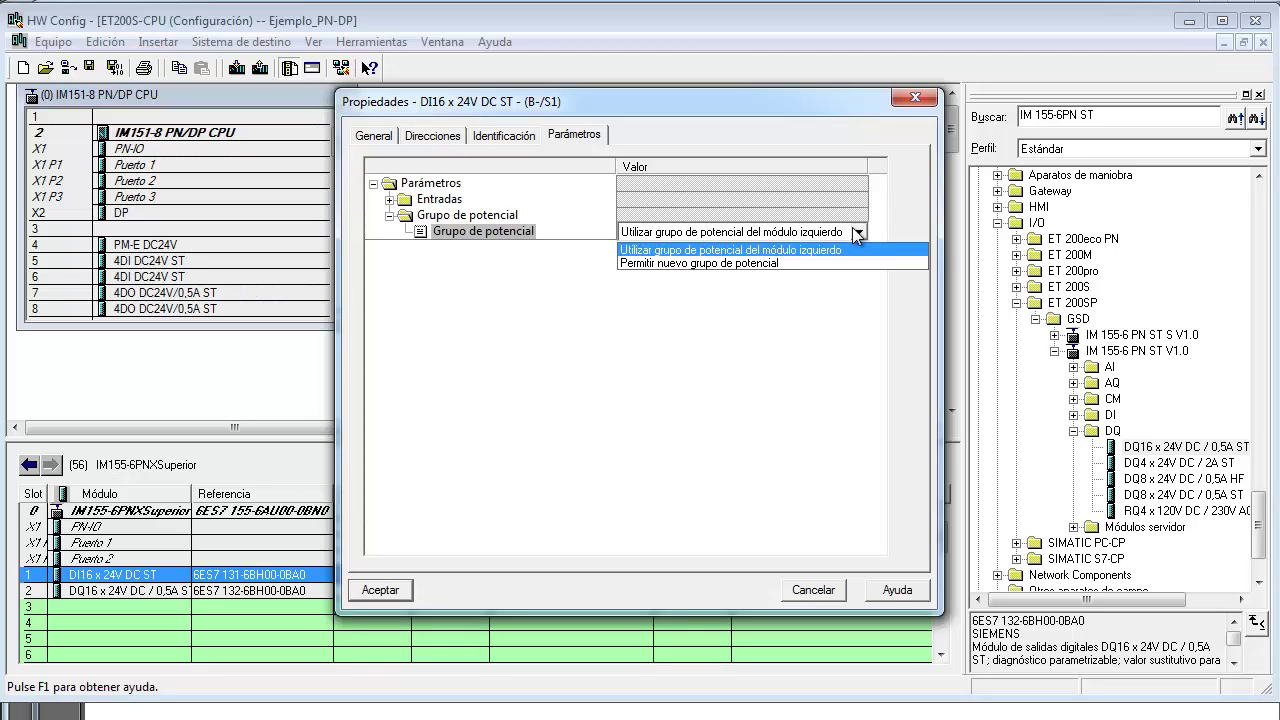
{"action": "left_click", "coordinate": [826, 592]}
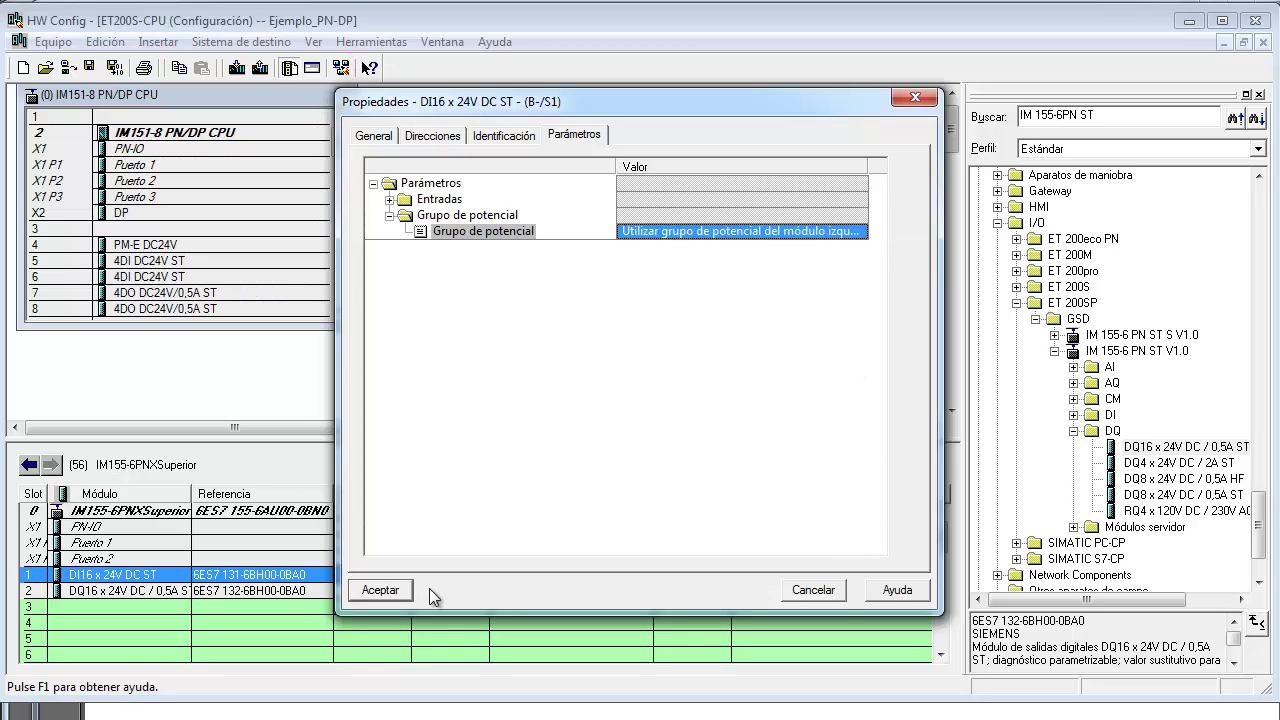
{"action": "left_click", "coordinate": [813, 590]}
Review the diagnostic address, parameters and general data of the IM155-6PNXSuperior interface module in slot 0, then cancel.
{"action": "left_click", "coordinate": [115, 513]}
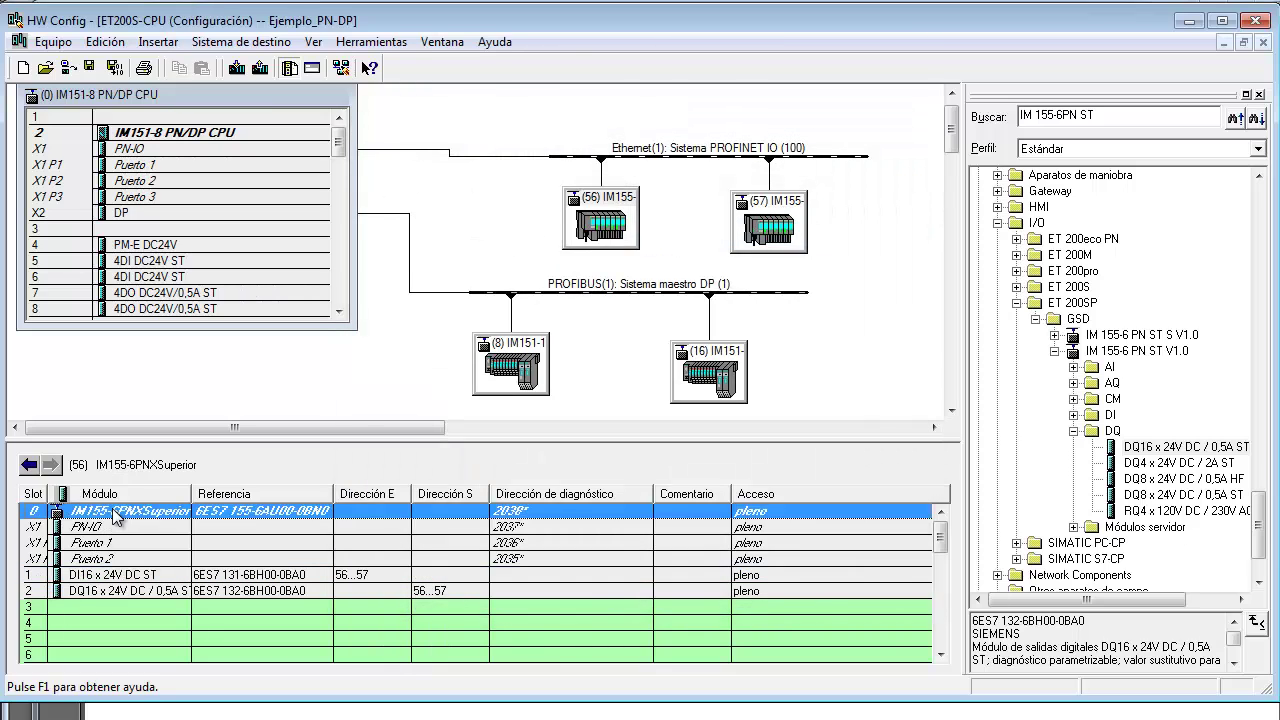
{"action": "double_click", "coordinate": [115, 513]}
{"action": "left_click", "coordinate": [445, 137]}
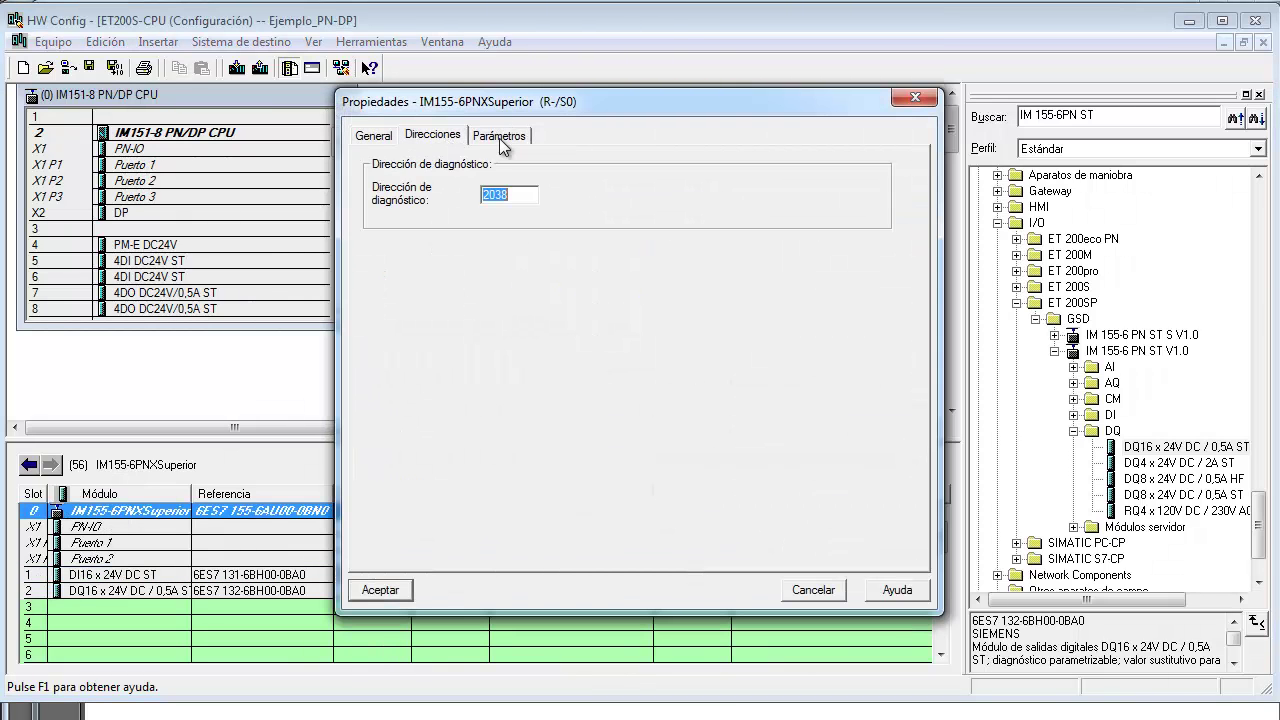
{"action": "left_click", "coordinate": [500, 137]}
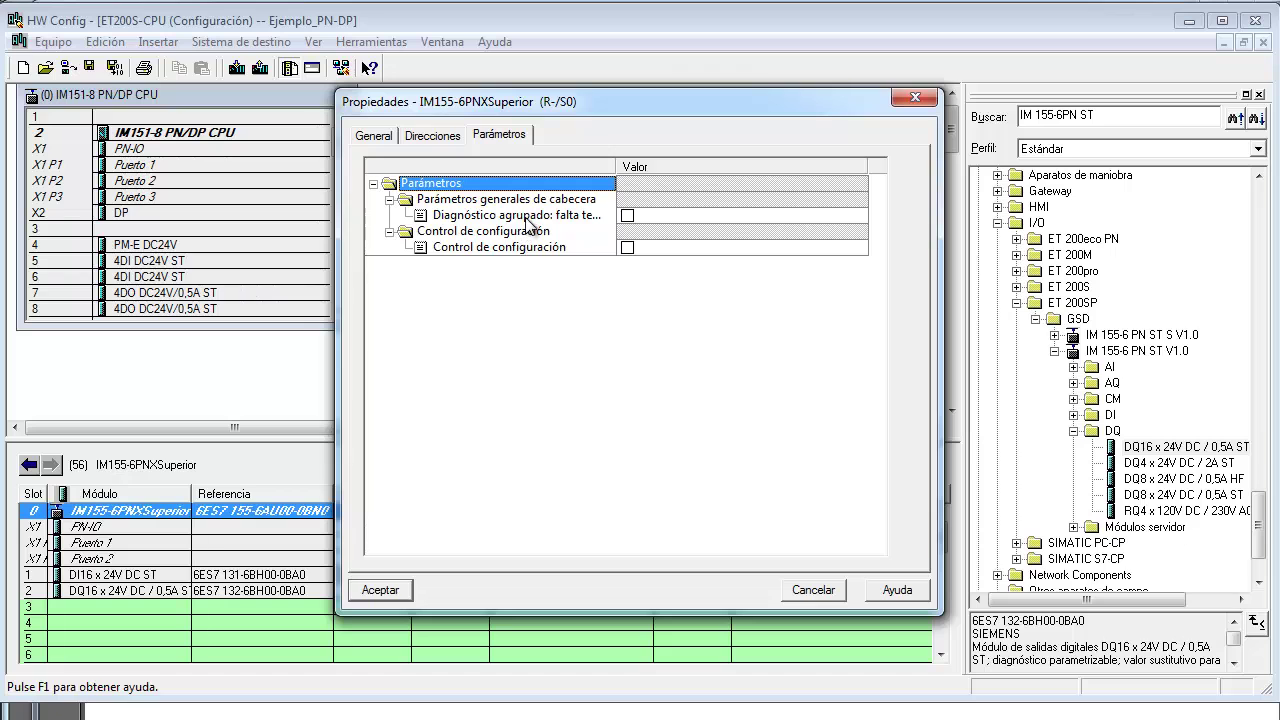
{"action": "left_click", "coordinate": [443, 140]}
{"action": "left_click", "coordinate": [381, 142]}
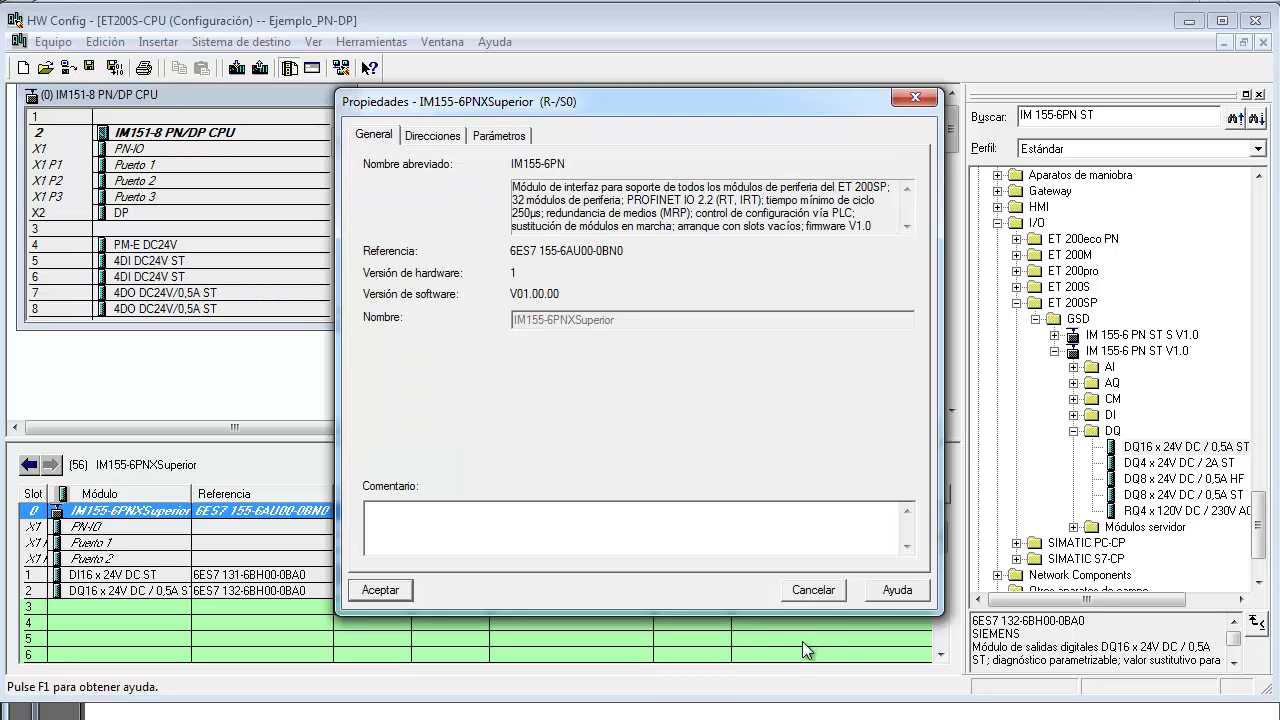
{"action": "left_click", "coordinate": [812, 590]}
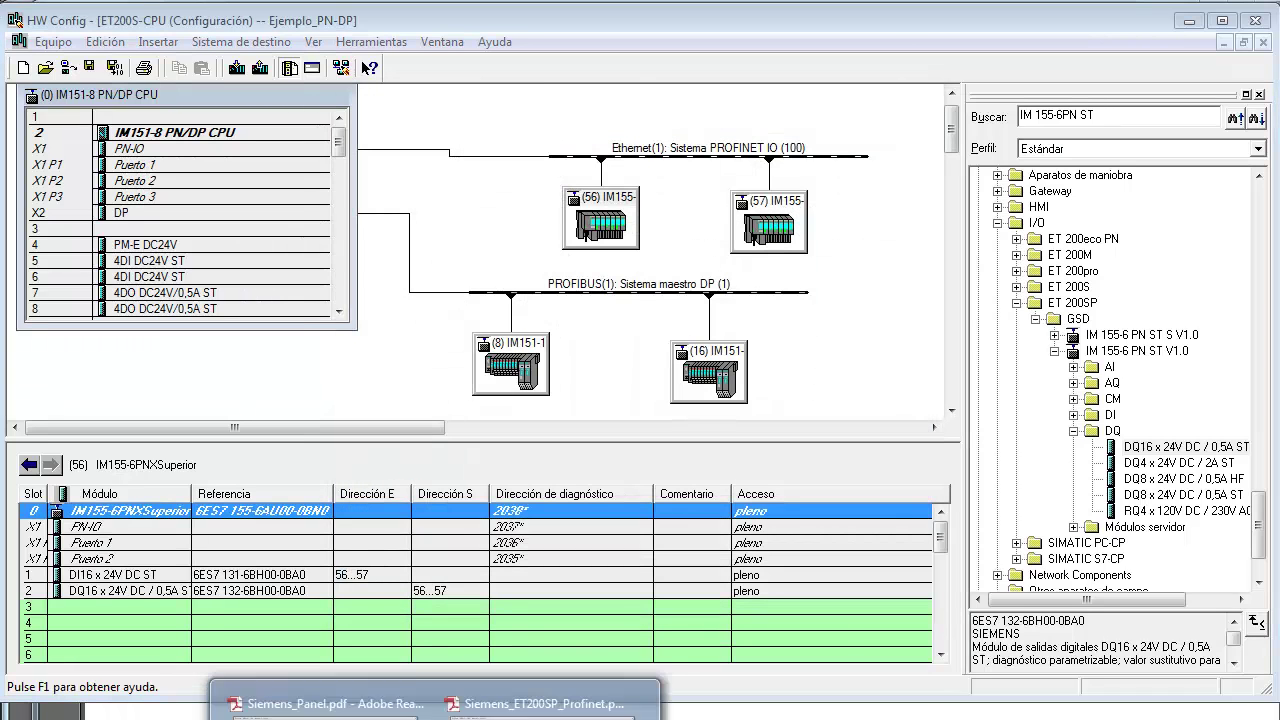
Switch to Adobe Reader and consult the potential group example on page 14 of the ET200SP guide.
{"action": "left_click", "coordinate": [545, 697]}
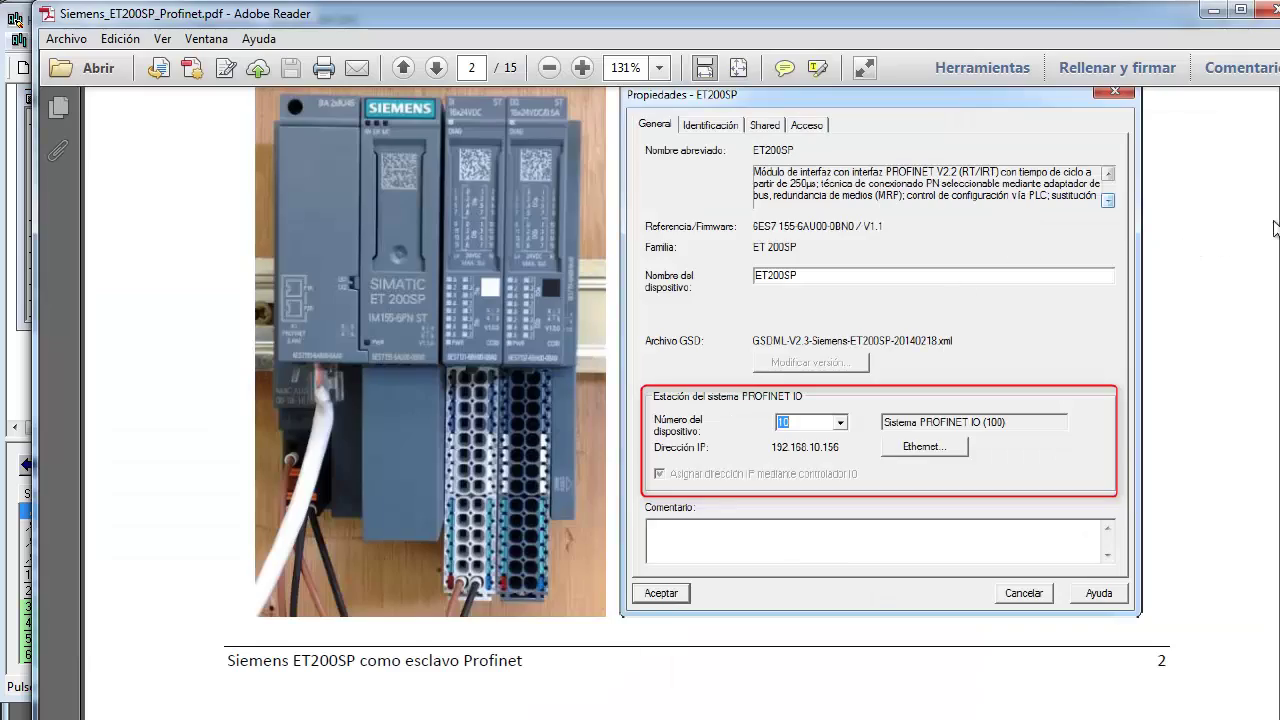
{"action": "scroll", "coordinate": [640, 400], "scroll_direction": "down", "scroll_amount": 20}
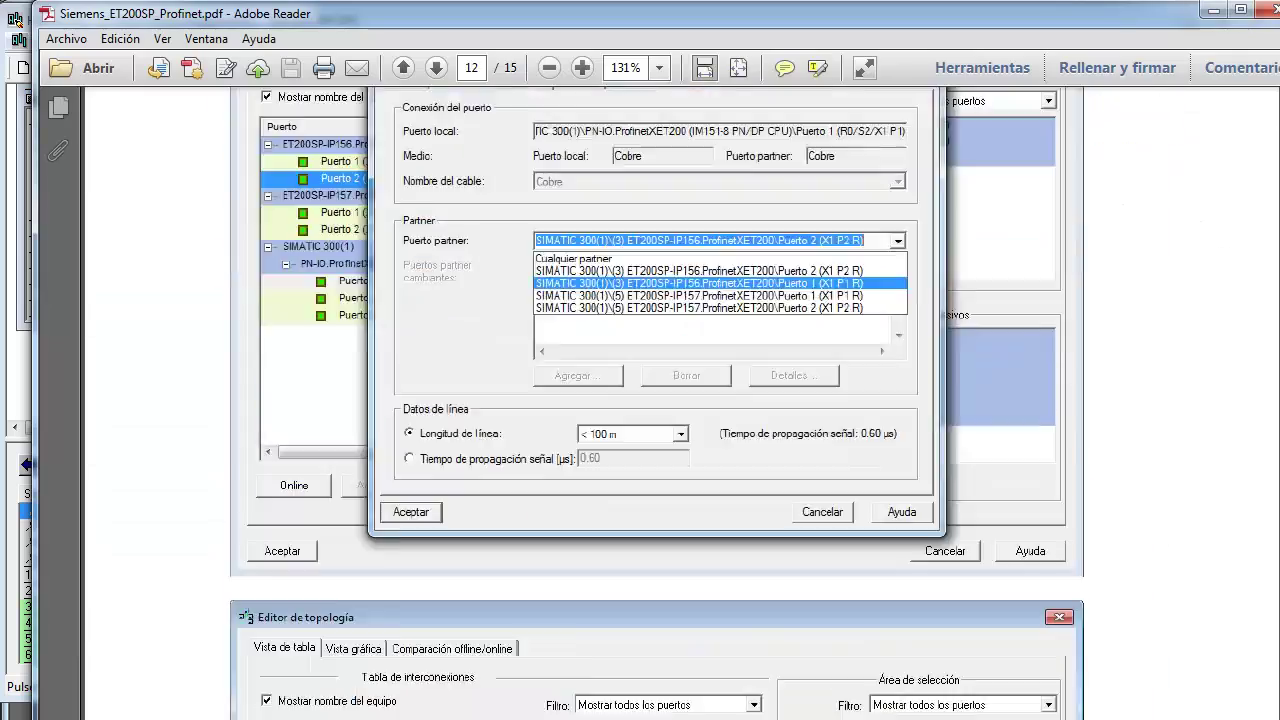
{"action": "scroll", "coordinate": [640, 400], "scroll_direction": "up", "scroll_amount": 10}
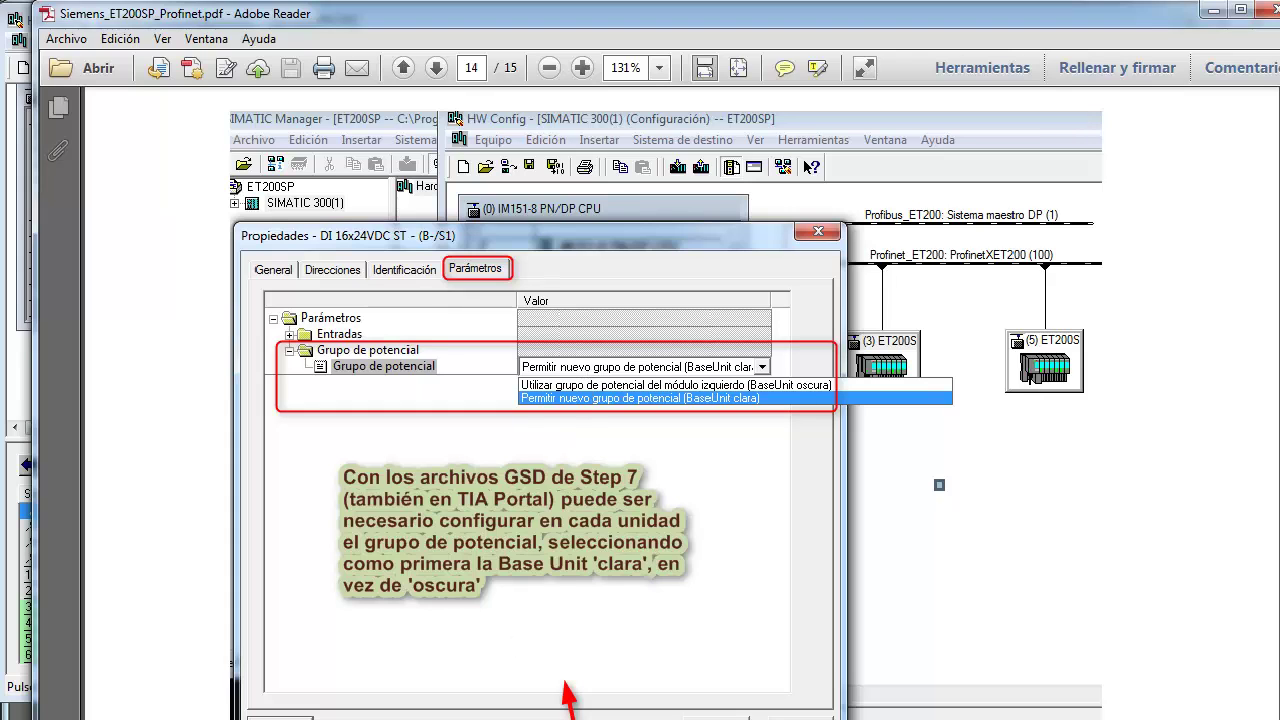
Switch to HW Config and set the potential group of station 56's slot 1 DI16 x 24V DC ST module to "Permitir nuevo grupo de potencial".
{"action": "key", "text": "alt+Tab"}
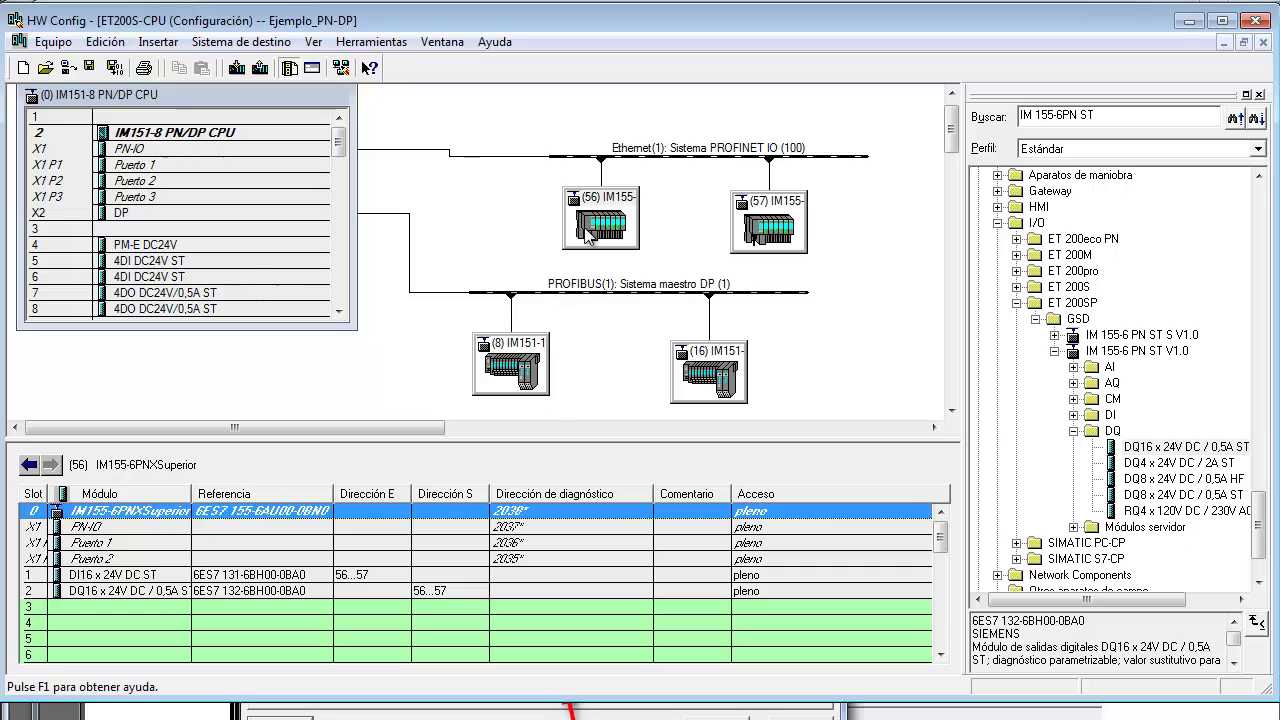
{"action": "left_click", "coordinate": [155, 576]}
{"action": "double_click", "coordinate": [155, 576]}
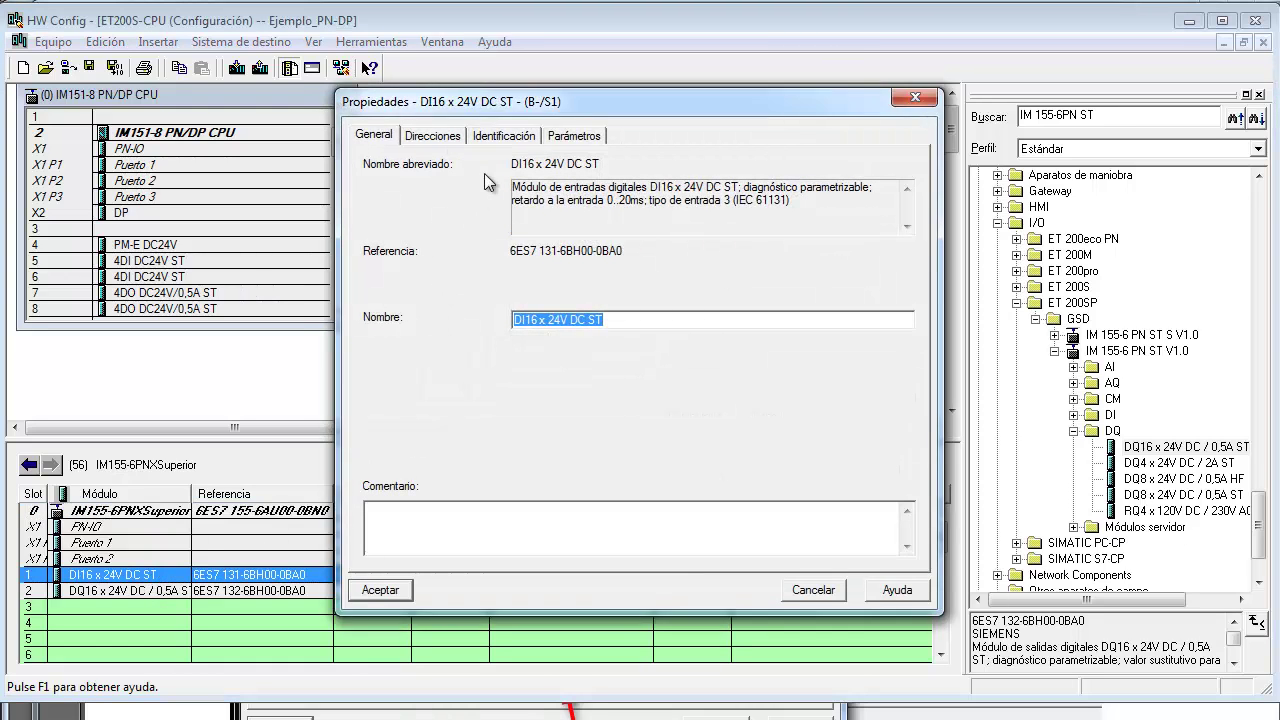
{"action": "left_click", "coordinate": [576, 134]}
{"action": "left_click", "coordinate": [560, 215]}
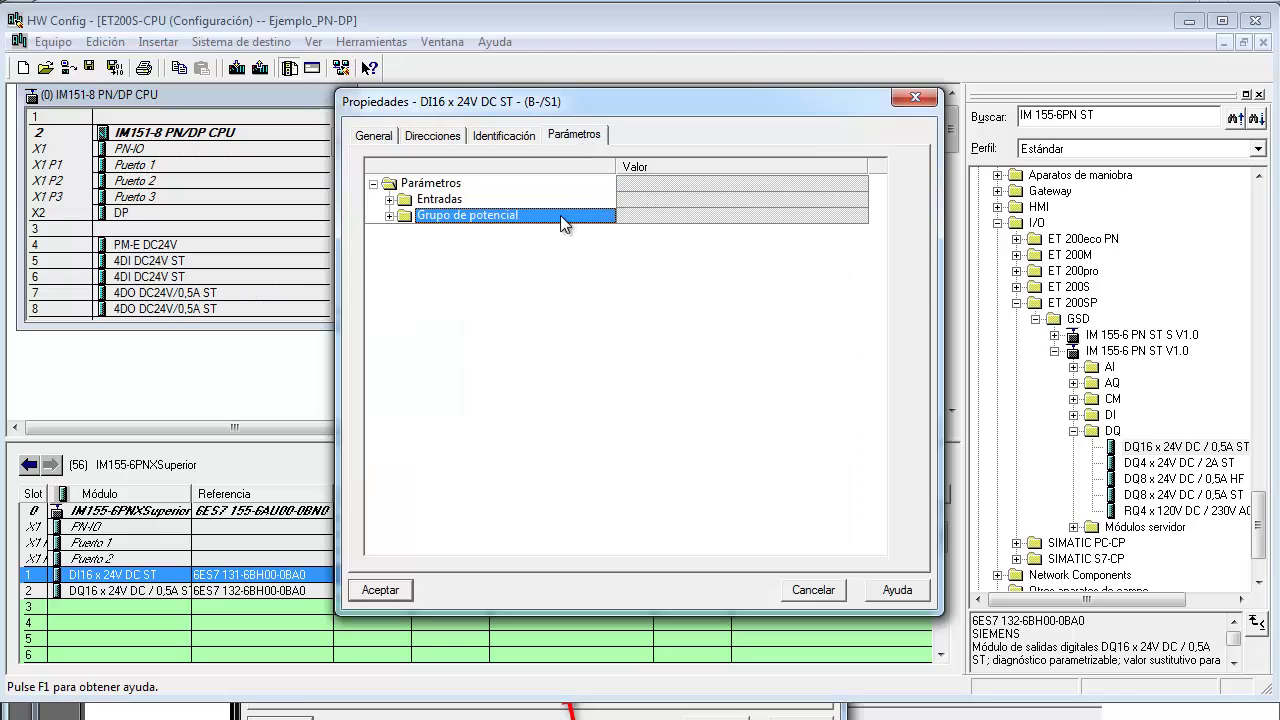
{"action": "double_click", "coordinate": [437, 217]}
{"action": "left_click", "coordinate": [678, 231]}
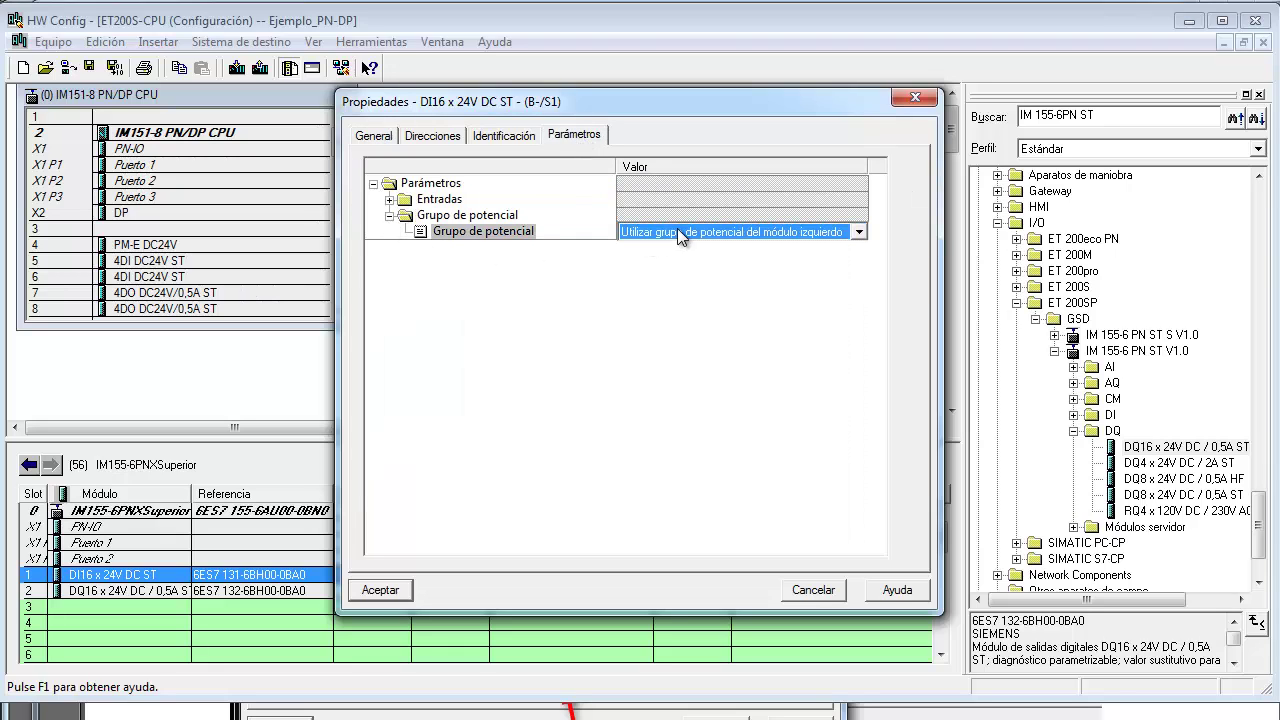
{"action": "left_click", "coordinate": [858, 231]}
{"action": "left_click", "coordinate": [752, 265]}
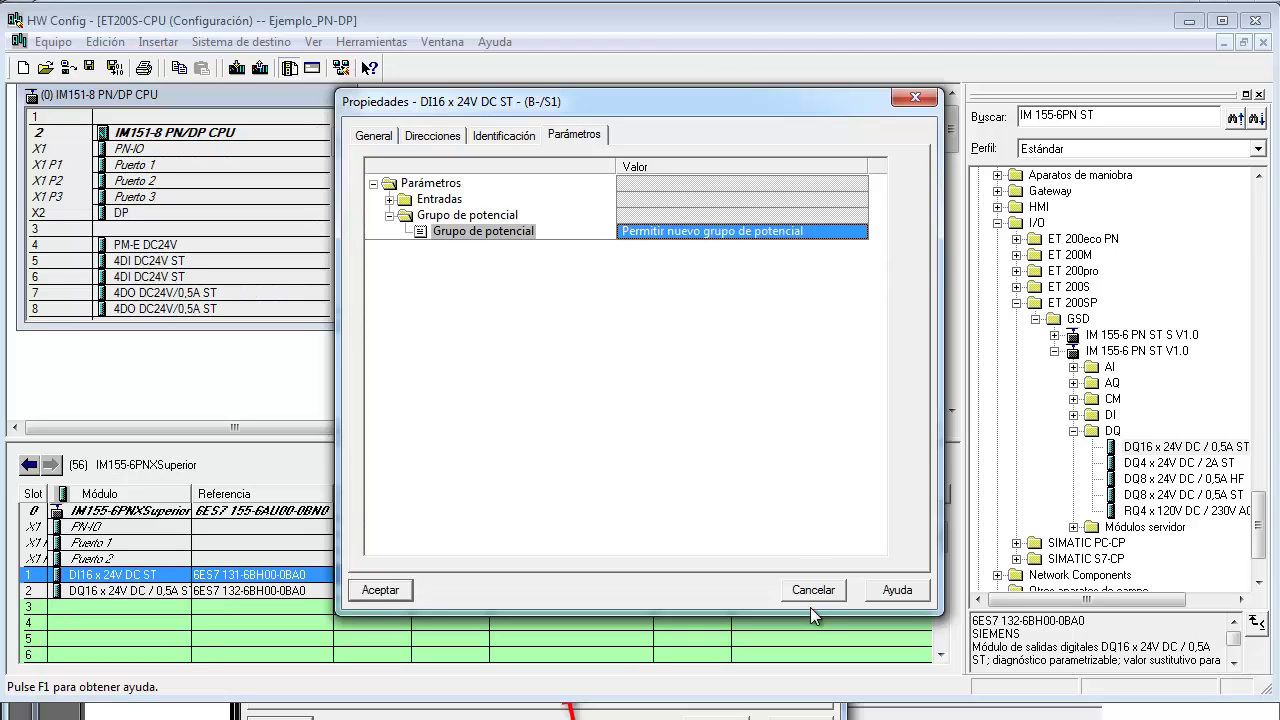
{"action": "left_click", "coordinate": [360, 594]}
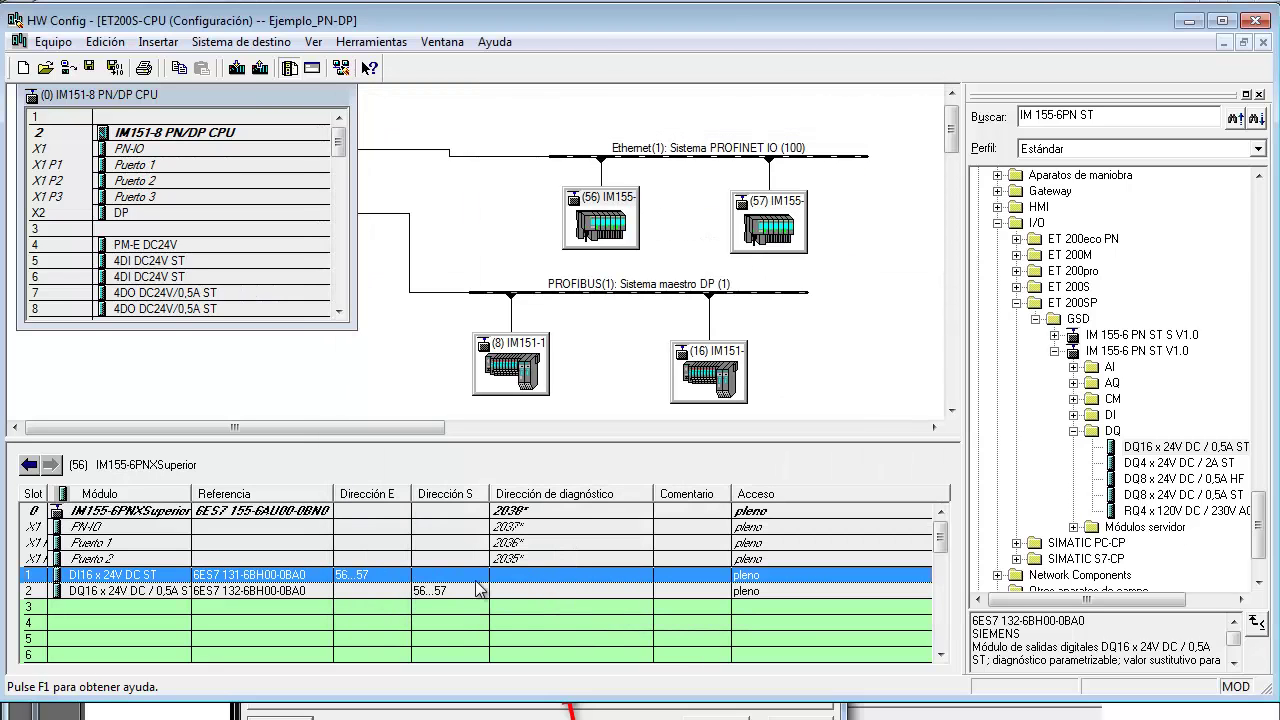
Set the potential group of the DI16 x 24V DC ST module in slot 1 of station 57 to "Permitir nuevo grupo de potencial".
{"action": "left_click", "coordinate": [772, 216]}
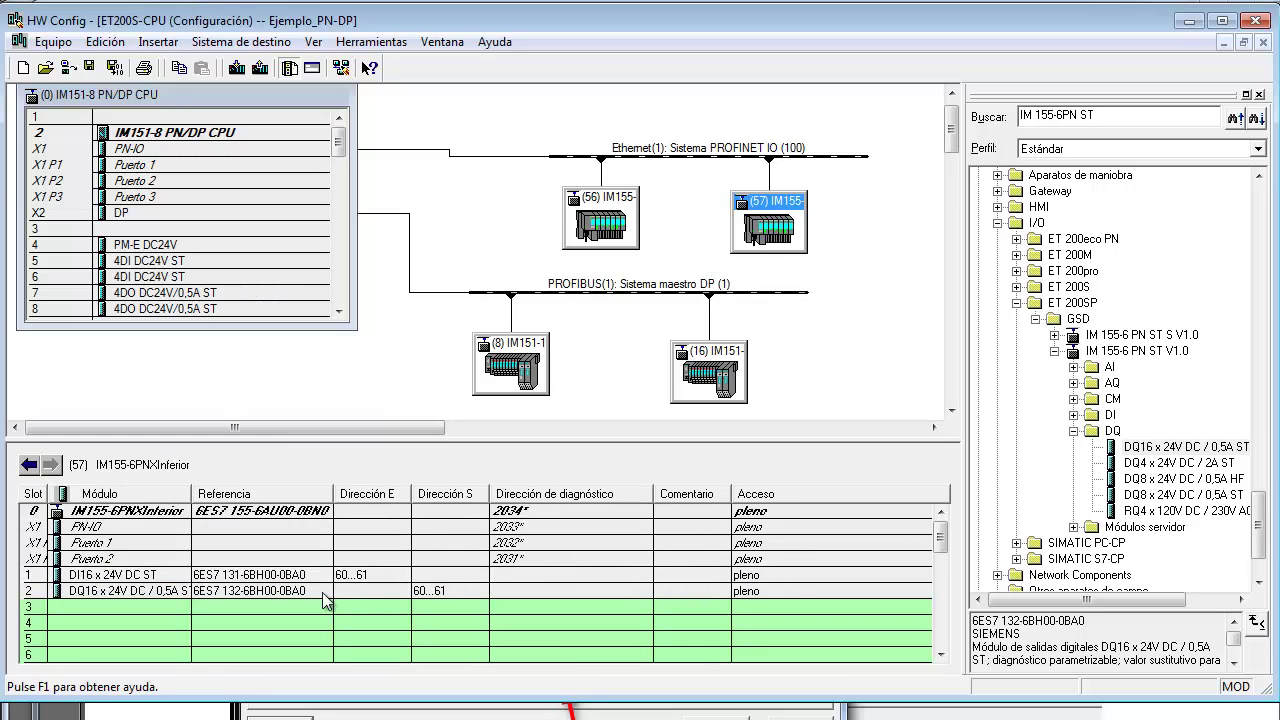
{"action": "left_click", "coordinate": [153, 577]}
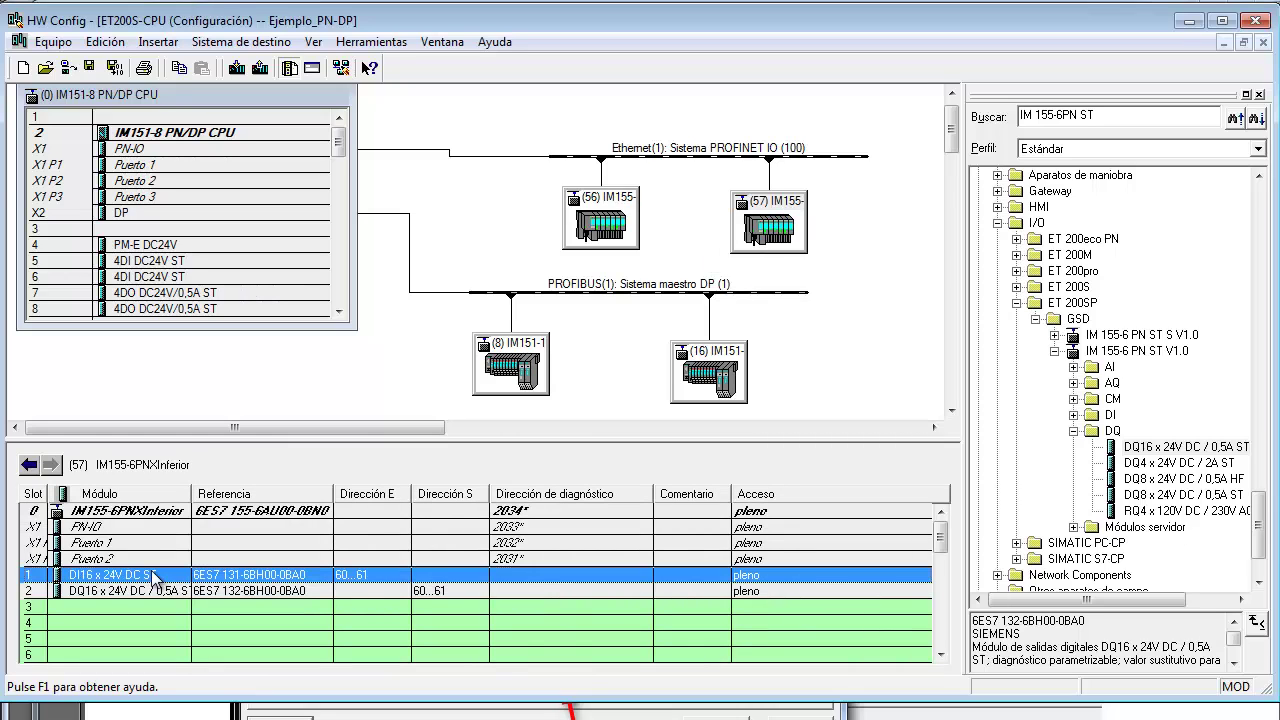
{"action": "double_click", "coordinate": [153, 577]}
{"action": "left_click", "coordinate": [575, 135]}
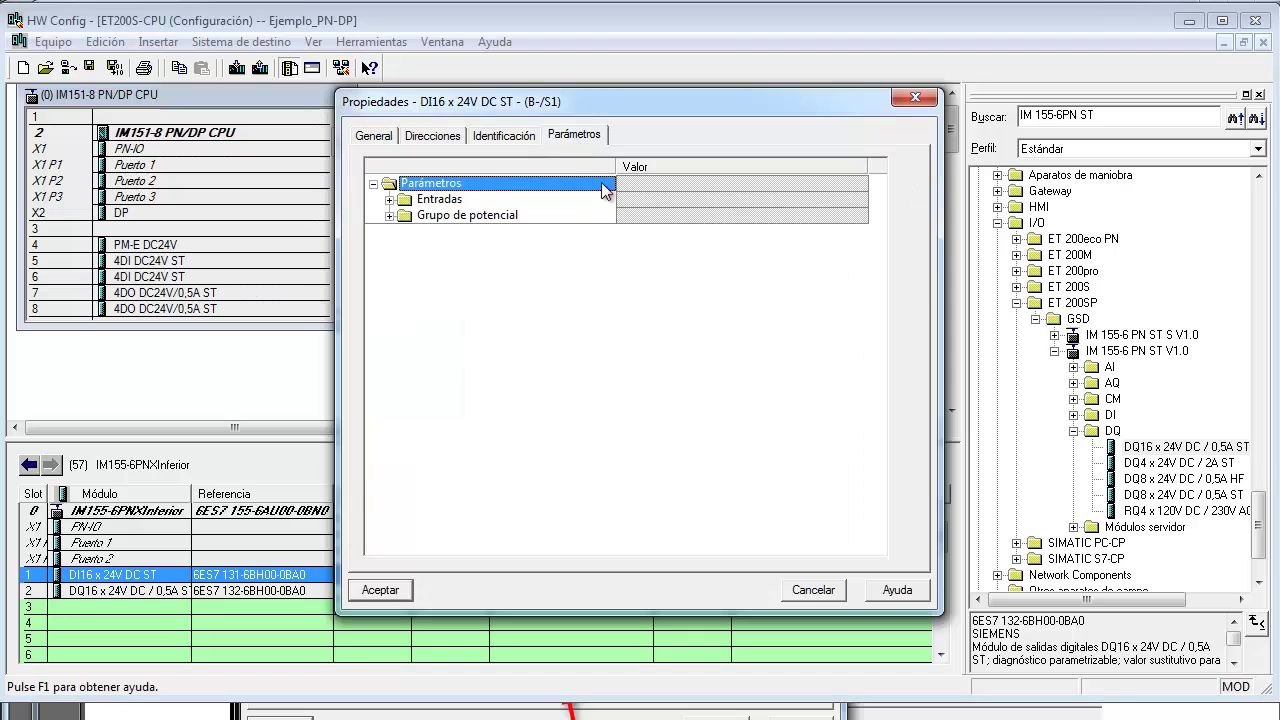
{"action": "left_click", "coordinate": [541, 217]}
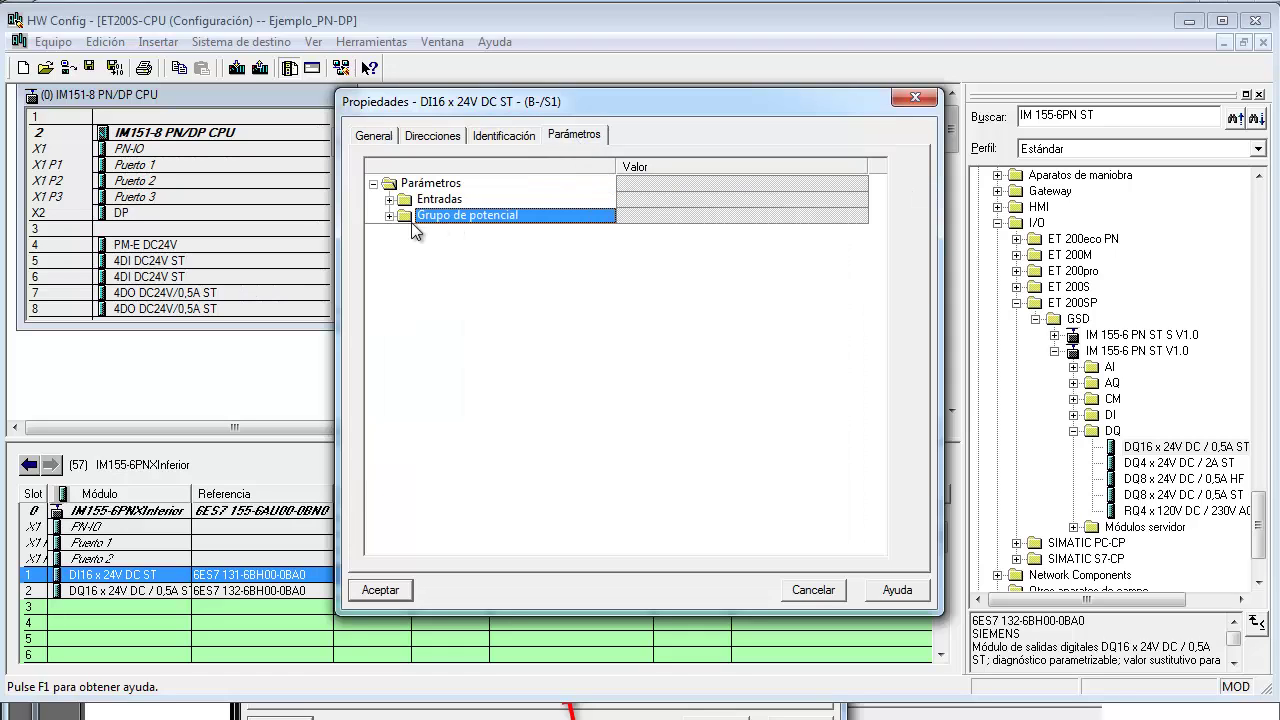
{"action": "double_click", "coordinate": [552, 222]}
{"action": "left_click", "coordinate": [819, 232]}
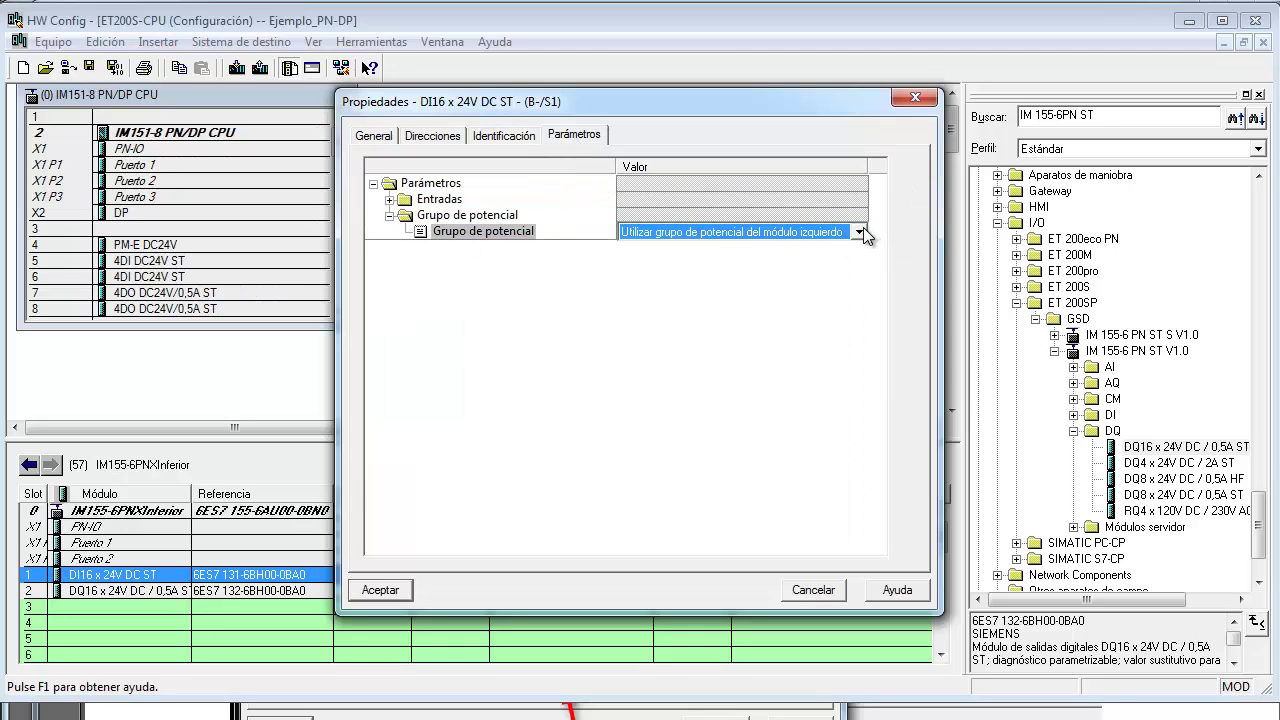
{"action": "left_click", "coordinate": [860, 232]}
{"action": "left_click", "coordinate": [828, 261]}
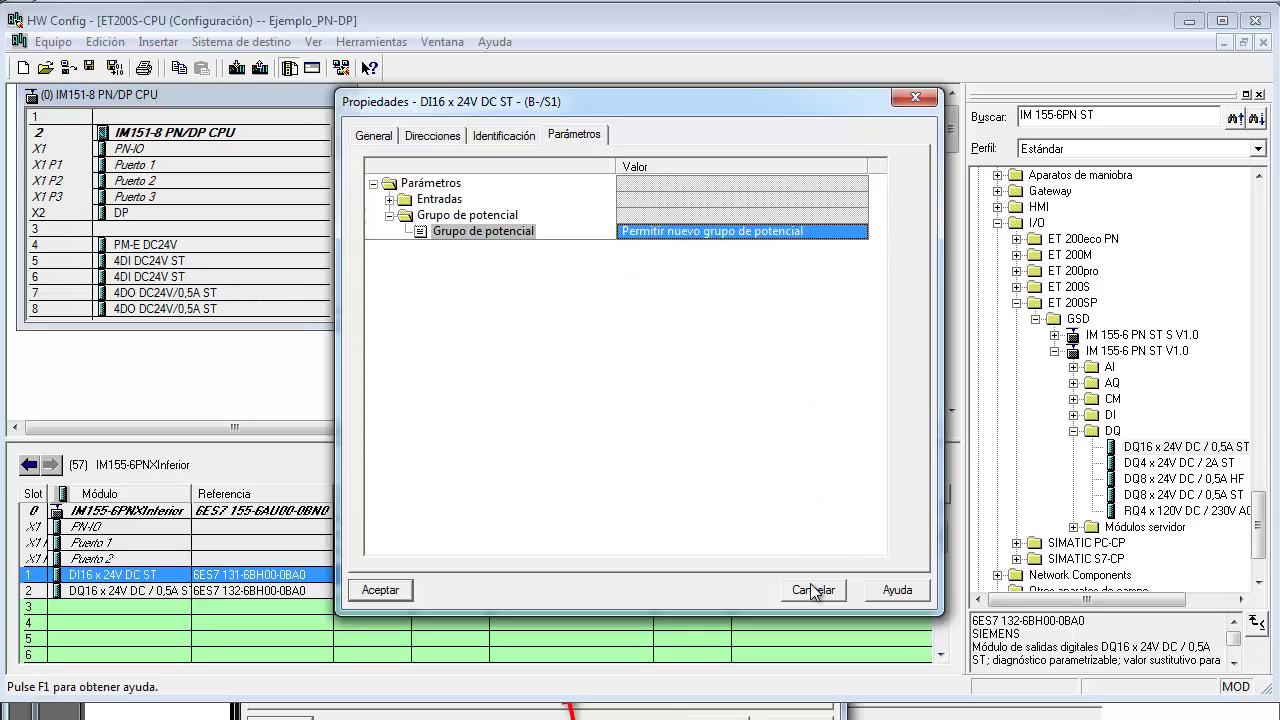
{"action": "left_click", "coordinate": [389, 590]}
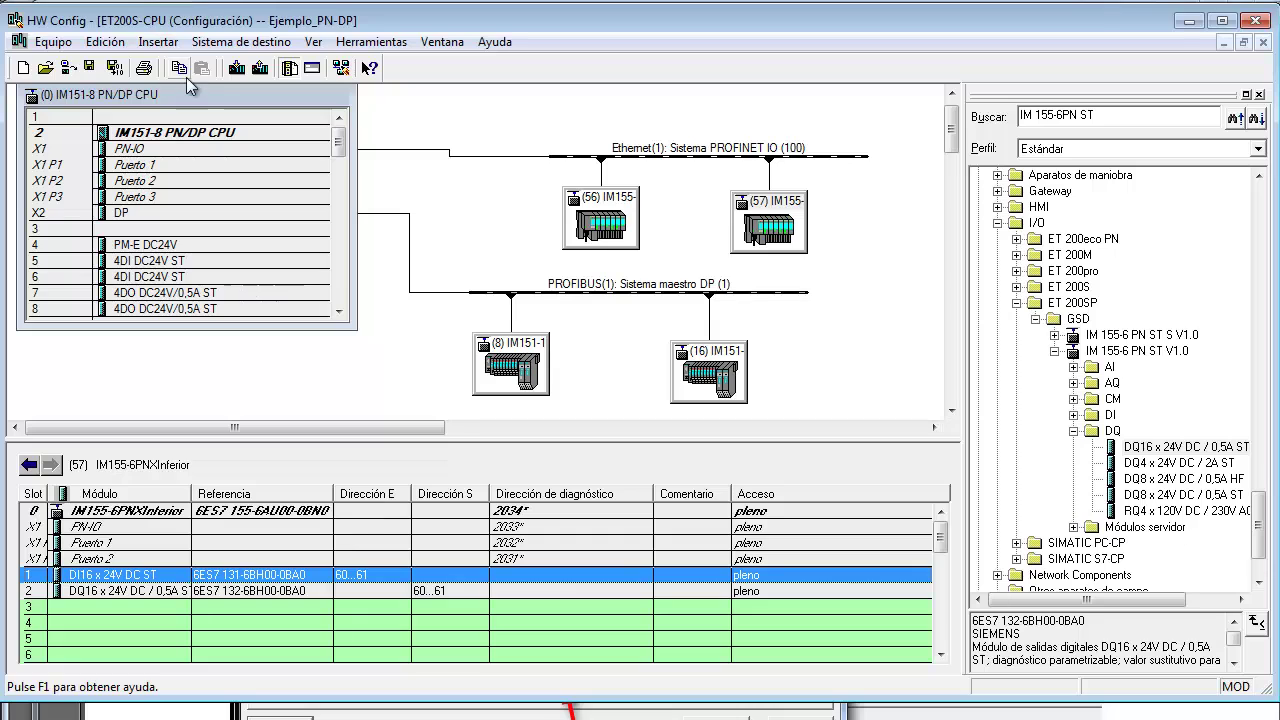
Try to download the hardware configuration to the IM151-8 PN/DP CPU.
{"action": "left_click", "coordinate": [237, 68]}
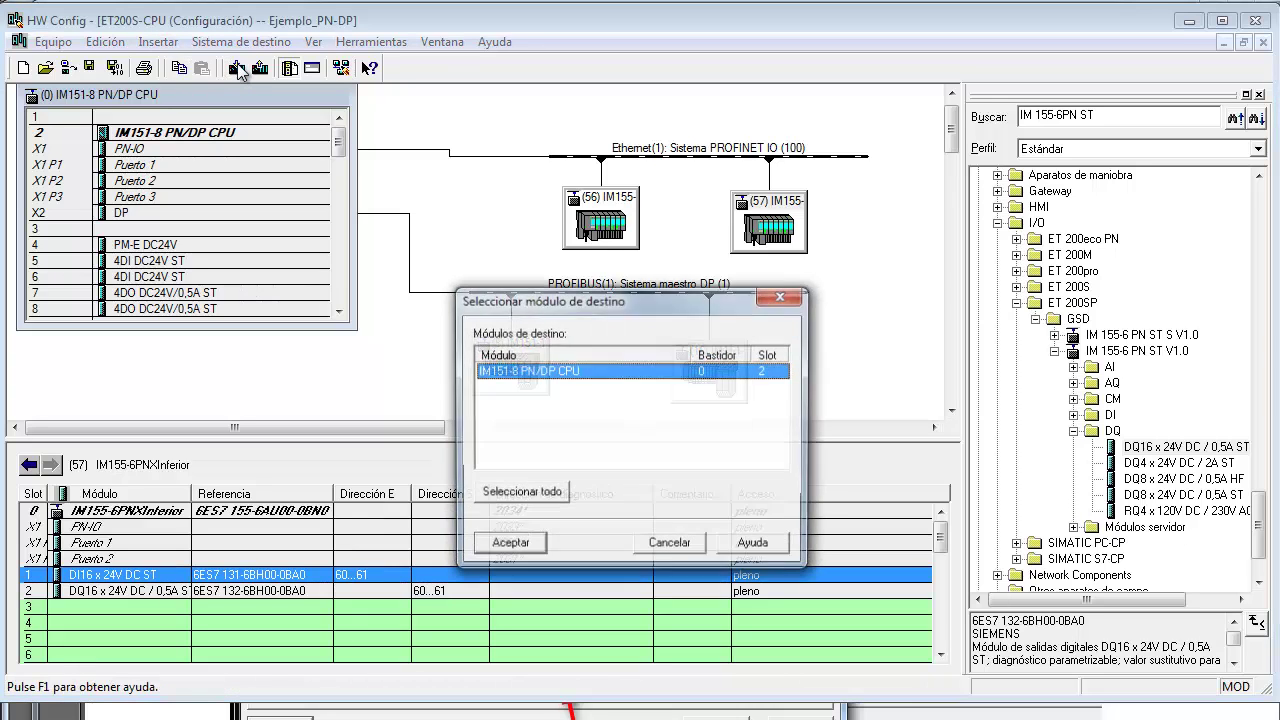
{"action": "left_click", "coordinate": [532, 550]}
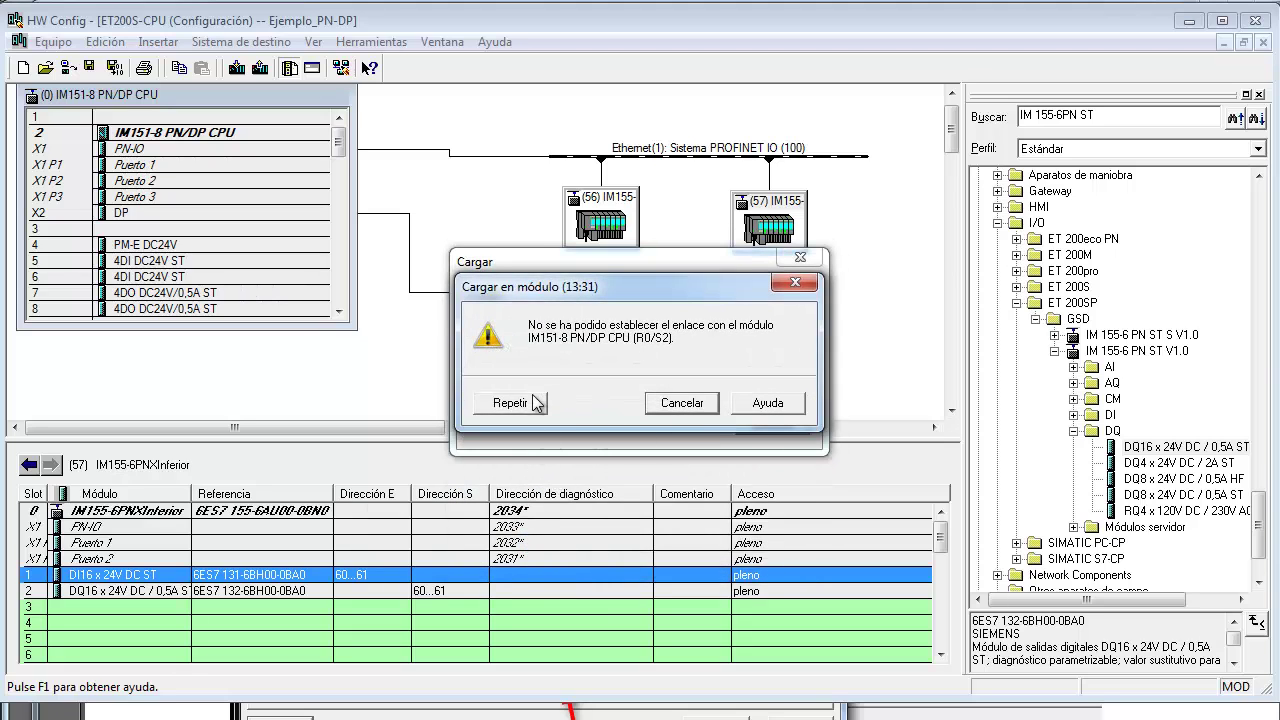
{"action": "left_click", "coordinate": [678, 405]}
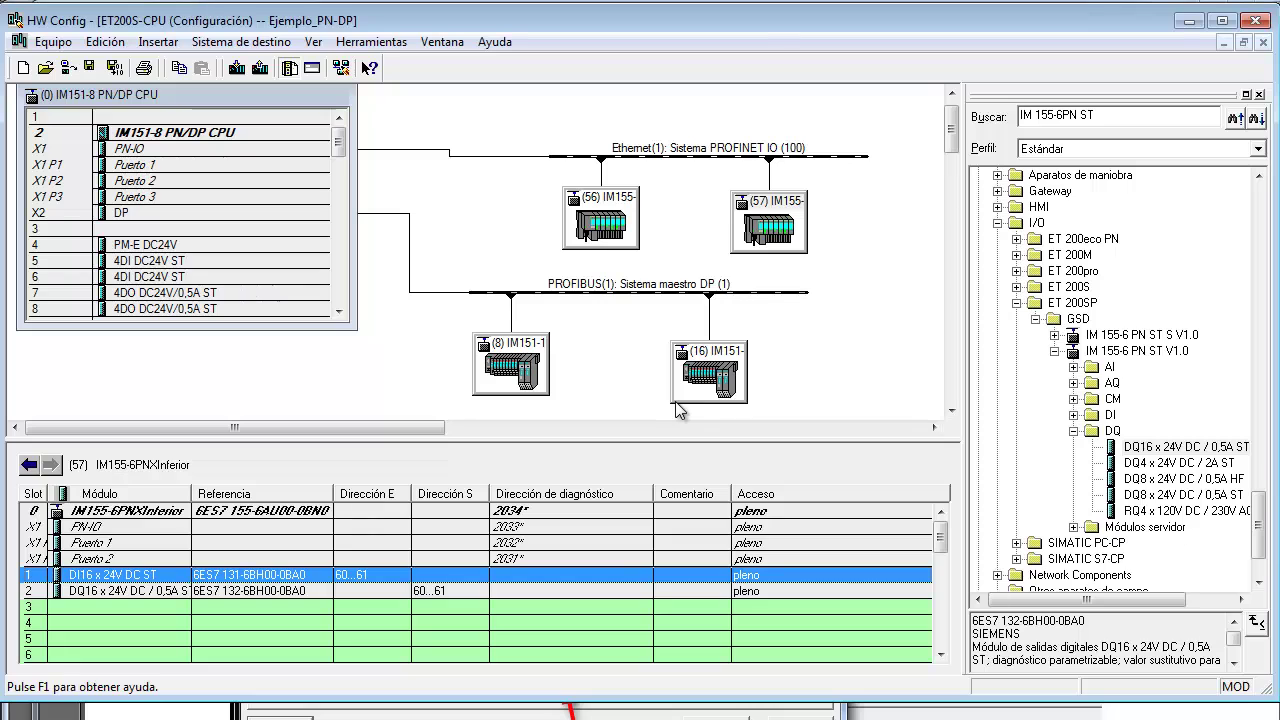
Switch to SIMATIC Manager and set the PG/PC interface to the Realtek RTL8168D/8111D Ethernet card's TCPIP.1 parameterization, accepting the changed access path.
{"action": "left_click", "coordinate": [1190, 21]}
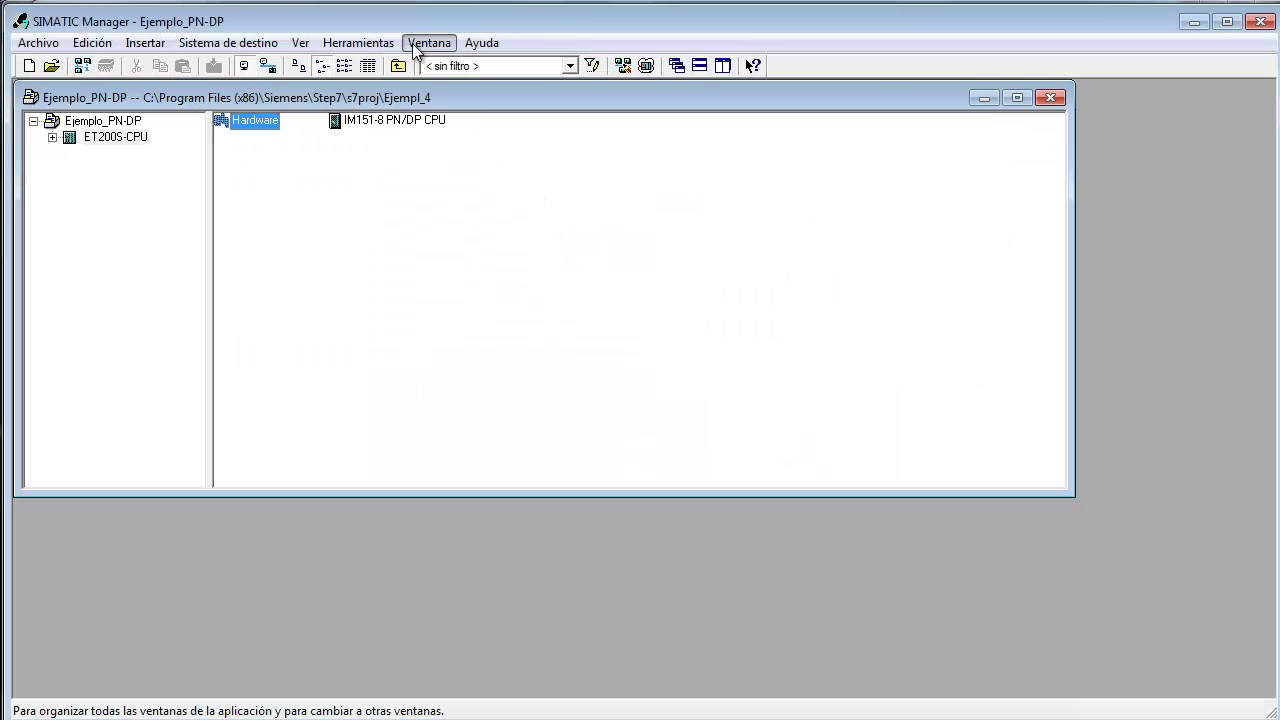
{"action": "left_click", "coordinate": [414, 45]}
{"action": "mouse_move", "coordinate": [358, 43]}
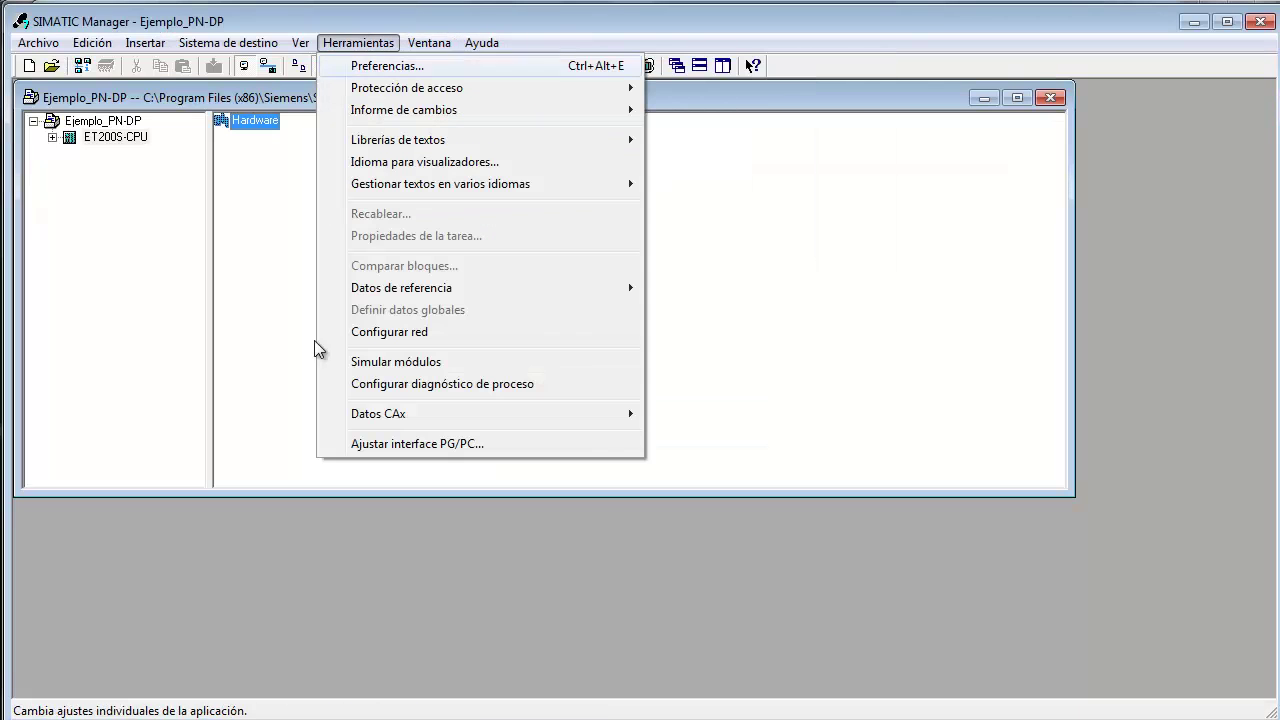
{"action": "left_click", "coordinate": [376, 448]}
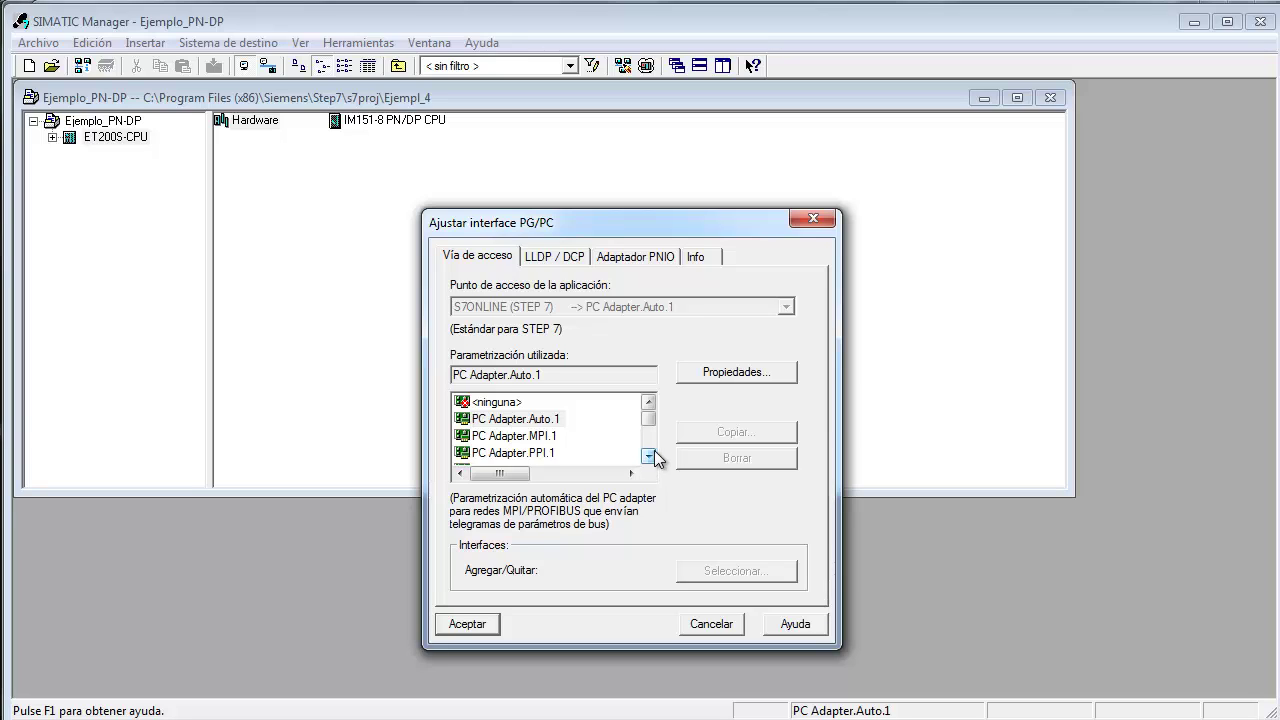
{"action": "left_click_drag", "start_coordinate": [651, 462], "coordinate": [652, 466]}
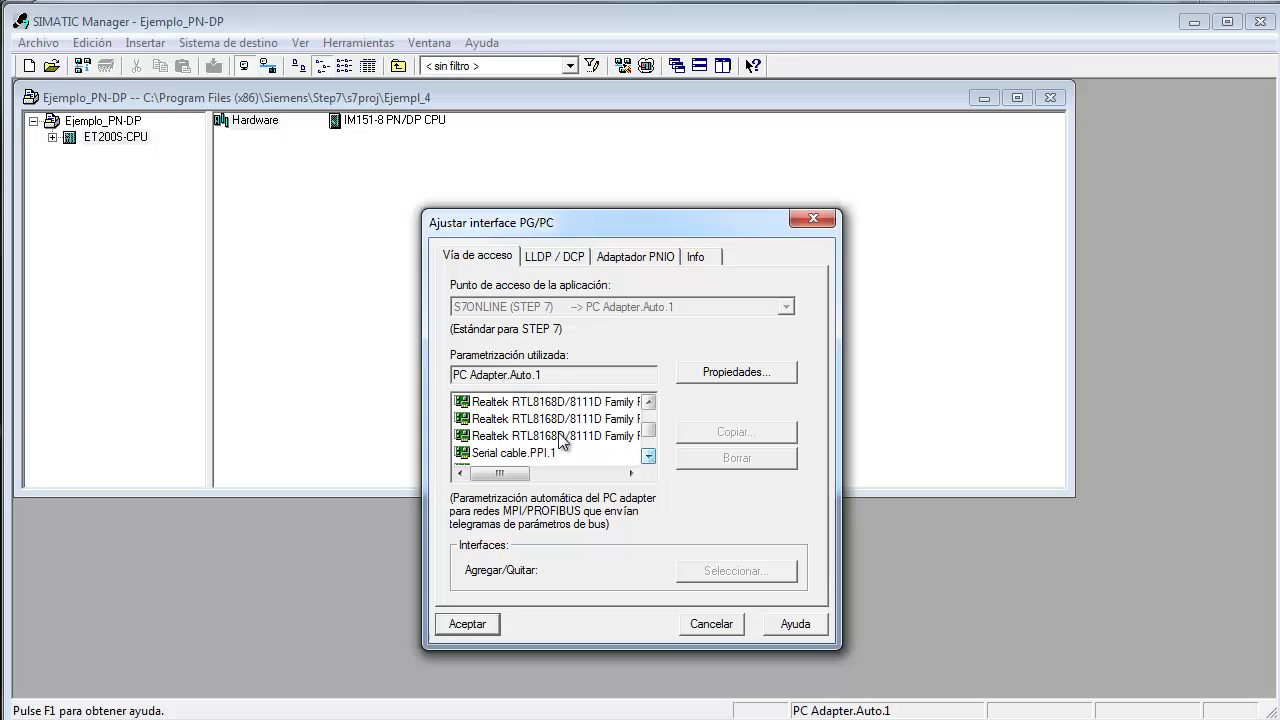
{"action": "left_click", "coordinate": [495, 424]}
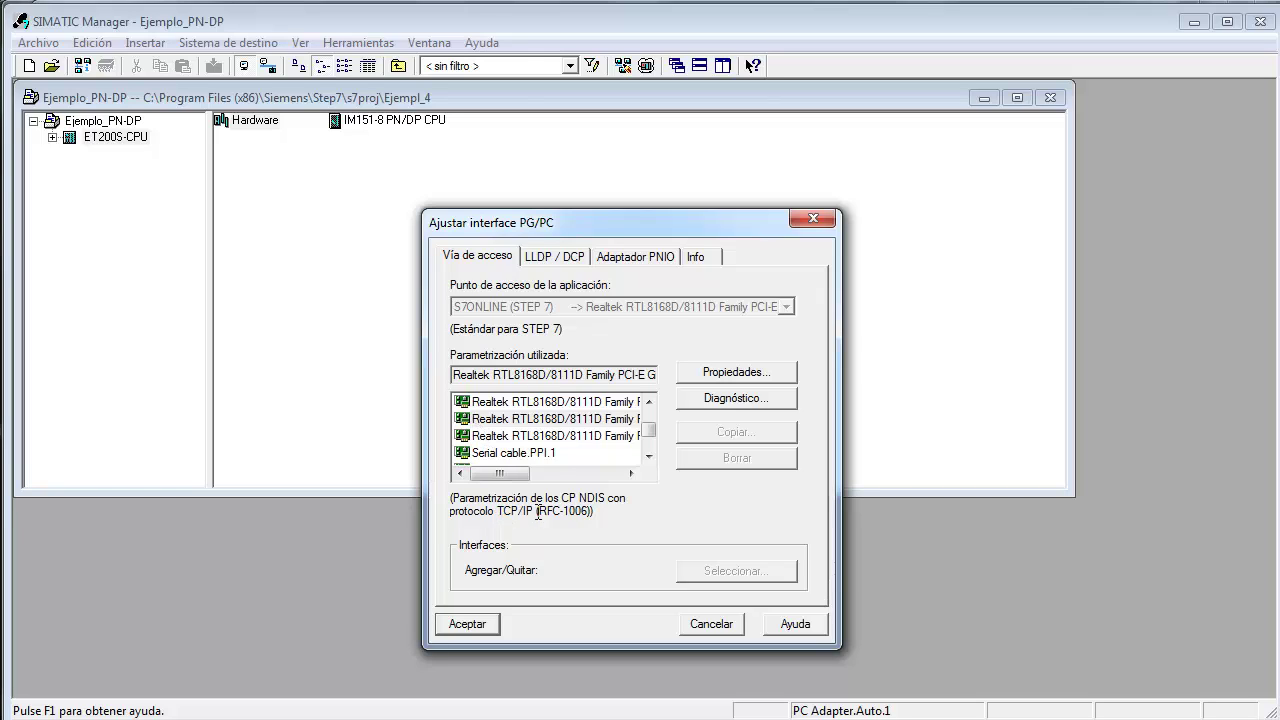
{"action": "left_click", "coordinate": [550, 436]}
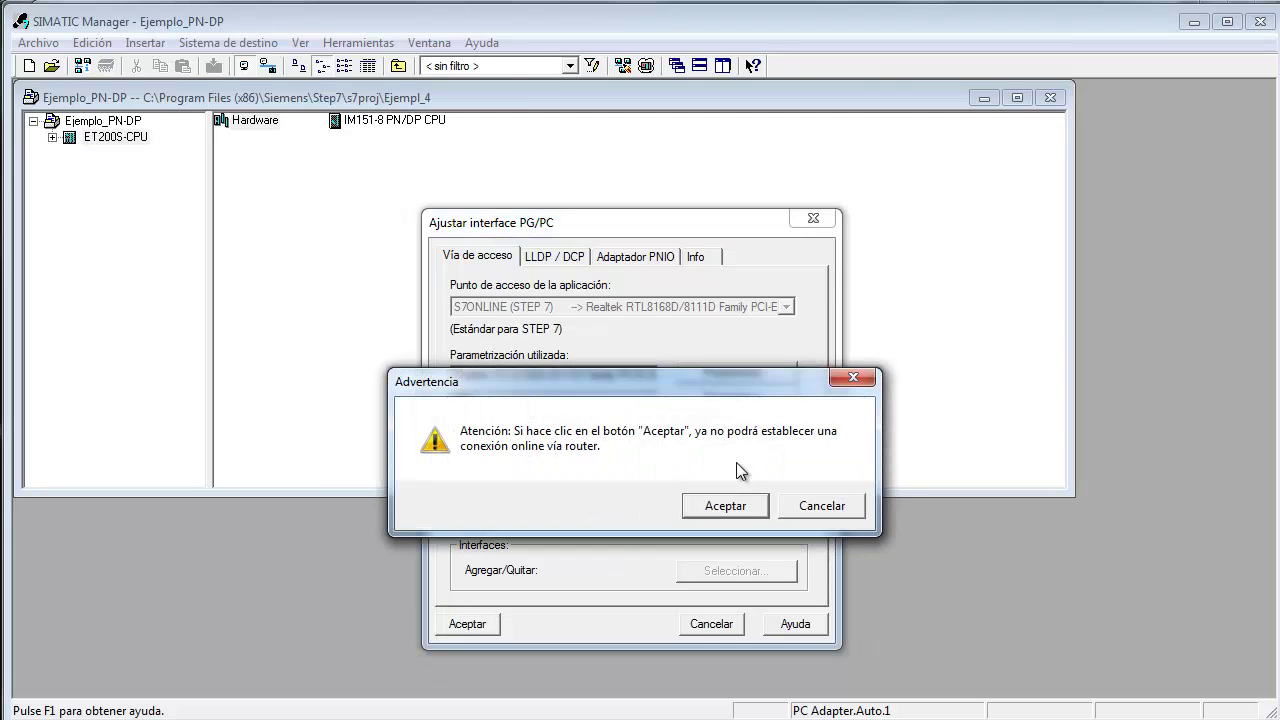
{"action": "left_click", "coordinate": [738, 503]}
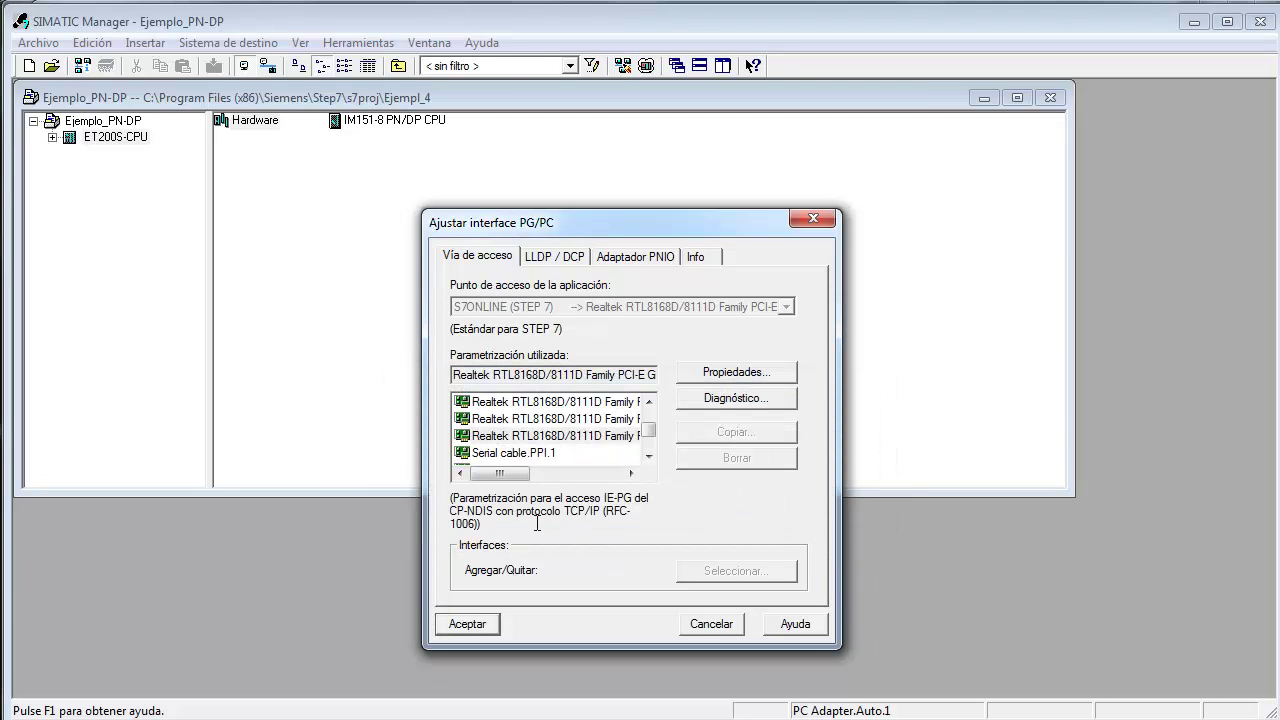
{"action": "left_click", "coordinate": [545, 419]}
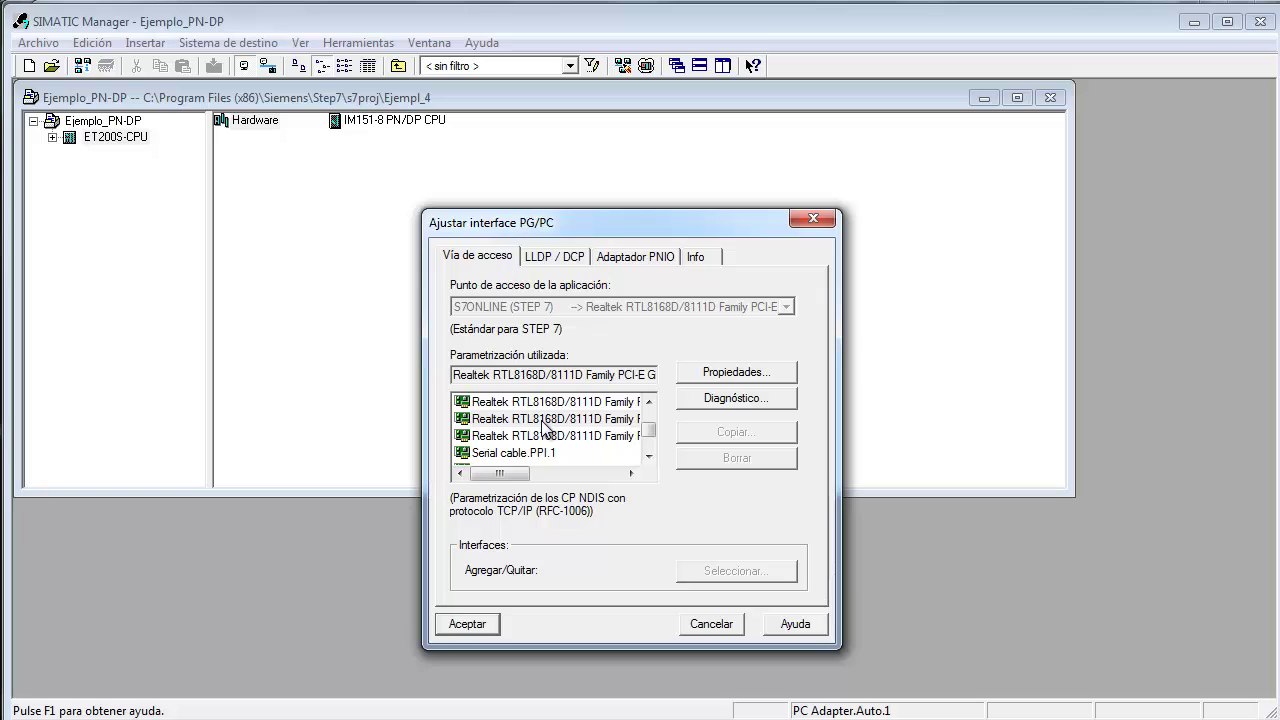
{"action": "left_click", "coordinate": [466, 624]}
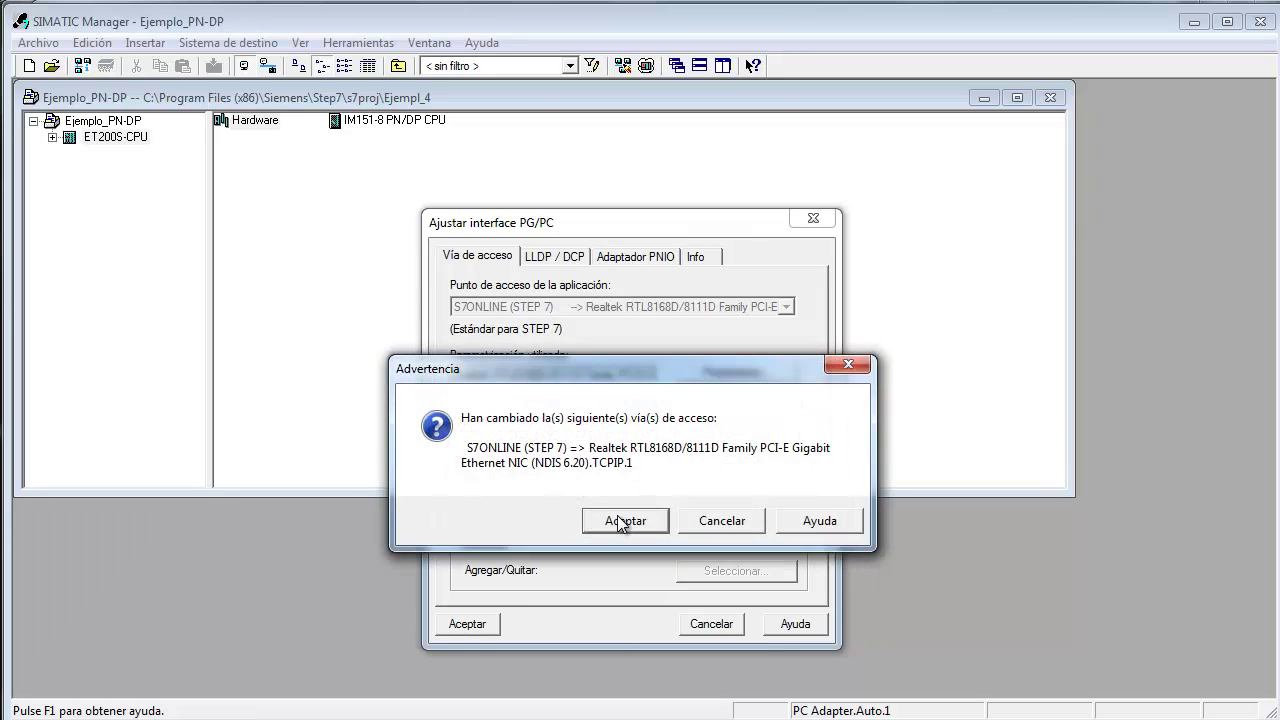
{"action": "left_click", "coordinate": [622, 522]}
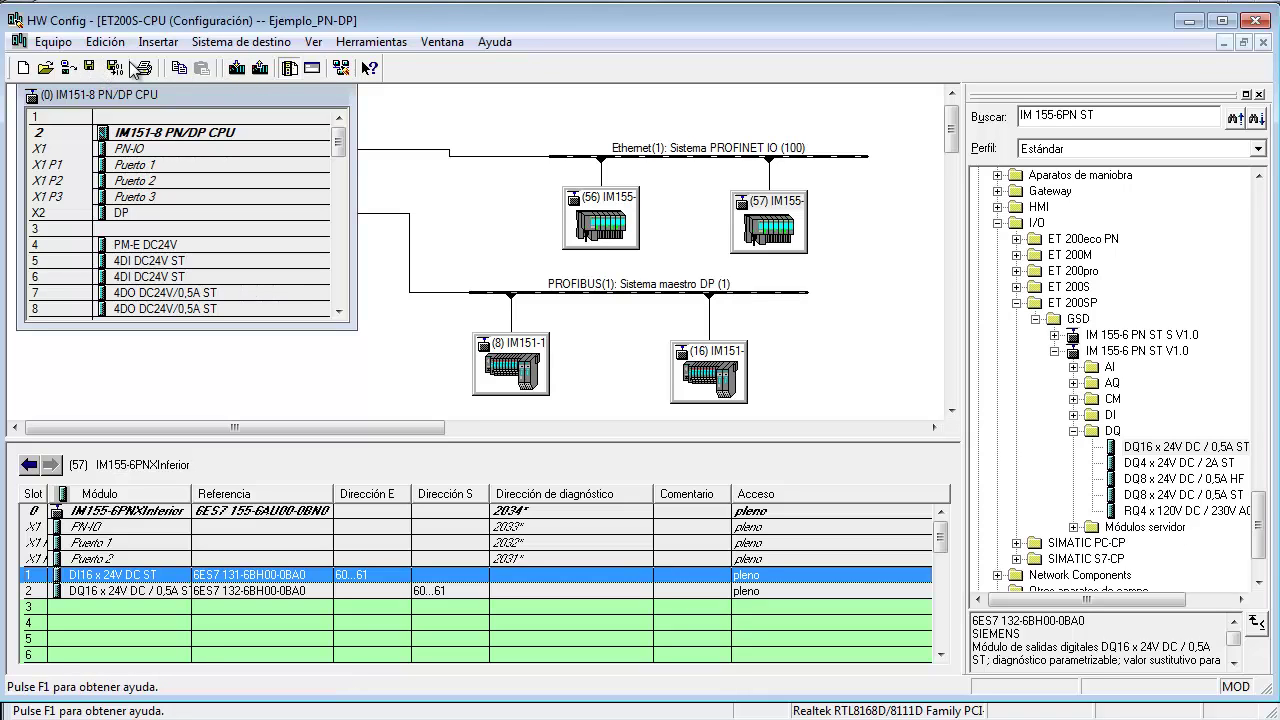
Start downloading the HW Config configuration to the IM151-8 PN/DP CPU, refreshing the accessible stations and choosing the one at 192.168.10.155.
{"action": "left_click", "coordinate": [238, 68]}
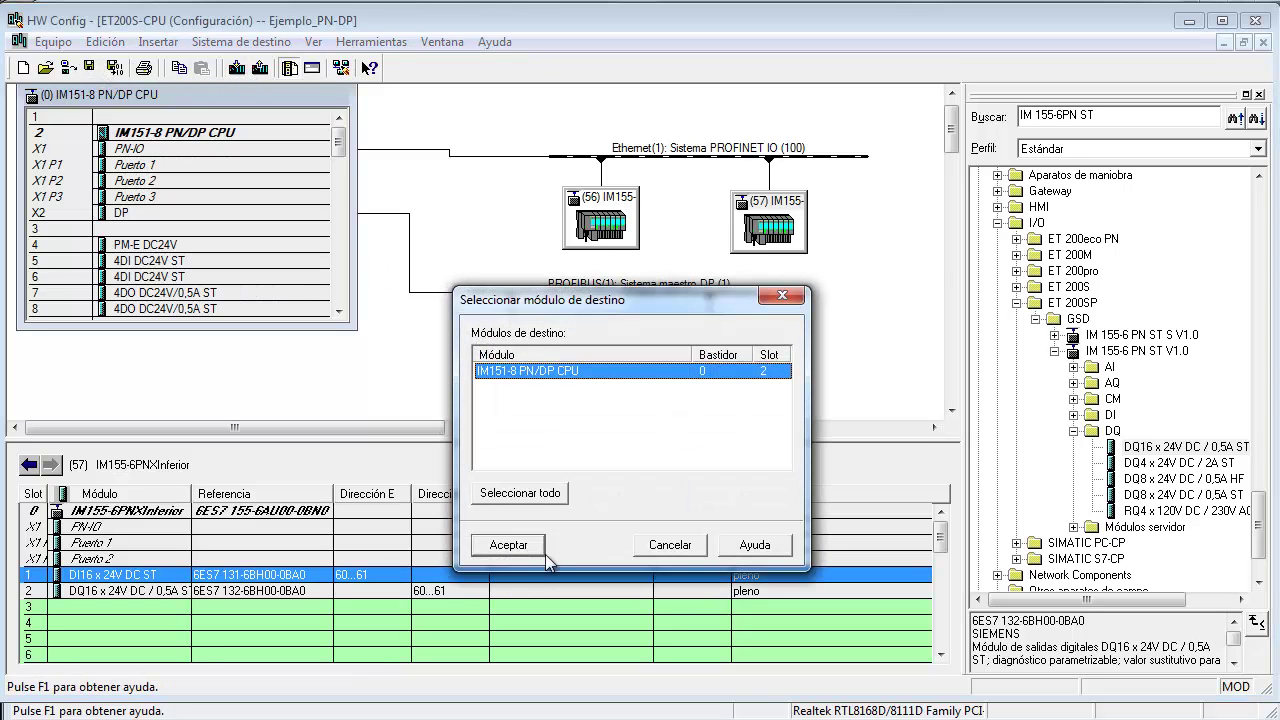
{"action": "left_click", "coordinate": [512, 547]}
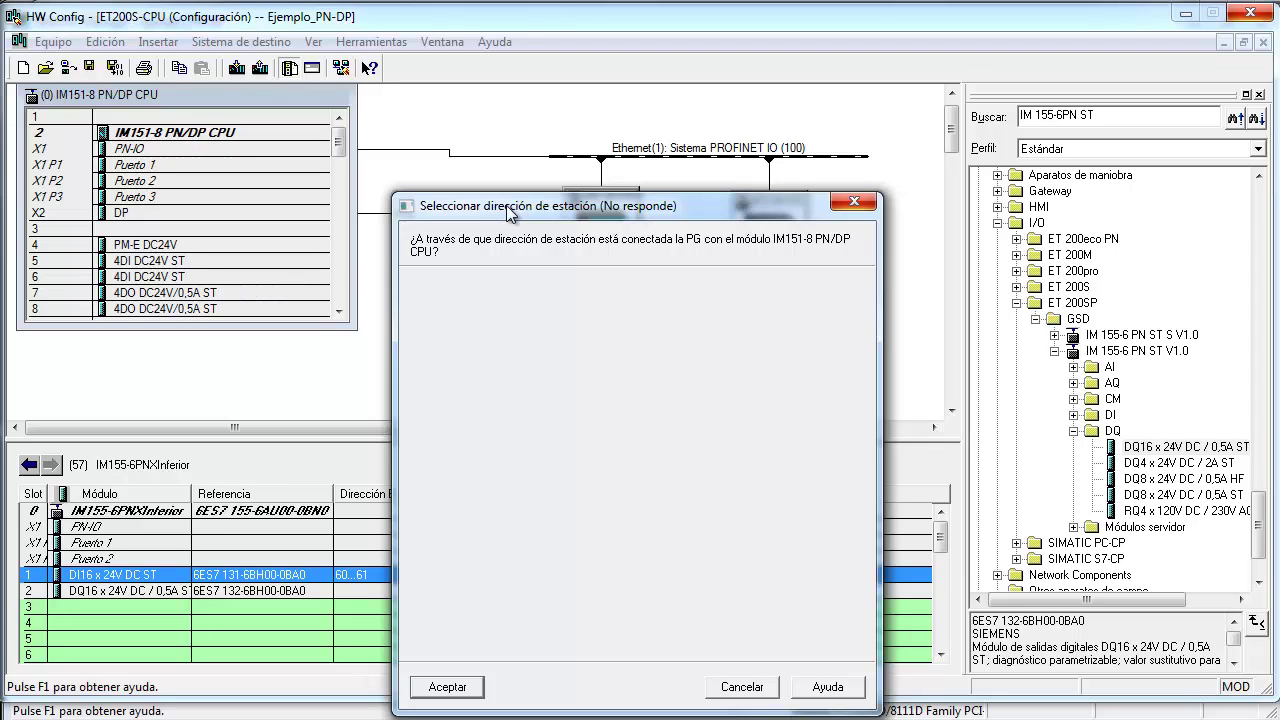
{"action": "left_click_drag", "start_coordinate": [507, 207], "coordinate": [507, 171]}
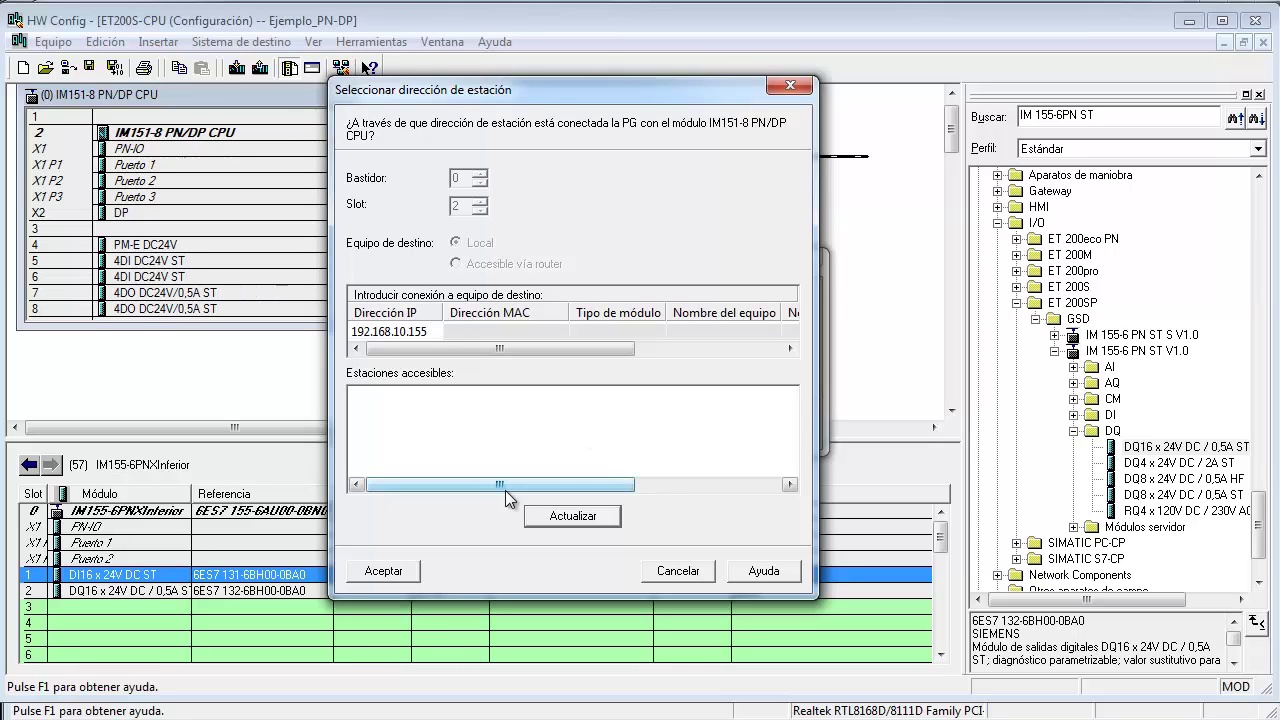
{"action": "left_click", "coordinate": [573, 516]}
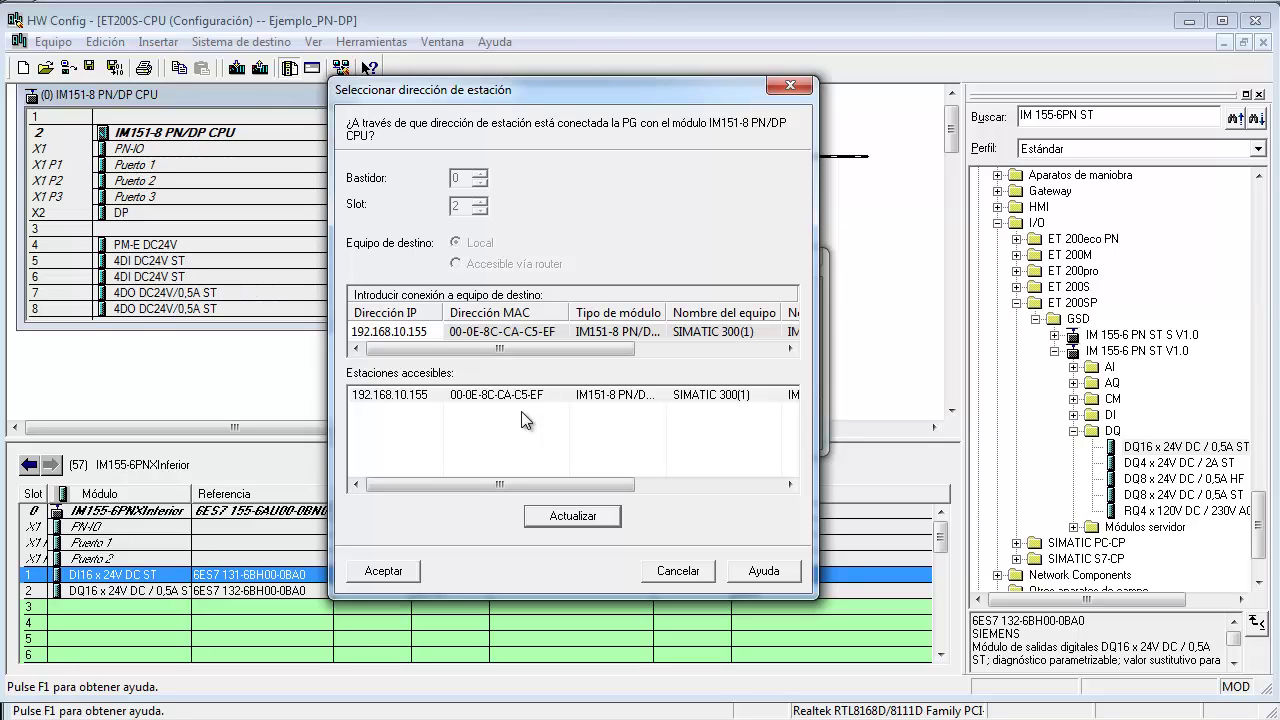
{"action": "left_click", "coordinate": [448, 396]}
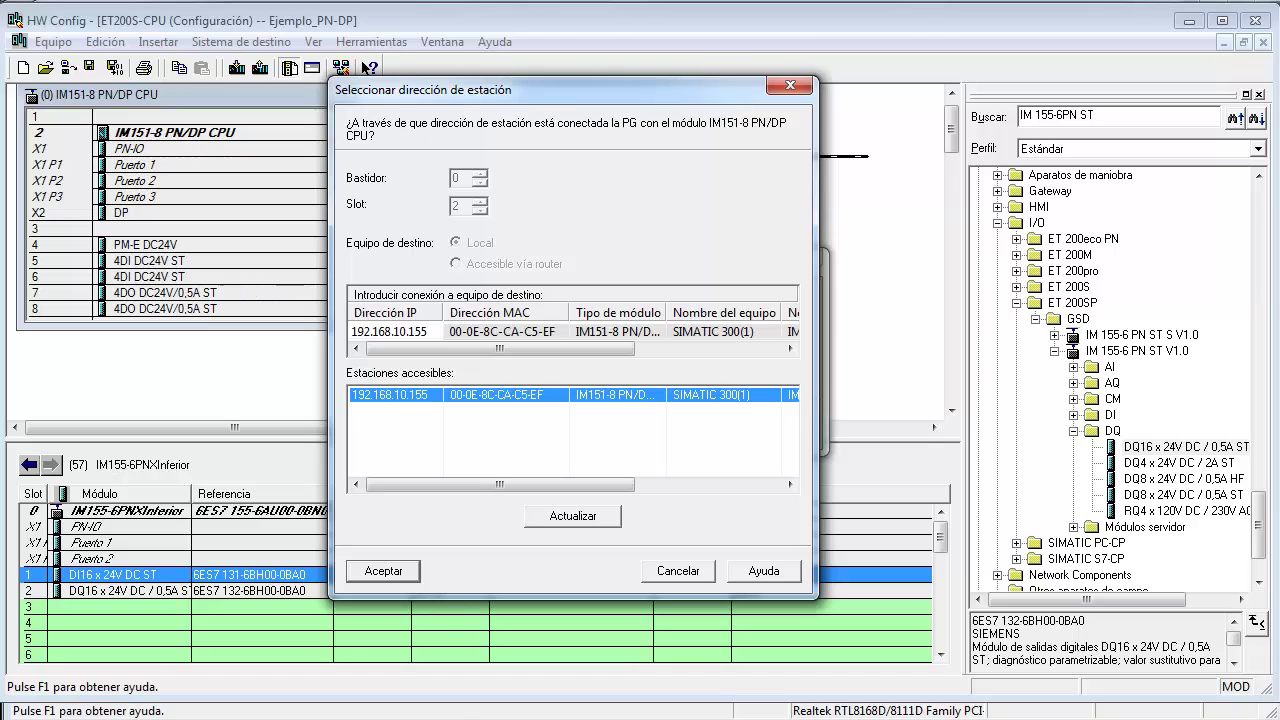
{"action": "left_click", "coordinate": [383, 571]}
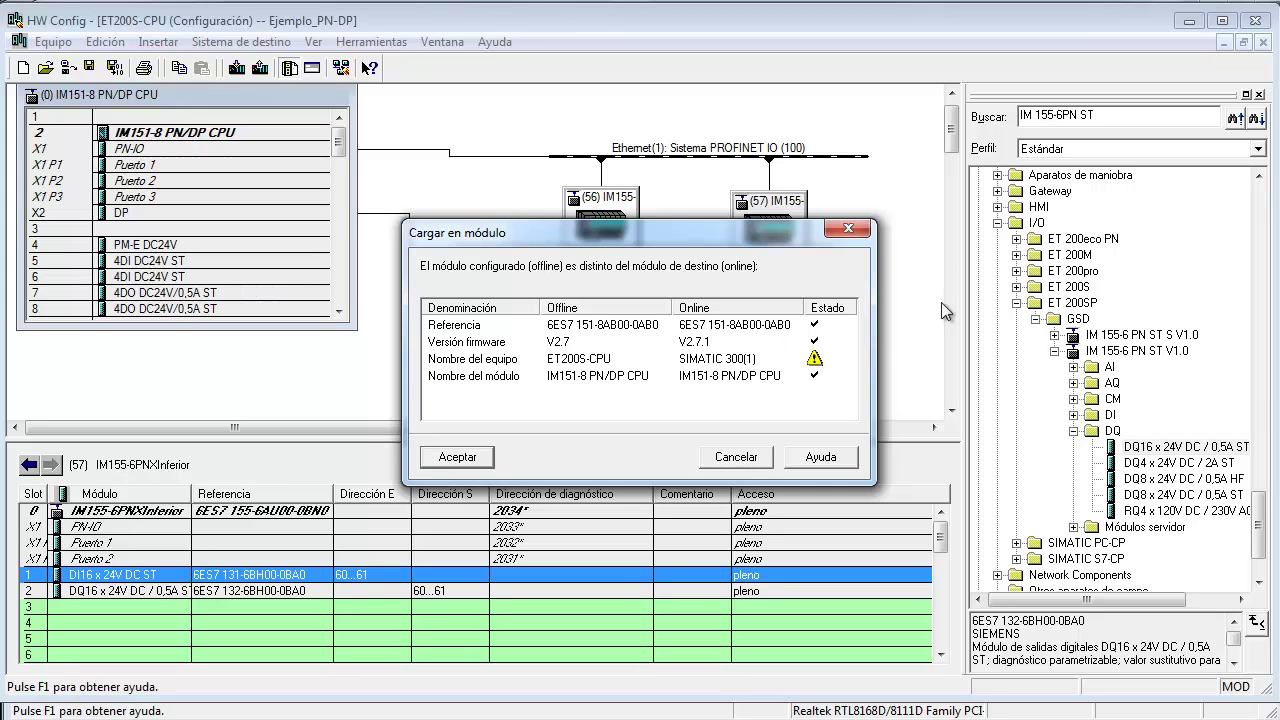
Accept the offline/online differences, stop the IM151-8 PN/DP CPU to load the system data, and restart it.
{"action": "left_click", "coordinate": [467, 459]}
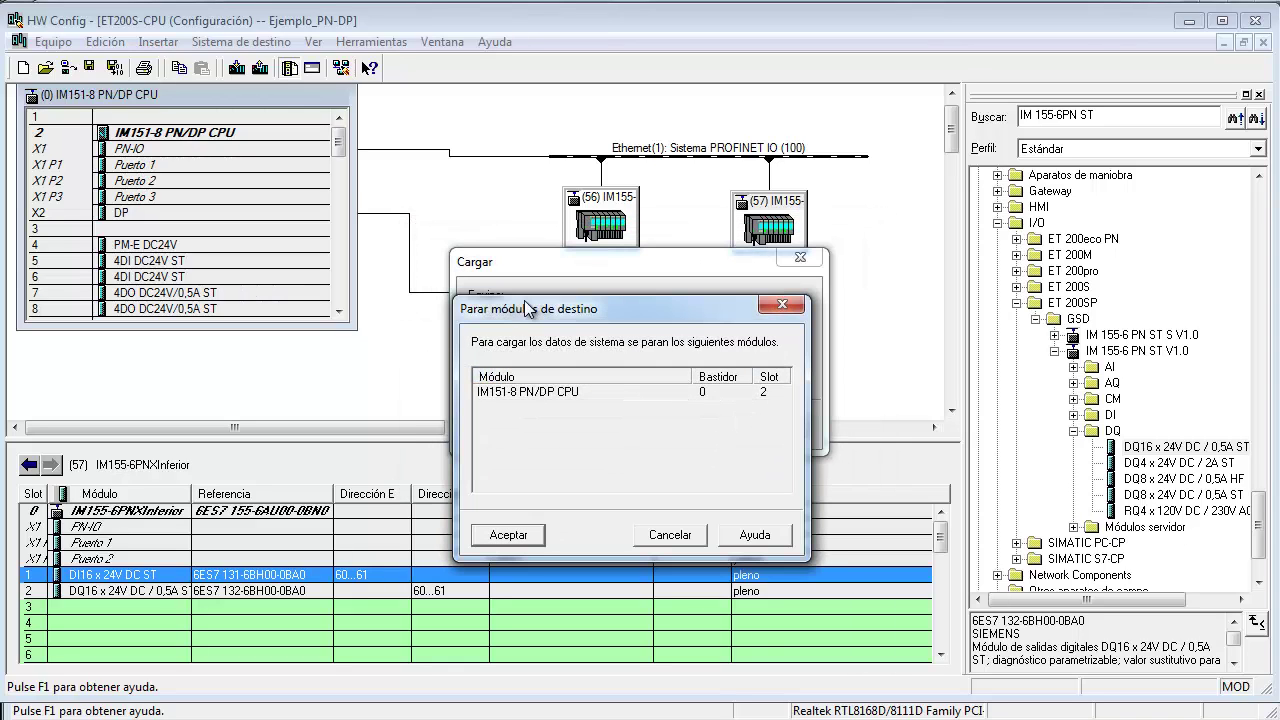
{"action": "left_click", "coordinate": [512, 533]}
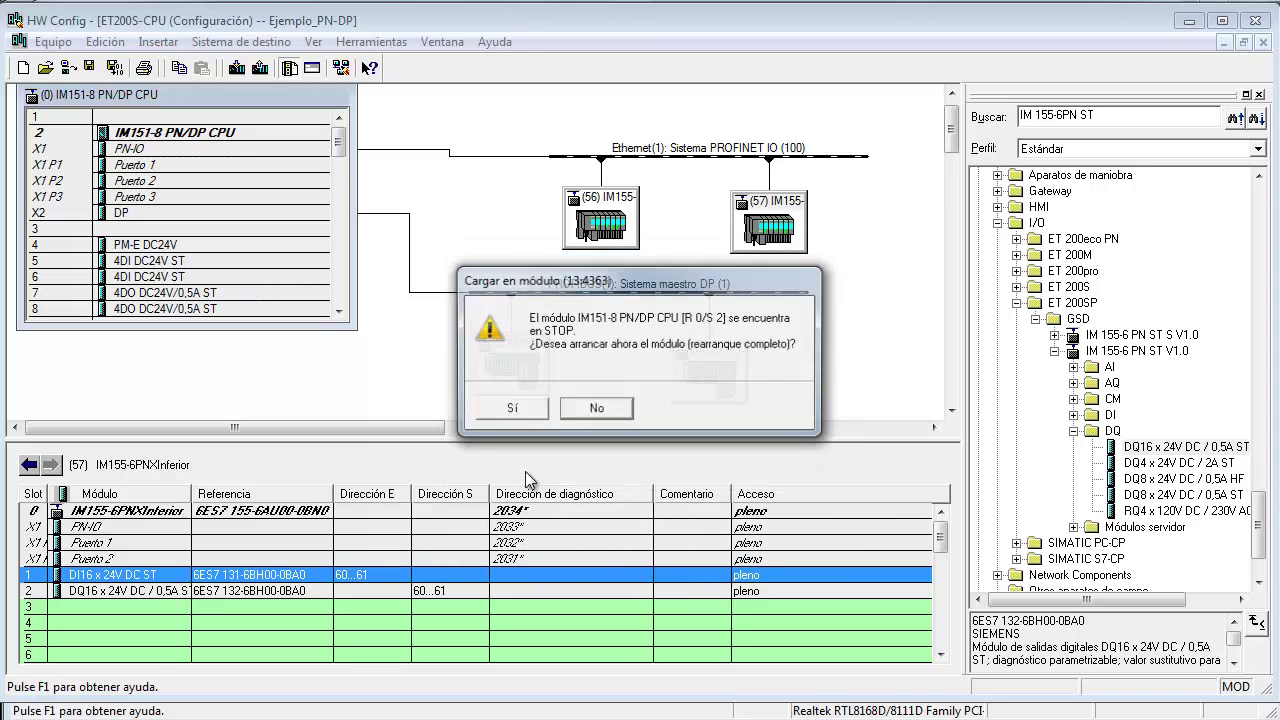
{"action": "left_click", "coordinate": [519, 409]}
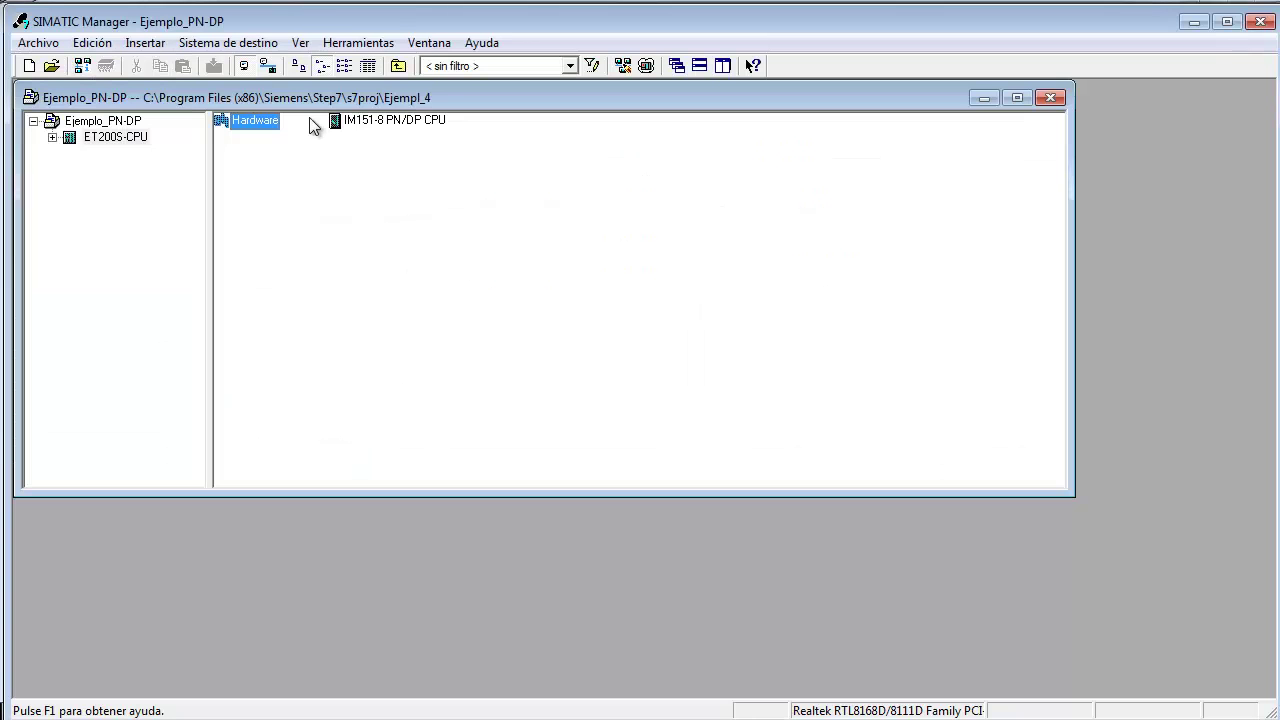
{"action": "left_click", "coordinate": [228, 43]}
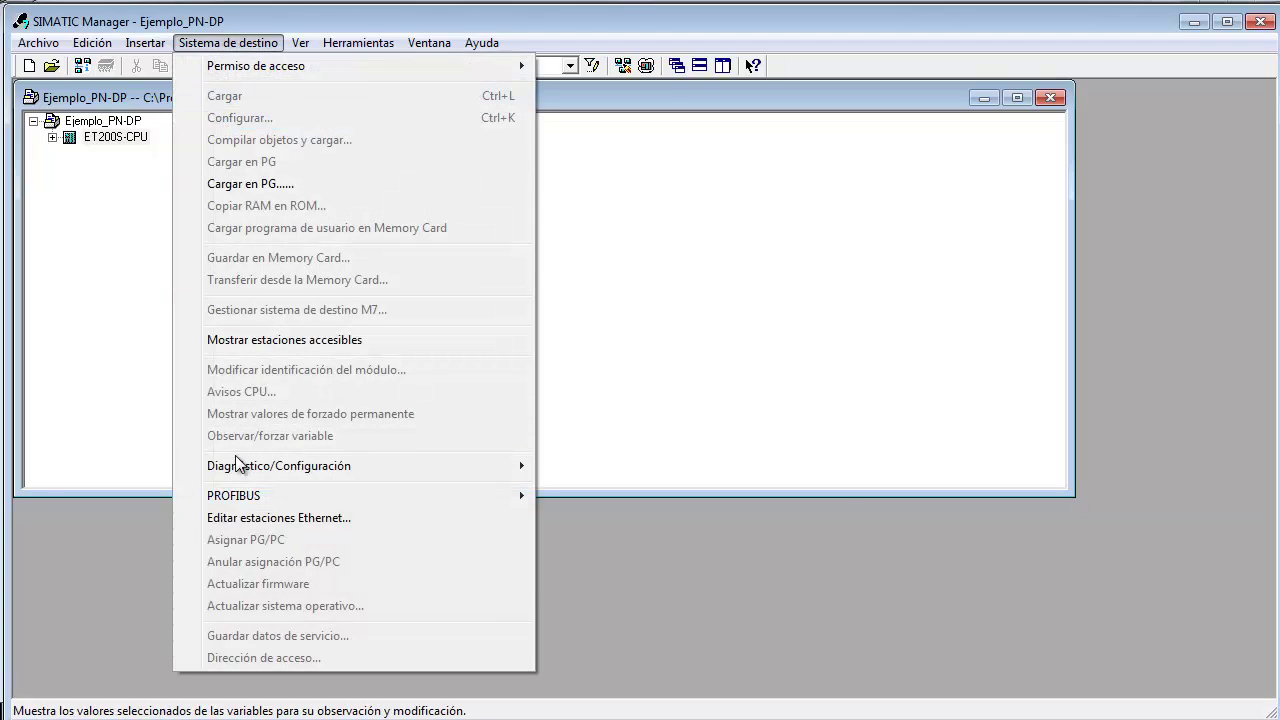
{"action": "mouse_move", "coordinate": [242, 474]}
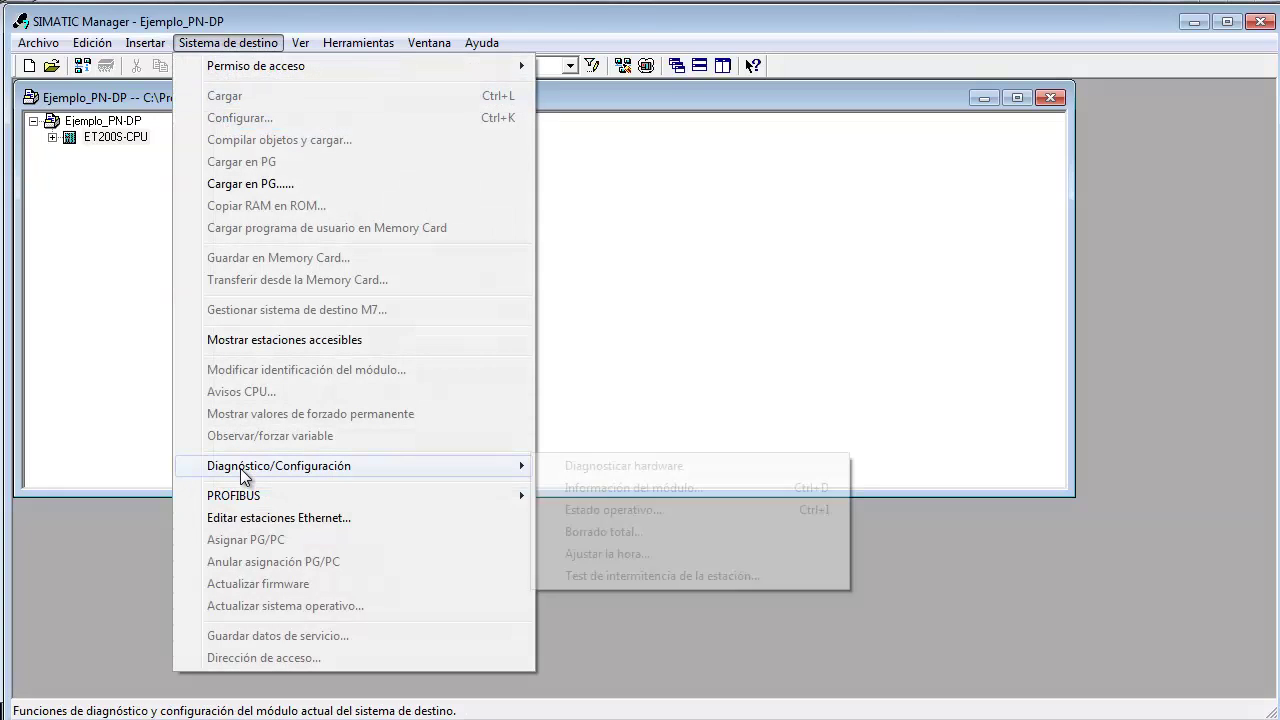
{"action": "left_click", "coordinate": [103, 200]}
{"action": "left_click", "coordinate": [222, 46]}
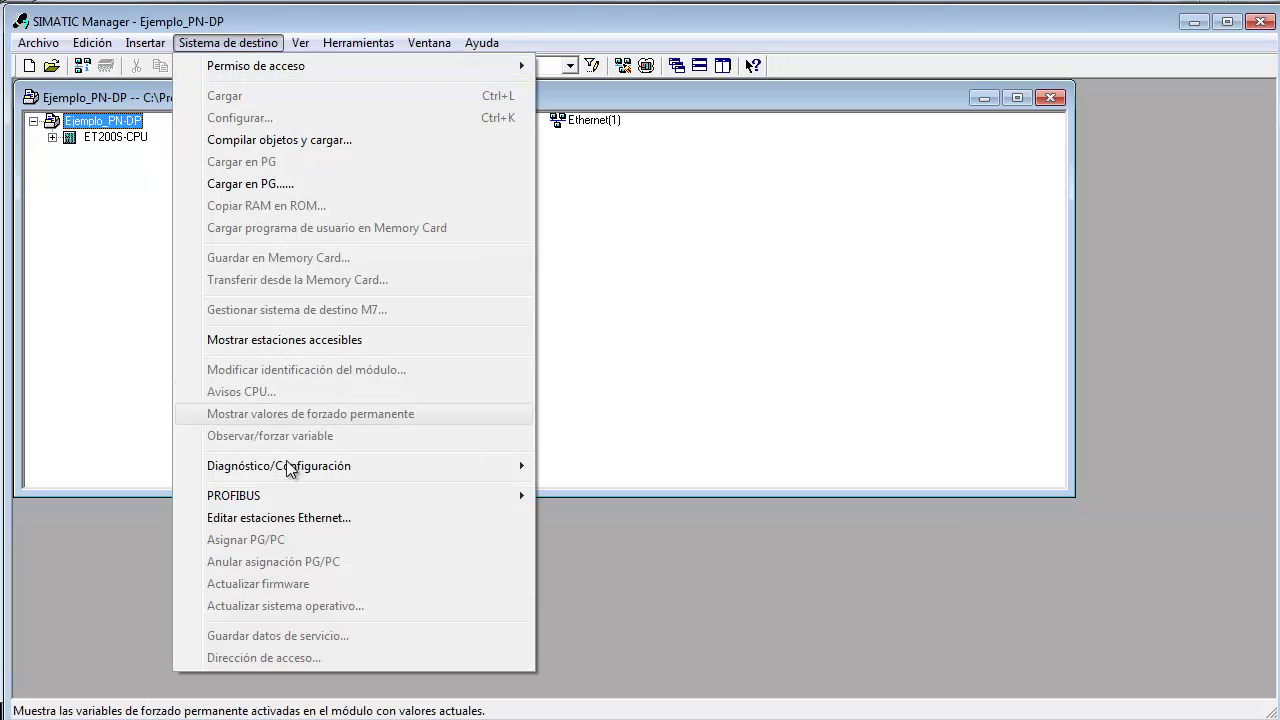
Open the module information for the ET200S-CPU station and display the CPU's diagnostic buffer.
{"action": "mouse_move", "coordinate": [371, 470]}
{"action": "left_click", "coordinate": [115, 137]}
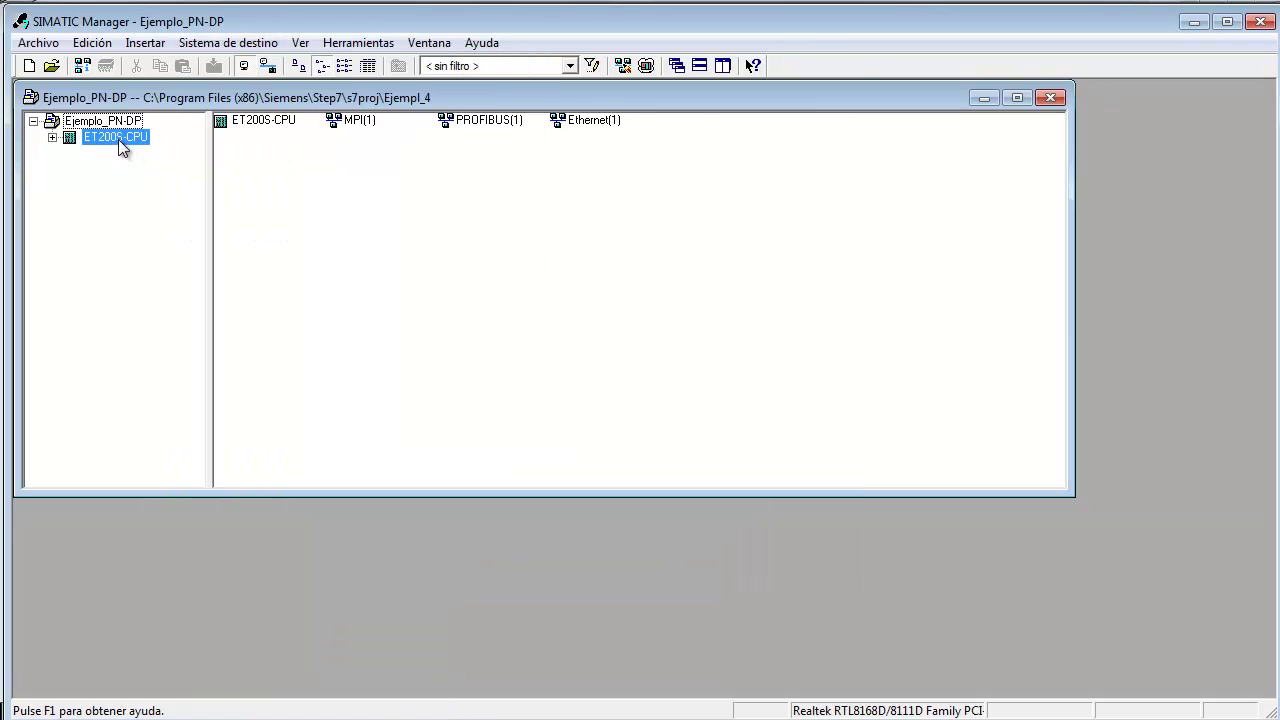
{"action": "left_click", "coordinate": [228, 43]}
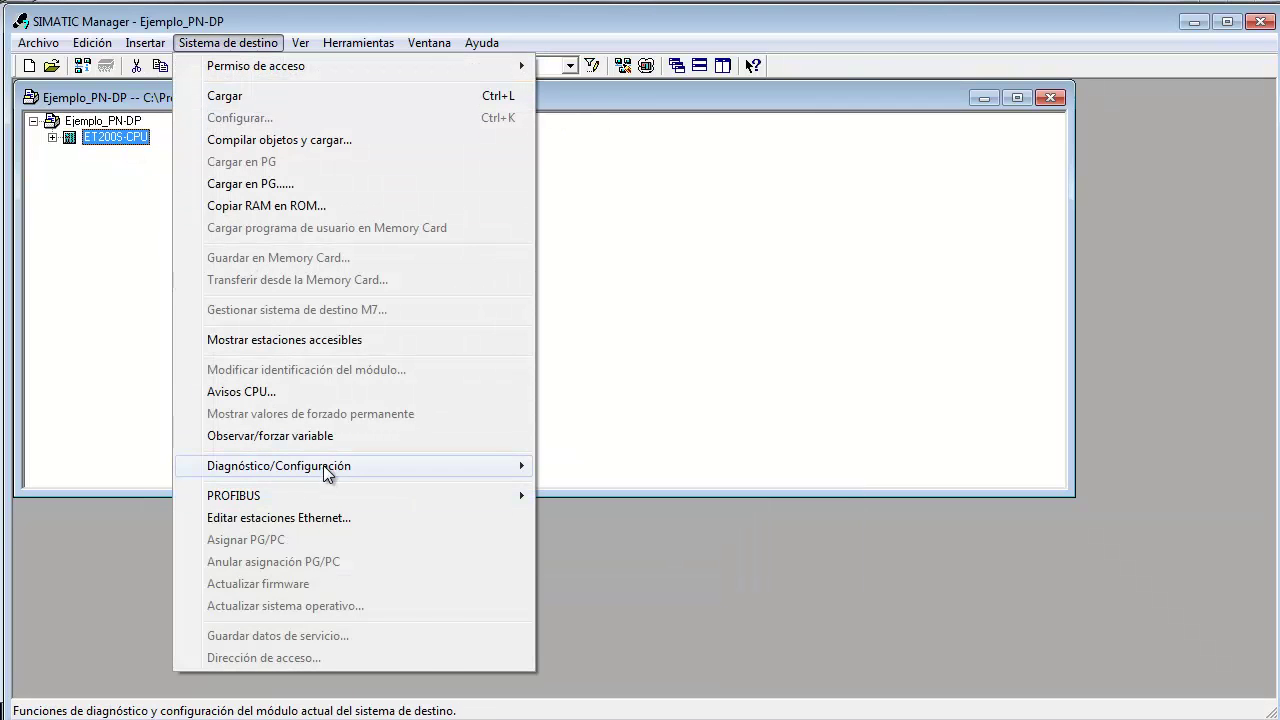
{"action": "mouse_move", "coordinate": [366, 474]}
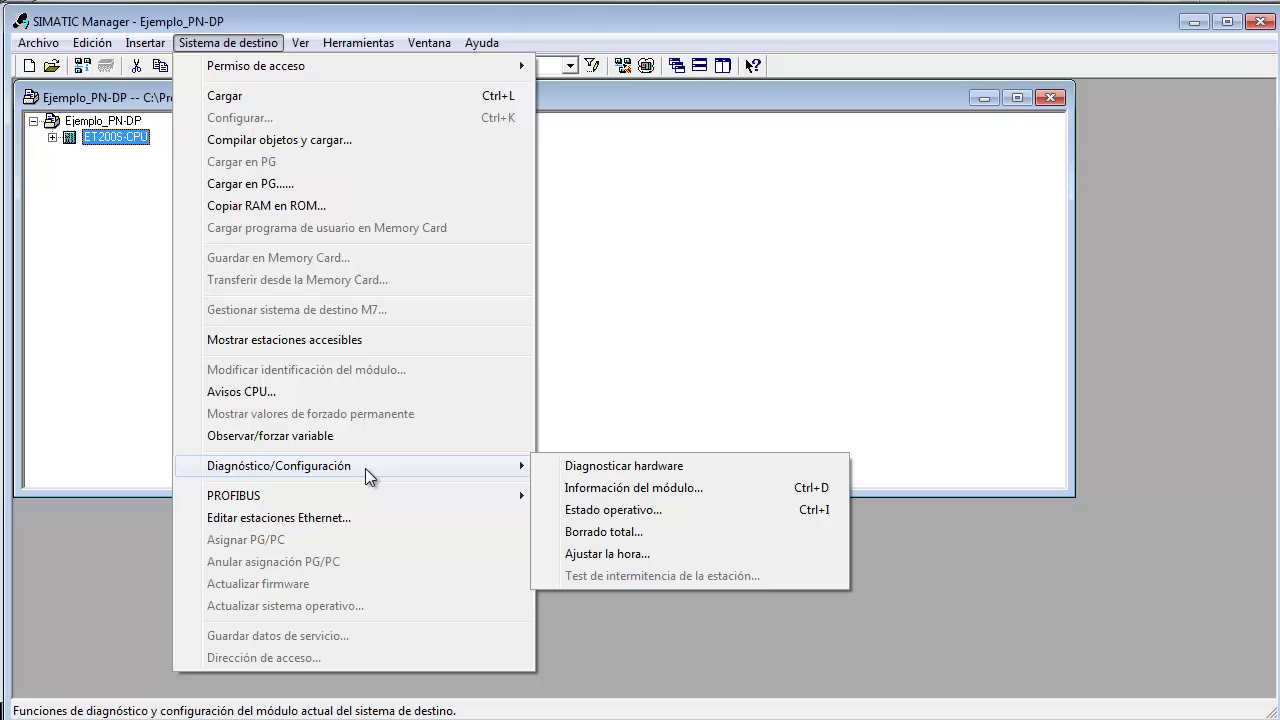
{"action": "left_click", "coordinate": [597, 490]}
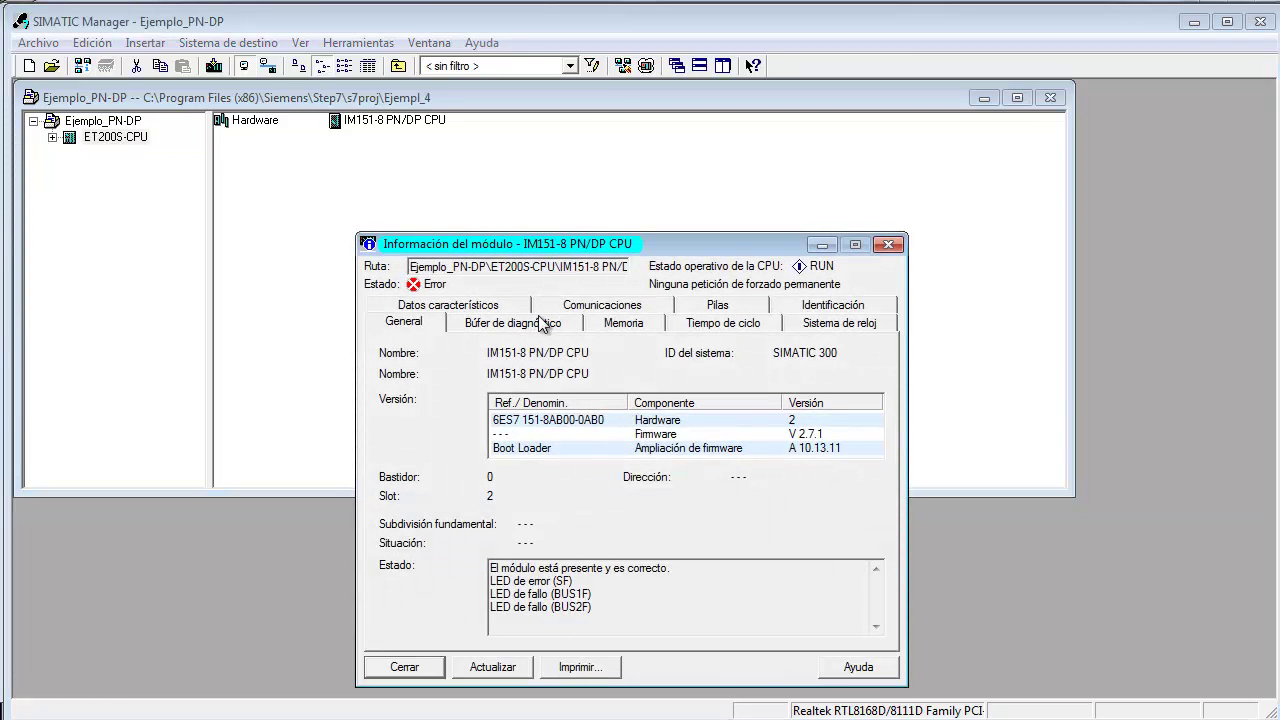
{"action": "left_click", "coordinate": [543, 328]}
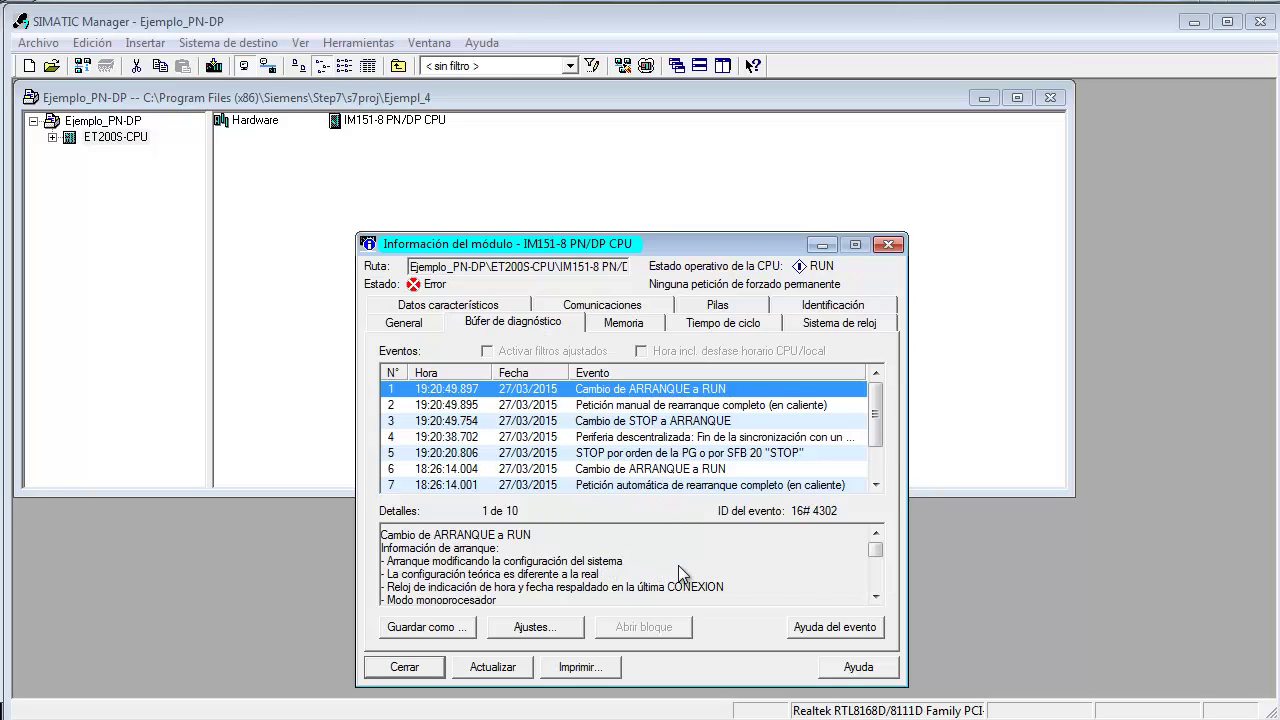
Read through the full details of event 1, the latest change from startup to RUN.
{"action": "left_click", "coordinate": [875, 597]}
{"action": "left_click", "coordinate": [875, 597]}
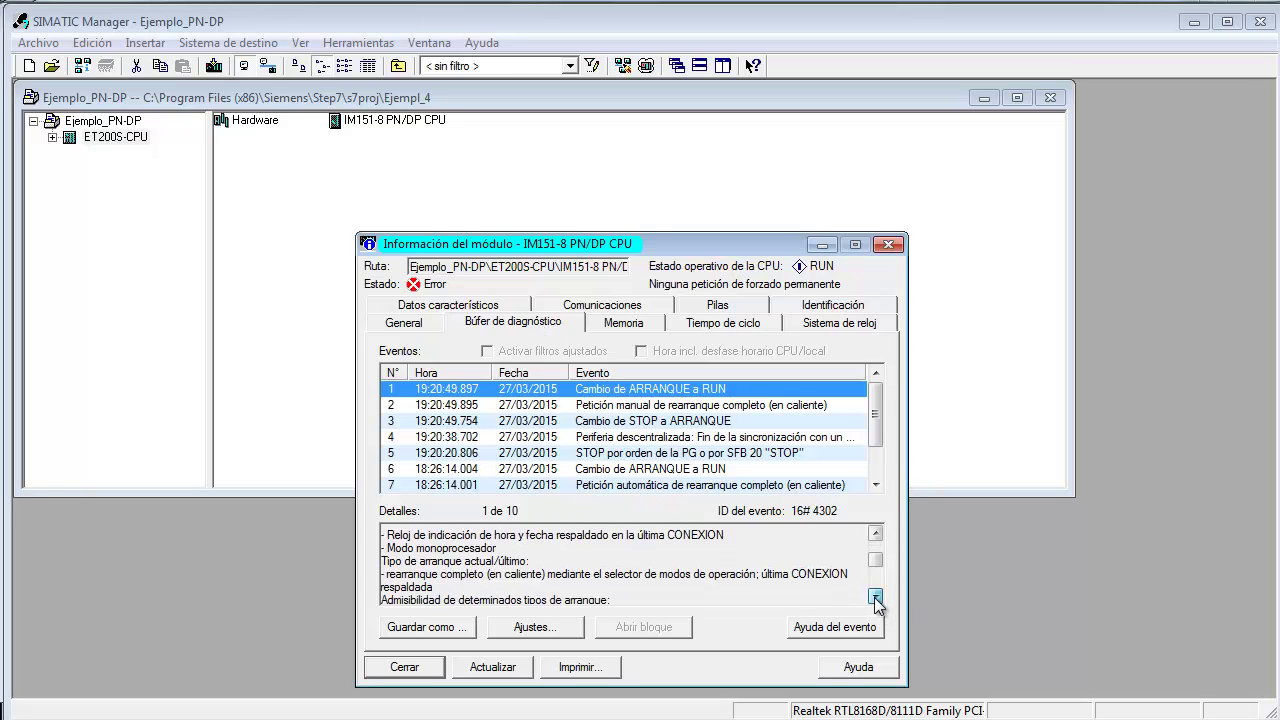
{"action": "left_click", "coordinate": [875, 597]}
{"action": "left_click", "coordinate": [875, 597]}
{"action": "left_click", "coordinate": [875, 597]}
{"action": "left_click", "coordinate": [875, 597]}
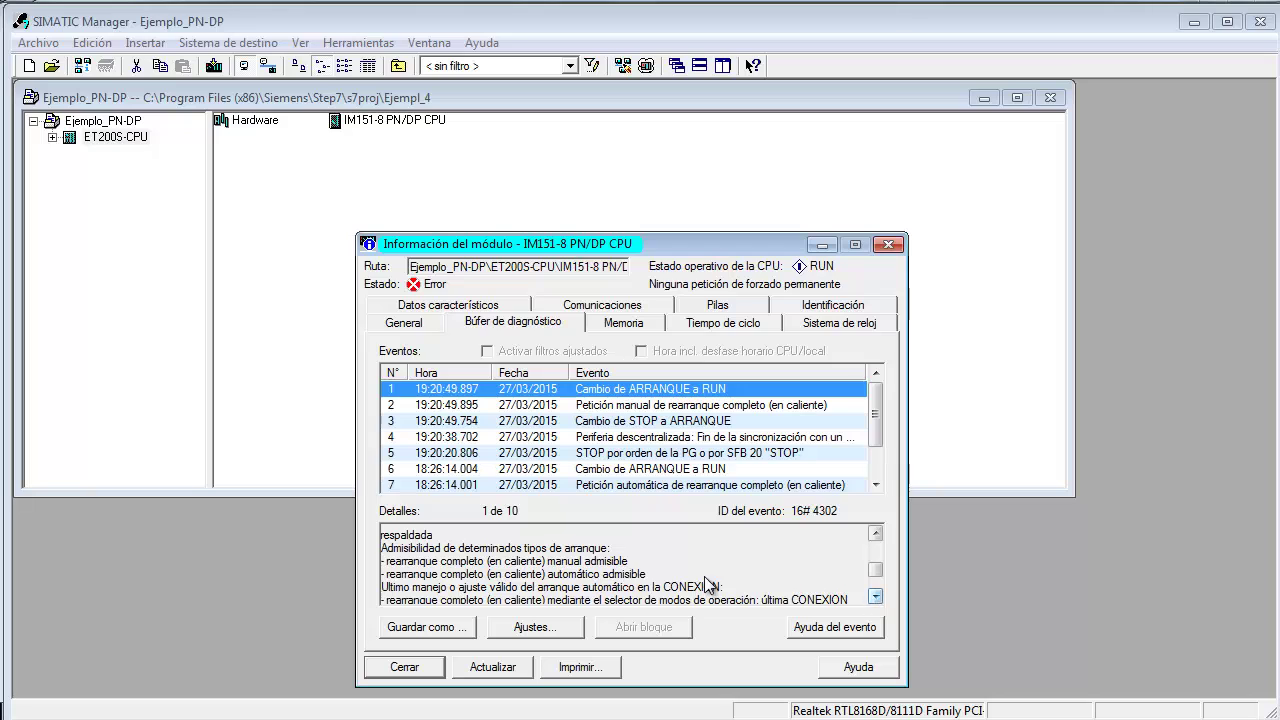
{"action": "left_click", "coordinate": [875, 597]}
{"action": "left_click", "coordinate": [875, 597]}
{"action": "left_click", "coordinate": [875, 597]}
{"action": "left_click", "coordinate": [875, 597]}
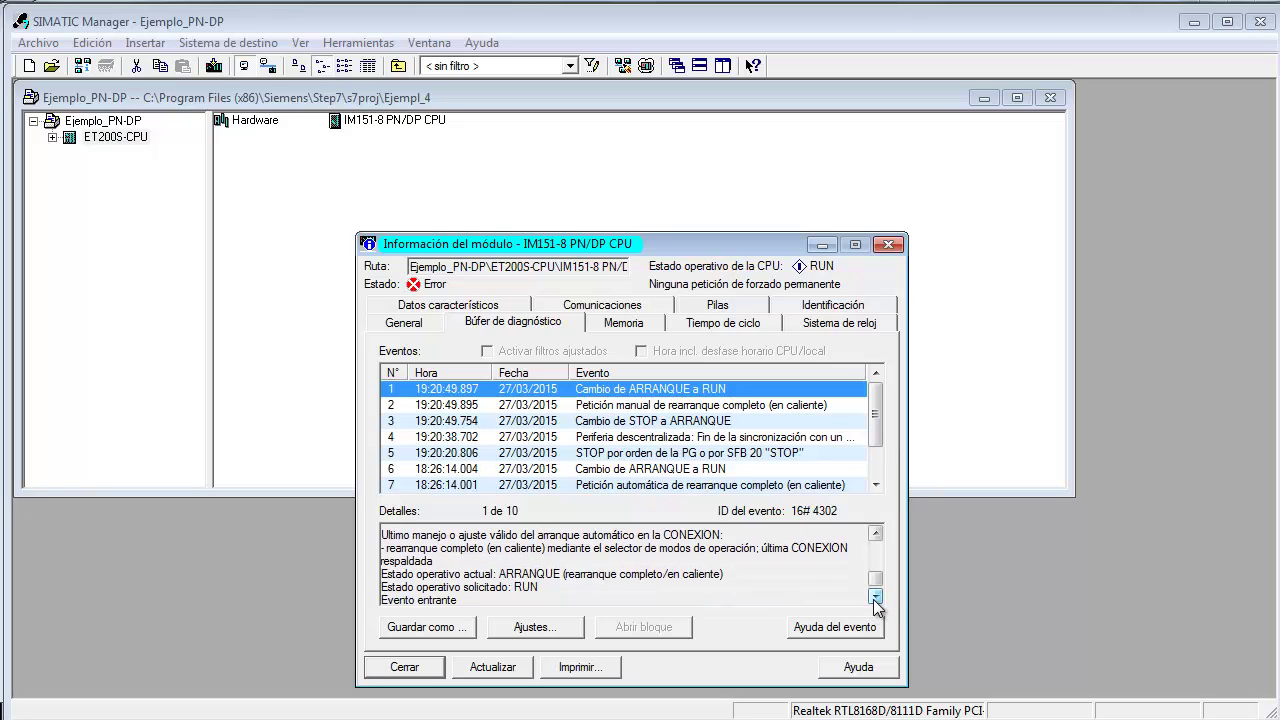
Review the details of diagnostic buffer events 2, 4 and 5.
{"action": "left_click", "coordinate": [586, 408]}
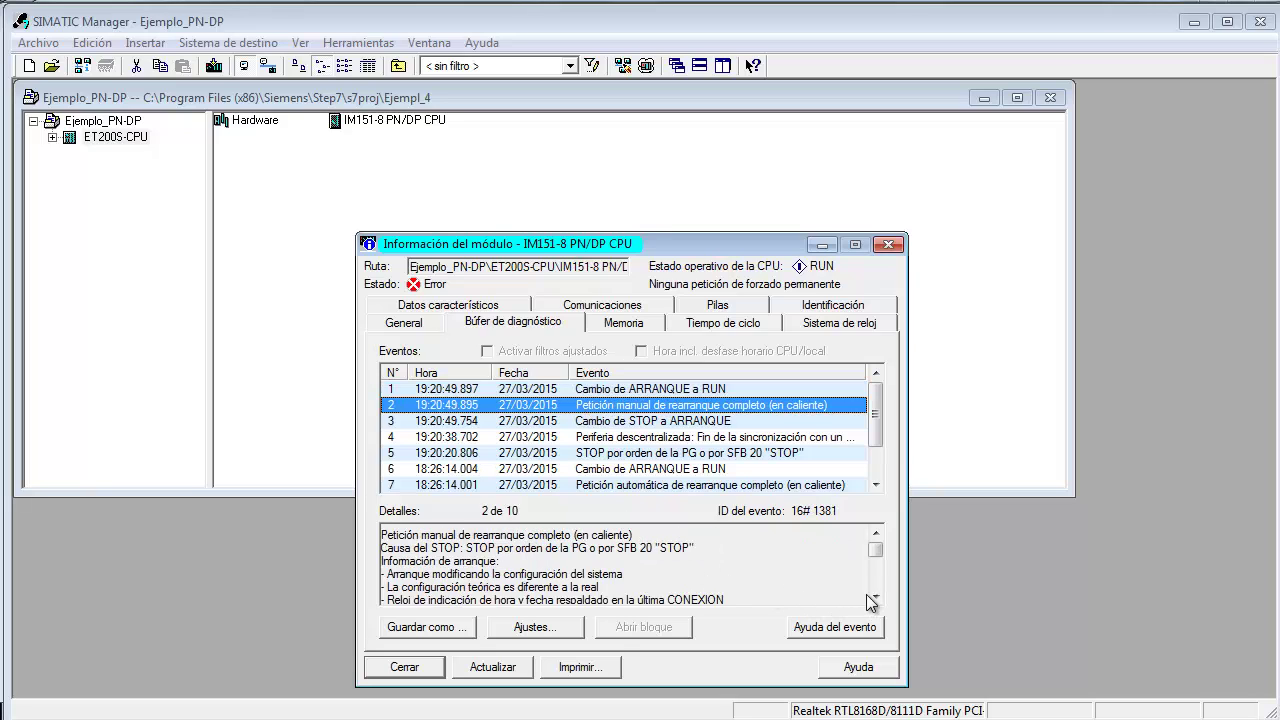
{"action": "left_click", "coordinate": [700, 437]}
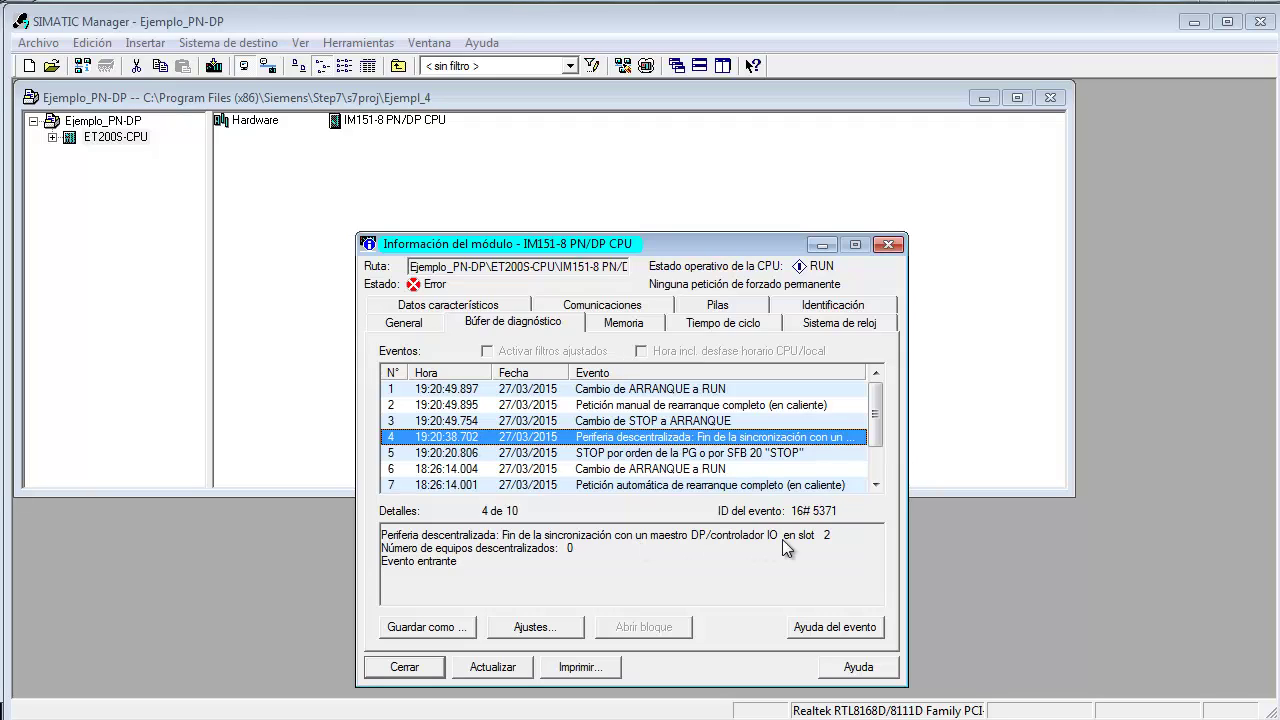
{"action": "left_click", "coordinate": [729, 460]}
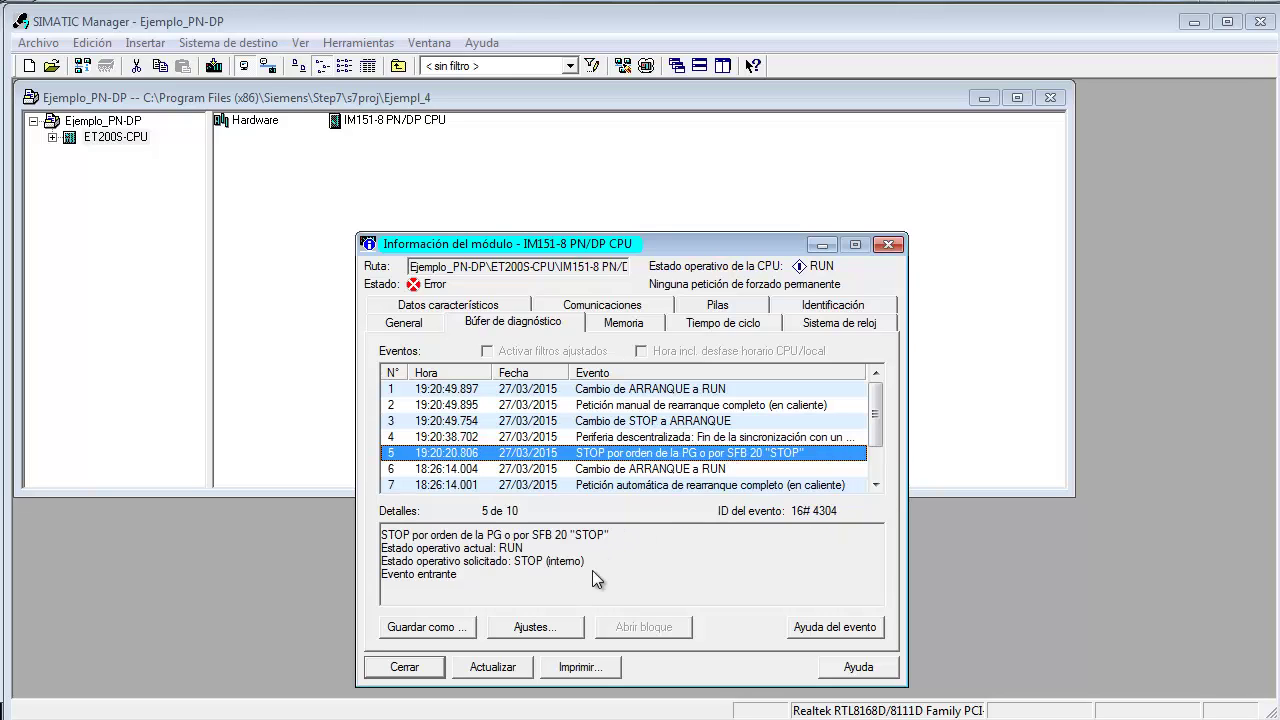
Read through the full details of event 6, the earlier change from startup to RUN.
{"action": "left_click", "coordinate": [661, 470]}
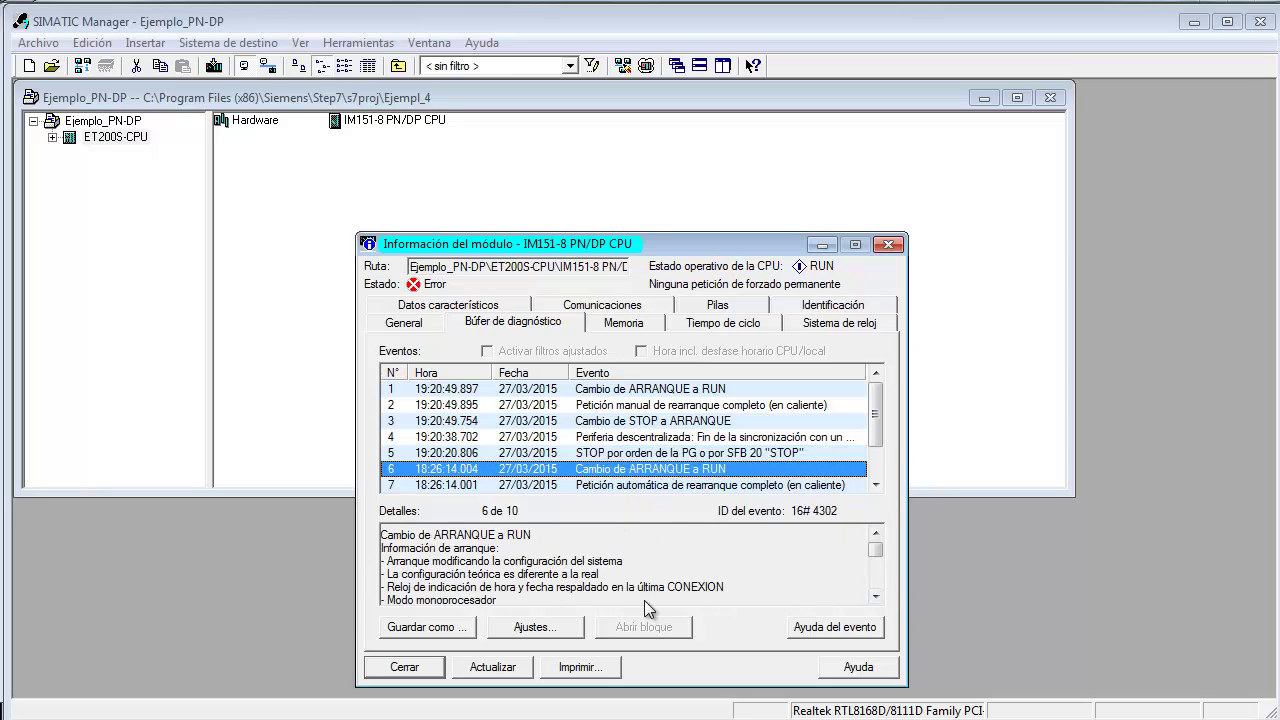
{"action": "left_click", "coordinate": [876, 597]}
{"action": "left_click", "coordinate": [876, 597]}
{"action": "left_click", "coordinate": [876, 597]}
{"action": "left_click", "coordinate": [876, 597]}
{"action": "left_click", "coordinate": [876, 597]}
{"action": "left_click", "coordinate": [876, 597]}
{"action": "left_click", "coordinate": [876, 597]}
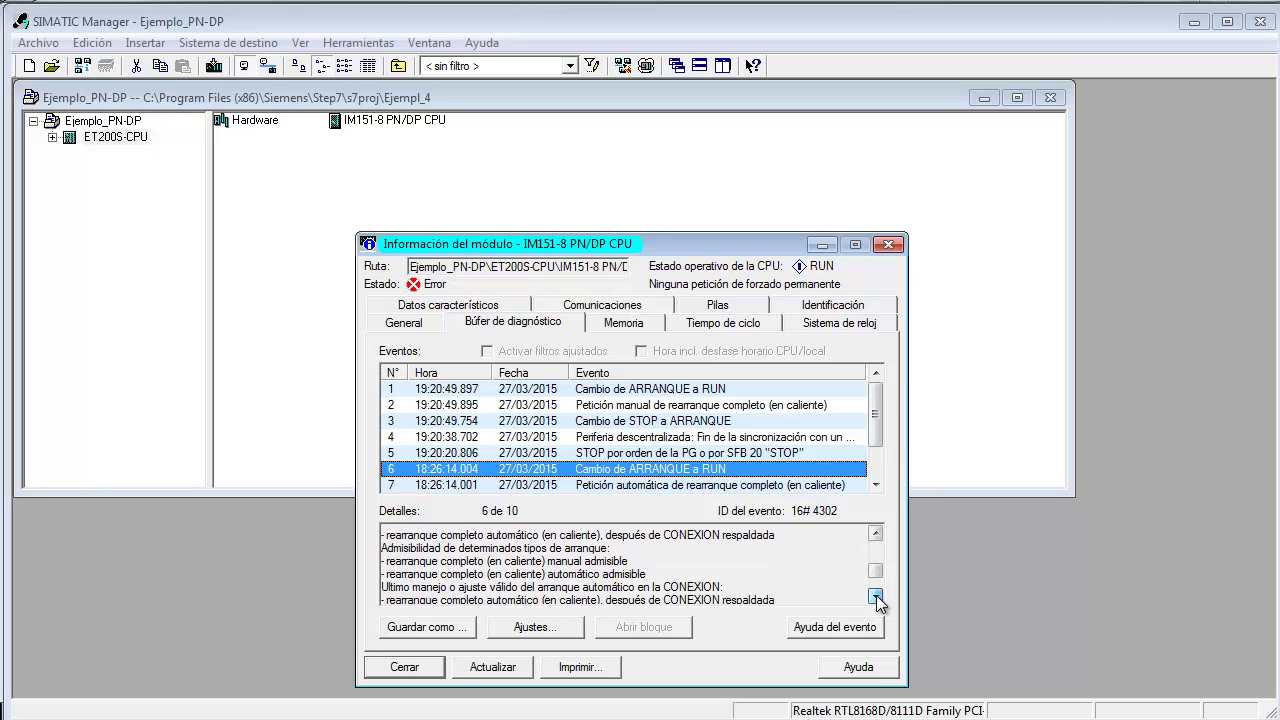
{"action": "left_click", "coordinate": [876, 597]}
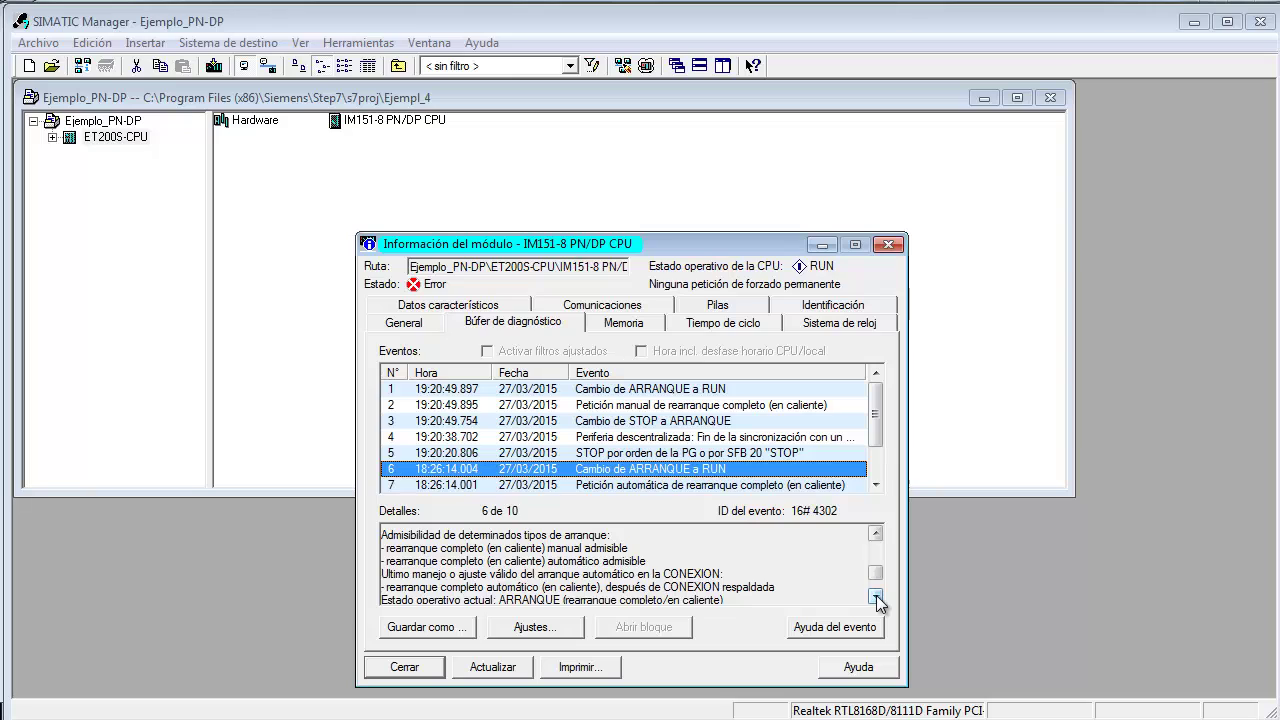
{"action": "left_click", "coordinate": [876, 597]}
{"action": "left_click", "coordinate": [876, 597]}
{"action": "left_click", "coordinate": [876, 597]}
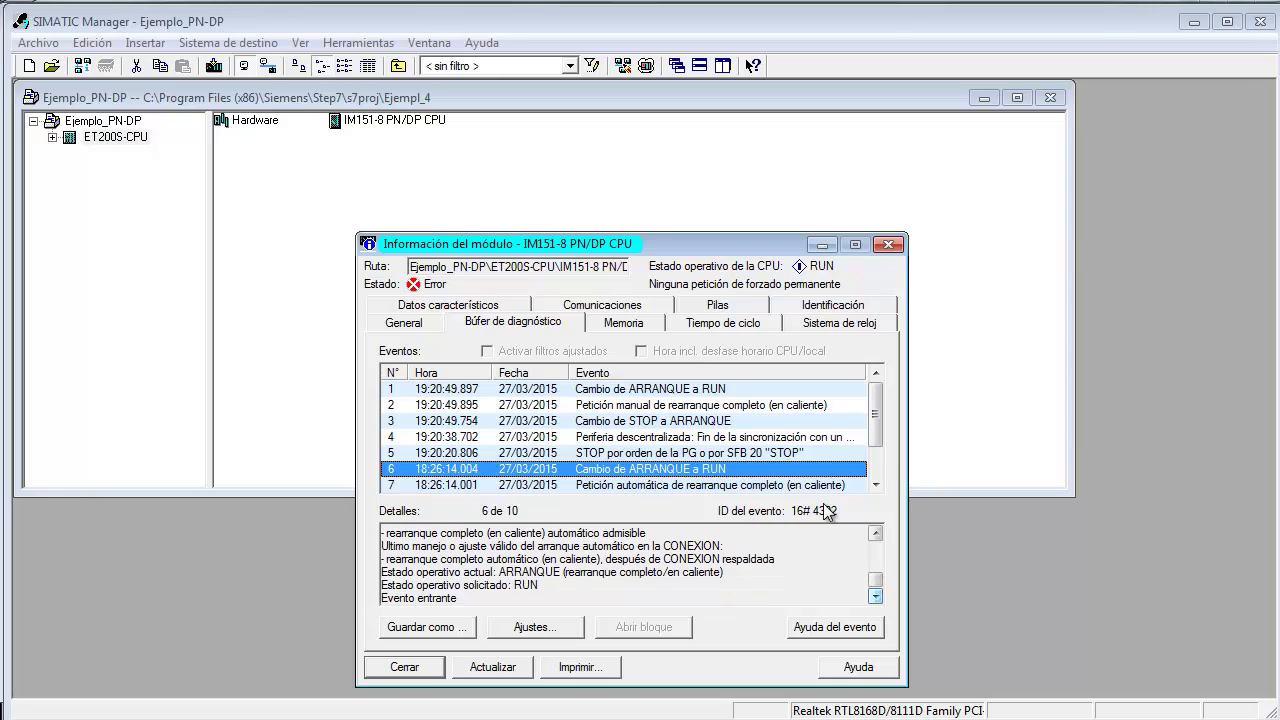
Read through the details of event 7, the automatic warm restart request, and close the module information.
{"action": "left_click", "coordinate": [733, 487]}
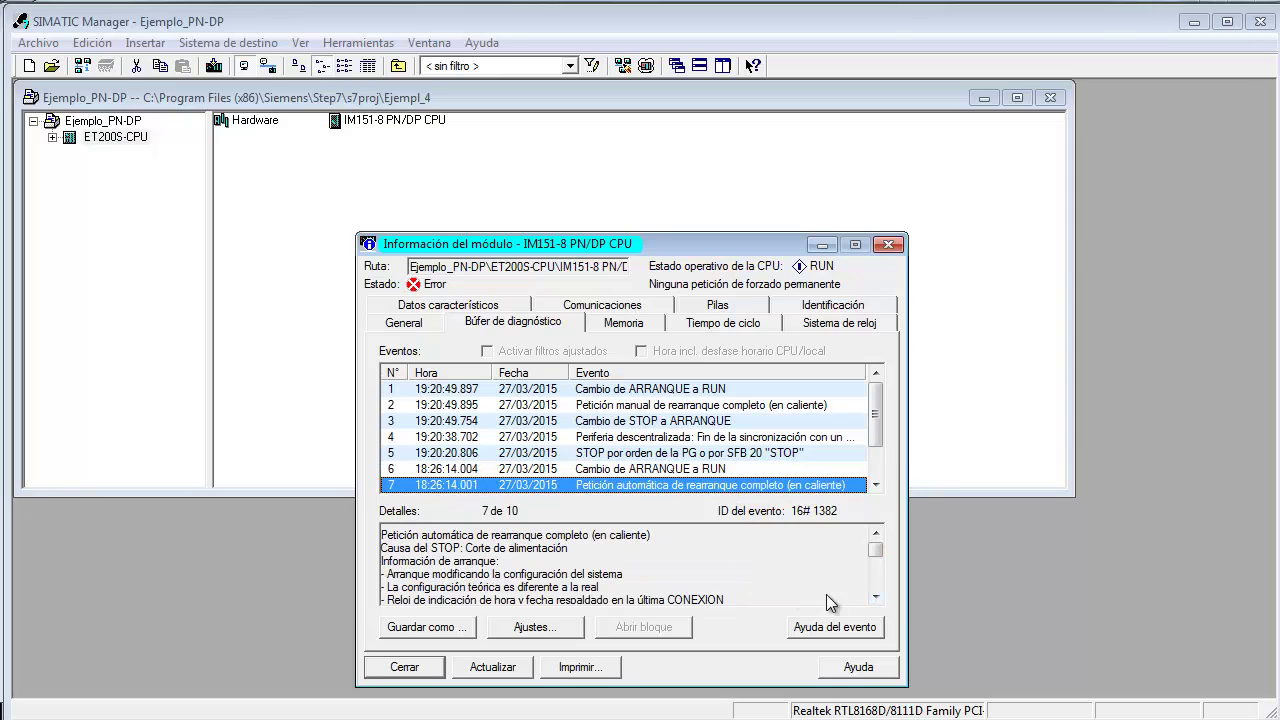
{"action": "left_click", "coordinate": [876, 597]}
{"action": "left_click", "coordinate": [876, 597]}
{"action": "left_click", "coordinate": [876, 597]}
{"action": "left_click", "coordinate": [876, 597]}
{"action": "left_click", "coordinate": [876, 597]}
{"action": "left_click", "coordinate": [876, 597]}
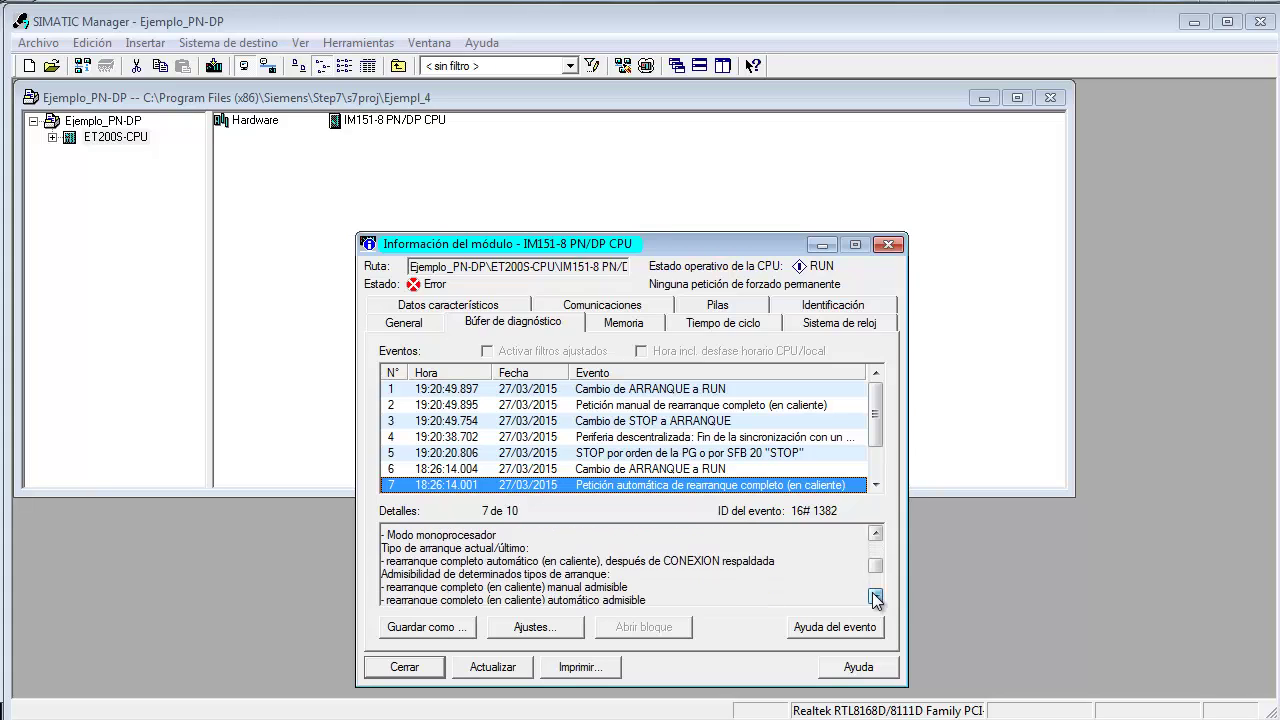
{"action": "left_click", "coordinate": [876, 597]}
{"action": "left_click", "coordinate": [876, 597]}
{"action": "left_click", "coordinate": [876, 597]}
{"action": "left_click", "coordinate": [876, 597]}
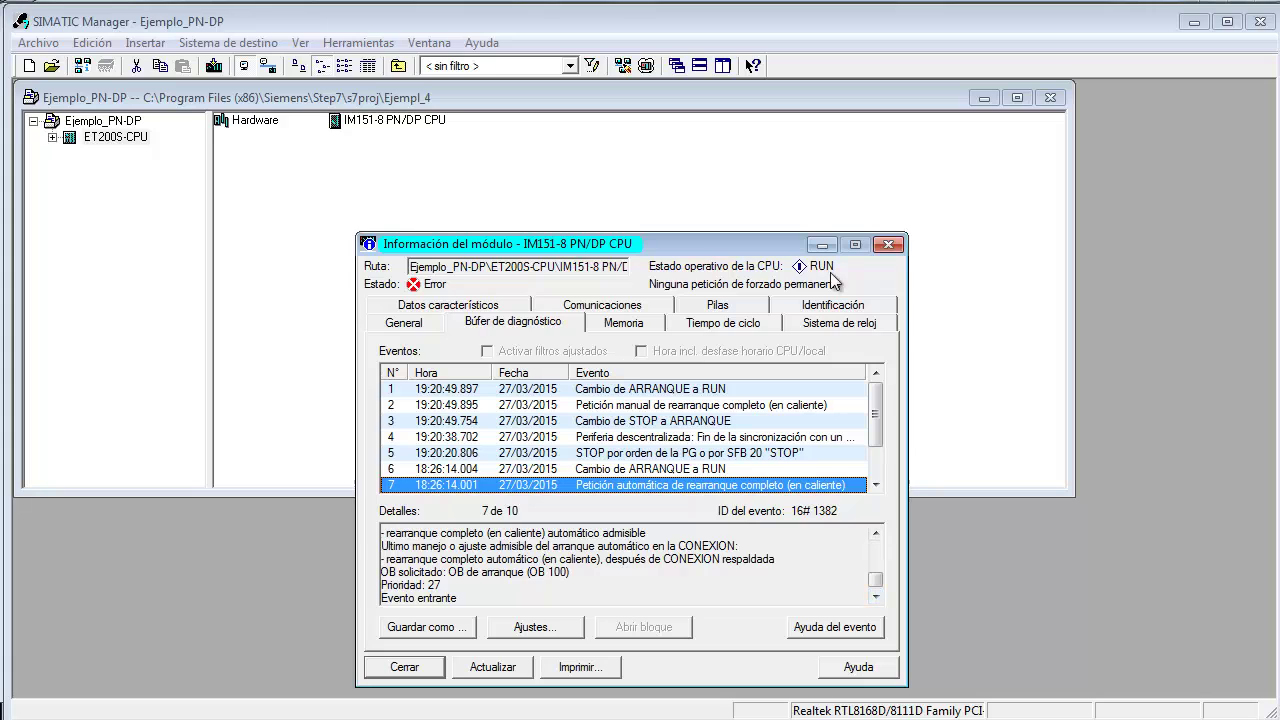
{"action": "left_click", "coordinate": [889, 245]}
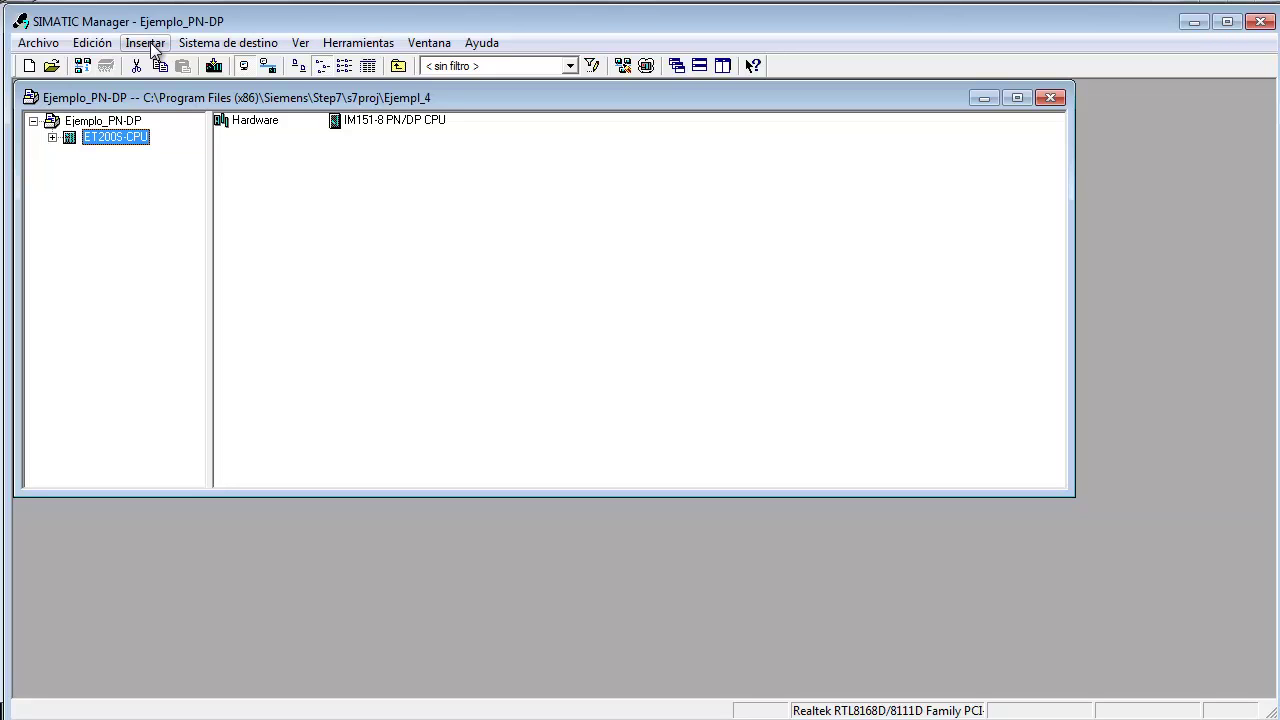
Run the hardware diagnosis on the ET200S-CPU station and select the CPU in the quick view.
{"action": "left_click", "coordinate": [220, 42]}
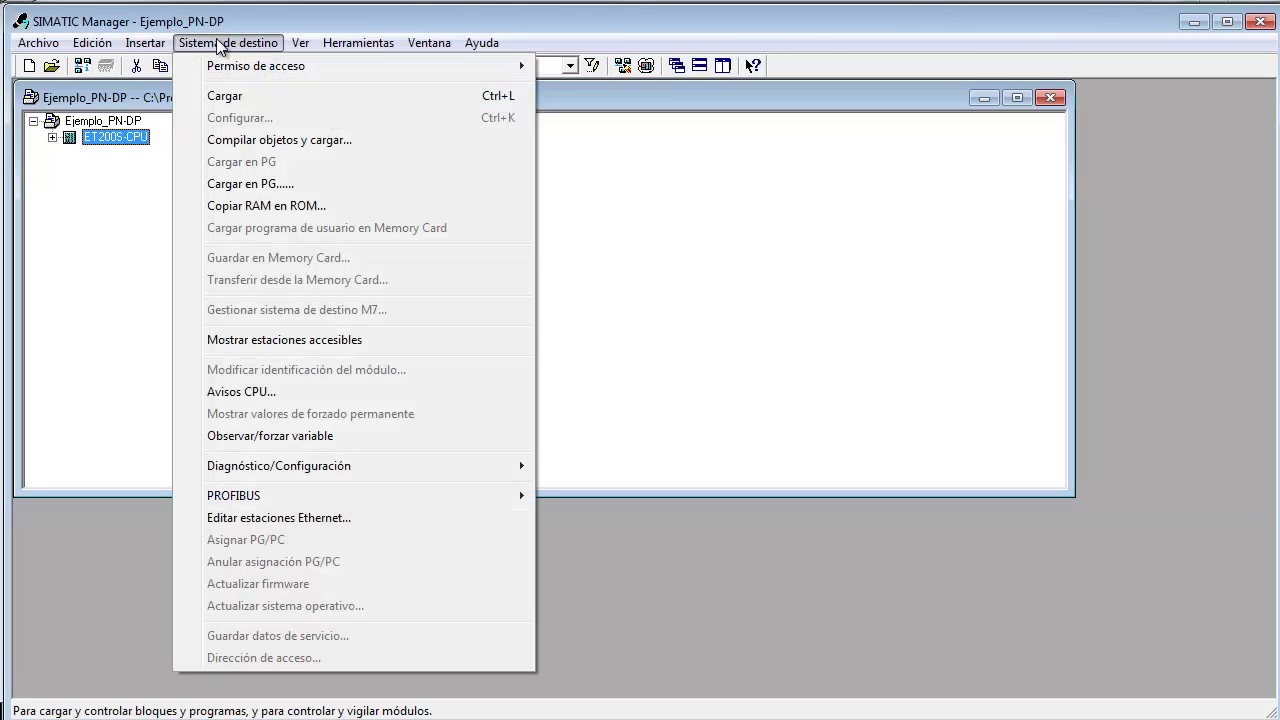
{"action": "mouse_move", "coordinate": [280, 468]}
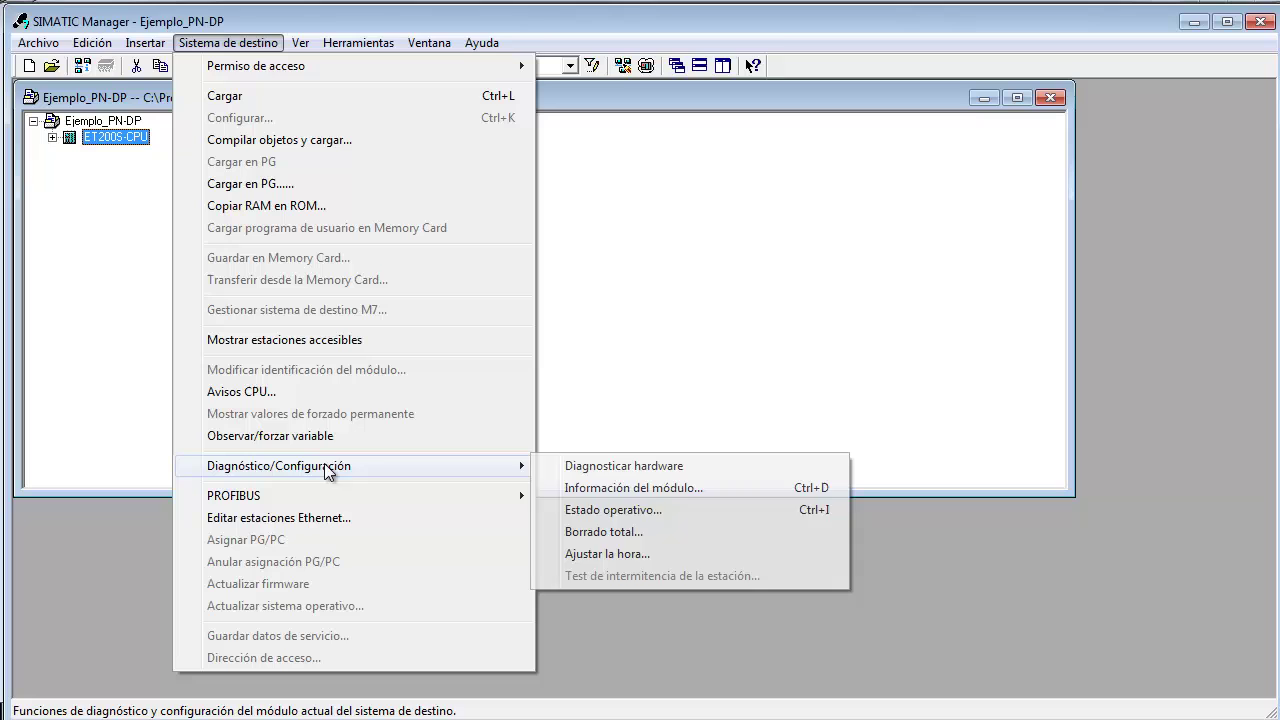
{"action": "left_click", "coordinate": [635, 468]}
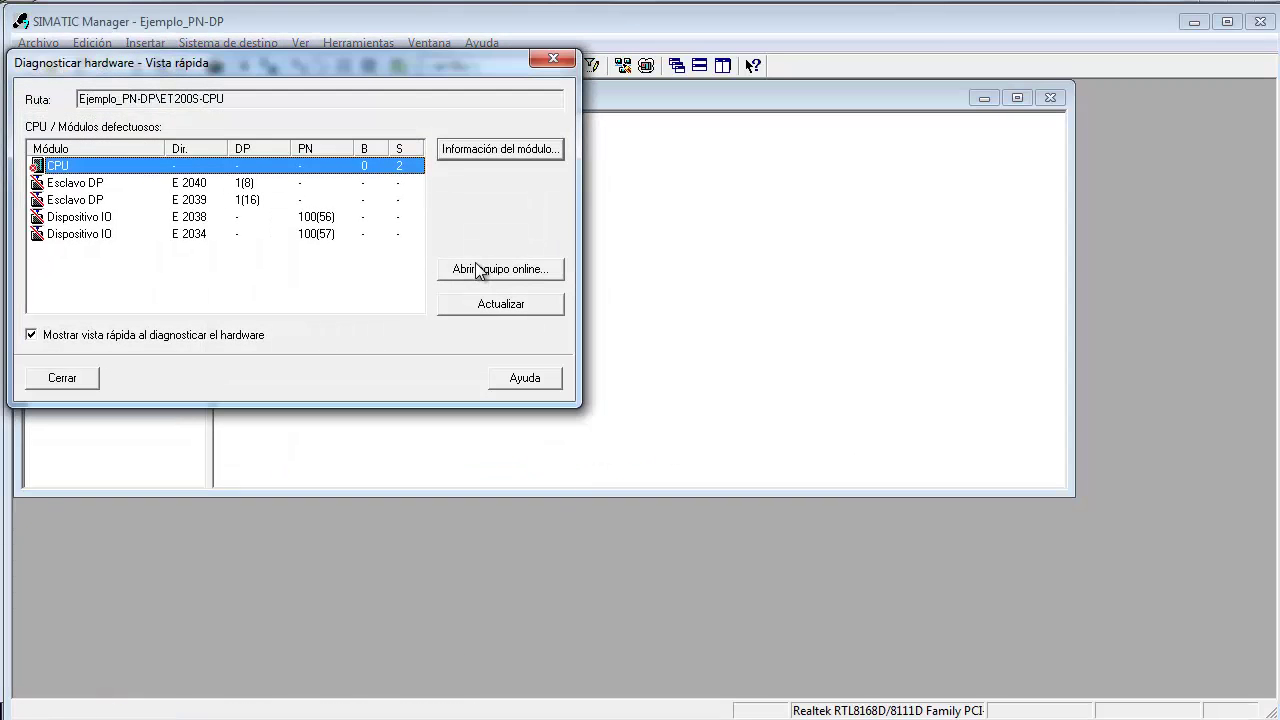
{"action": "left_click", "coordinate": [106, 185]}
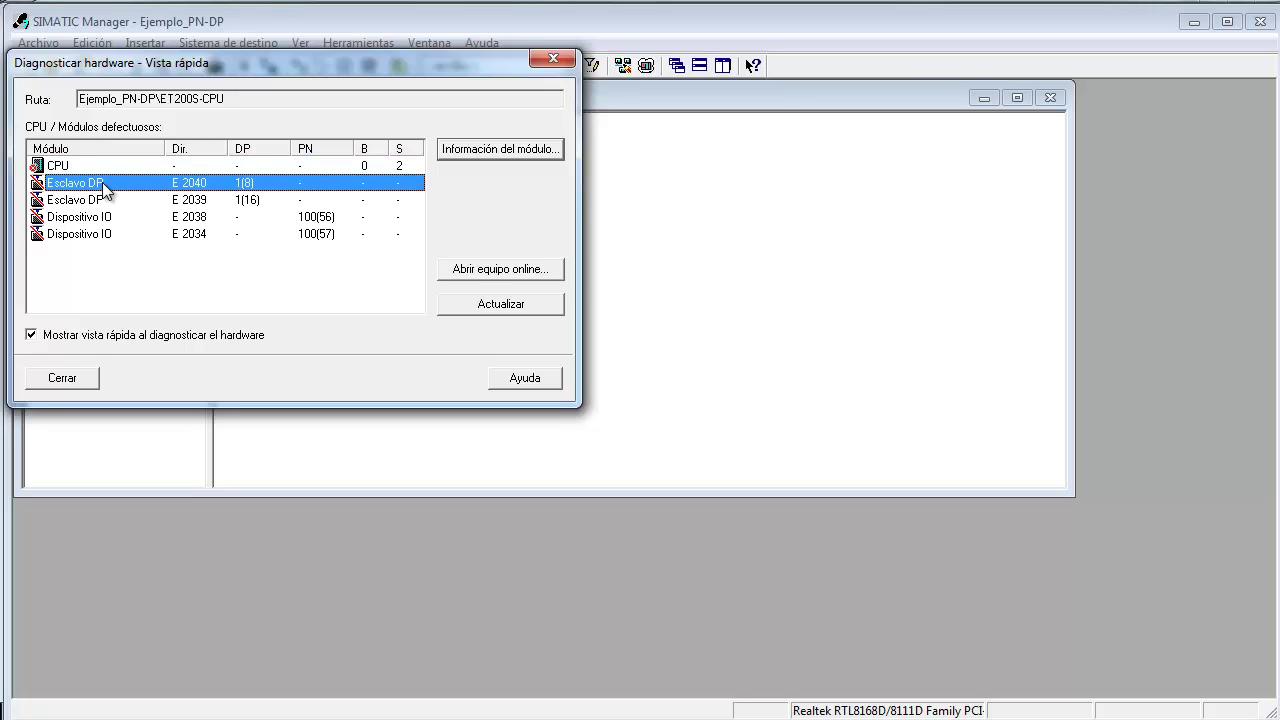
{"action": "left_click", "coordinate": [102, 168]}
Open the station online from the quick view, choosing to load the target system's configuration into the PG.
{"action": "left_click", "coordinate": [482, 270]}
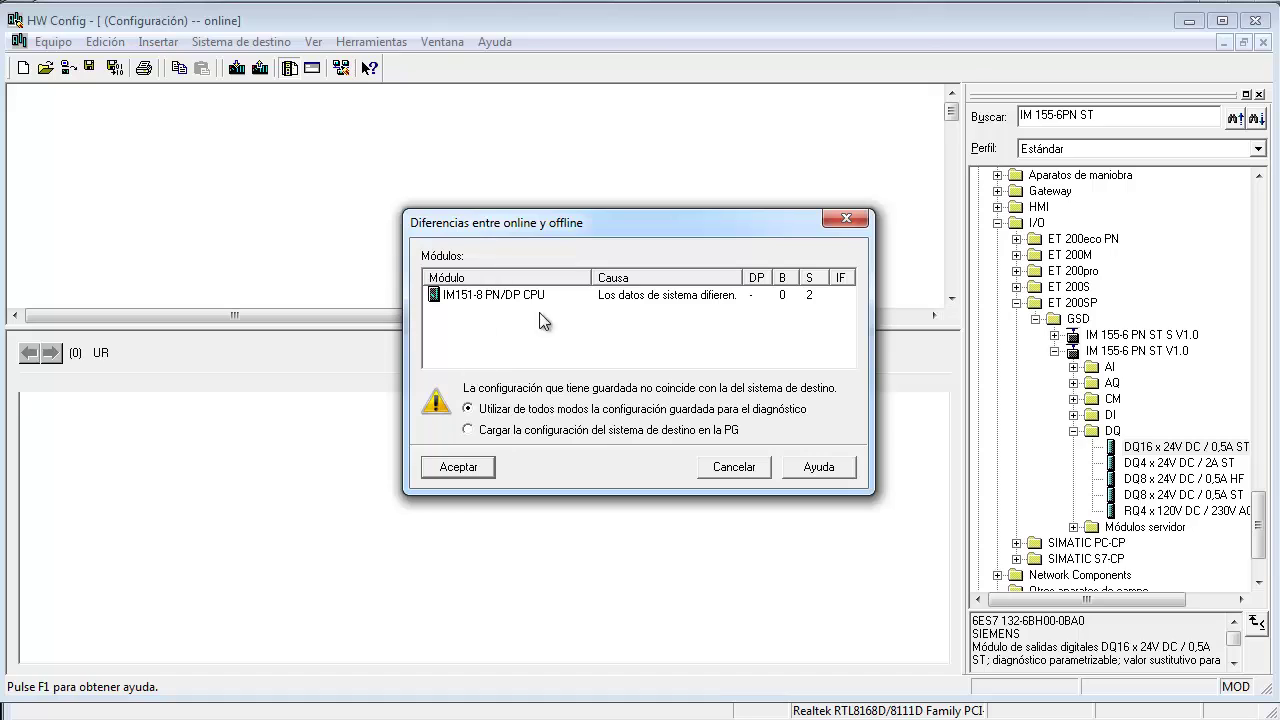
{"action": "left_click", "coordinate": [452, 296]}
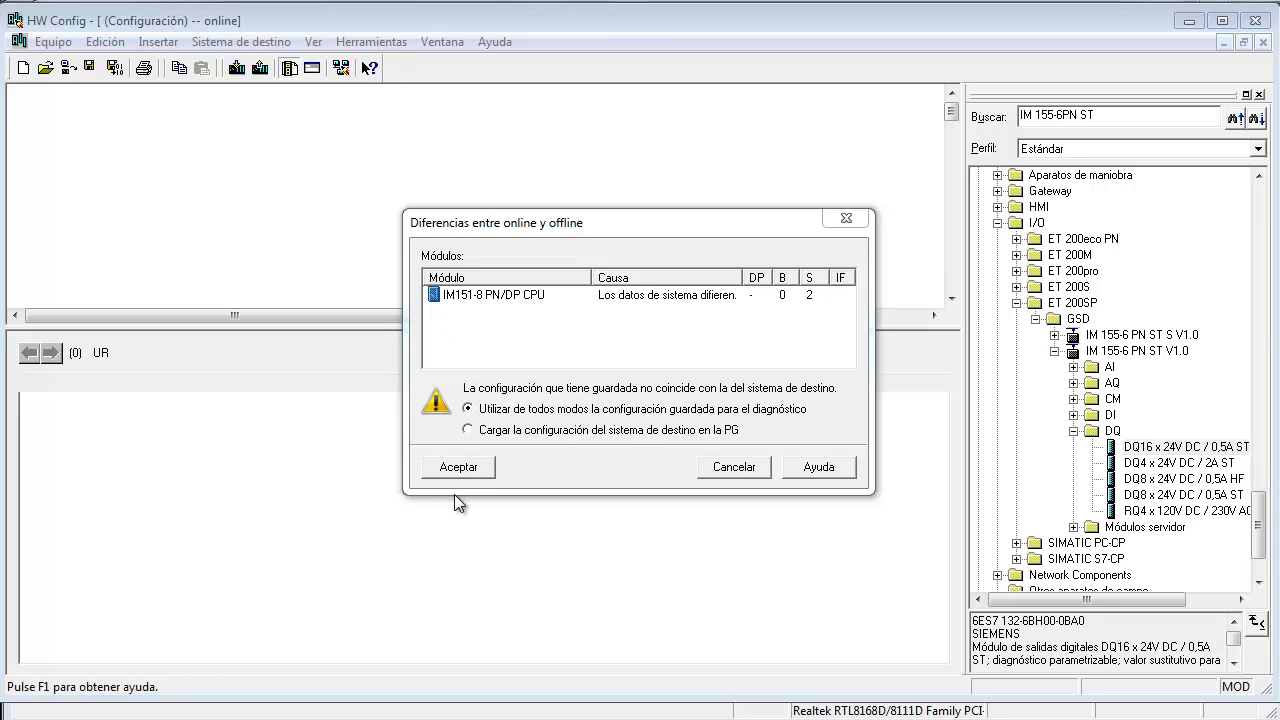
{"action": "left_click", "coordinate": [468, 430]}
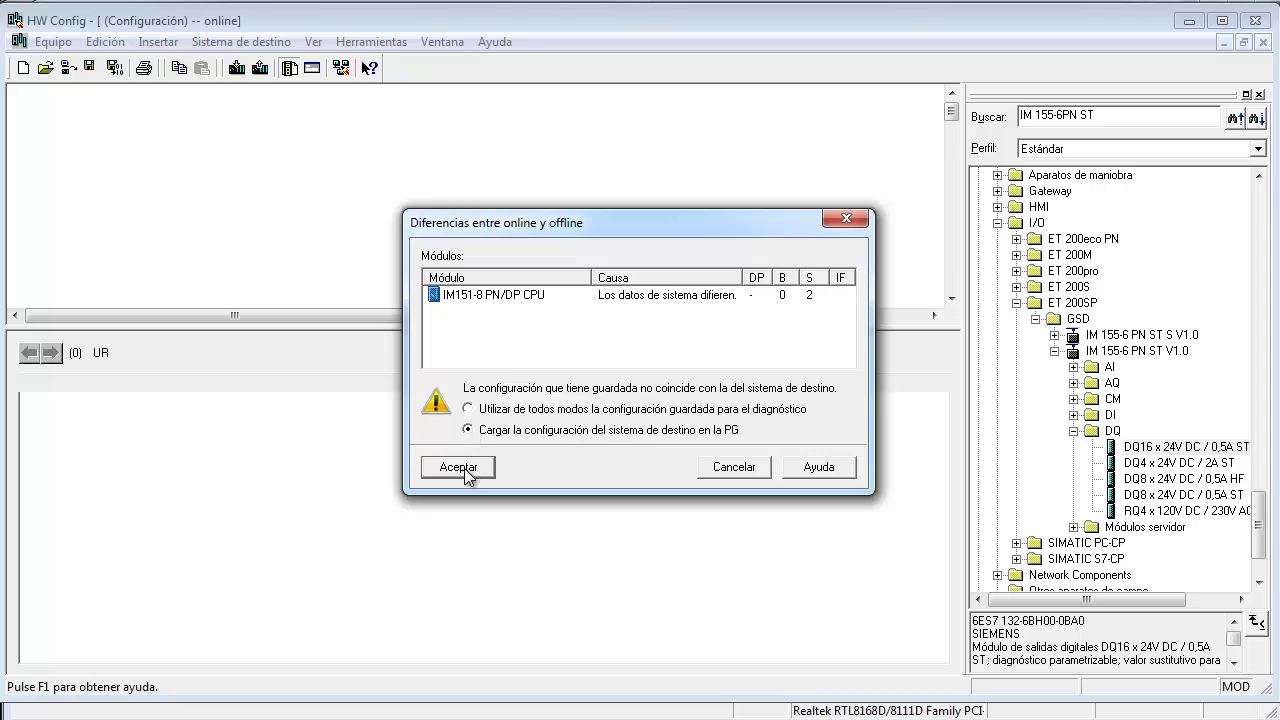
{"action": "left_click", "coordinate": [464, 468]}
{"action": "left_click", "coordinate": [516, 405]}
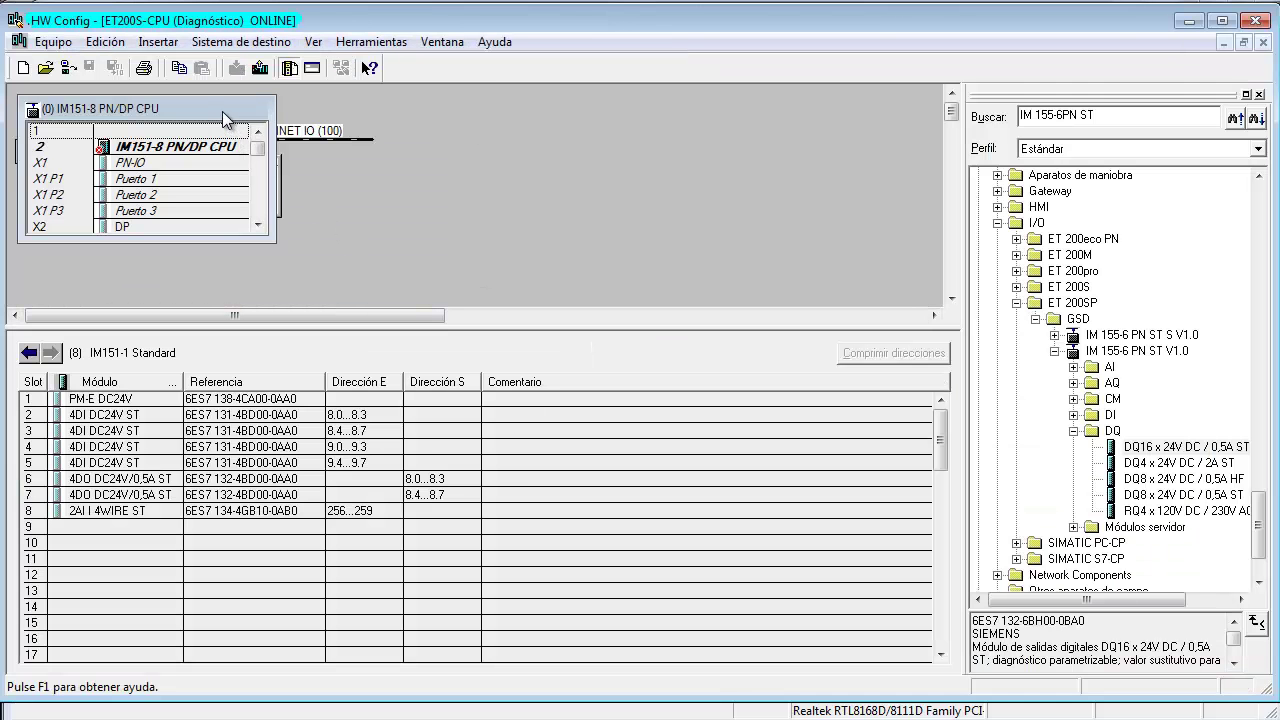
Spread out the overlapping objects in the online view, moving the CPU rack aside and separating PROFINET devices 56 and 57 from DP slaves 8 and 16.
{"action": "left_click_drag", "start_coordinate": [240, 104], "coordinate": [672, 120]}
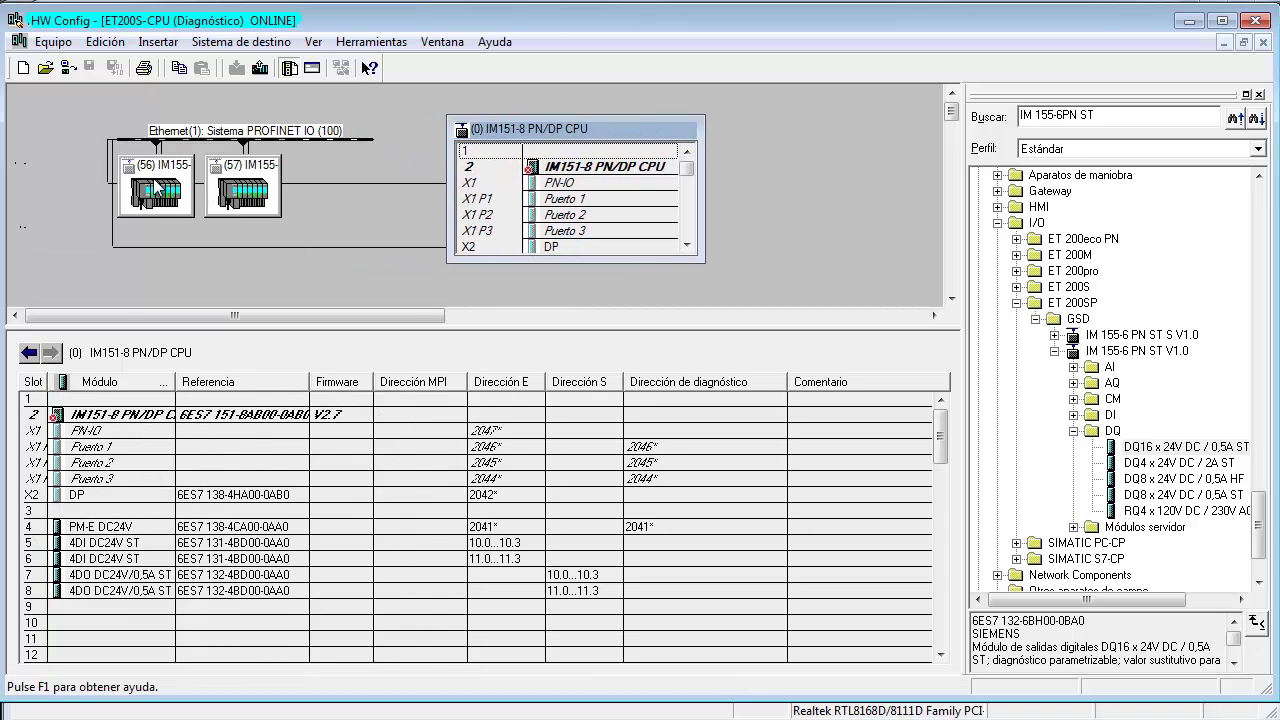
{"action": "left_click_drag", "start_coordinate": [162, 268], "coordinate": [162, 268]}
{"action": "left_click_drag", "start_coordinate": [244, 207], "coordinate": [375, 284]}
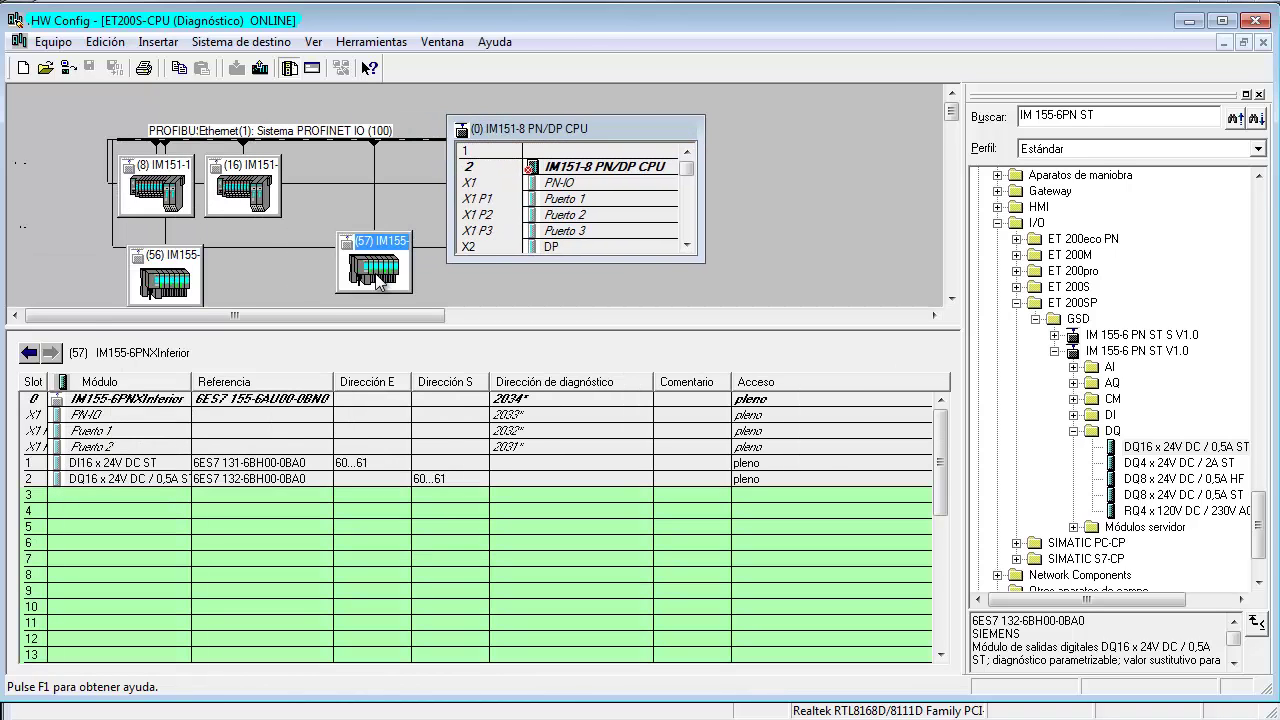
{"action": "left_click_drag", "start_coordinate": [200, 190], "coordinate": [314, 187]}
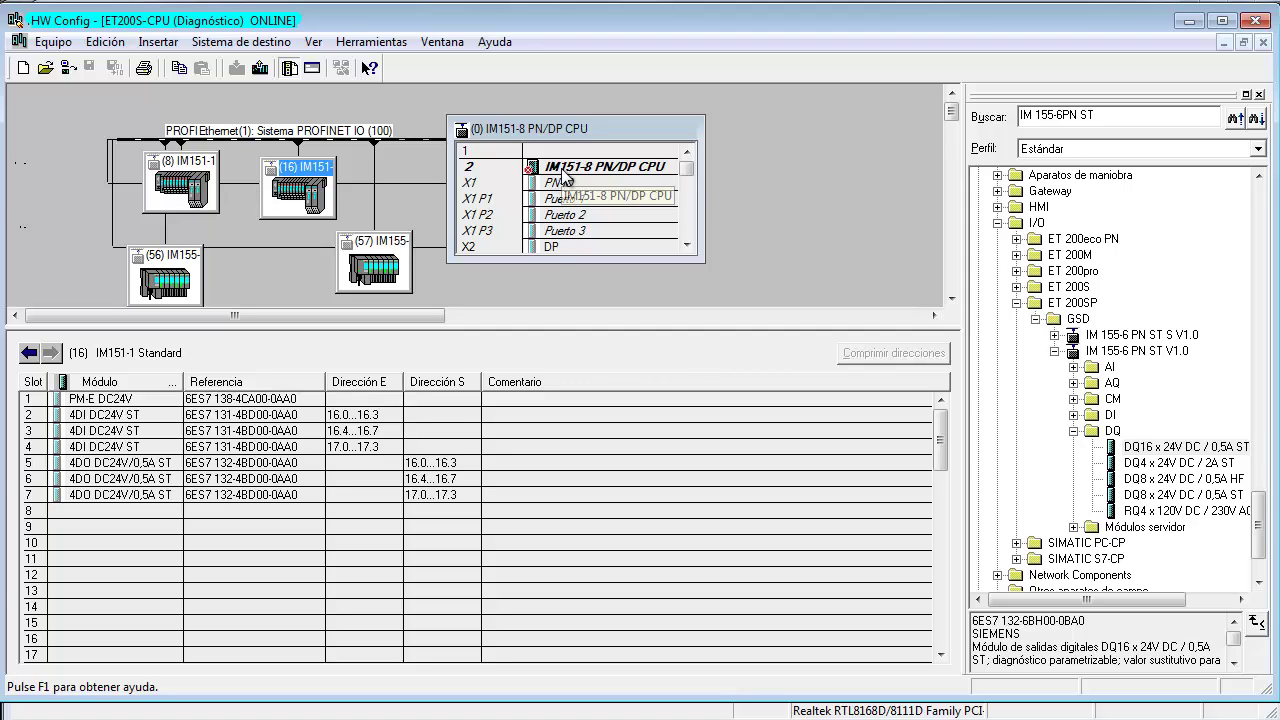
Move the IM151-8 PN/DP CPU rack back beside the networks and enlarge the station view's height.
{"action": "left_click", "coordinate": [176, 162]}
{"action": "left_click_drag", "start_coordinate": [600, 128], "coordinate": [178, 132]}
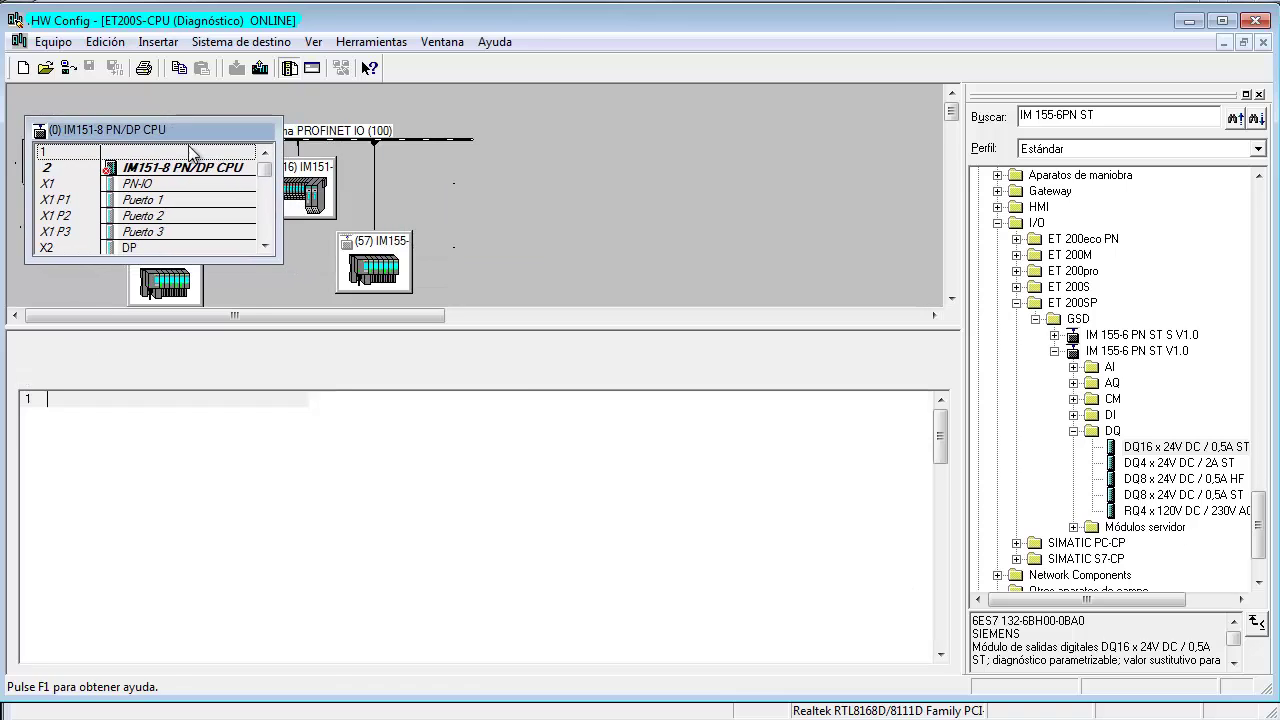
{"action": "left_click_drag", "start_coordinate": [470, 326], "coordinate": [470, 498]}
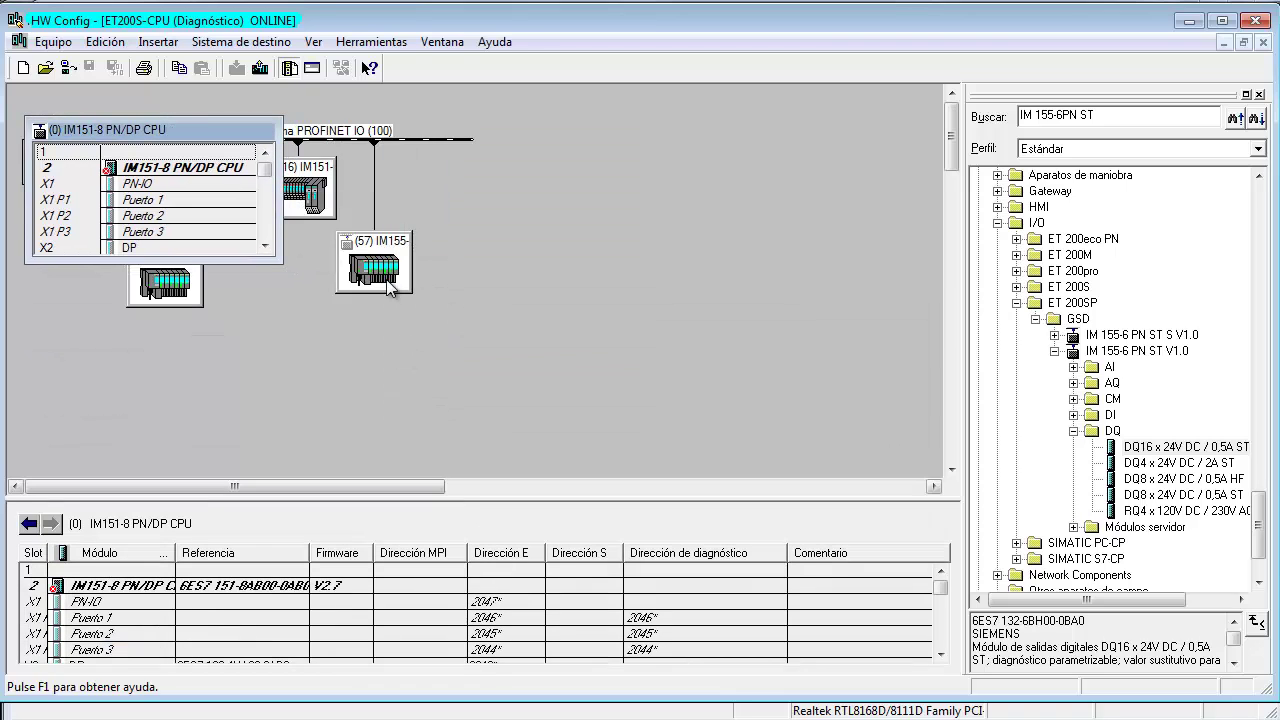
Move DP slaves 8 and 16 and PROFINET devices 56 and 57 clear of the CPU rack, and lower the rack beneath the bus lines.
{"action": "left_click_drag", "start_coordinate": [326, 195], "coordinate": [756, 156]}
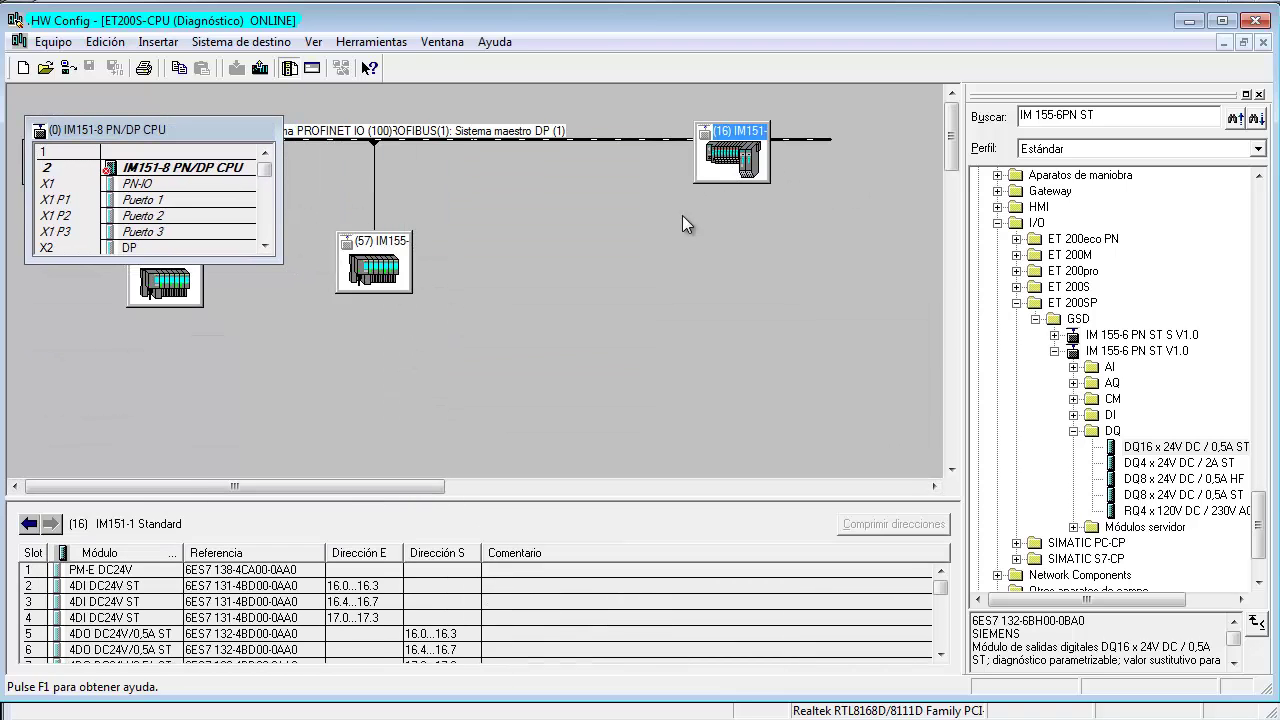
{"action": "left_click_drag", "start_coordinate": [366, 276], "coordinate": [740, 321]}
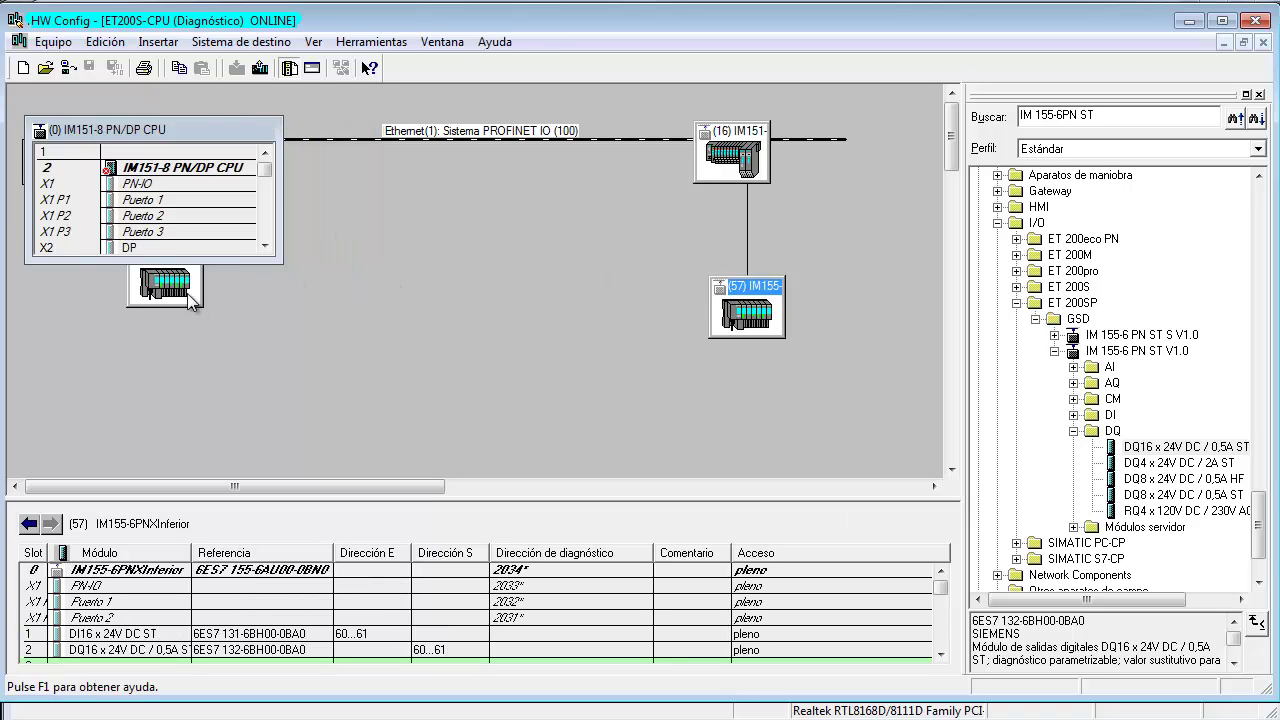
{"action": "left_click_drag", "start_coordinate": [187, 293], "coordinate": [571, 289]}
{"action": "left_click_drag", "start_coordinate": [228, 136], "coordinate": [224, 221]}
{"action": "left_click_drag", "start_coordinate": [190, 178], "coordinate": [541, 201]}
Place the PROFINET IO line below the PROFIBUS line and realign DP slave 16 and the CPU rack with the separated networks.
{"action": "left_click", "coordinate": [430, 141]}
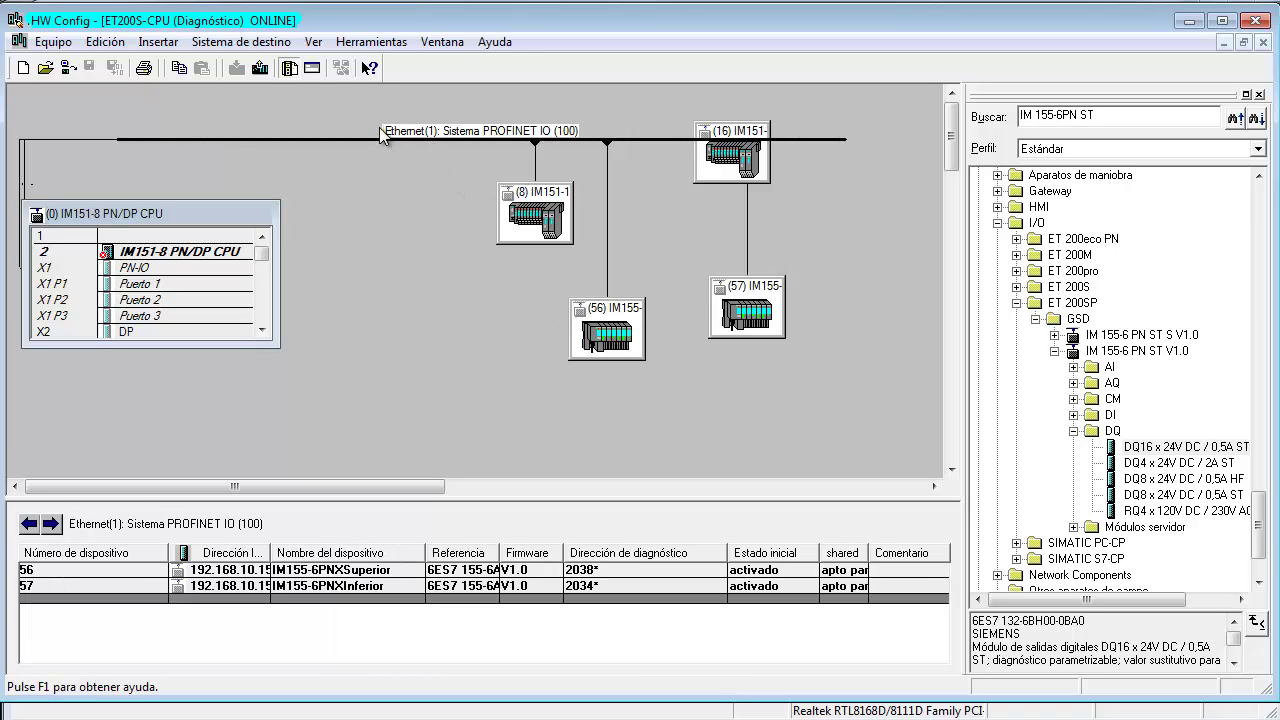
{"action": "left_click_drag", "start_coordinate": [380, 138], "coordinate": [380, 316]}
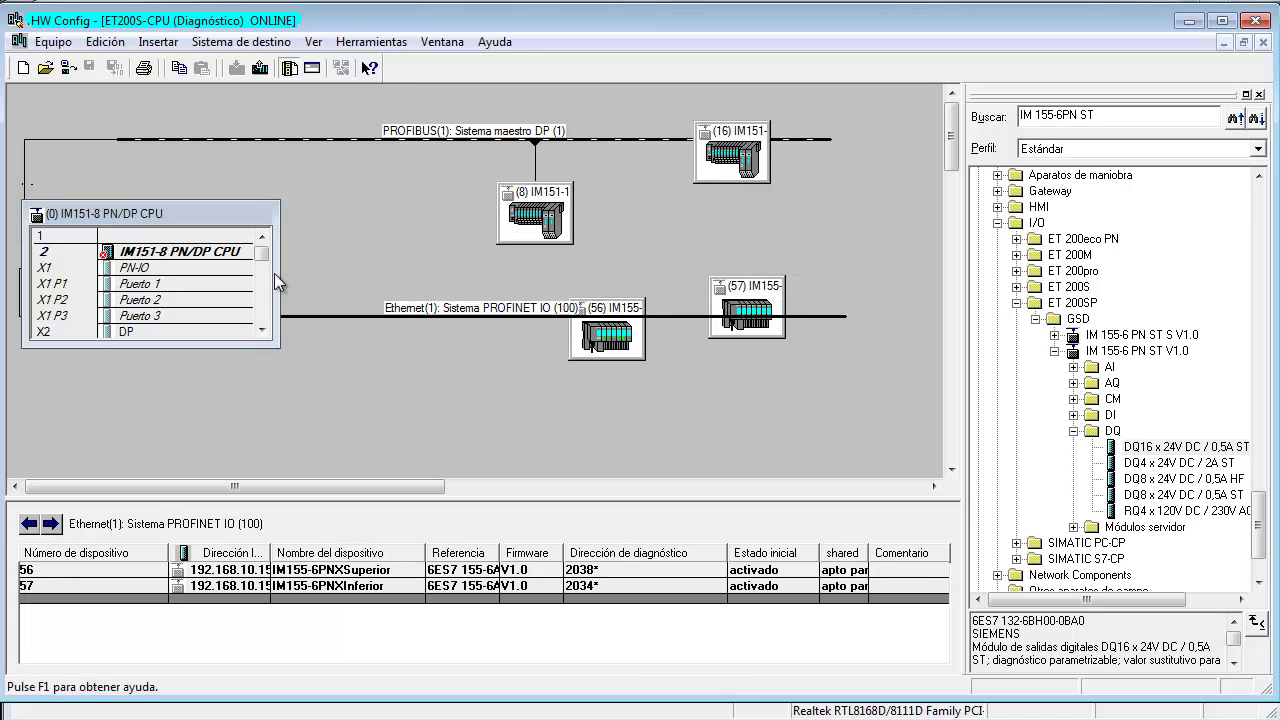
{"action": "left_click", "coordinate": [200, 251]}
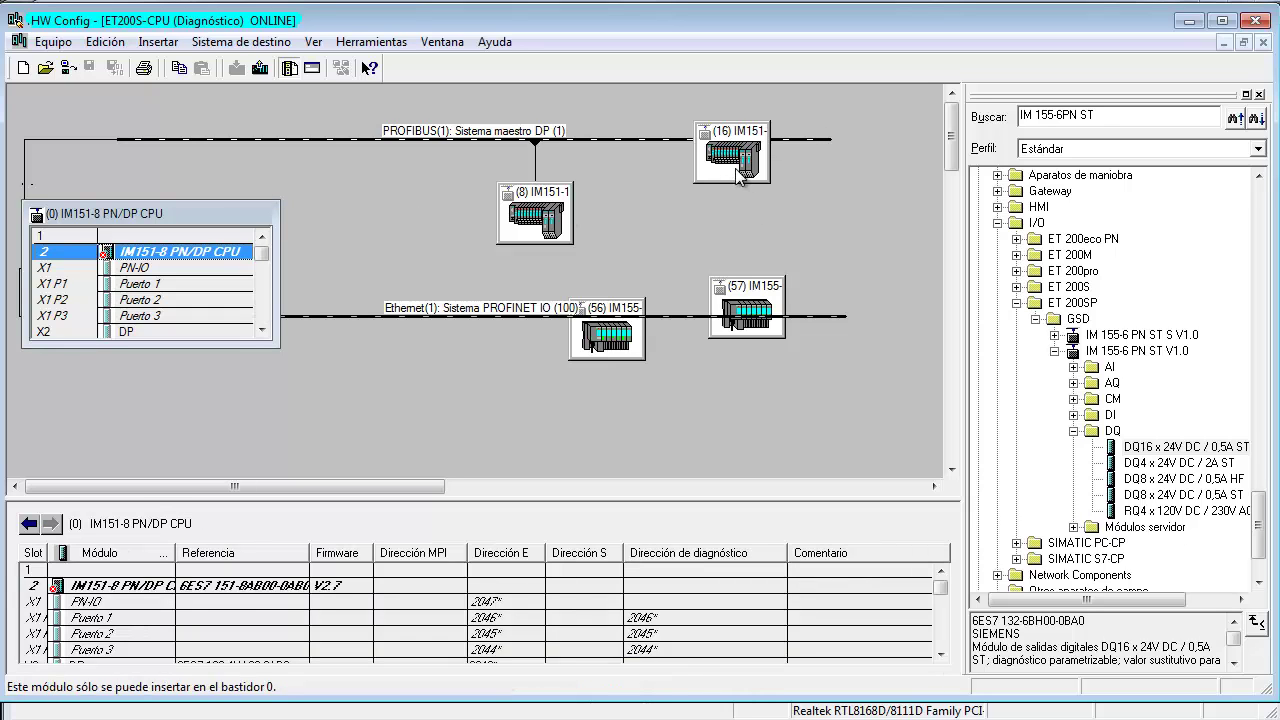
{"action": "left_click_drag", "start_coordinate": [734, 164], "coordinate": [744, 234]}
{"action": "left_click_drag", "start_coordinate": [200, 232], "coordinate": [206, 166]}
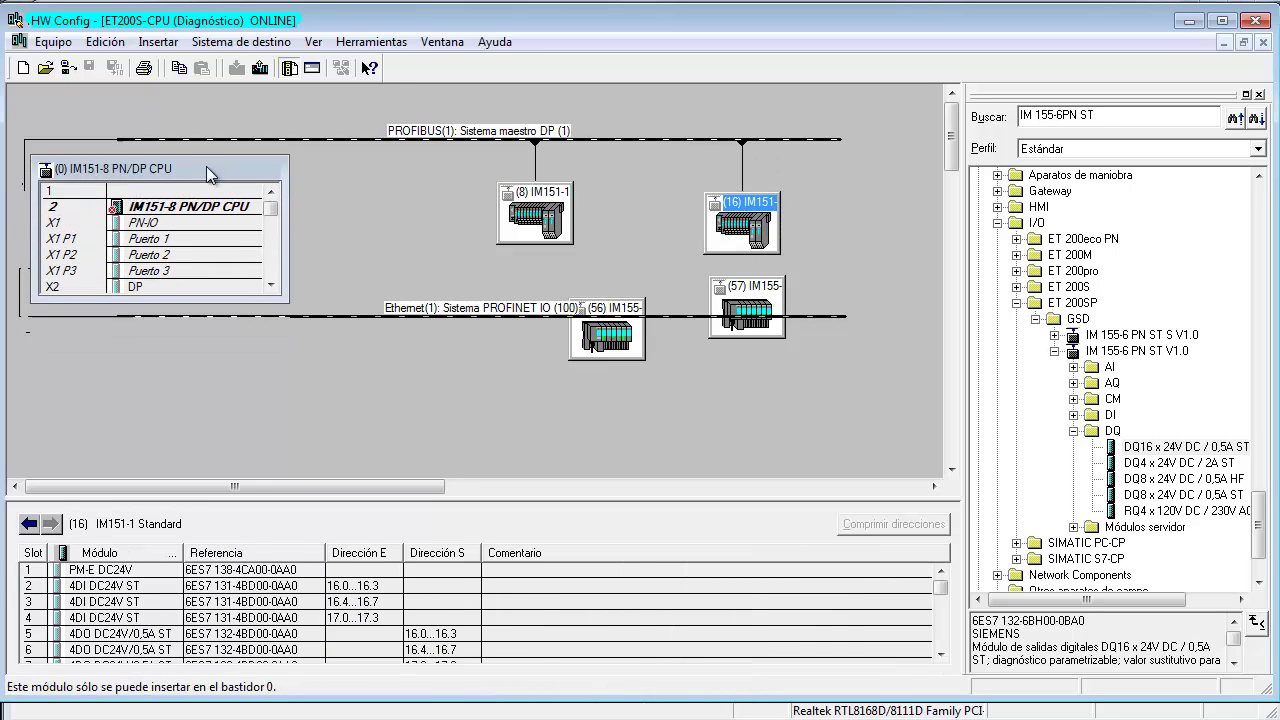
Show DP slave 8's modules in a taller detail table and select the 4DI DC24V ST module in slot 2.
{"action": "left_click", "coordinate": [550, 210]}
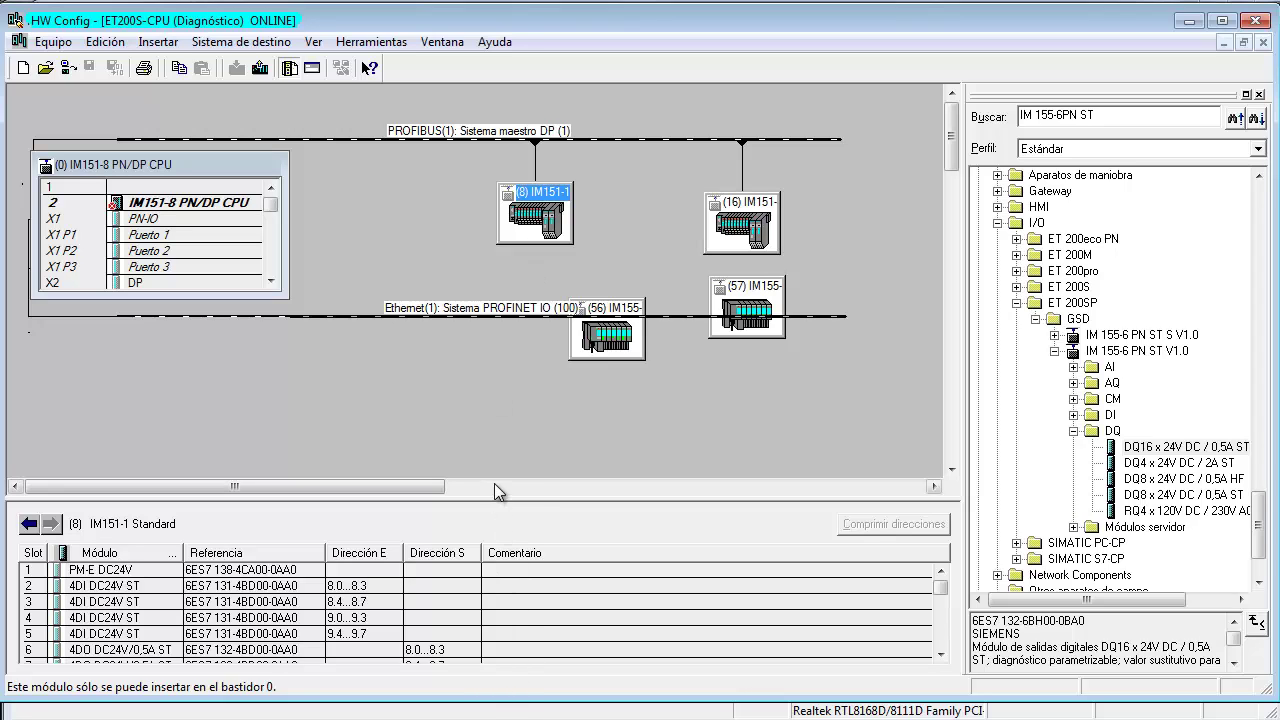
{"action": "left_click_drag", "start_coordinate": [500, 497], "coordinate": [494, 433]}
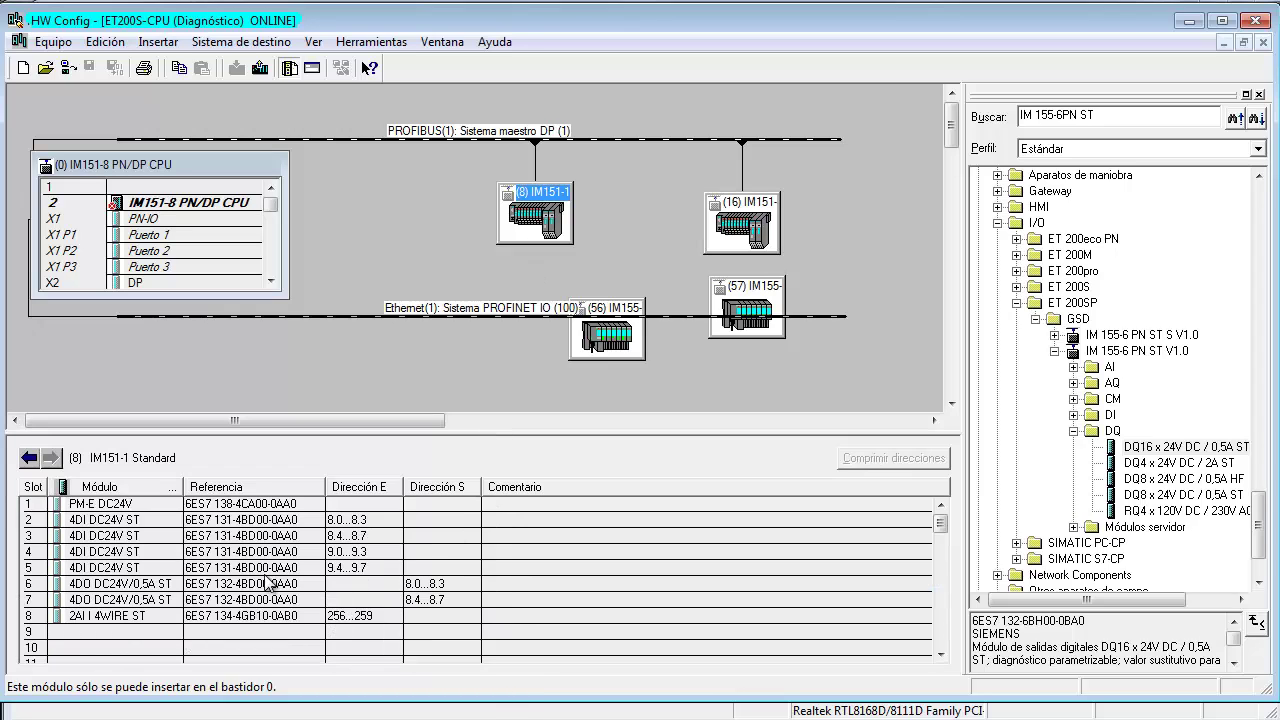
{"action": "left_click", "coordinate": [285, 523]}
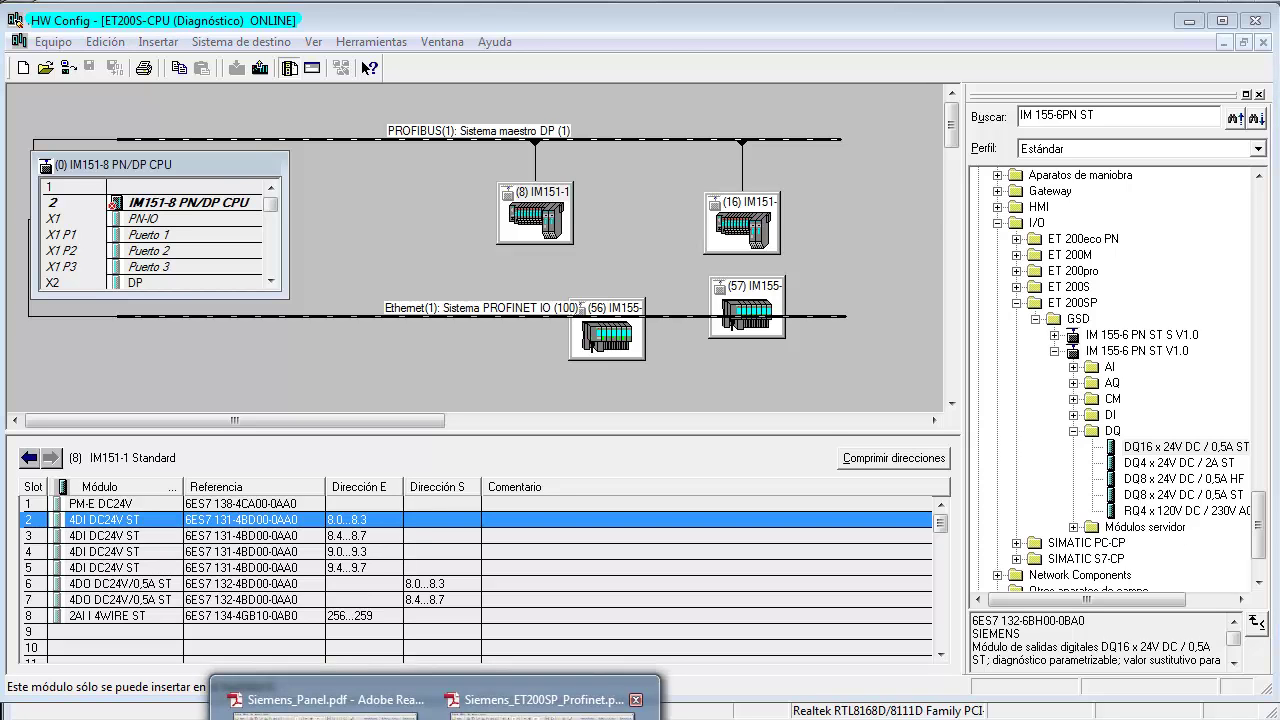
Switch to Siemens_ET200SP_Profinet.pdf in Adobe Reader and browse from its last page back to the section on loading the HW configuration into the master CPU.
{"action": "left_click", "coordinate": [558, 697]}
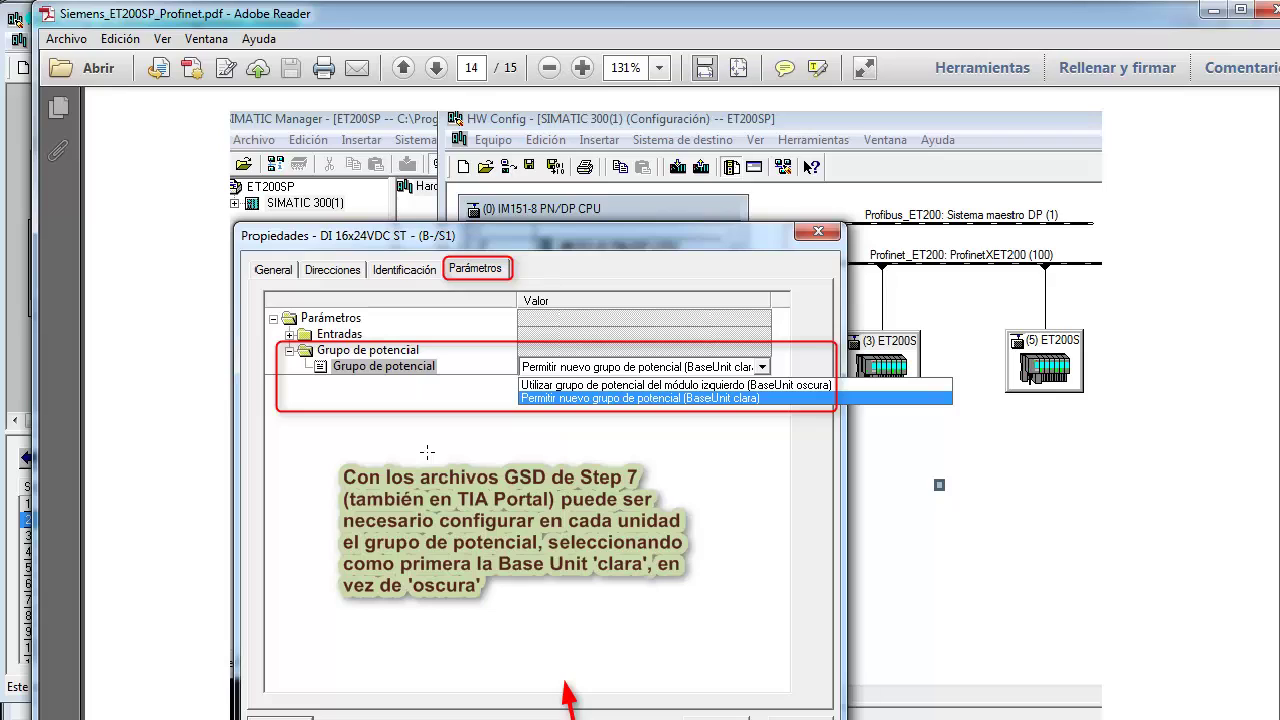
{"action": "scroll", "coordinate": [412, 396], "scroll_direction": "down", "scroll_amount": 15}
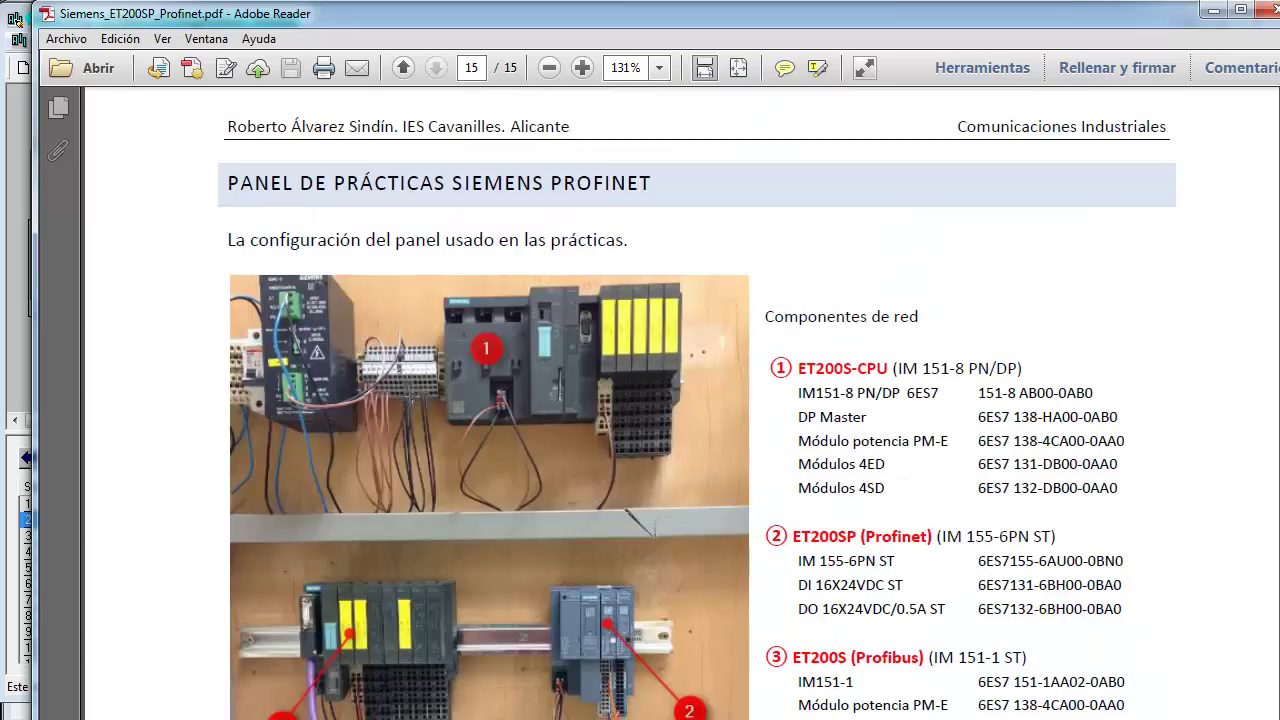
{"action": "scroll", "coordinate": [412, 396], "scroll_direction": "up", "scroll_amount": 20}
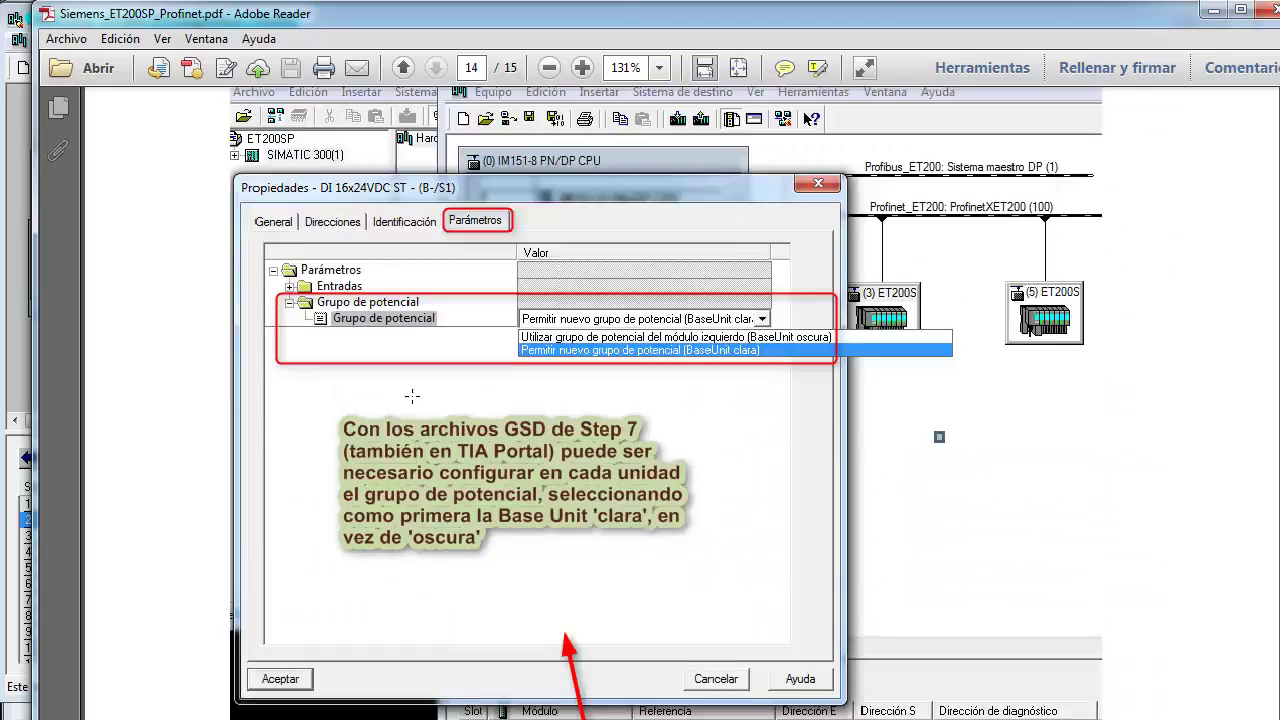
{"action": "scroll", "coordinate": [410, 397], "scroll_direction": "up", "scroll_amount": 12}
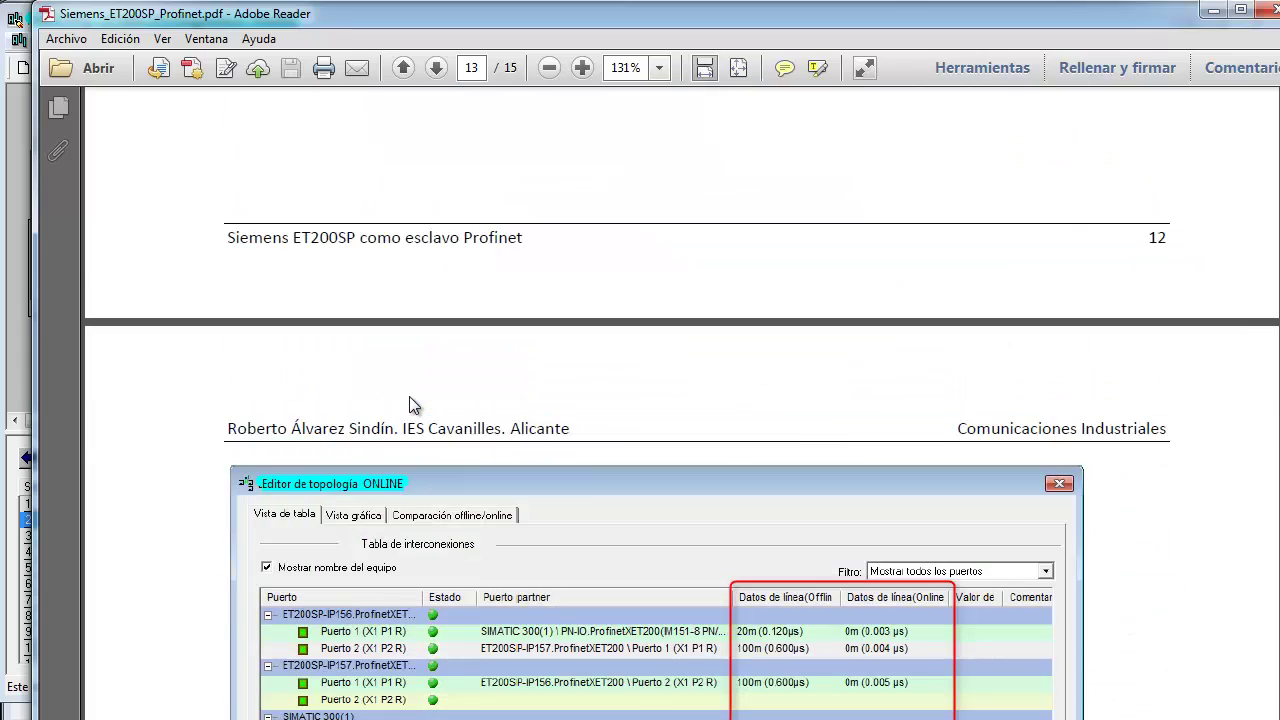
{"action": "scroll", "coordinate": [409, 396], "scroll_direction": "up", "scroll_amount": 15}
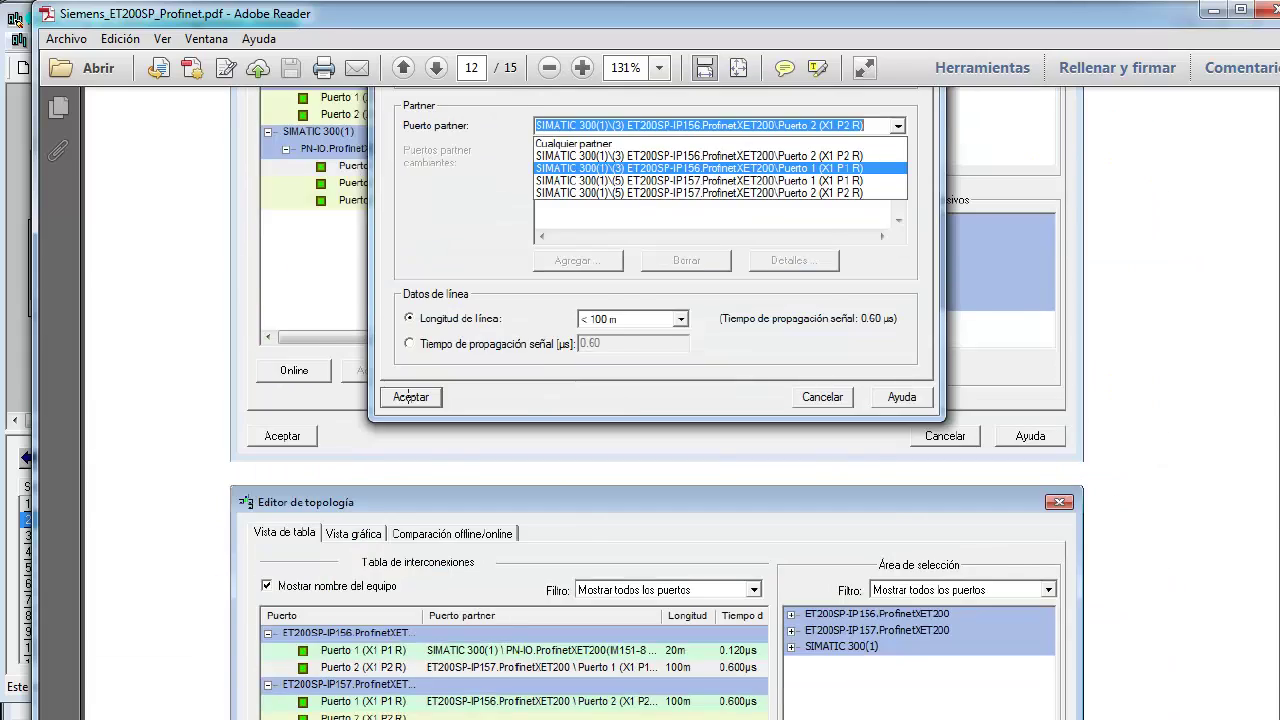
{"action": "scroll", "coordinate": [409, 396], "scroll_direction": "up", "scroll_amount": 15}
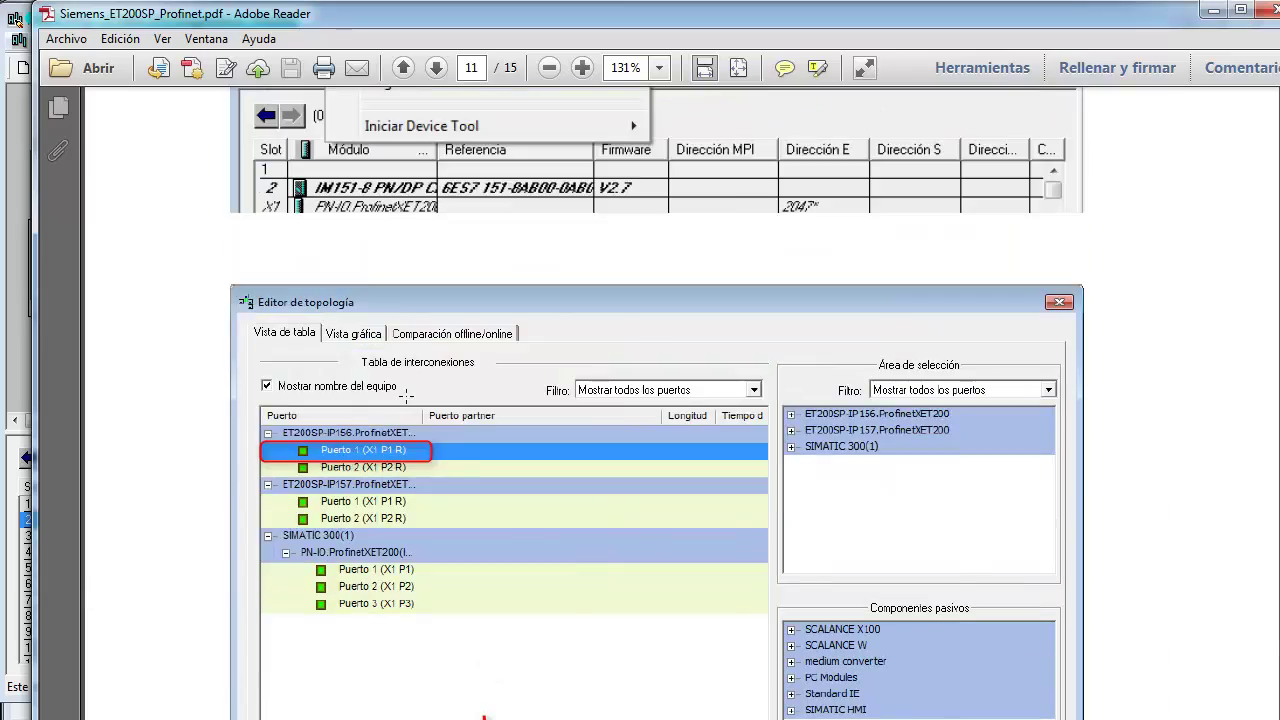
{"action": "scroll", "coordinate": [406, 397], "scroll_direction": "up", "scroll_amount": 15}
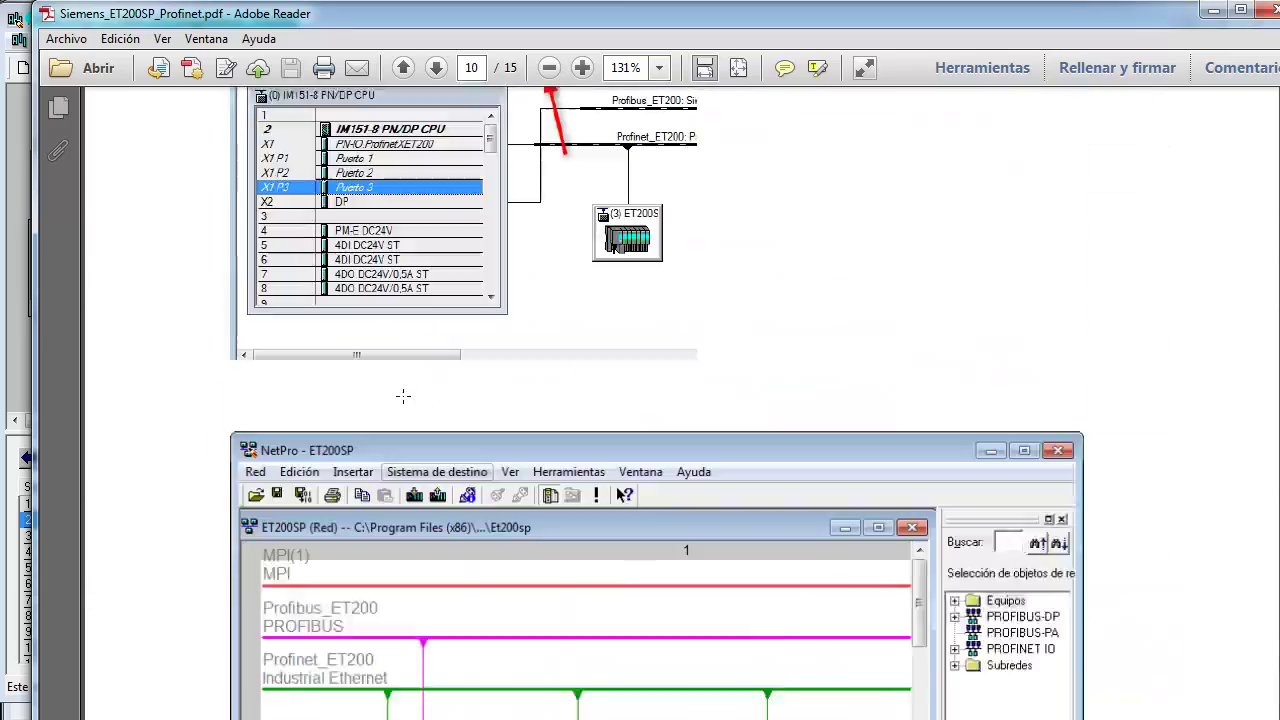
{"action": "scroll", "coordinate": [406, 401], "scroll_direction": "up", "scroll_amount": 15}
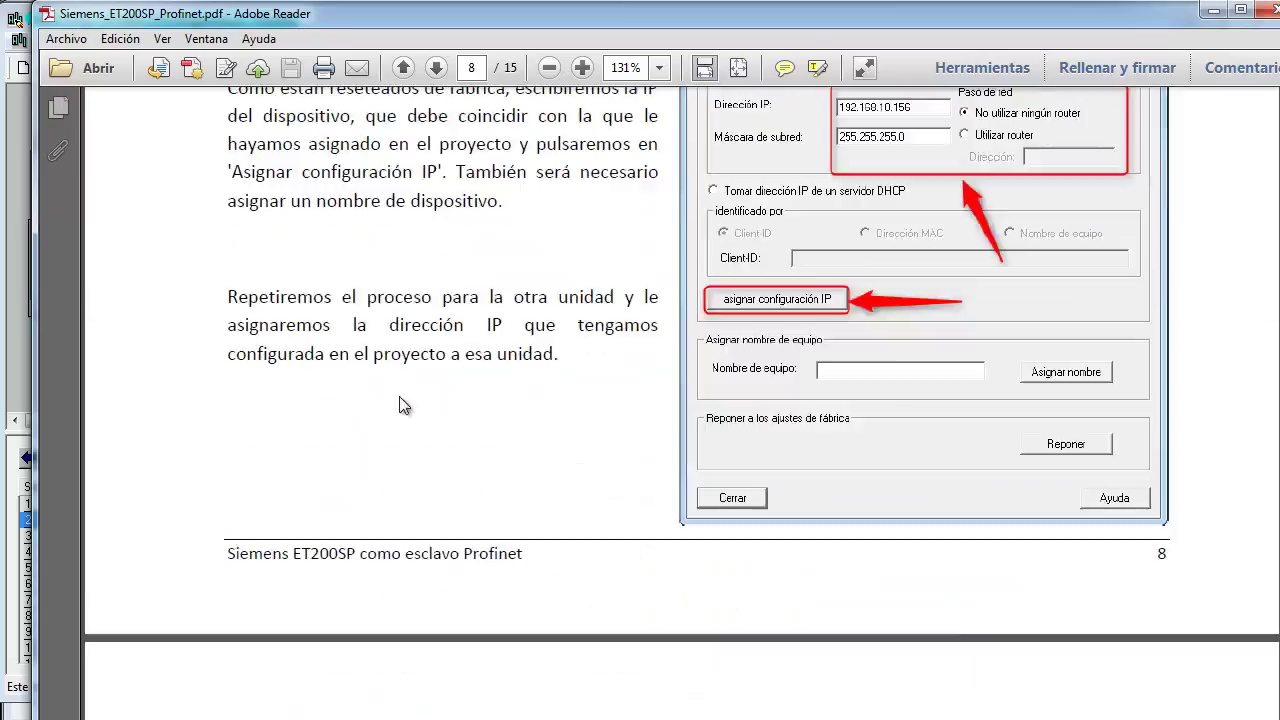
{"action": "scroll", "coordinate": [398, 397], "scroll_direction": "up", "scroll_amount": 15}
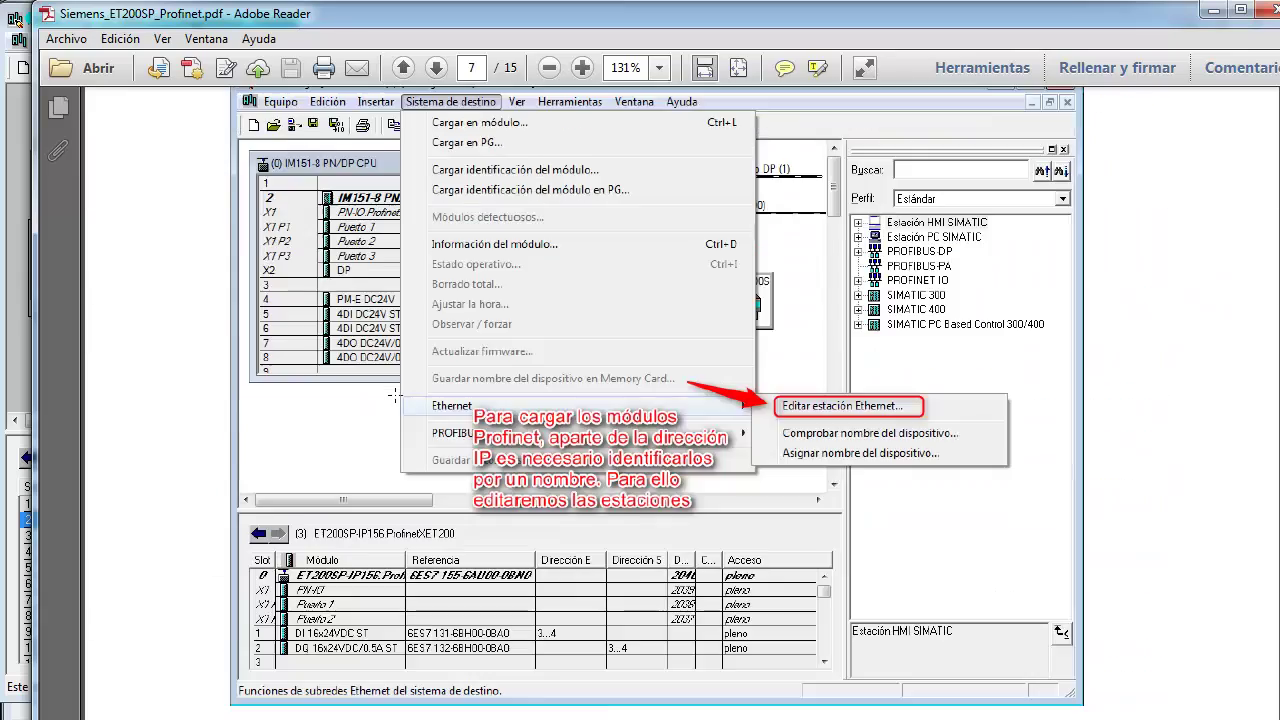
{"action": "scroll", "coordinate": [396, 400], "scroll_direction": "up", "scroll_amount": 15}
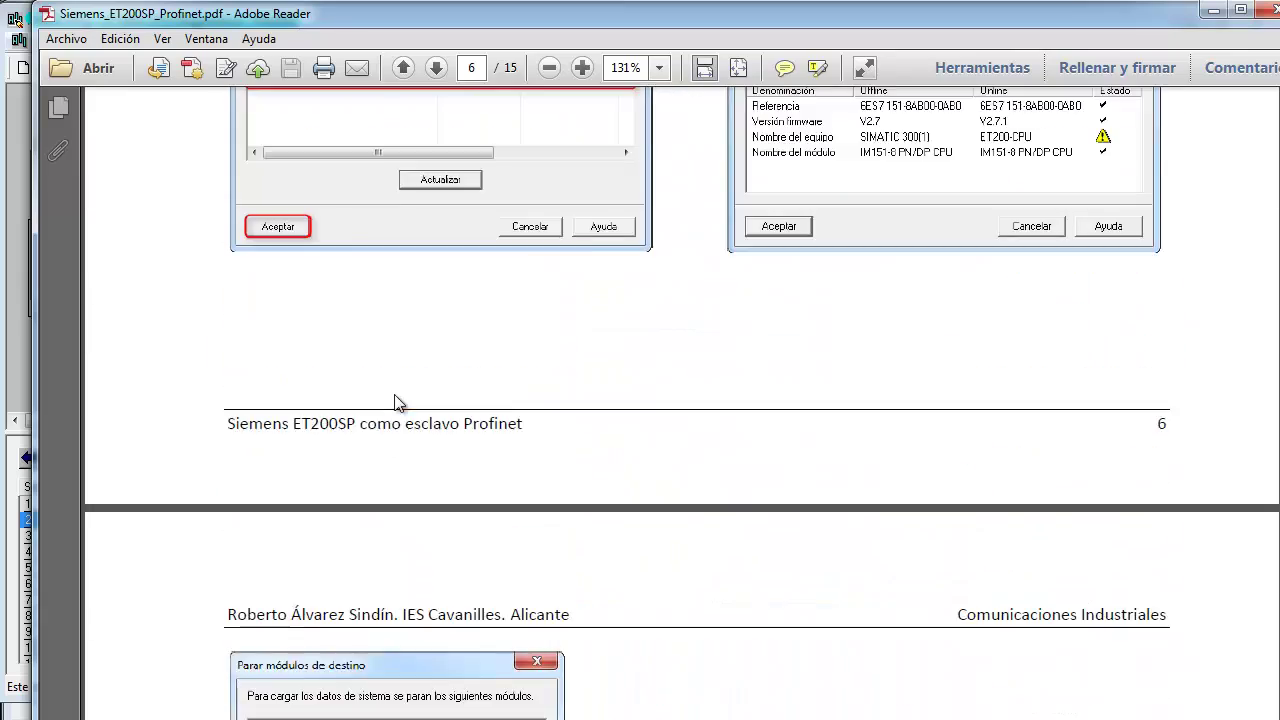
{"action": "scroll", "coordinate": [393, 394], "scroll_direction": "up", "scroll_amount": 15}
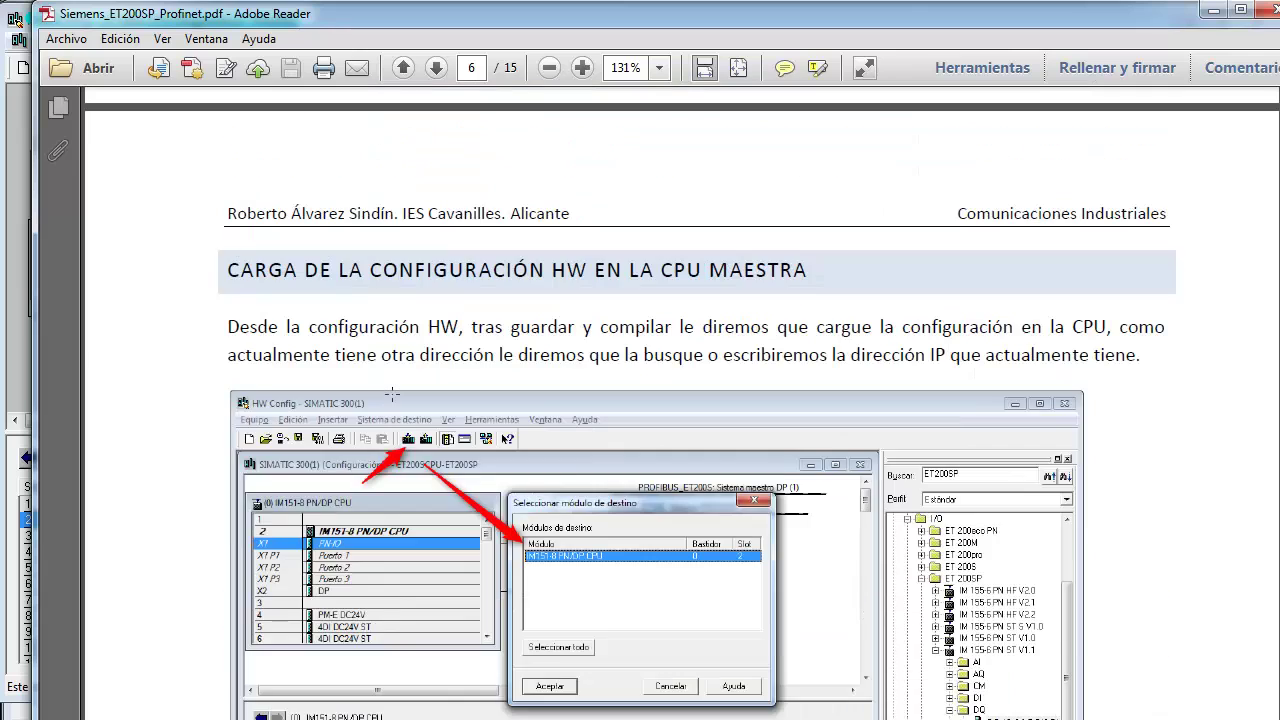
Look back through the guide's sections on device identification and communication interface configuration.
{"action": "scroll", "coordinate": [393, 402], "scroll_direction": "up", "scroll_amount": 4}
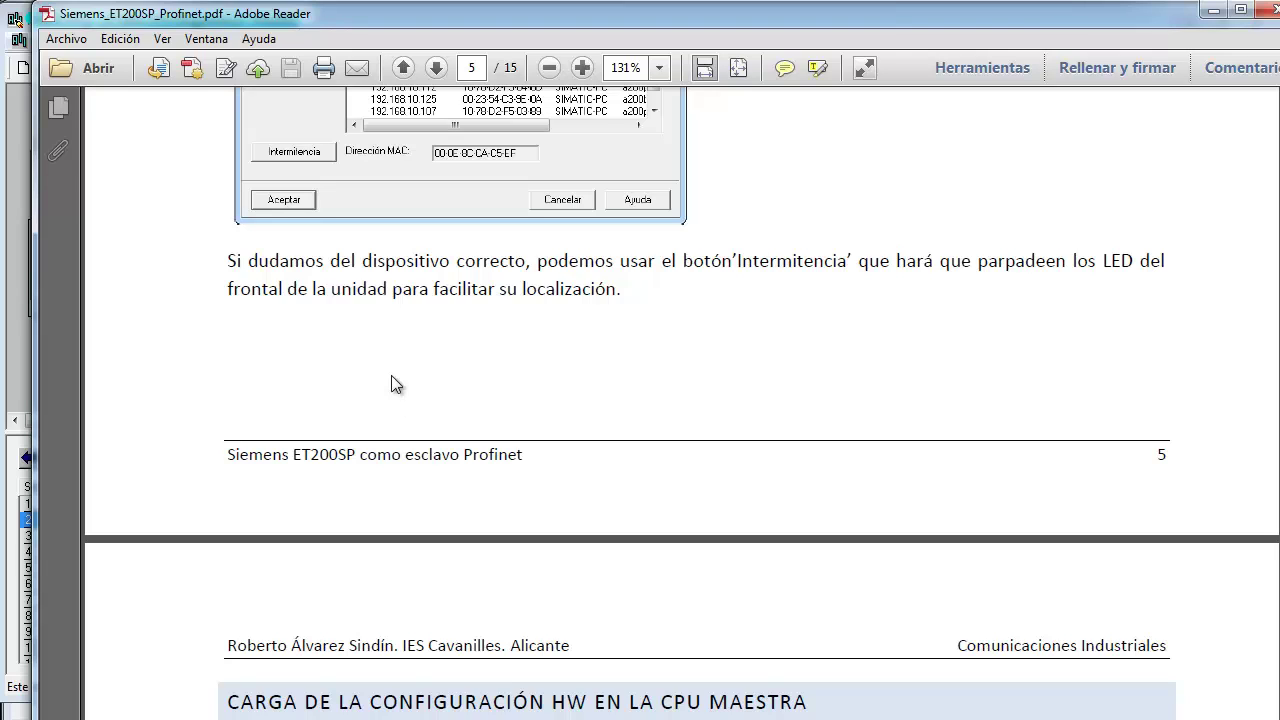
{"action": "scroll", "coordinate": [608, 265], "scroll_direction": "up", "scroll_amount": 6}
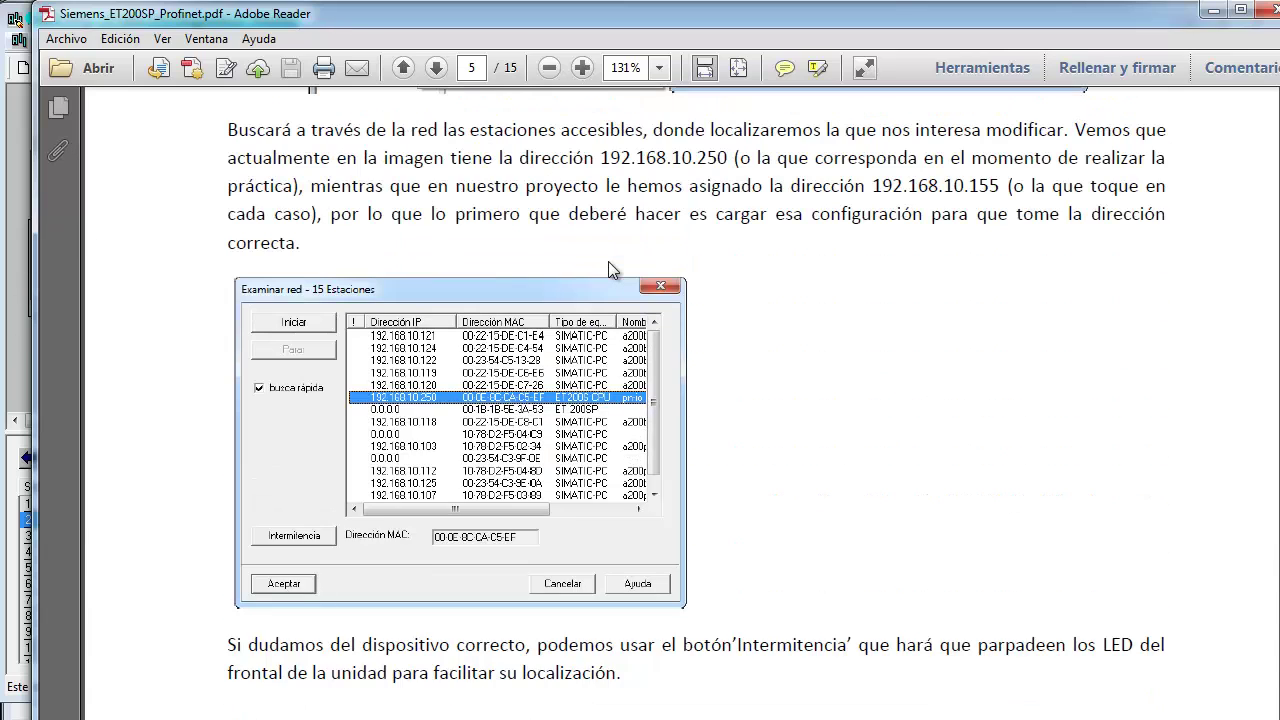
{"action": "scroll", "coordinate": [608, 268], "scroll_direction": "up", "scroll_amount": 12}
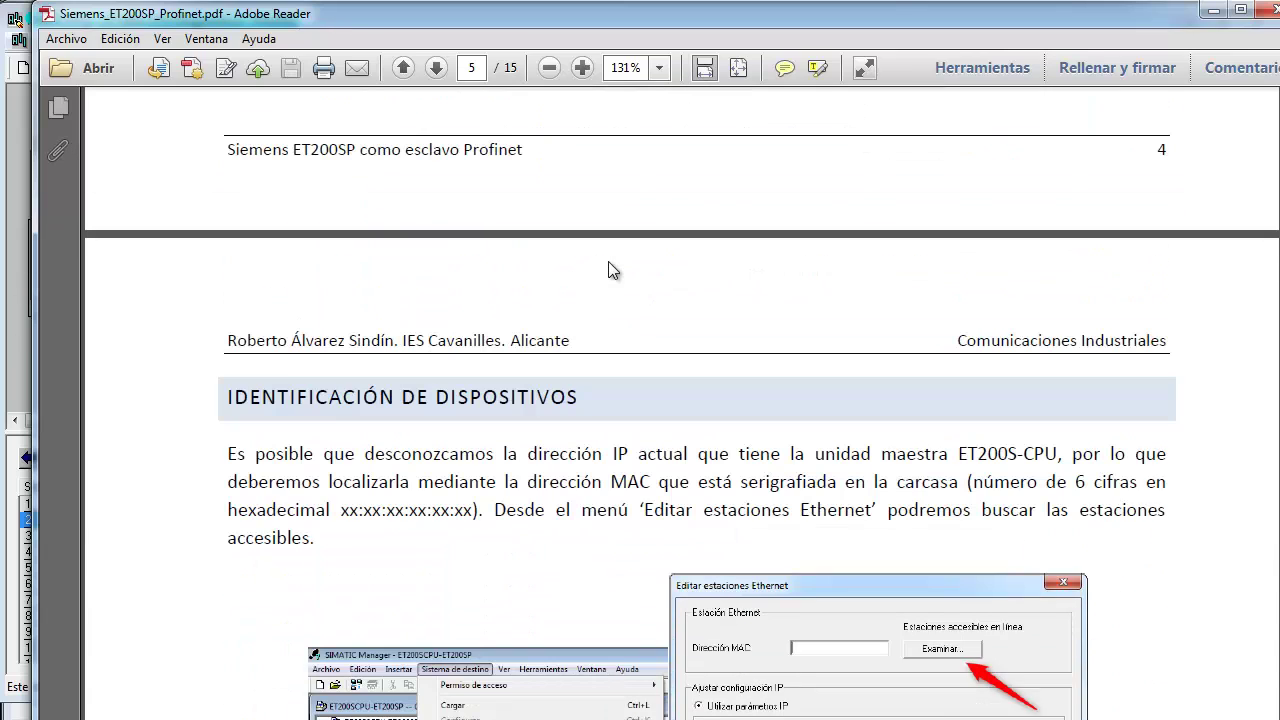
{"action": "scroll", "coordinate": [608, 268], "scroll_direction": "down", "scroll_amount": 2}
{"action": "scroll", "coordinate": [608, 261], "scroll_direction": "up", "scroll_amount": 8}
{"action": "scroll", "coordinate": [608, 262], "scroll_direction": "up", "scroll_amount": 2}
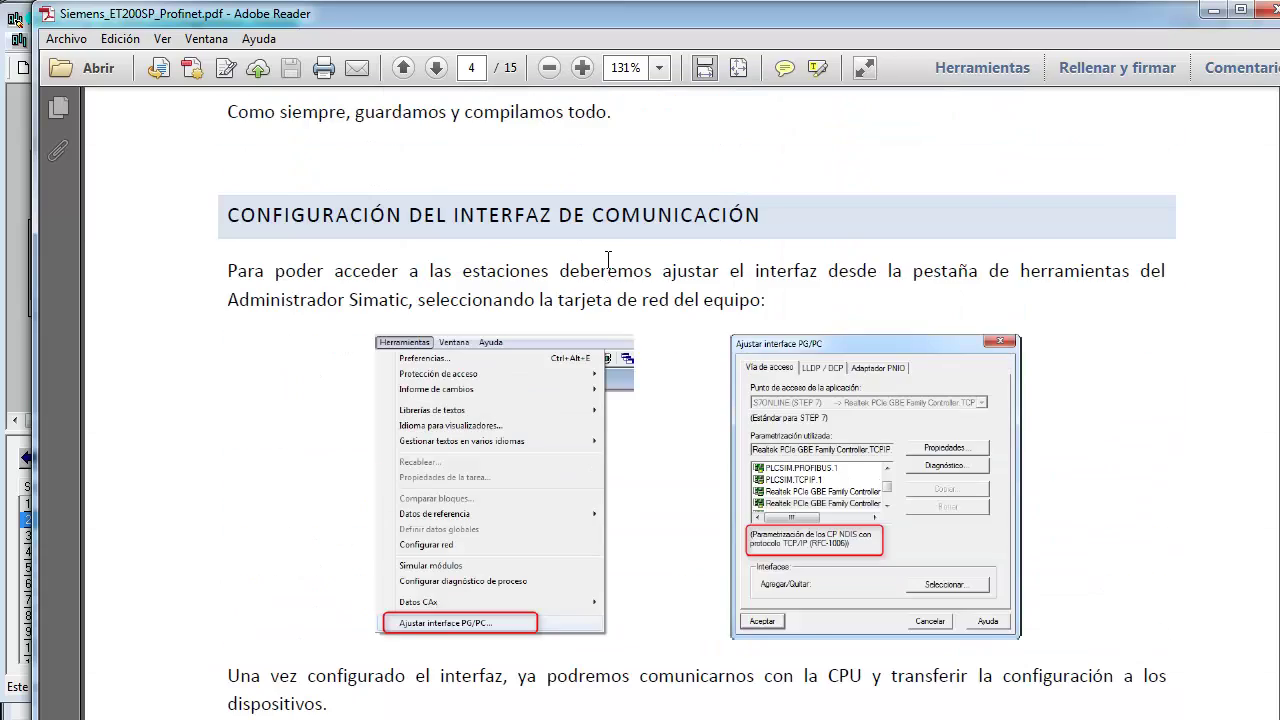
{"action": "scroll", "coordinate": [608, 260], "scroll_direction": "up", "scroll_amount": 18}
Review the device identification instructions for editing Ethernet stations and examining the network for accessible devices.
{"action": "scroll", "coordinate": [650, 278], "scroll_direction": "down", "scroll_amount": 16}
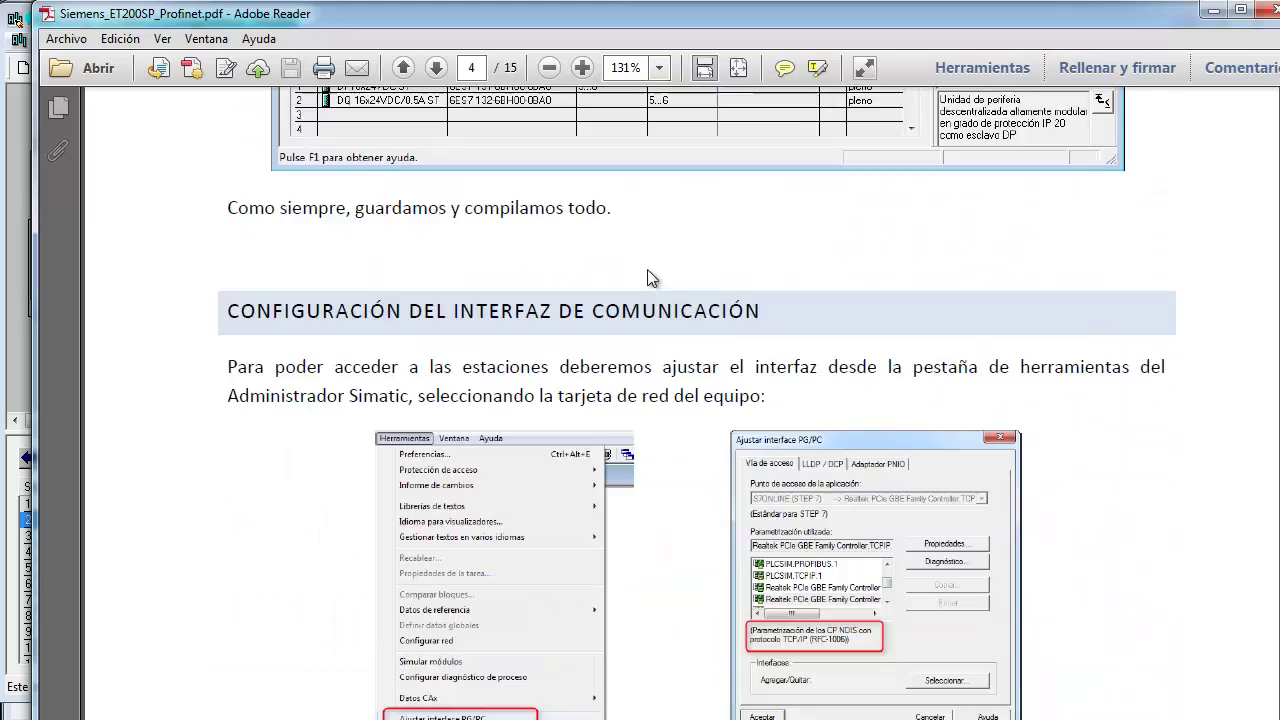
{"action": "scroll", "coordinate": [650, 278], "scroll_direction": "down", "scroll_amount": 19}
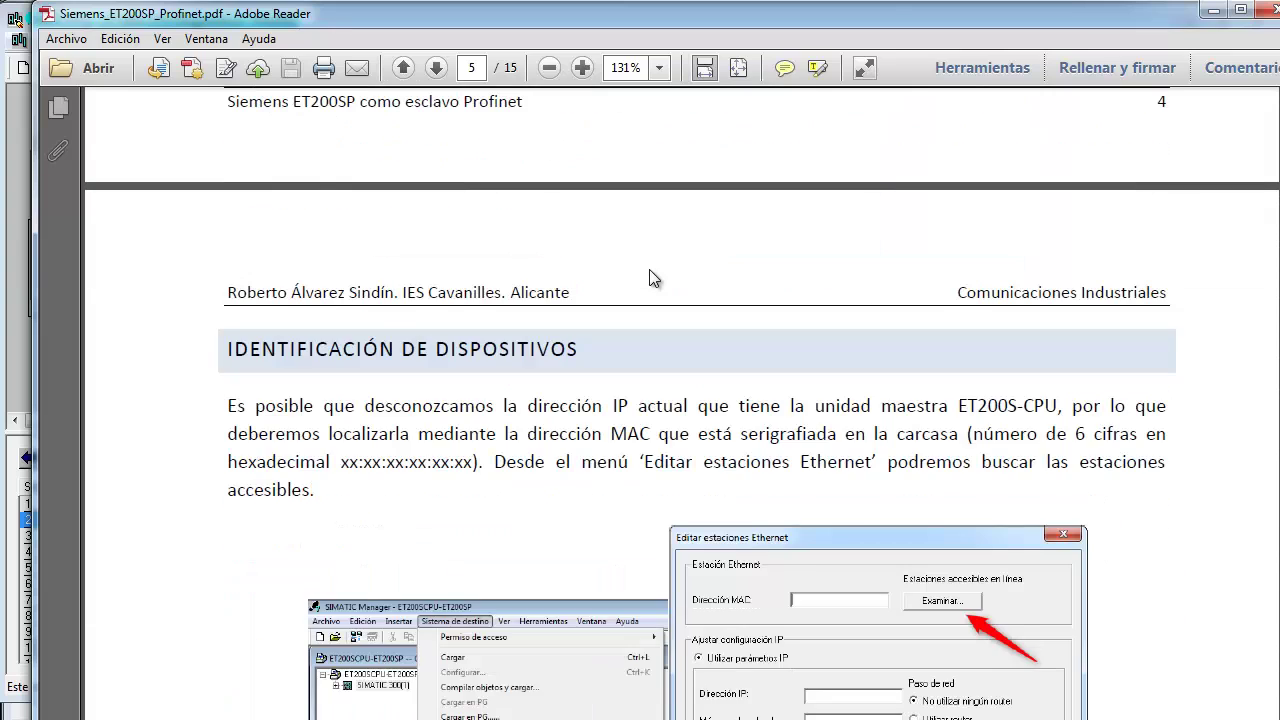
{"action": "scroll", "coordinate": [649, 278], "scroll_direction": "up", "scroll_amount": 1}
{"action": "scroll", "coordinate": [649, 278], "scroll_direction": "down", "scroll_amount": 6}
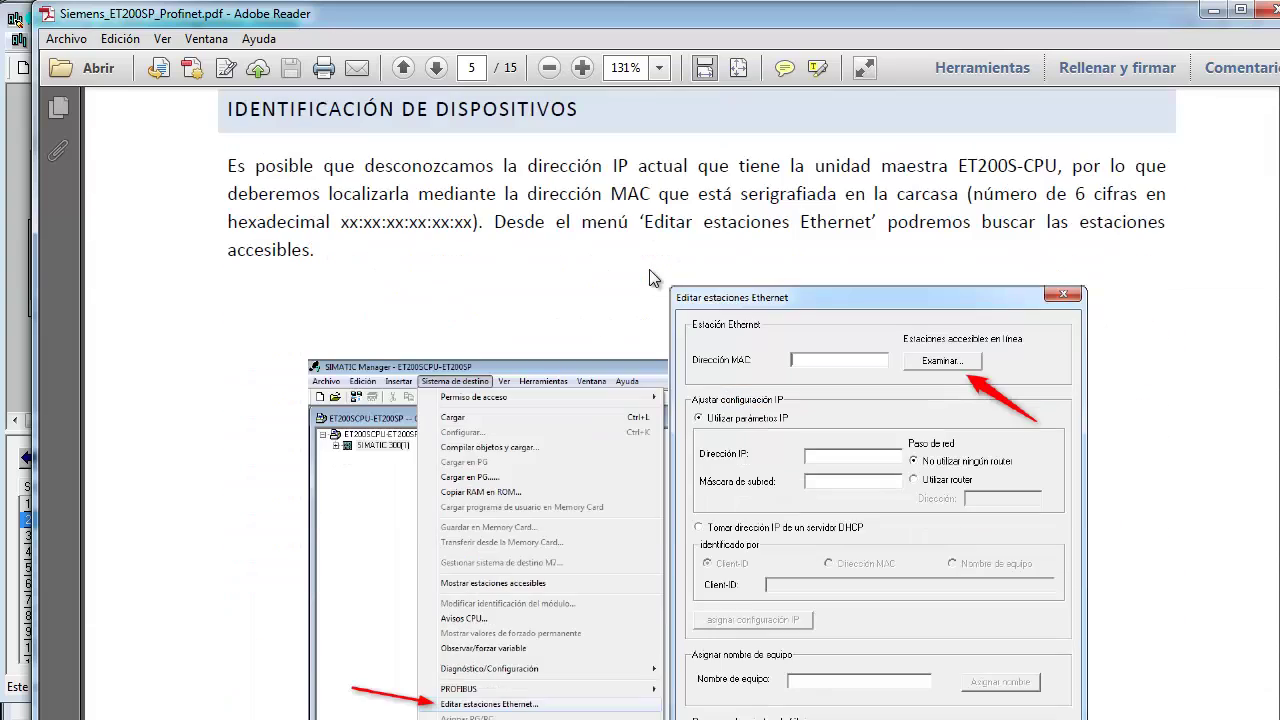
{"action": "scroll", "coordinate": [650, 278], "scroll_direction": "down", "scroll_amount": 11}
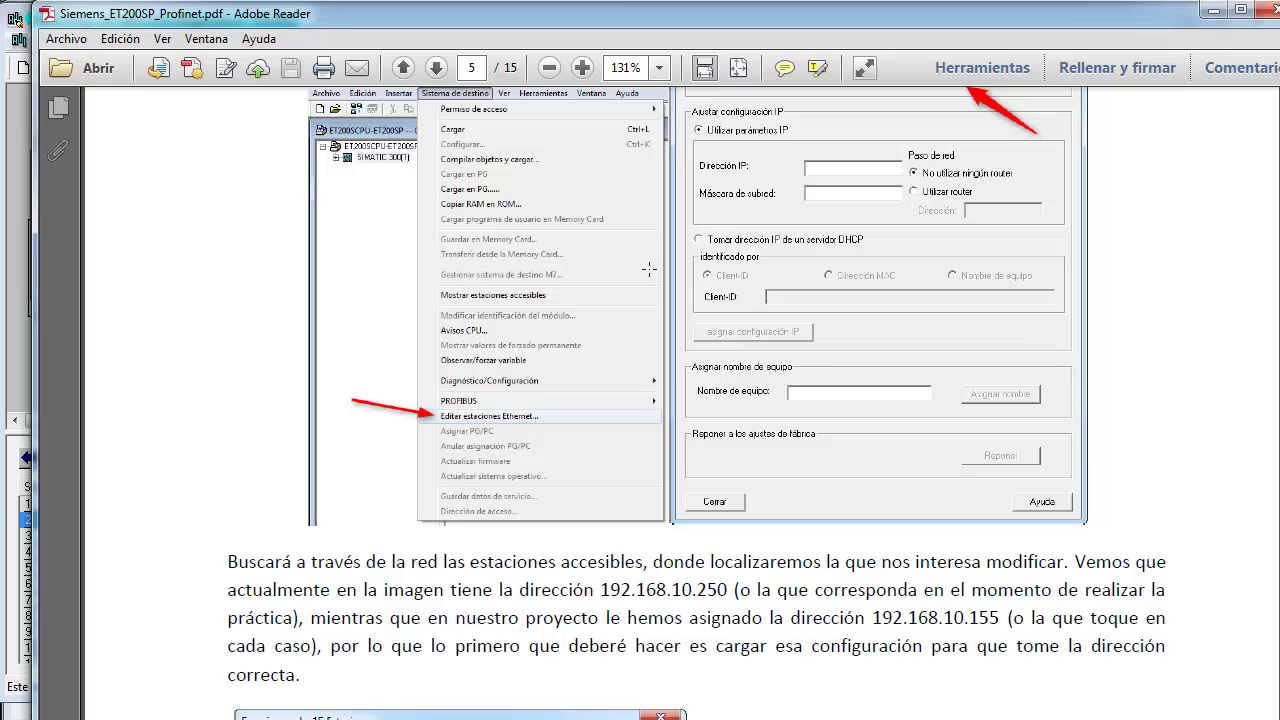
{"action": "scroll", "coordinate": [649, 268], "scroll_direction": "down", "scroll_amount": 20}
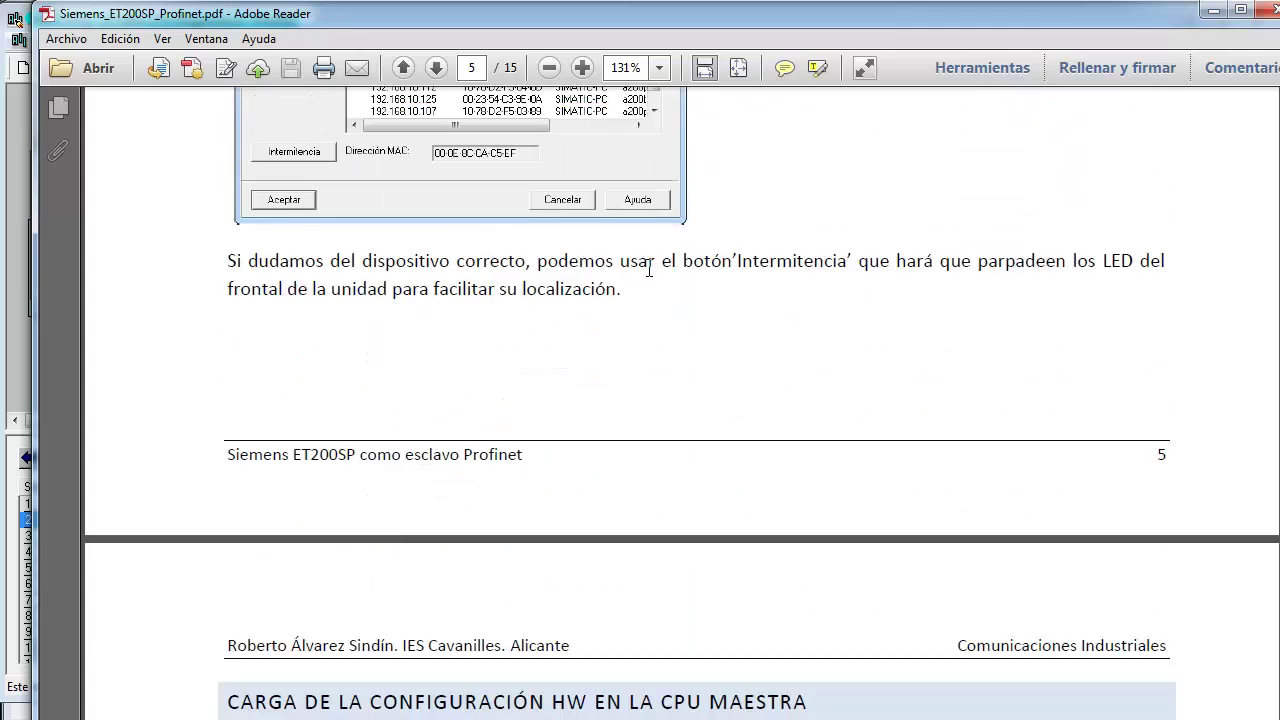
Read the master CPU download procedure, from target module selection through the restart, up to the PROFINET slave configuration section.
{"action": "scroll", "coordinate": [649, 268], "scroll_direction": "down", "scroll_amount": 3}
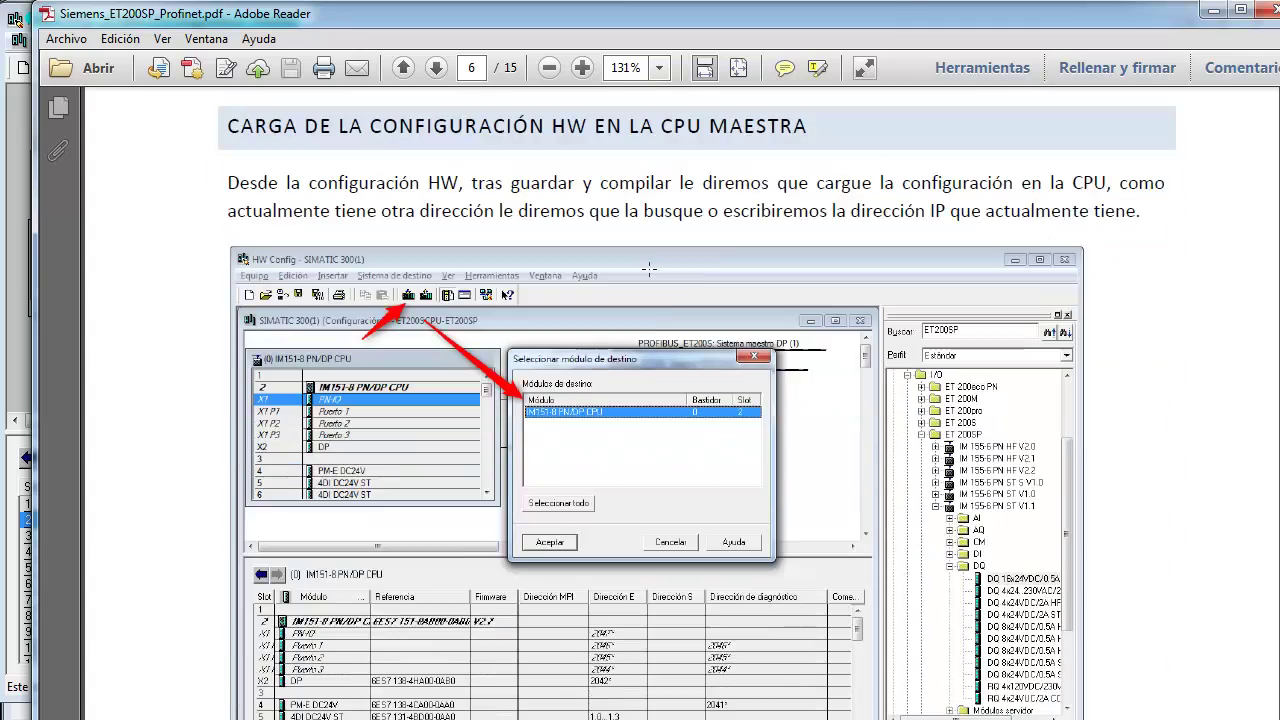
{"action": "scroll", "coordinate": [649, 268], "scroll_direction": "down", "scroll_amount": 11}
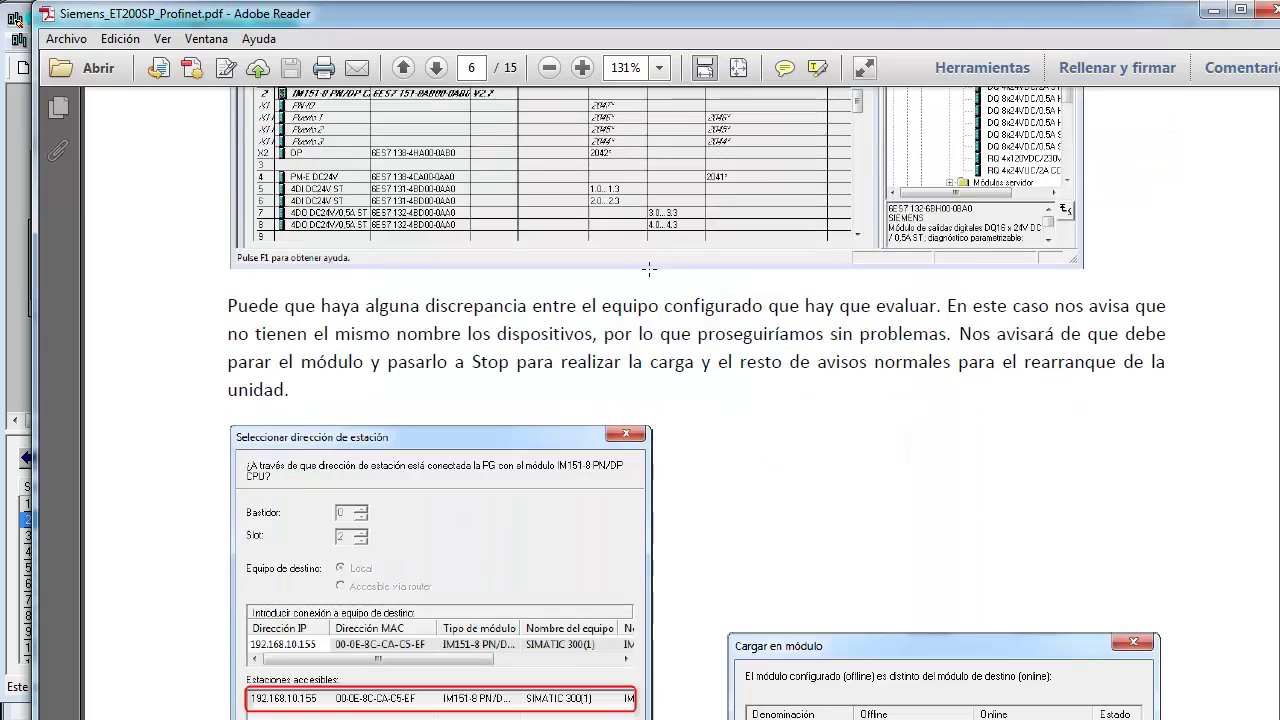
{"action": "scroll", "coordinate": [649, 268], "scroll_direction": "down", "scroll_amount": 12}
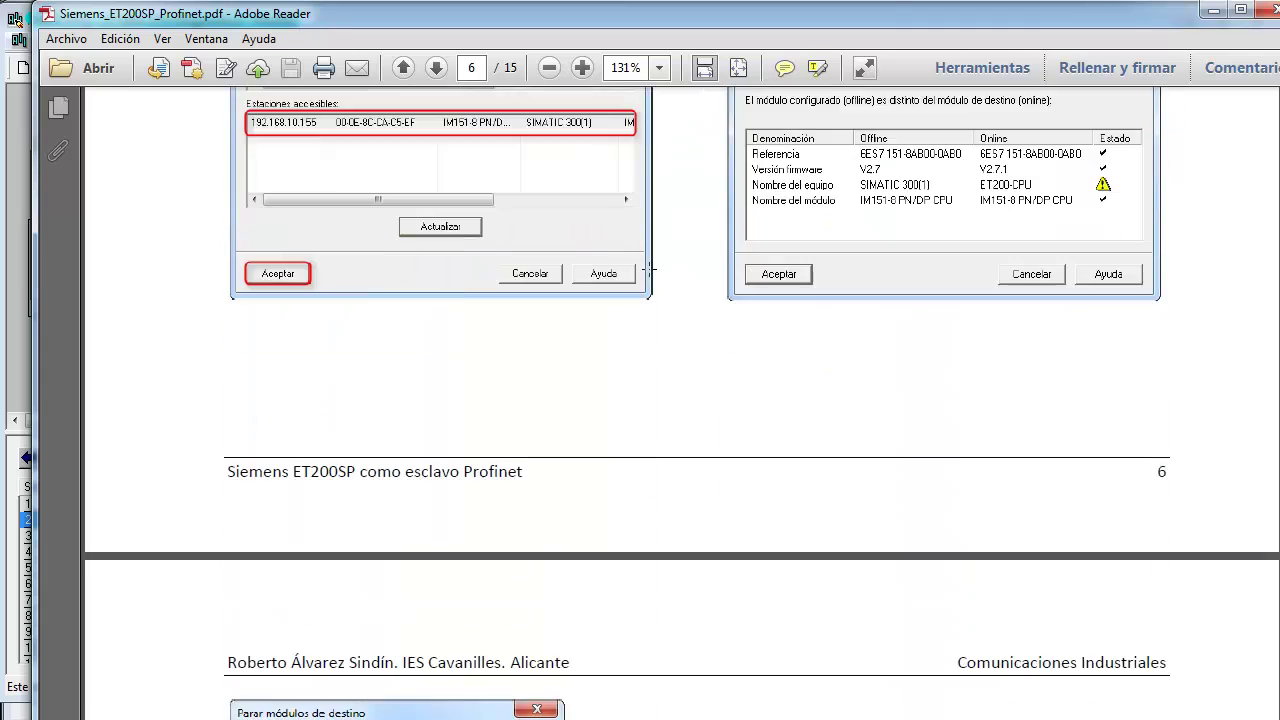
{"action": "scroll", "coordinate": [649, 269], "scroll_direction": "up", "scroll_amount": 6}
{"action": "scroll", "coordinate": [649, 269], "scroll_direction": "down", "scroll_amount": 5}
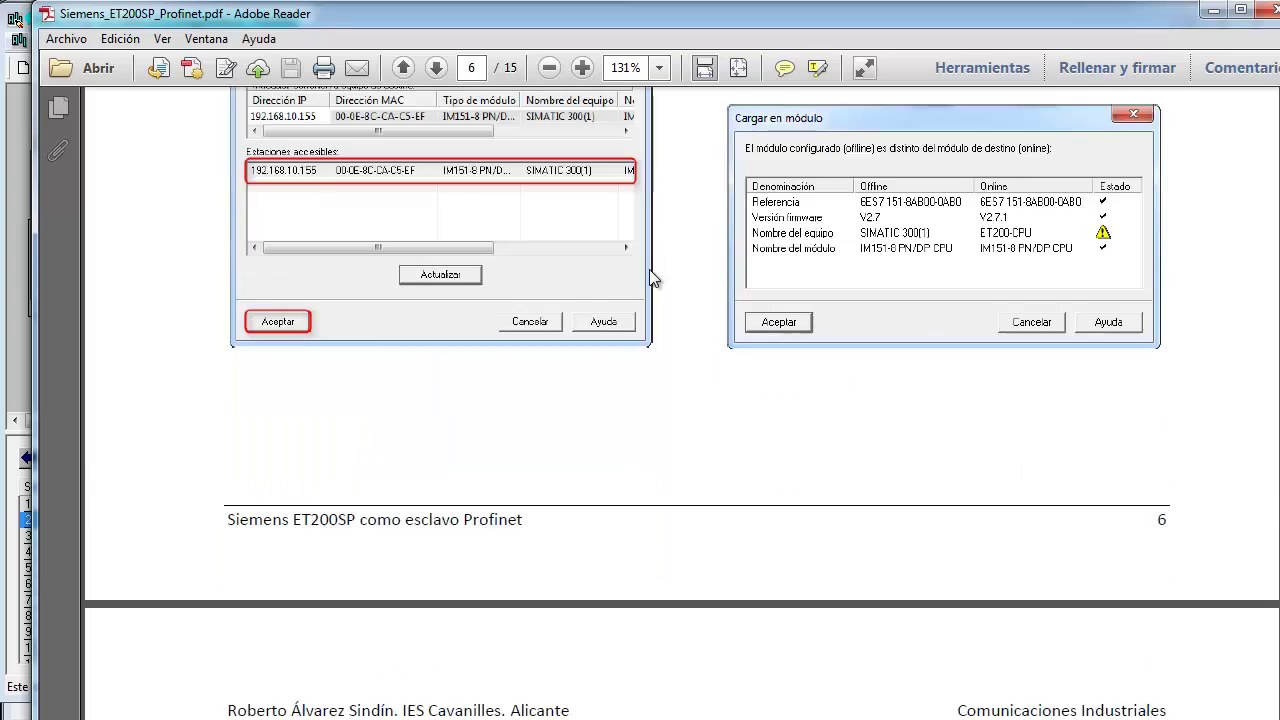
{"action": "scroll", "coordinate": [651, 275], "scroll_direction": "down", "scroll_amount": 7}
{"action": "scroll", "coordinate": [652, 278], "scroll_direction": "down", "scroll_amount": 4}
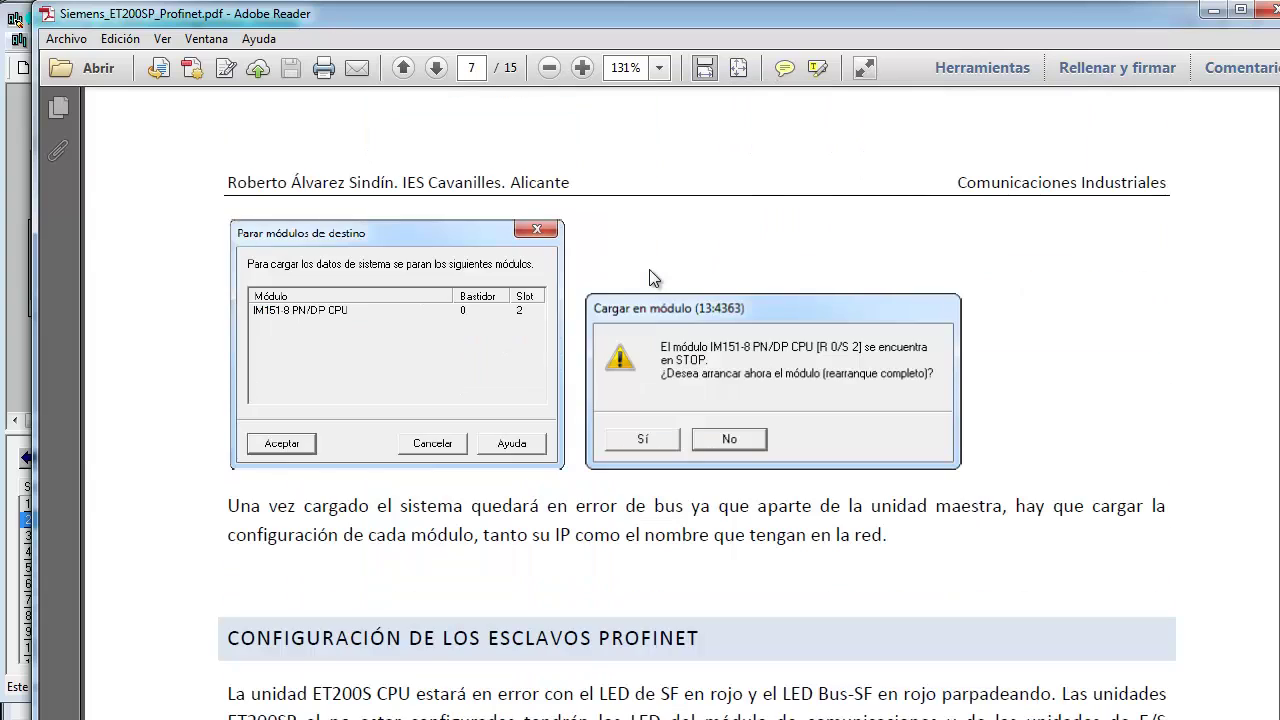
{"action": "scroll", "coordinate": [649, 278], "scroll_direction": "down", "scroll_amount": 4}
{"action": "scroll", "coordinate": [649, 268], "scroll_direction": "down", "scroll_amount": 7}
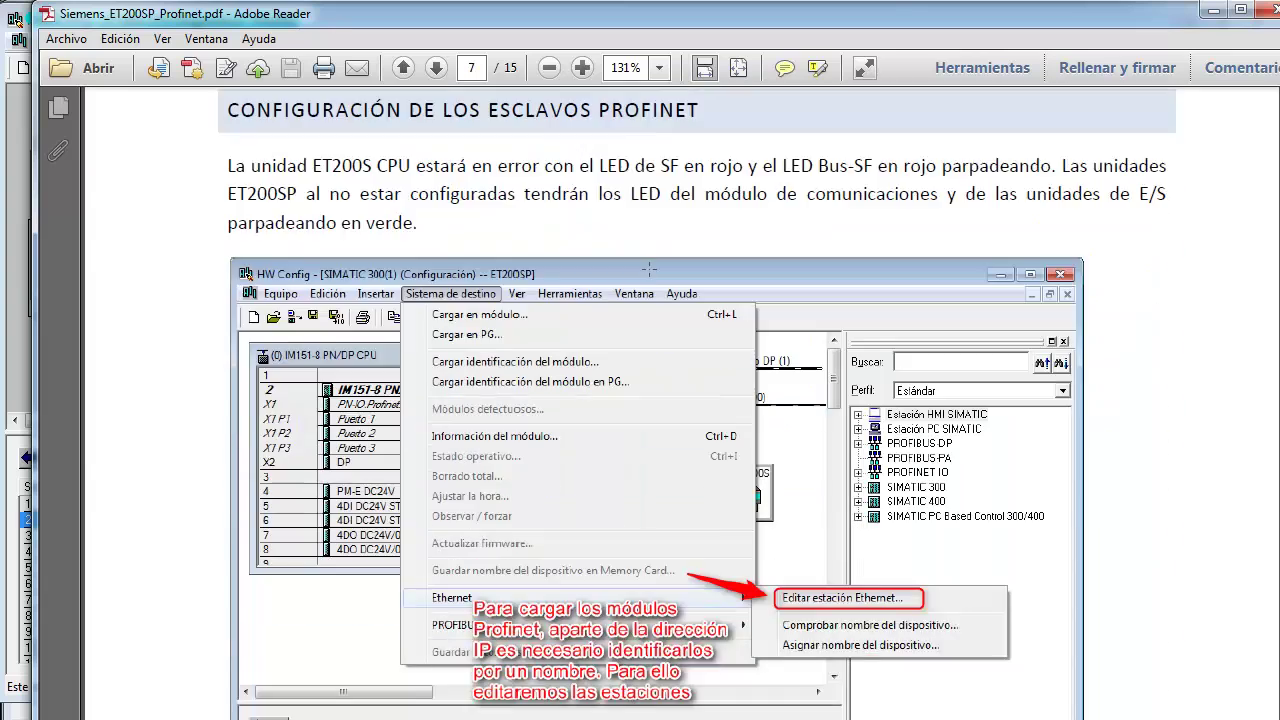
Review the guide's PROFINET slave configuration section on locating the ET200SP modules by editing the Ethernet stations.
{"action": "scroll", "coordinate": [650, 272], "scroll_direction": "down", "scroll_amount": 20}
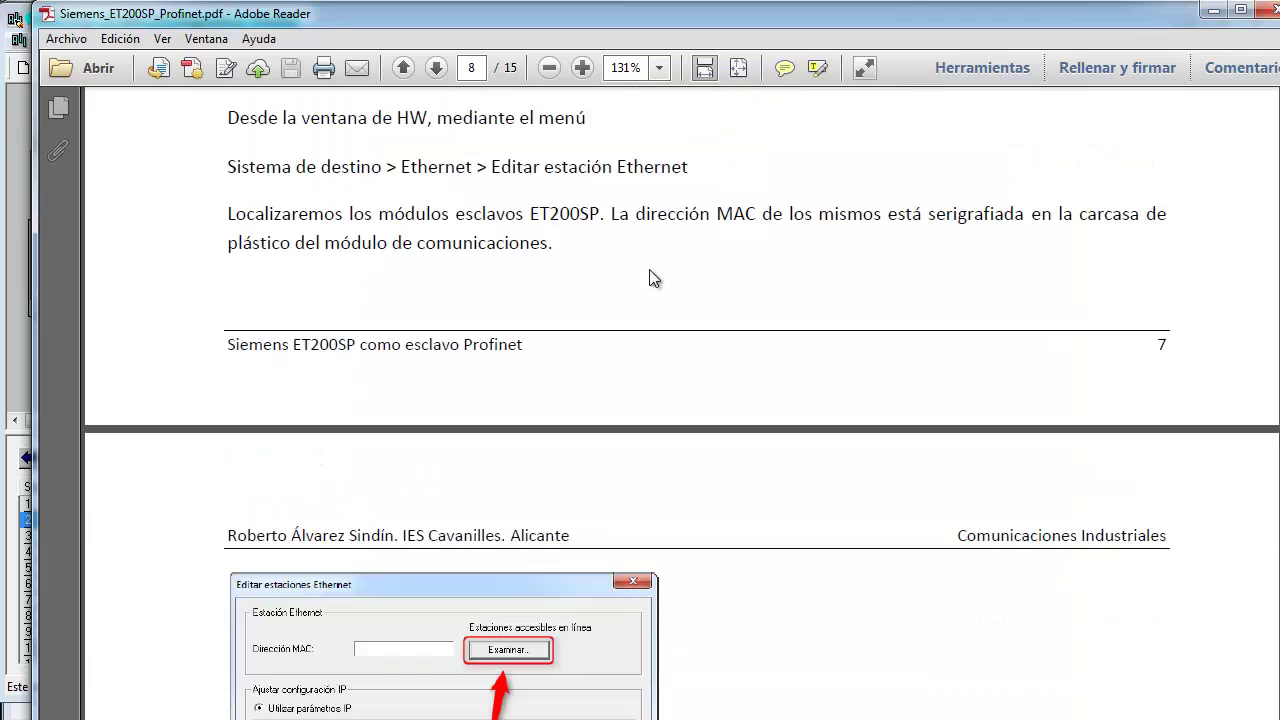
{"action": "scroll", "coordinate": [649, 275], "scroll_direction": "up", "scroll_amount": 17}
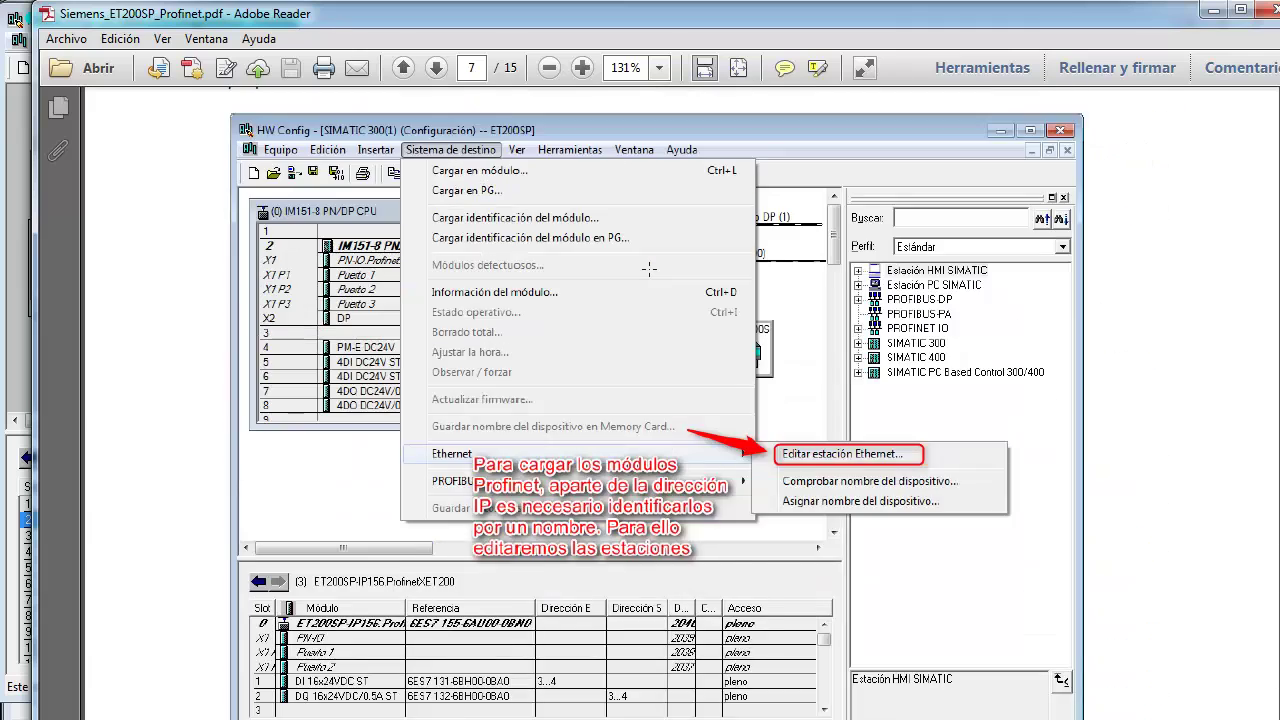
{"action": "scroll", "coordinate": [649, 268], "scroll_direction": "up", "scroll_amount": 1}
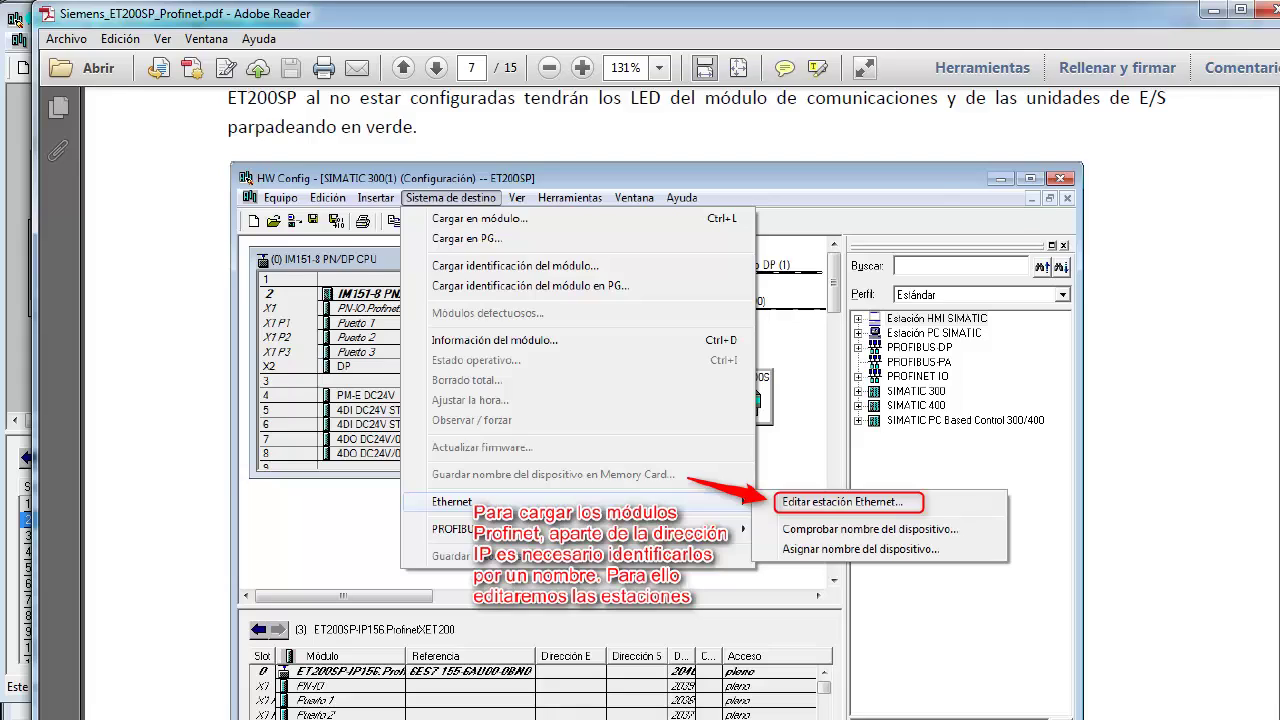
Return to HW Config, close the online diagnostic view of ET200S-CPU, and dismiss the hardware diagnostics quick view in SIMATIC Manager.
{"action": "key", "text": "alt+Tab"}
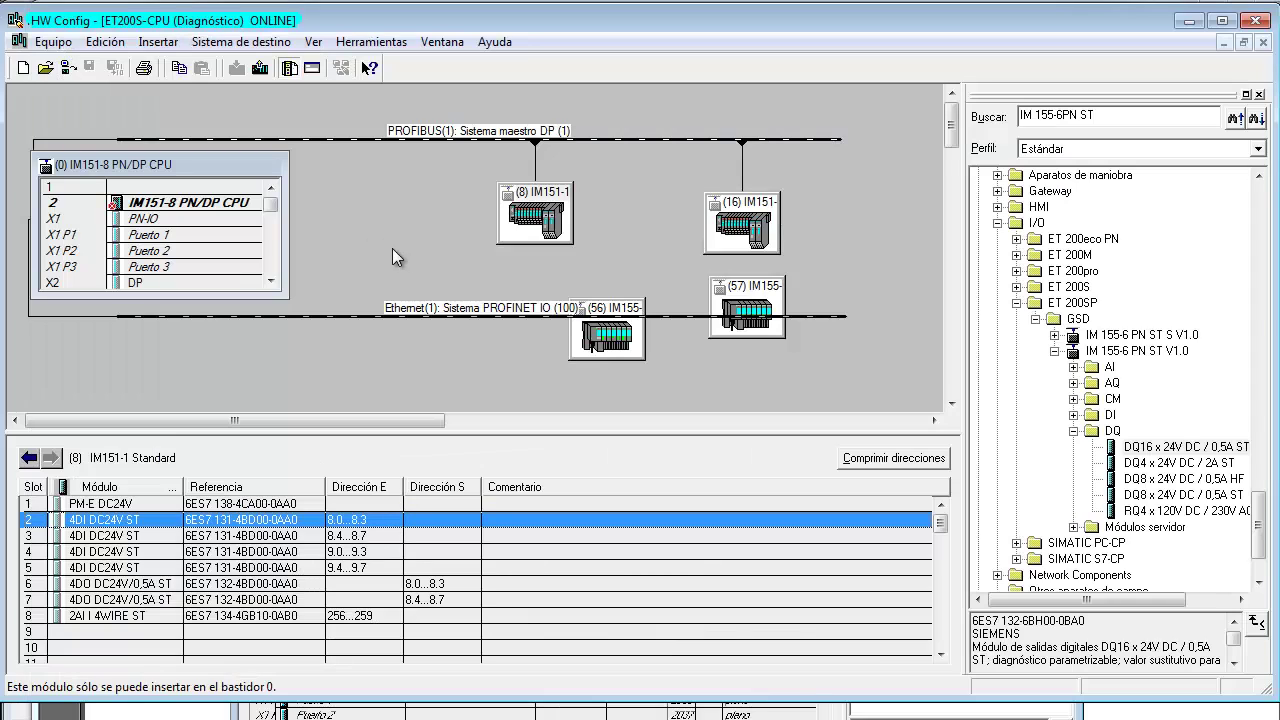
{"action": "left_click", "coordinate": [1262, 41]}
{"action": "key", "text": "alt+Tab"}
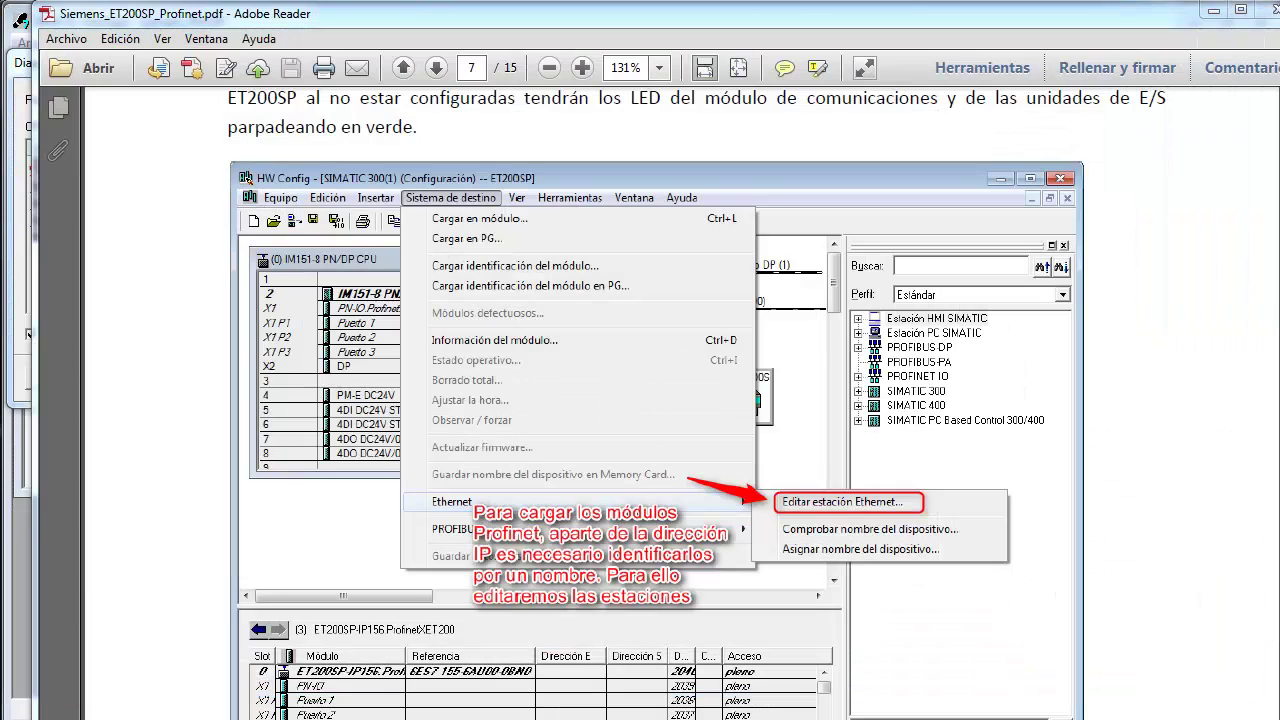
{"action": "key", "text": "alt+Tab"}
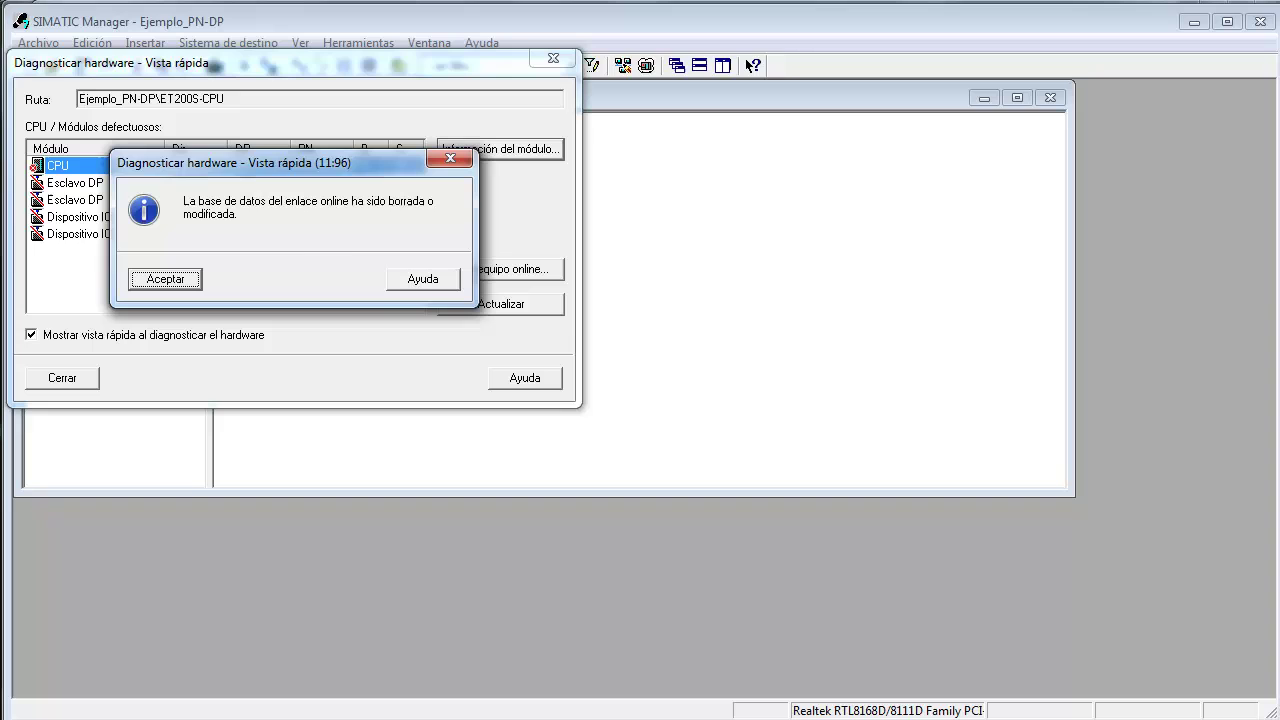
{"action": "left_click", "coordinate": [164, 281]}
{"action": "left_click", "coordinate": [388, 166]}
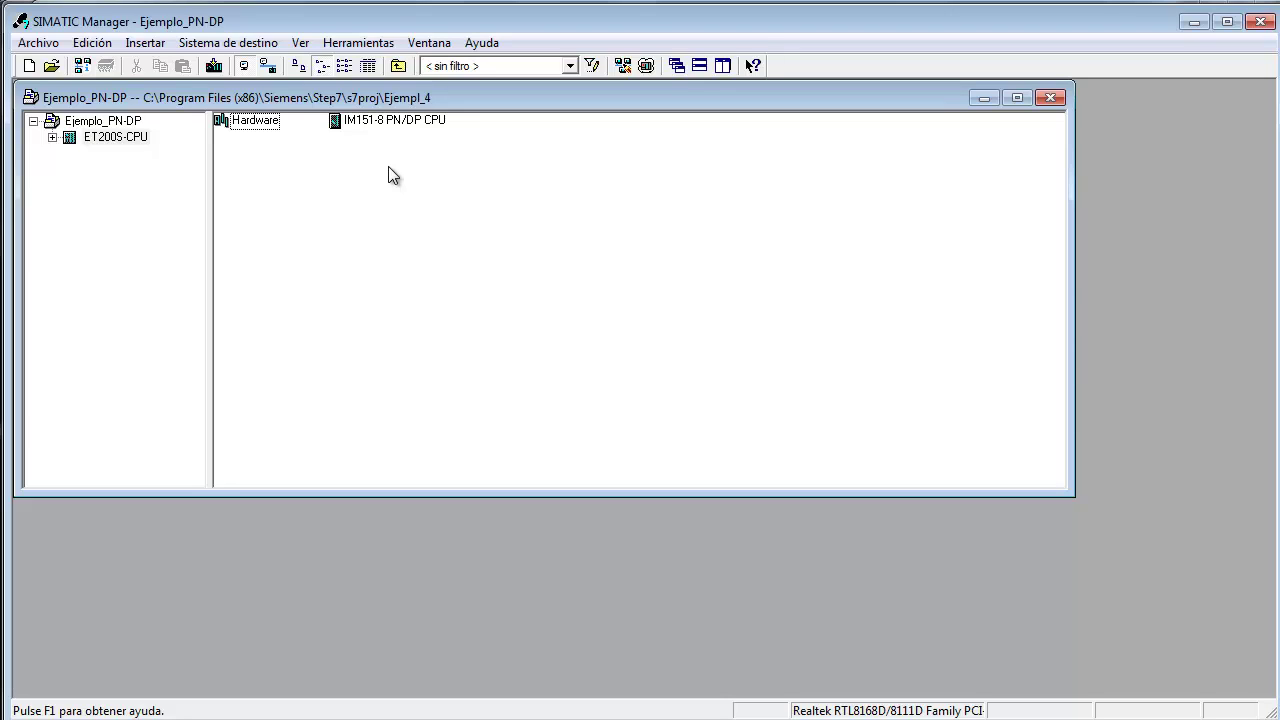
Open the ET200S-CPU station's offline hardware configuration and enlarge the station view to show the rack and both bus systems.
{"action": "left_click", "coordinate": [52, 137]}
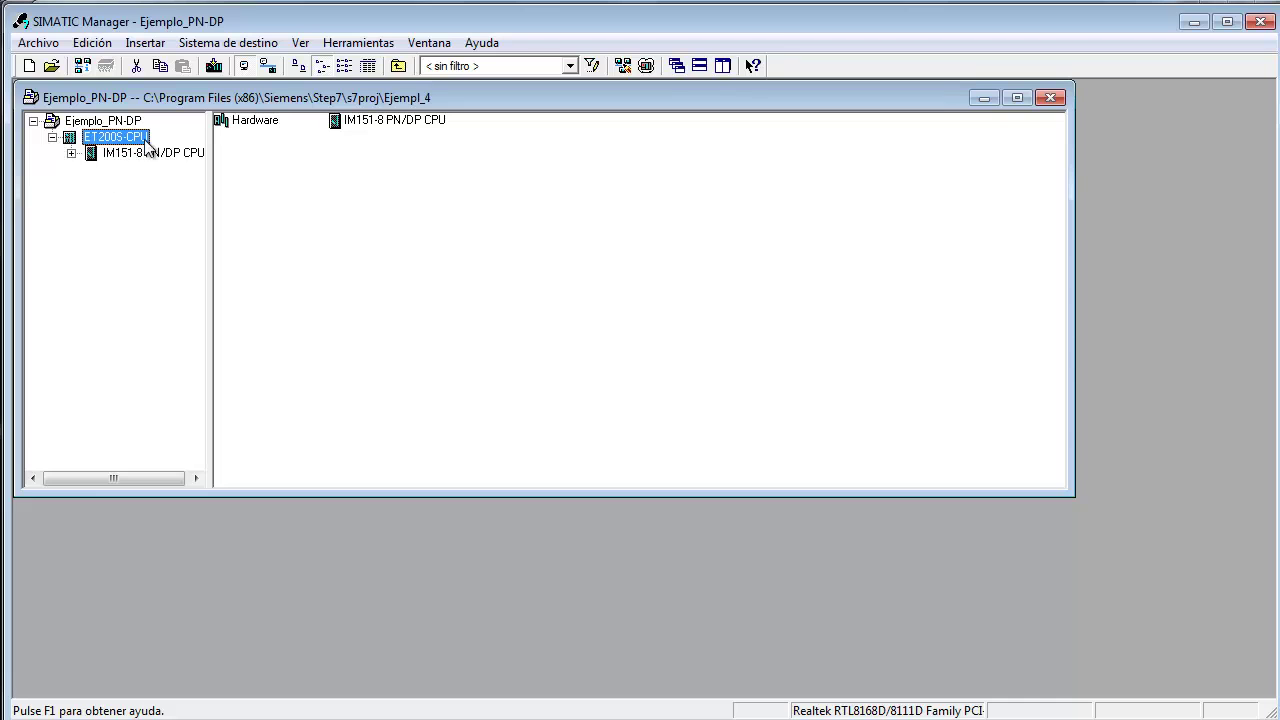
{"action": "double_click", "coordinate": [255, 121]}
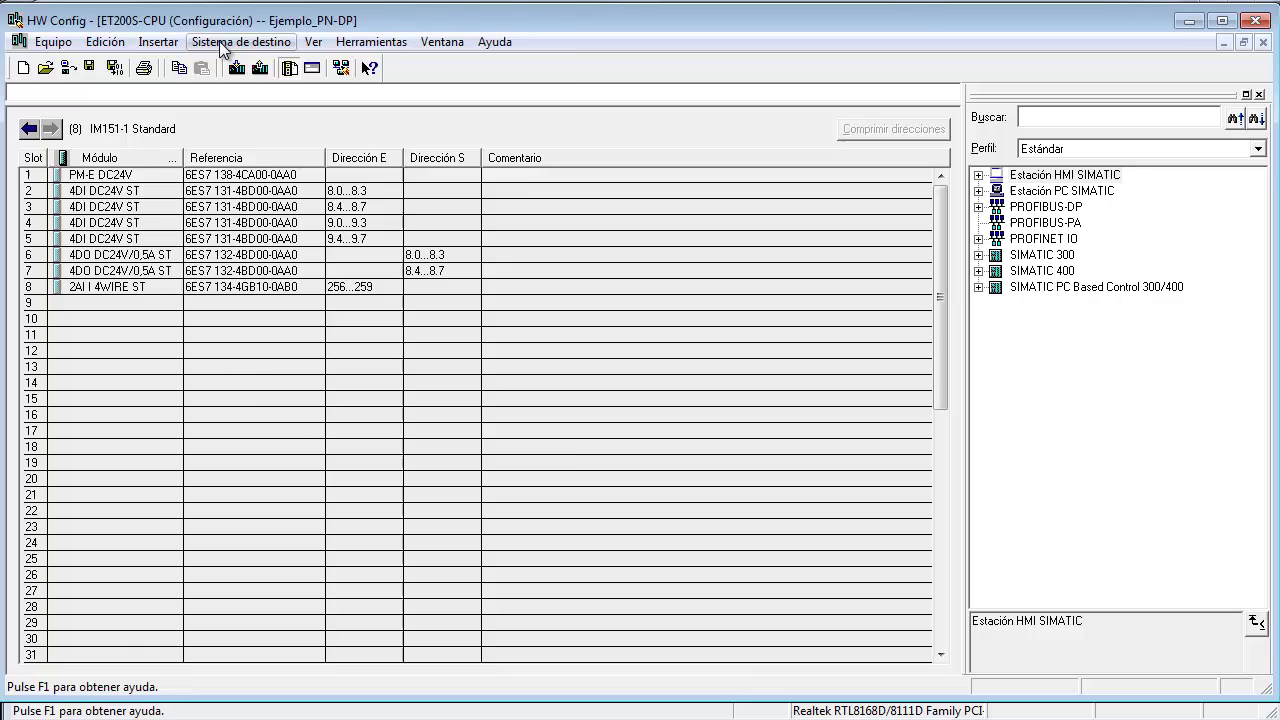
{"action": "left_click", "coordinate": [222, 43]}
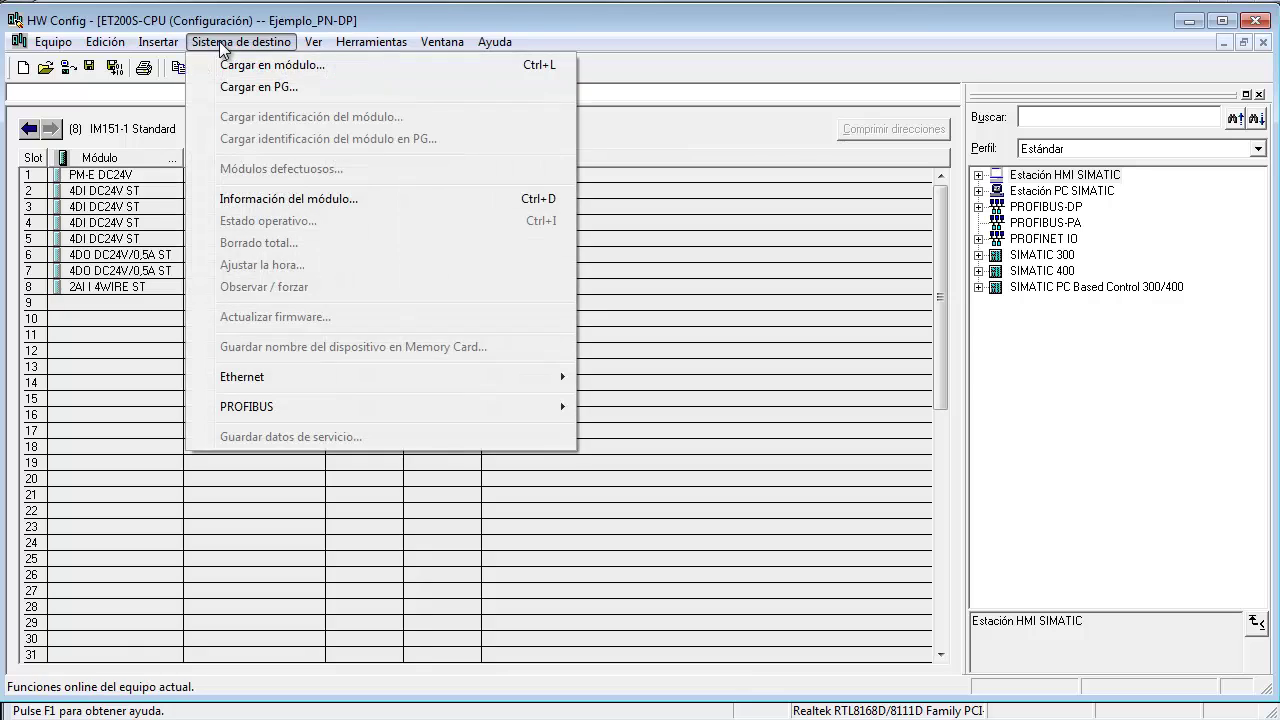
{"action": "left_click", "coordinate": [837, 334]}
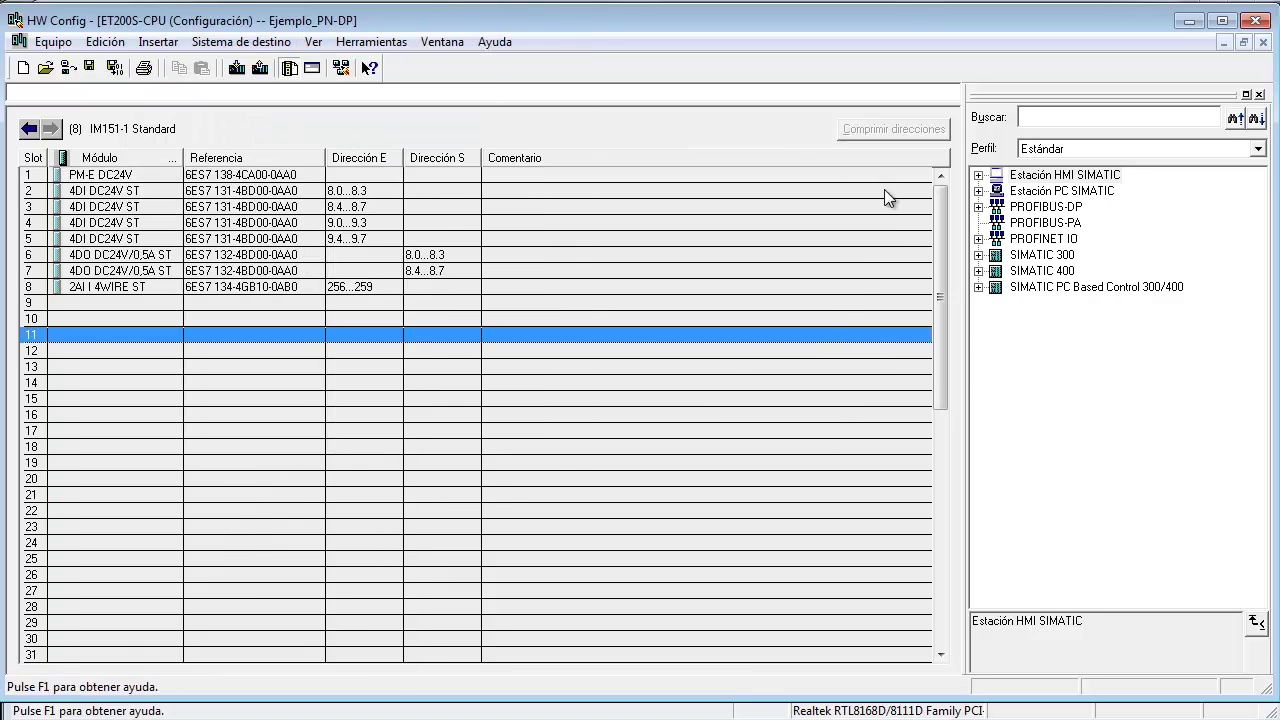
{"action": "left_click_drag", "start_coordinate": [408, 103], "coordinate": [332, 446]}
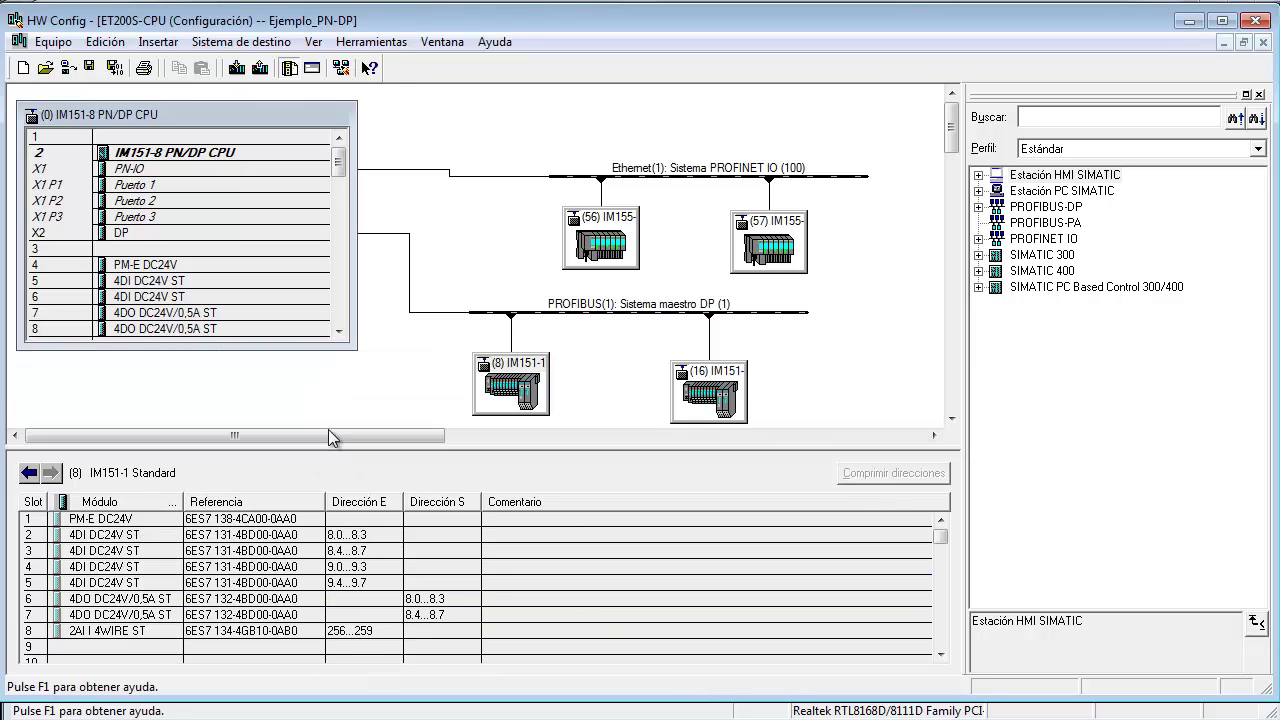
{"action": "left_click", "coordinate": [240, 45]}
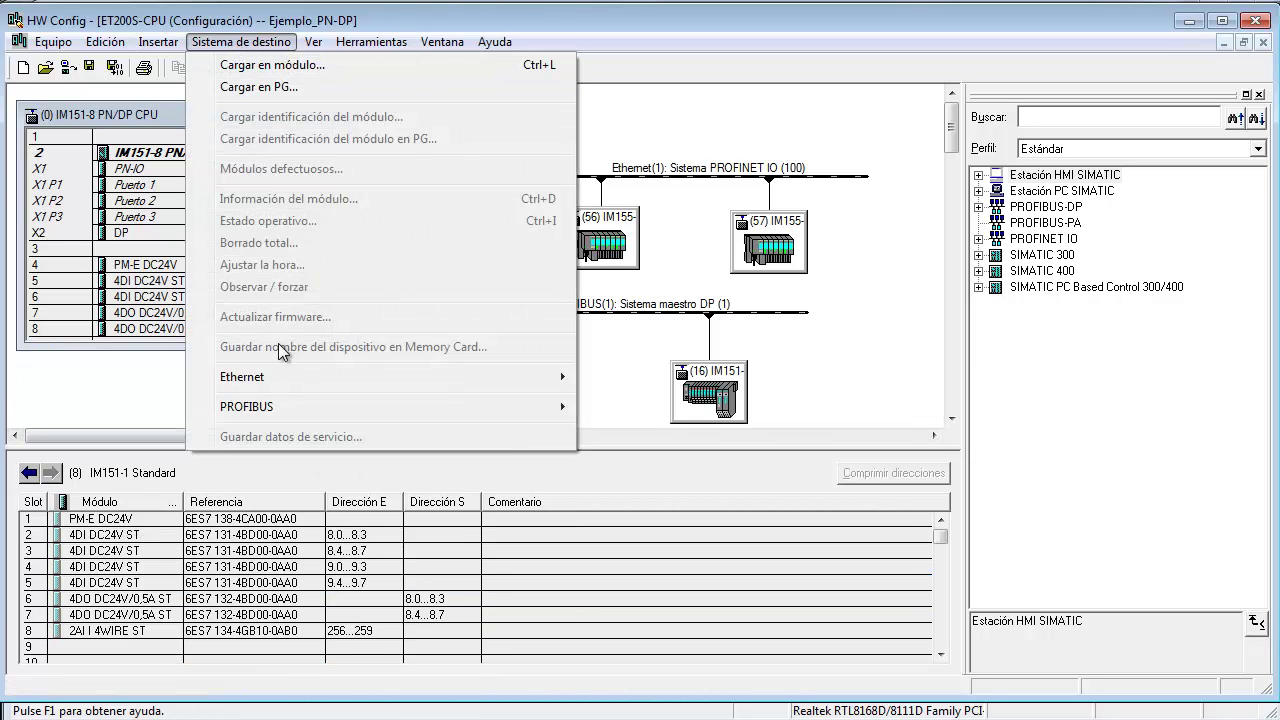
{"action": "mouse_move", "coordinate": [503, 377]}
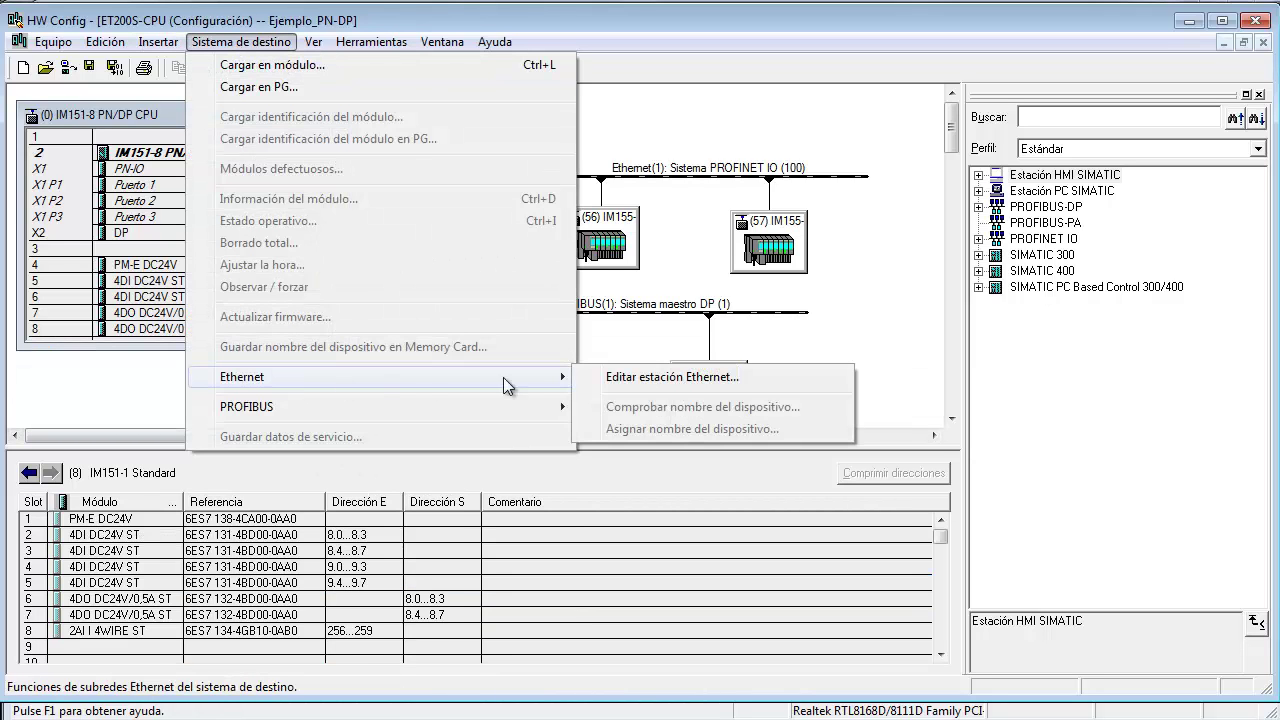
{"action": "left_click", "coordinate": [629, 387]}
{"action": "left_click", "coordinate": [540, 702]}
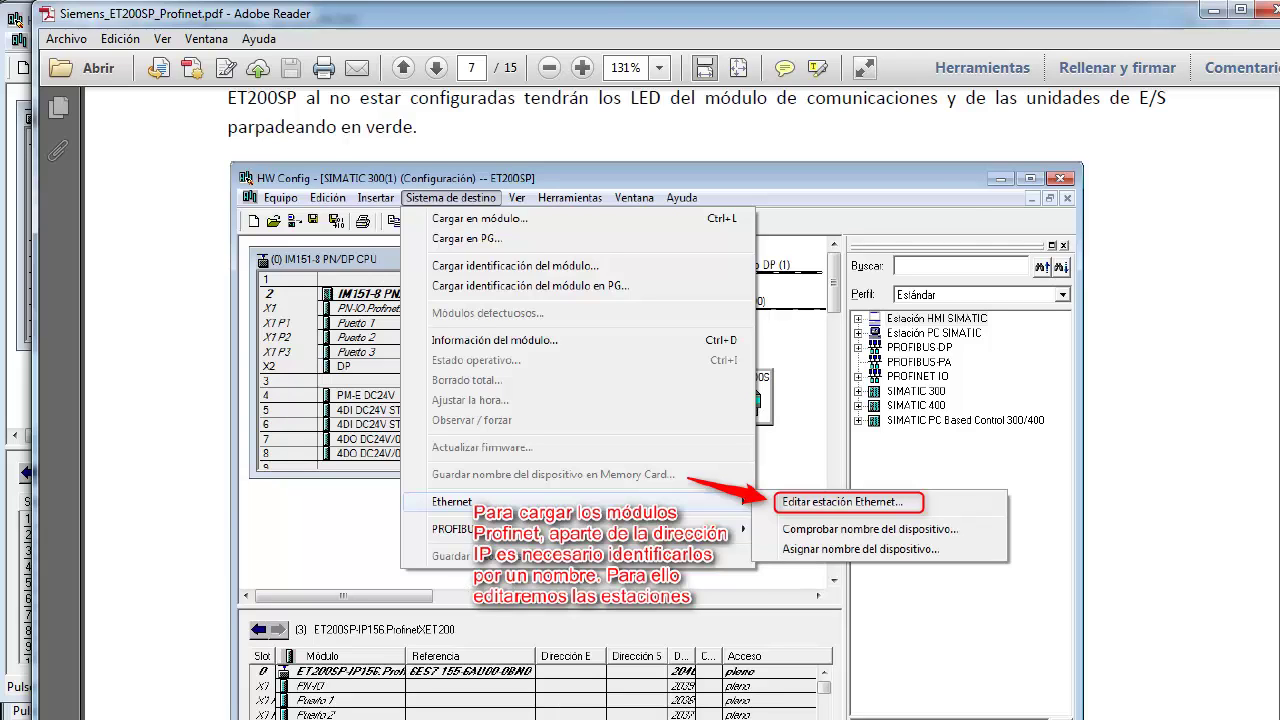
{"action": "key", "text": "alt+Tab"}
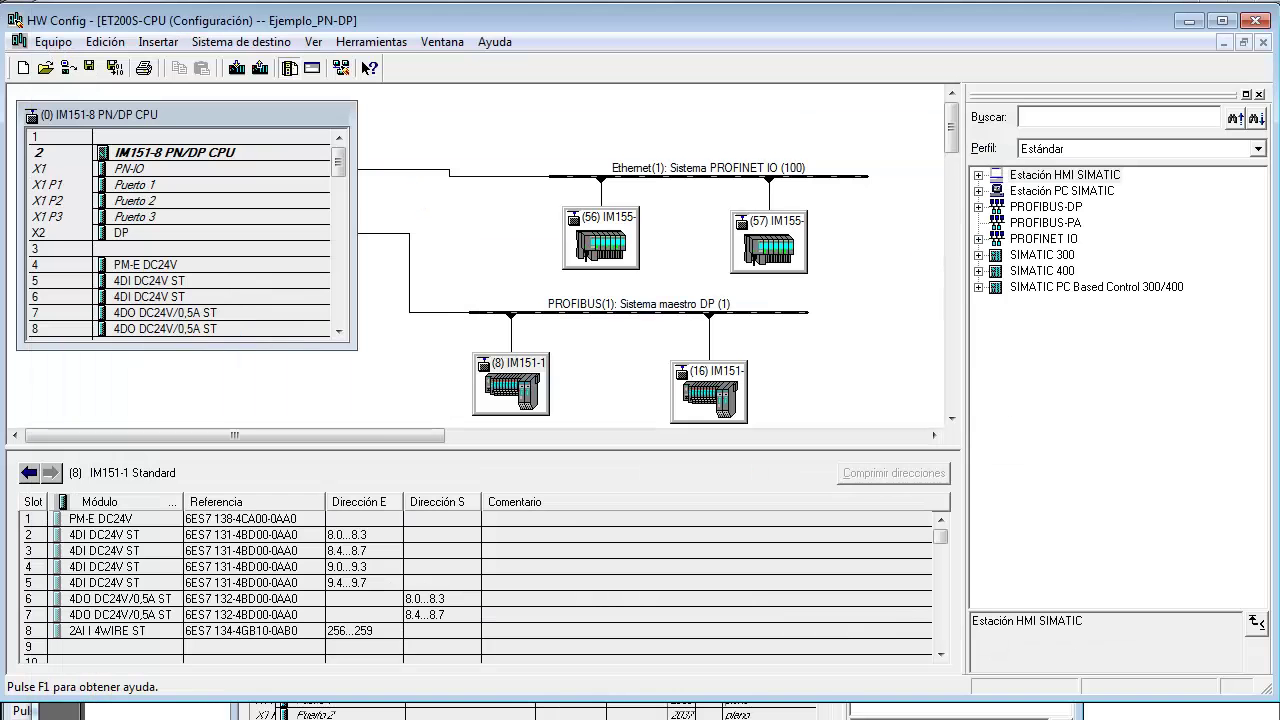
Select the (56) IM155-6 PROFINET device, open Ethernet station editing, and browse the network for accessible stations with their names fully shown.
{"action": "left_click", "coordinate": [608, 226]}
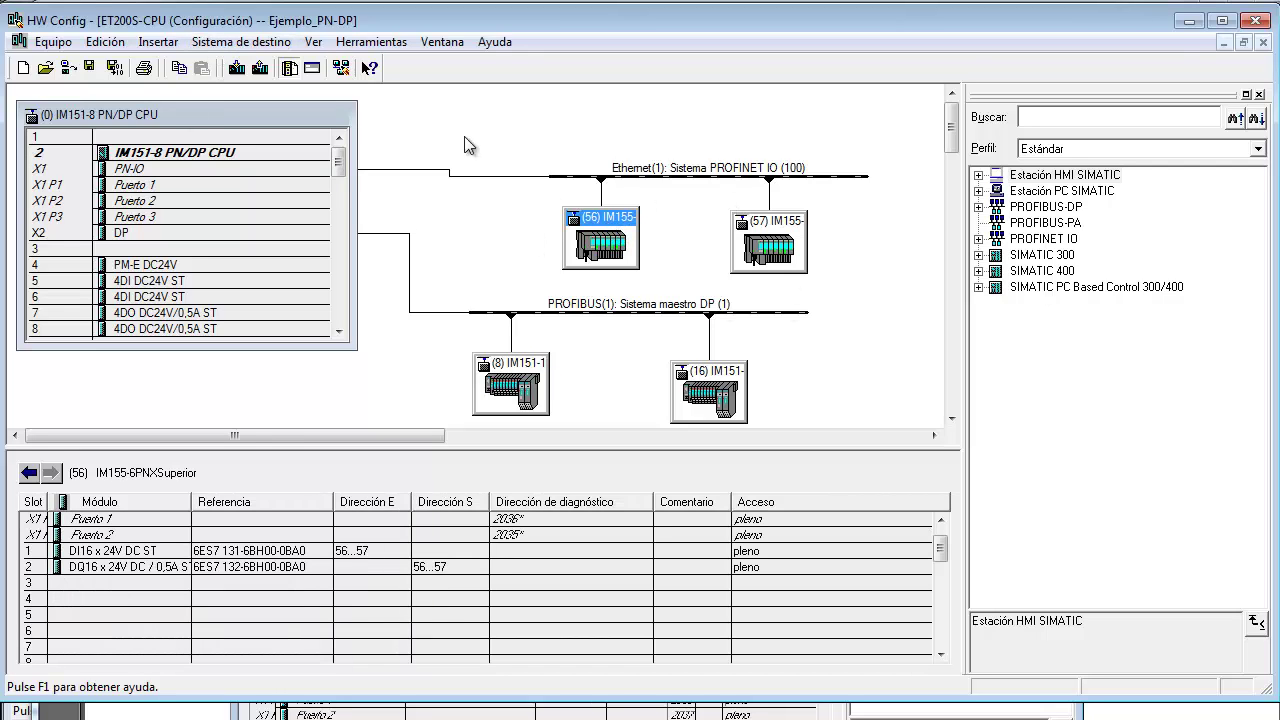
{"action": "left_click", "coordinate": [241, 42]}
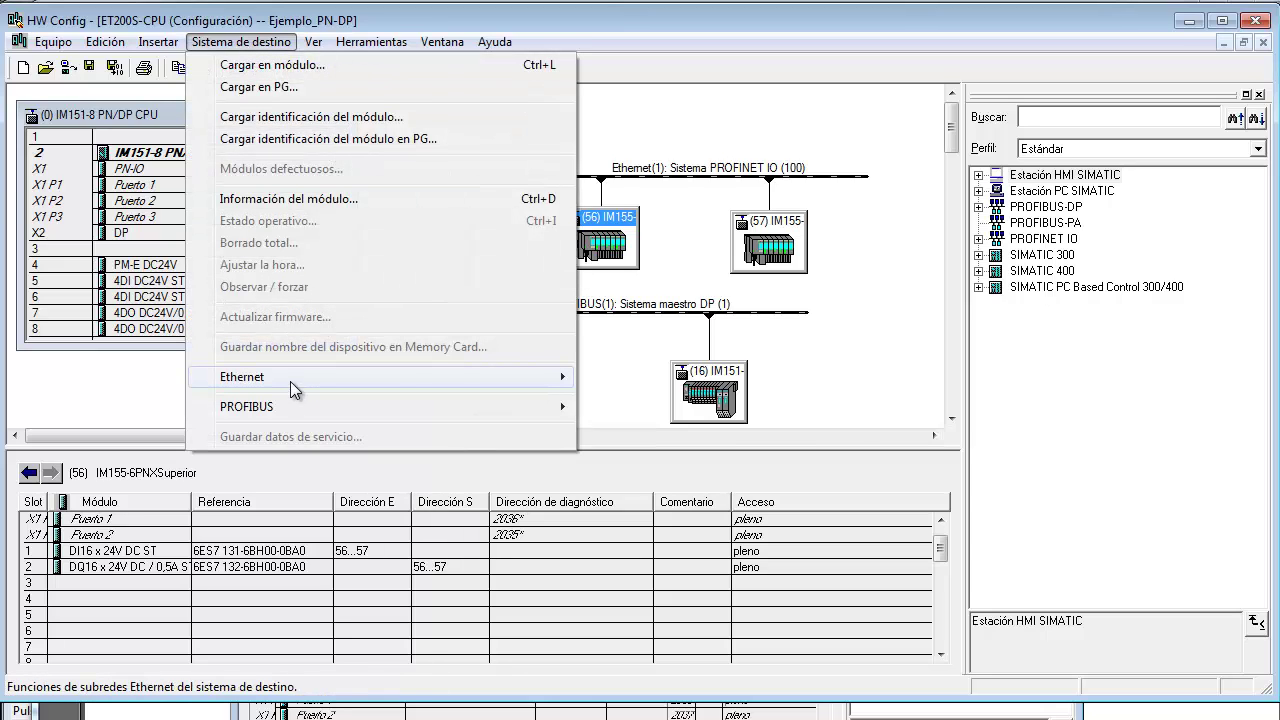
{"action": "mouse_move", "coordinate": [290, 381]}
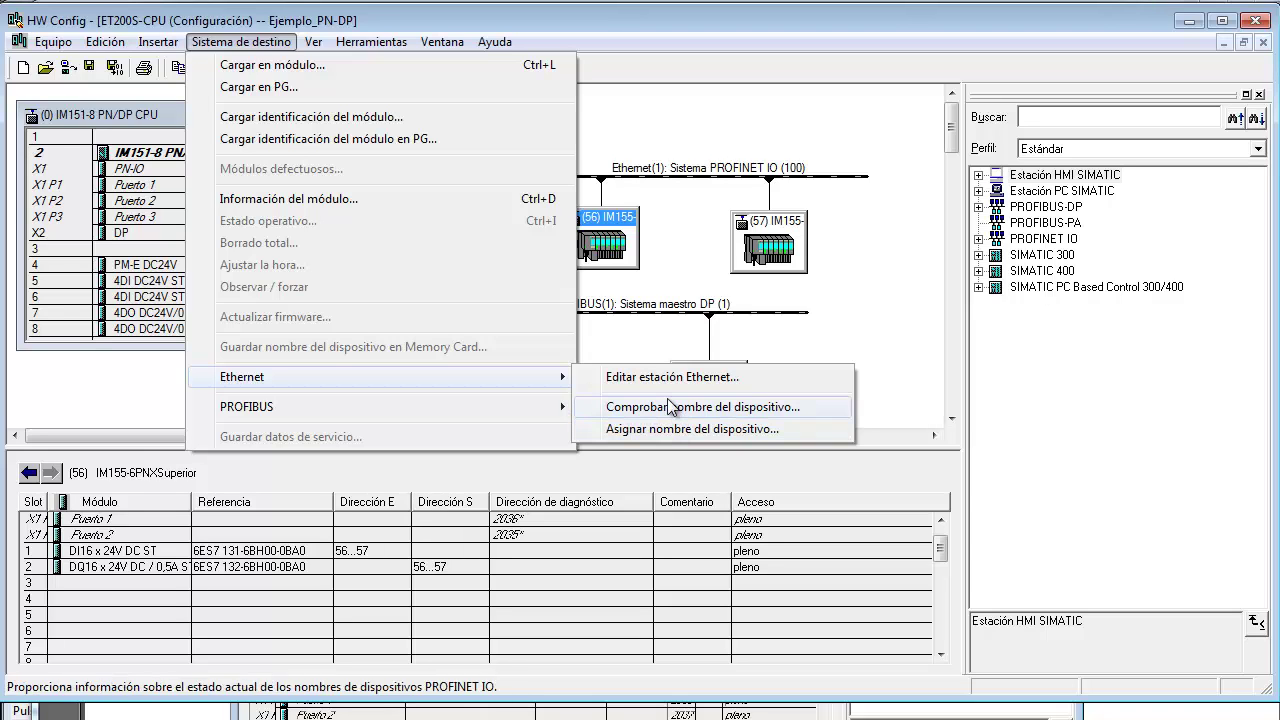
{"action": "left_click", "coordinate": [664, 376]}
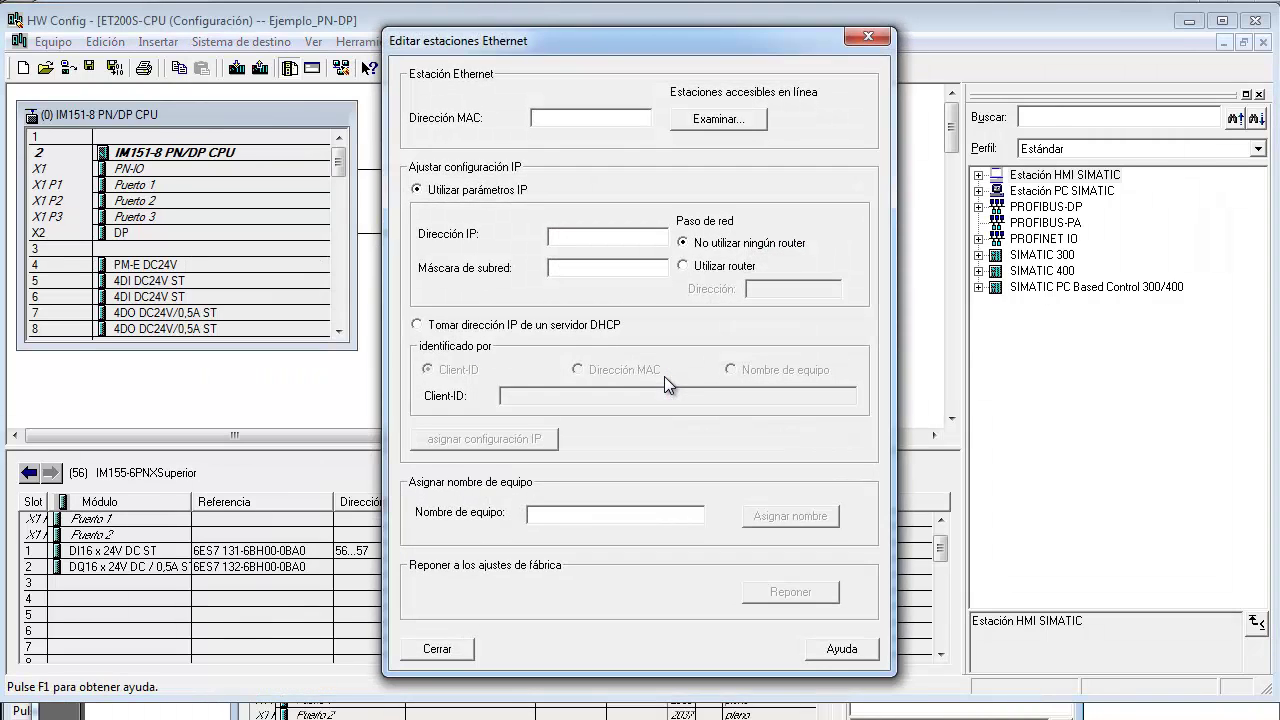
{"action": "left_click", "coordinate": [707, 119]}
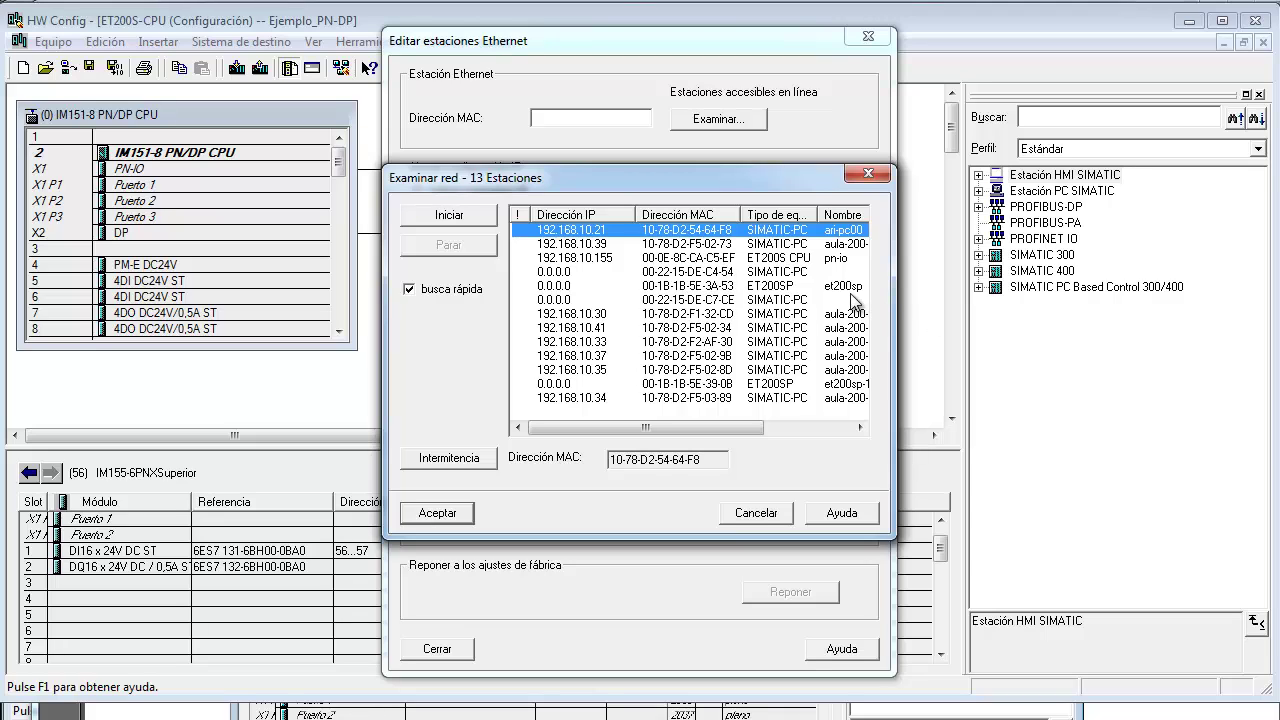
{"action": "left_click_drag", "start_coordinate": [896, 294], "coordinate": [997, 294]}
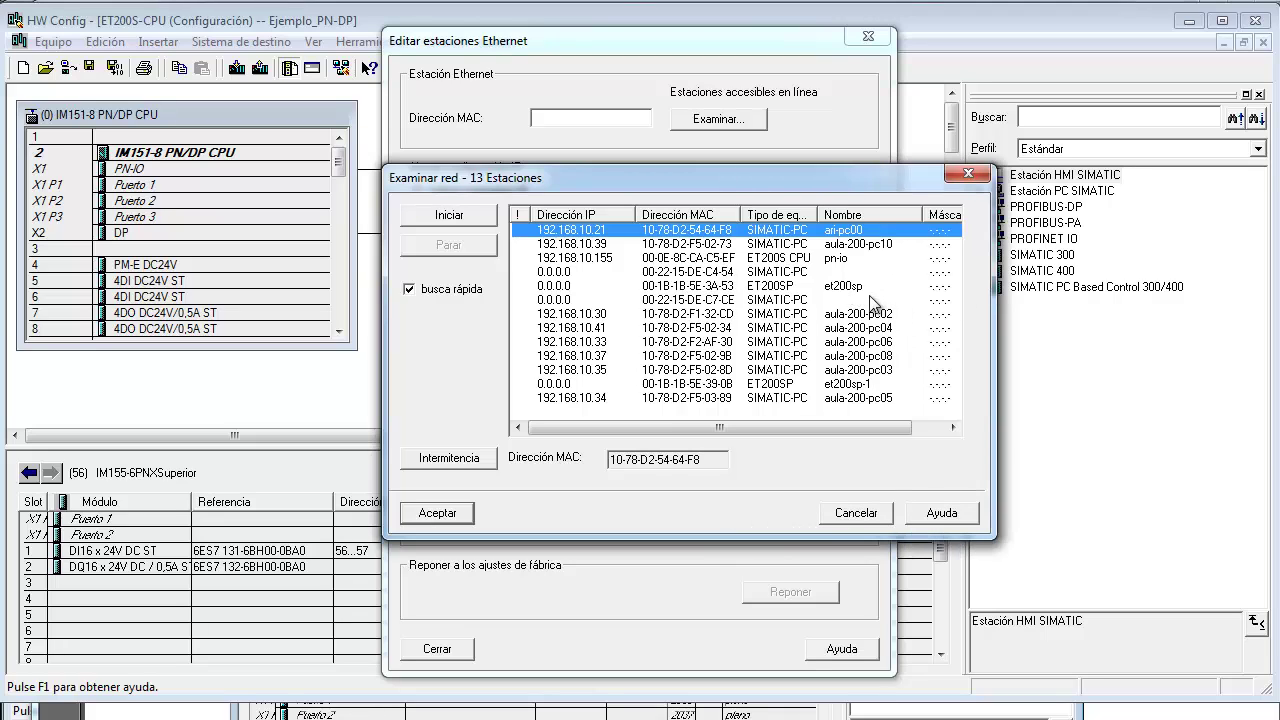
Choose the ET200SP station with MAC address 00-1B-1B-5E-3A-53, flash its LEDs to identify it, and accept it for editing.
{"action": "left_click", "coordinate": [575, 288]}
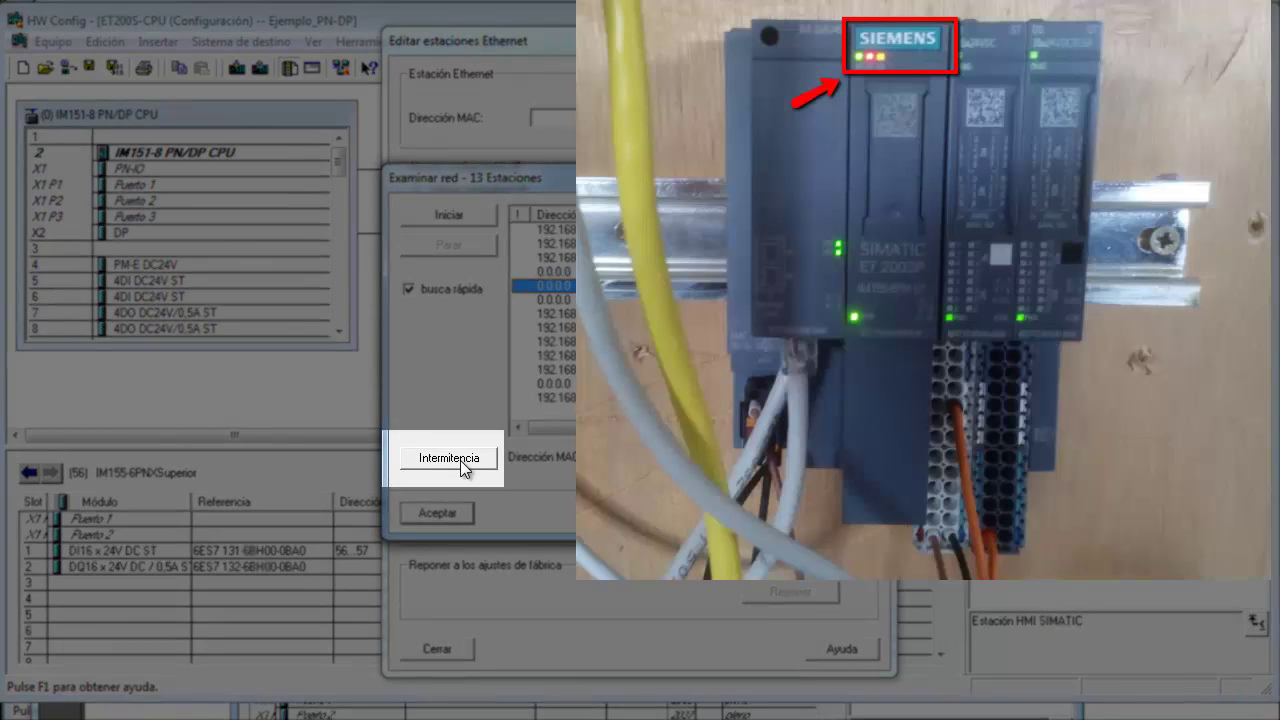
{"action": "left_click", "coordinate": [461, 466]}
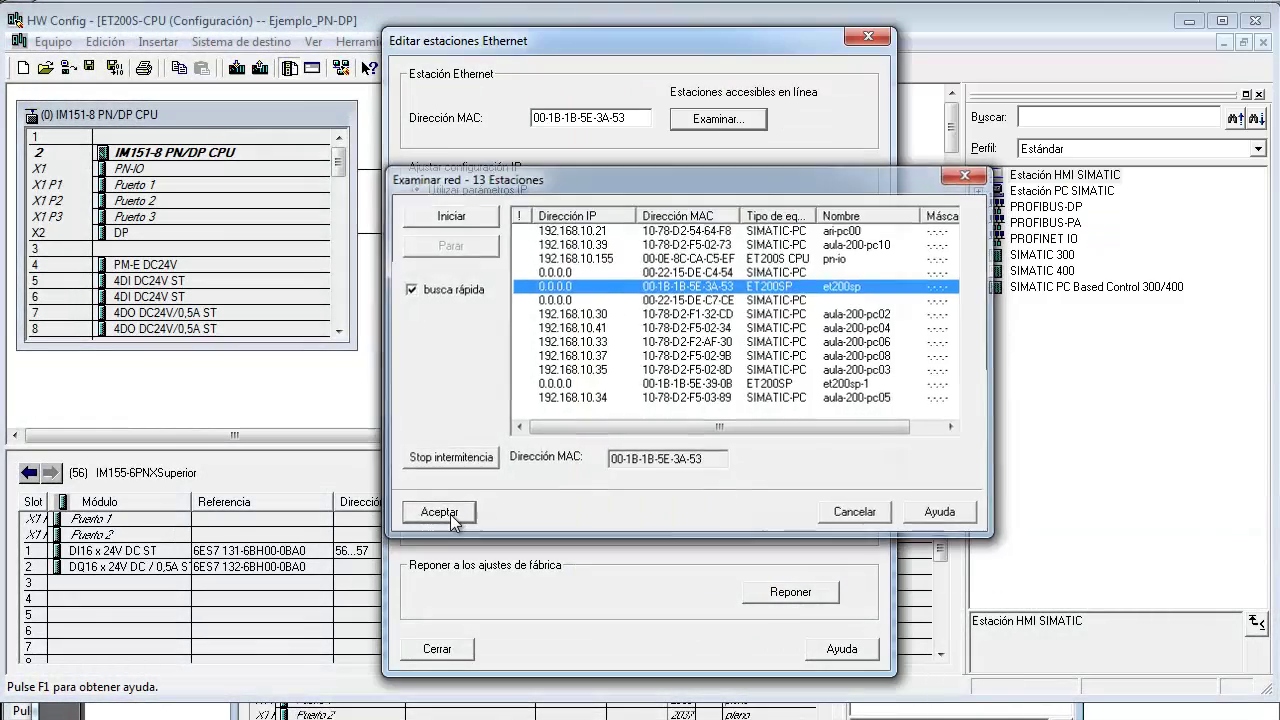
{"action": "left_click", "coordinate": [439, 512]}
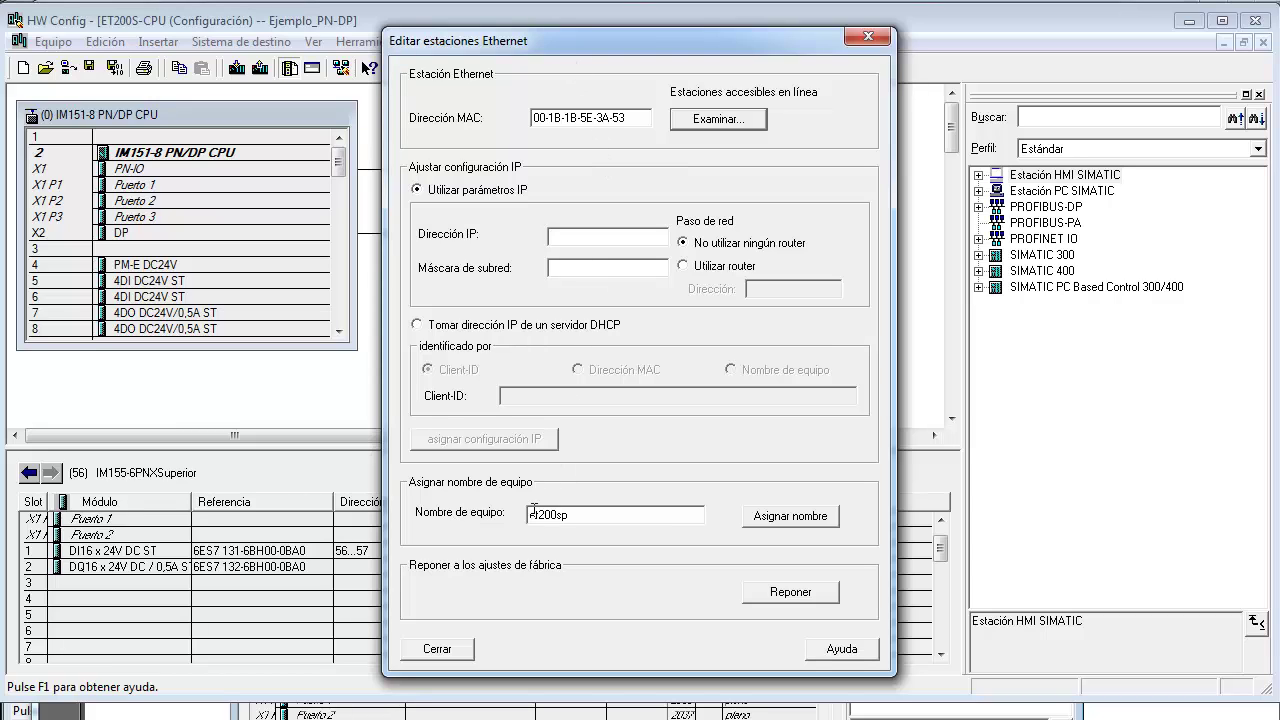
{"action": "left_click", "coordinate": [585, 516]}
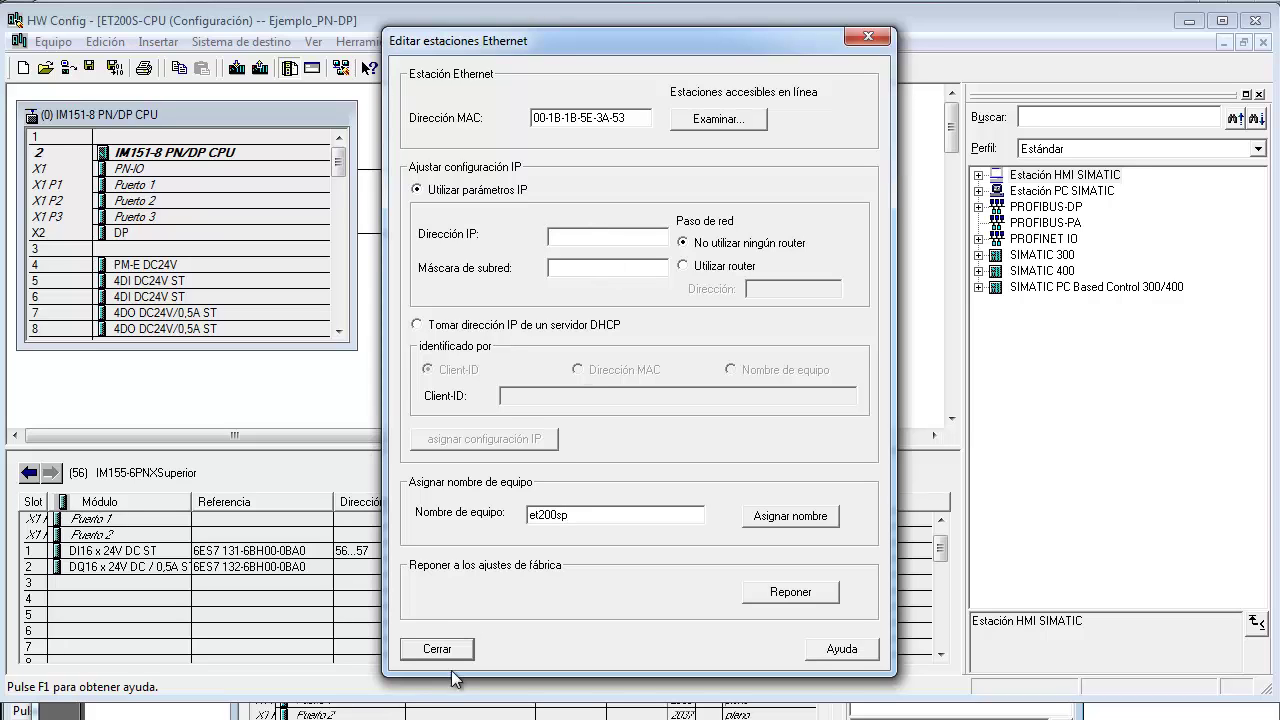
Consult the PDF guide from the network examination instructions through the section on assigning an IP to the ET200SP units.
{"action": "left_click", "coordinate": [540, 705]}
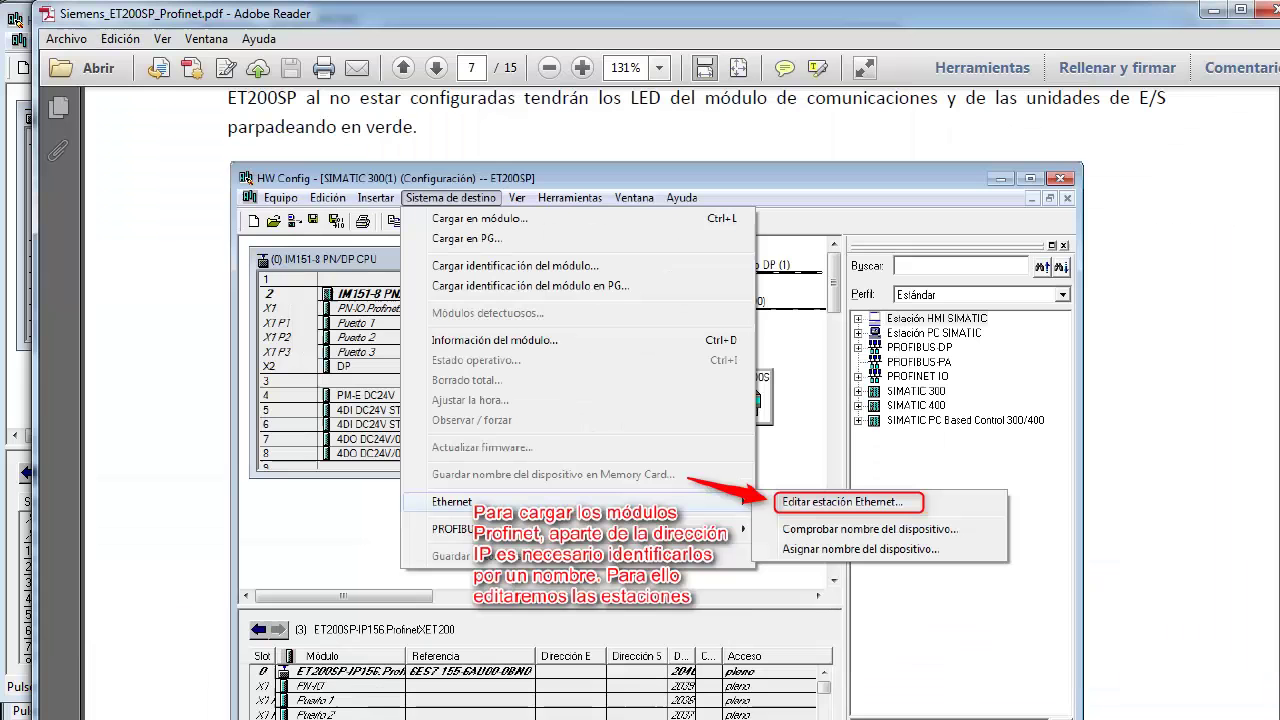
{"action": "scroll", "coordinate": [541, 462], "scroll_direction": "down", "scroll_amount": 10}
{"action": "scroll", "coordinate": [542, 470], "scroll_direction": "down", "scroll_amount": 5}
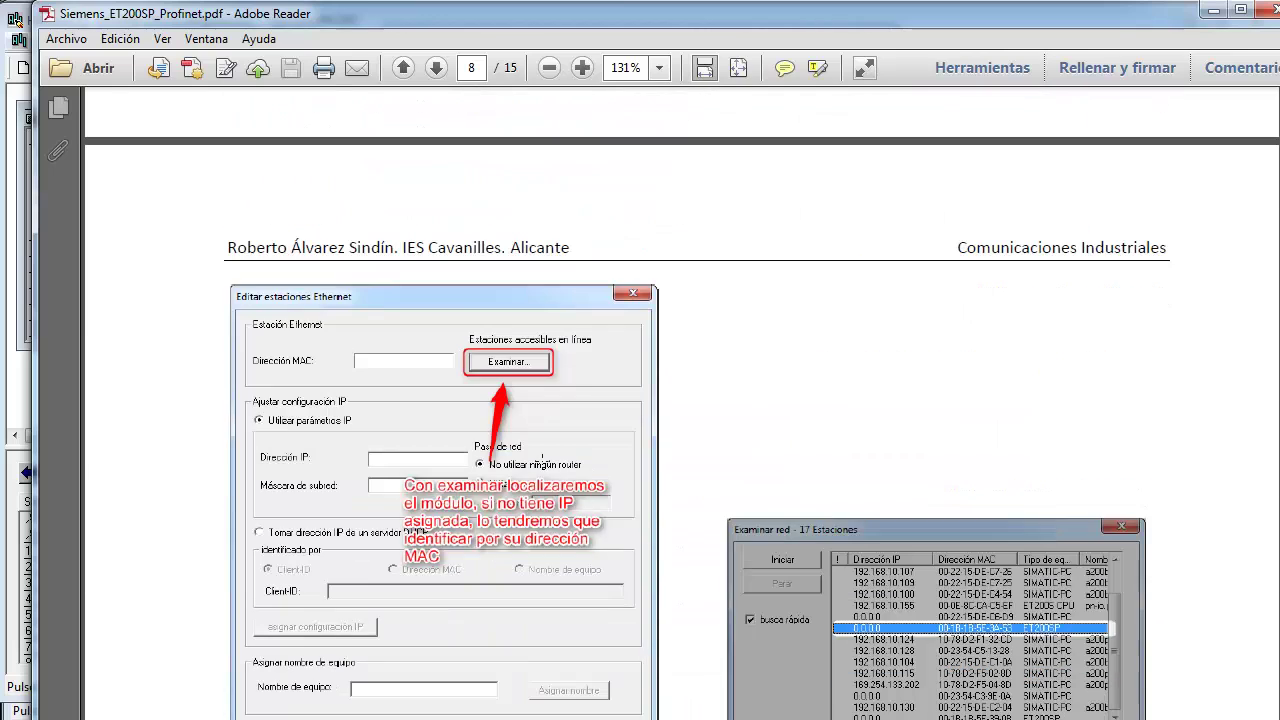
{"action": "scroll", "coordinate": [542, 470], "scroll_direction": "down", "scroll_amount": 10}
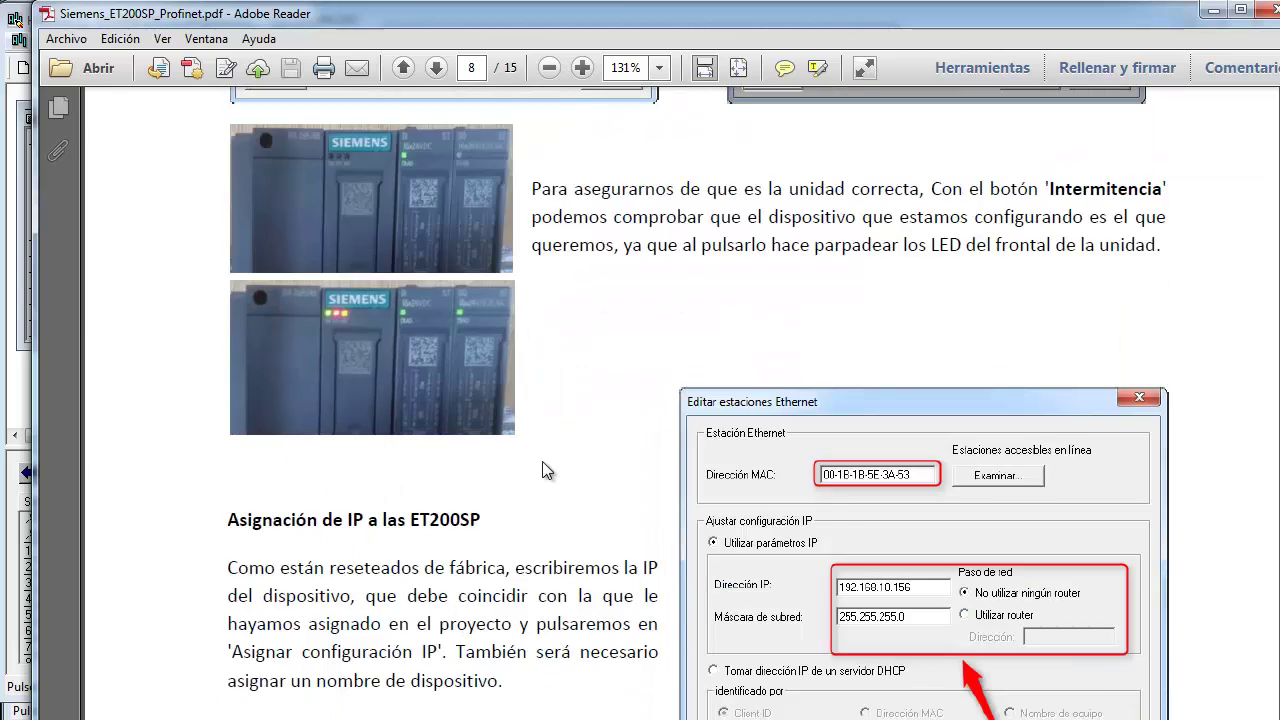
{"action": "scroll", "coordinate": [542, 470], "scroll_direction": "down", "scroll_amount": 4}
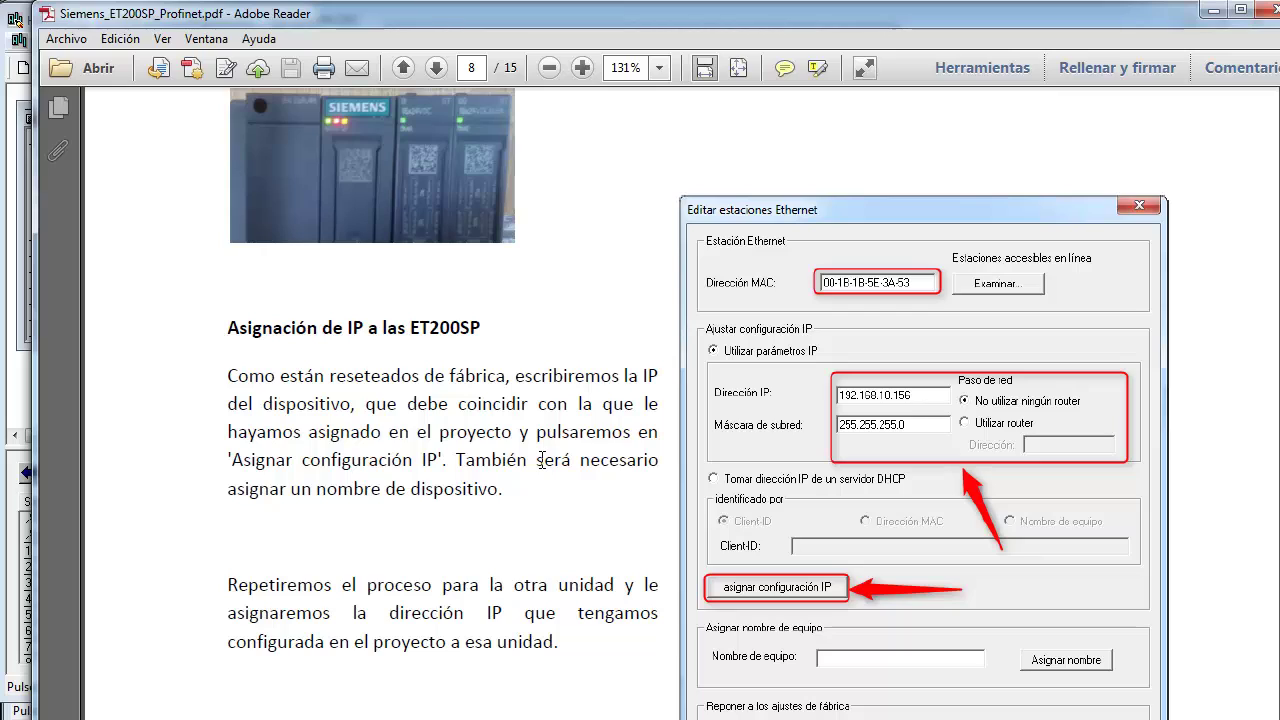
{"action": "scroll", "coordinate": [541, 460], "scroll_direction": "down", "scroll_amount": 3}
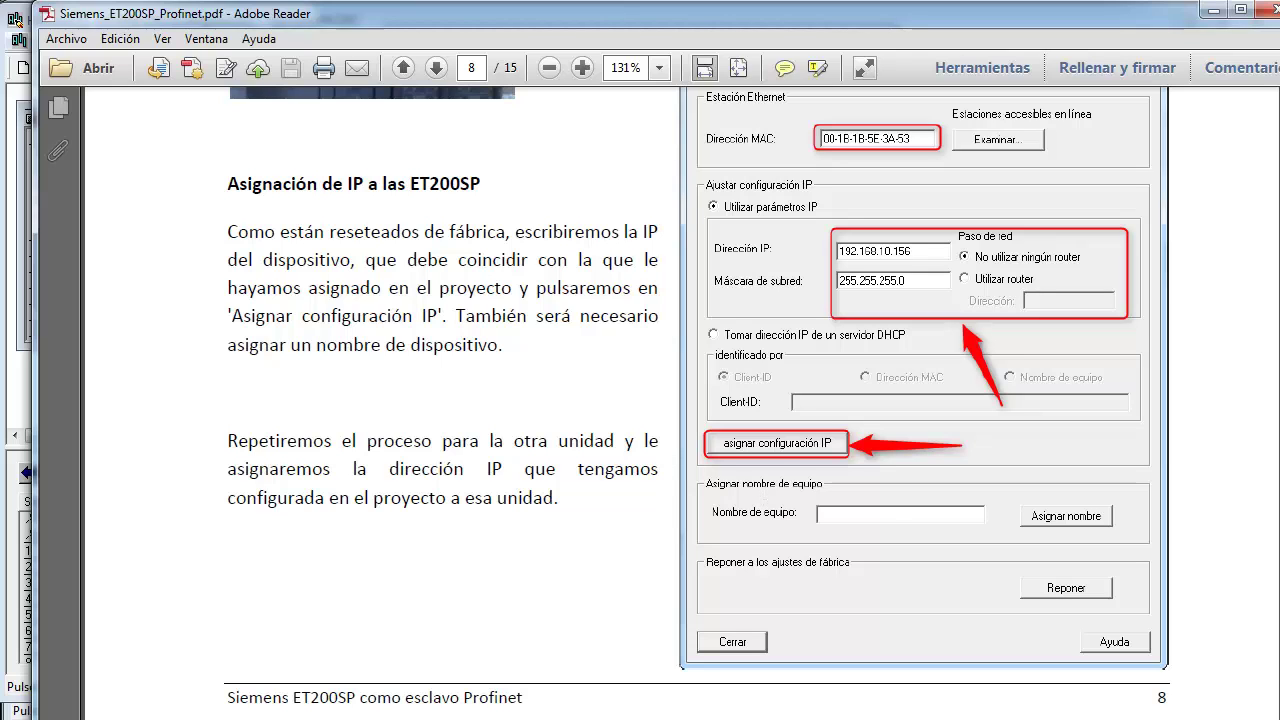
Assign IP address 192.168.10.156 with subnet mask 255.255.255.0 and no router to the selected ET200SP station in HW Config.
{"action": "left_click", "coordinate": [500, 660]}
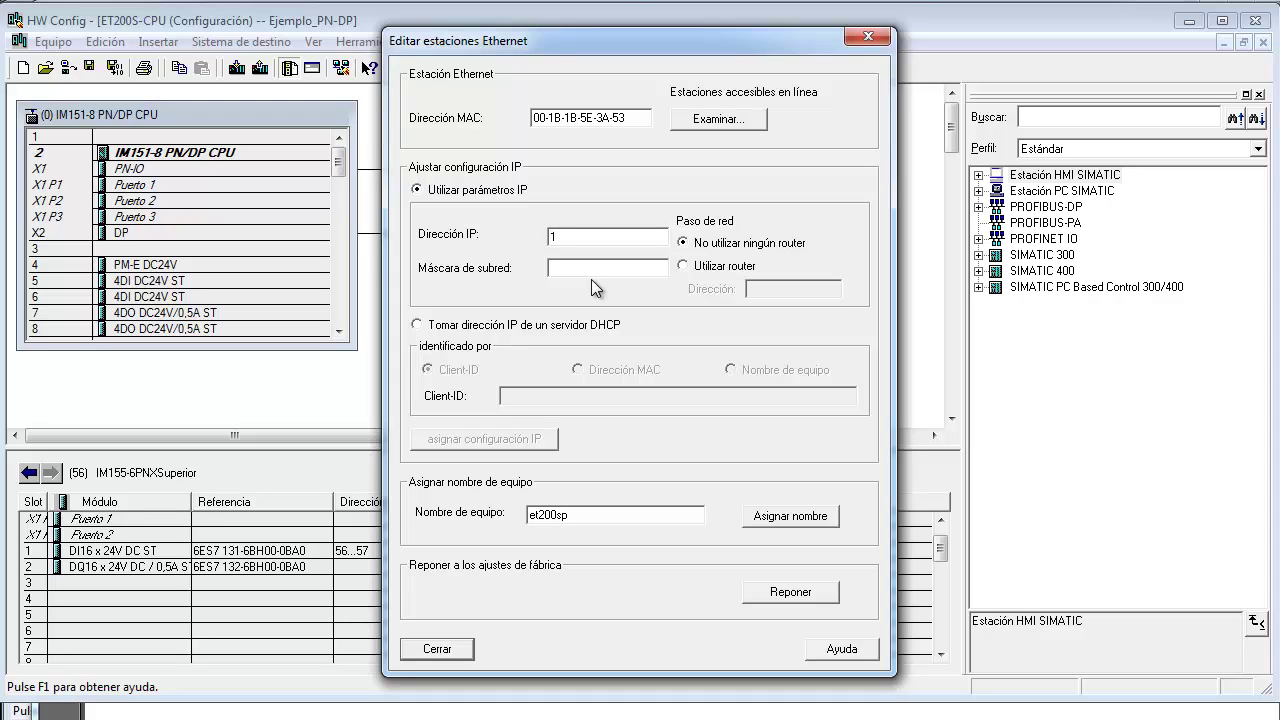
{"action": "type", "text": "92"}
{"action": "type", "text": ".168."}
{"action": "type", "text": "10."}
{"action": "type", "text": "156"}
{"action": "type", "text": "255.255.255.0"}
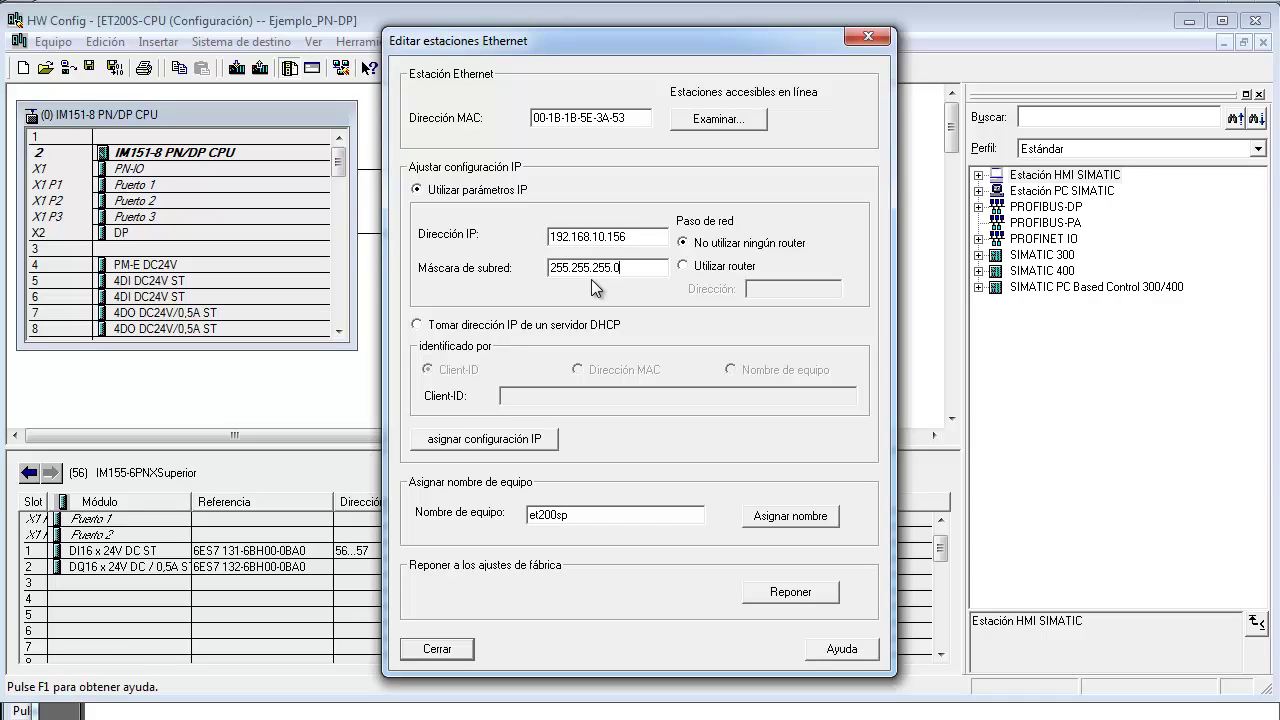
{"action": "left_click", "coordinate": [512, 440]}
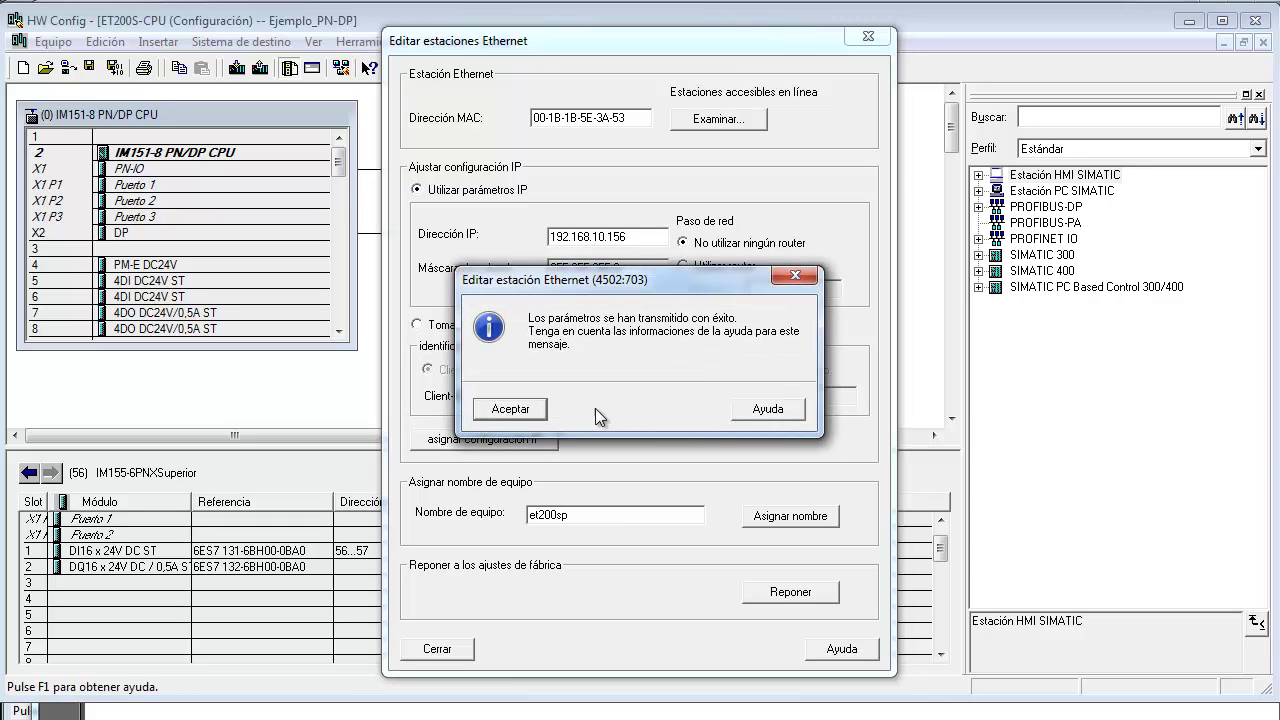
{"action": "left_click", "coordinate": [518, 412]}
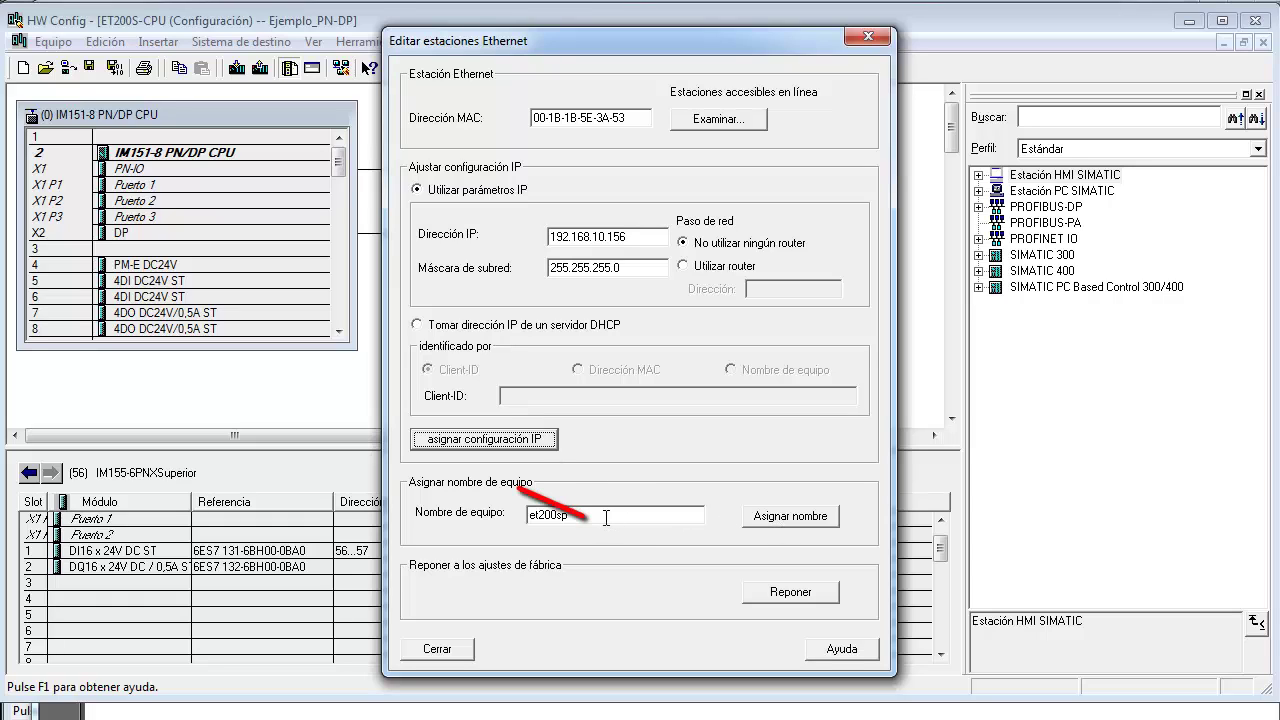
Try the device name et200sp for the selected ET200SP station, and assign it the name et200sparriba instead.
{"action": "left_click", "coordinate": [758, 518]}
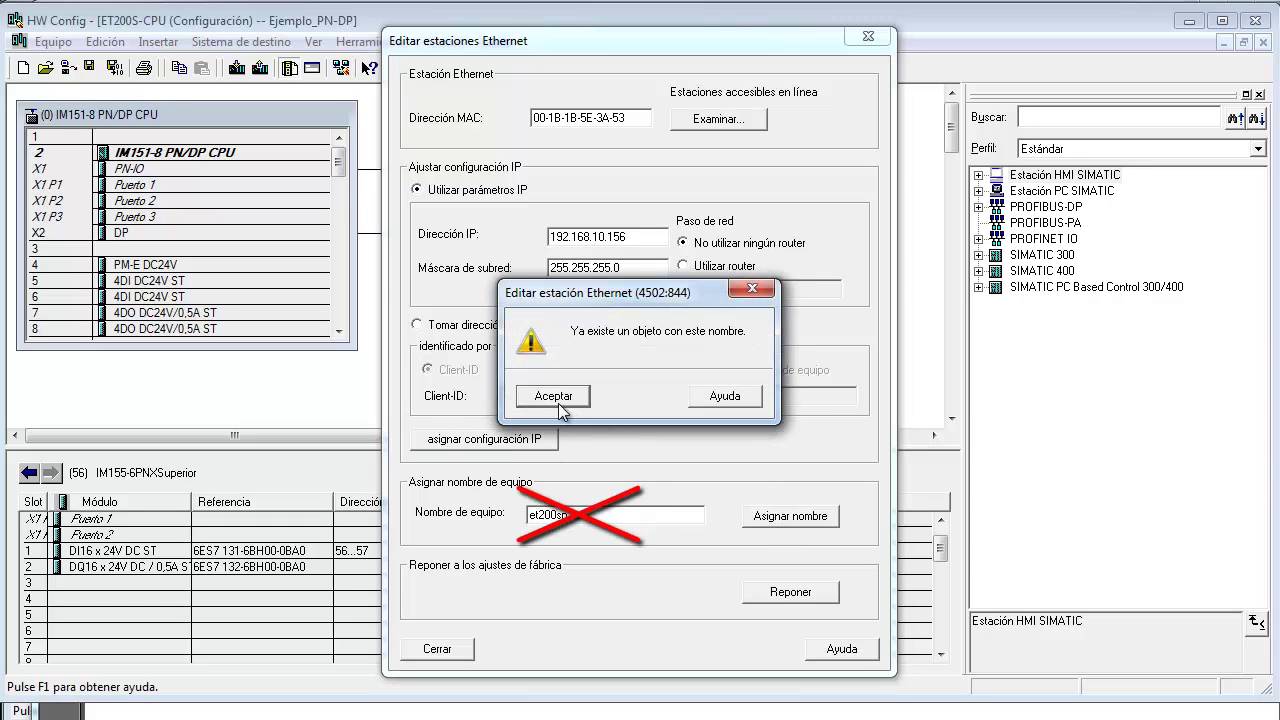
{"action": "left_click", "coordinate": [556, 398]}
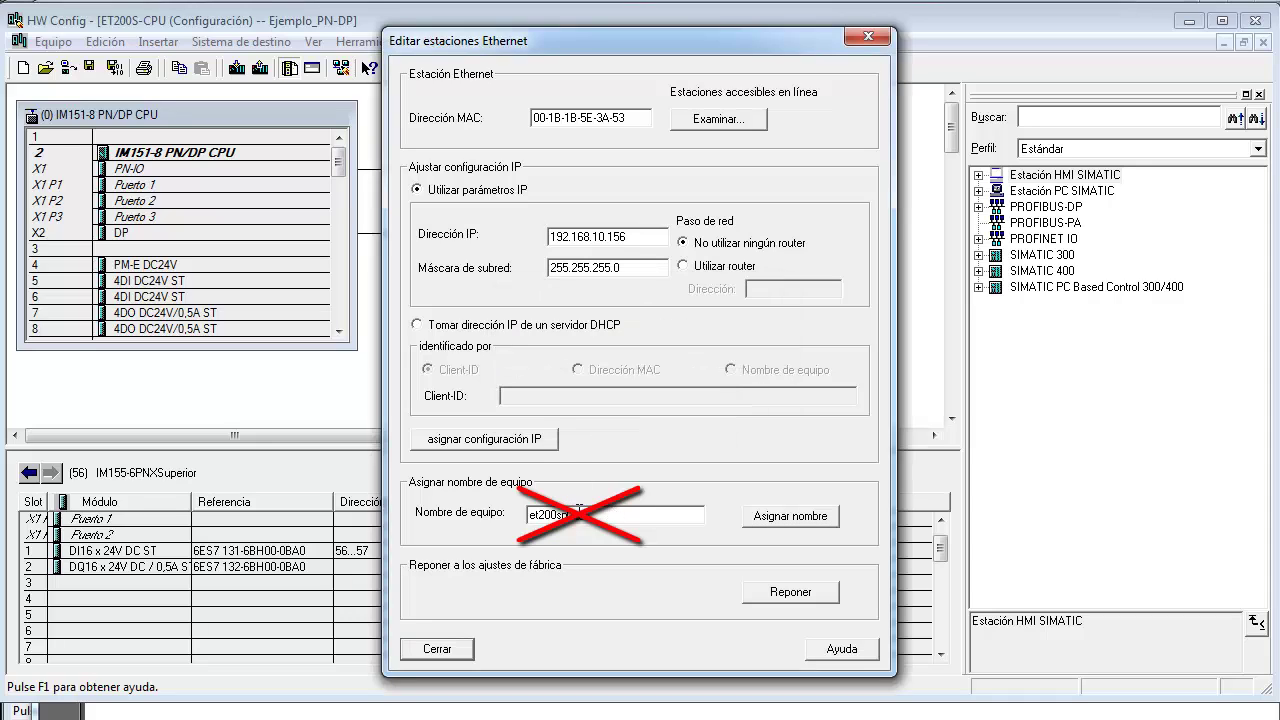
{"action": "double_click", "coordinate": [580, 510]}
{"action": "left_click", "coordinate": [528, 517]}
{"action": "type", "text": "s"}
{"action": "key", "text": "BackSpace"}
{"action": "left_click", "coordinate": [790, 516]}
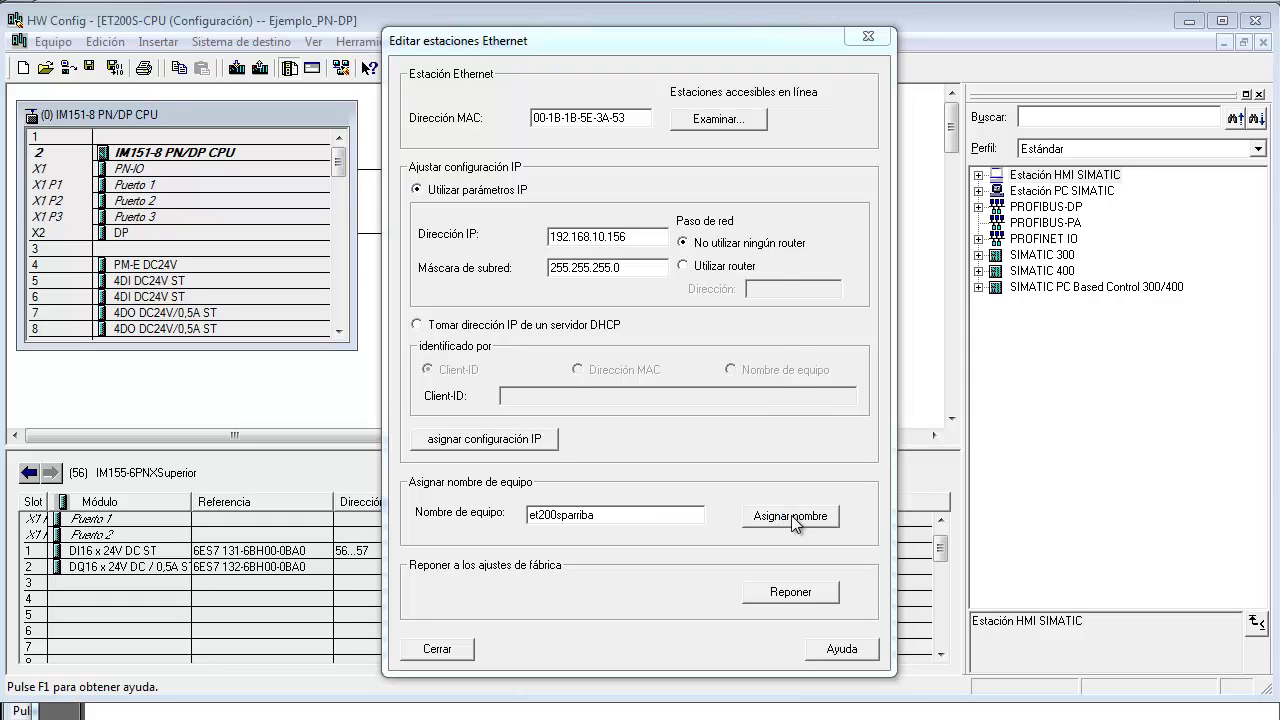
{"action": "left_click", "coordinate": [558, 396]}
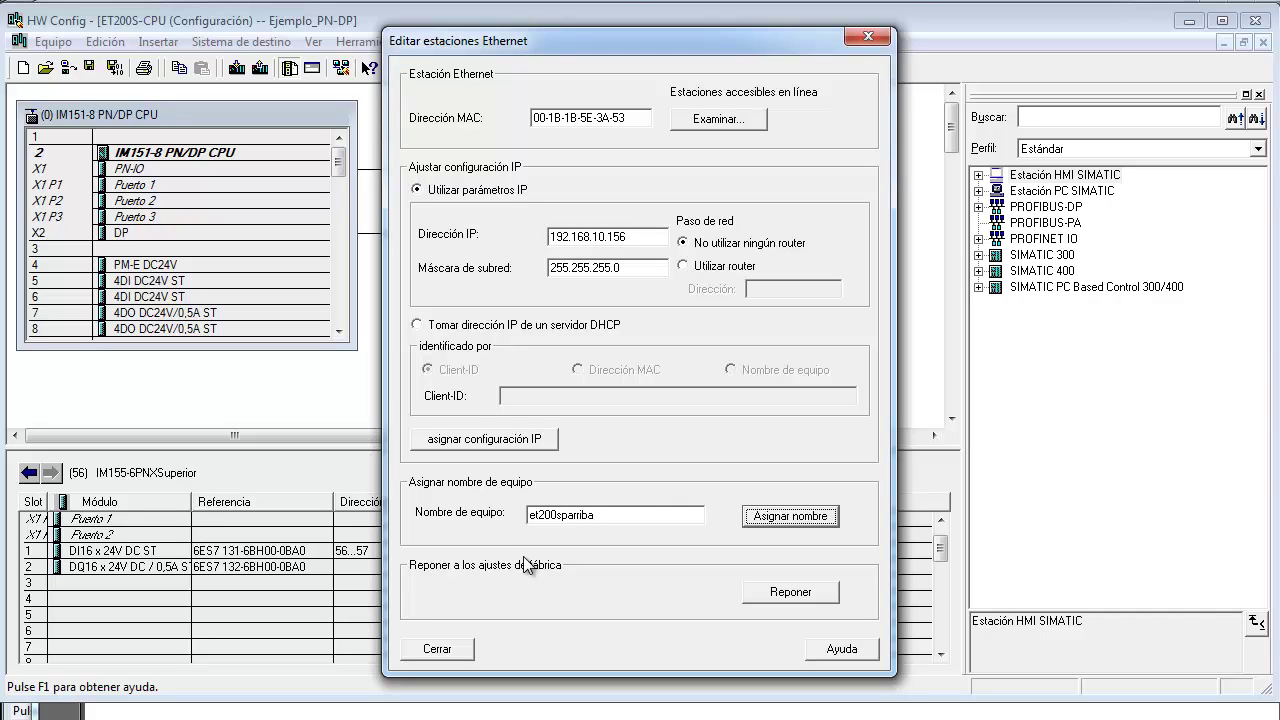
{"action": "left_click", "coordinate": [447, 648]}
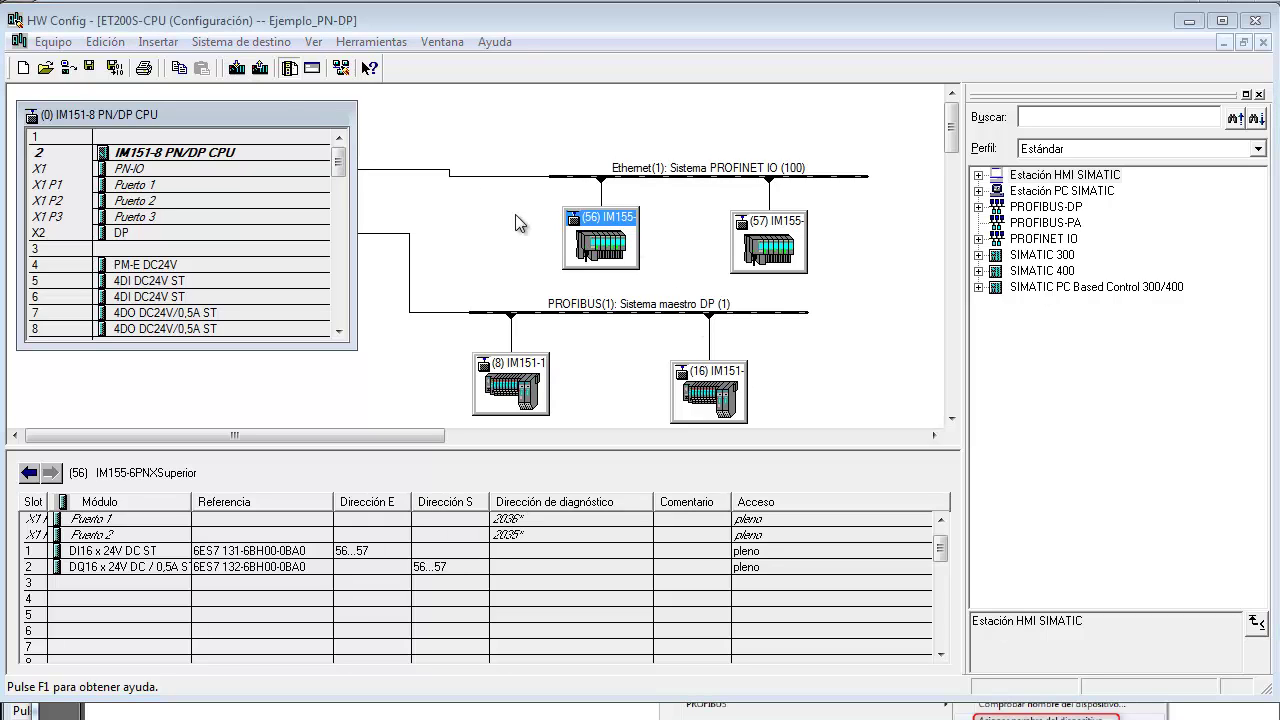
Assign the device name IM155-6PNXSuperior to the ET 200SP at 192.168.10.156 using the Ethernet device-name assignment.
{"action": "left_click", "coordinate": [212, 45]}
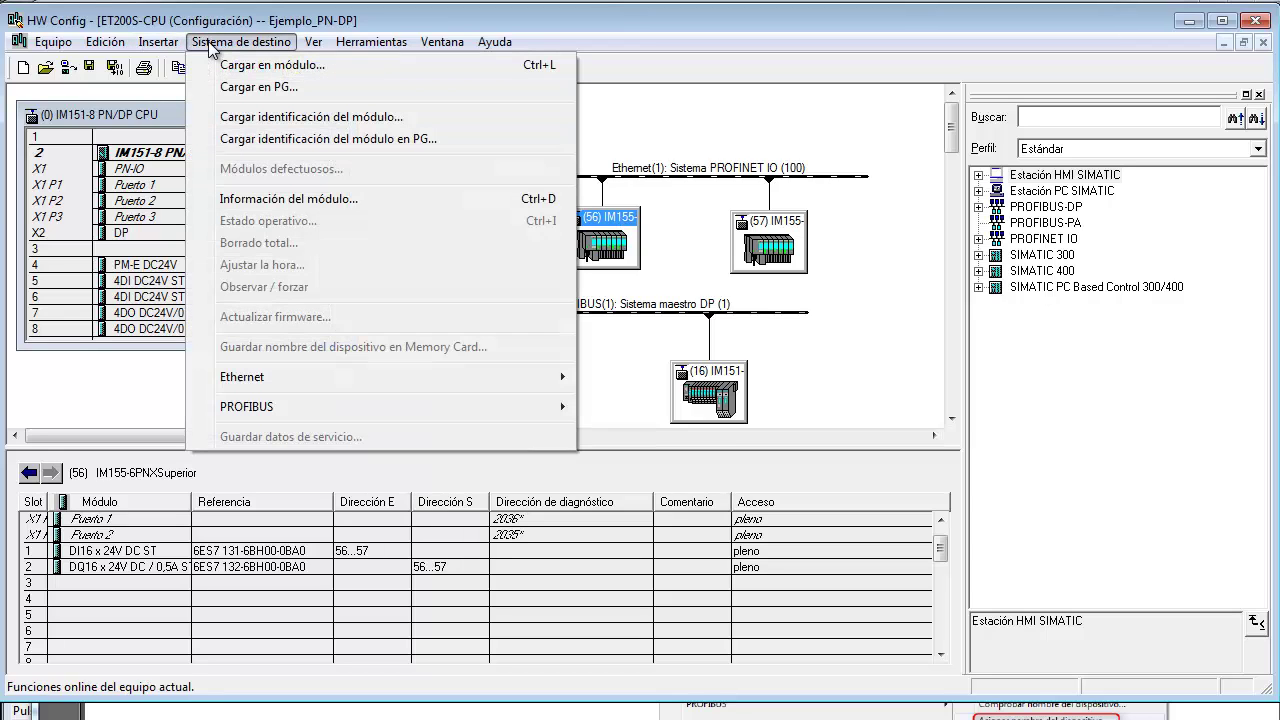
{"action": "mouse_move", "coordinate": [266, 379]}
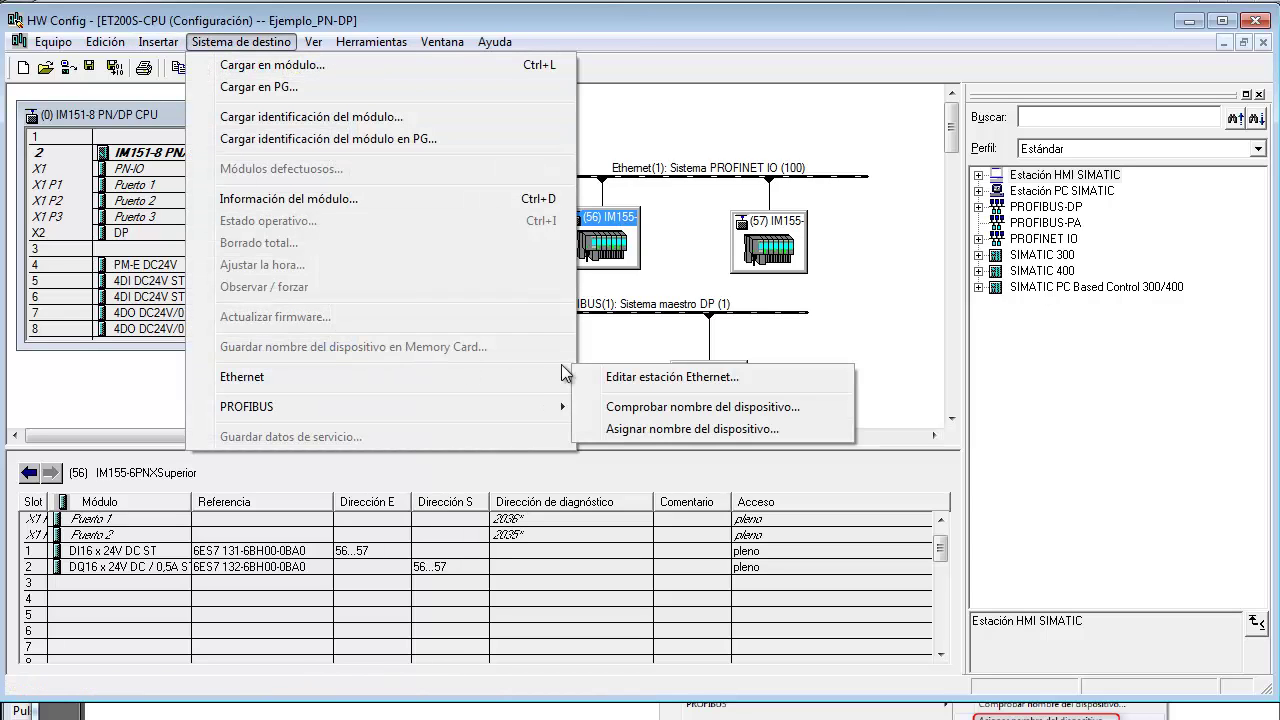
{"action": "left_click", "coordinate": [629, 430]}
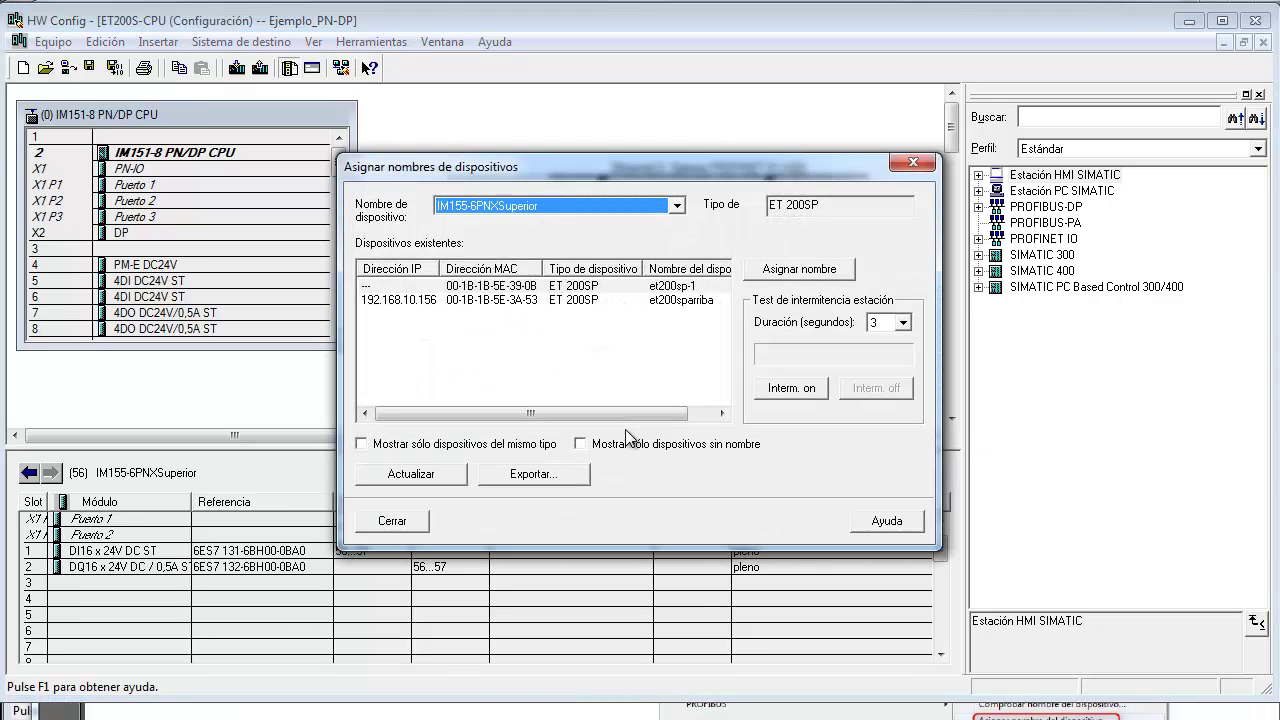
{"action": "left_click", "coordinate": [427, 303]}
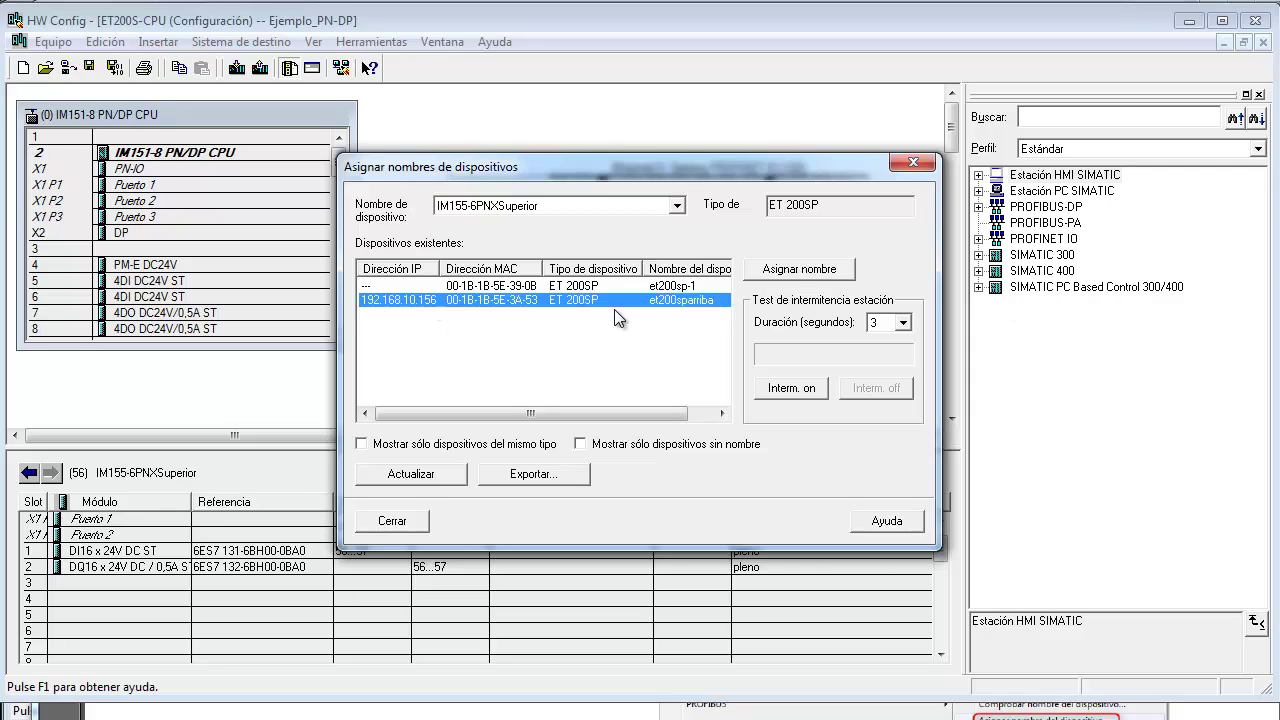
{"action": "left_click", "coordinate": [789, 269]}
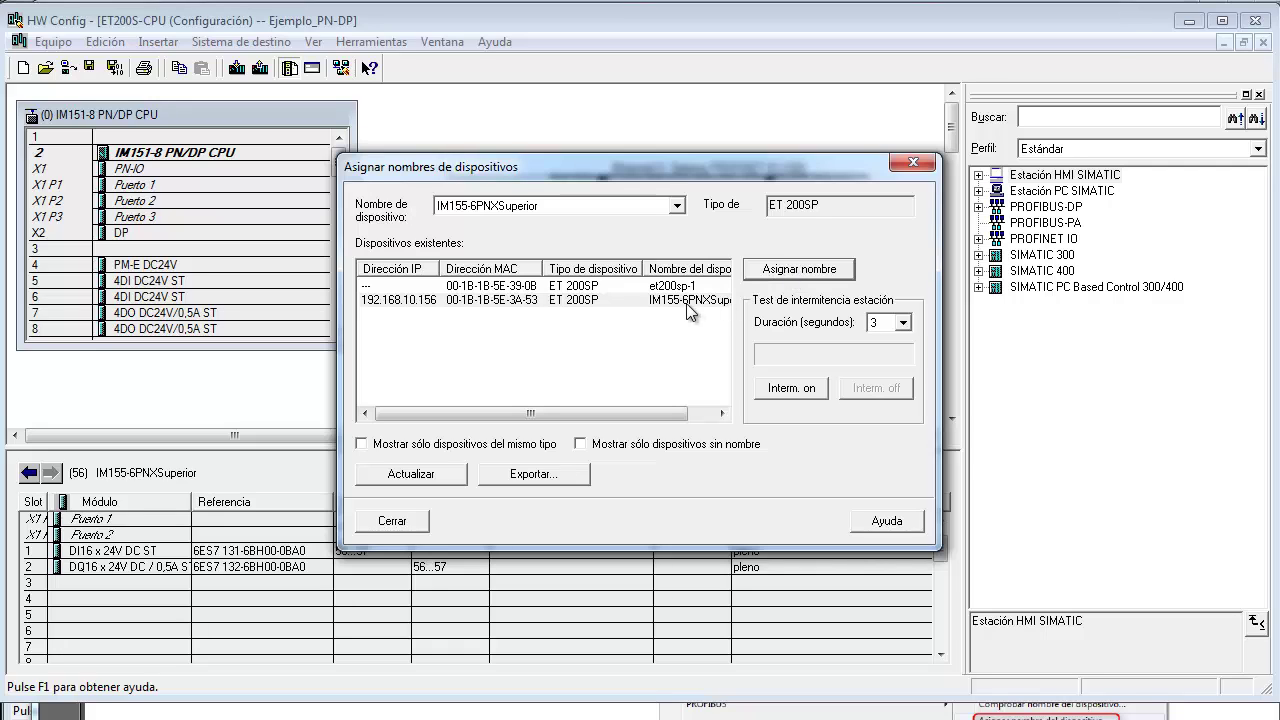
{"action": "left_click", "coordinate": [396, 521]}
Select the (57) IM155-6 PROFINET device and open Ethernet station editing for it.
{"action": "left_click", "coordinate": [767, 229]}
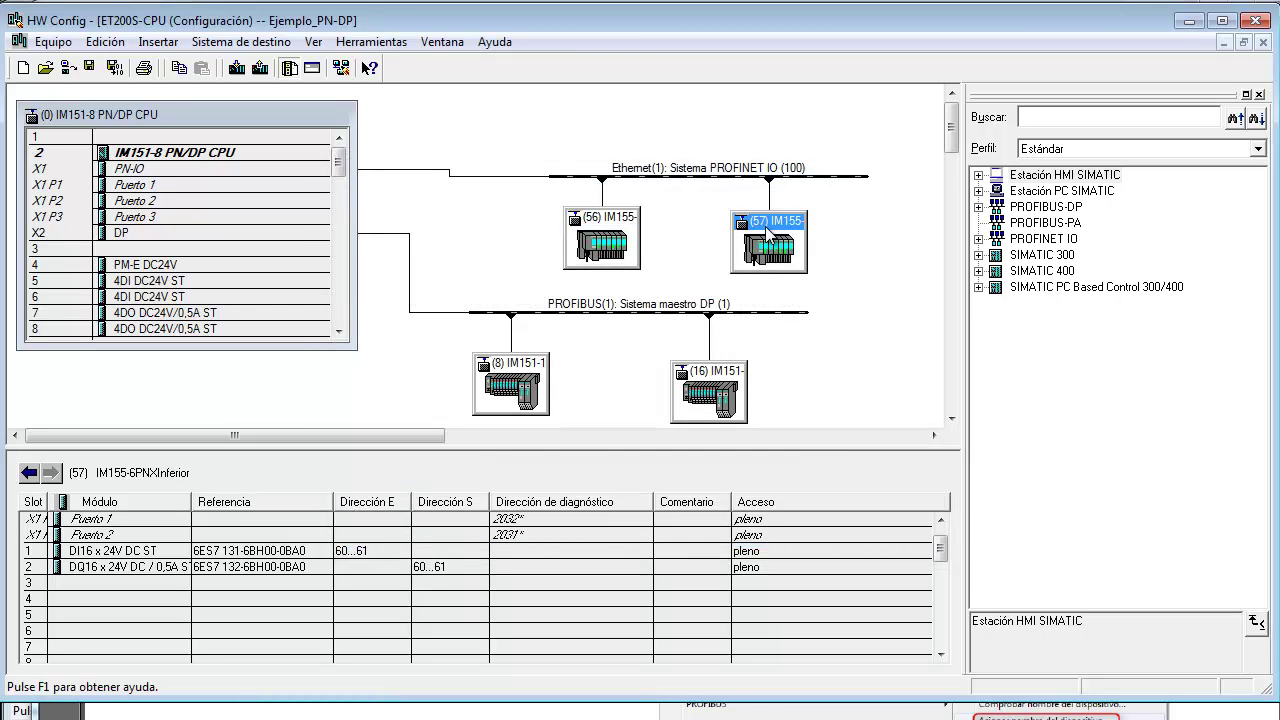
{"action": "left_click", "coordinate": [241, 42]}
{"action": "mouse_move", "coordinate": [288, 388]}
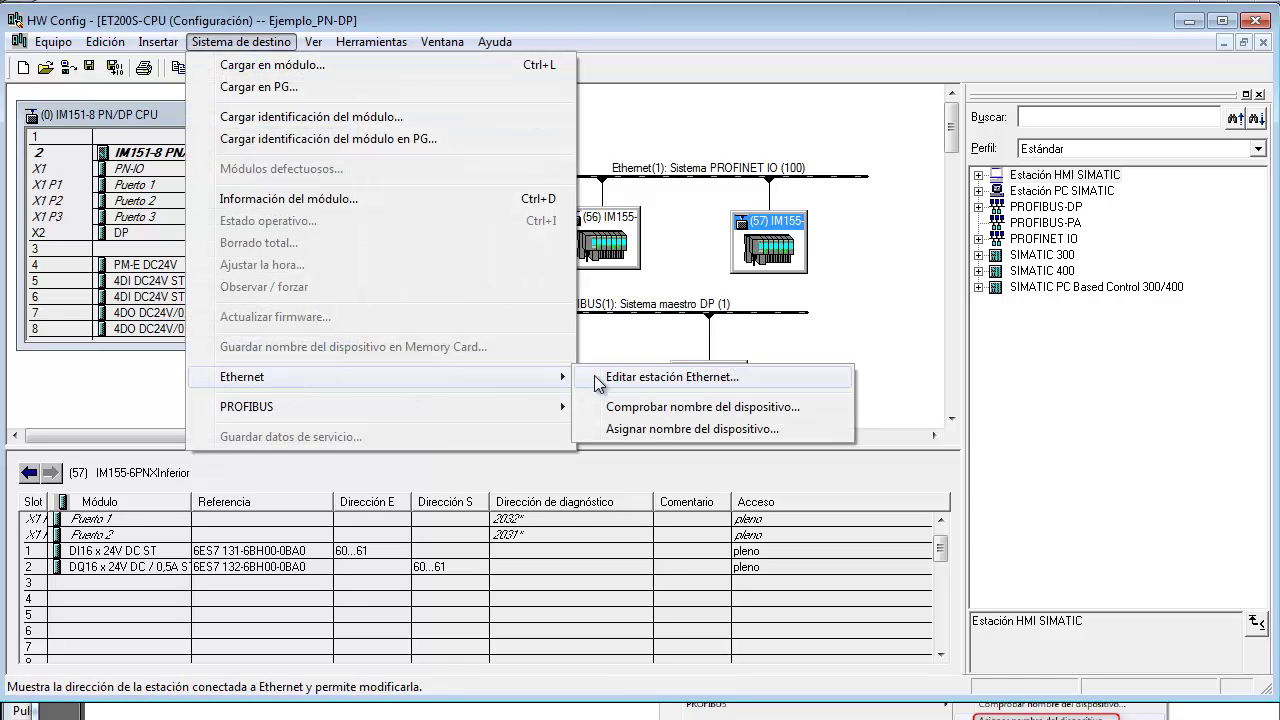
{"action": "left_click", "coordinate": [686, 388]}
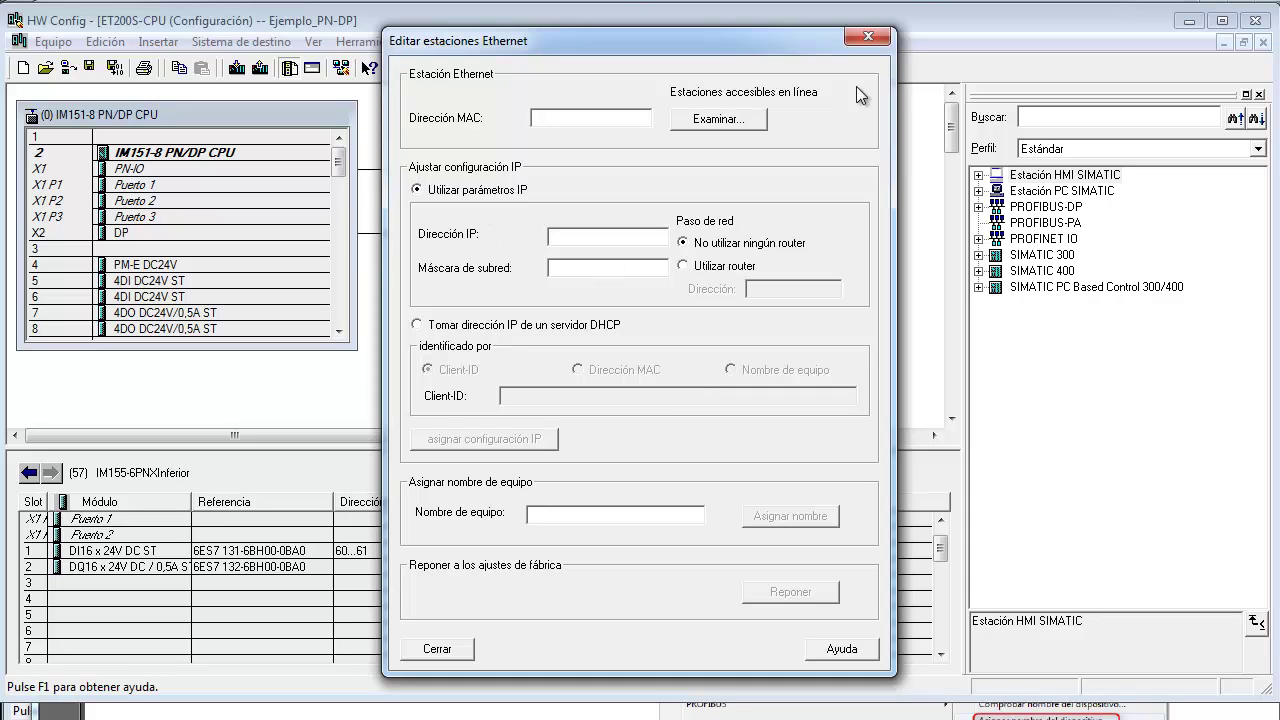
{"action": "left_click", "coordinate": [618, 239]}
{"action": "type", "text": "192."}
{"action": "type", "text": "168.10"}
{"action": "type", "text": ".1"}
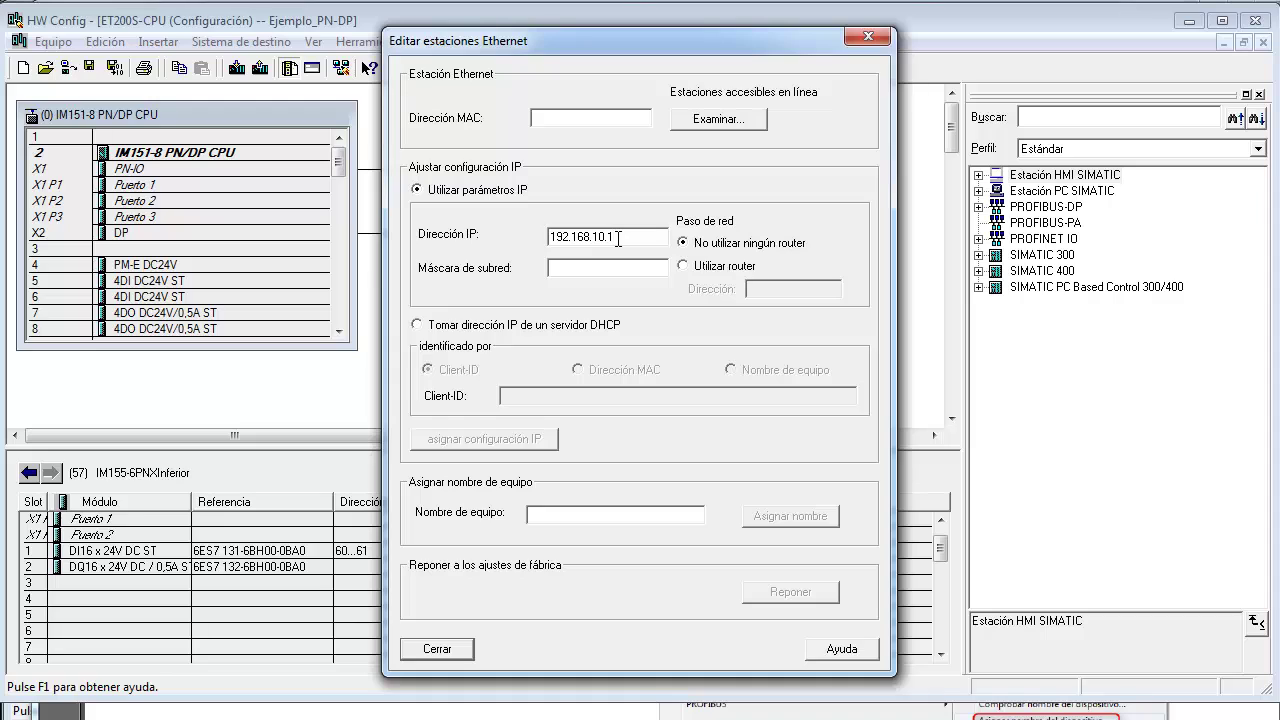
{"action": "type", "text": "57"}
{"action": "left_click", "coordinate": [588, 276]}
{"action": "type", "text": "255.255.255.0"}
{"action": "key", "text": "Tab"}
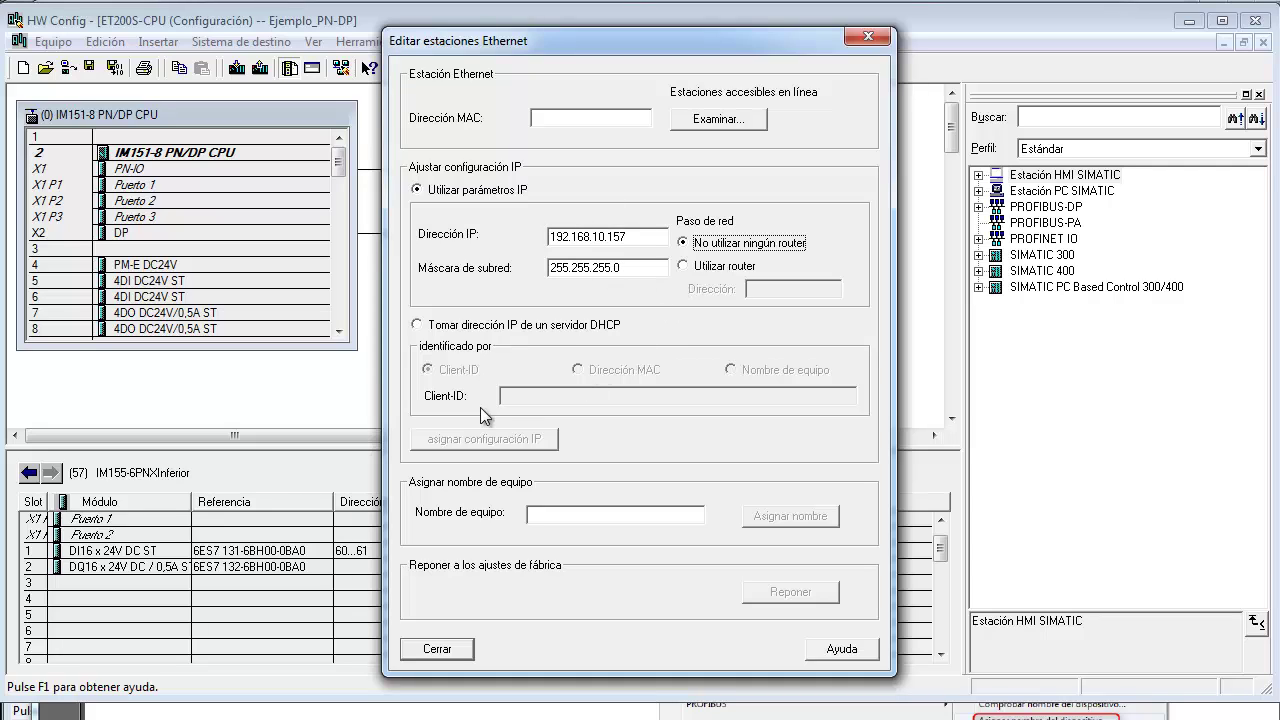
{"action": "left_click", "coordinate": [589, 514]}
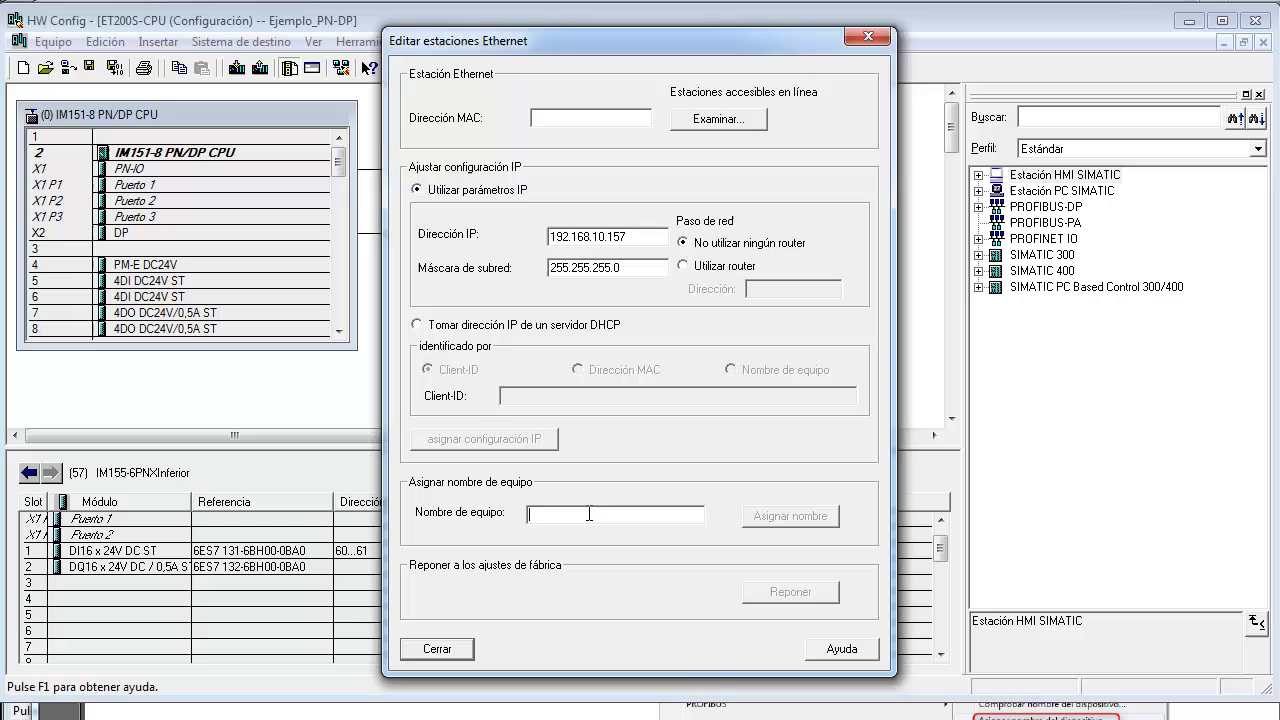
Browse the network, choose the ET200SP with MAC address 00-1B-1B-5E-39-0B, flash its LEDs to identify it, and accept it.
{"action": "left_click", "coordinate": [717, 119]}
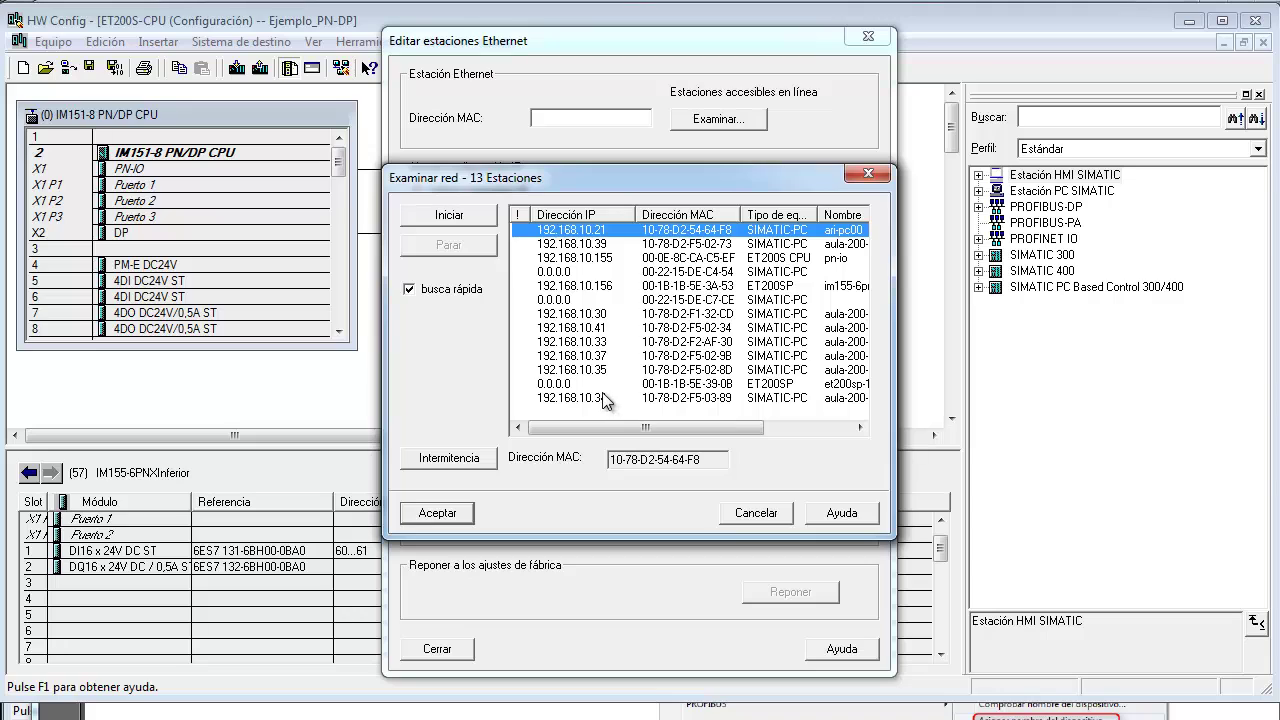
{"action": "left_click", "coordinate": [833, 385]}
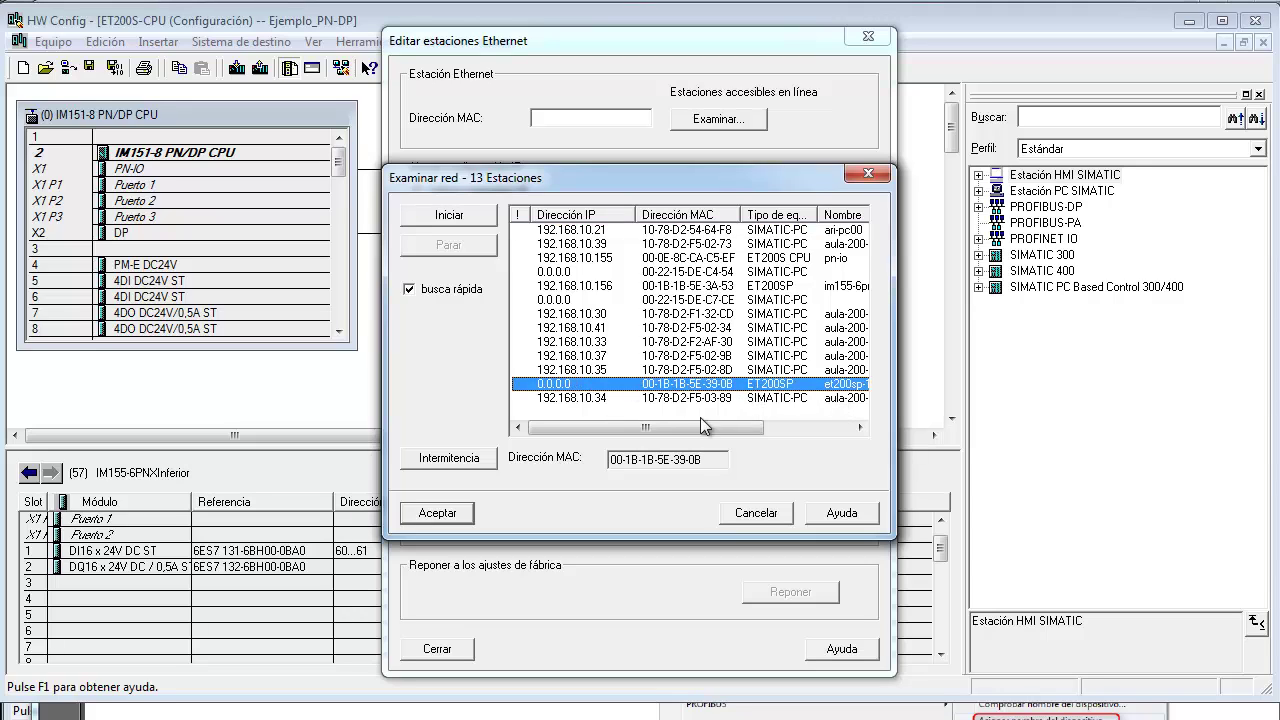
{"action": "left_click", "coordinate": [450, 458]}
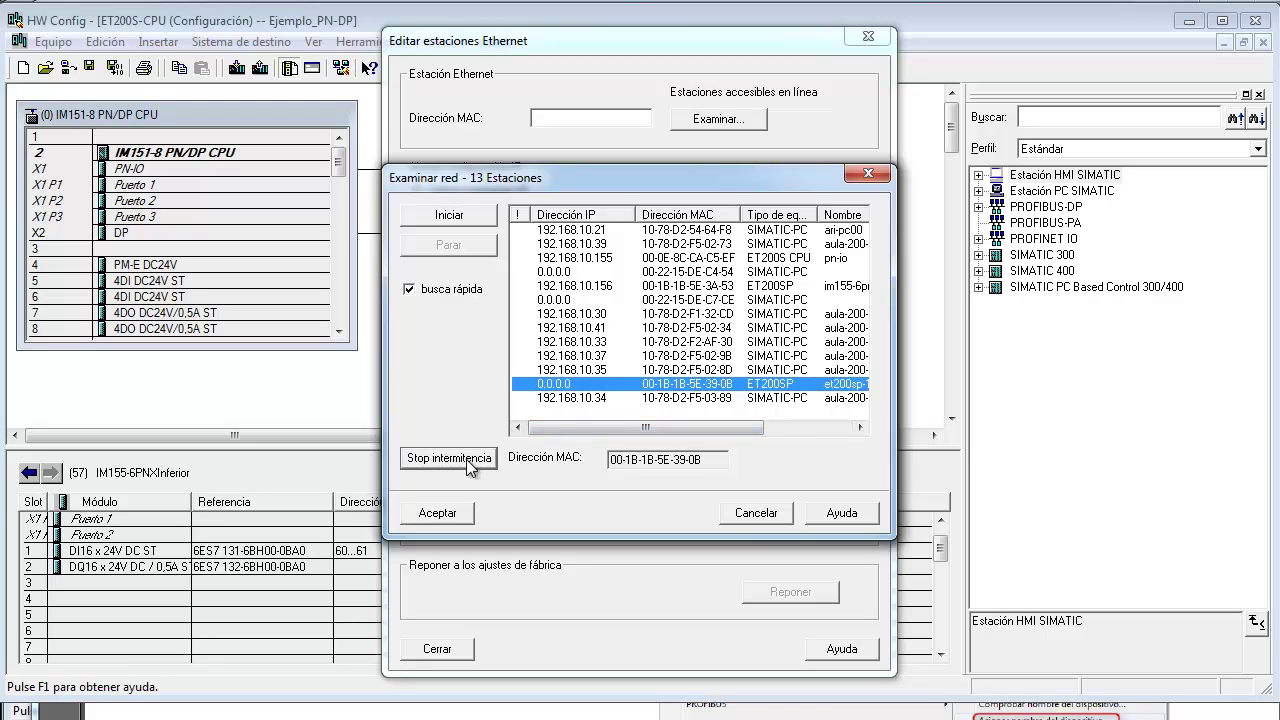
{"action": "left_click", "coordinate": [455, 512]}
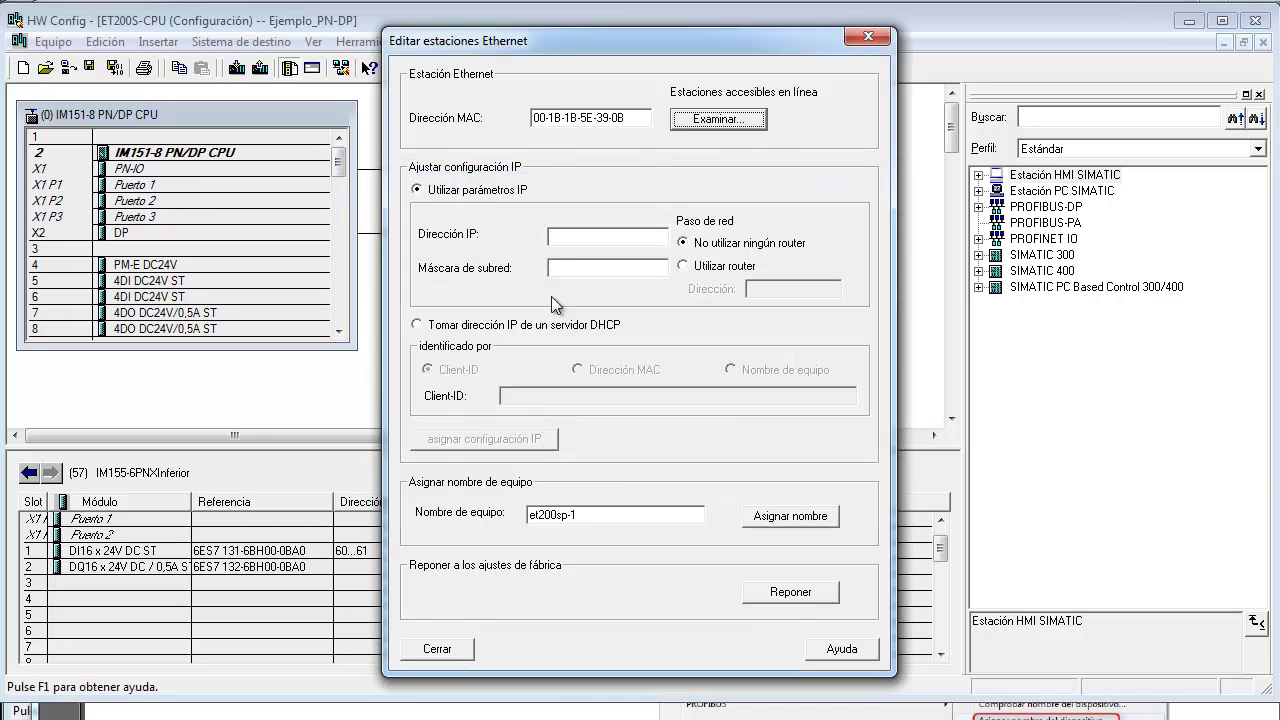
Assign IP address 192.168.10.157 with subnet mask 255.255.255.0 to the chosen ET200SP station and close the Ethernet station editor.
{"action": "left_click", "coordinate": [586, 233]}
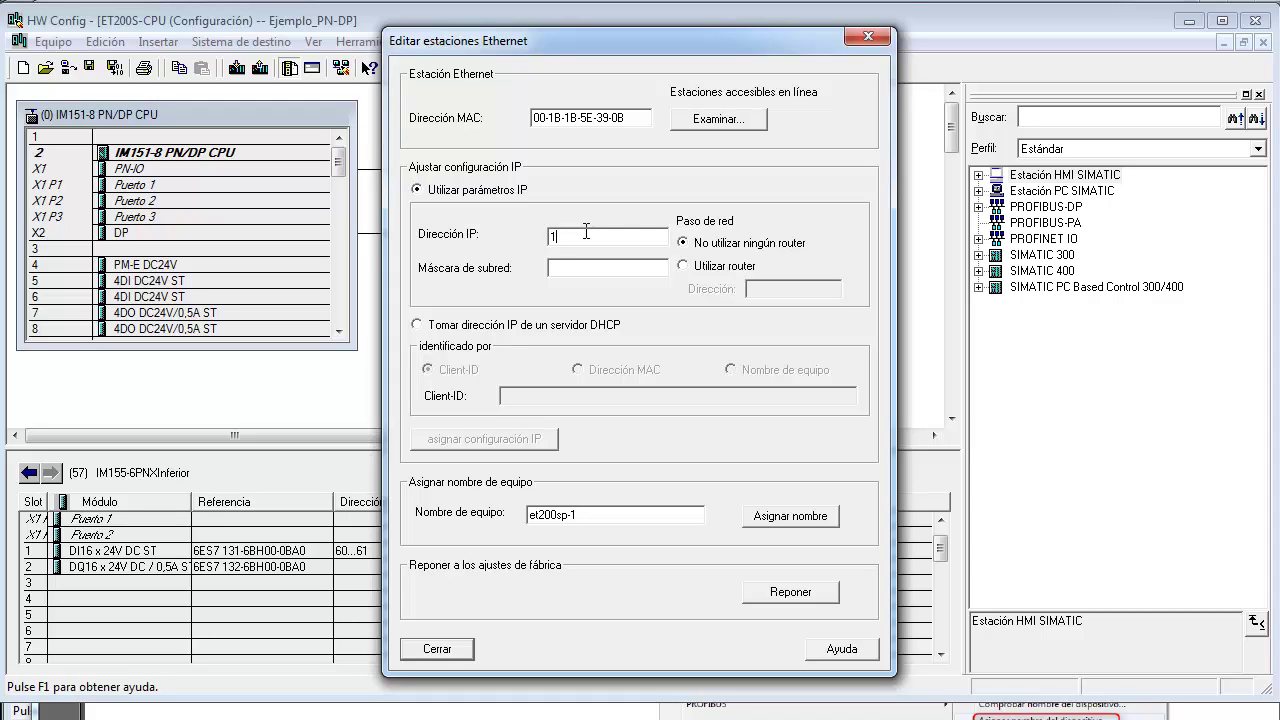
{"action": "type", "text": "192.168.10.157"}
{"action": "left_click", "coordinate": [566, 272]}
{"action": "type", "text": "255.255.255.0"}
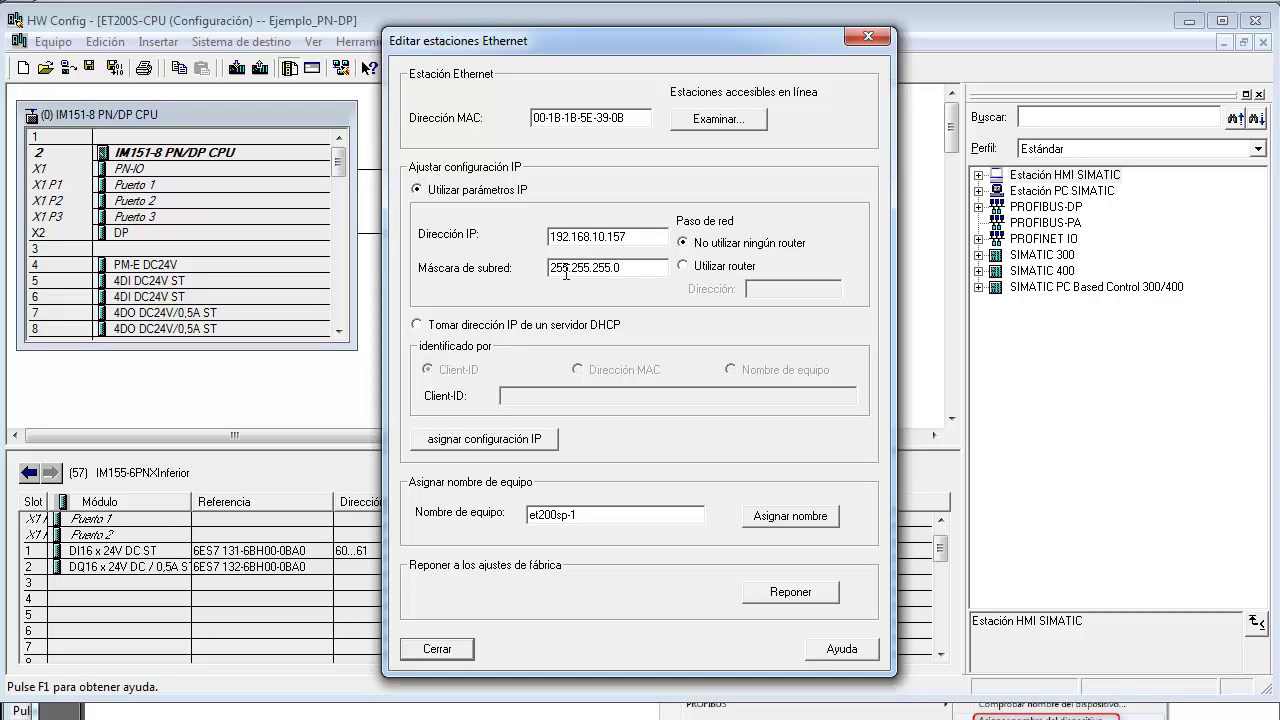
{"action": "left_click", "coordinate": [476, 434]}
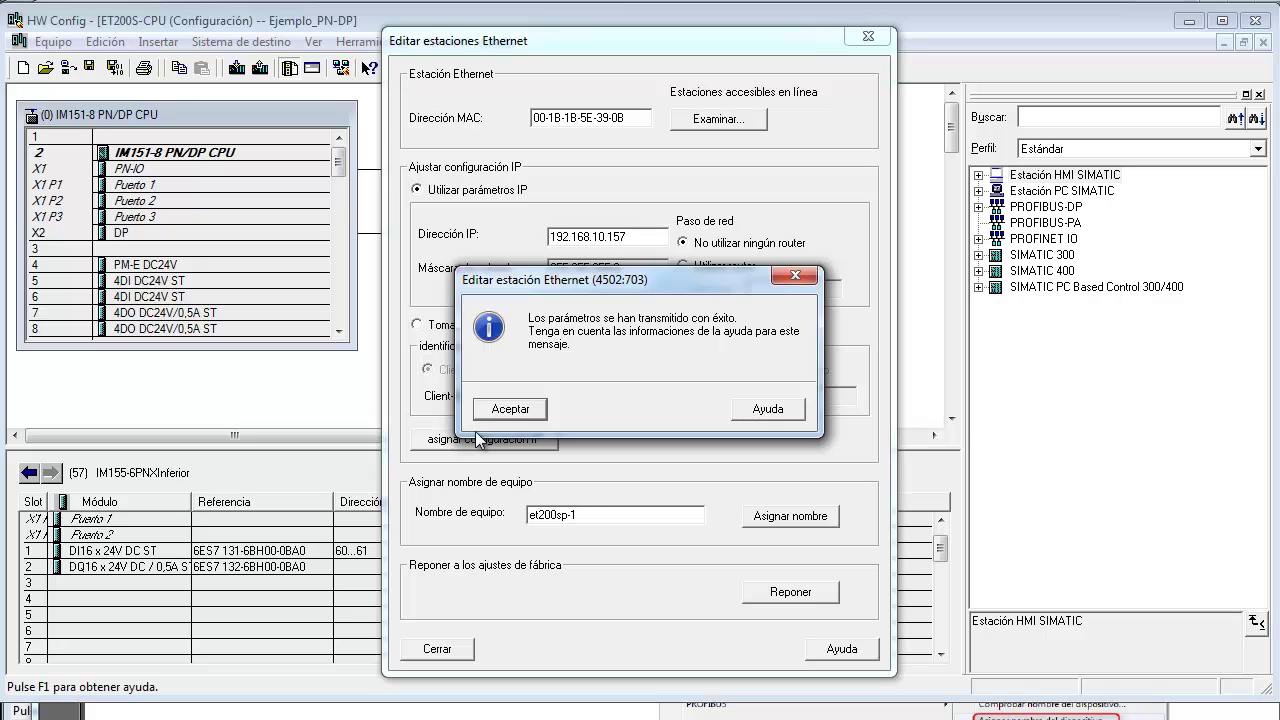
{"action": "left_click", "coordinate": [522, 406]}
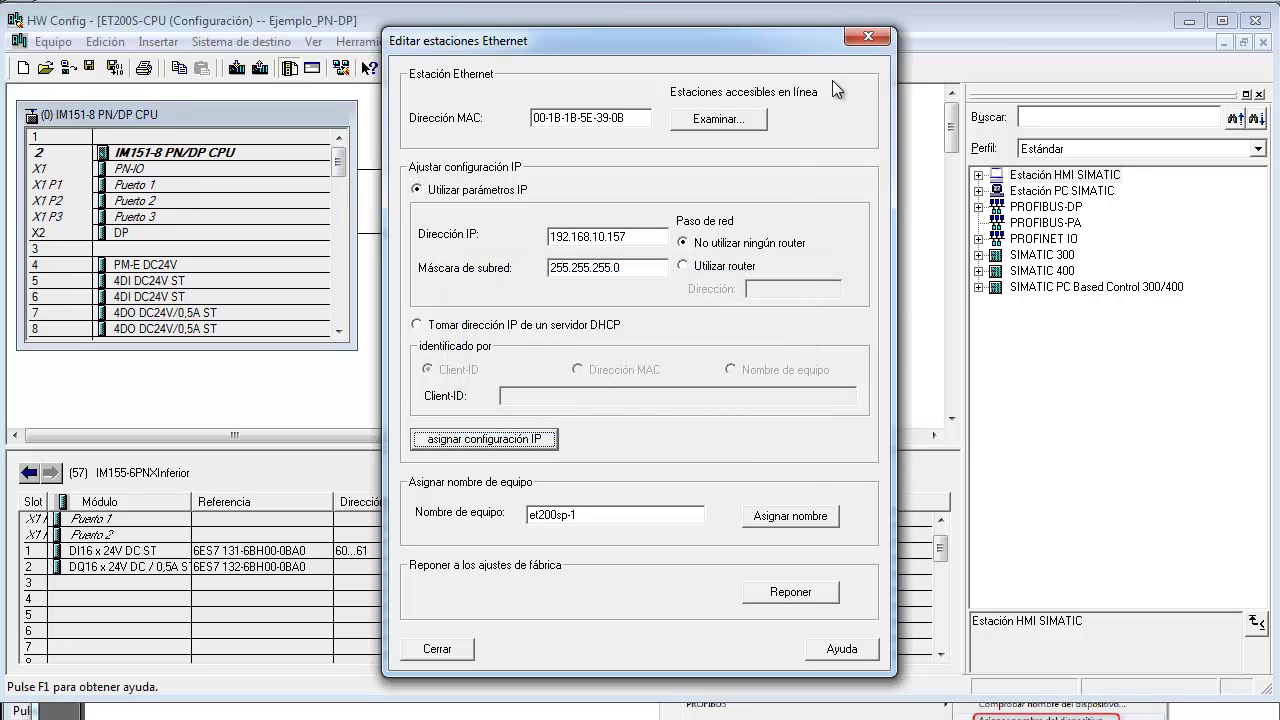
{"action": "left_click", "coordinate": [868, 36]}
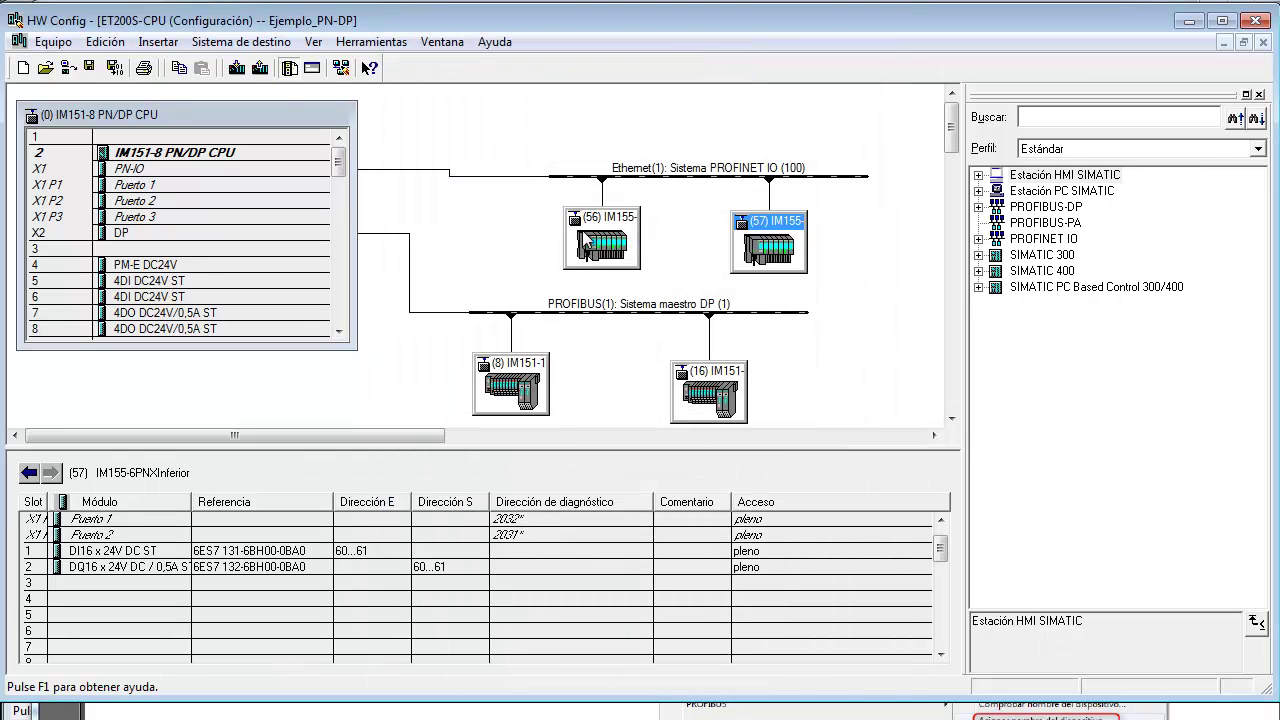
Assign the device name IM155-6PNXInferior to the ET 200SP at 192.168.10.157 using the Ethernet device-name assignment.
{"action": "left_click", "coordinate": [240, 42]}
{"action": "mouse_move", "coordinate": [313, 45]}
{"action": "mouse_move", "coordinate": [240, 42]}
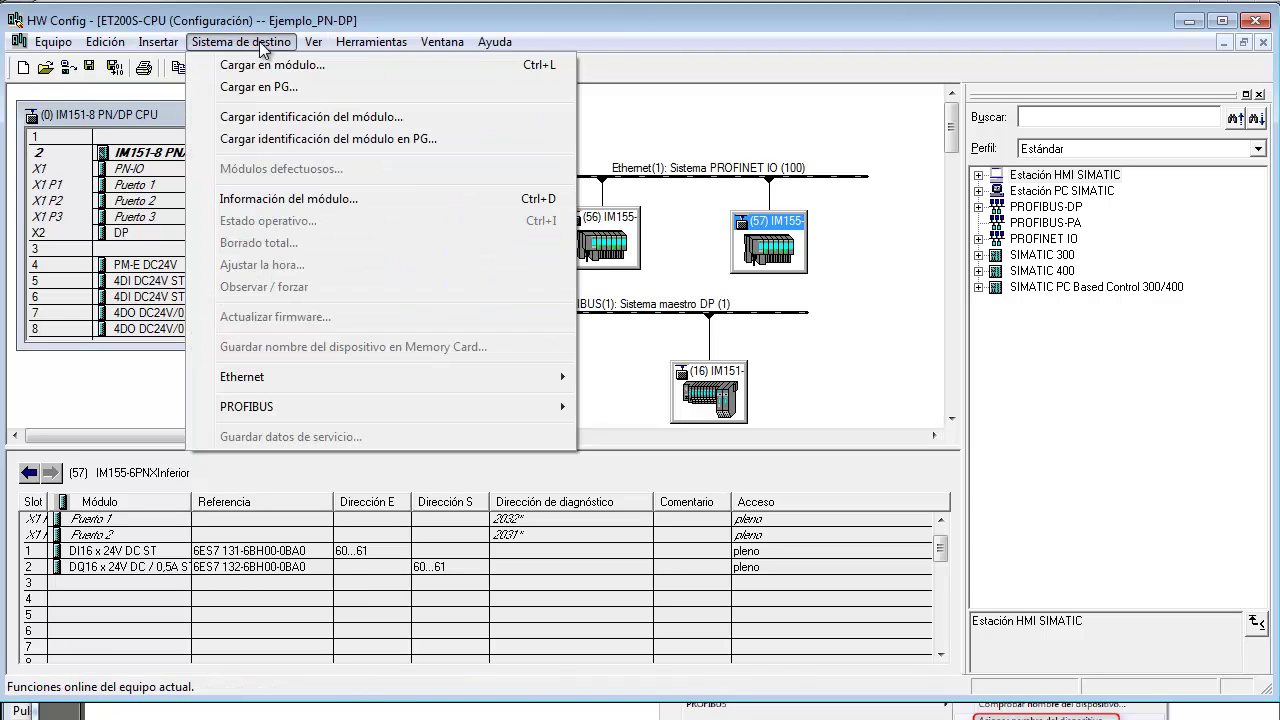
{"action": "mouse_move", "coordinate": [290, 377]}
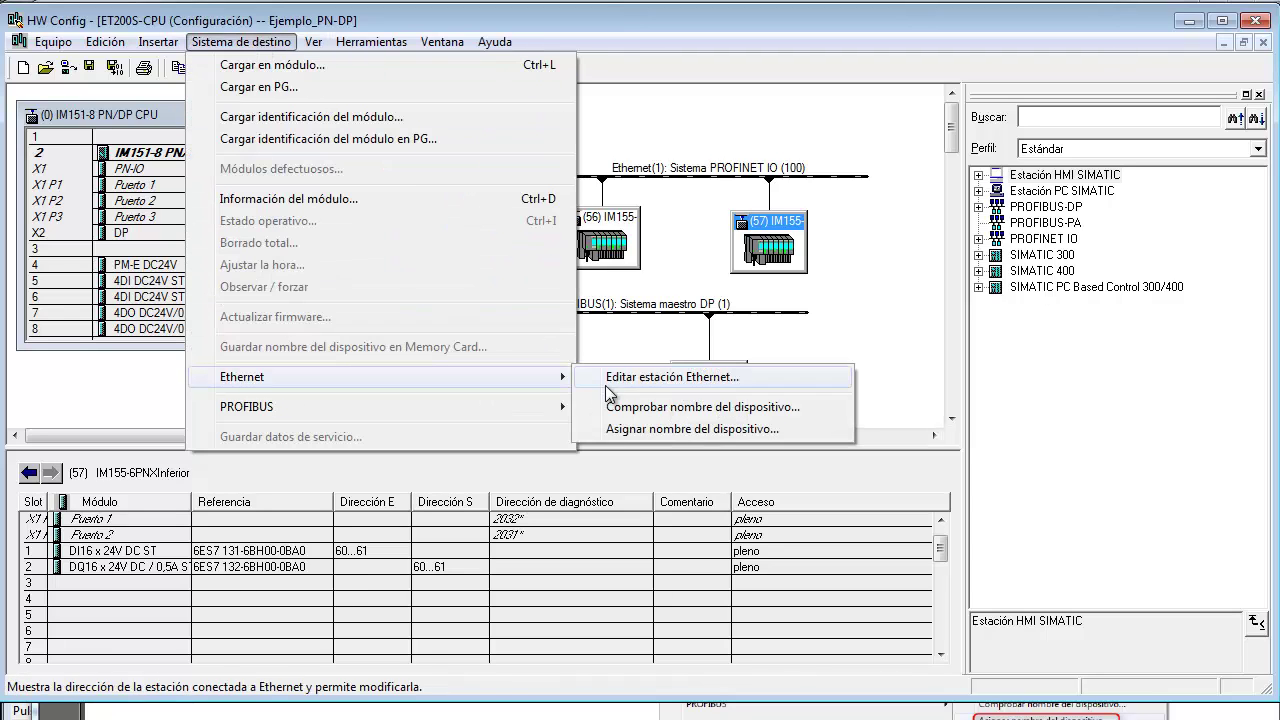
{"action": "left_click", "coordinate": [640, 429]}
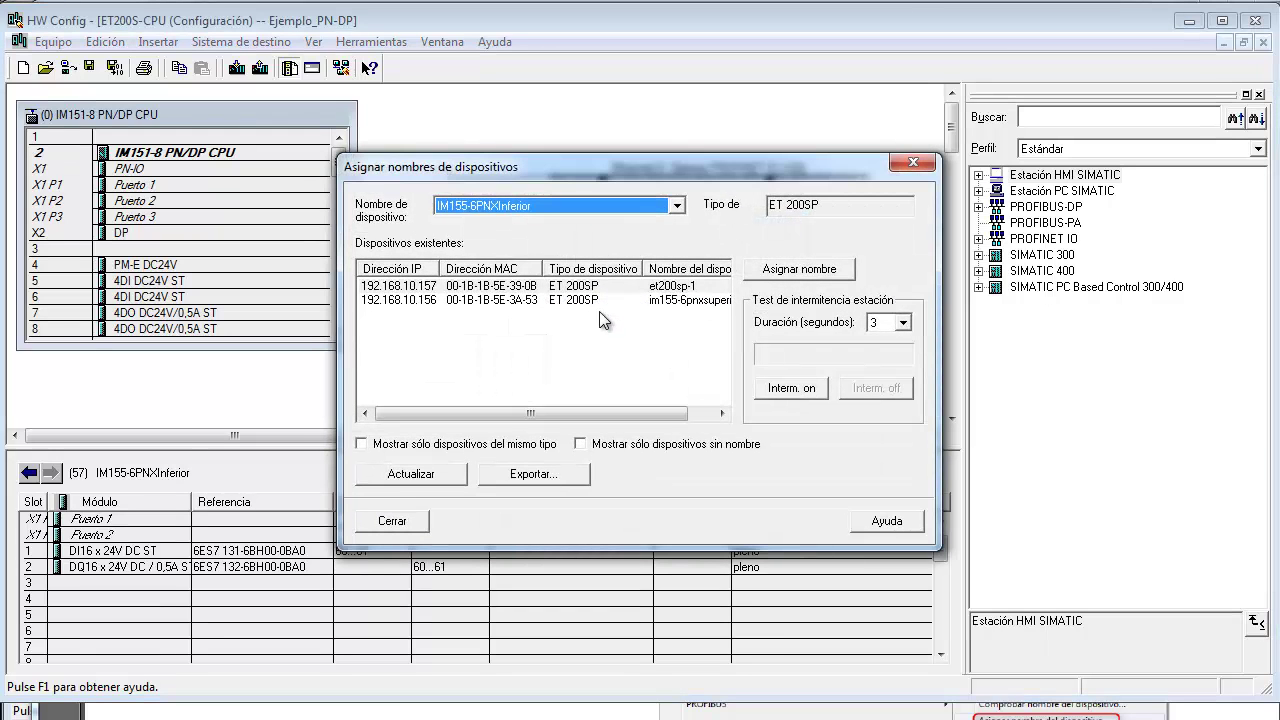
{"action": "left_click", "coordinate": [576, 287]}
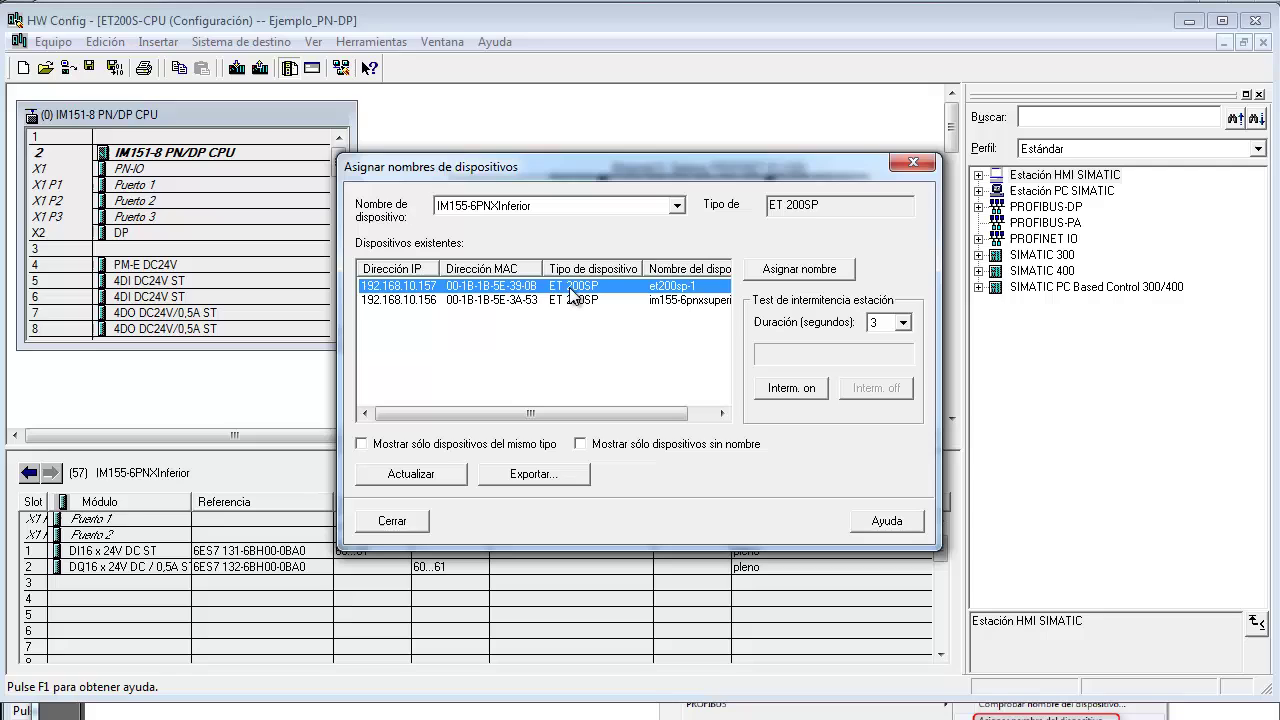
{"action": "left_click", "coordinate": [797, 271]}
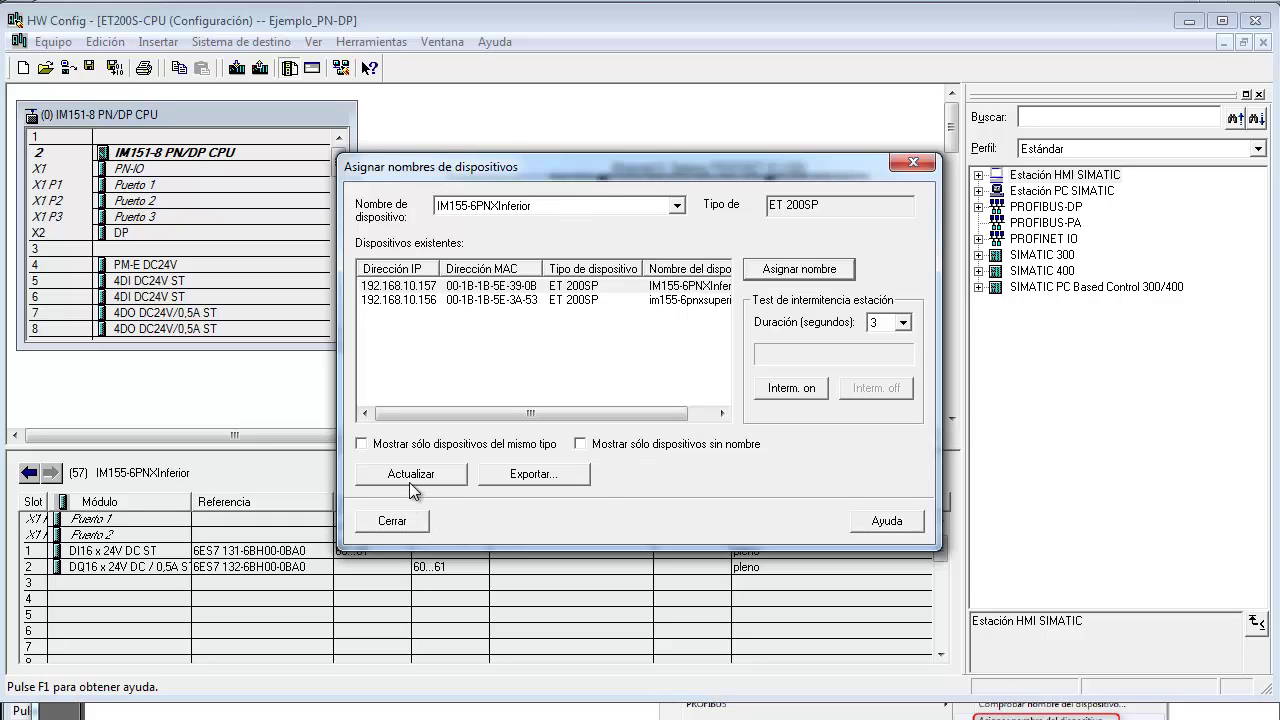
{"action": "left_click", "coordinate": [393, 521]}
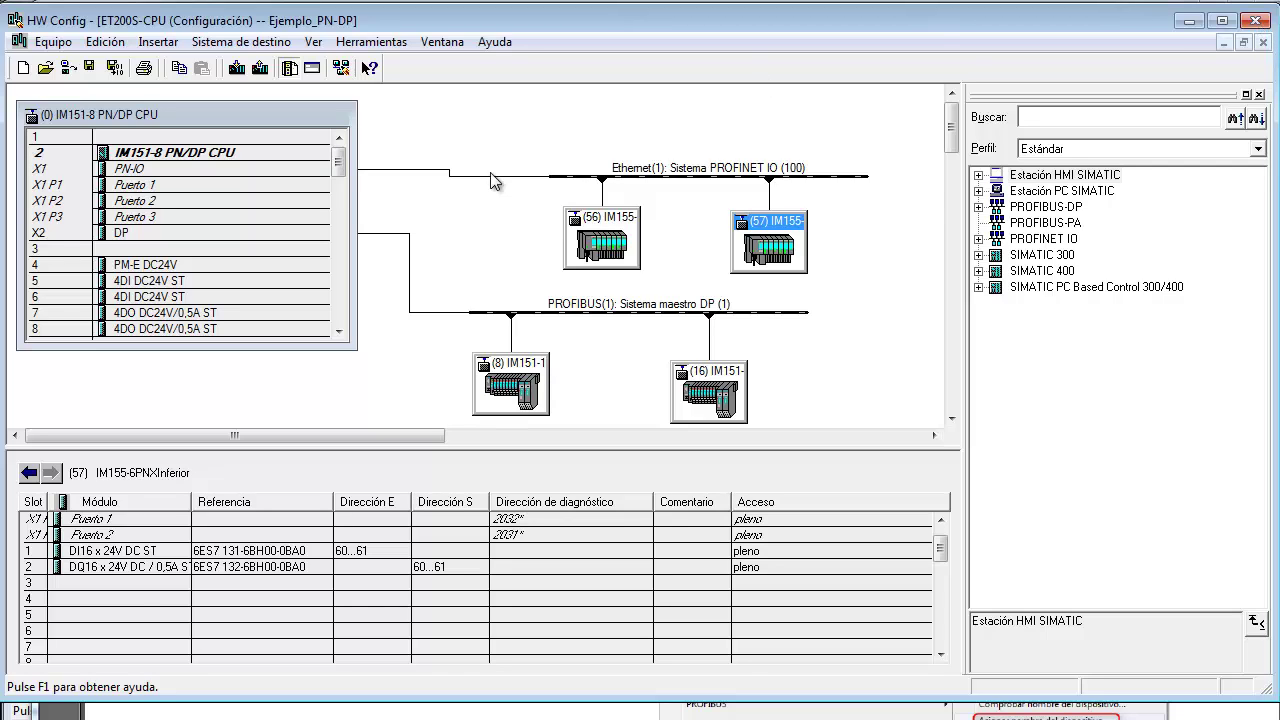
Switch to SIMATIC Manager and open block OB1 from the IM151-8 PN/DP CPU's Bloques folder in KOP language, accepting its properties.
{"action": "left_click", "coordinate": [527, 372]}
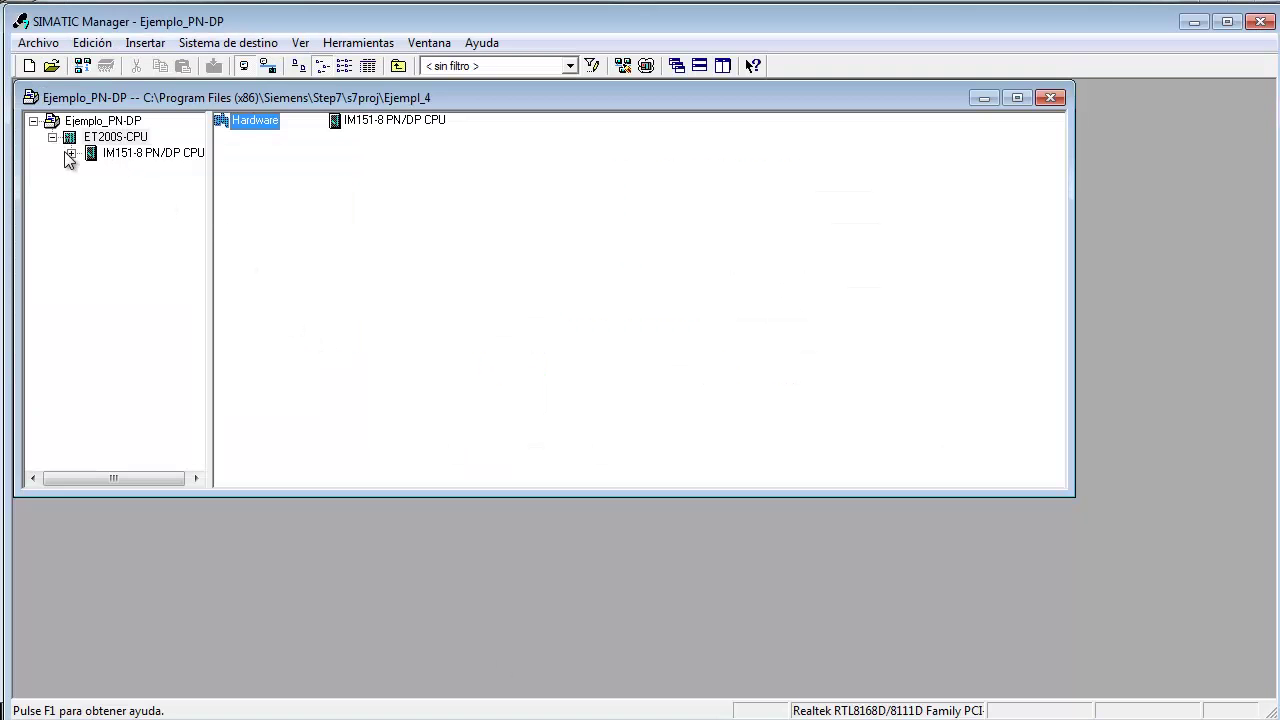
{"action": "left_click", "coordinate": [70, 153]}
{"action": "left_click", "coordinate": [90, 169]}
{"action": "left_click", "coordinate": [148, 202]}
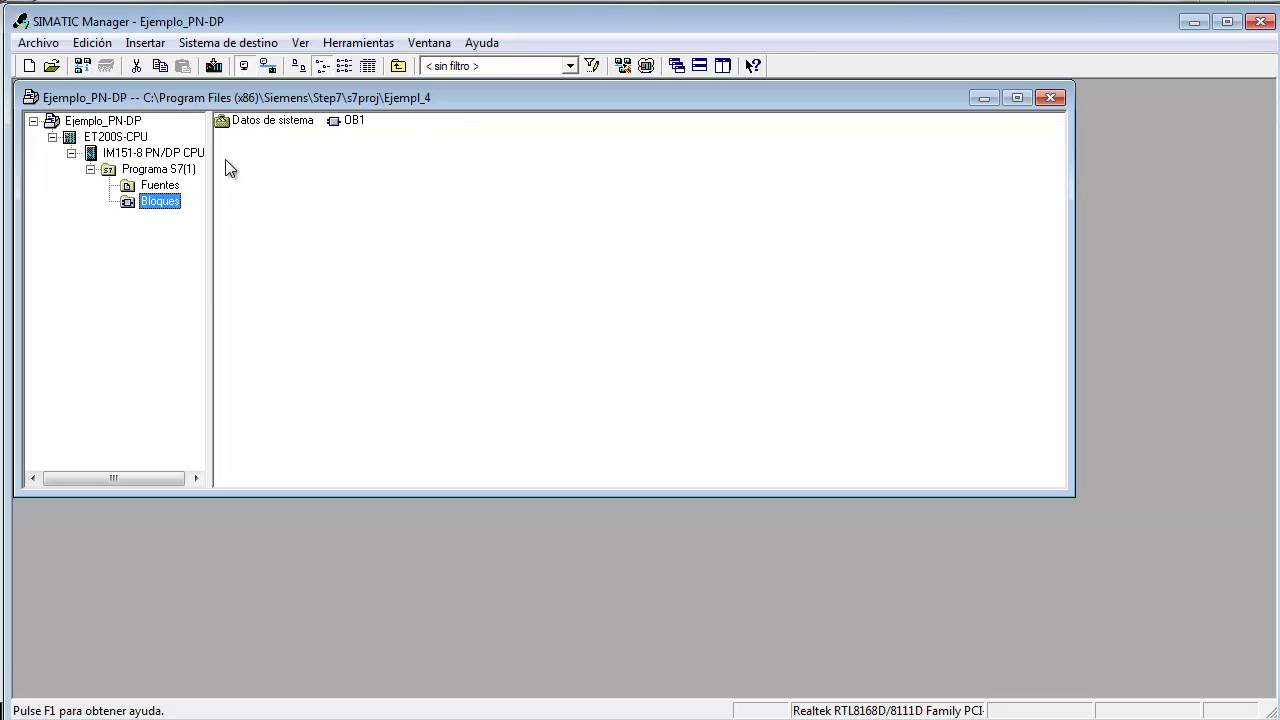
{"action": "double_click", "coordinate": [349, 121]}
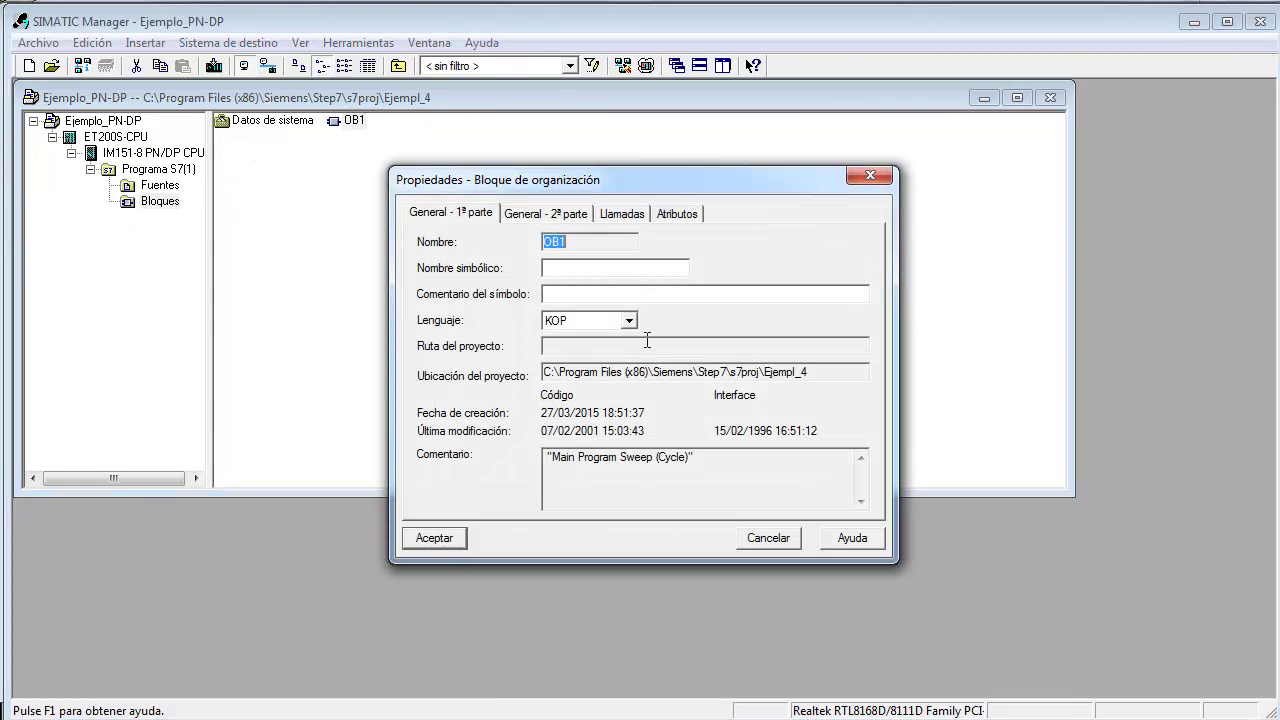
{"action": "left_click", "coordinate": [435, 538]}
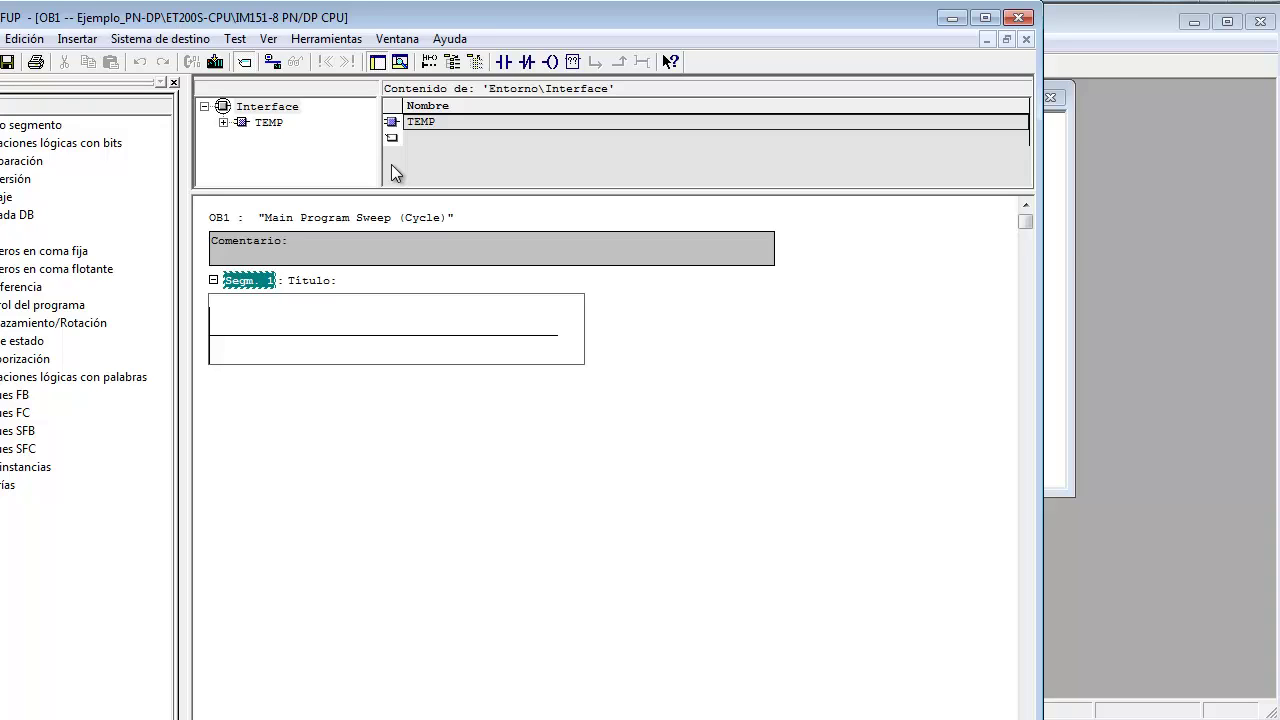
Insert a normally open contact addressed E8.0 followed by an output coil in segment 1 of OB1.
{"action": "left_click", "coordinate": [503, 62]}
{"action": "left_click", "coordinate": [261, 320]}
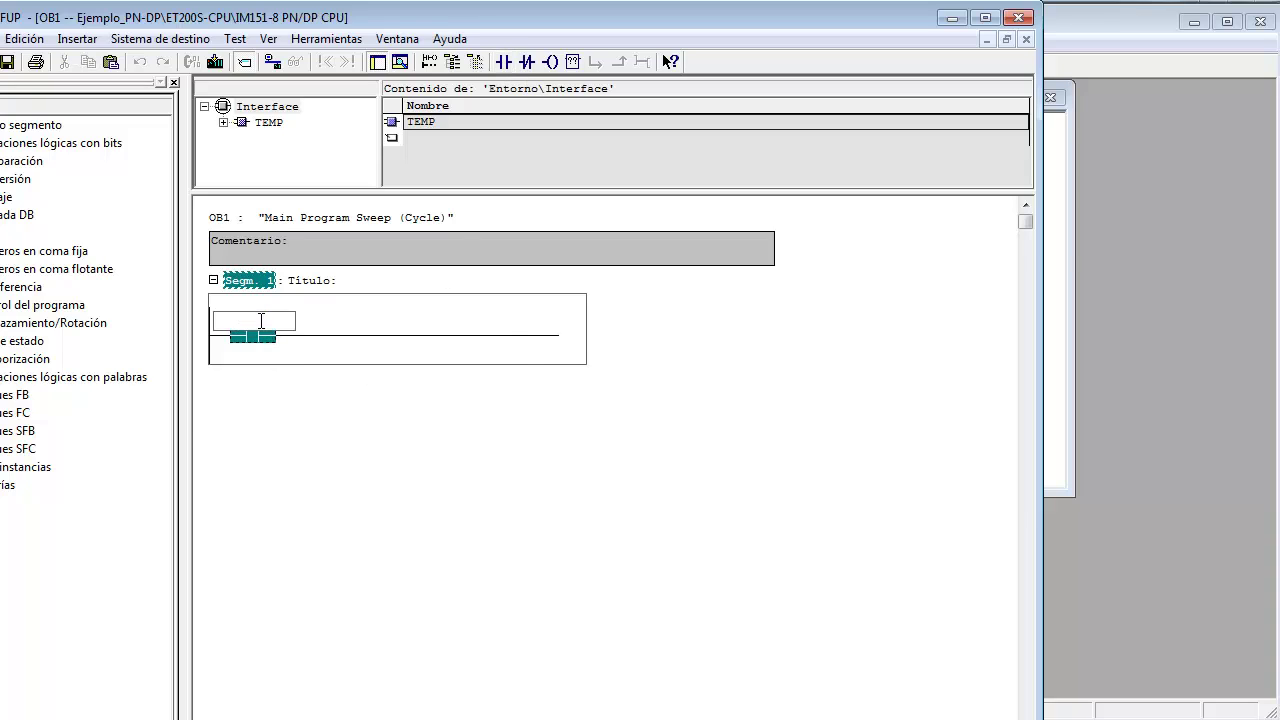
{"action": "type", "text": "e8.0"}
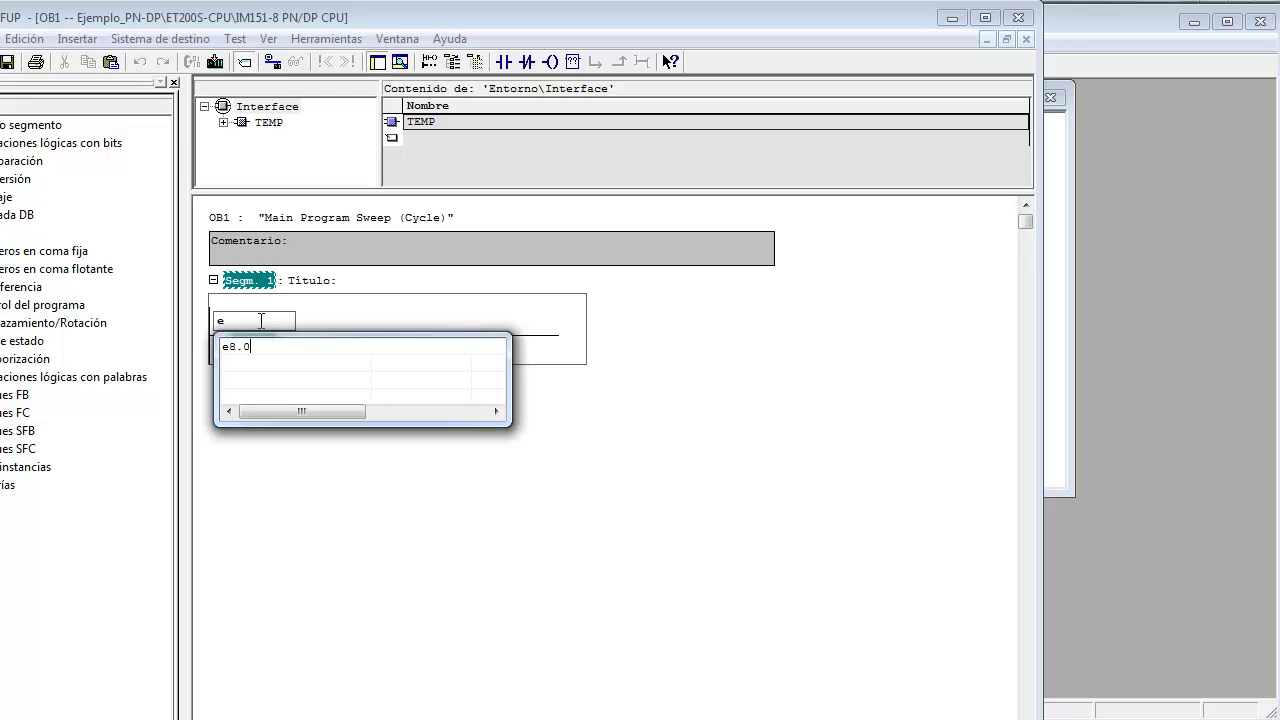
{"action": "key", "text": "Return"}
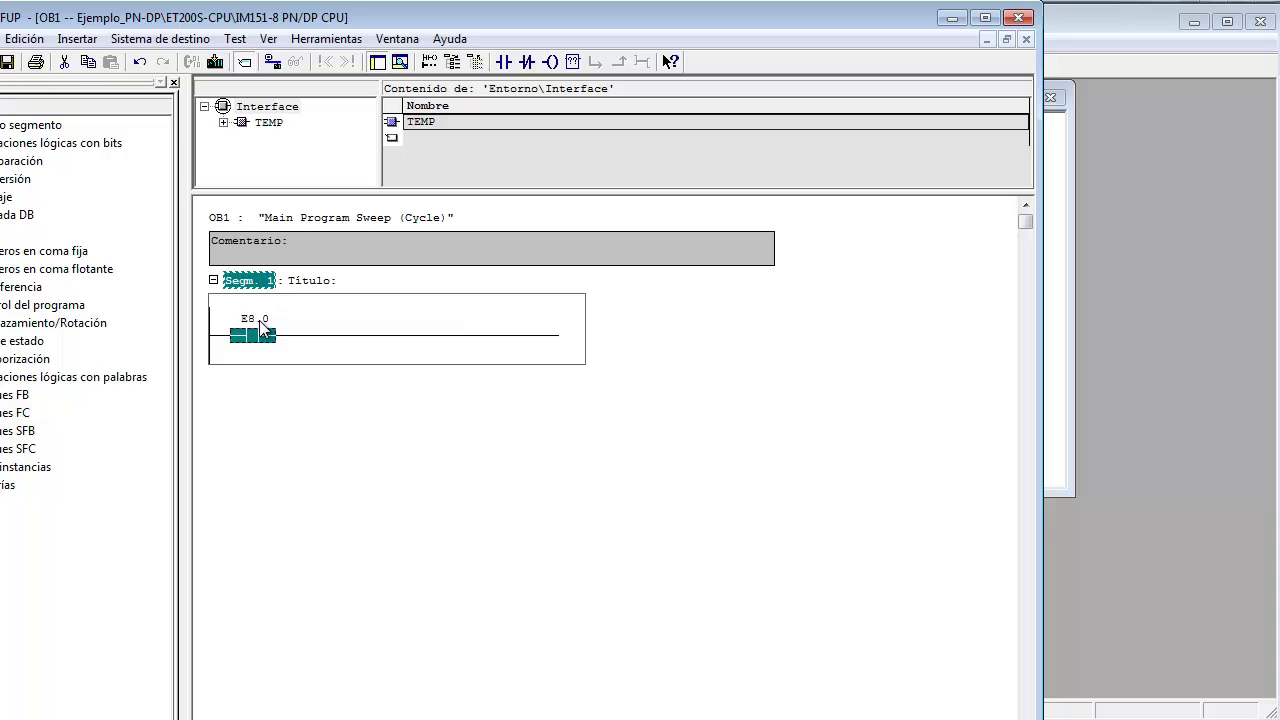
{"action": "left_click", "coordinate": [550, 62]}
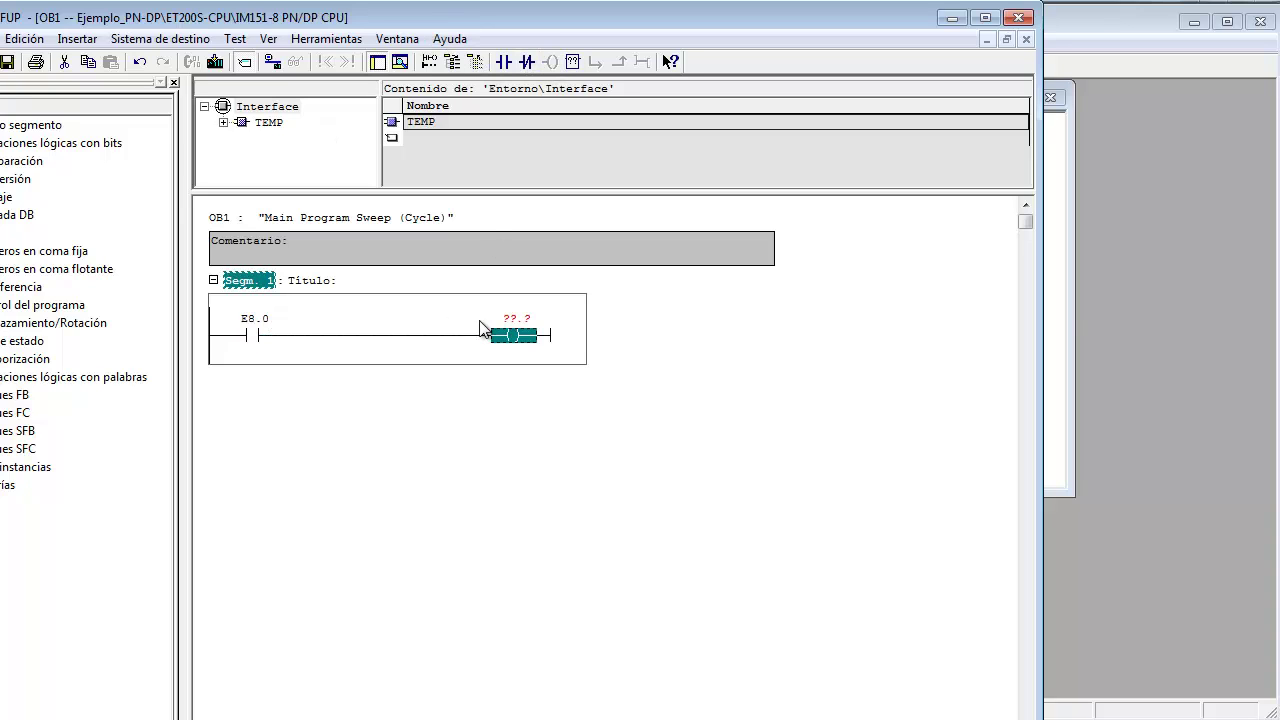
Check in HW Config the input and output addresses of the two IM155-6PN stations on the PROFINET IO system.
{"action": "key", "text": "alt+Tab"}
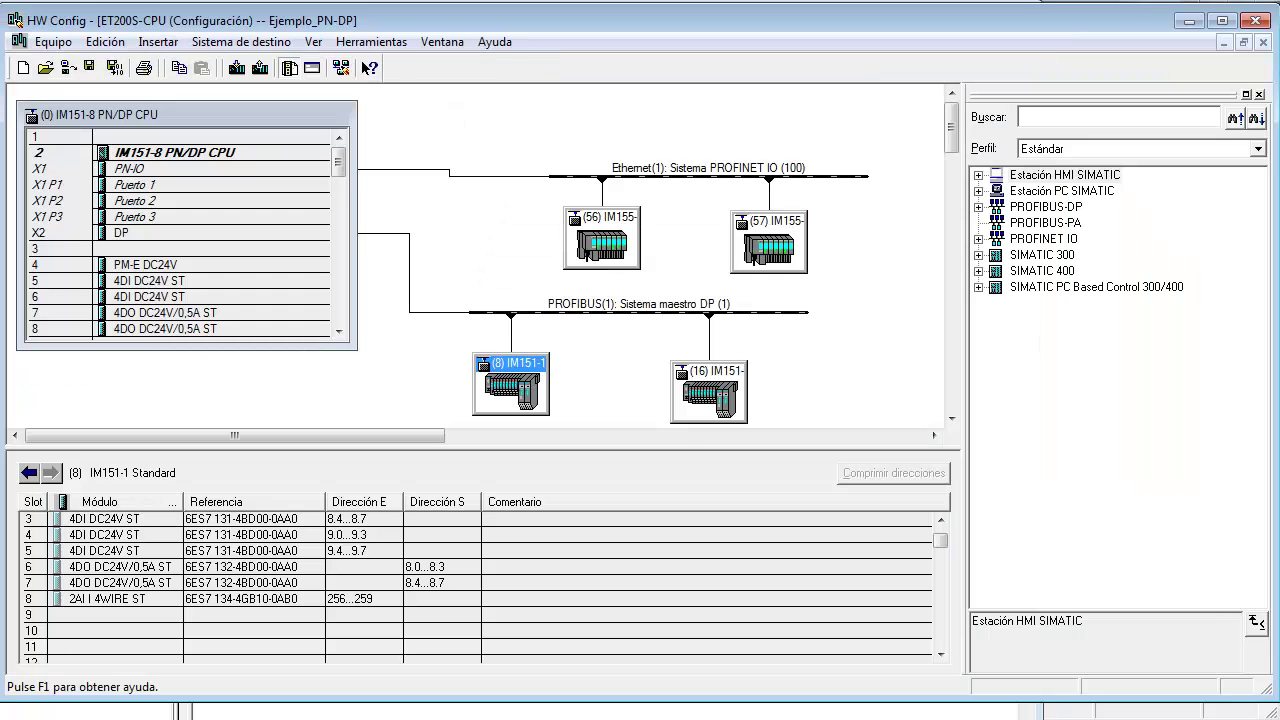
{"action": "key", "text": "alt+Tab"}
{"action": "key", "text": "alt+Tab"}
{"action": "left_click", "coordinate": [788, 240]}
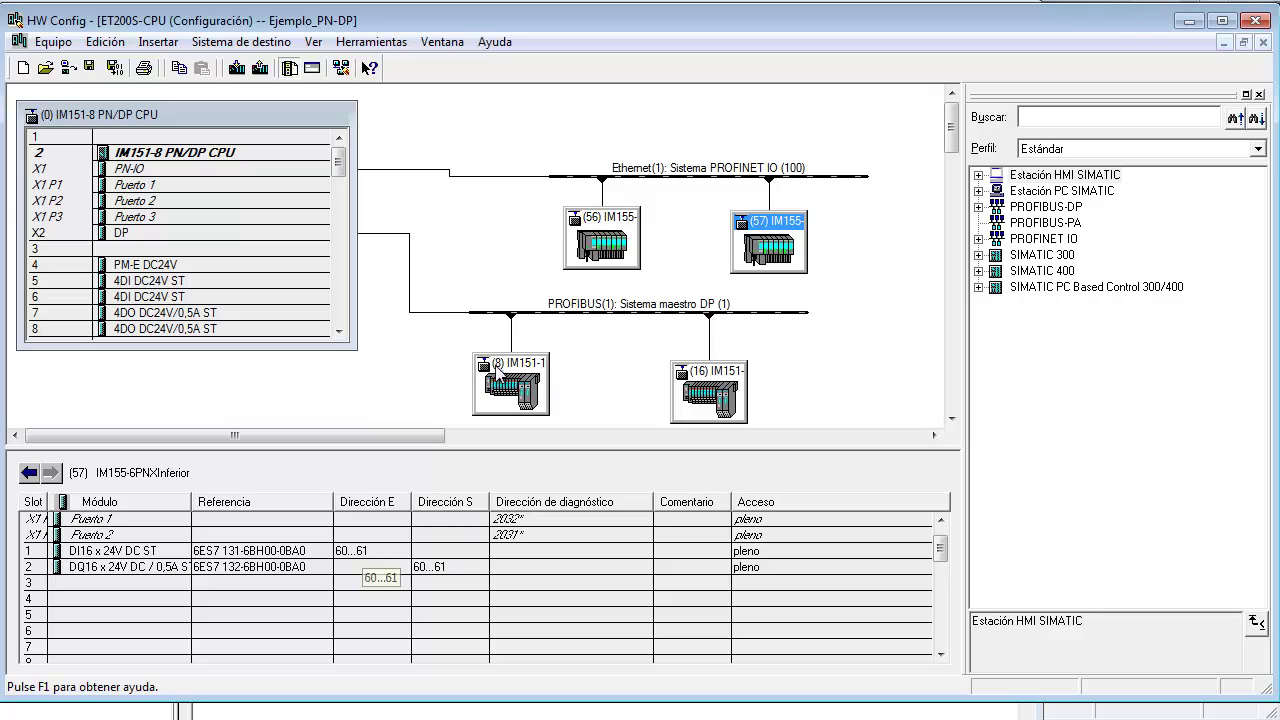
{"action": "left_click", "coordinate": [600, 252]}
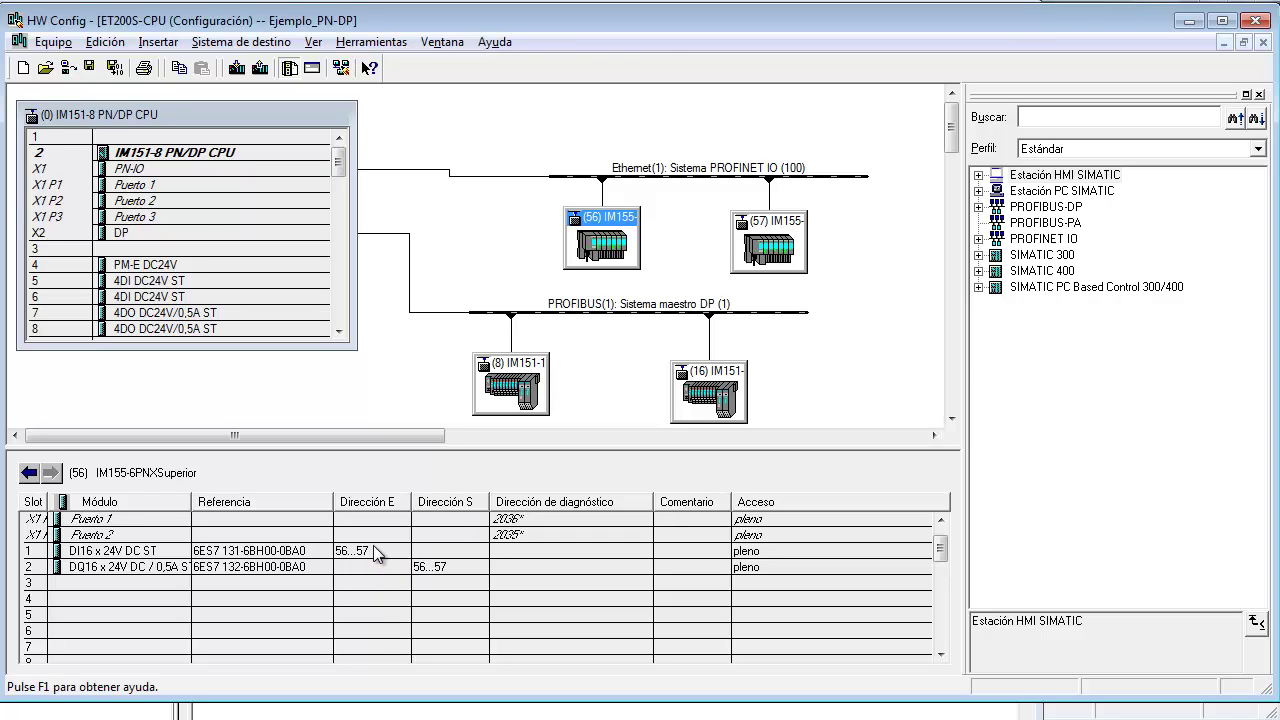
{"action": "key", "text": "alt+Tab"}
{"action": "key", "text": "alt+Tab"}
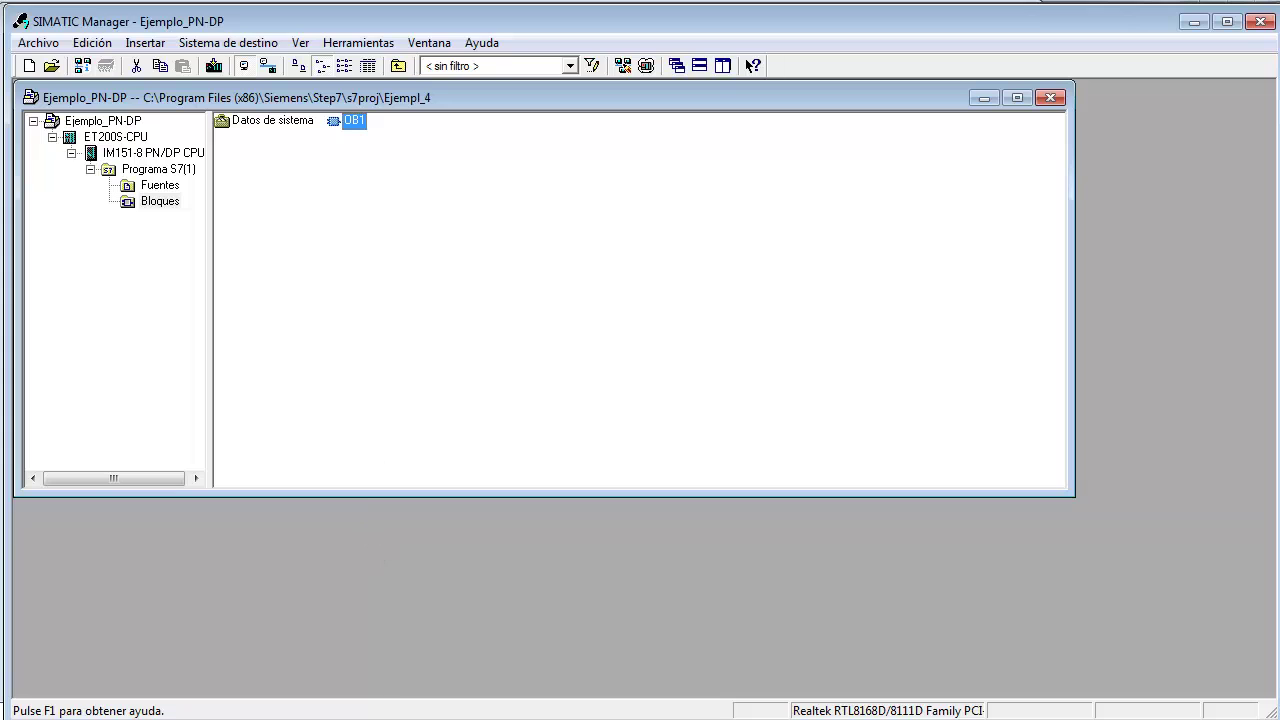
Return to the OB1 block editor and assign address A57.0 to the output coil.
{"action": "key", "text": "alt+Tab"}
{"action": "left_click", "coordinate": [517, 320]}
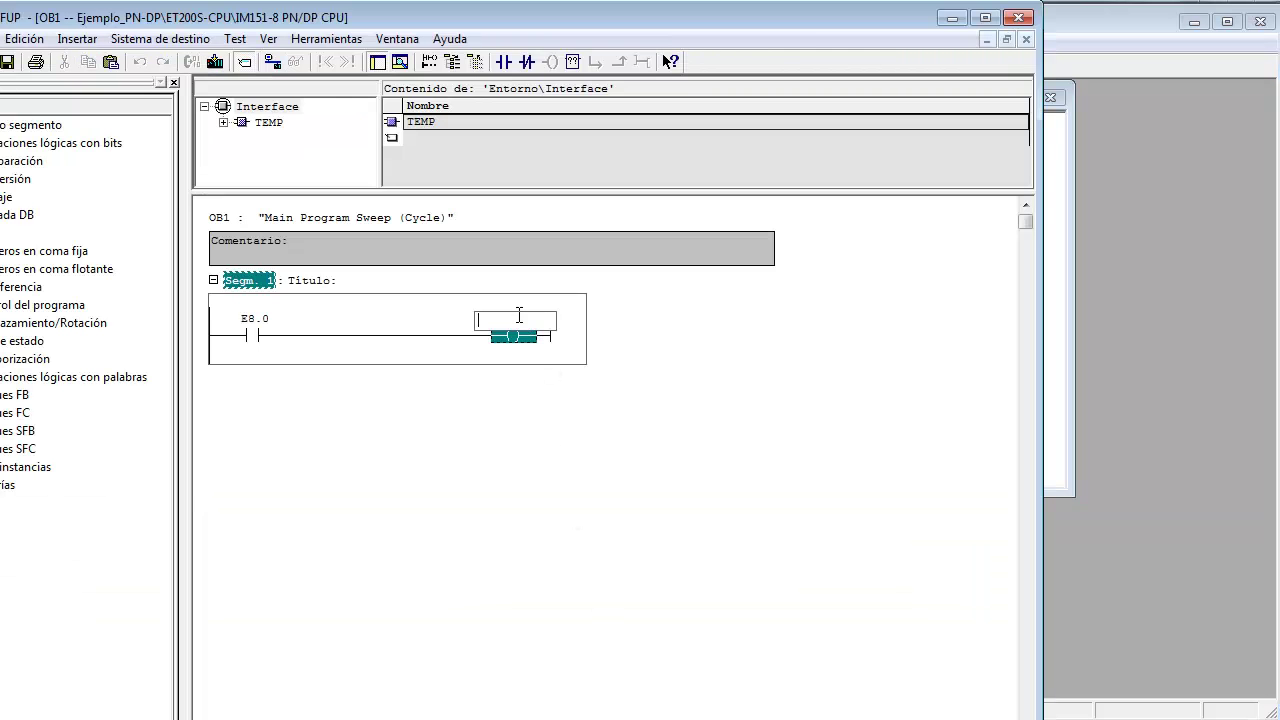
{"action": "type", "text": "a57.0"}
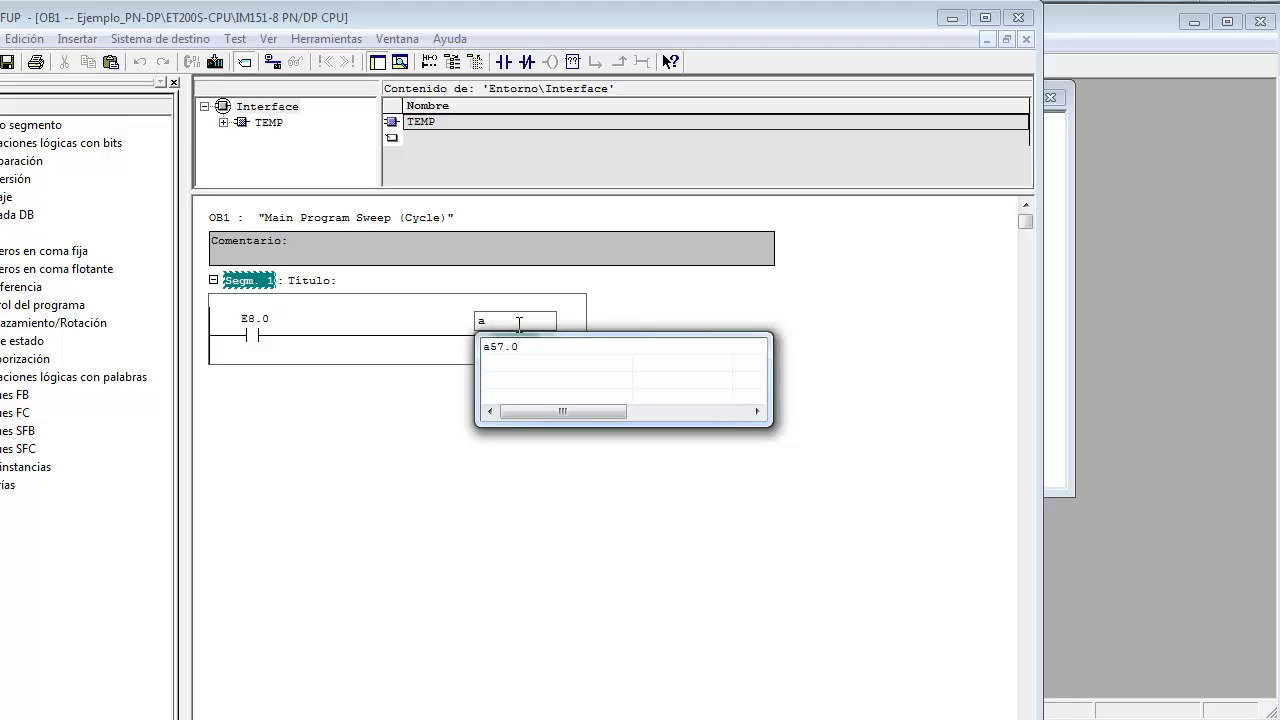
{"action": "key", "text": "Return"}
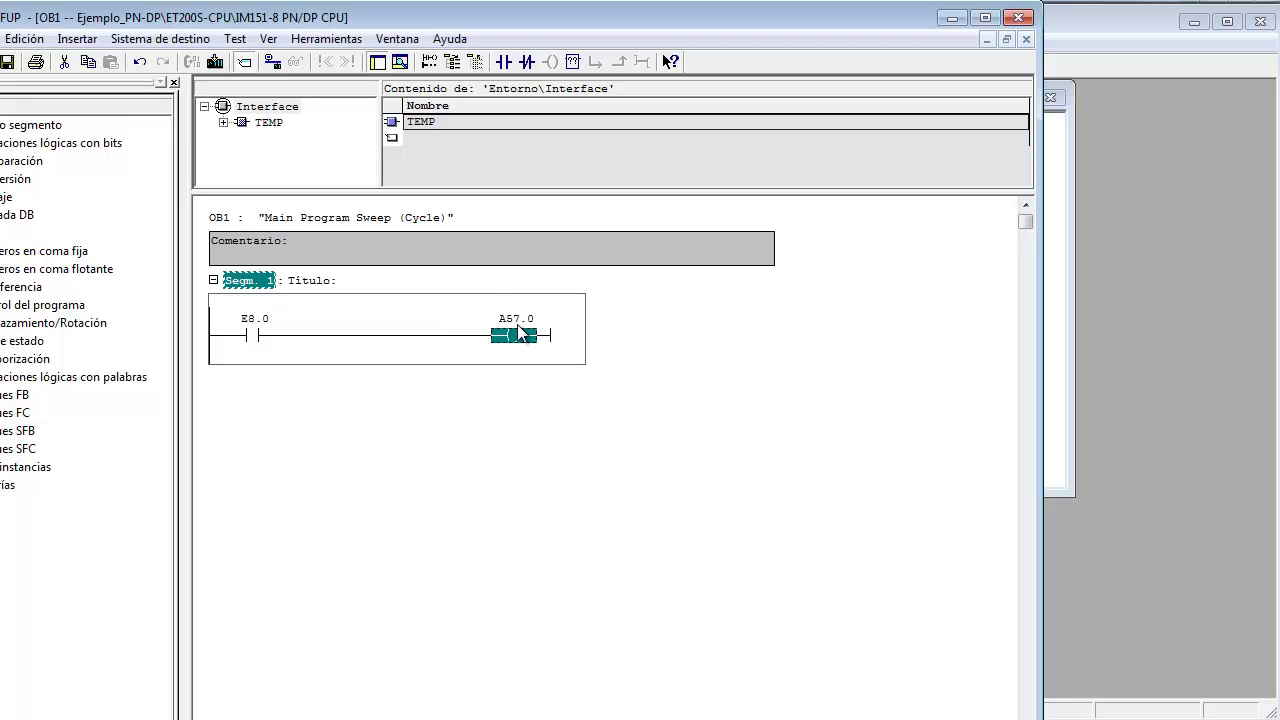
Open a parallel branch after the E8.0 contact and add an output coil addressed A10.0 to it.
{"action": "left_click", "coordinate": [408, 336]}
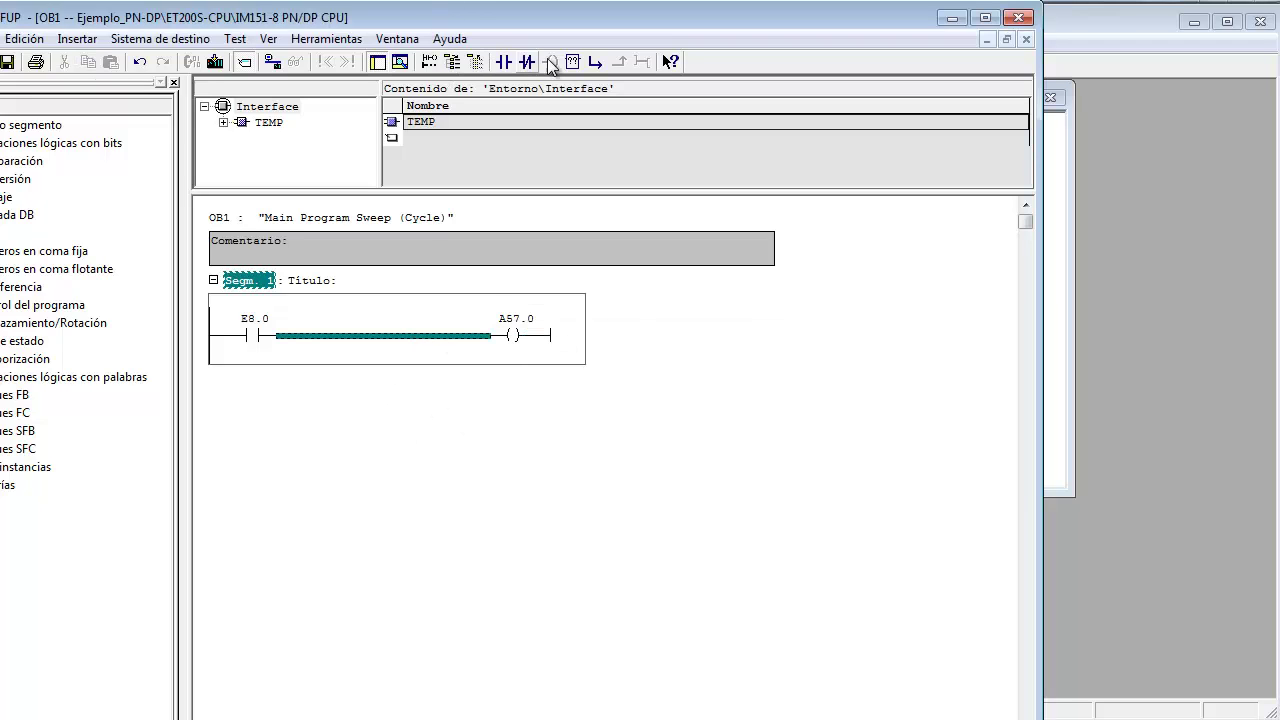
{"action": "left_click", "coordinate": [596, 63]}
{"action": "left_click", "coordinate": [549, 62]}
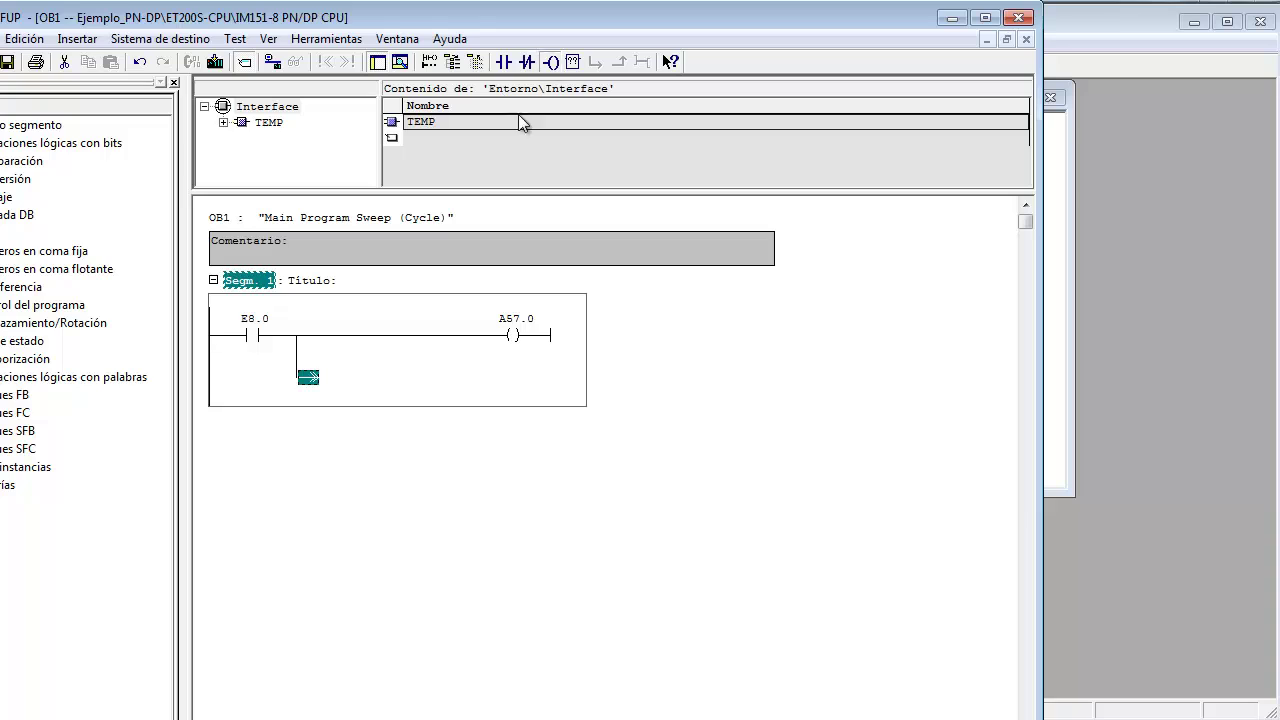
{"action": "left_click", "coordinate": [515, 360]}
{"action": "type", "text": "a"}
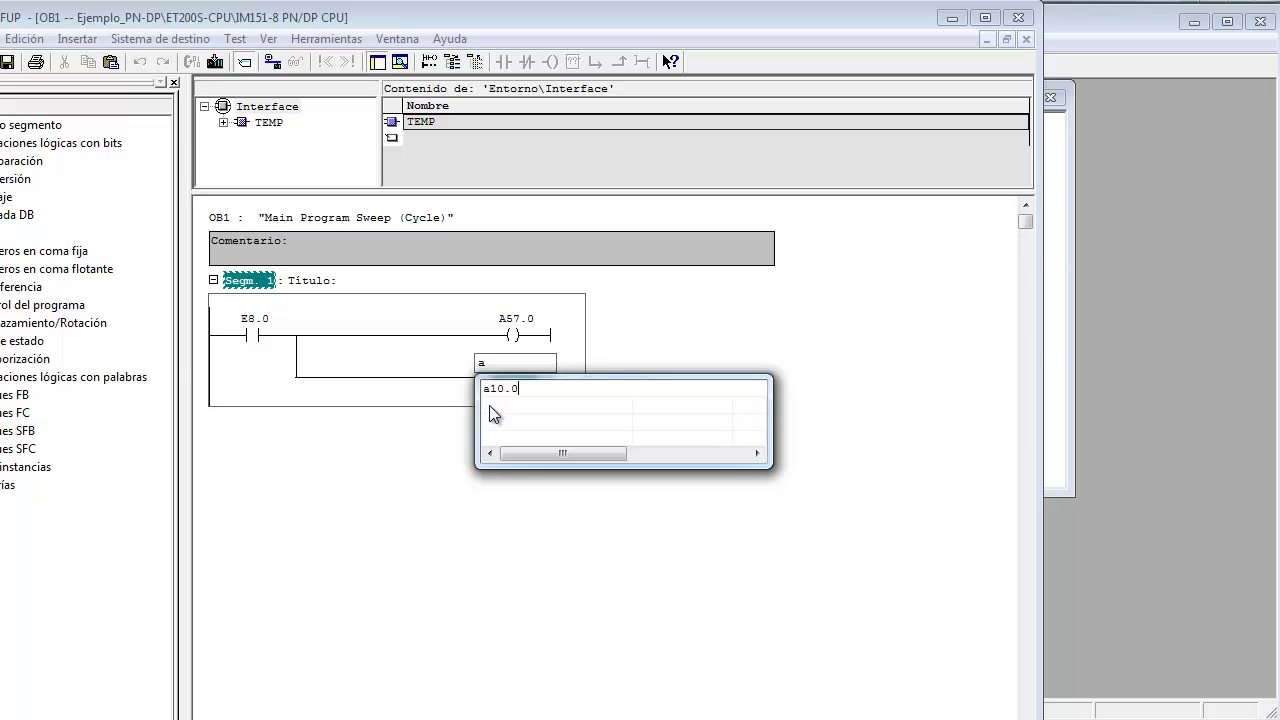
{"action": "type", "text": "10.0"}
{"action": "key", "text": "Return"}
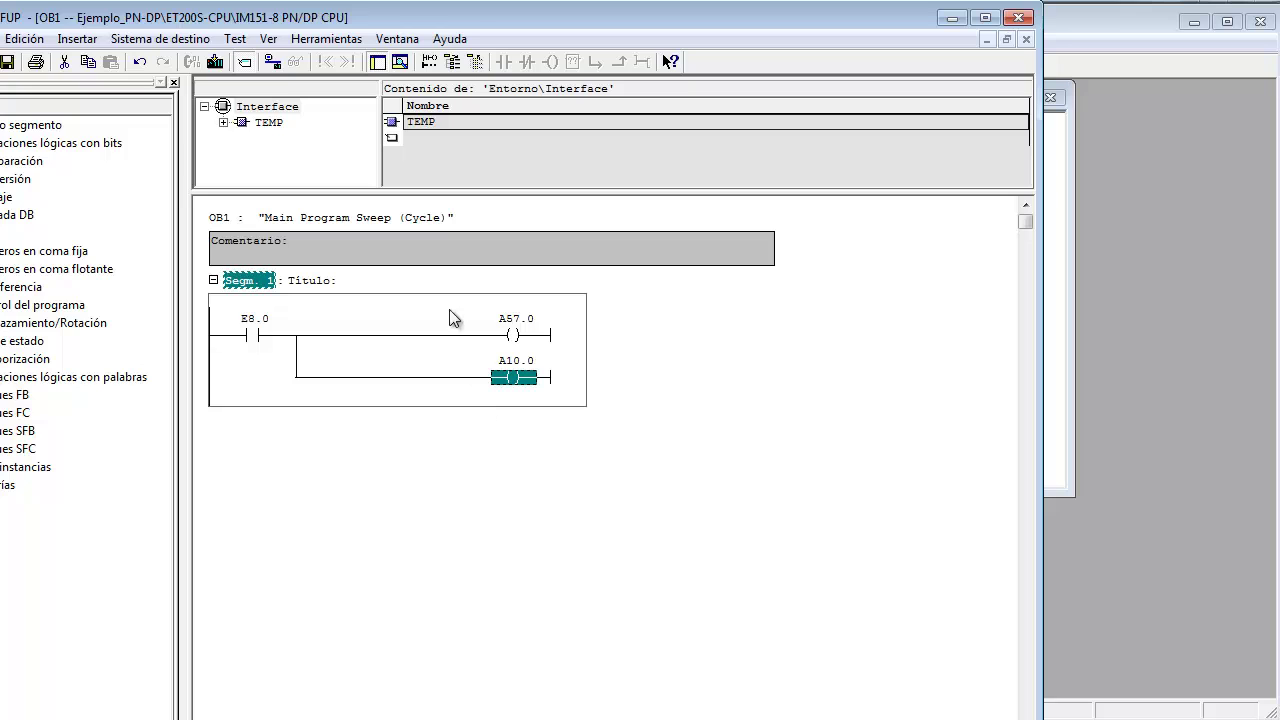
Load OB1 into the CPU, overwriting the existing block, and monitor the segment's logic online before ending the observation.
{"action": "left_click", "coordinate": [215, 61]}
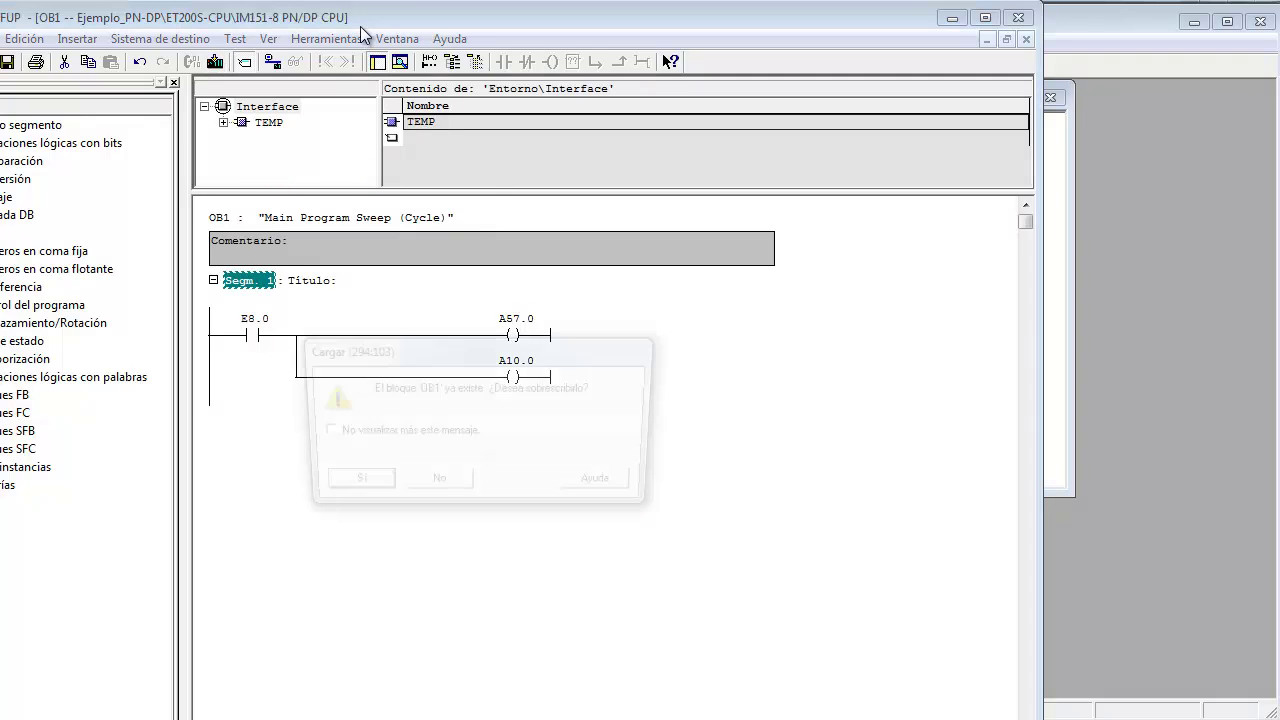
{"action": "left_click", "coordinate": [350, 485]}
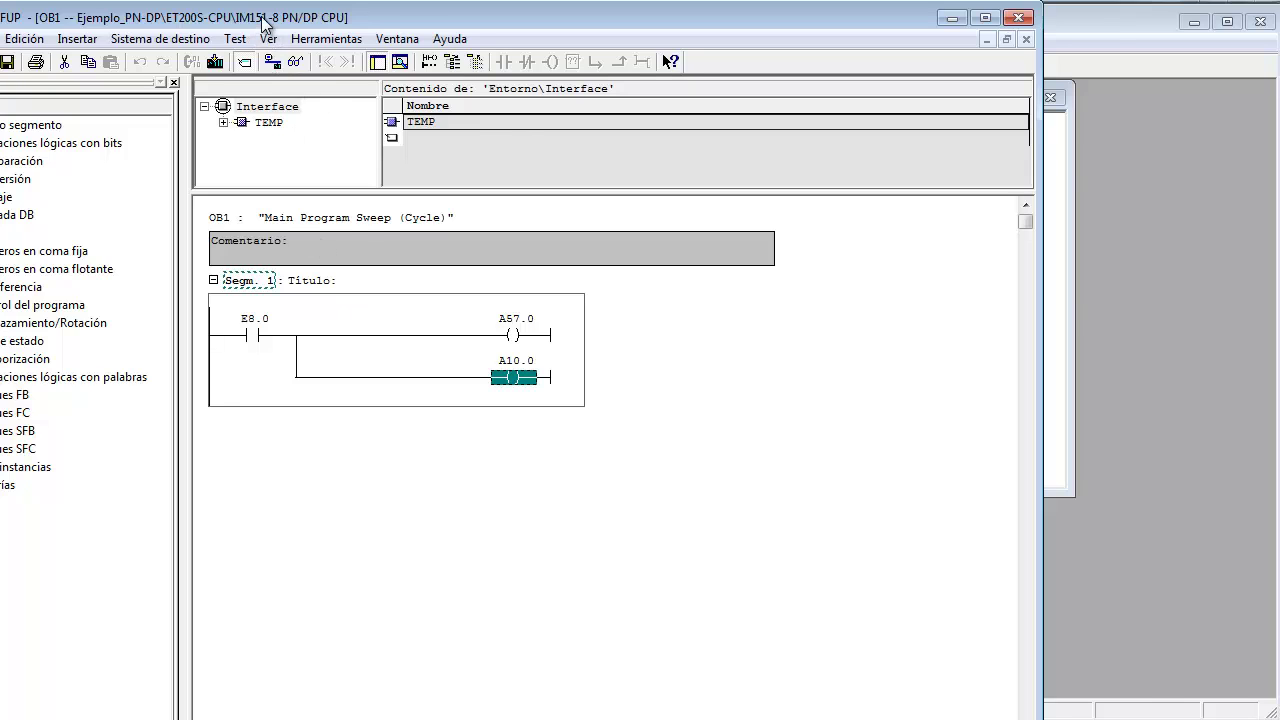
{"action": "left_click_drag", "start_coordinate": [265, 28], "coordinate": [358, 32]}
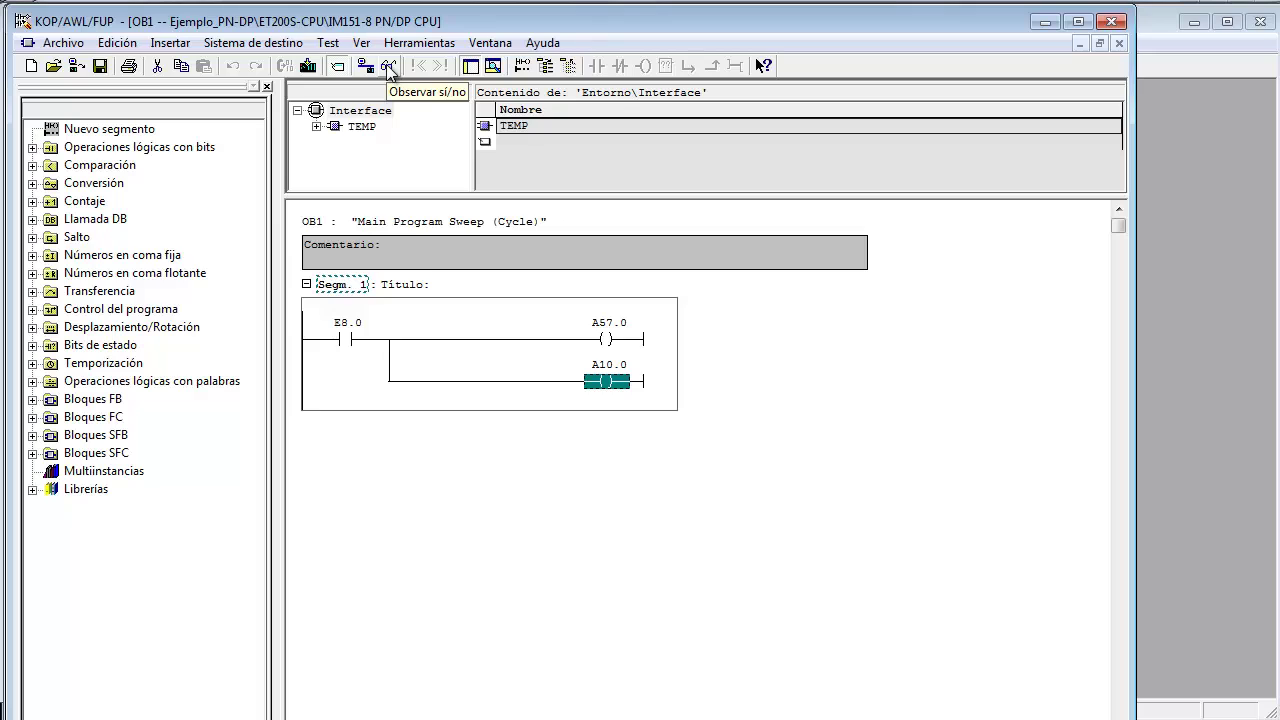
{"action": "left_click", "coordinate": [388, 67]}
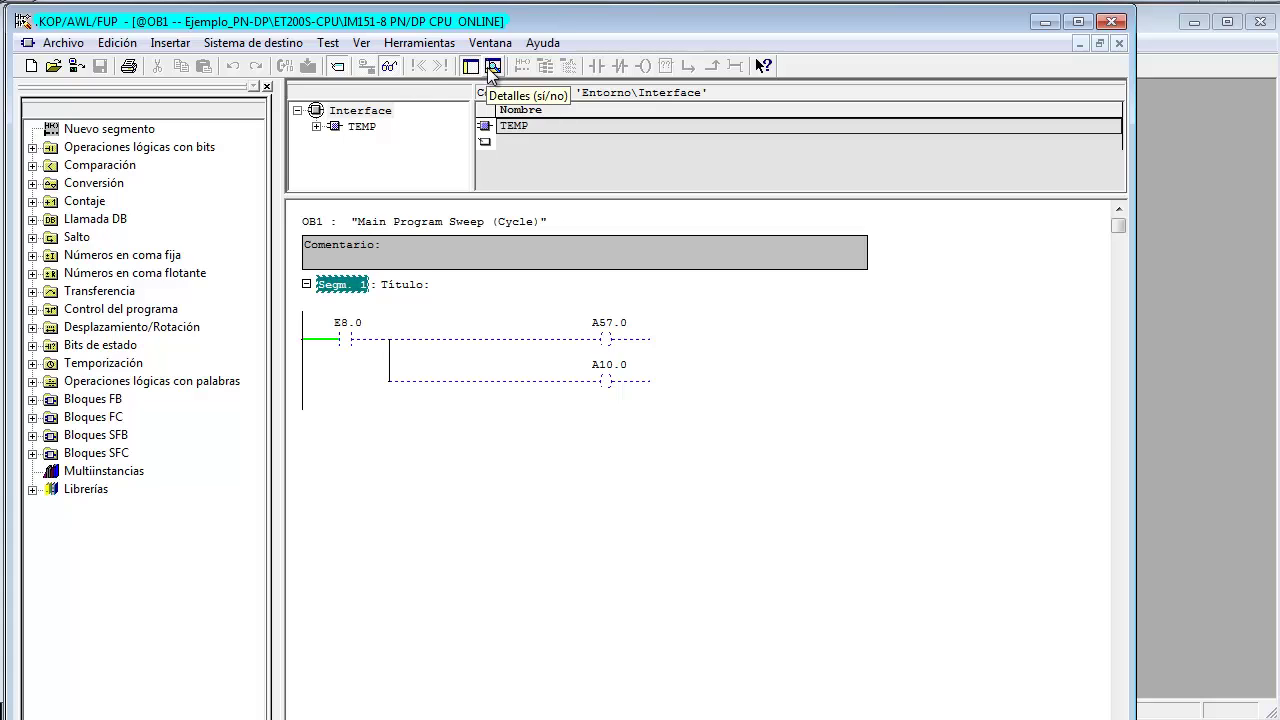
{"action": "left_click", "coordinate": [390, 67]}
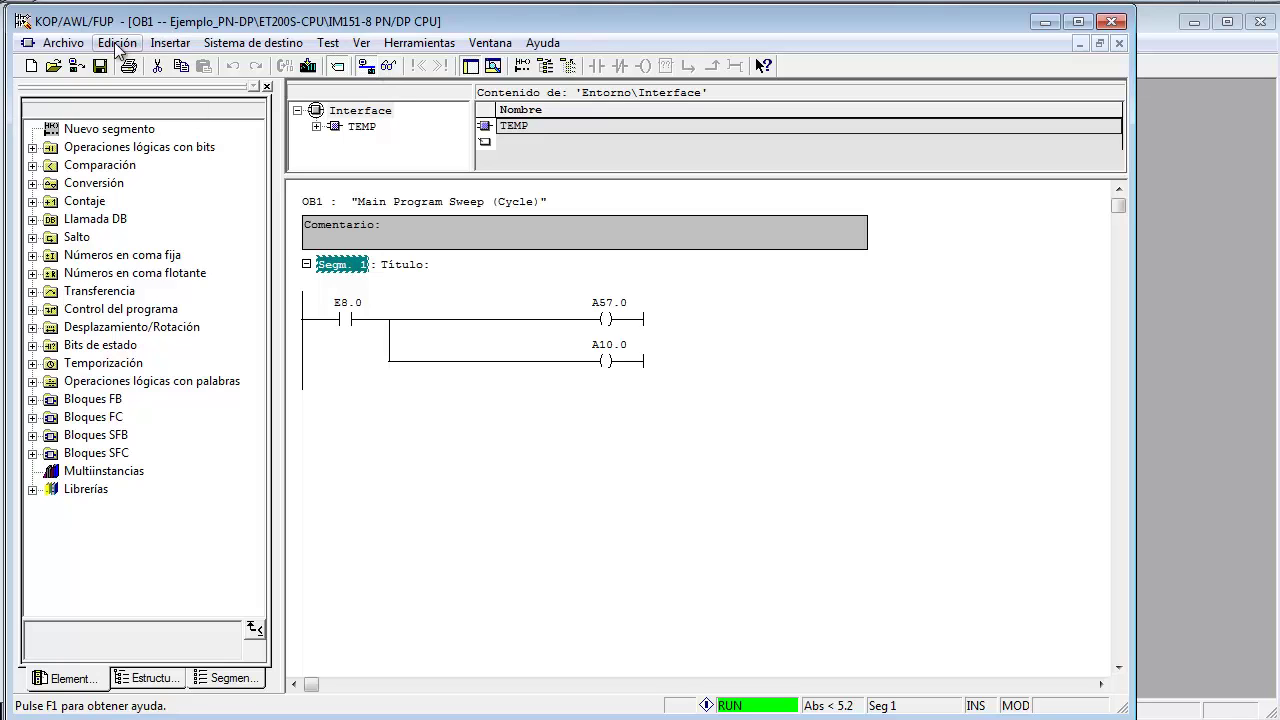
Close the OB1 block editor, saving the modified block.
{"action": "left_click", "coordinate": [362, 43]}
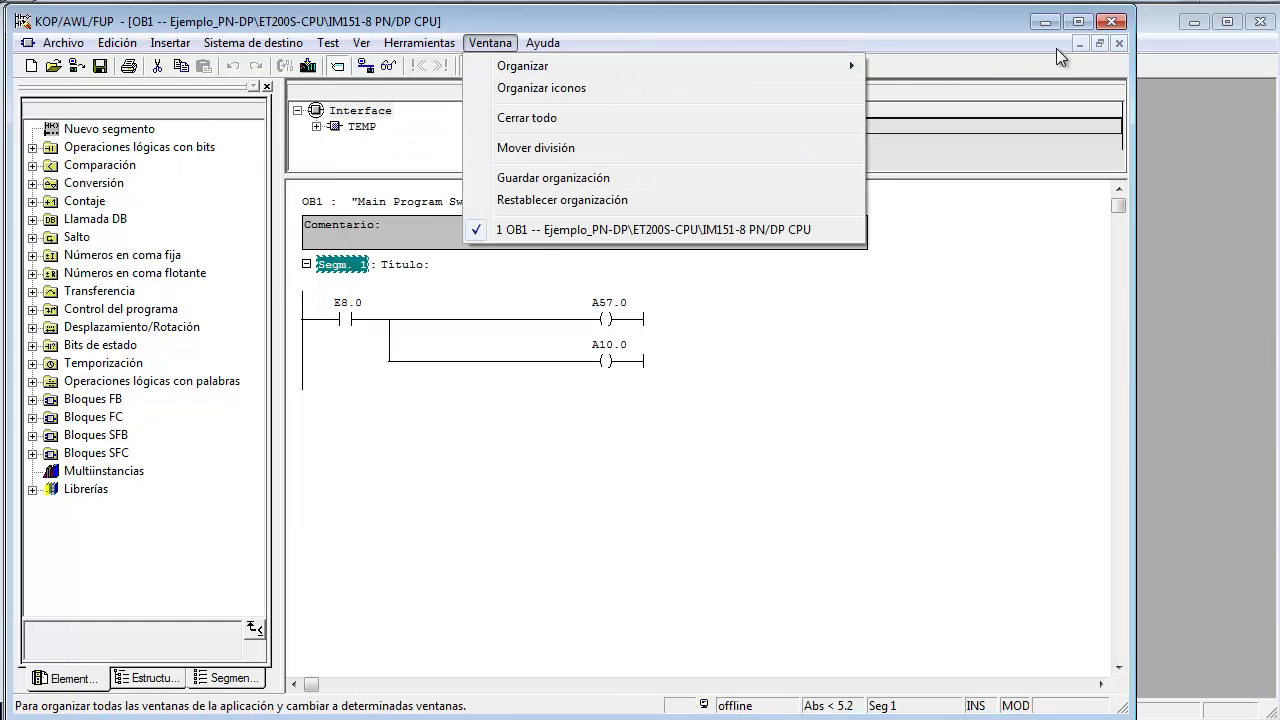
{"action": "left_click", "coordinate": [1056, 44]}
{"action": "left_click", "coordinate": [1113, 22]}
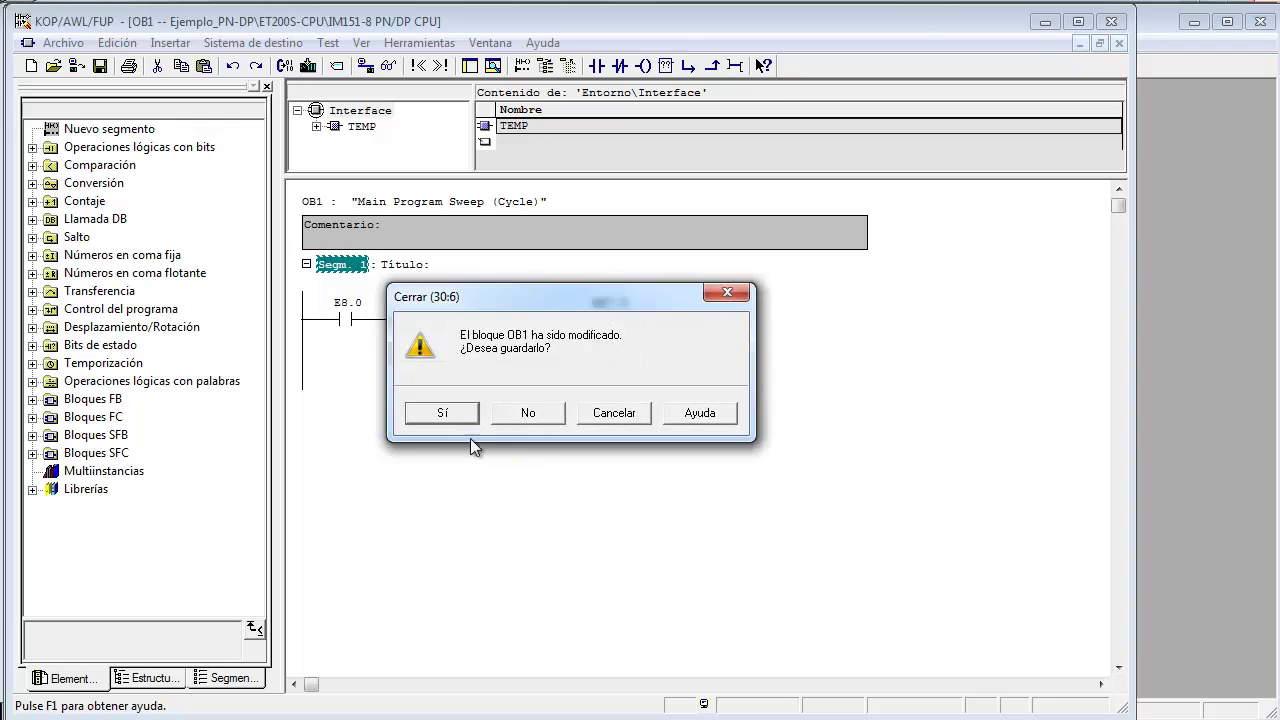
{"action": "left_click", "coordinate": [443, 413]}
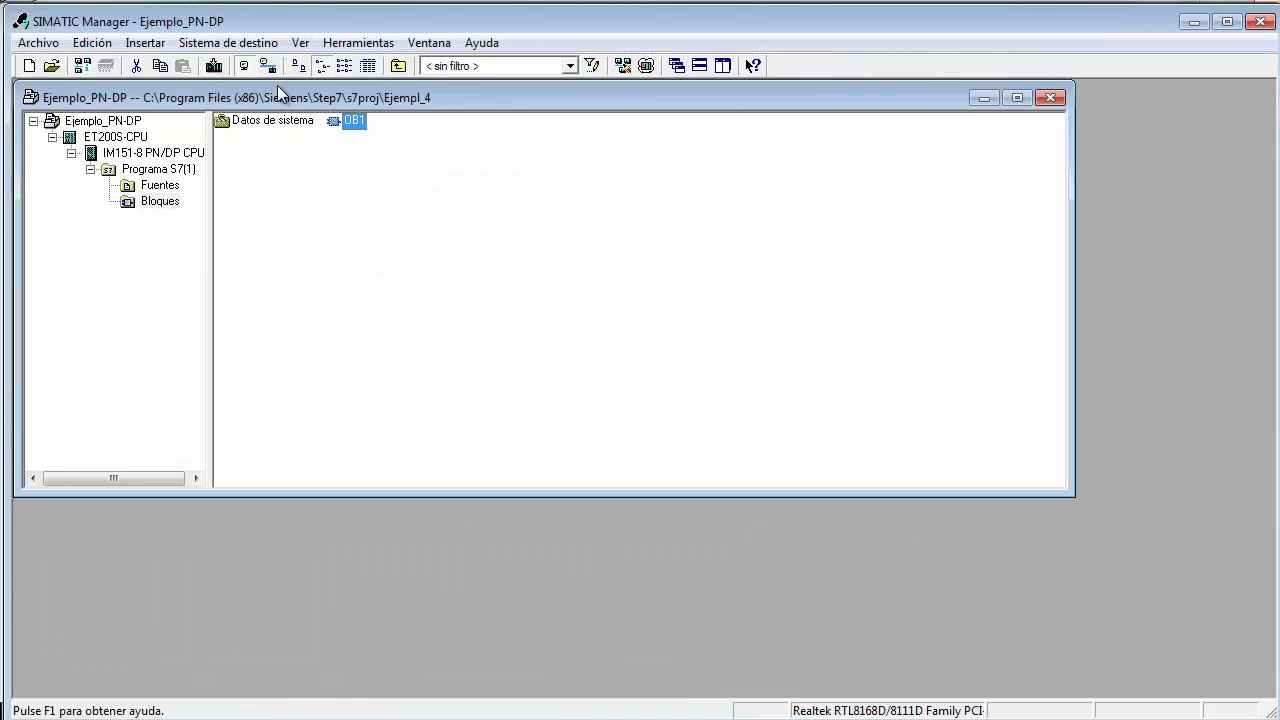
Open the project's network configuration in NetPro from SIMATIC Manager.
{"action": "left_click", "coordinate": [308, 44]}
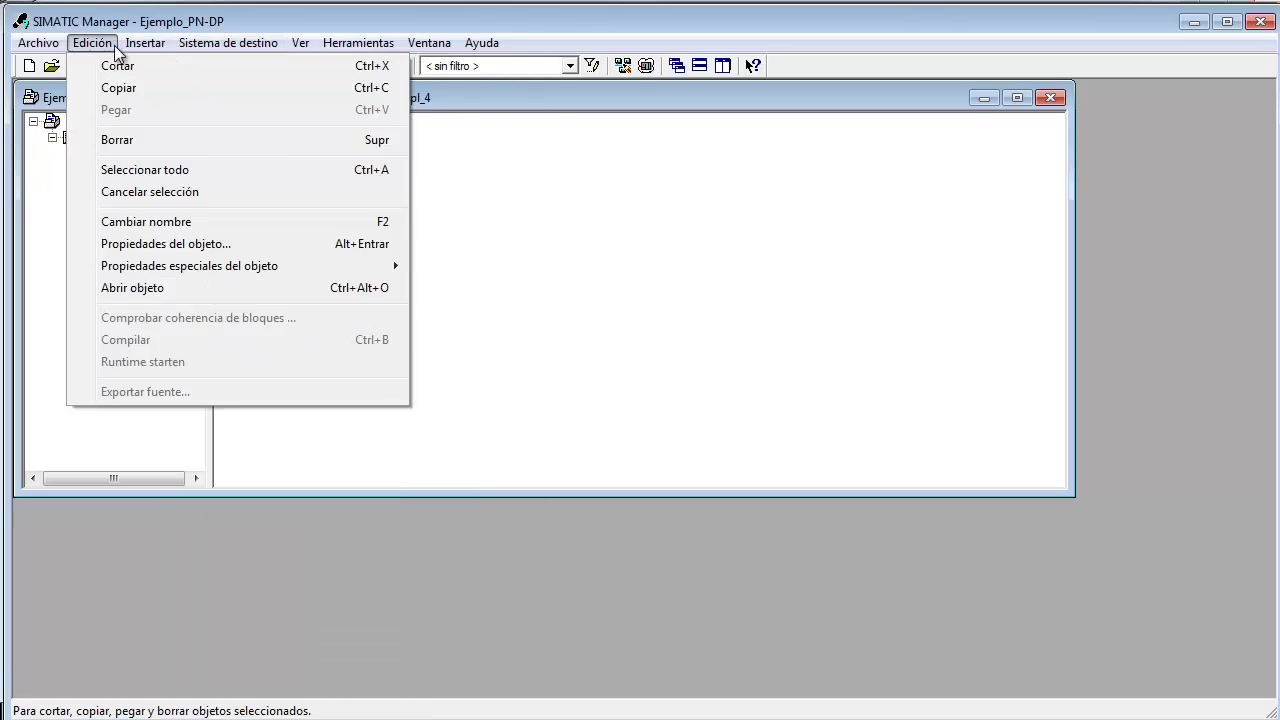
{"action": "mouse_move", "coordinate": [388, 52]}
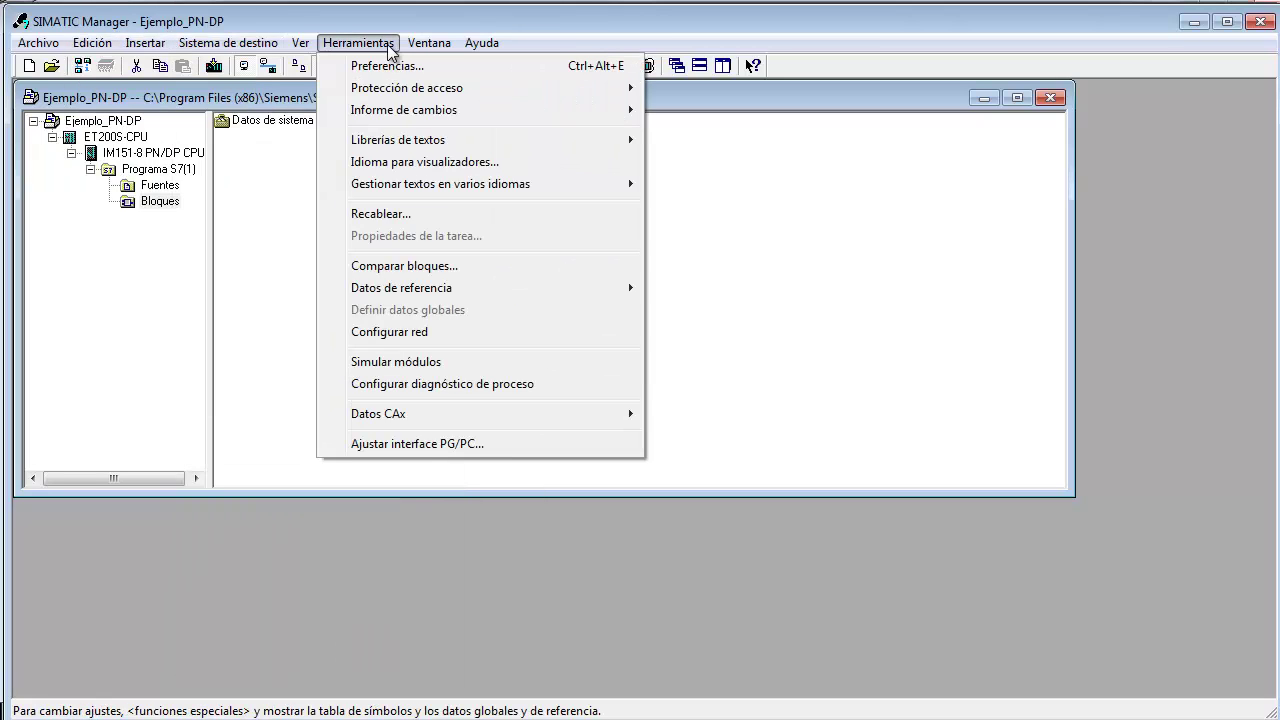
{"action": "left_click", "coordinate": [280, 108]}
{"action": "left_click", "coordinate": [340, 45]}
{"action": "left_click", "coordinate": [372, 329]}
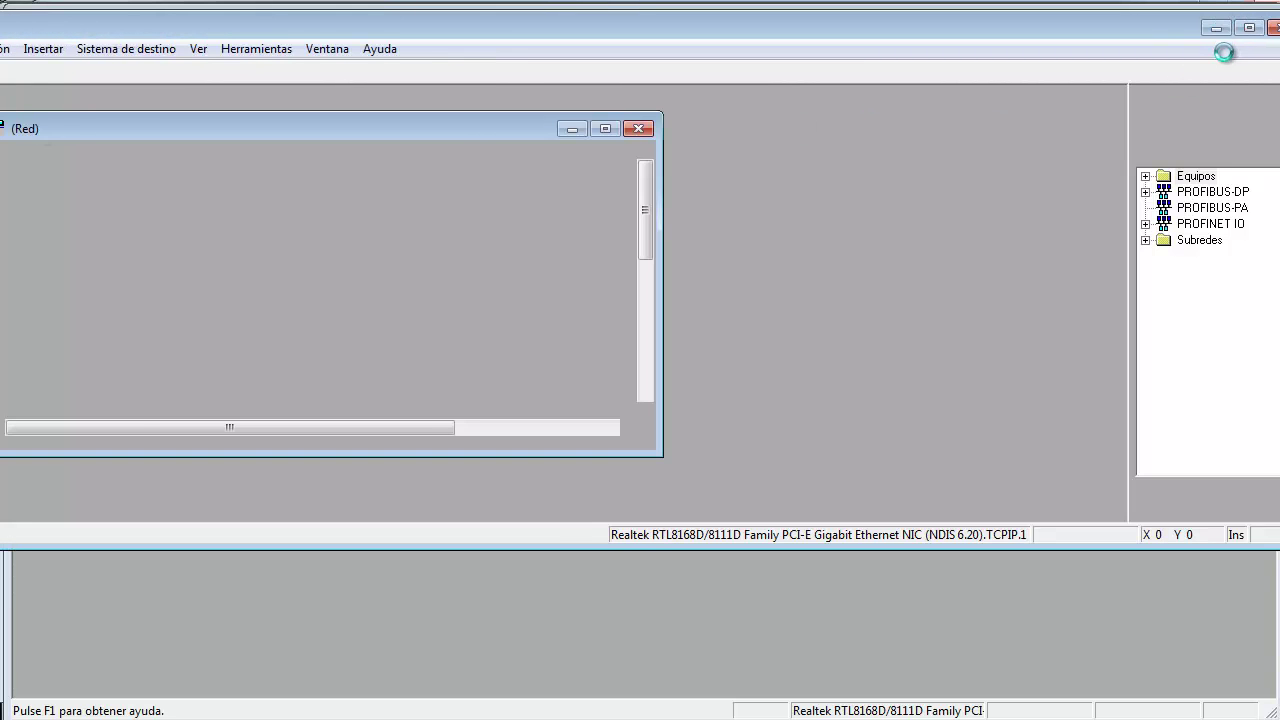
{"action": "left_click", "coordinate": [1216, 27]}
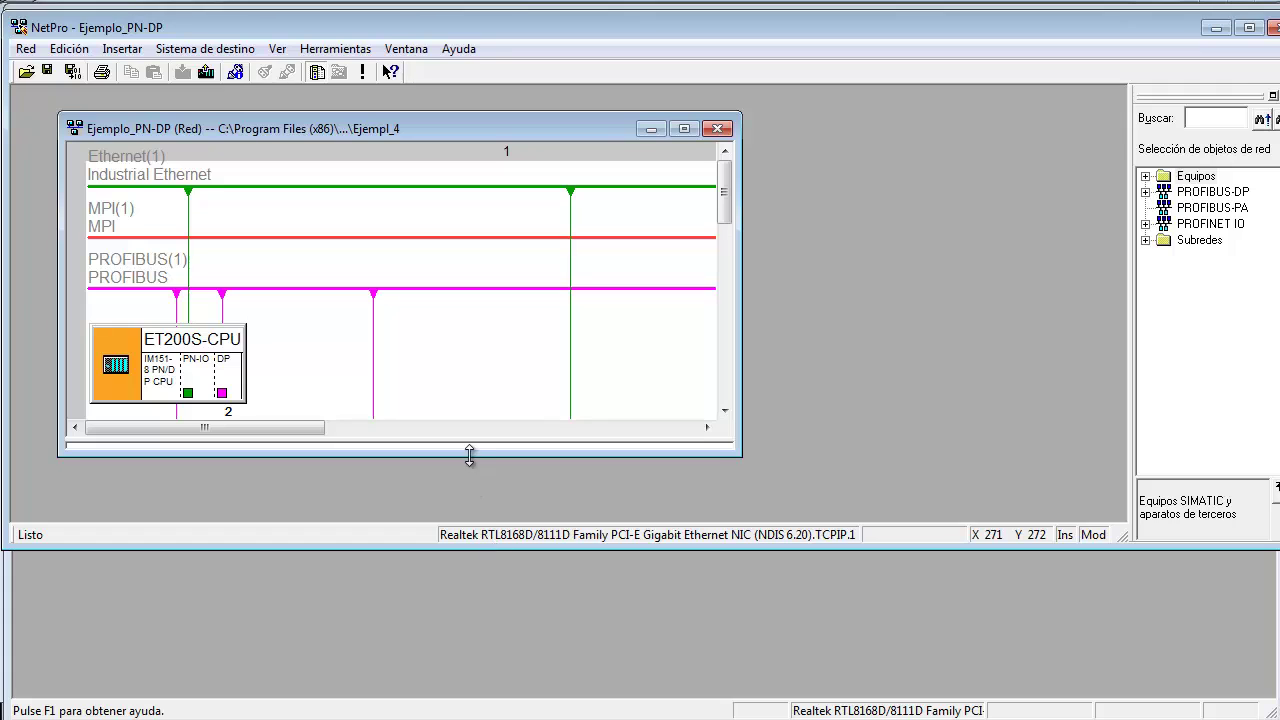
Maximize the network view and enlarge the NetPro window and diagram area to fit all stations.
{"action": "left_click", "coordinate": [684, 129]}
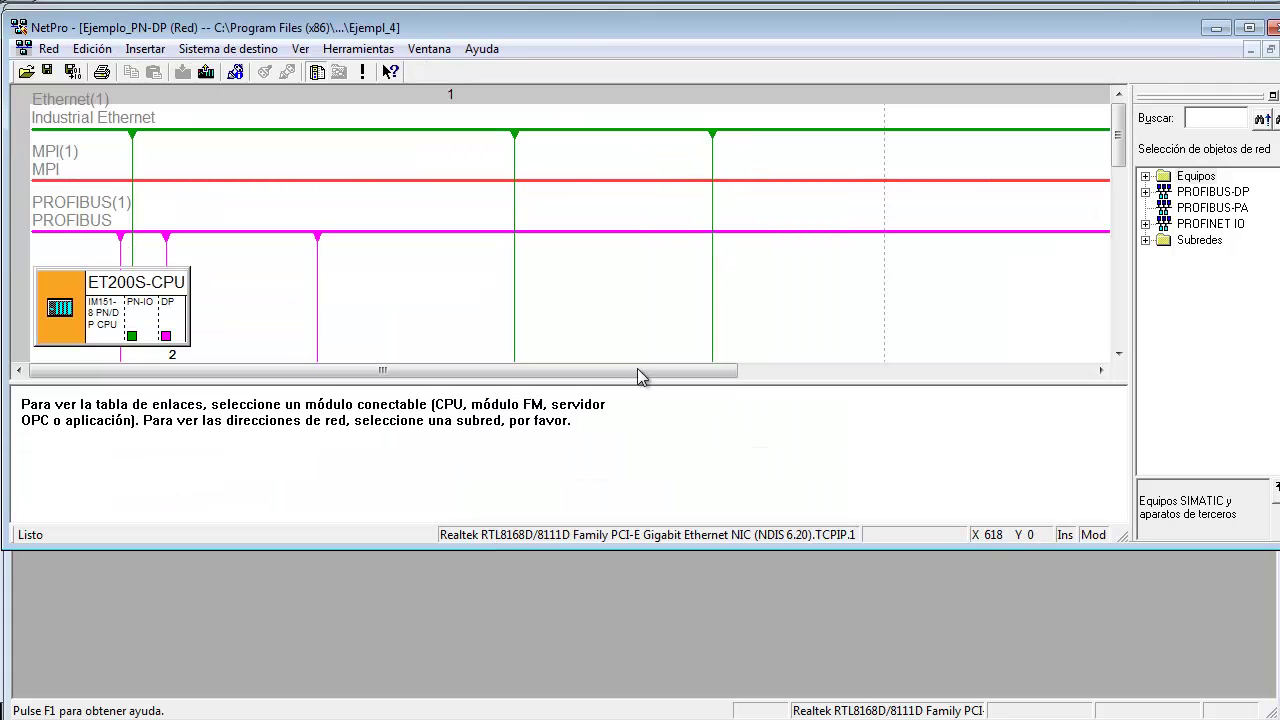
{"action": "left_click_drag", "start_coordinate": [521, 546], "coordinate": [521, 650]}
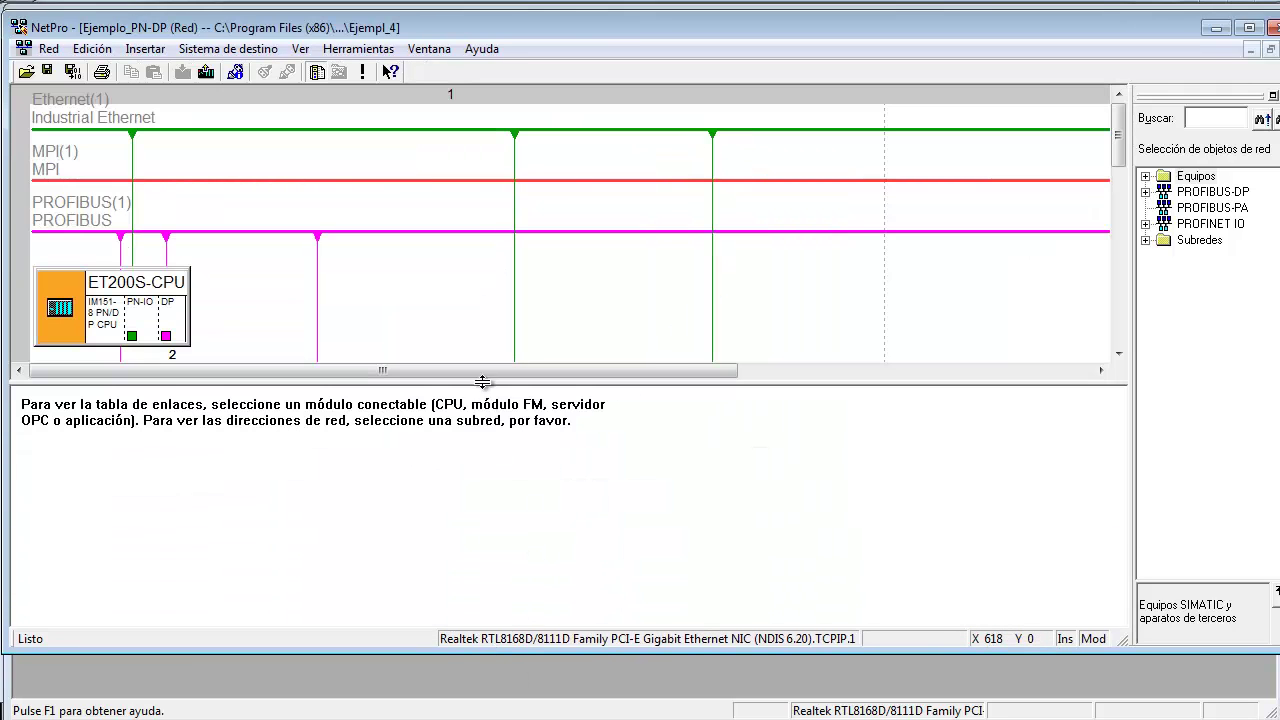
{"action": "left_click_drag", "start_coordinate": [481, 382], "coordinate": [480, 565]}
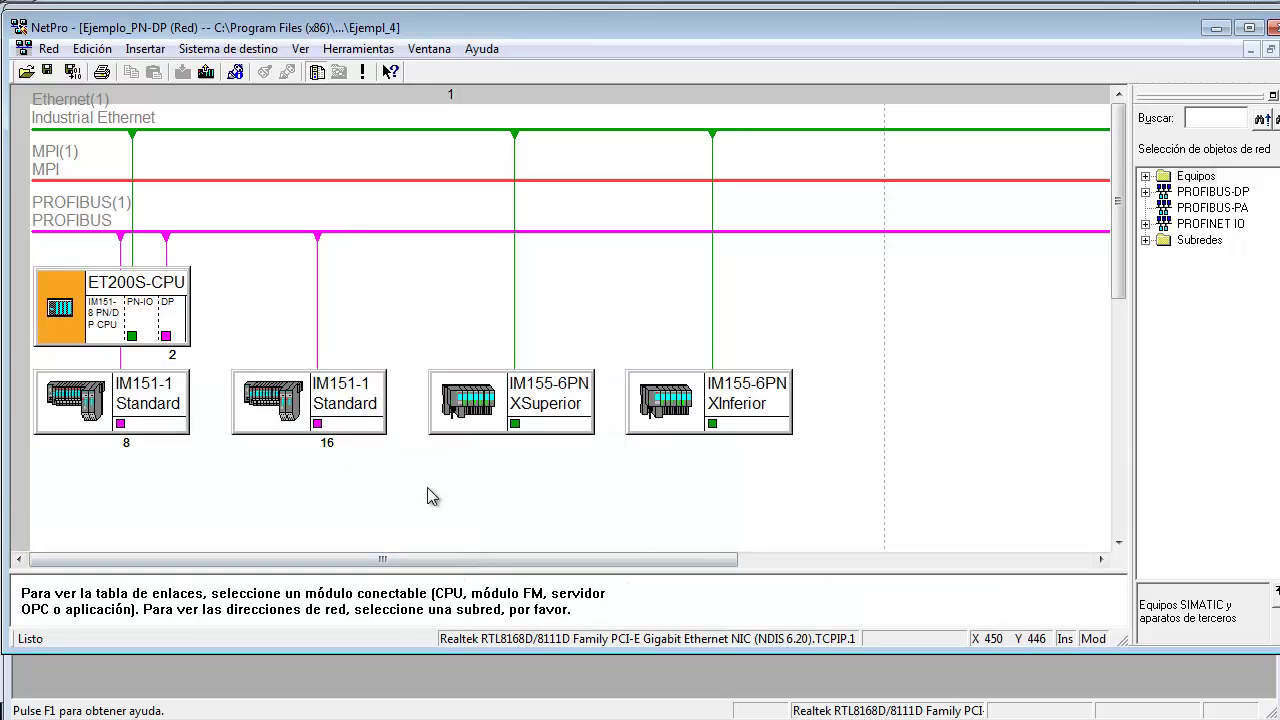
Rearrange the network diagram, shifting the two IM151-1 and two IM155-6PN stations away from the ET200S-CPU and spacing them apart.
{"action": "left_click", "coordinate": [150, 312]}
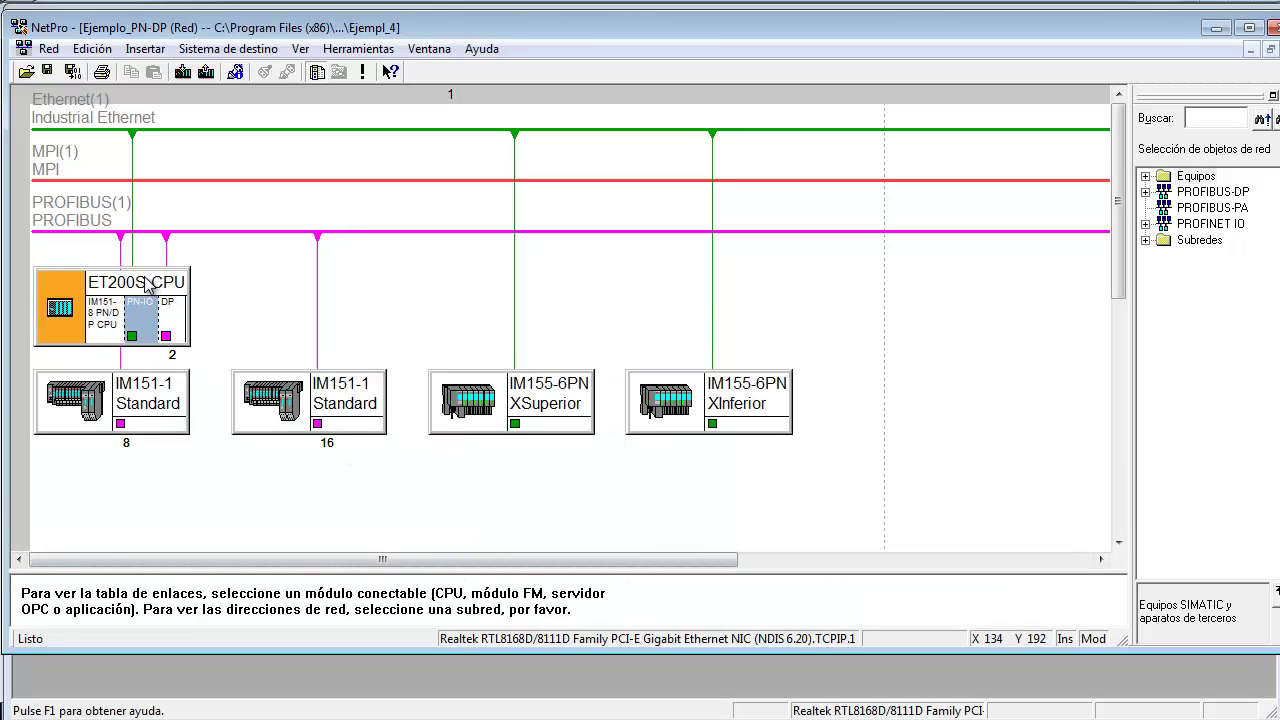
{"action": "left_click", "coordinate": [550, 380]}
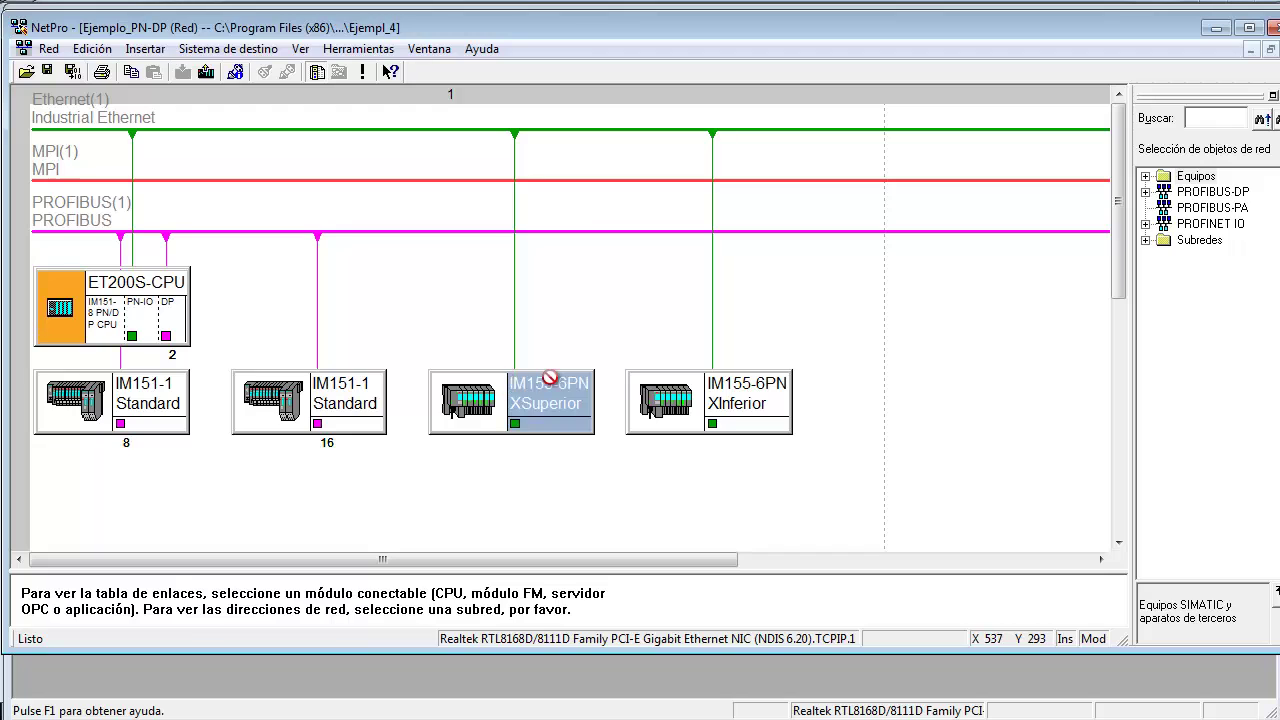
{"action": "left_click_drag", "start_coordinate": [699, 382], "coordinate": [885, 386]}
{"action": "left_click_drag", "start_coordinate": [510, 402], "coordinate": [667, 392]}
{"action": "left_click_drag", "start_coordinate": [351, 401], "coordinate": [496, 391]}
{"action": "left_click_drag", "start_coordinate": [140, 395], "coordinate": [291, 398]}
{"action": "left_click_drag", "start_coordinate": [135, 288], "coordinate": [128, 428]}
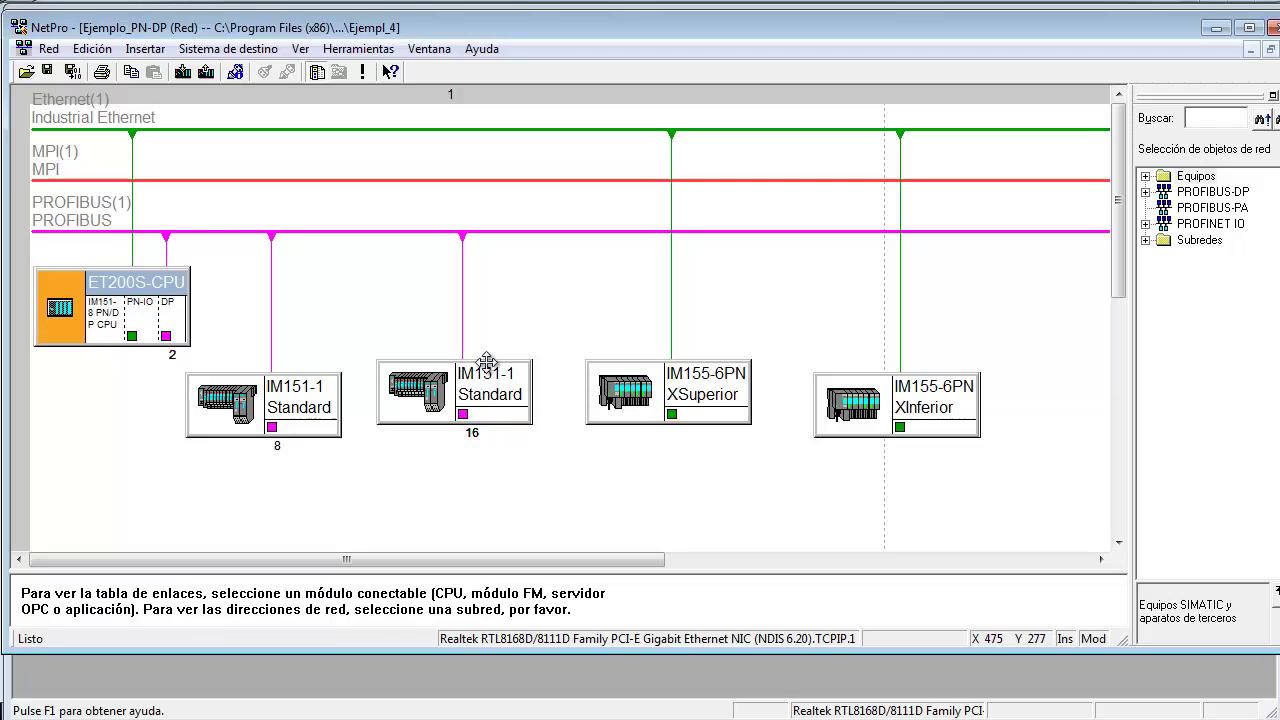
{"action": "left_click_drag", "start_coordinate": [480, 360], "coordinate": [493, 373]}
{"action": "left_click_drag", "start_coordinate": [678, 383], "coordinate": [692, 409]}
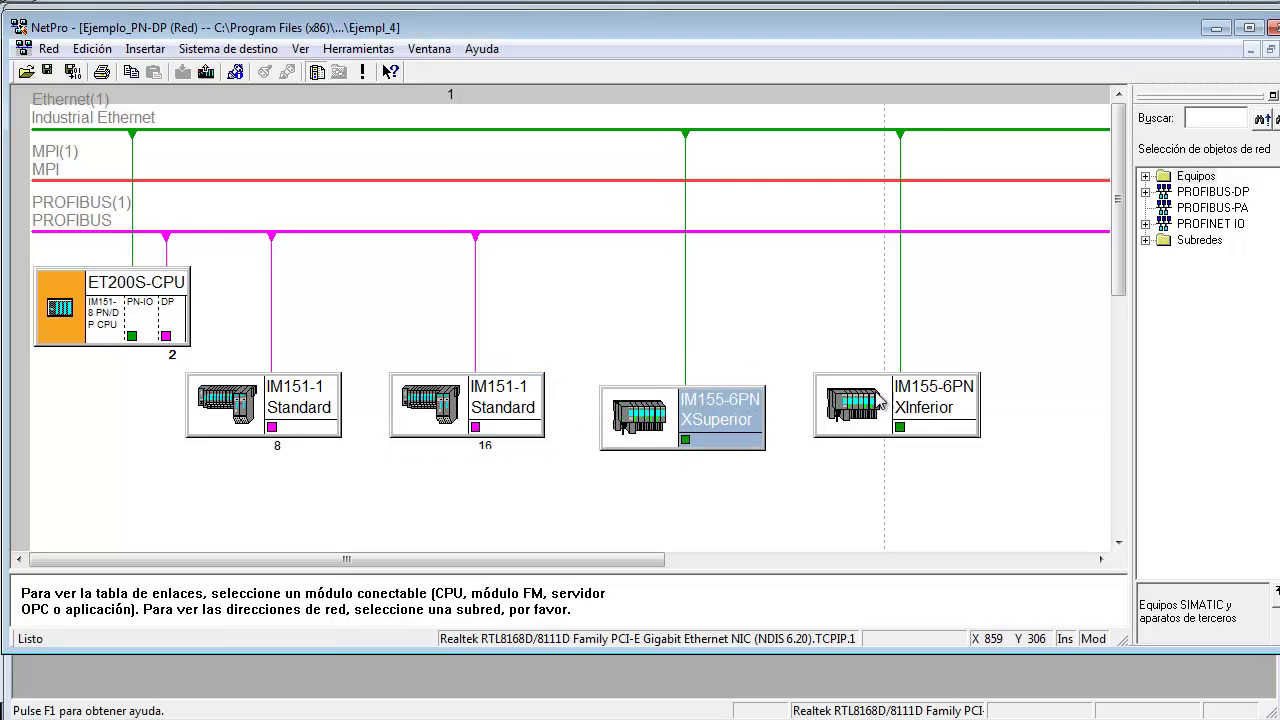
{"action": "left_click_drag", "start_coordinate": [880, 395], "coordinate": [890, 408]}
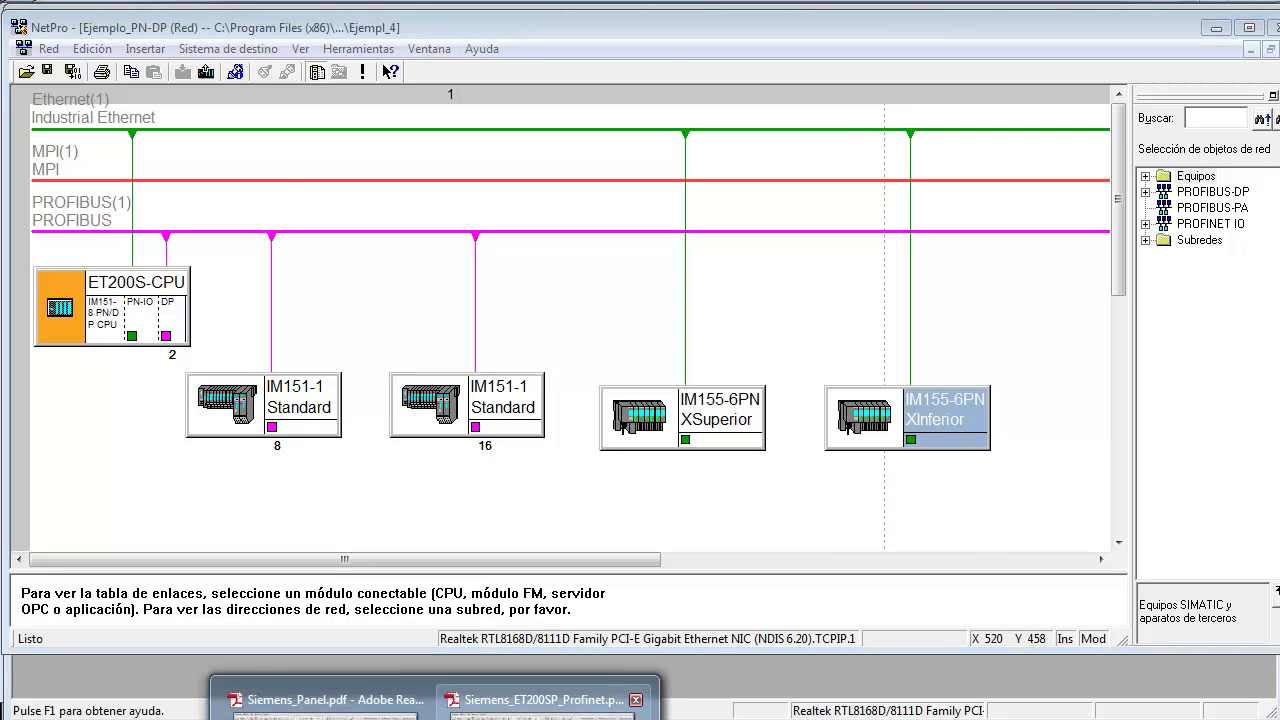
Switch to Siemens_ET200SP_Profinet.pdf in Adobe Reader and read the sections on reviewing the network configuration and the system topology.
{"action": "left_click", "coordinate": [470, 697]}
{"action": "scroll", "coordinate": [439, 332], "scroll_direction": "down", "scroll_amount": 20}
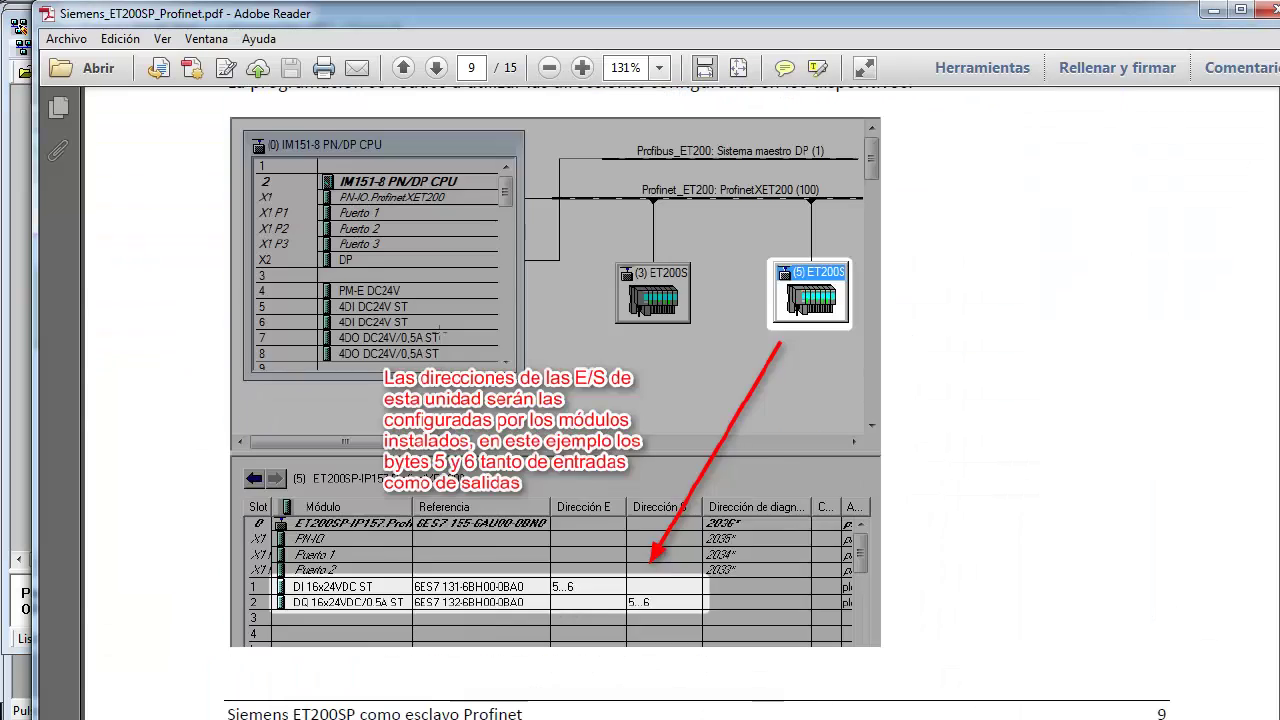
{"action": "scroll", "coordinate": [657, 400], "scroll_direction": "down", "scroll_amount": 8}
{"action": "scroll", "coordinate": [657, 400], "scroll_direction": "up", "scroll_amount": 10}
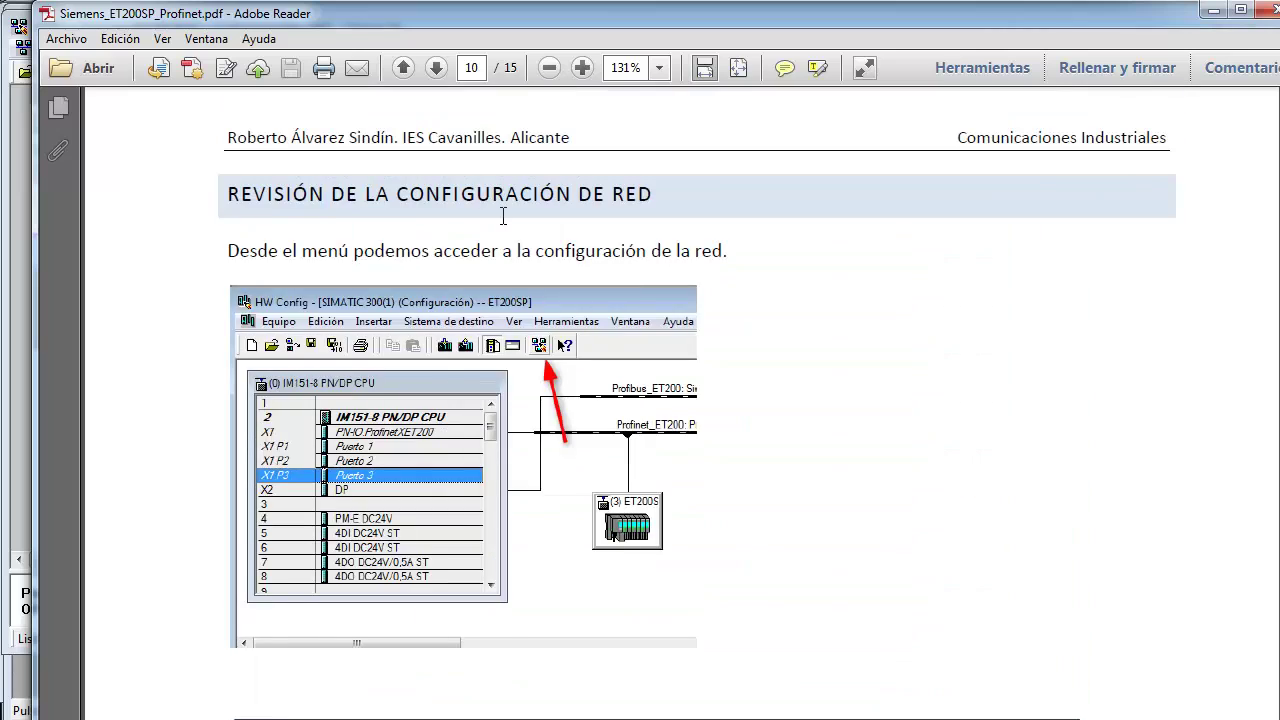
{"action": "scroll", "coordinate": [503, 216], "scroll_direction": "down", "scroll_amount": 8}
{"action": "scroll", "coordinate": [616, 390], "scroll_direction": "up", "scroll_amount": 5}
{"action": "scroll", "coordinate": [616, 390], "scroll_direction": "down", "scroll_amount": 10}
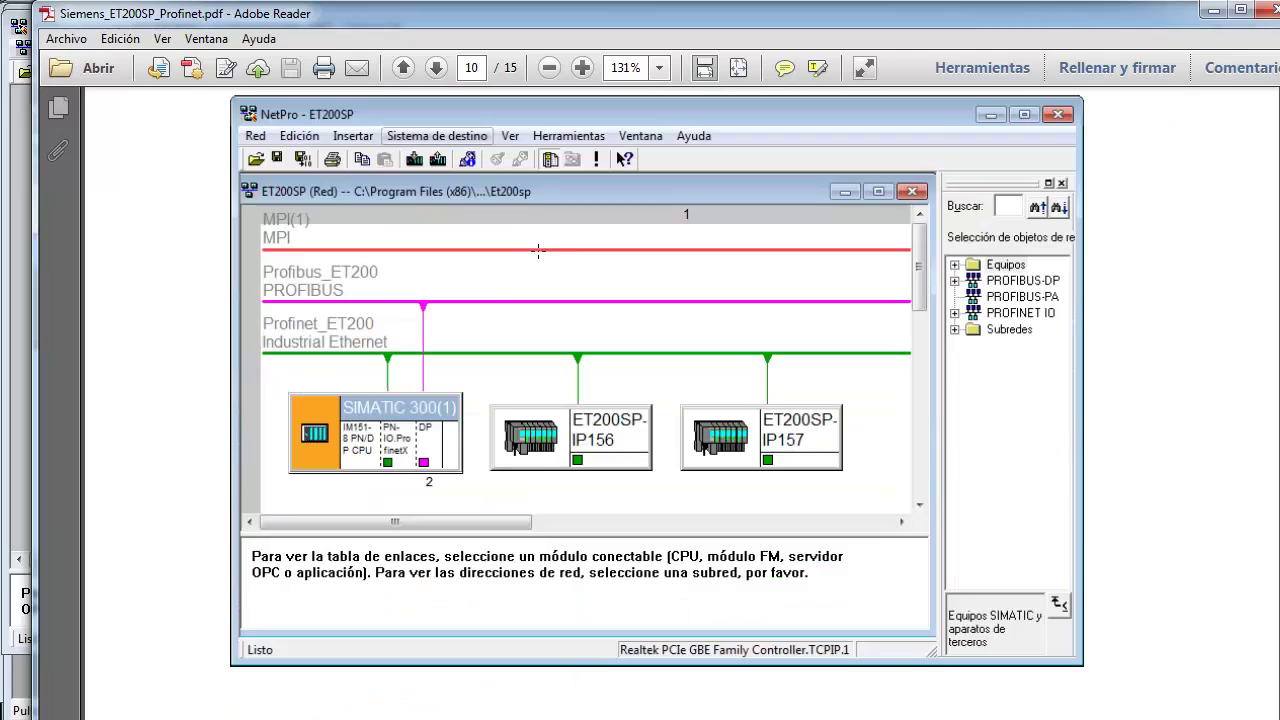
{"action": "scroll", "coordinate": [538, 251], "scroll_direction": "down", "scroll_amount": 12}
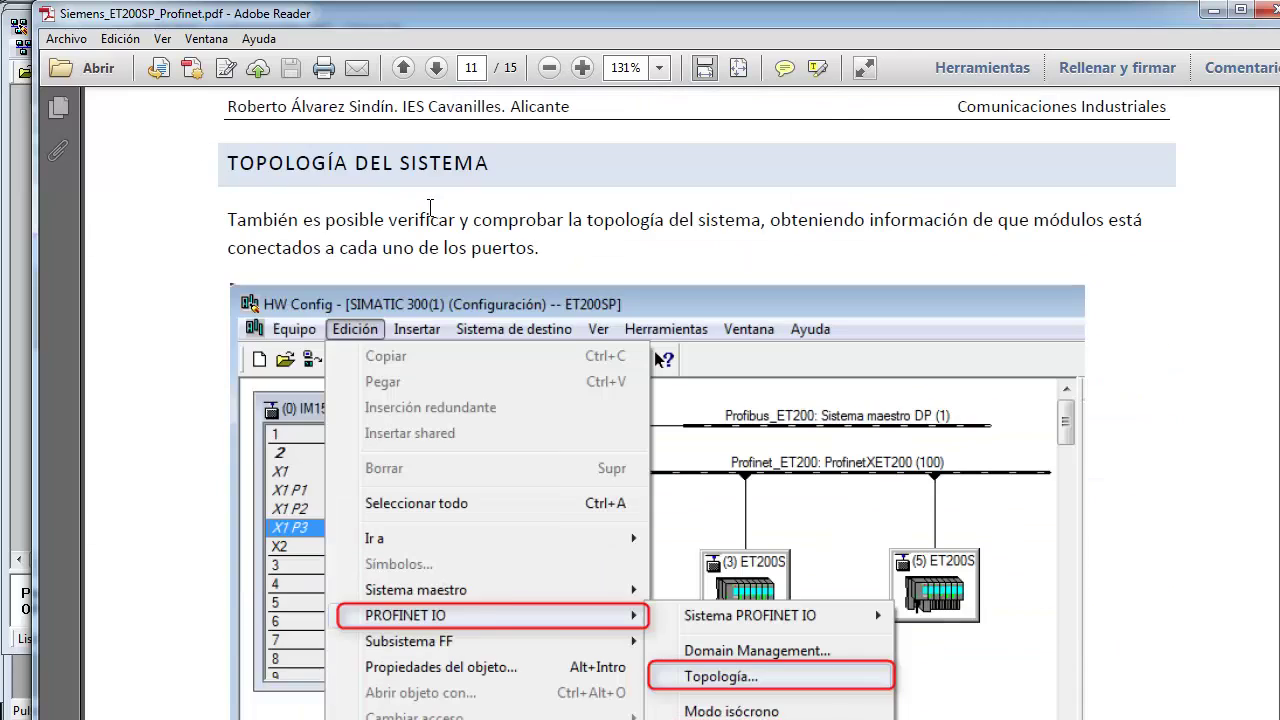
{"action": "scroll", "coordinate": [430, 206], "scroll_direction": "down", "scroll_amount": 1}
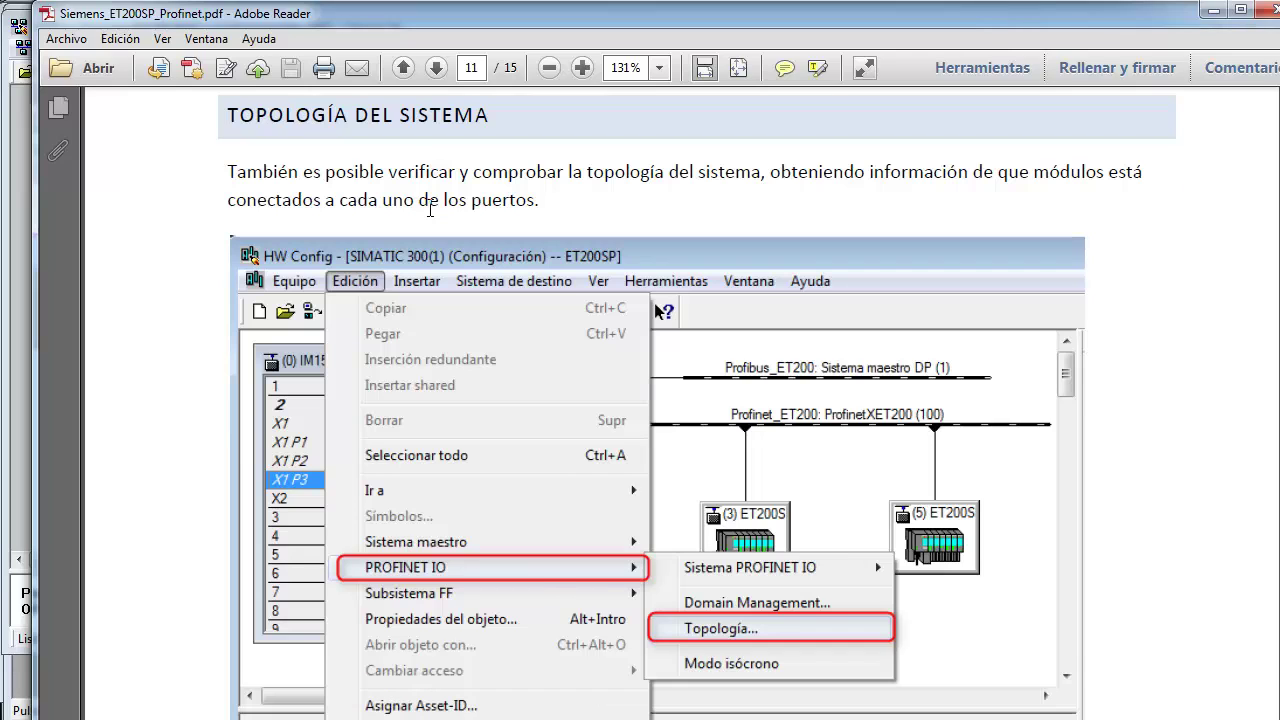
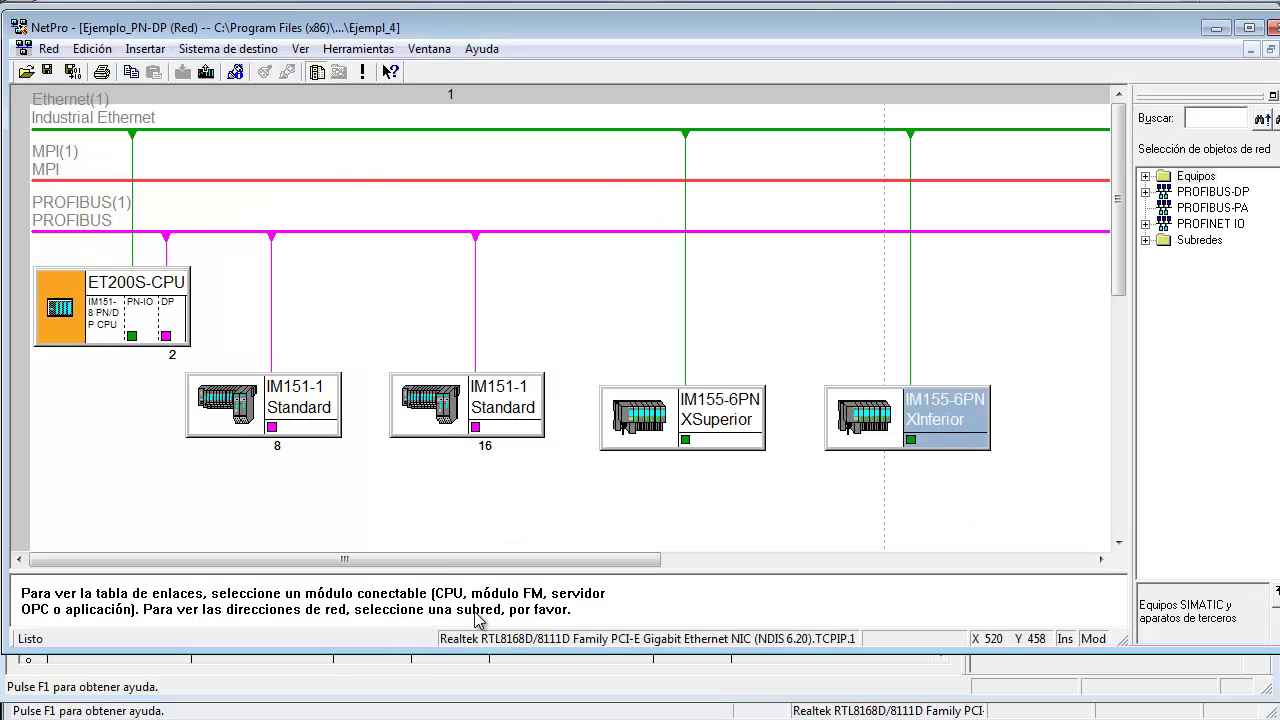
In NetPro, inspect the PROFINET IO system's properties, including the update times of its IO devices.
{"action": "left_click", "coordinate": [92, 48]}
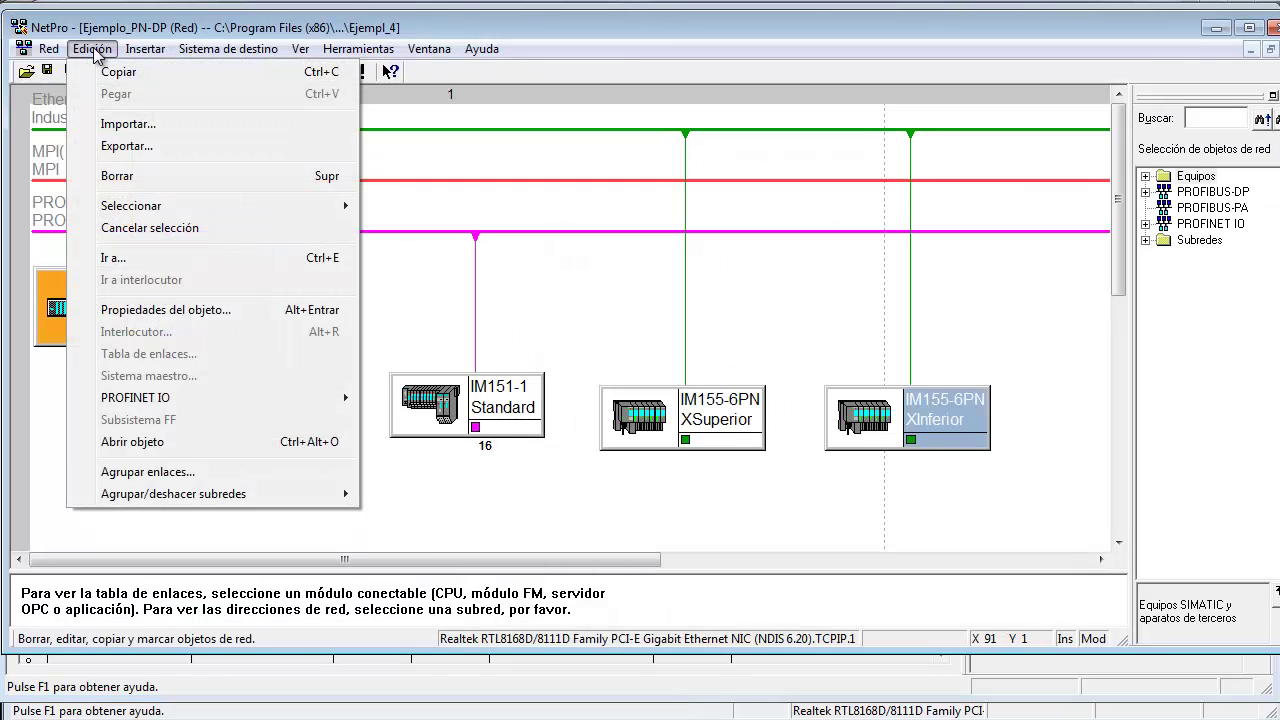
{"action": "mouse_move", "coordinate": [180, 397]}
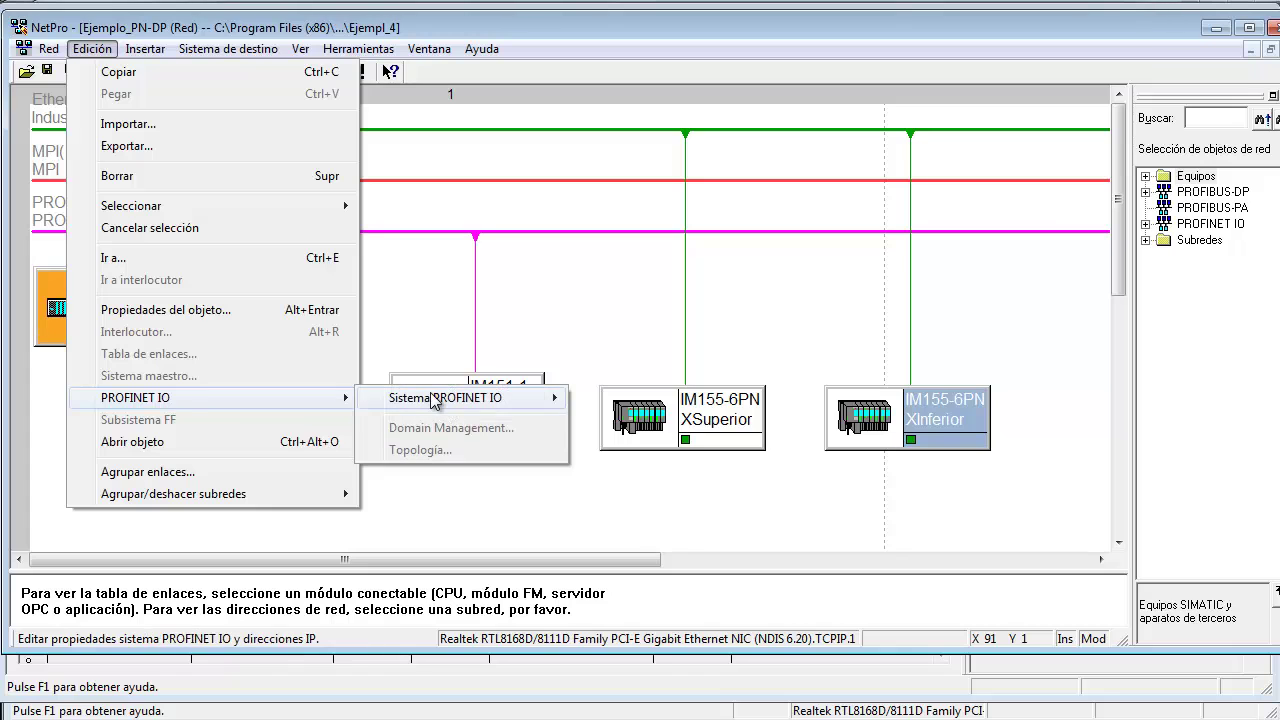
{"action": "mouse_move", "coordinate": [433, 398]}
{"action": "left_click", "coordinate": [665, 400]}
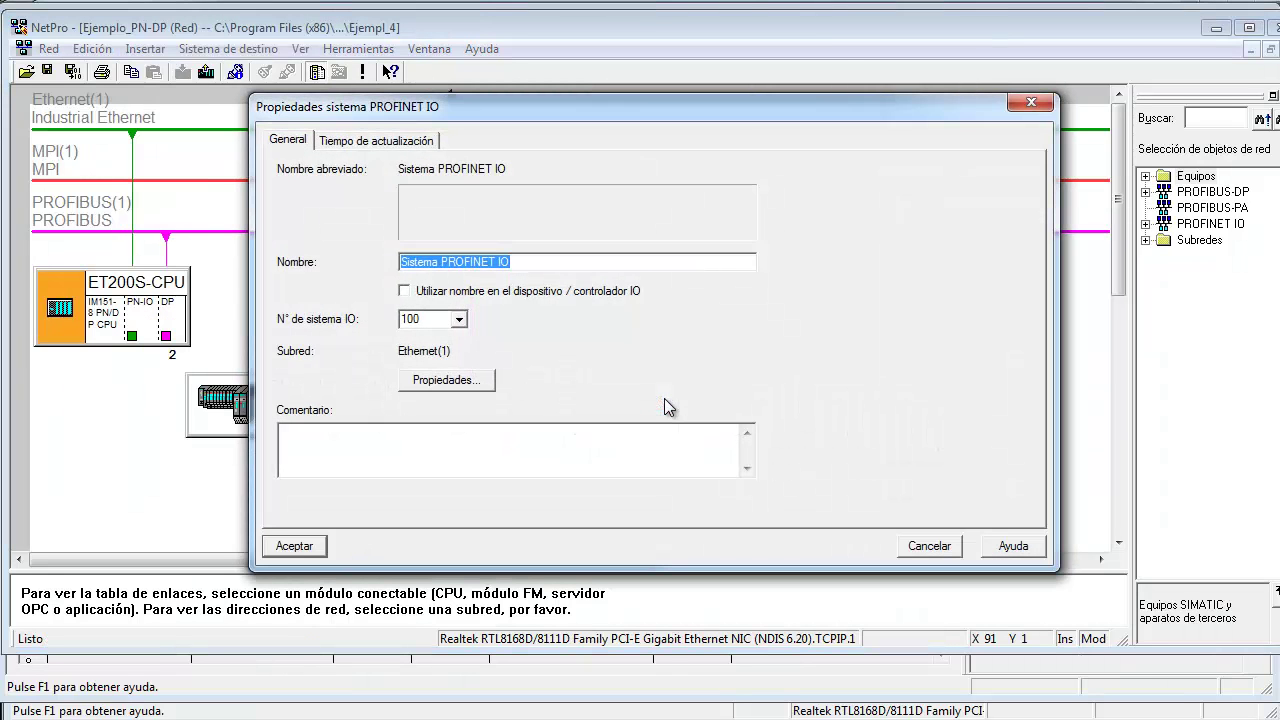
{"action": "left_click", "coordinate": [388, 141]}
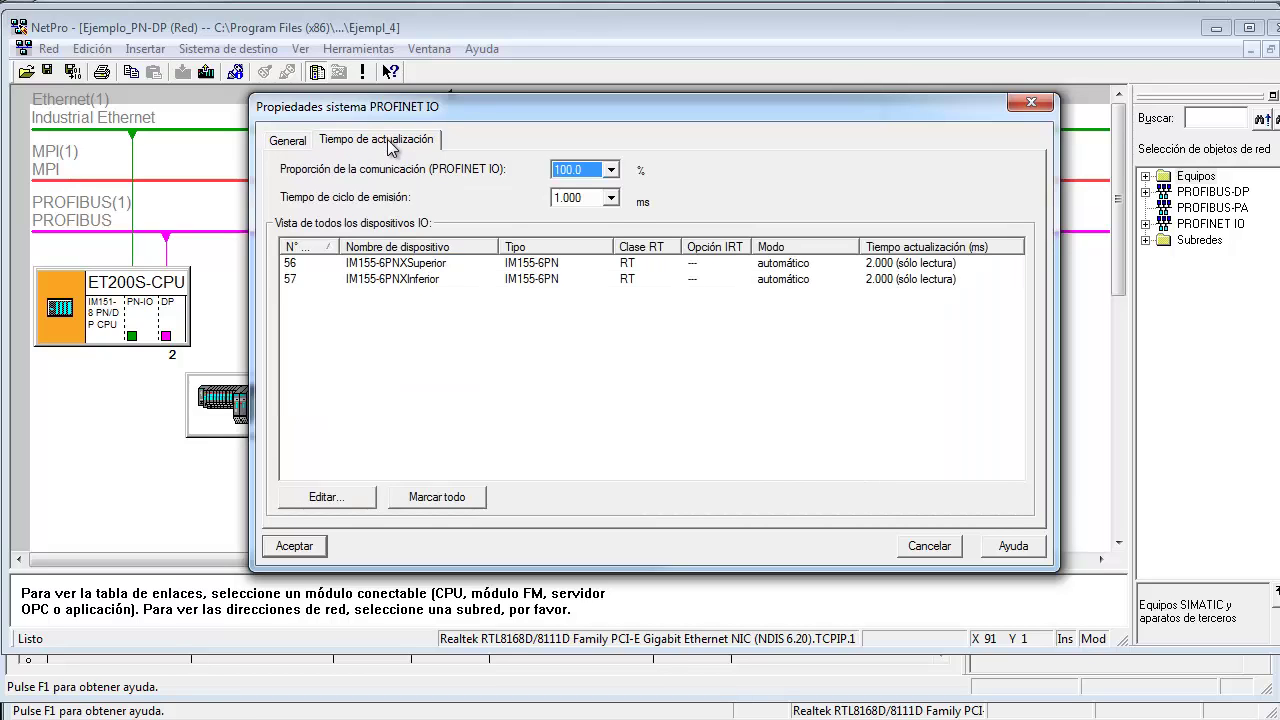
{"action": "left_click", "coordinate": [294, 546]}
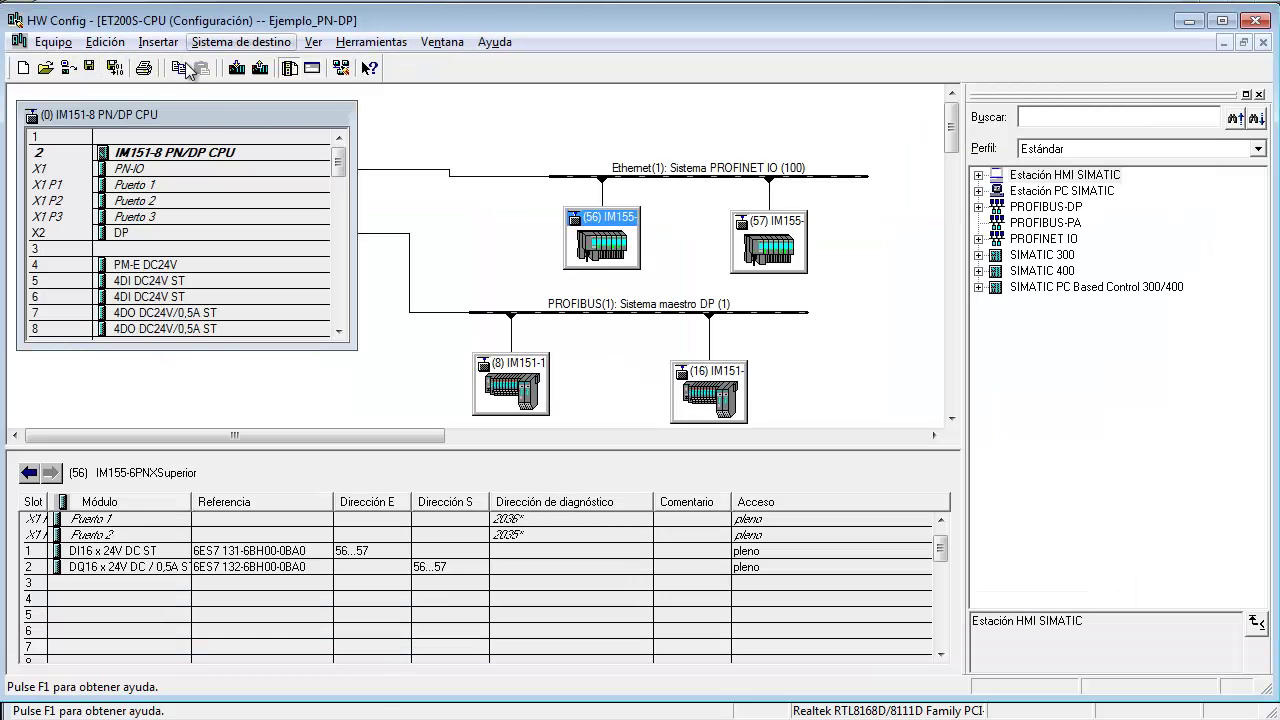
Try to open the PROFINET IO topology editor from HW Config while the NetPro changes are unsaved.
{"action": "left_click", "coordinate": [105, 42]}
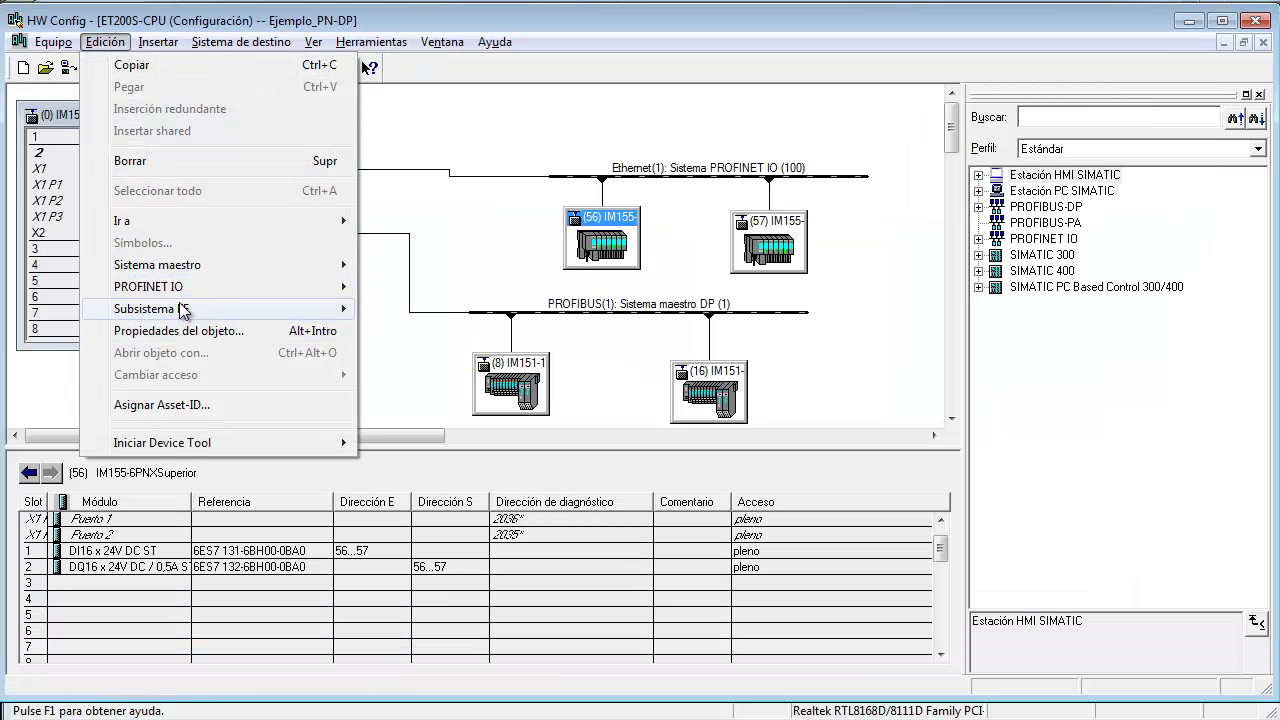
{"action": "mouse_move", "coordinate": [350, 286]}
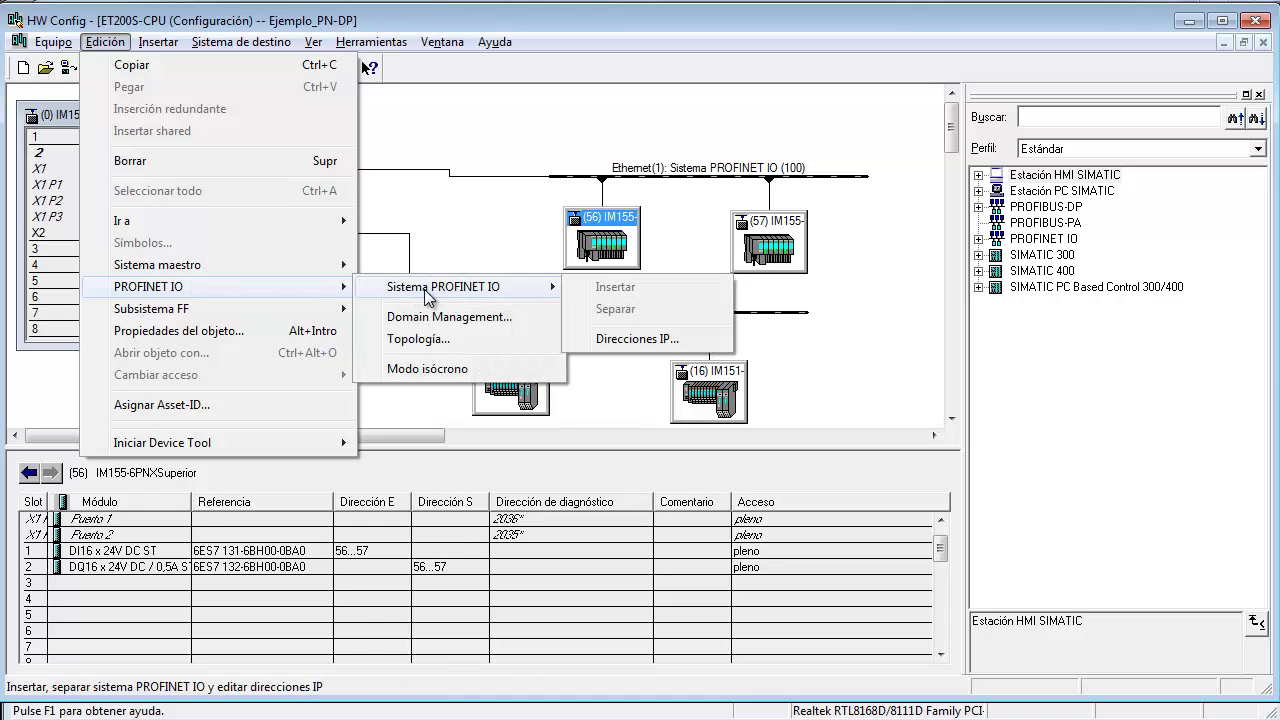
{"action": "left_click", "coordinate": [436, 339]}
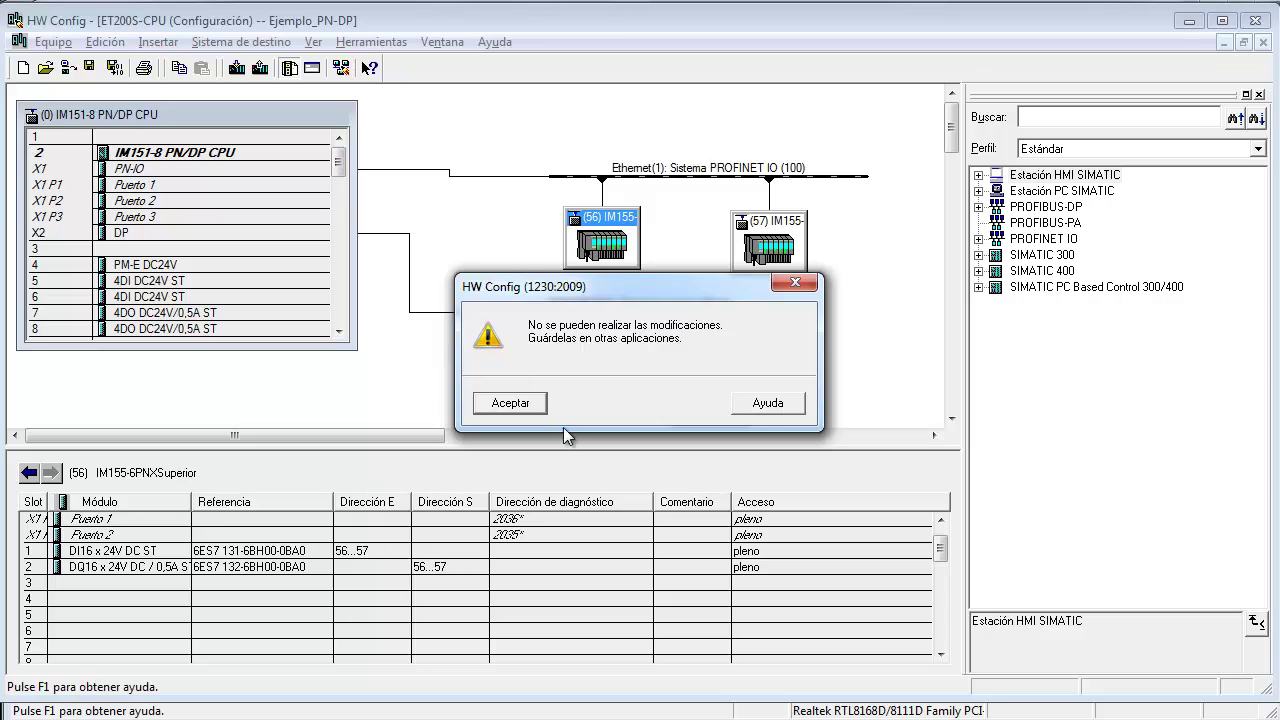
{"action": "left_click", "coordinate": [510, 404]}
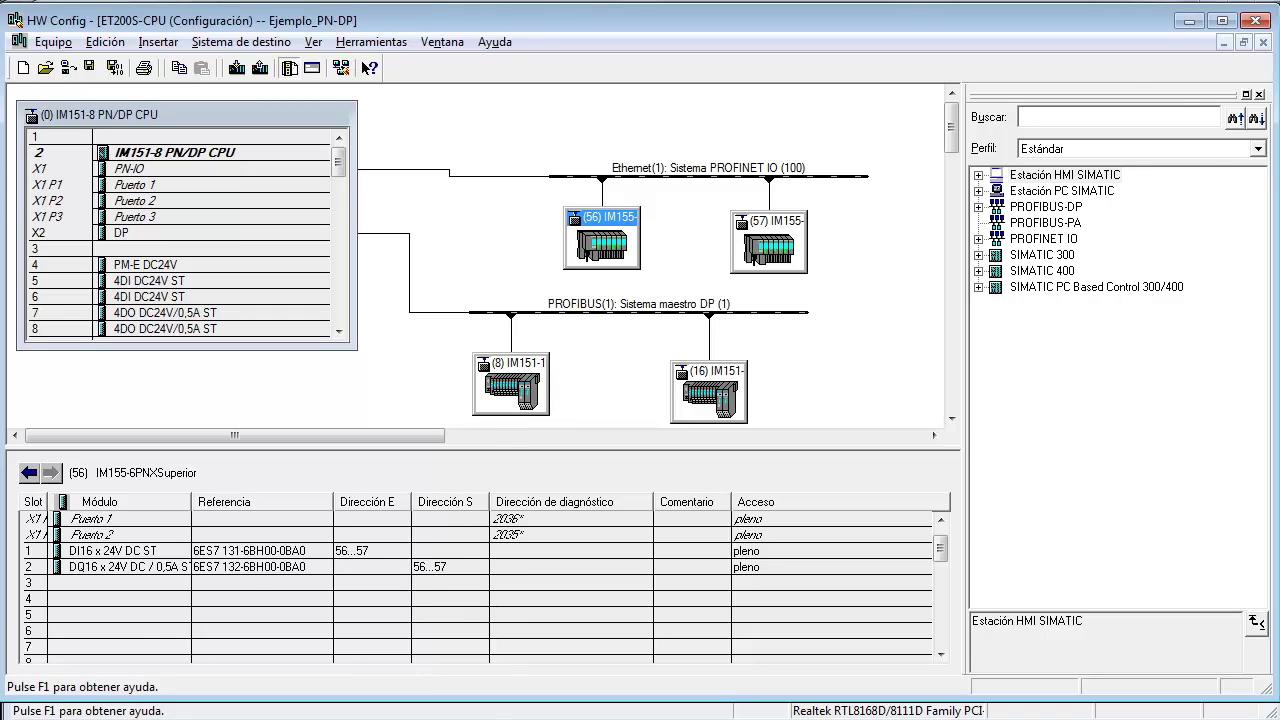
Return to NetPro and close it without saving the network changes to the project.
{"action": "key", "text": "alt+Tab"}
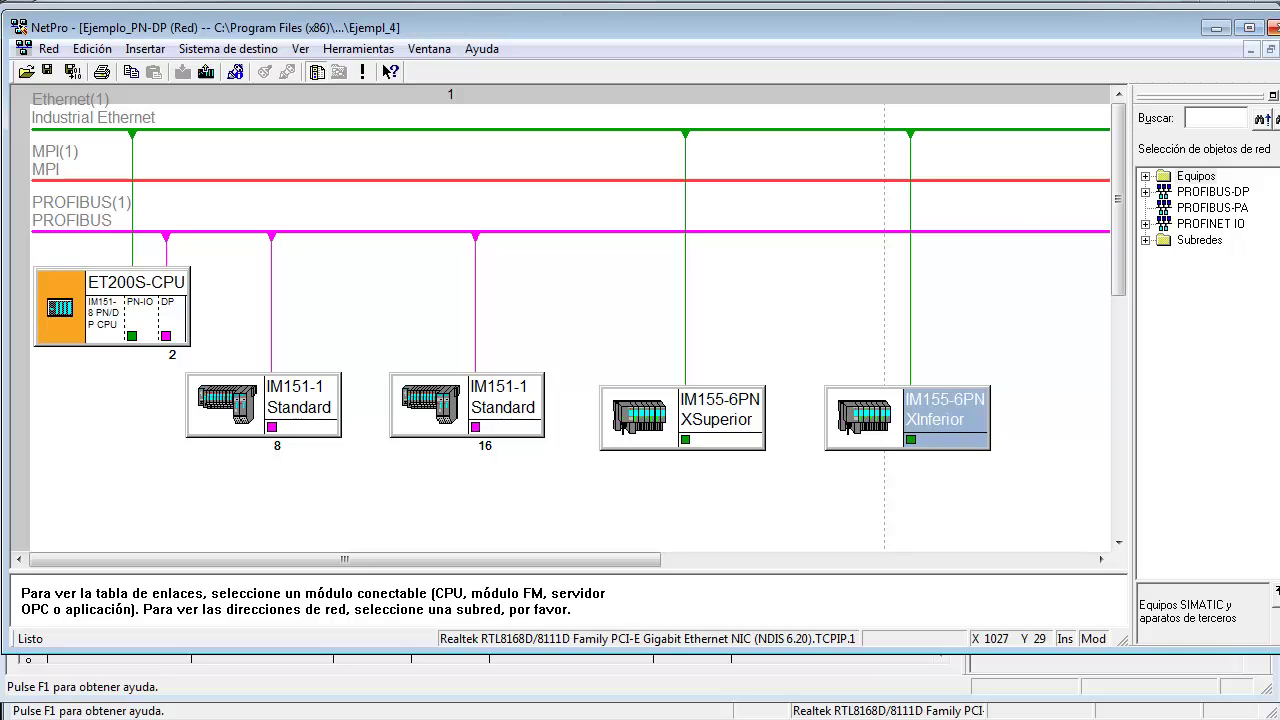
{"action": "left_click", "coordinate": [1274, 27]}
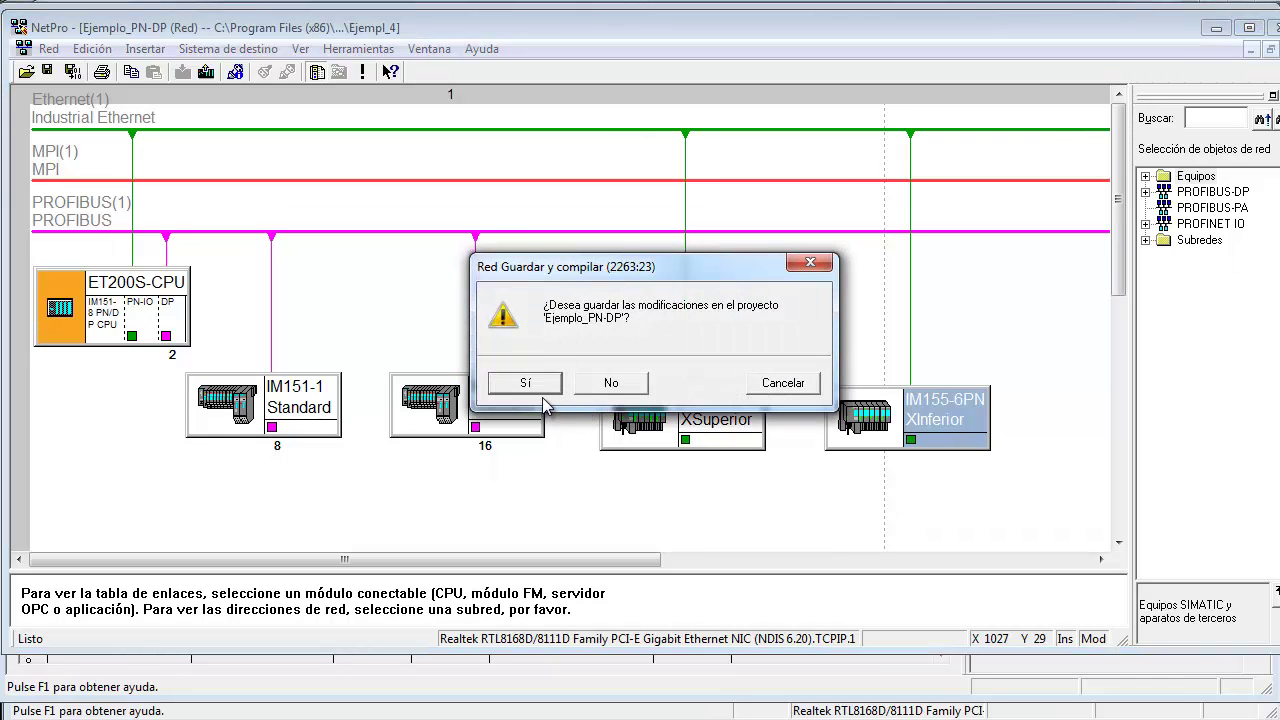
{"action": "left_click", "coordinate": [609, 383]}
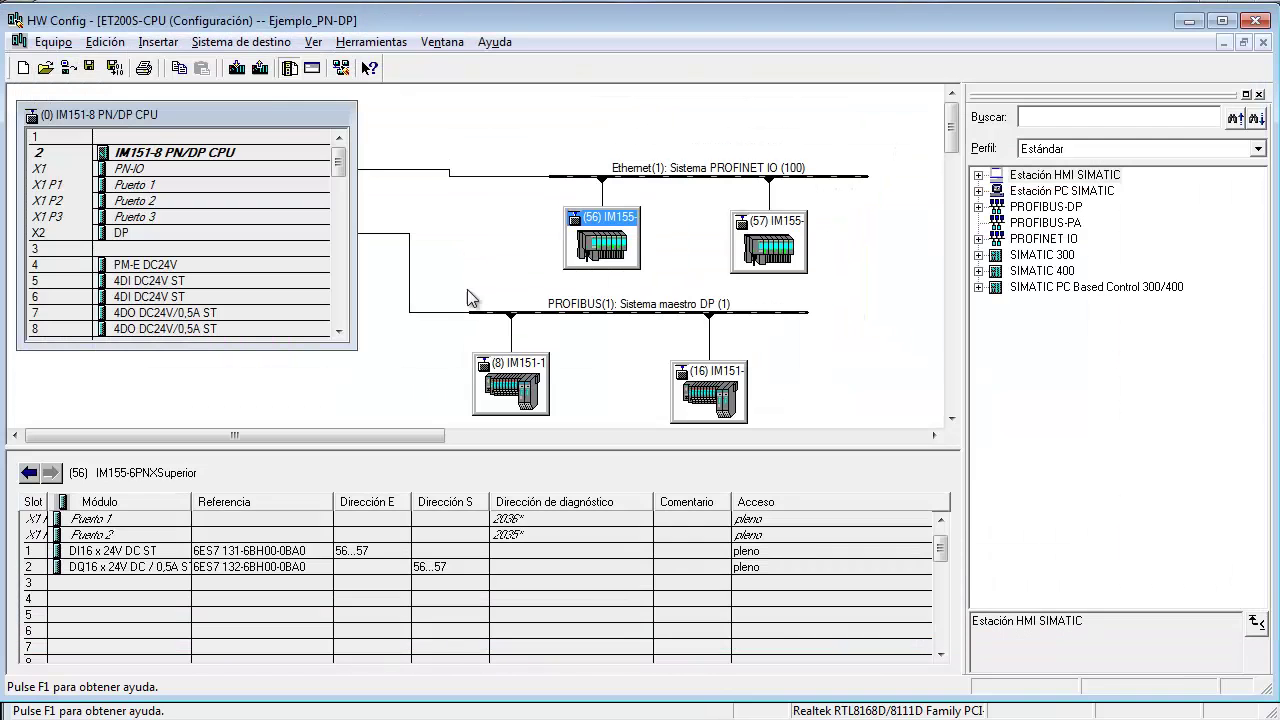
Open the PROFINET IO topology editor for the ET200S-CPU station in HW Config.
{"action": "left_click", "coordinate": [165, 44]}
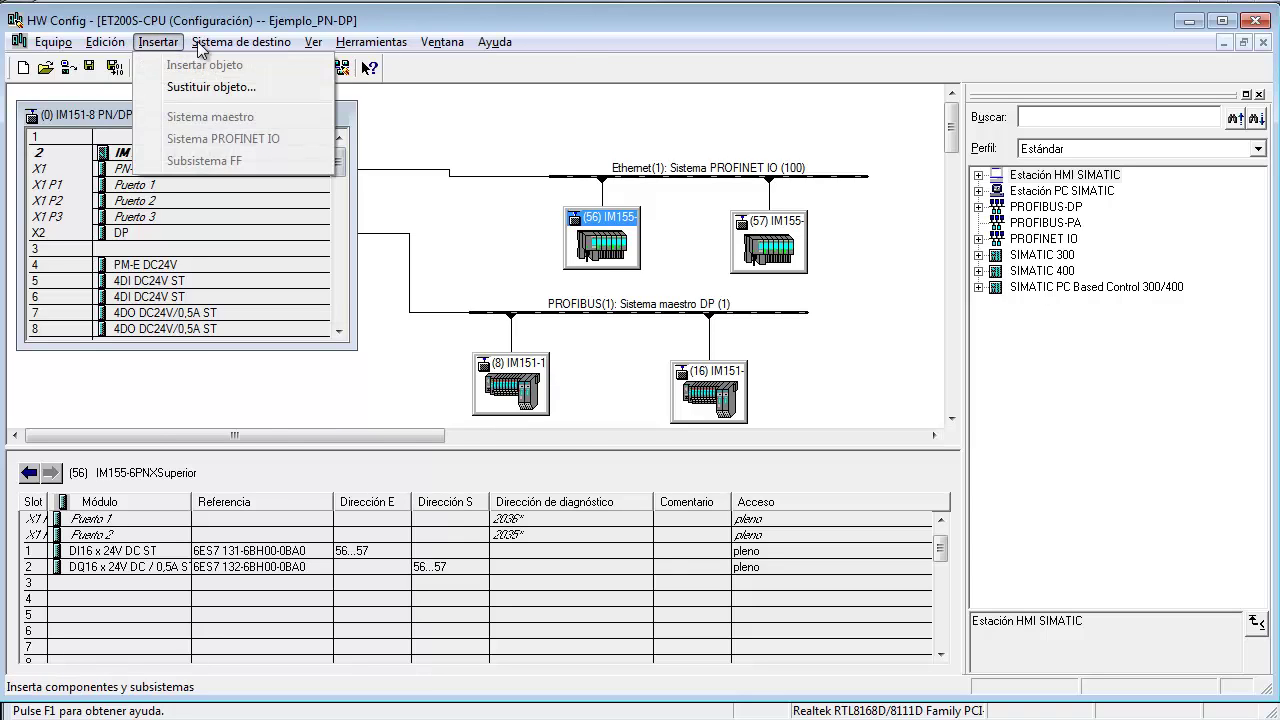
{"action": "mouse_move", "coordinate": [205, 45]}
{"action": "mouse_move", "coordinate": [437, 380]}
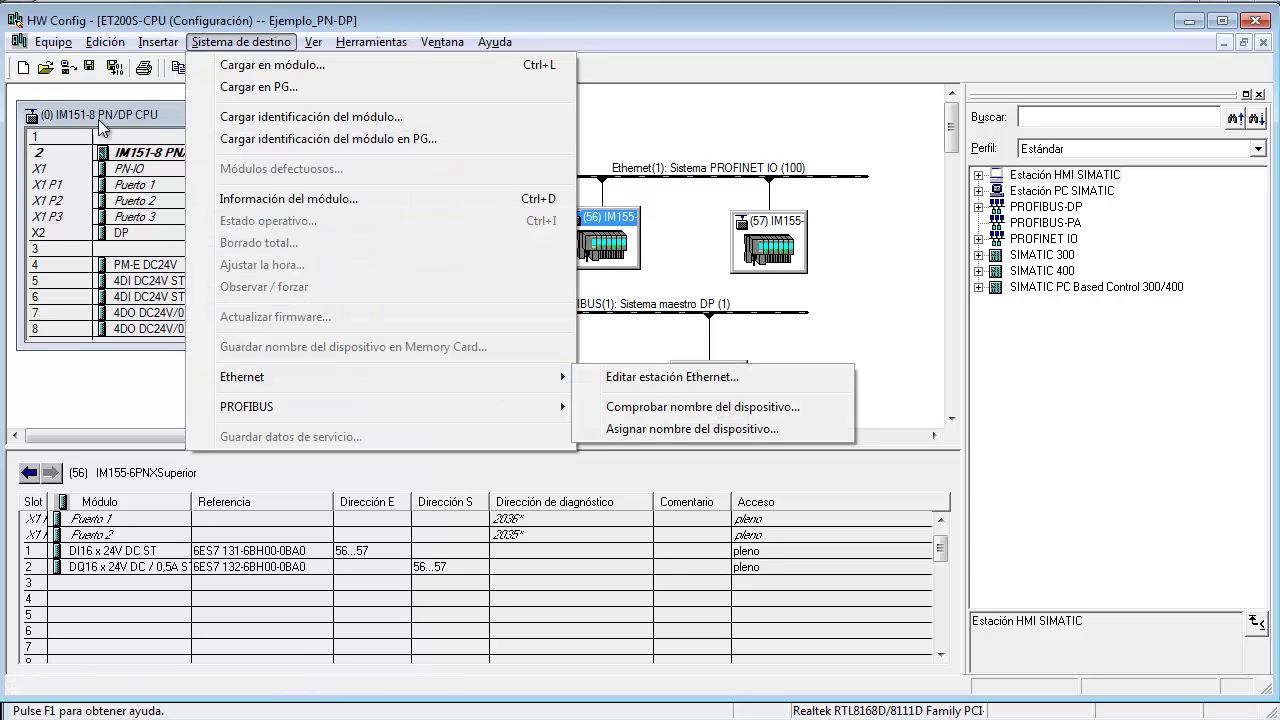
{"action": "mouse_move", "coordinate": [105, 42]}
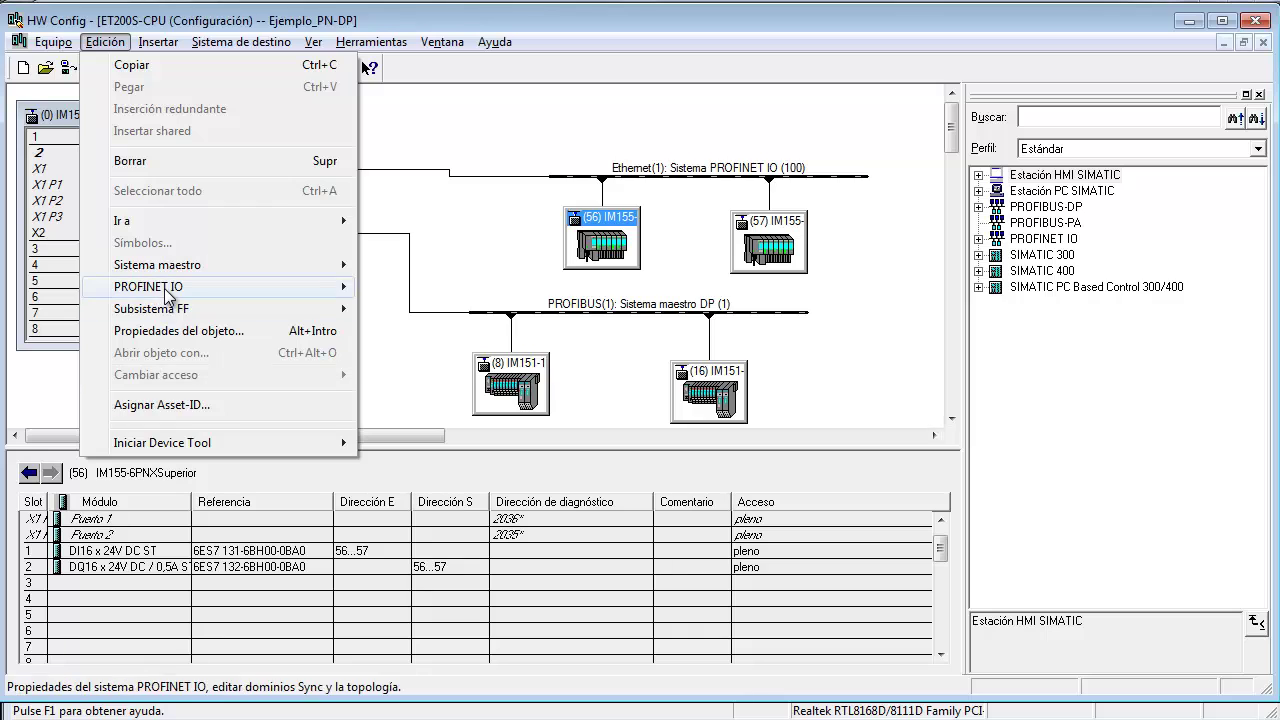
{"action": "mouse_move", "coordinate": [167, 290]}
{"action": "left_click", "coordinate": [415, 338]}
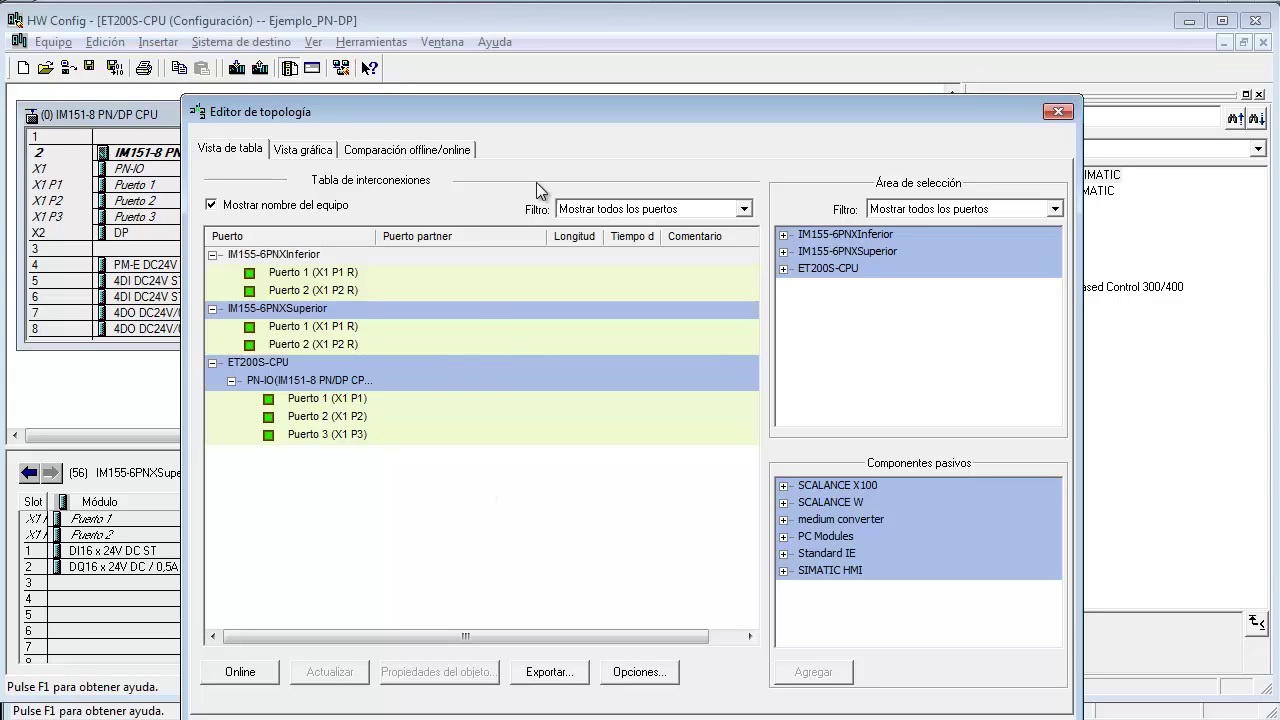
Set the topology editor online and check the diagnostics and statistics in the module information of IM155-6PNXInferior's Puerto 1.
{"action": "left_click", "coordinate": [292, 274]}
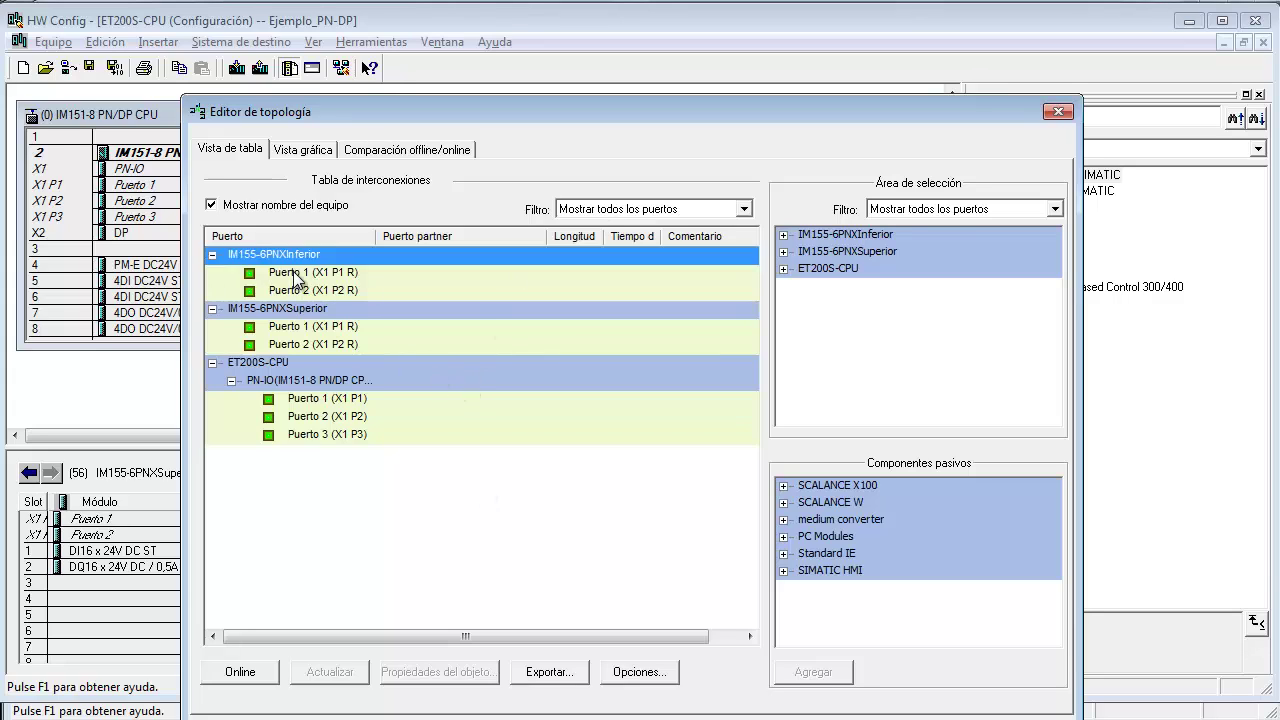
{"action": "left_click", "coordinate": [222, 678]}
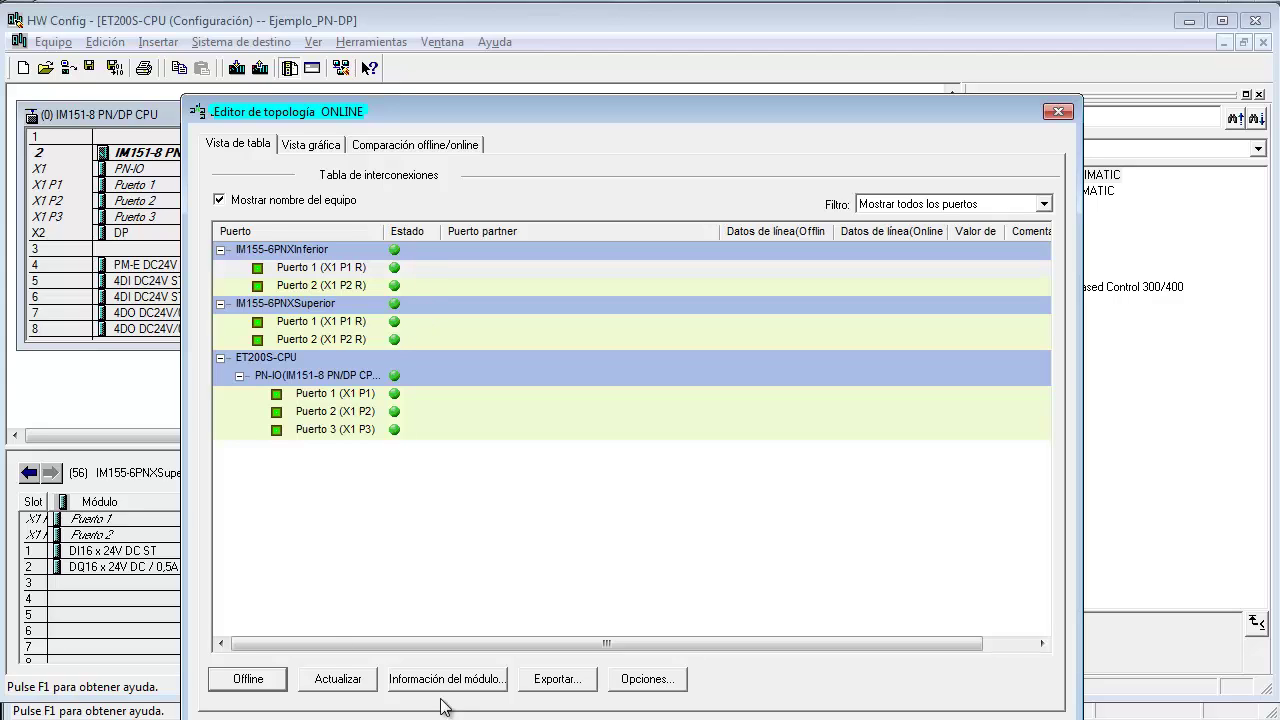
{"action": "left_click", "coordinate": [480, 682]}
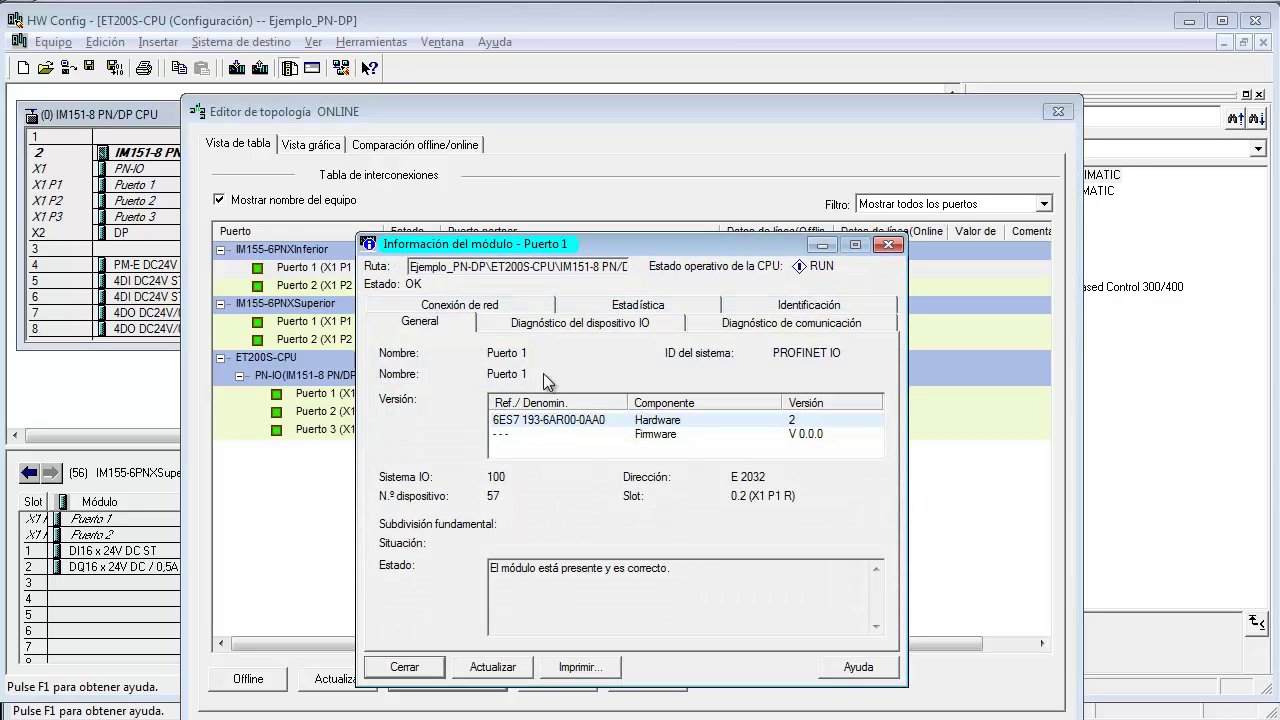
{"action": "left_click", "coordinate": [600, 330]}
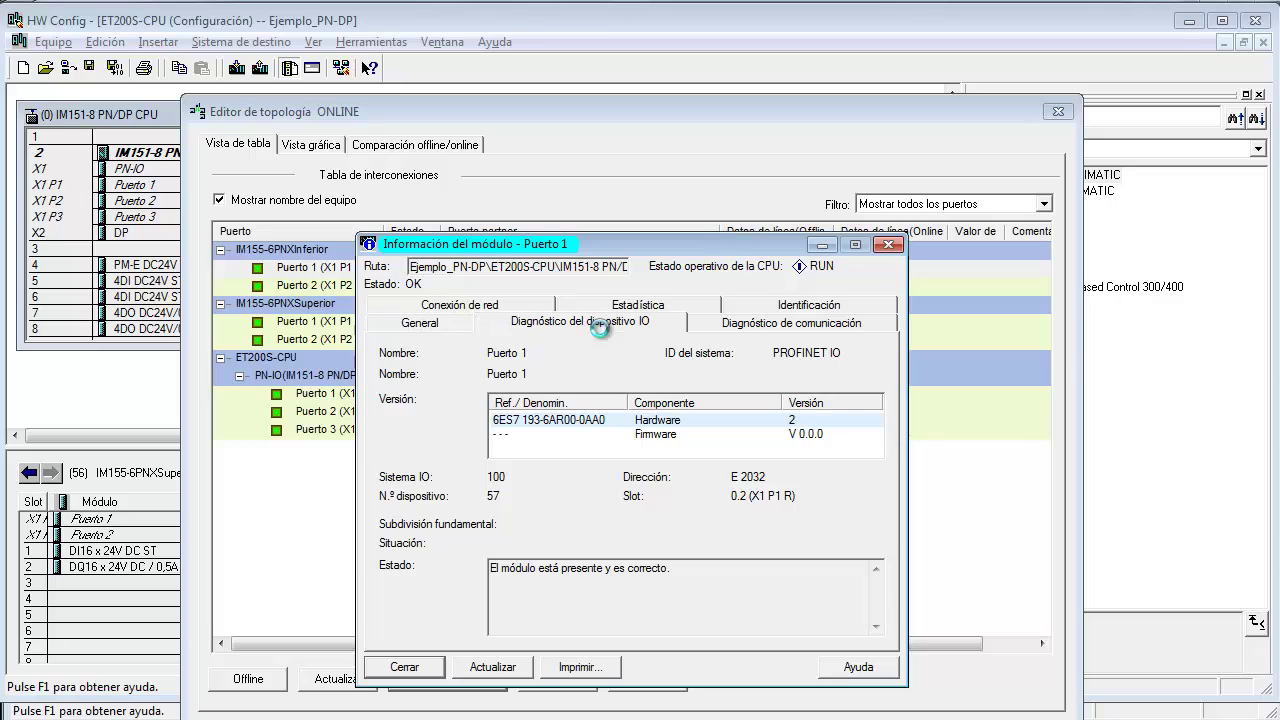
{"action": "left_click", "coordinate": [798, 326]}
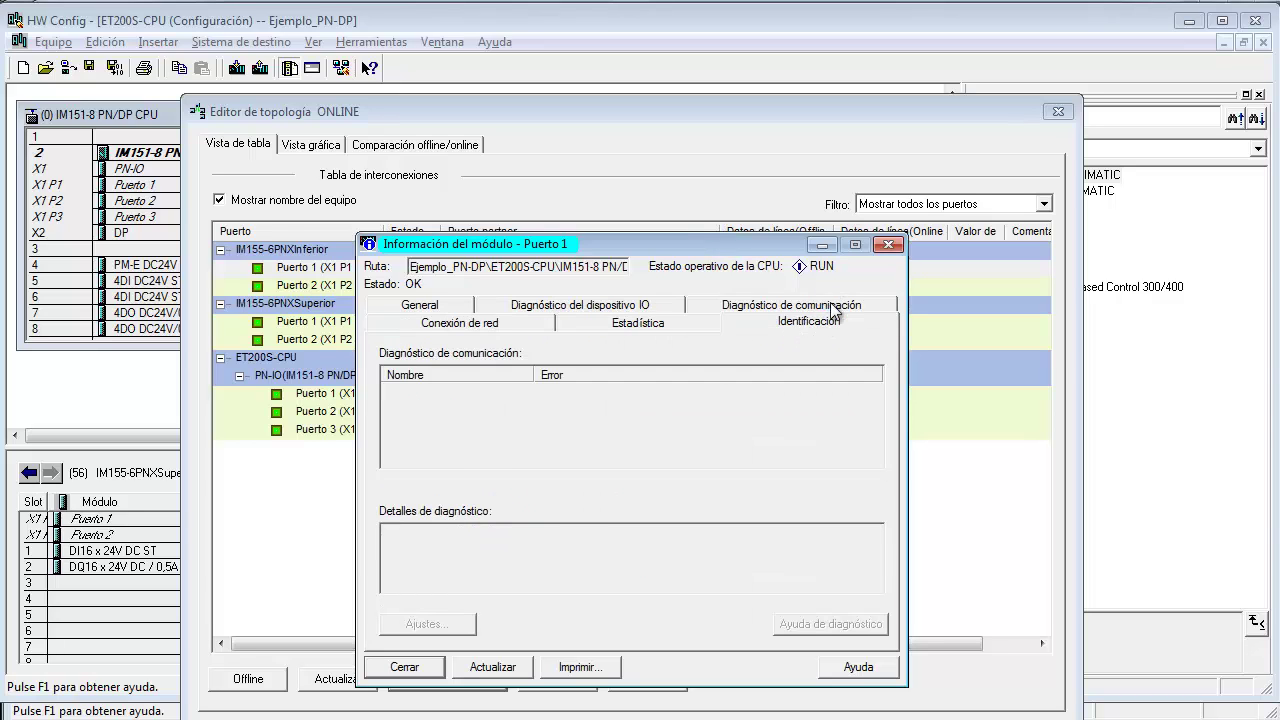
{"action": "left_click", "coordinate": [626, 322]}
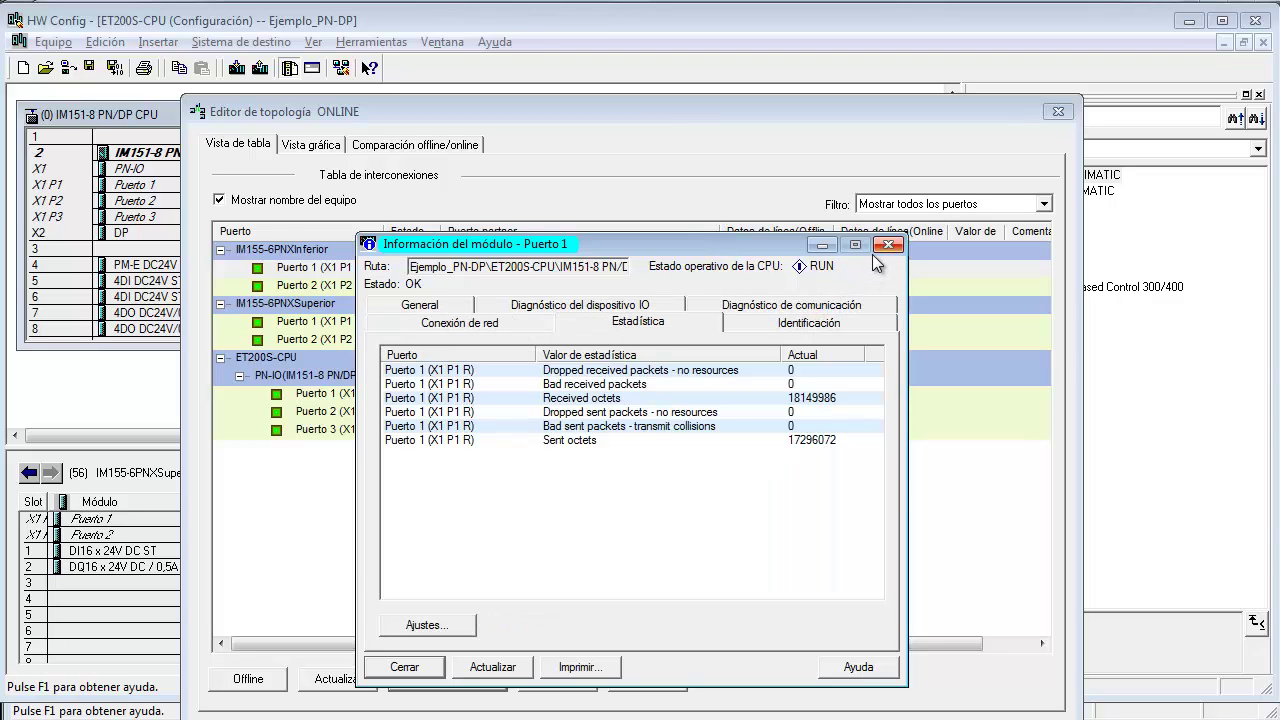
{"action": "left_click", "coordinate": [888, 245]}
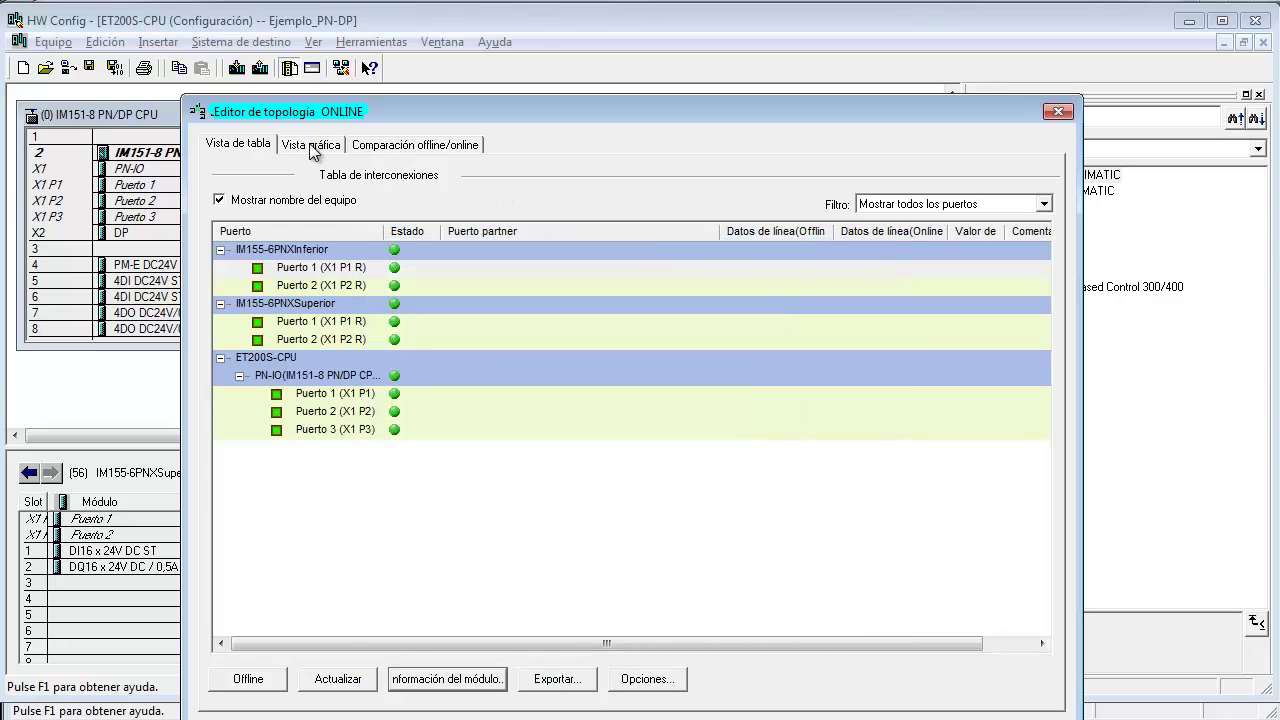
Display the topology in the graphic view, scaled so that the CPU and both IM155-6PN devices fit.
{"action": "left_click", "coordinate": [311, 146]}
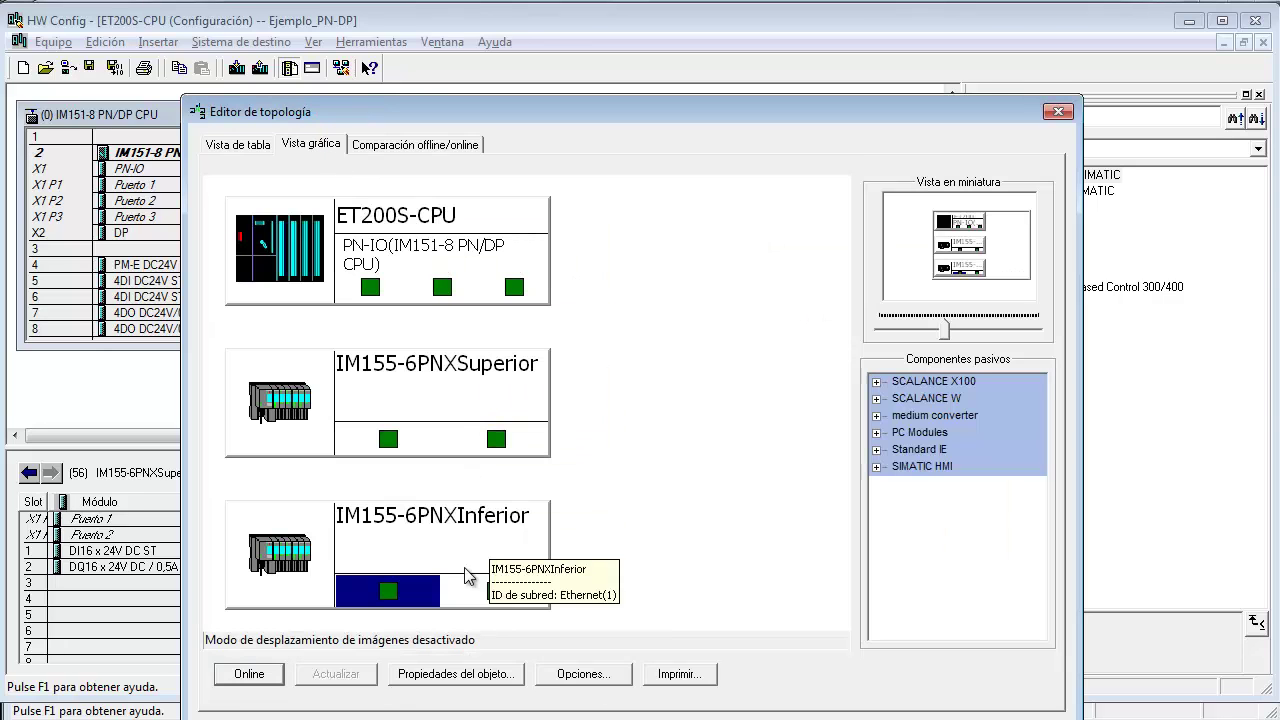
{"action": "scroll", "coordinate": [579, 493], "scroll_direction": "up", "scroll_amount": 2}
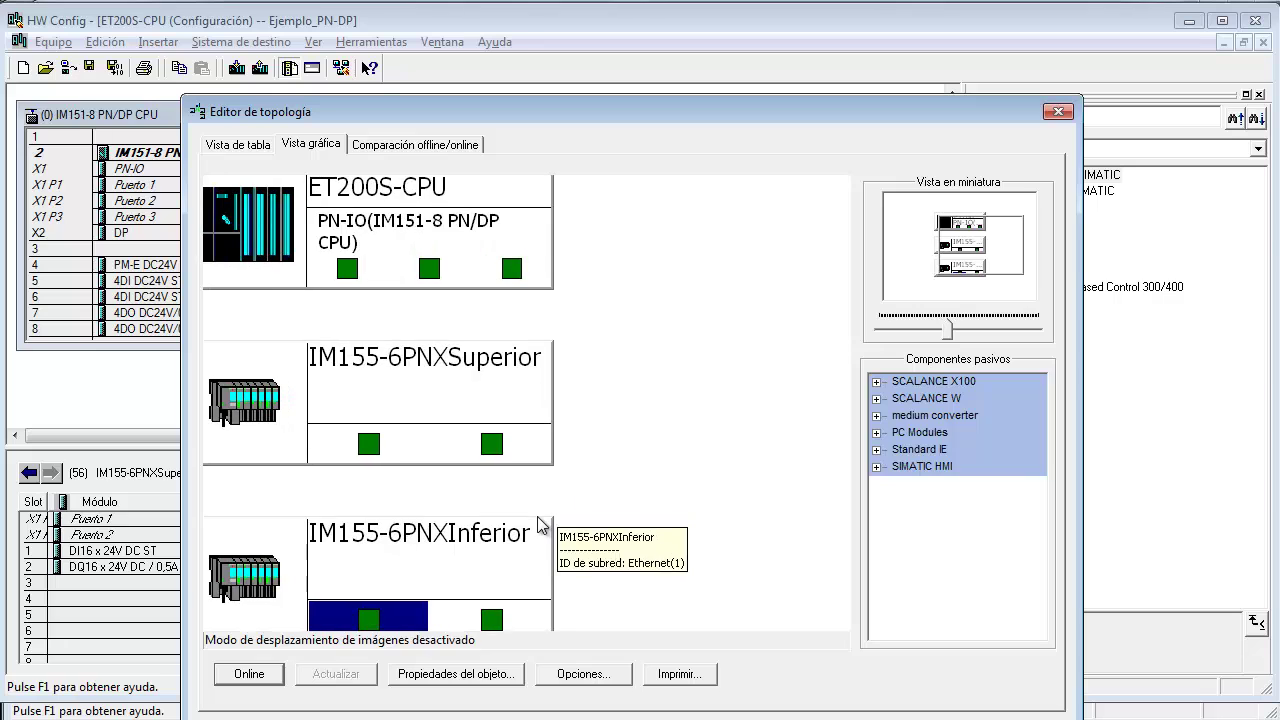
{"action": "scroll", "coordinate": [490, 480], "scroll_direction": "down", "scroll_amount": 3}
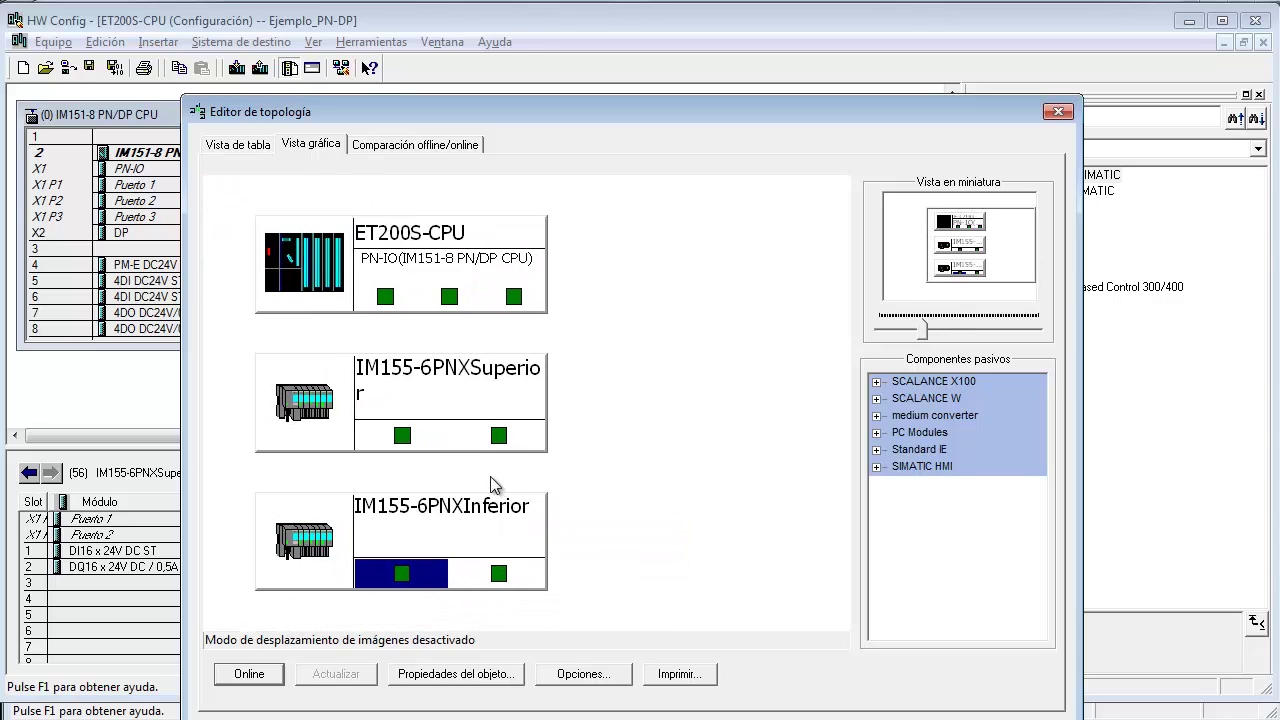
{"action": "scroll", "coordinate": [491, 478], "scroll_direction": "down", "scroll_amount": 1}
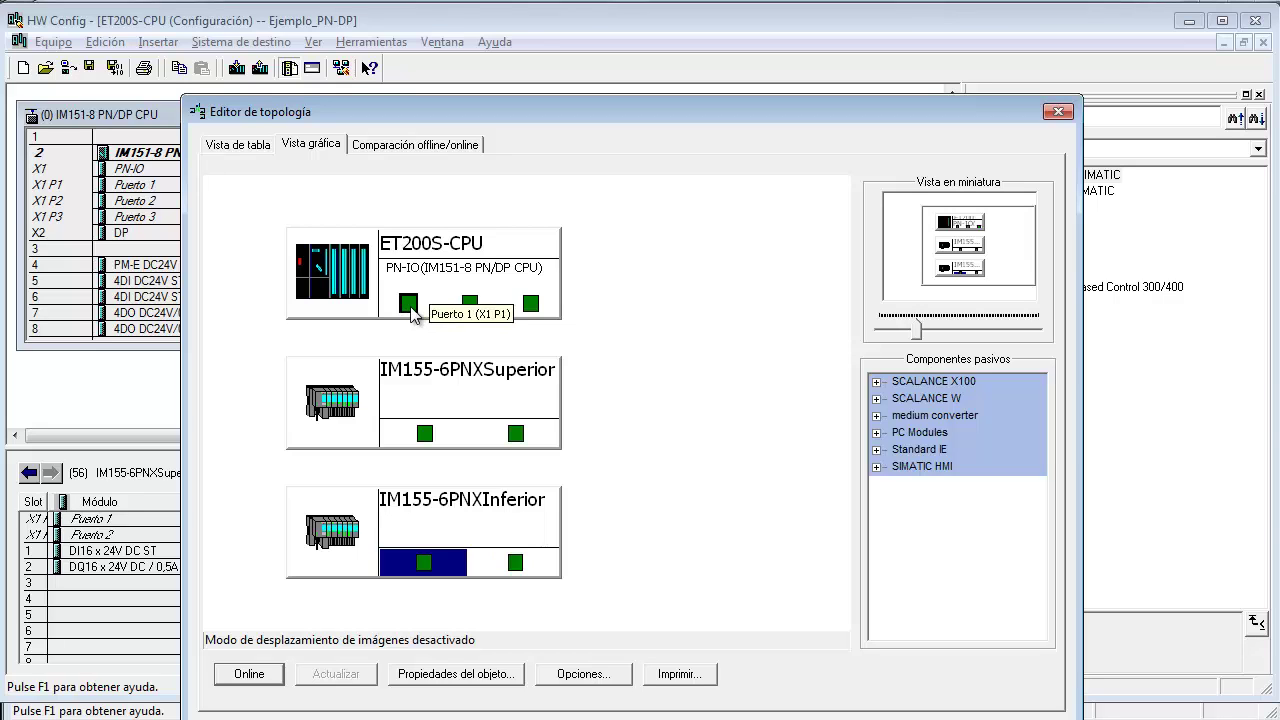
Try to interconnect Puerto 1 of ET200S-CPU with Puerto 1 of IM155-6PNXSuperior, dismissing the connection properties.
{"action": "left_click_drag", "start_coordinate": [392, 311], "coordinate": [426, 442]}
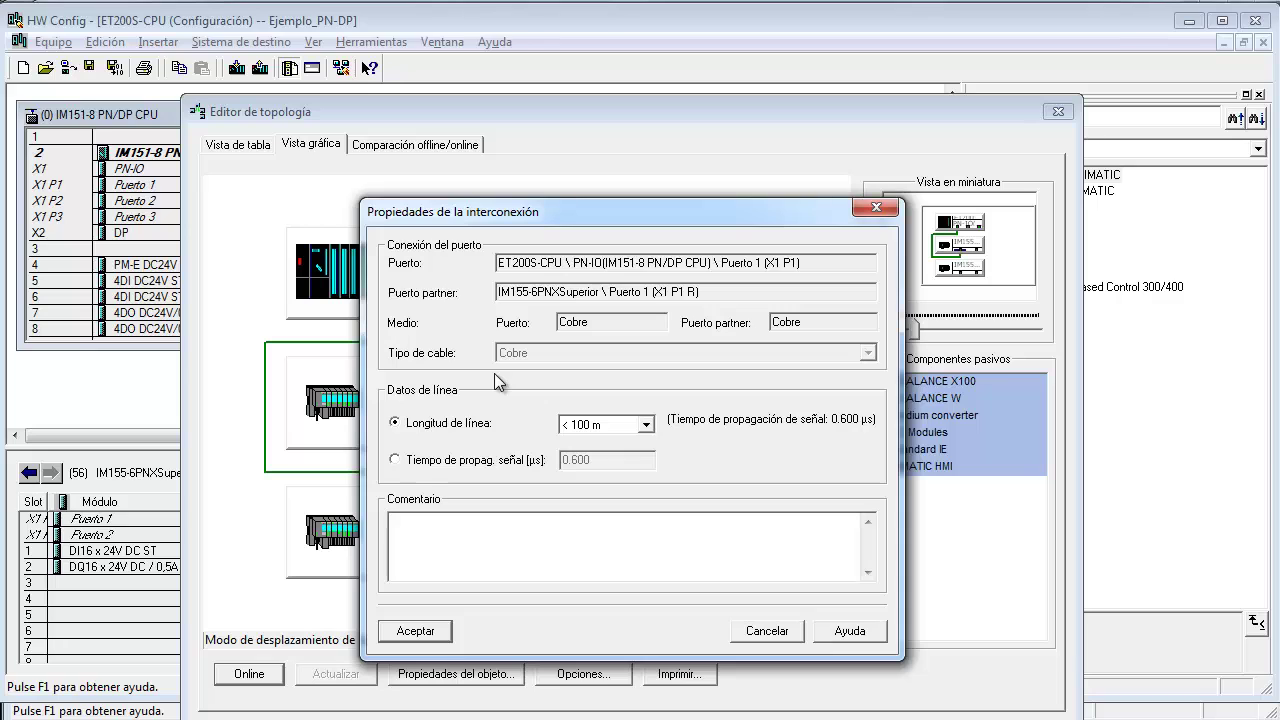
{"action": "left_click", "coordinate": [878, 208]}
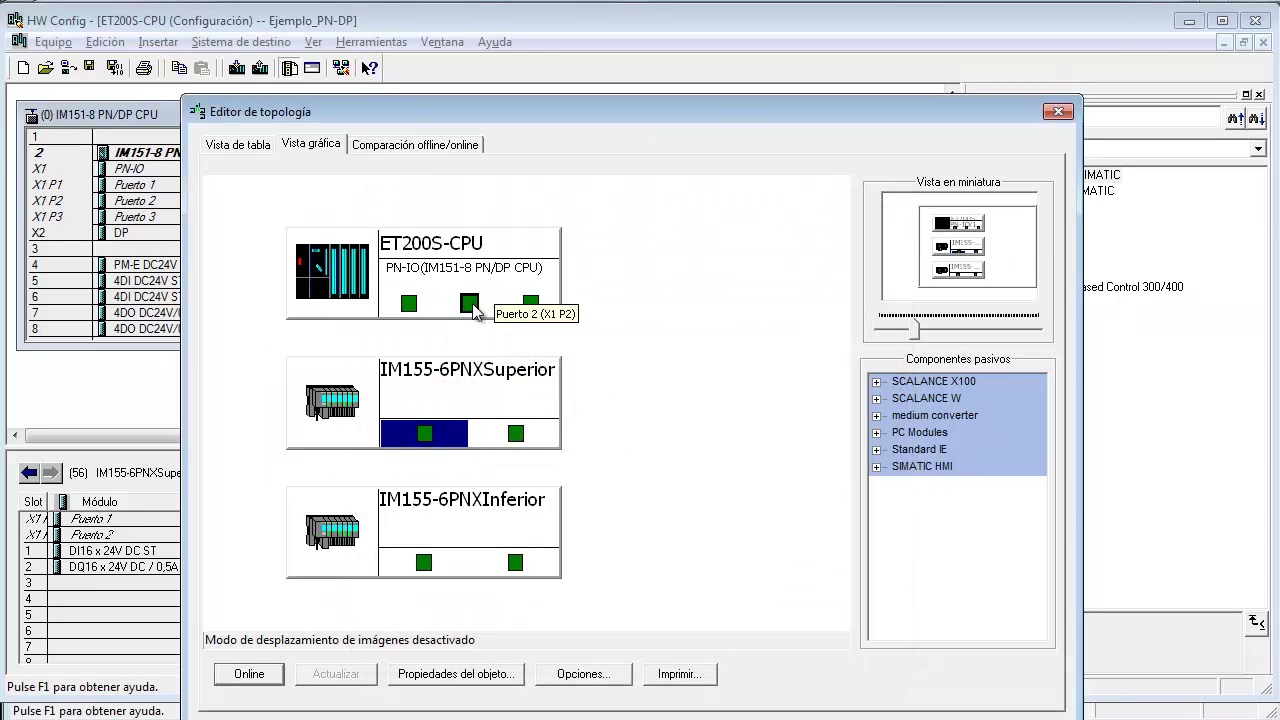
Interconnect Puerto 2 of ET200S-CPU with Puerto 1 of IM155-6PNXSuperior, accepting a line length of < 100 m.
{"action": "left_click_drag", "start_coordinate": [469, 302], "coordinate": [427, 443]}
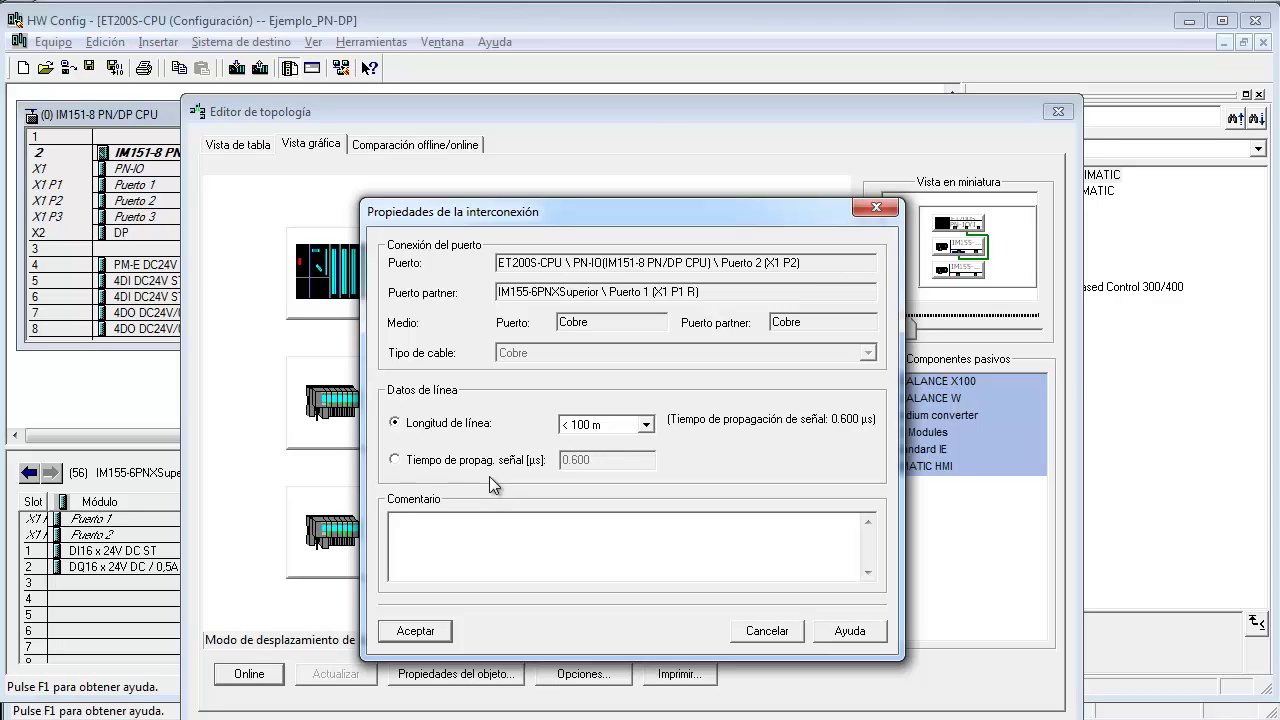
{"action": "left_click", "coordinate": [415, 631]}
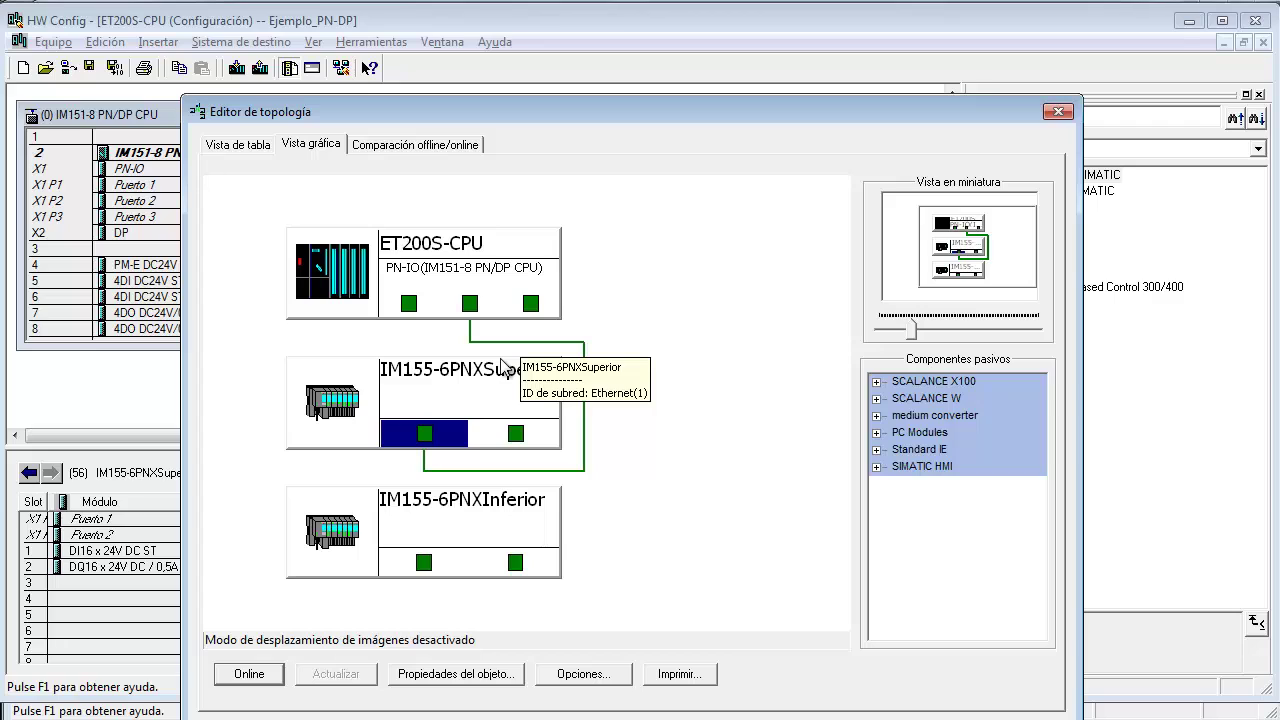
Check the configured port partners of IM155-6PNXSuperior and PN-IO in the offline/online comparison, and close the topology editor discarding the modifications.
{"action": "left_click", "coordinate": [424, 146]}
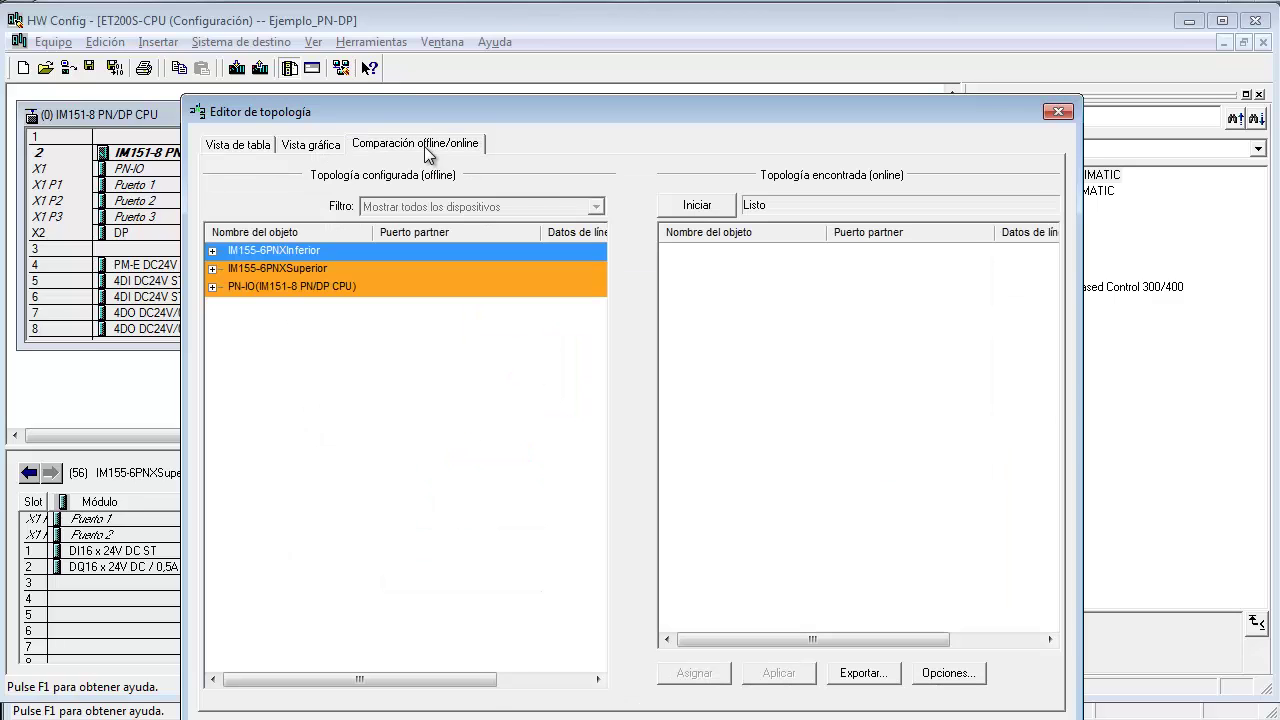
{"action": "left_click", "coordinate": [213, 269]}
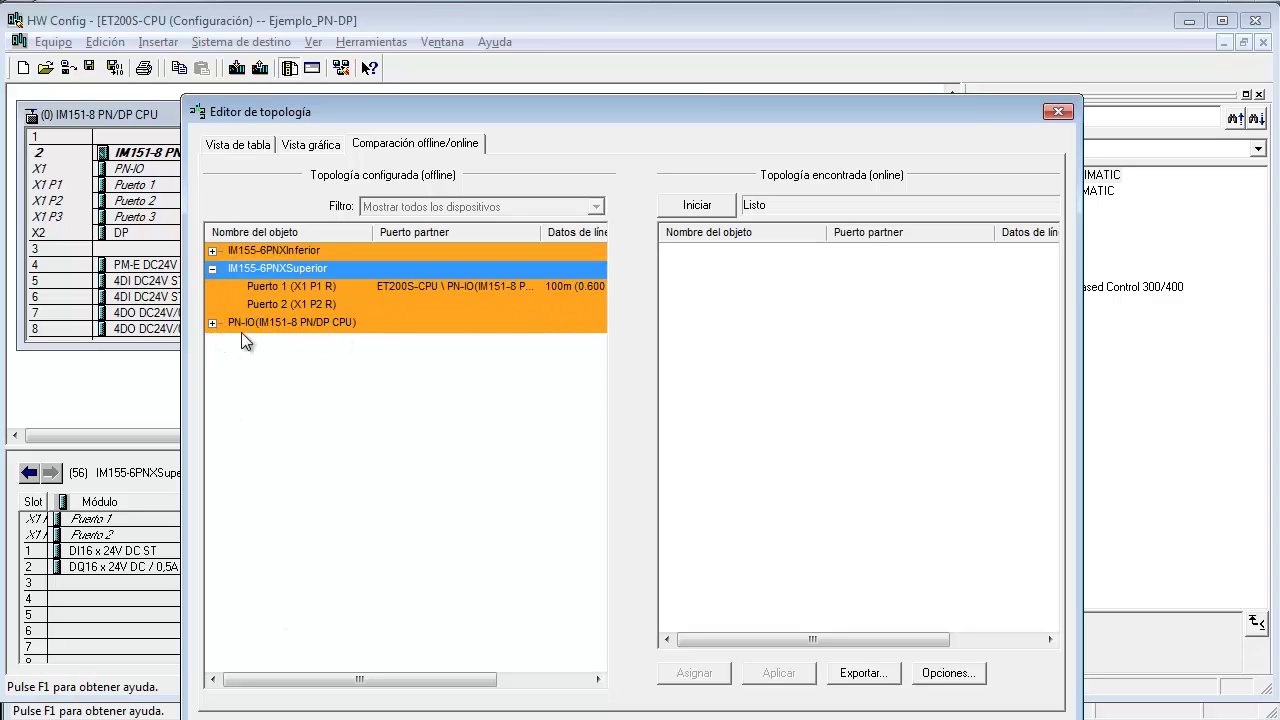
{"action": "left_click", "coordinate": [209, 324]}
{"action": "left_click", "coordinate": [444, 359]}
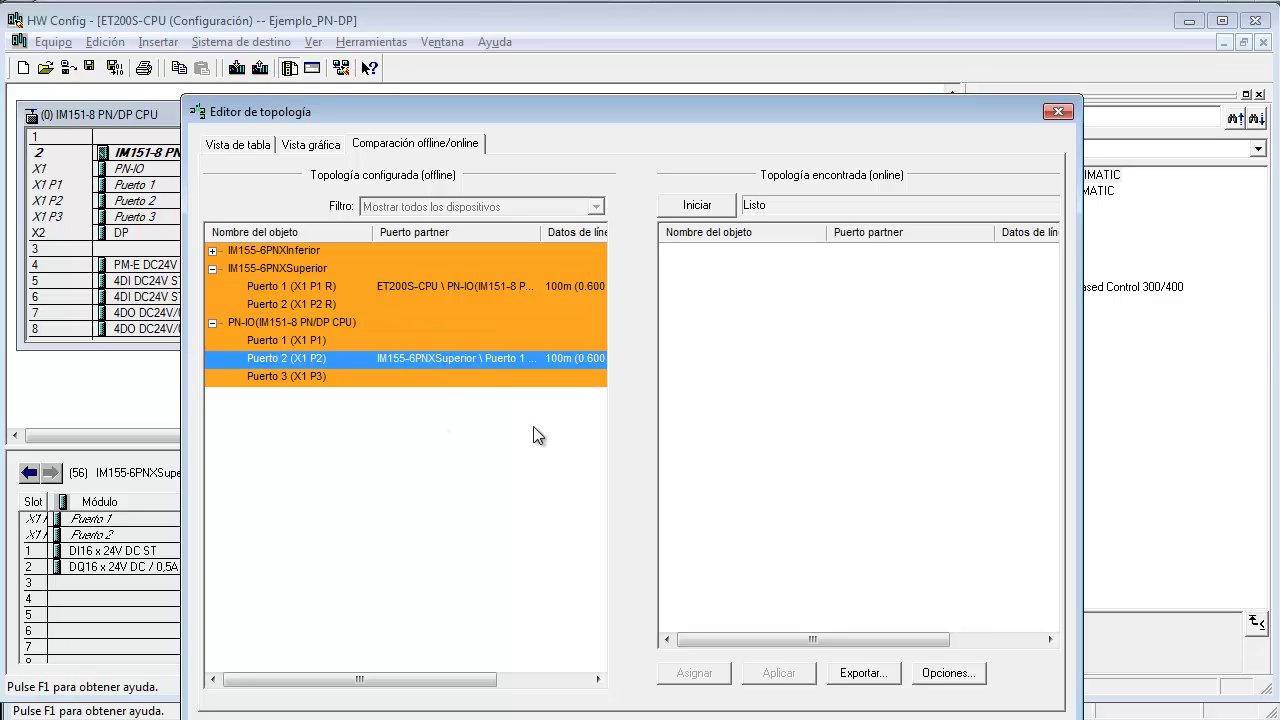
{"action": "left_click", "coordinate": [1059, 112]}
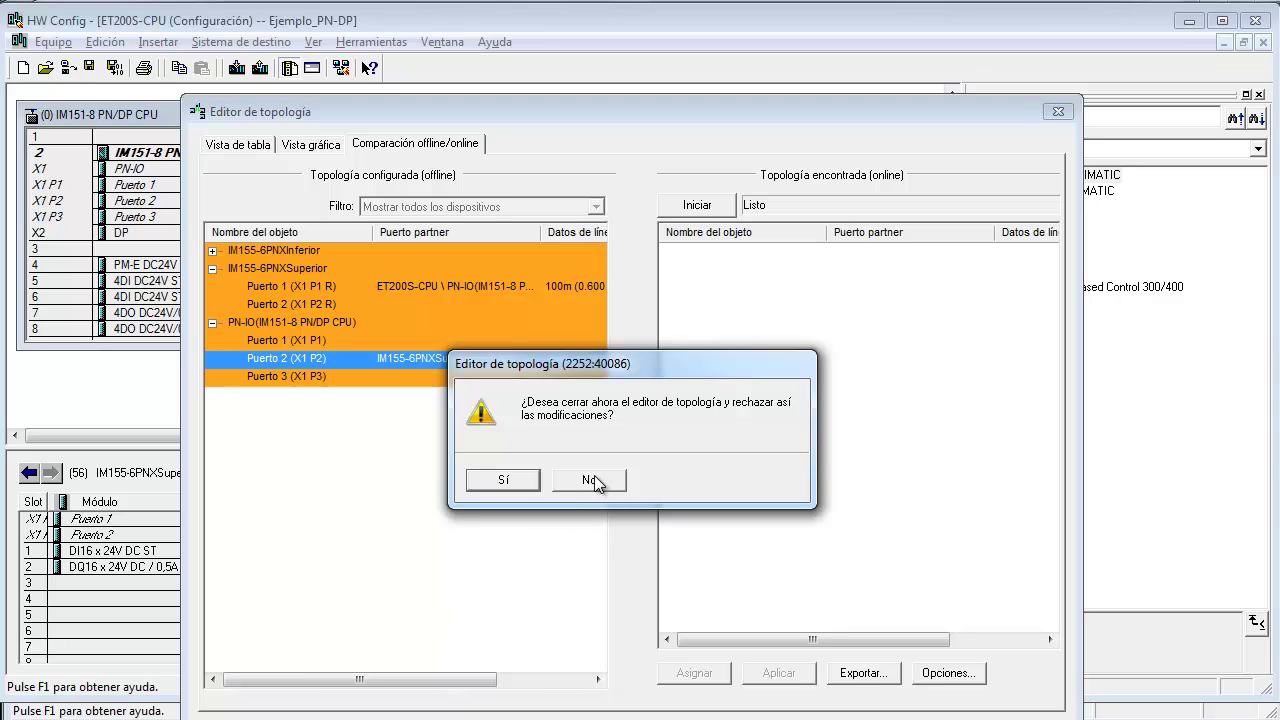
{"action": "left_click", "coordinate": [503, 479]}
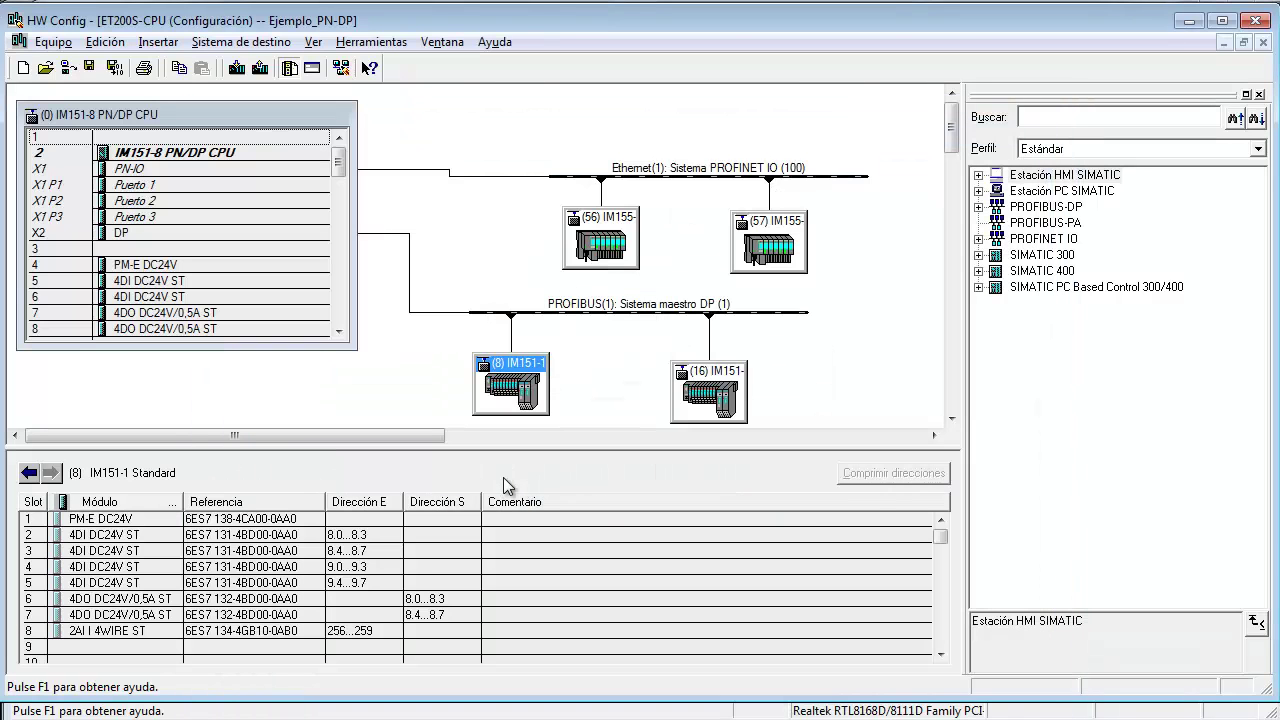